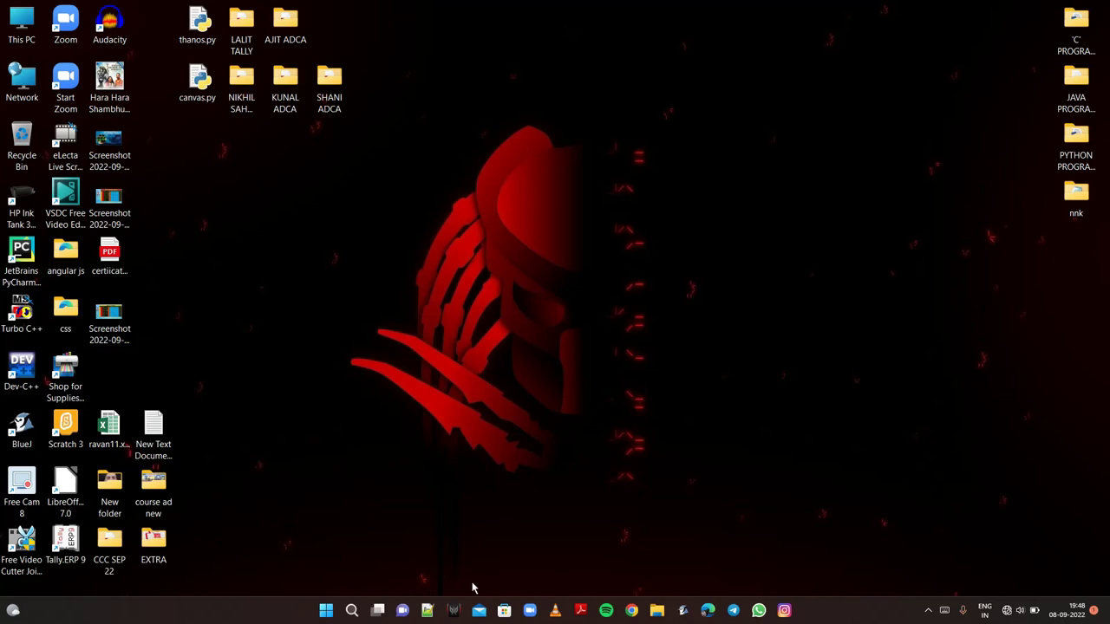
# Step: Launch Word 2013 from the Windows 11 Start search and create a blank document
pyautogui.click(326, 610)
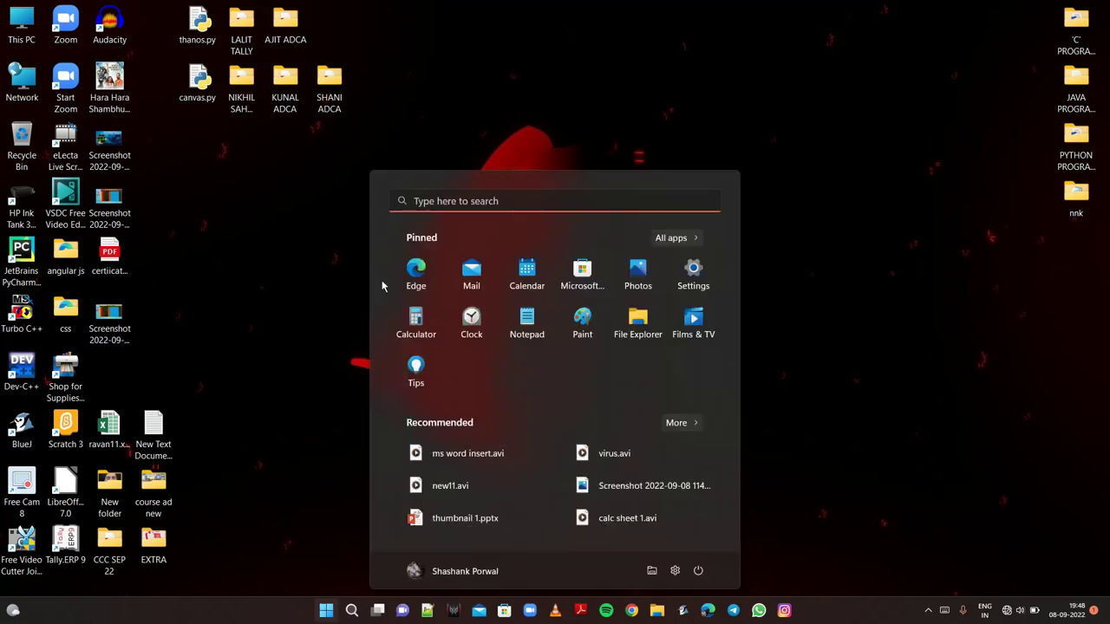
pyautogui.click(425, 201)
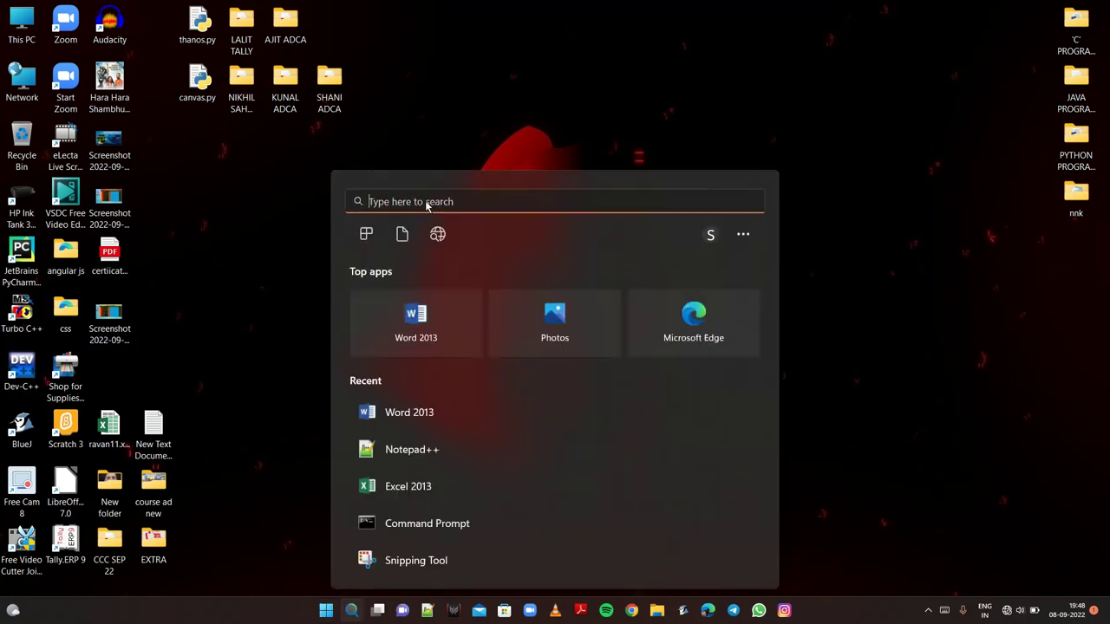
pyautogui.click(397, 331)
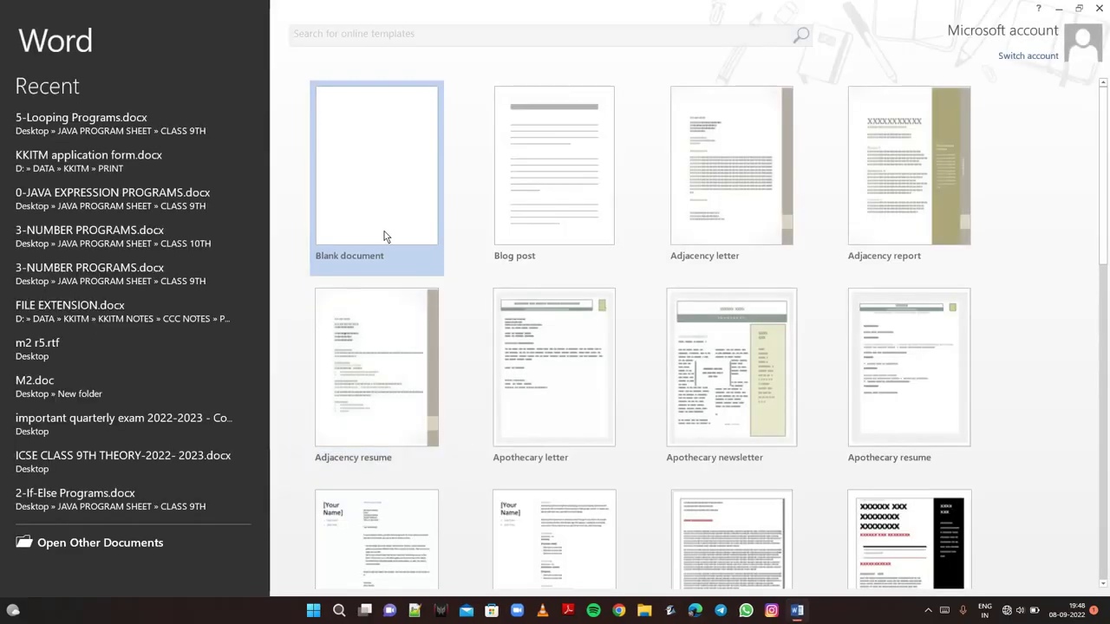
pyautogui.press('Return')
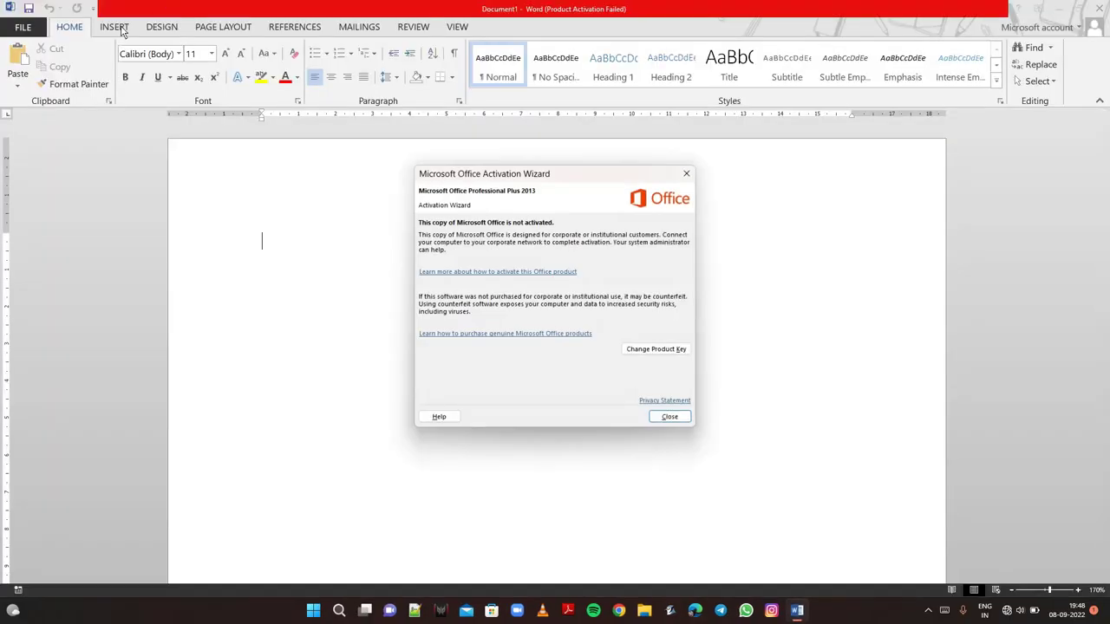
# Step: Dismiss the Office activation wizard and bring up the INSERT ribbon commands
pyautogui.click(686, 175)
pyautogui.click(116, 27)
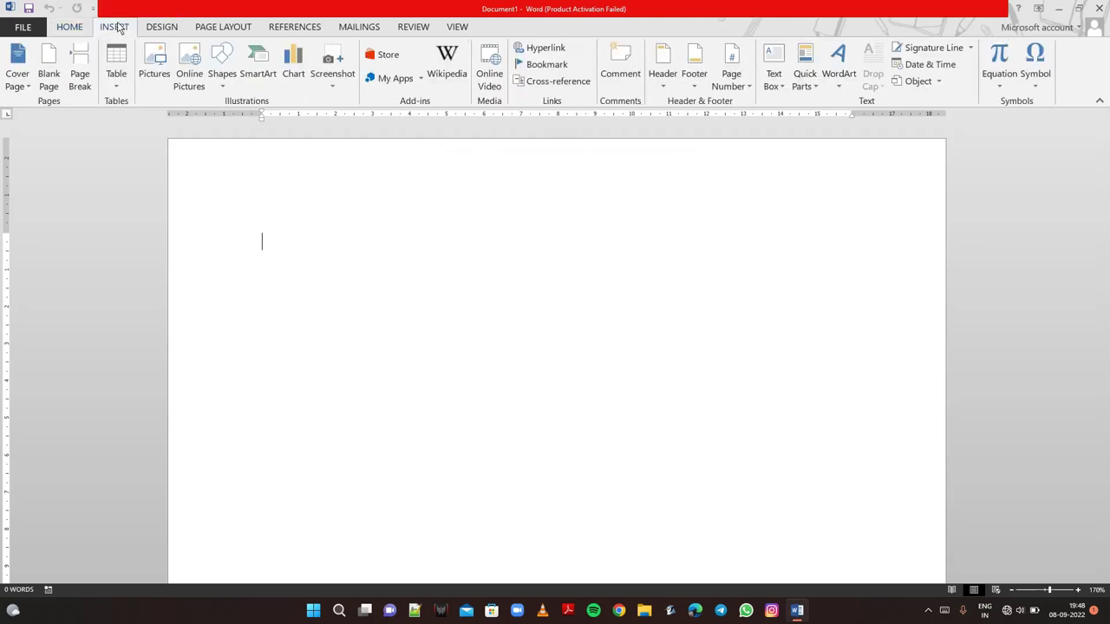
pyautogui.click(75, 28)
pyautogui.click(130, 29)
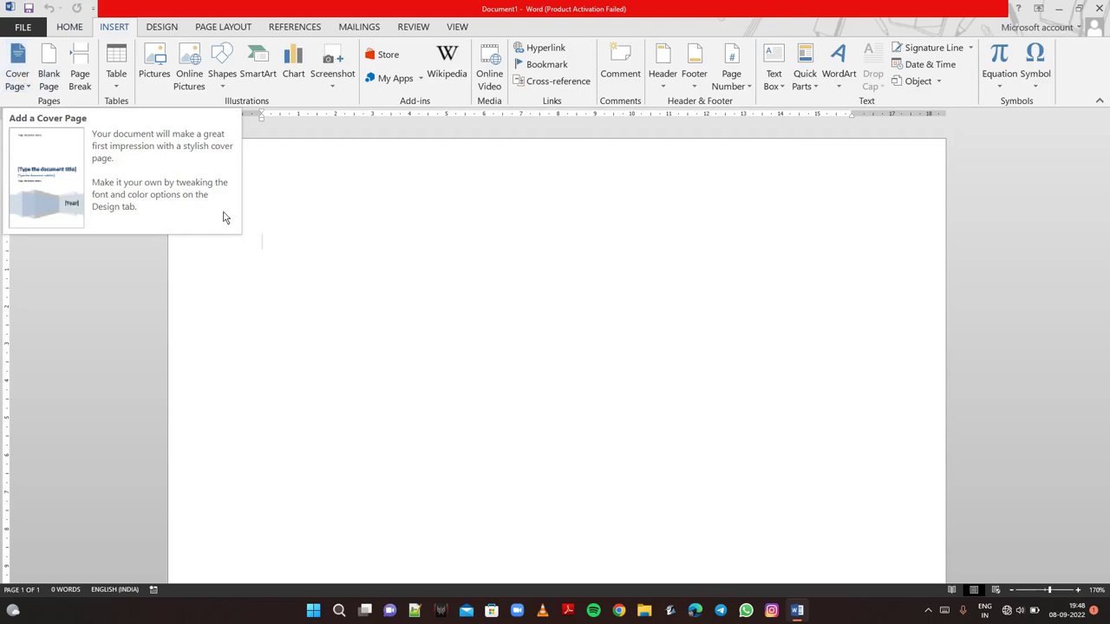
# Step: Fill the document with five =rand() sample paragraphs and bring up the Cover Page designs
pyautogui.write('=')
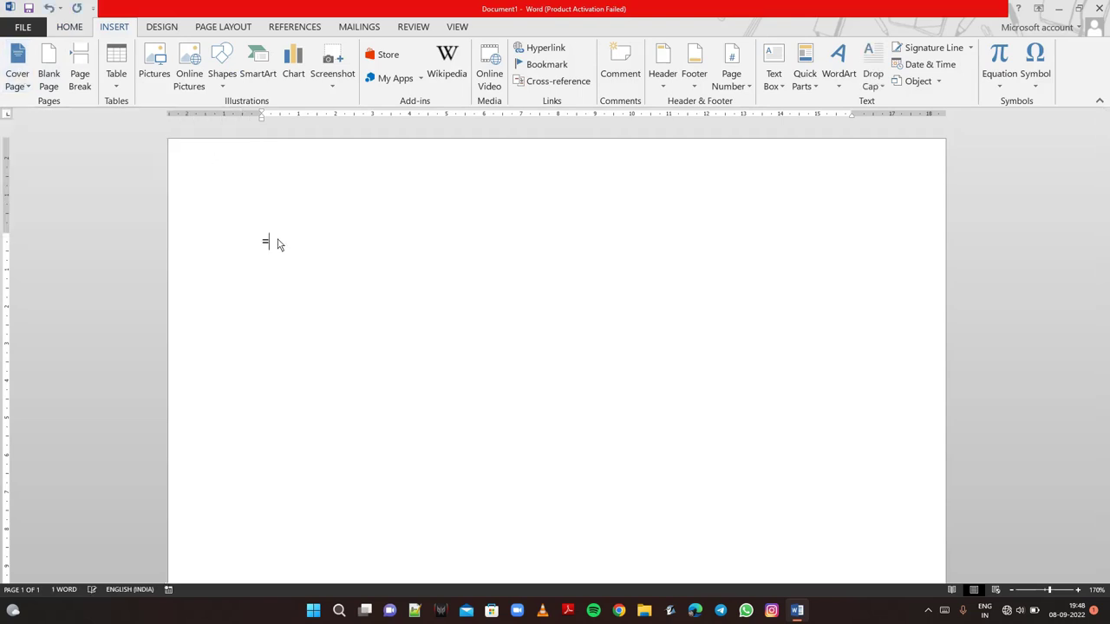
pyautogui.write('rand(')
pyautogui.press('Return')
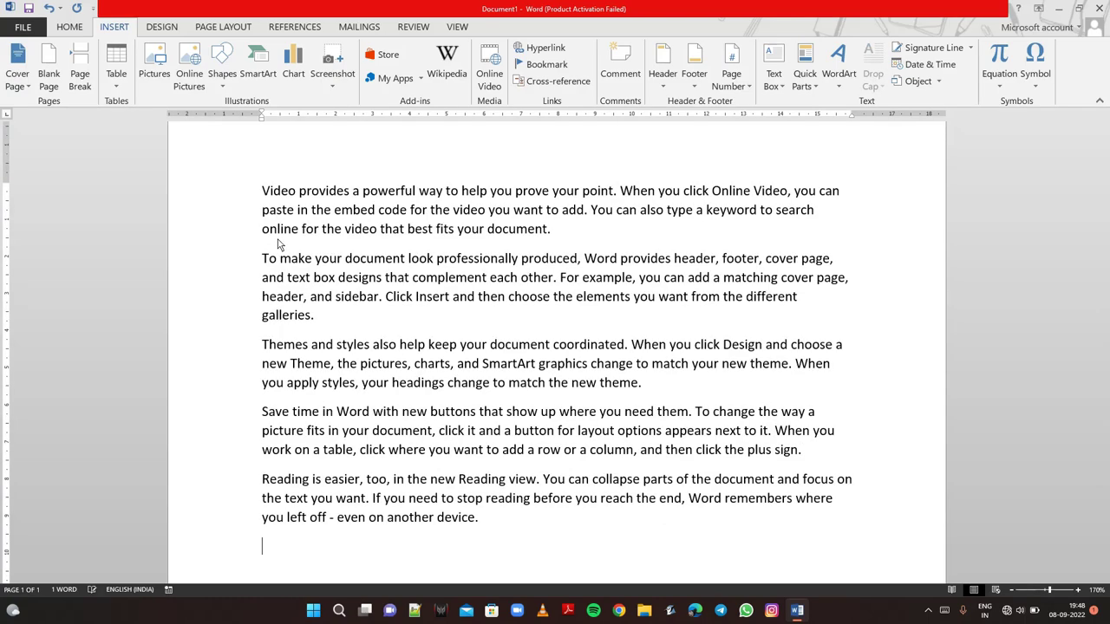
pyautogui.press('Down')
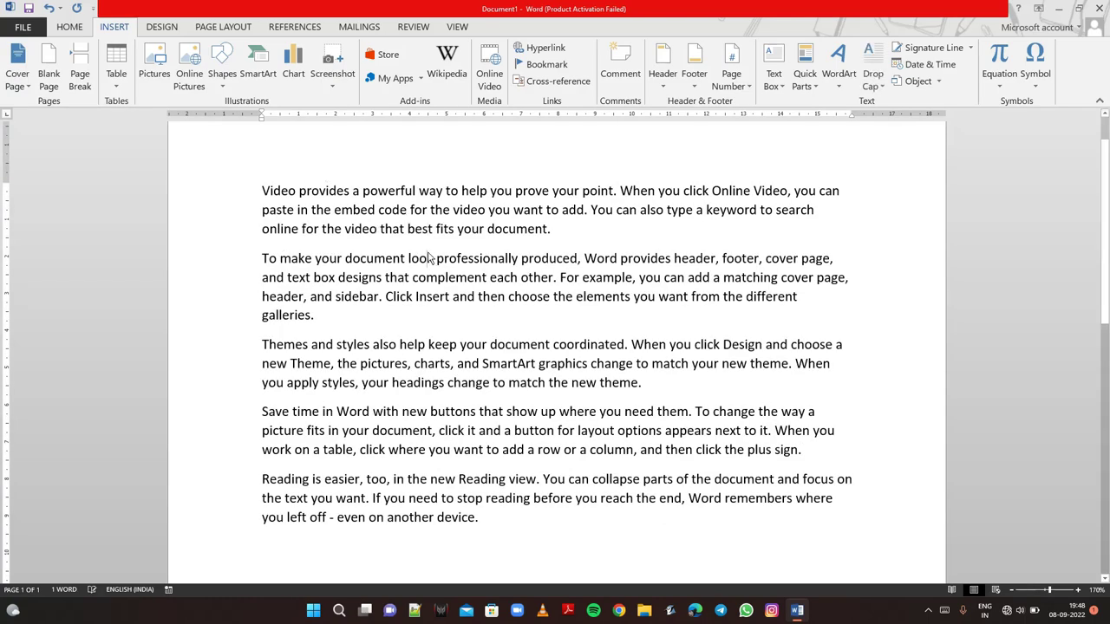
pyautogui.tripleClick(541, 272)
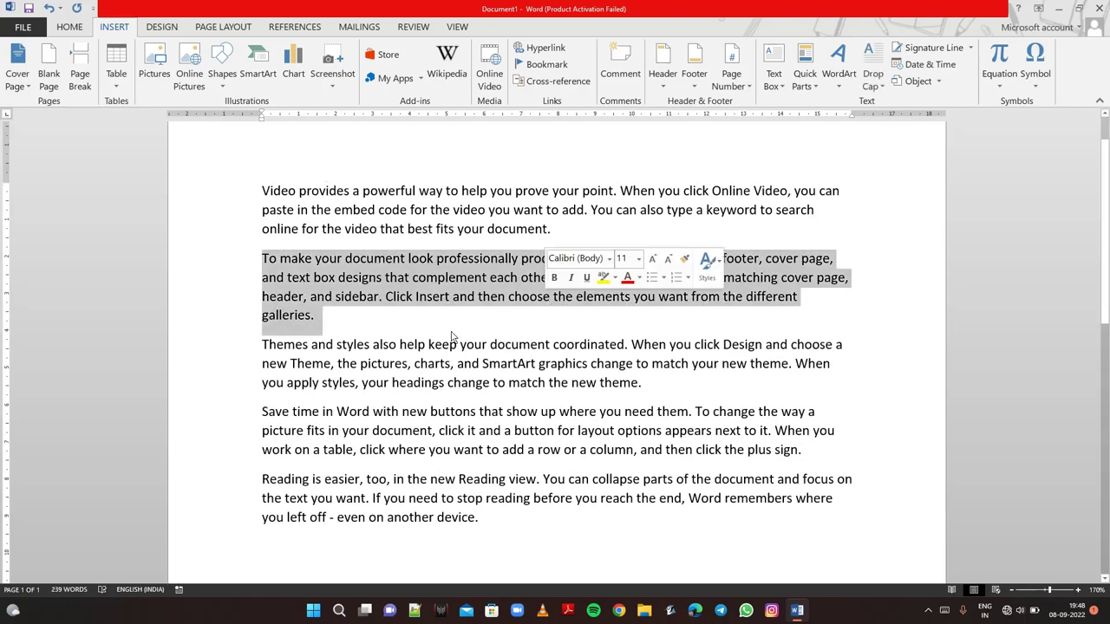
pyautogui.press('Right')
pyautogui.click(262, 192)
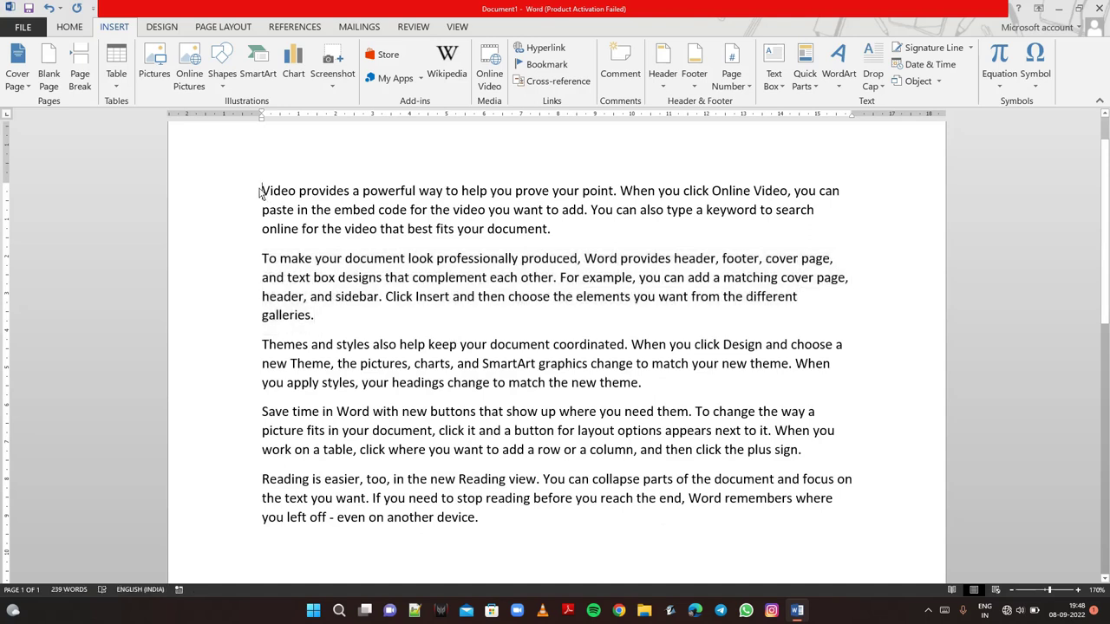
pyautogui.click(26, 86)
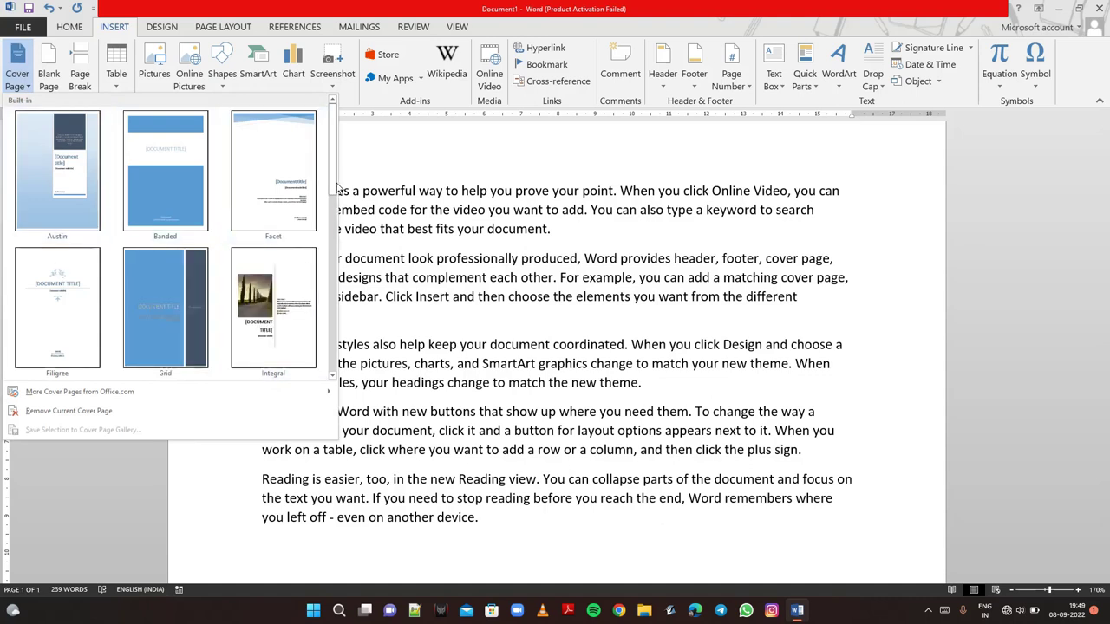
# Step: Insert the Banded cover page design and review it in the document
pyautogui.click(176, 188)
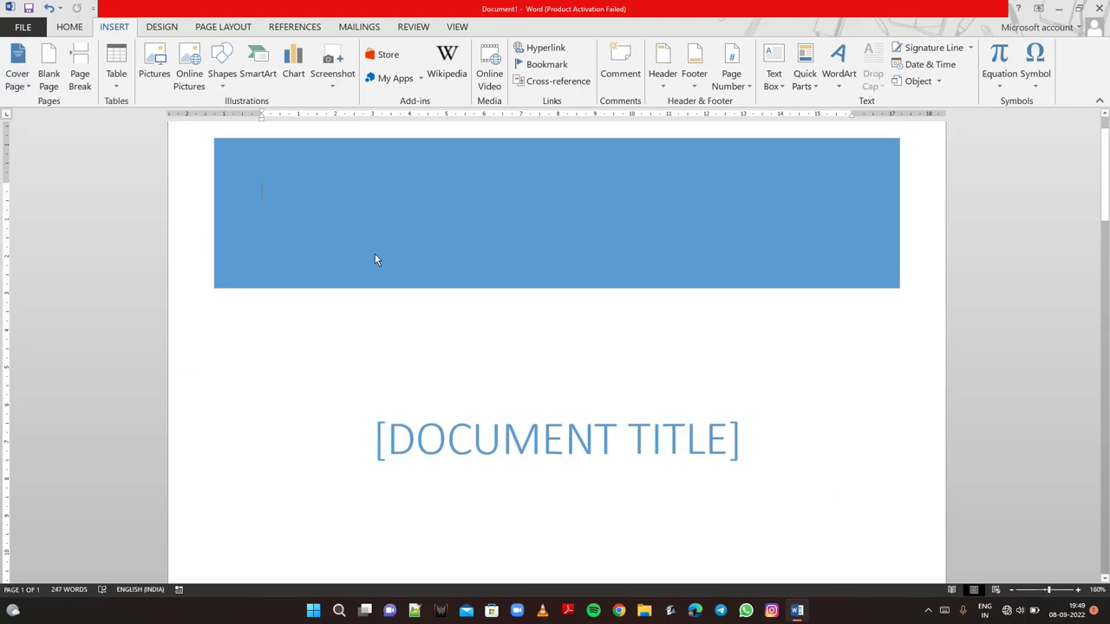
pyautogui.keyDown('ctrl'); pyautogui.scroll(-2, 376, 255); pyautogui.keyUp('ctrl')
pyautogui.scroll(-3, 375, 255)
pyautogui.scroll(-3, 375, 255)
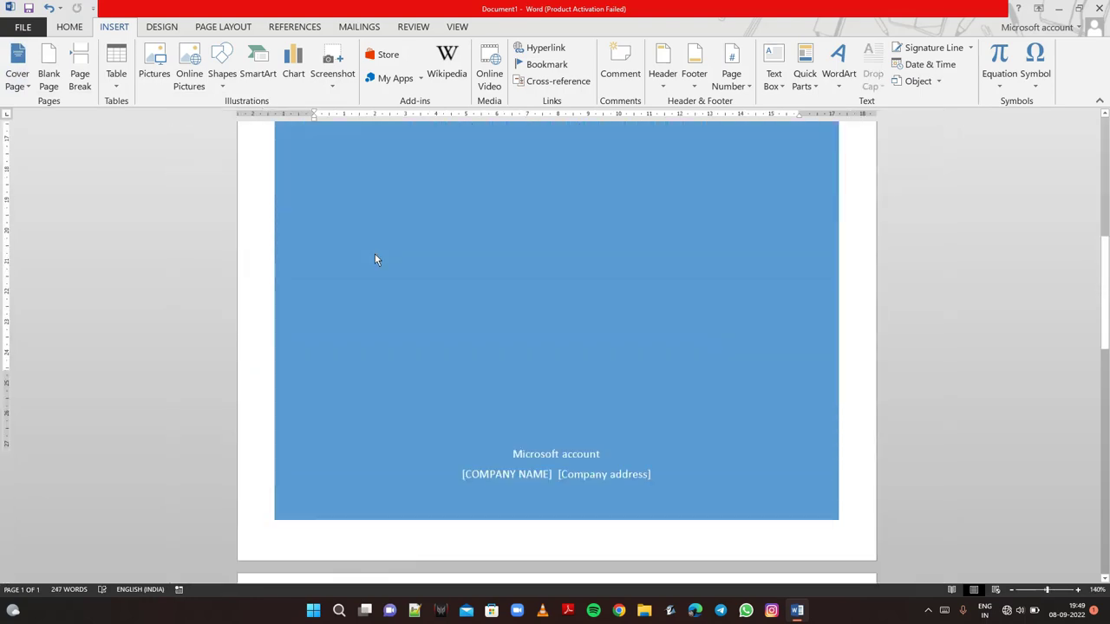
pyautogui.scroll(-3, 374, 259)
pyautogui.scroll(3, 375, 259)
pyautogui.scroll(3, 374, 258)
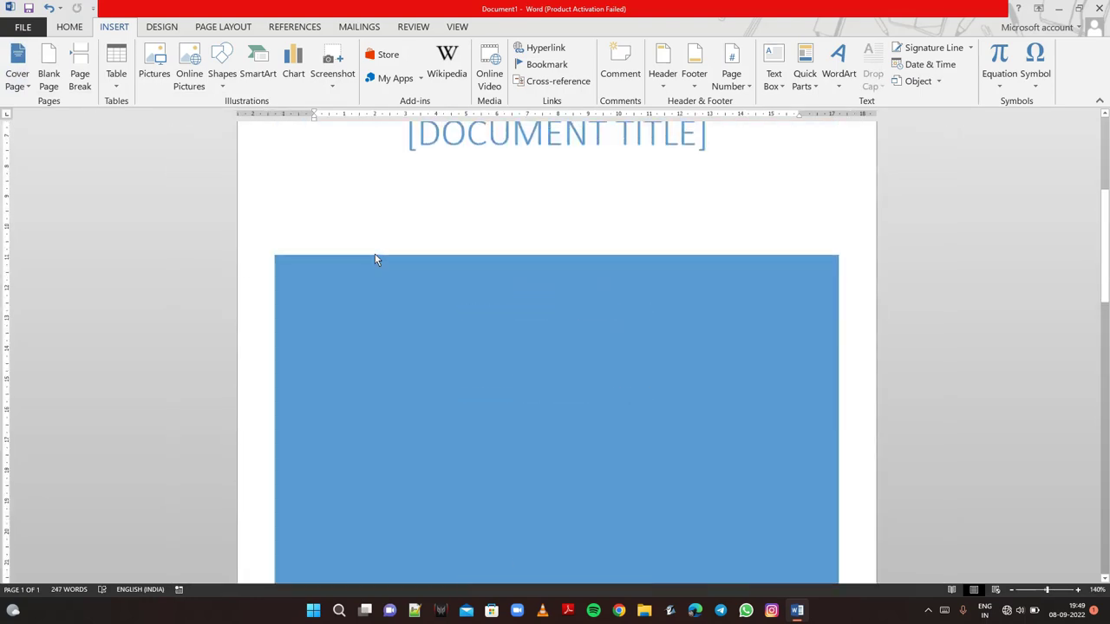
pyautogui.scroll(3, 374, 258)
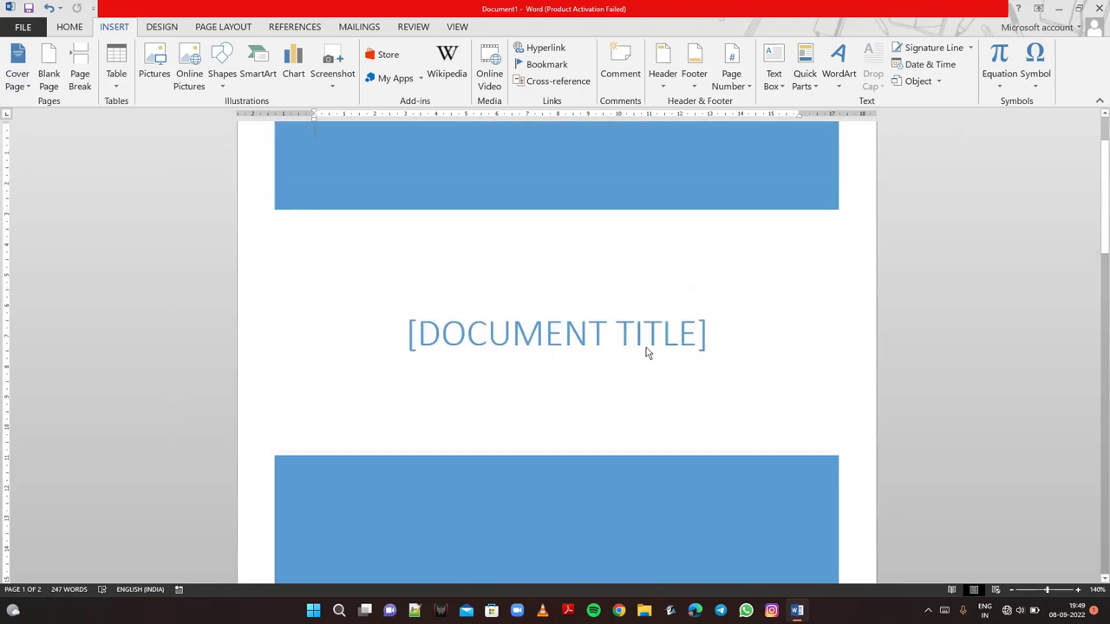
# Step: Replace the [DOCUMENT TITLE] placeholder with COMPUTER, correcting the missing M
pyautogui.click(691, 336)
pyautogui.press('Delete')
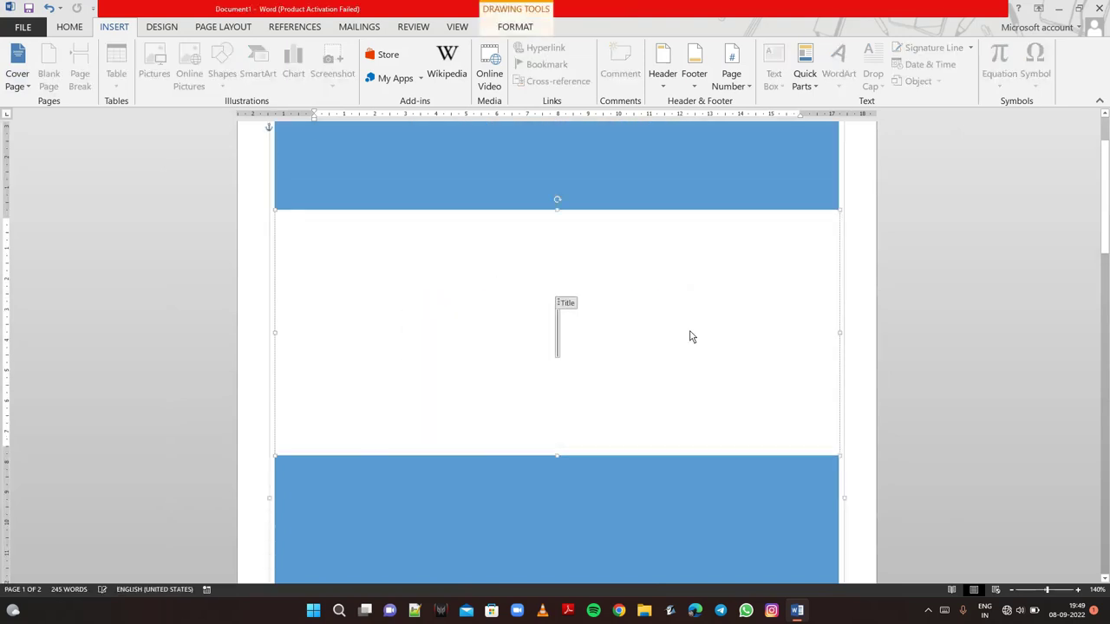
pyautogui.write('COP')
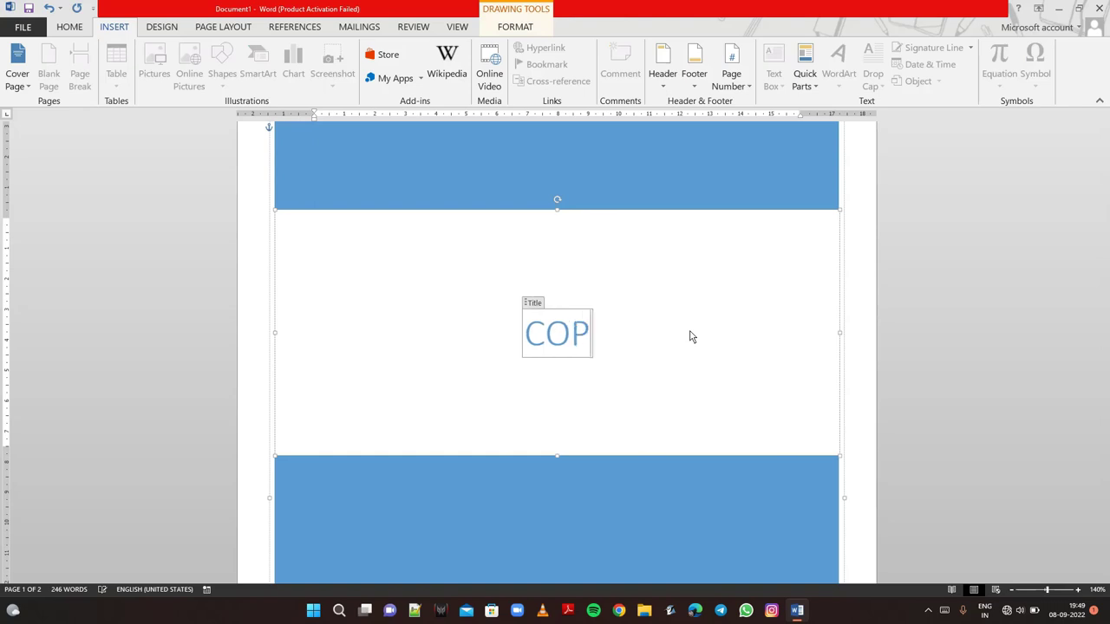
pyautogui.write('I')
pyautogui.press('BackSpace')
pyautogui.write('UTER')
pyautogui.scroll(-1, 718, 468)
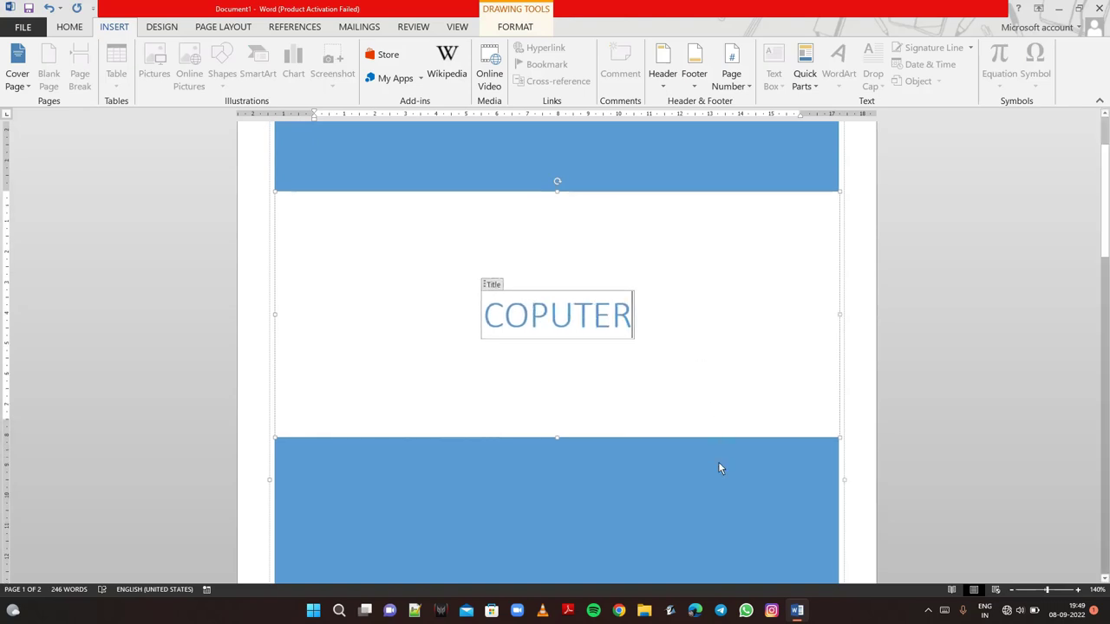
pyautogui.click(527, 295)
pyautogui.write('M')
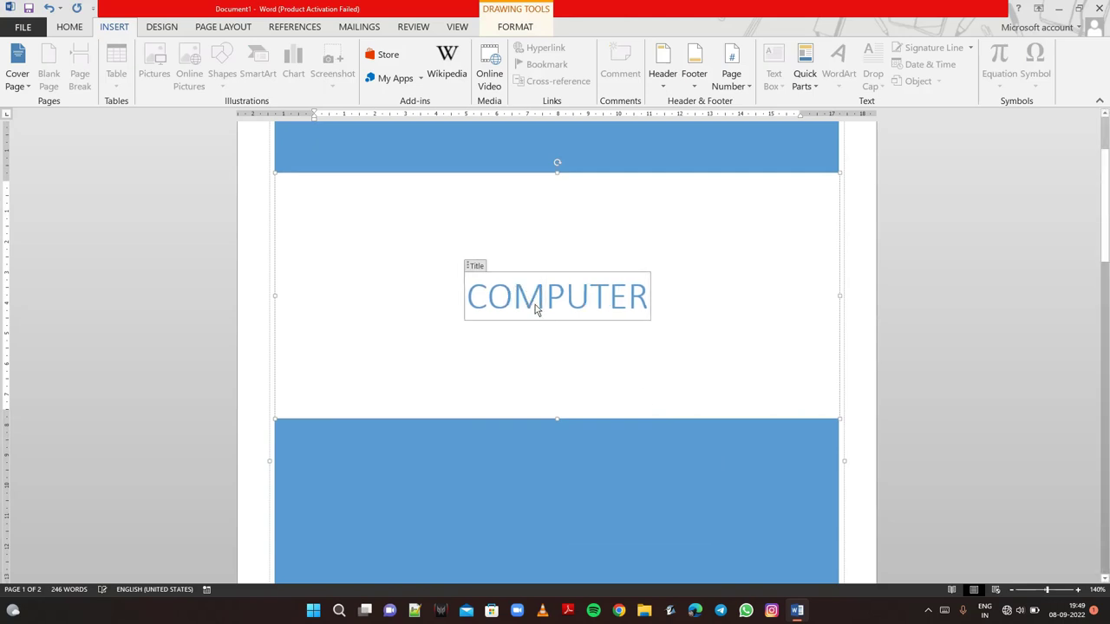
pyautogui.scroll(-10, 534, 304)
pyautogui.scroll(-1, 534, 310)
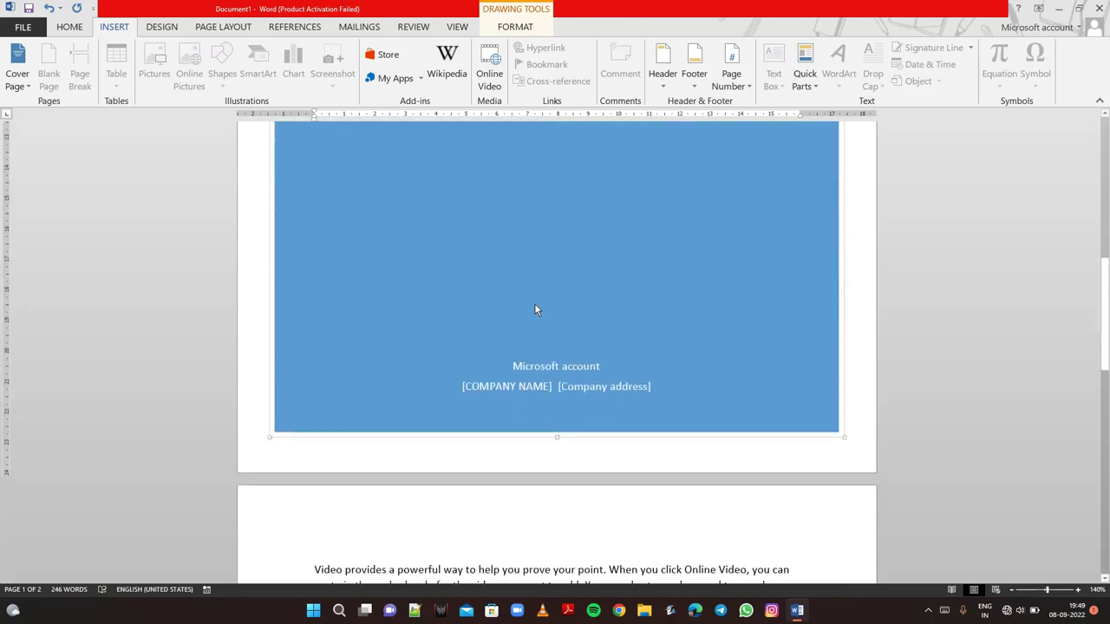
# Step: Remove the [Company address] placeholder from the cover page
pyautogui.click(501, 387)
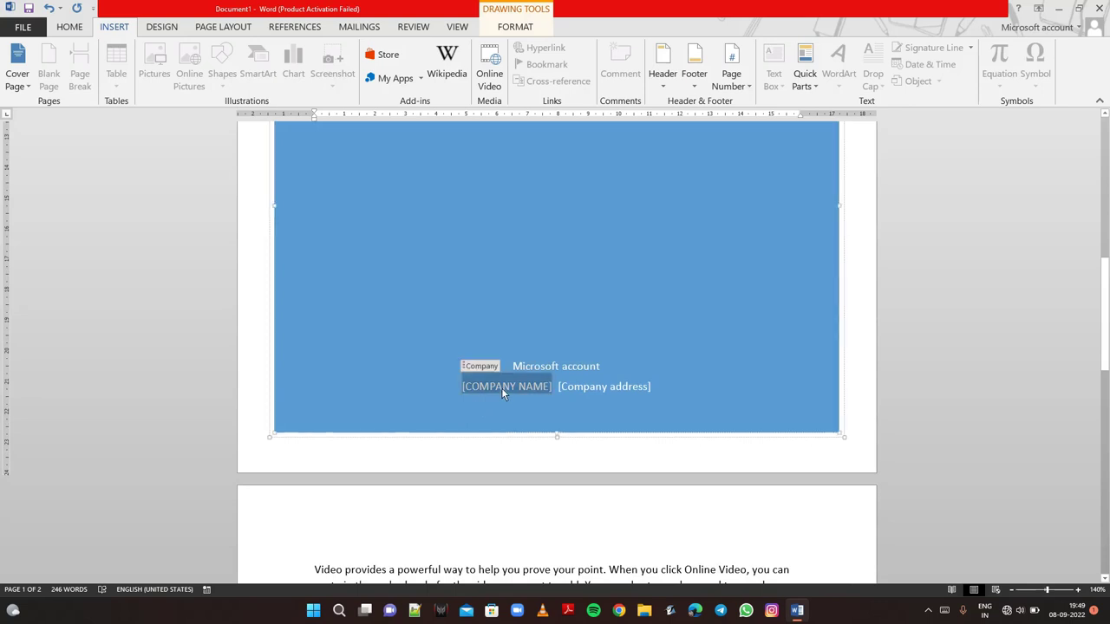
pyautogui.click(591, 387)
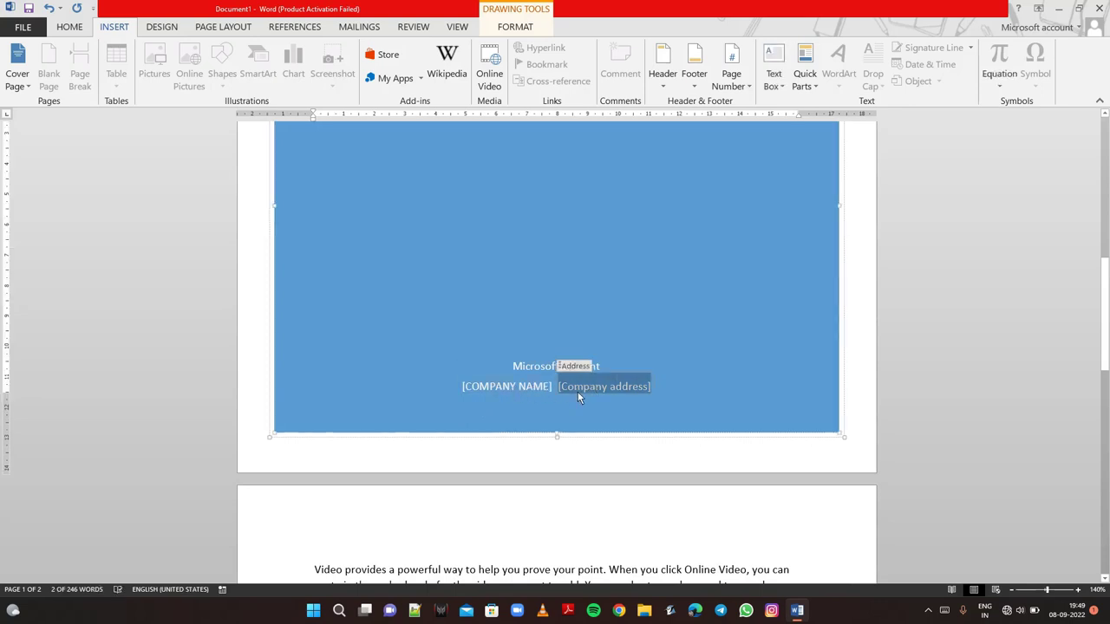
pyautogui.rightClick(579, 389)
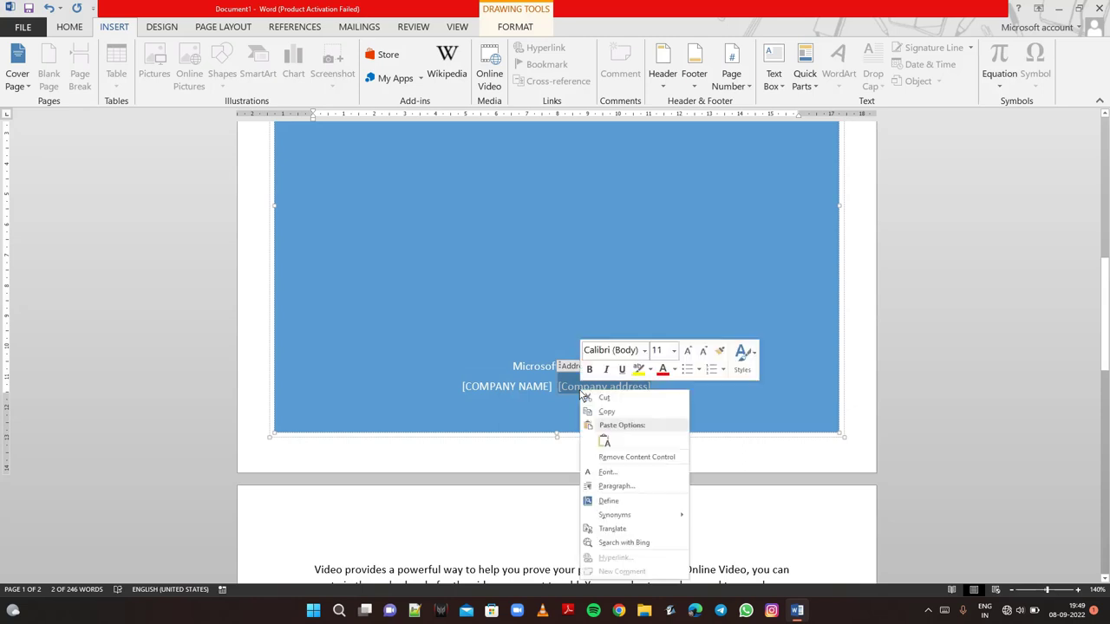
pyautogui.click(598, 400)
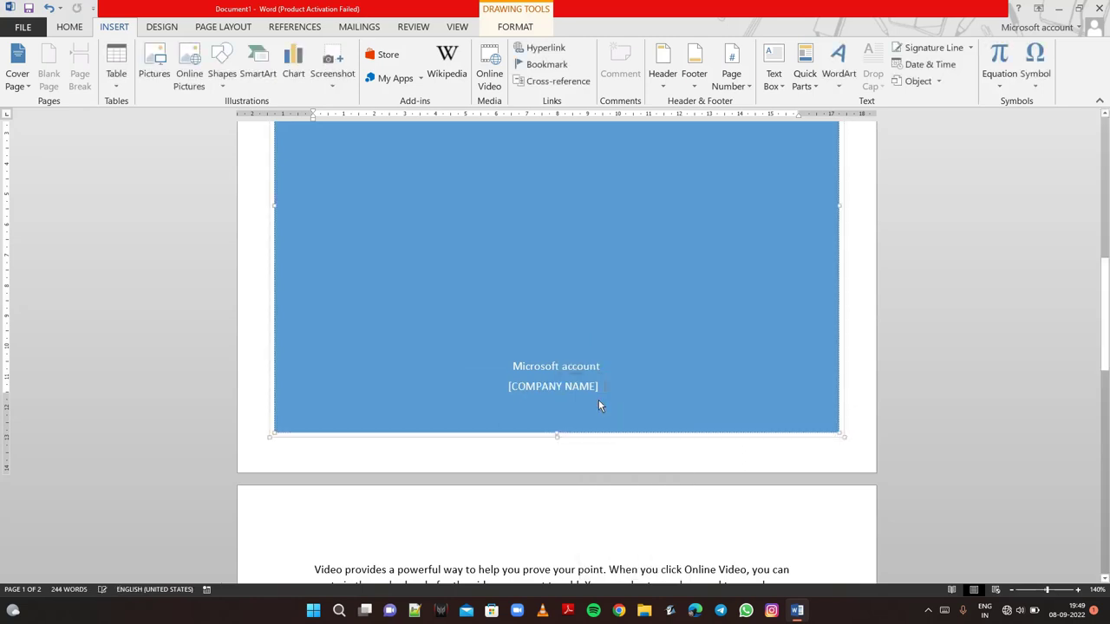
# Step: Delete the author line text and clear the [COMPANY NAME] placeholder
pyautogui.click(580, 367)
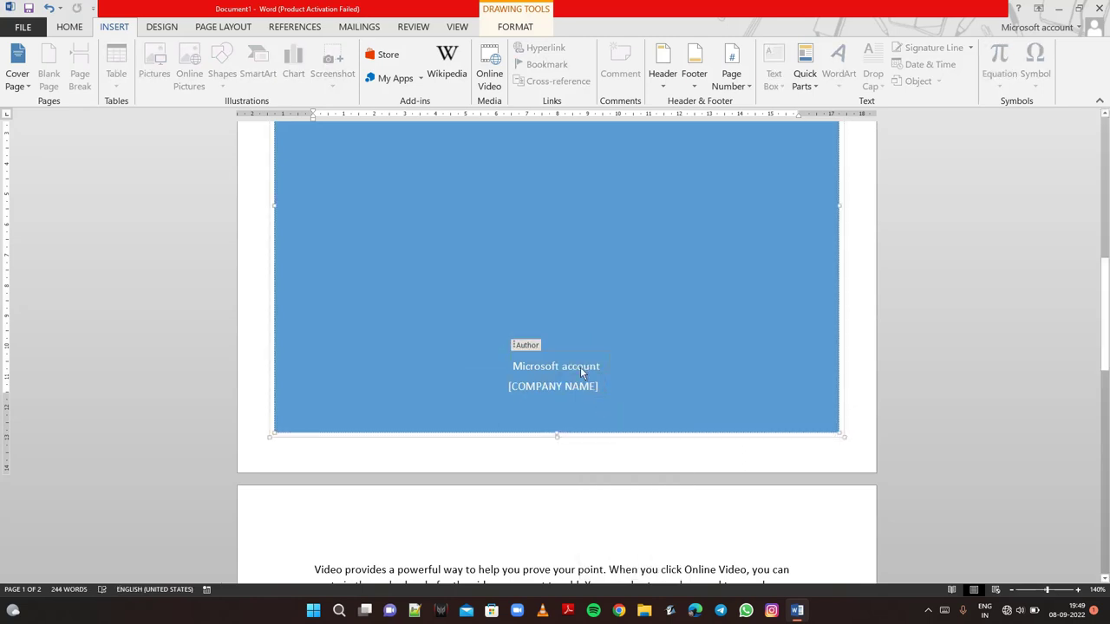
pyautogui.rightClick(580, 366)
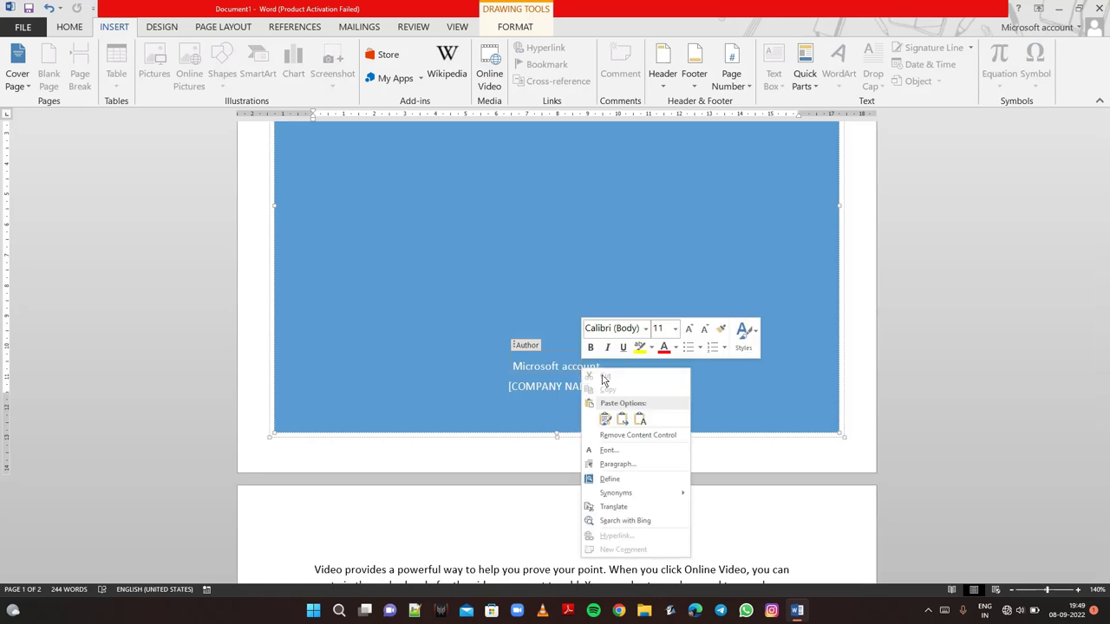
pyautogui.click(524, 364)
pyautogui.rightClick(523, 364)
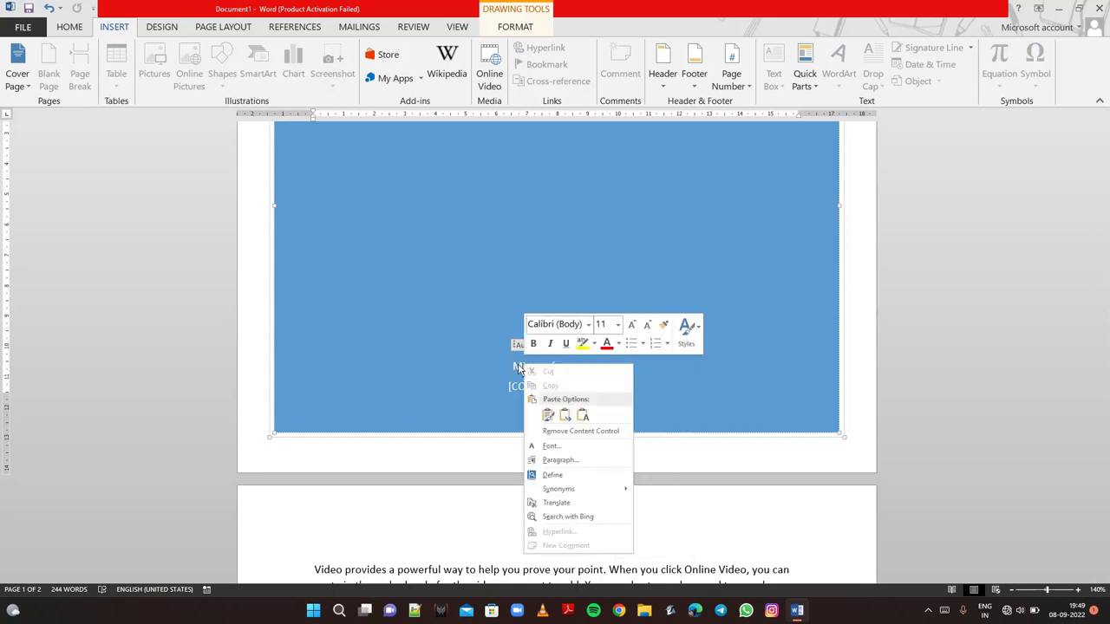
pyautogui.click(517, 366)
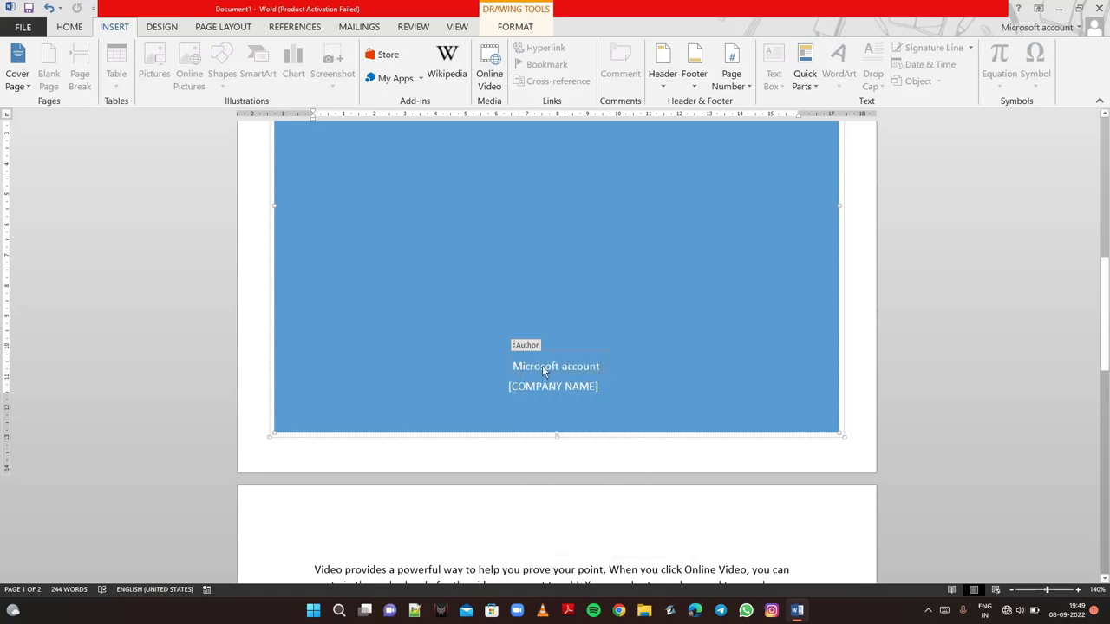
pyautogui.moveTo(601, 368); pyautogui.dragTo(493, 368)
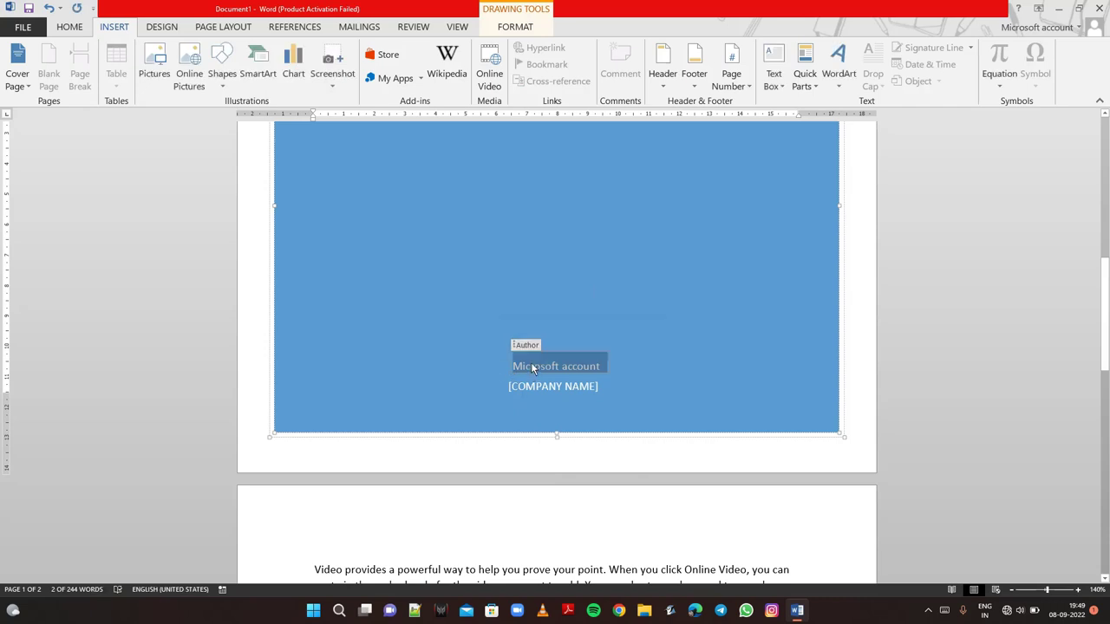
pyautogui.rightClick(531, 363)
pyautogui.click(548, 374)
pyautogui.press('Delete')
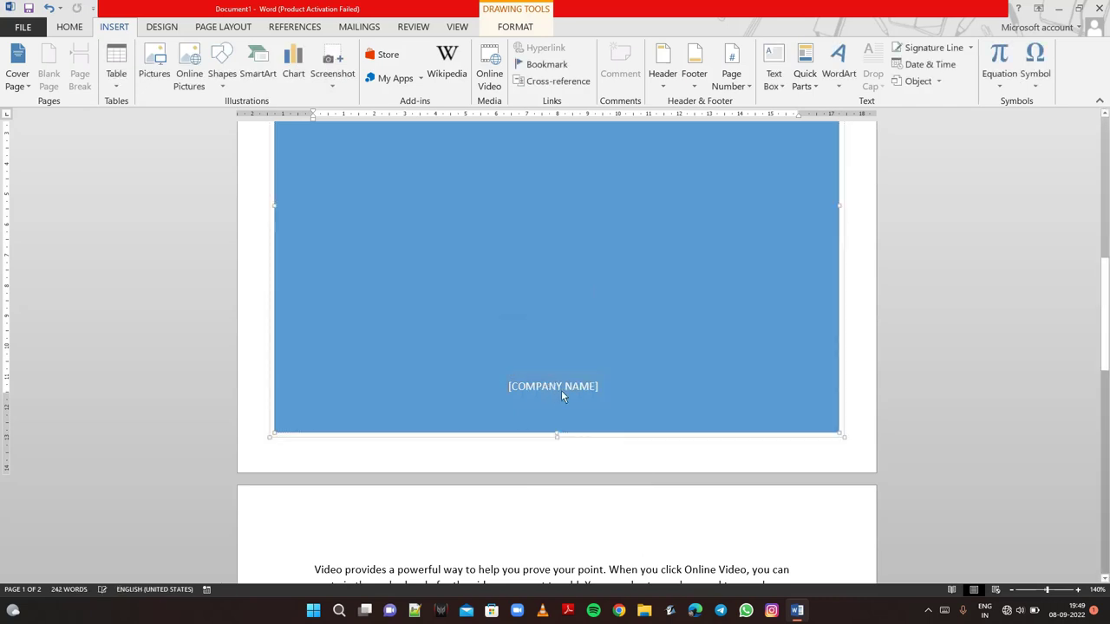
pyautogui.click(587, 391)
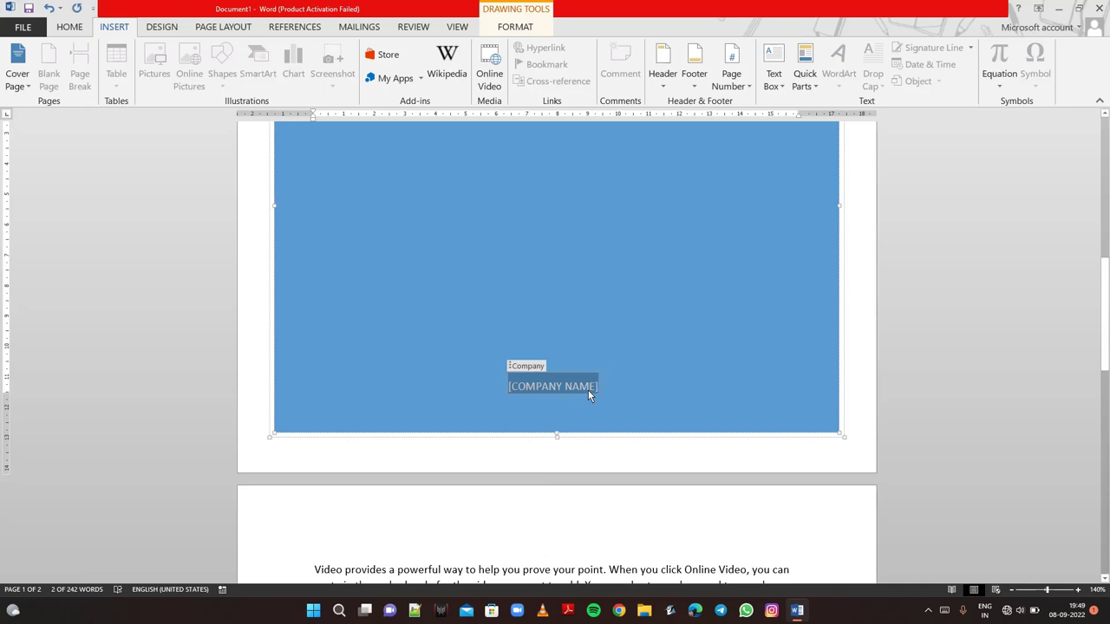
pyautogui.press('Delete')
# Step: Enter KKITM as the cover page's company name
pyautogui.write('KKI')
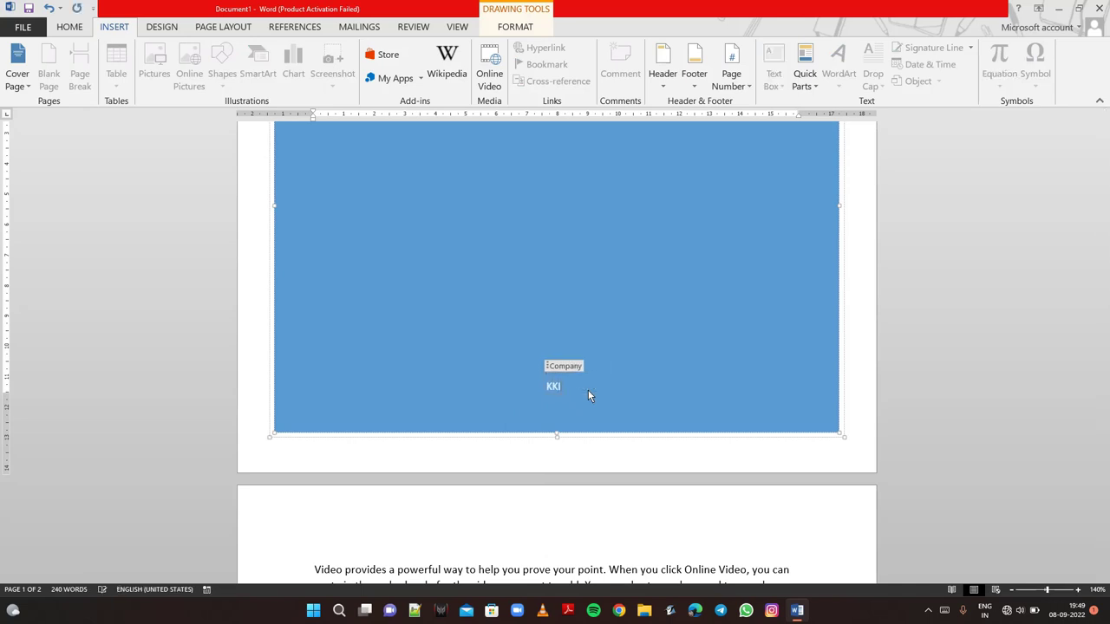
pyautogui.write('TM')
pyautogui.scroll(2, 572, 326)
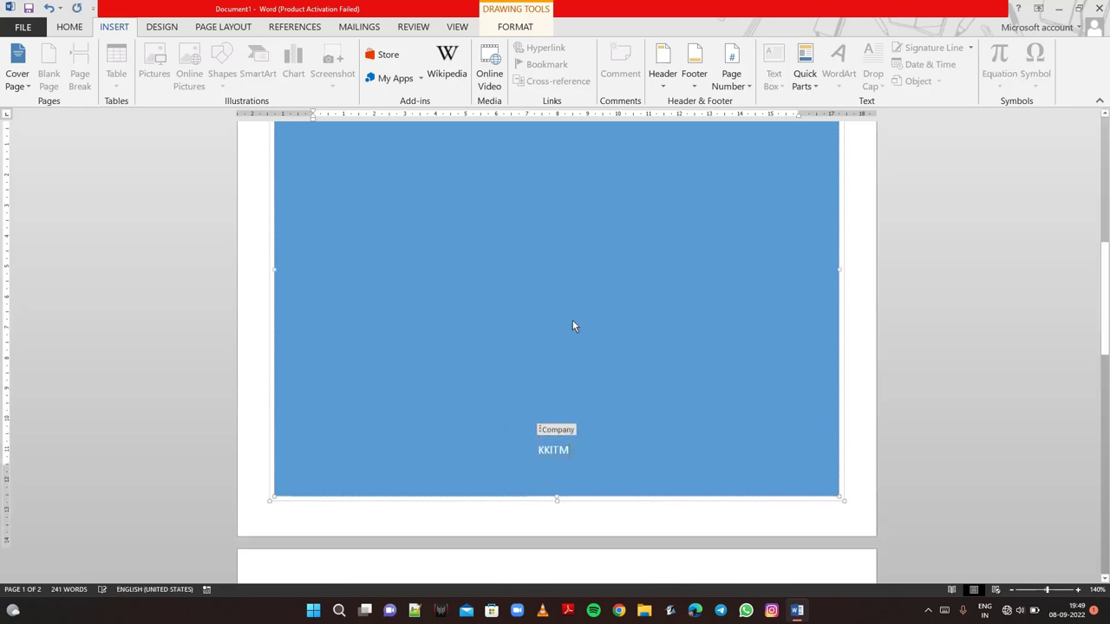
pyautogui.keyDown('ctrl'); pyautogui.scroll(-3, 572, 325); pyautogui.keyUp('ctrl')
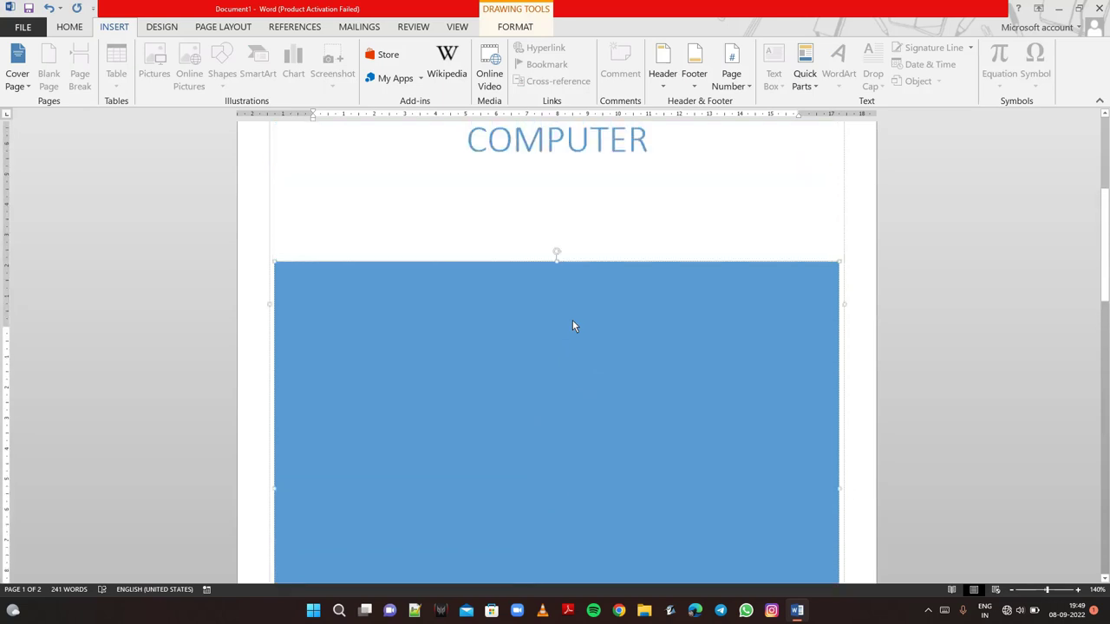
pyautogui.keyDown('ctrl'); pyautogui.scroll(-3, 572, 325); pyautogui.keyUp('ctrl')
pyautogui.keyDown('ctrl'); pyautogui.scroll(-1, 572, 326); pyautogui.keyUp('ctrl')
pyautogui.keyDown('ctrl'); pyautogui.scroll(-1, 572, 326); pyautogui.keyUp('ctrl')
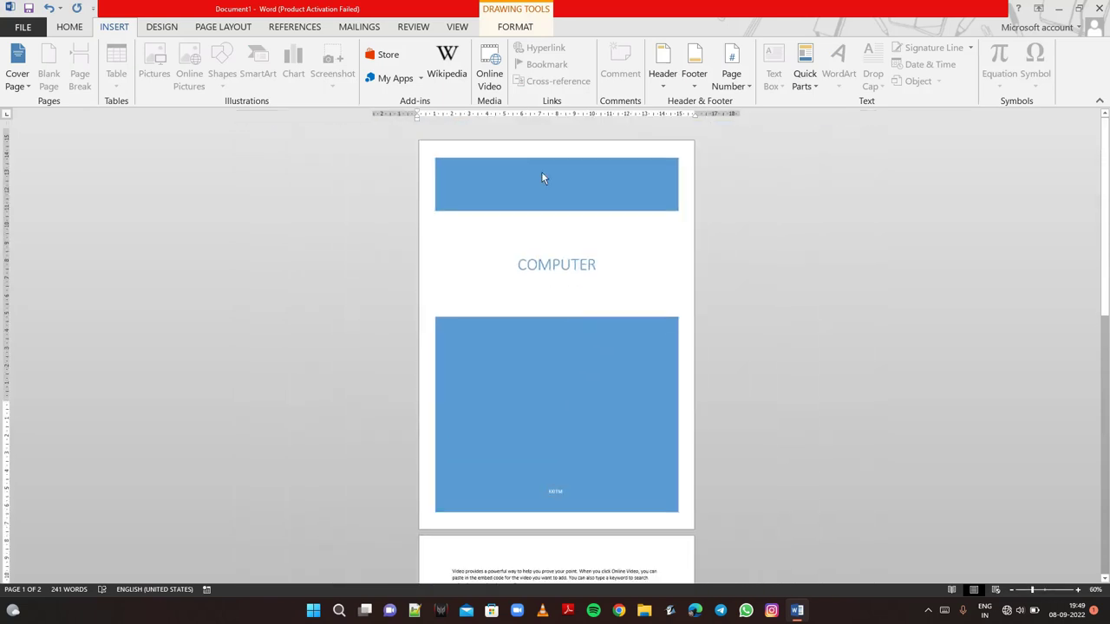
# Step: Nudge the large blue block under the COMPUTER title slightly up and left
pyautogui.click(536, 180)
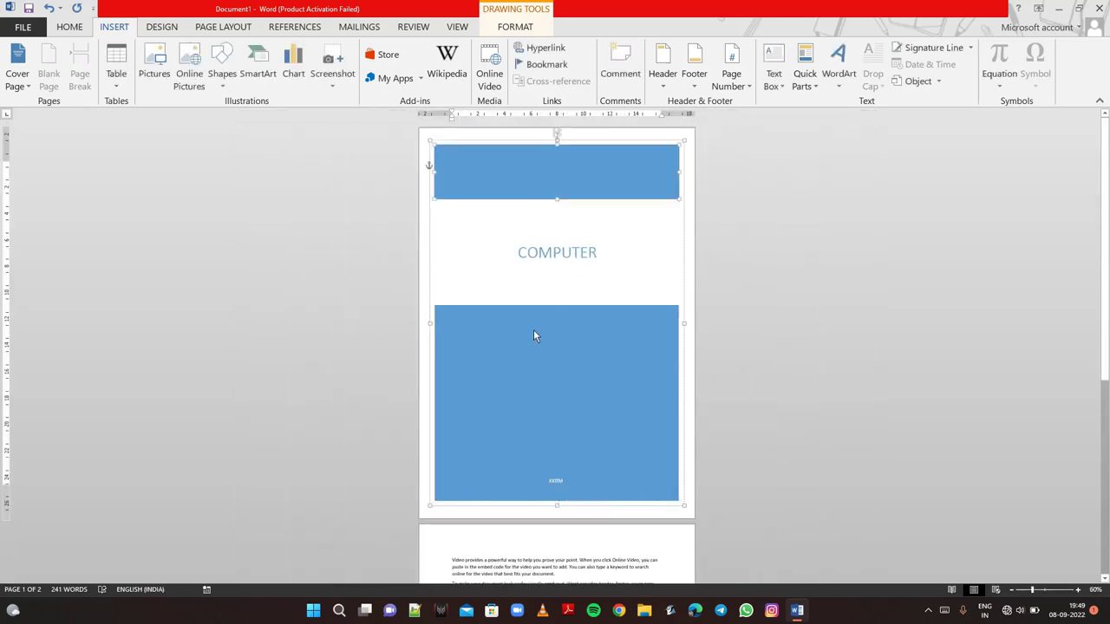
pyautogui.moveTo(533, 331)
pyautogui.mouseDown()
pyautogui.moveTo(521, 328)
pyautogui.moveTo(531, 340)
pyautogui.mouseUp()
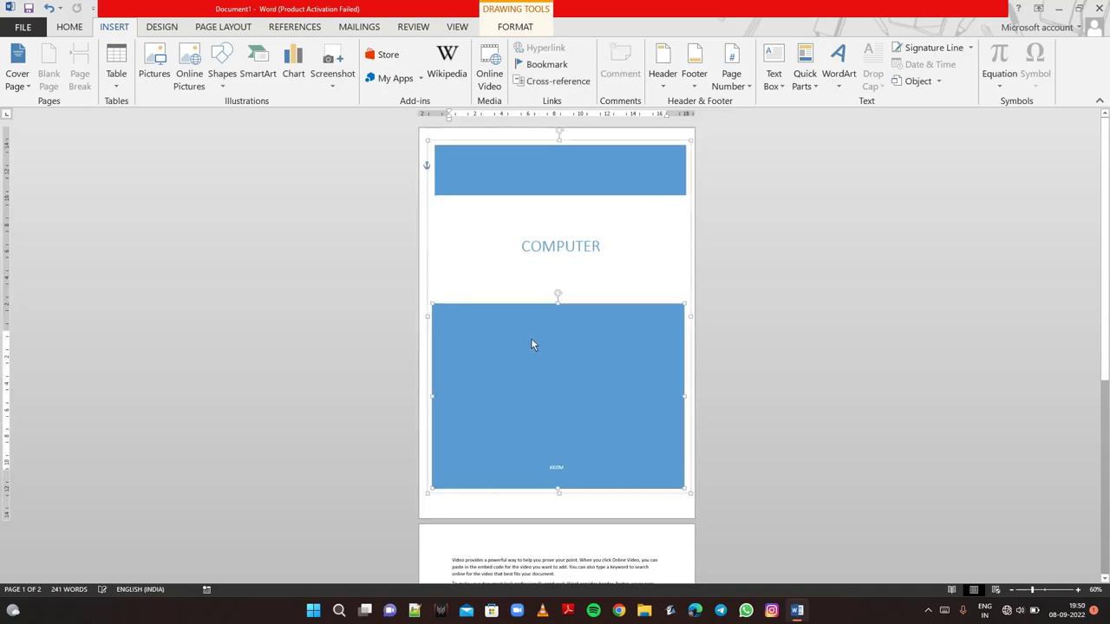
pyautogui.scroll(-2, 607, 466)
pyautogui.scroll(-1, 607, 465)
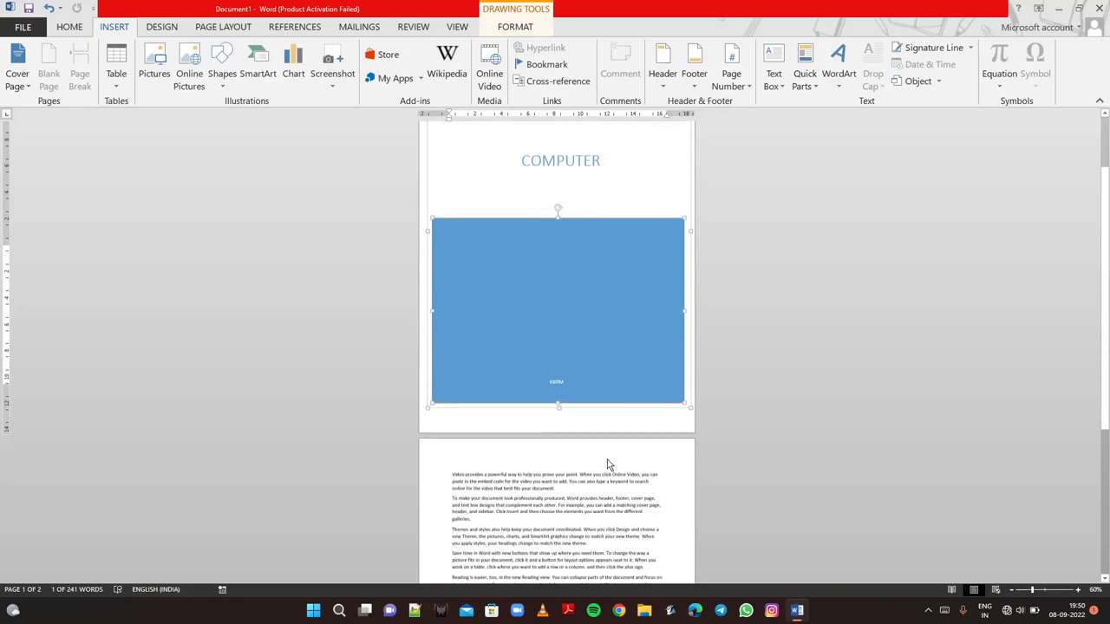
pyautogui.scroll(1, 520, 390)
# Step: Remove the current cover page using the Cover Page gallery
pyautogui.click(19, 80)
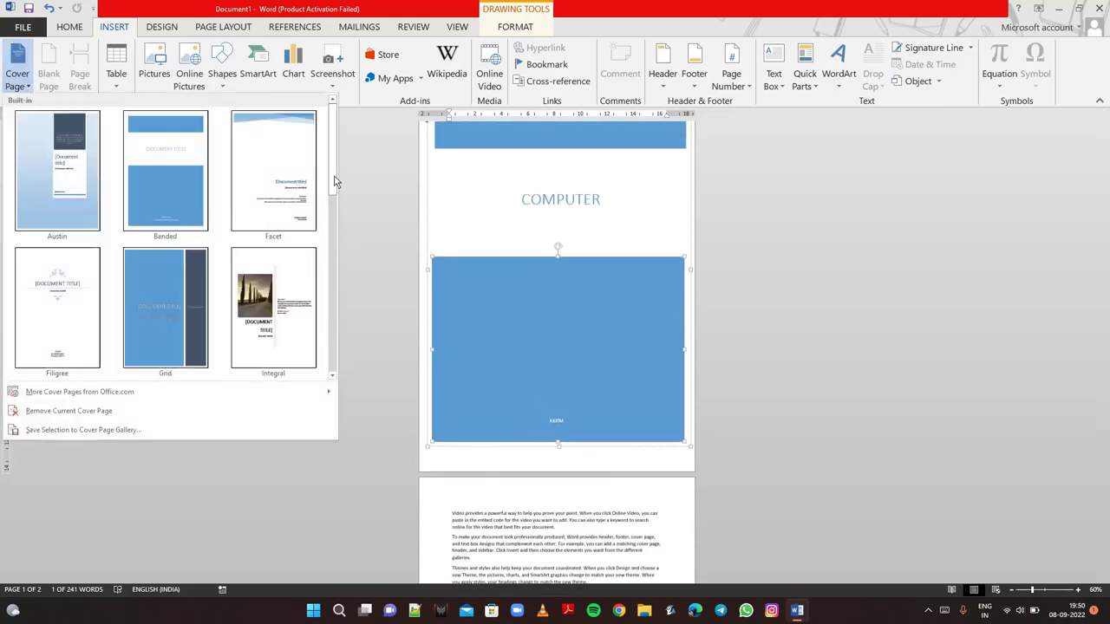
pyautogui.moveTo(330, 186); pyautogui.dragTo(336, 326)
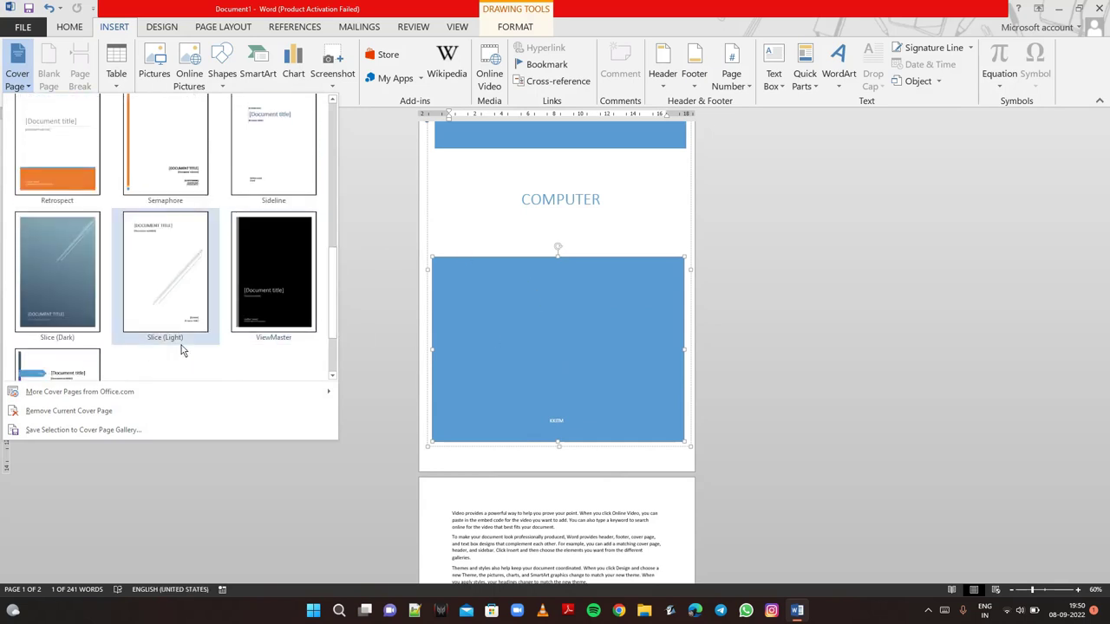
pyautogui.click(84, 412)
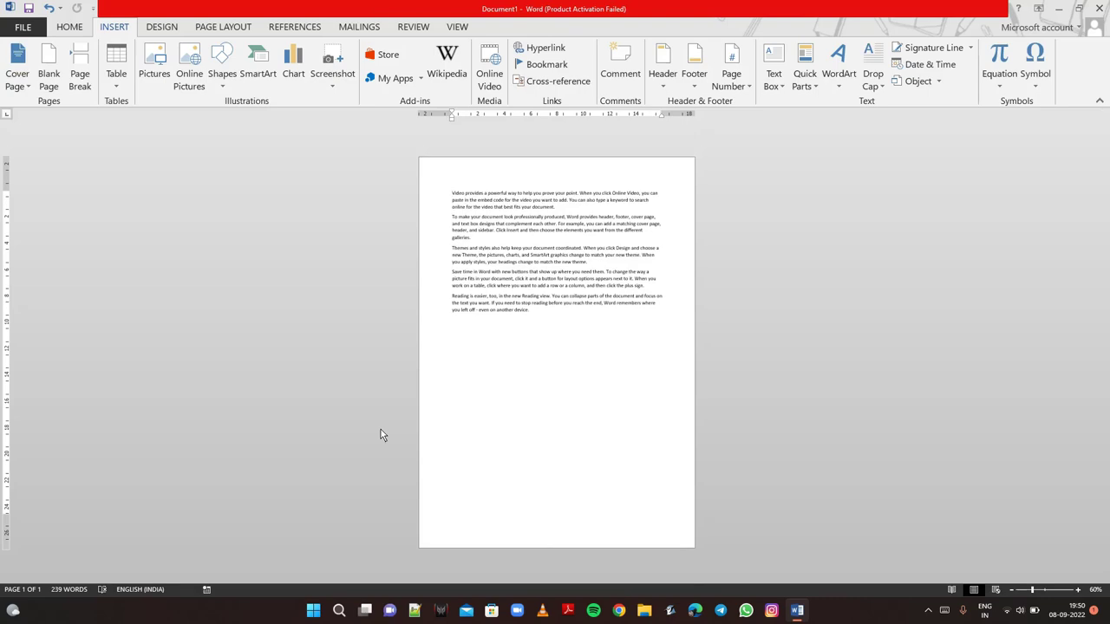
pyautogui.scroll(1, 564, 367)
pyautogui.scroll(1, 563, 367)
pyautogui.scroll(5, 563, 367)
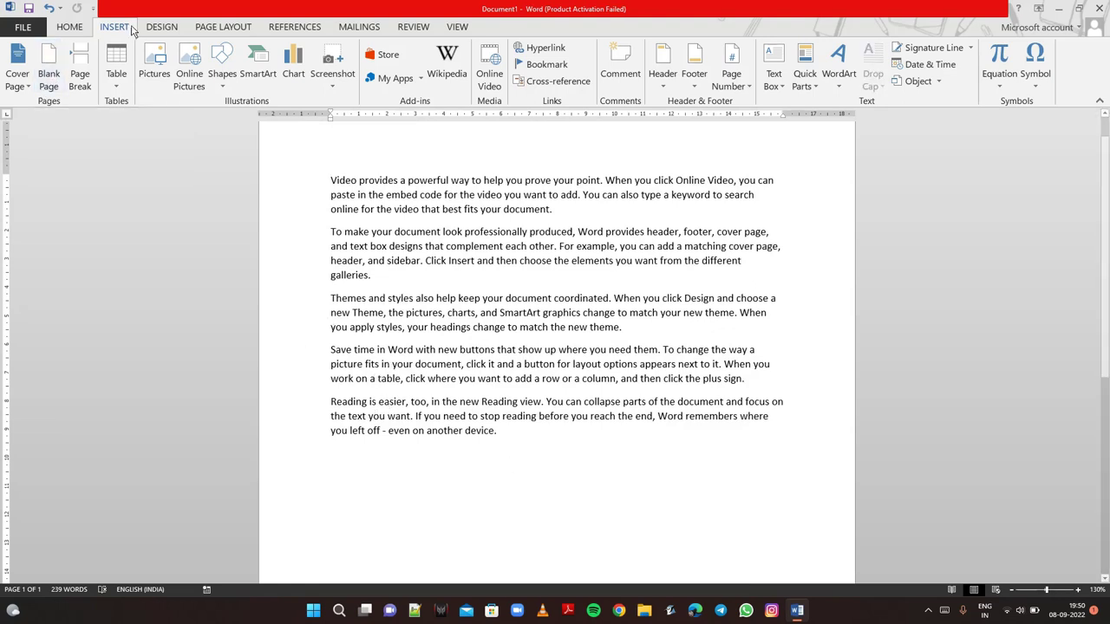
# Step: Add two blank pages after the sample text
pyautogui.click(54, 74)
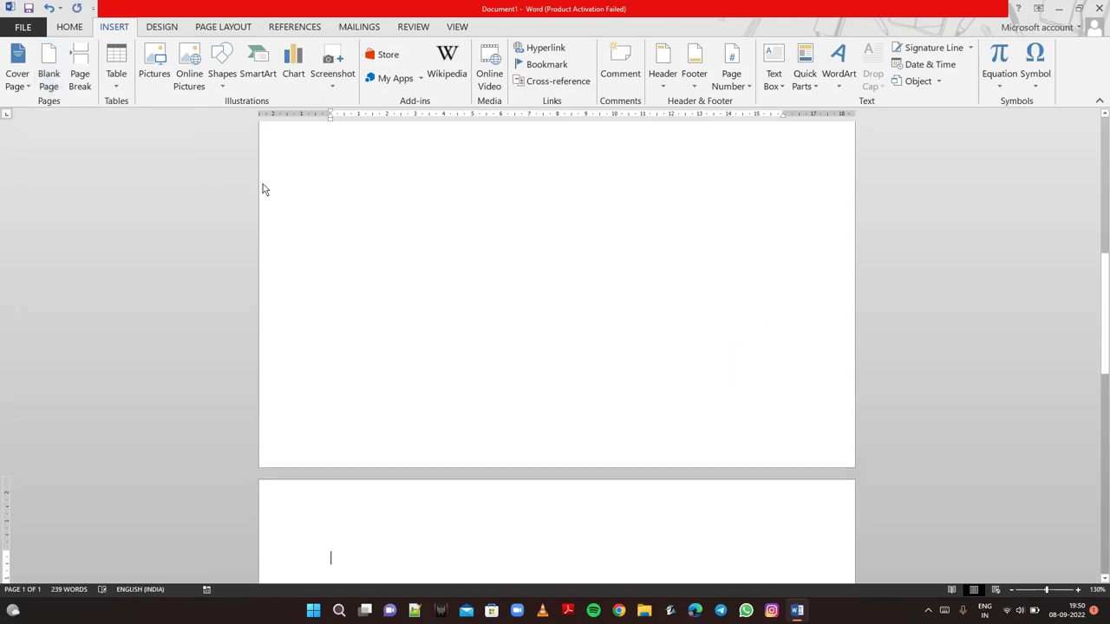
pyautogui.scroll(-2, 441, 280)
pyautogui.scroll(-3, 441, 280)
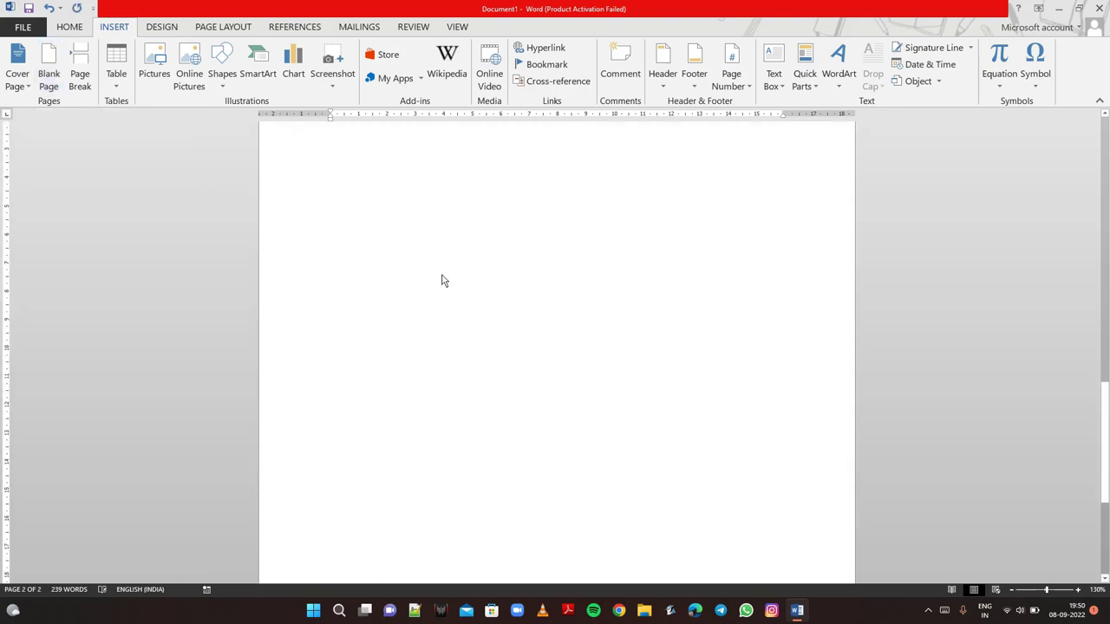
pyautogui.scroll(-2, 441, 280)
pyautogui.scroll(2, 441, 280)
pyautogui.scroll(2, 443, 280)
pyautogui.scroll(2, 443, 280)
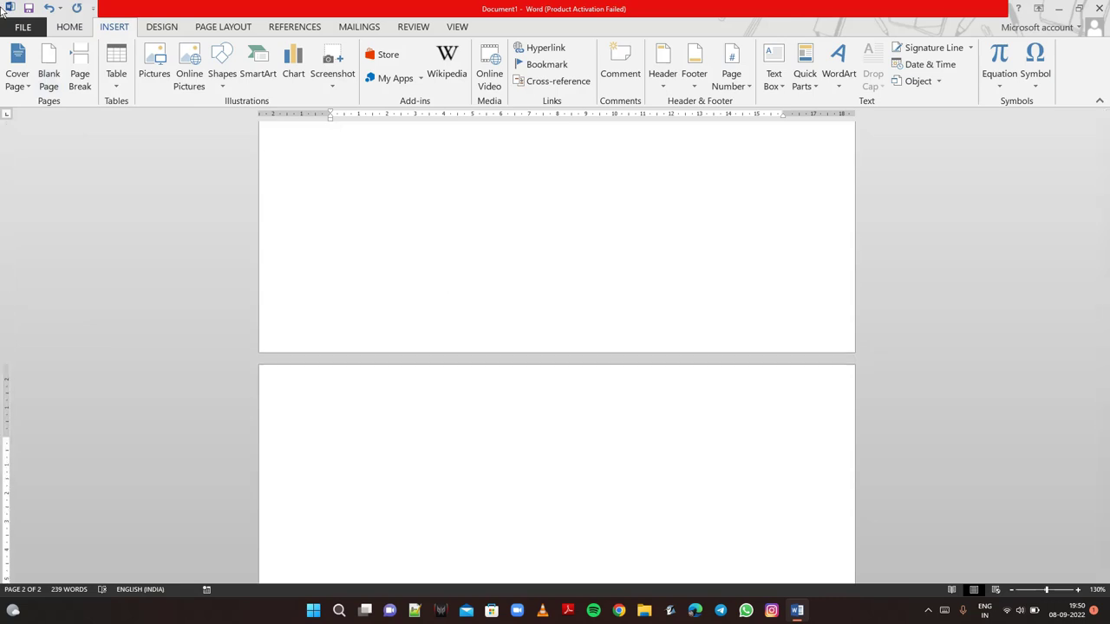
pyautogui.click(48, 65)
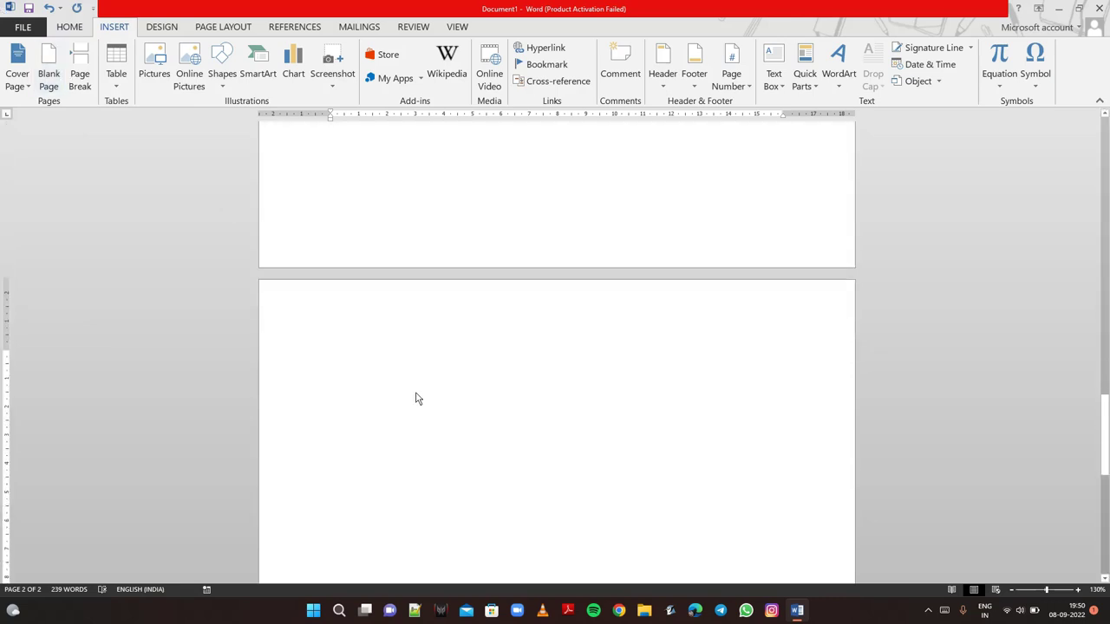
pyautogui.scroll(-3, 415, 398)
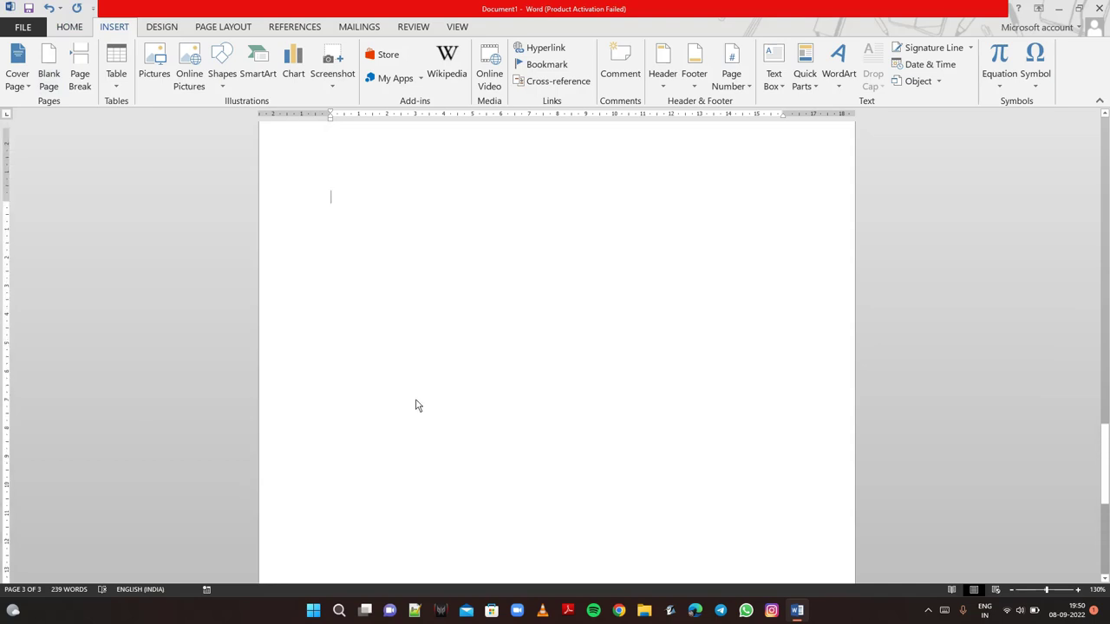
pyautogui.scroll(3, 415, 405)
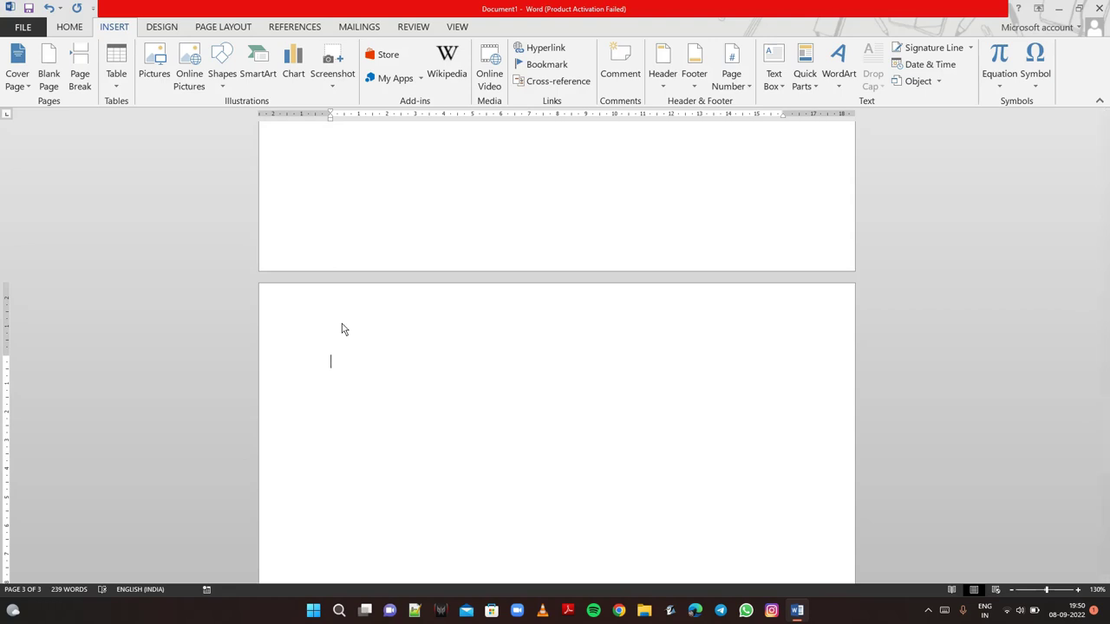
# Step: Delete the empty pages until the document is Page 1 of 1
pyautogui.scroll(-3, 341, 329)
pyautogui.press('Return')
pyautogui.press('Return')
pyautogui.press('Return')
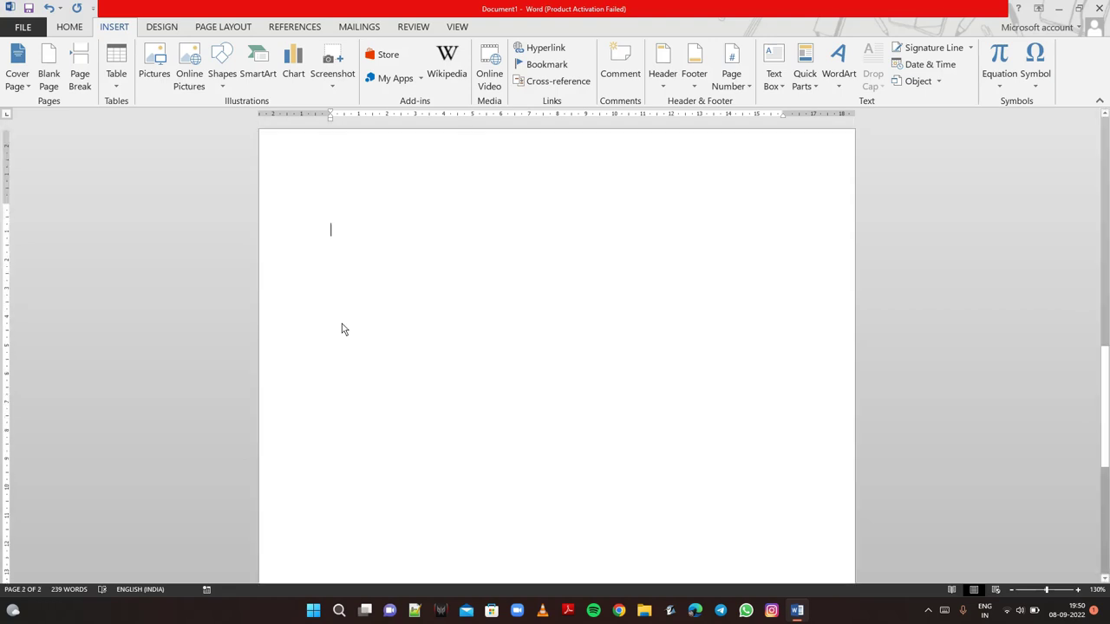
pyautogui.scroll(2, 342, 330)
pyautogui.press('BackSpace')
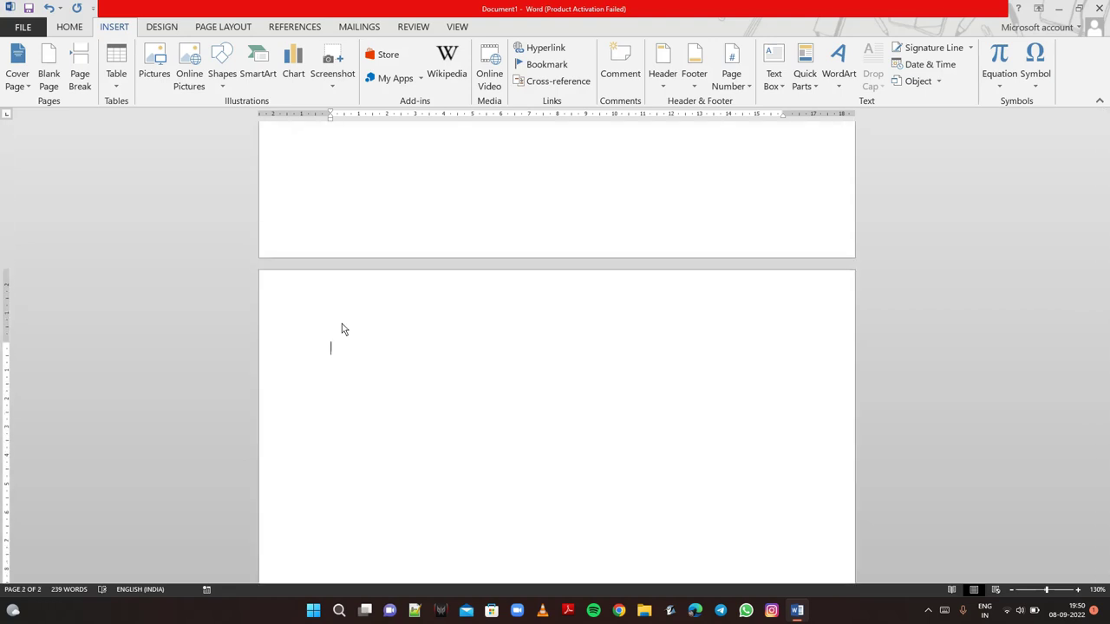
pyautogui.press('BackSpace')
pyautogui.scroll(2, 341, 329)
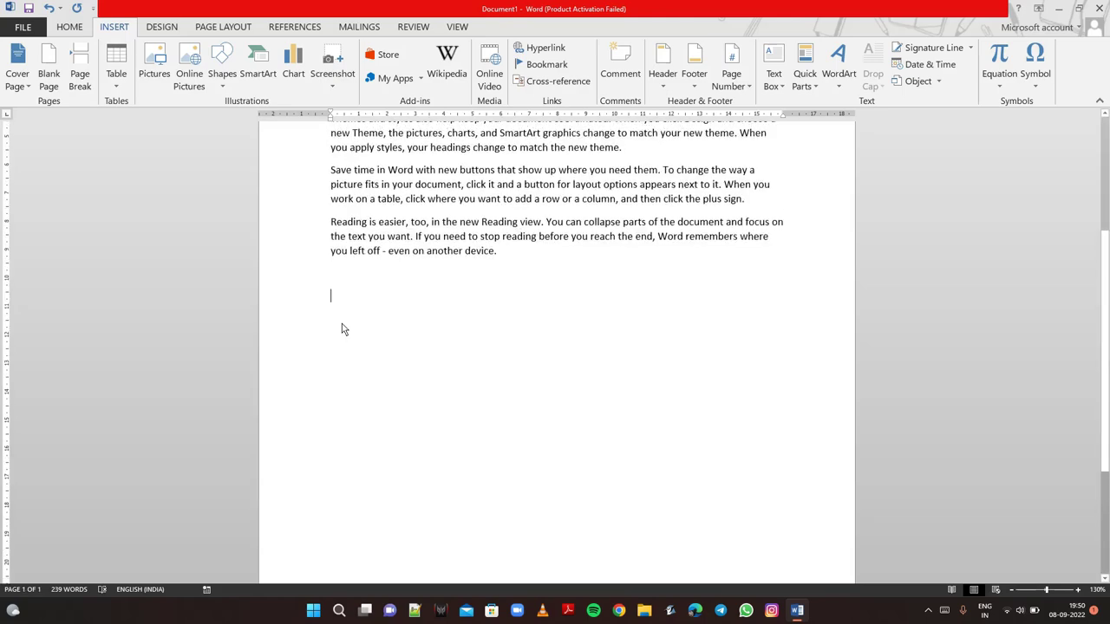
pyautogui.scroll(3, 342, 328)
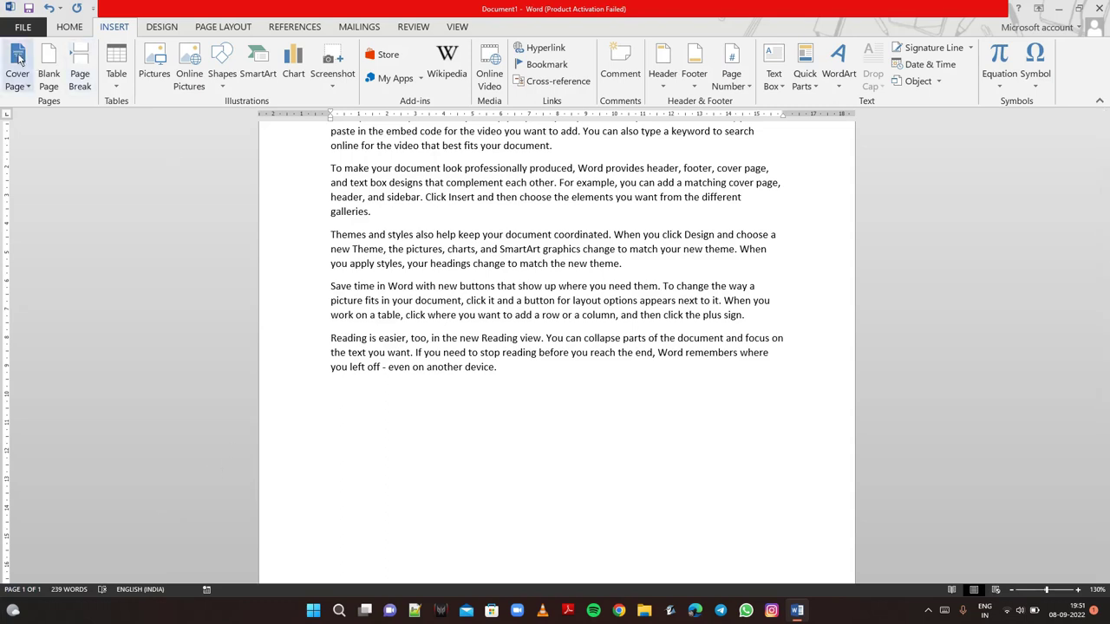
pyautogui.click(52, 71)
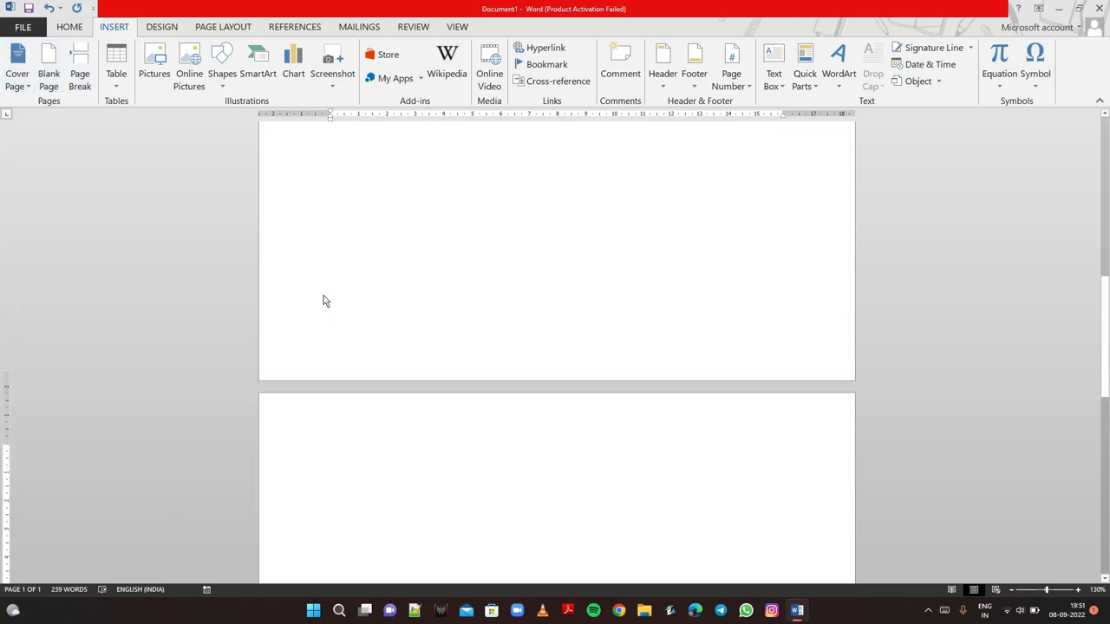
pyautogui.click(385, 266)
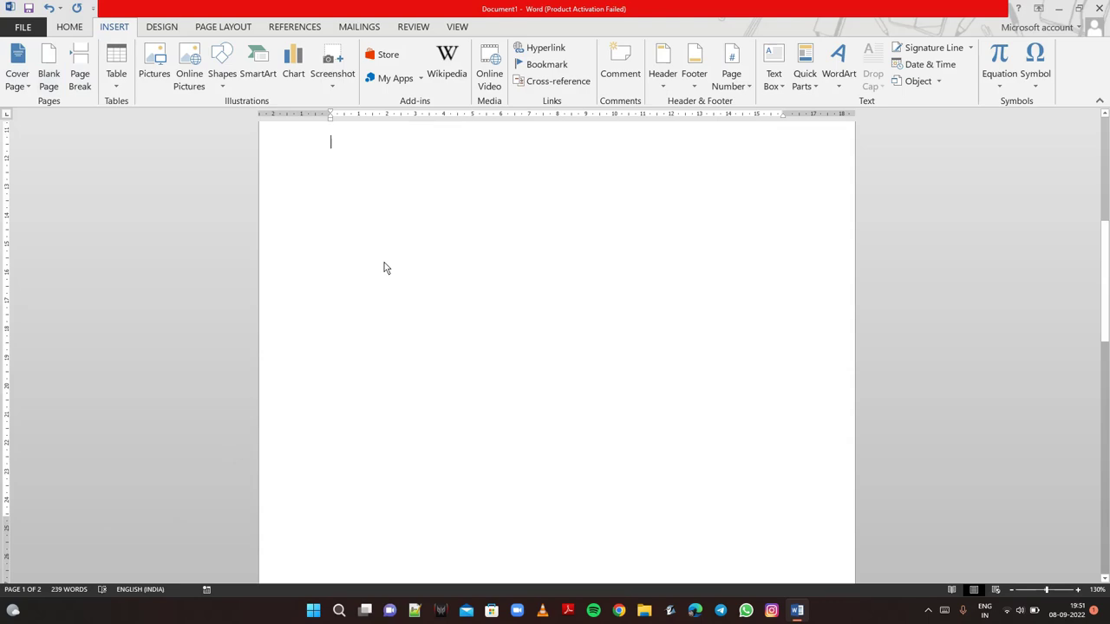
pyautogui.scroll(5, 385, 266)
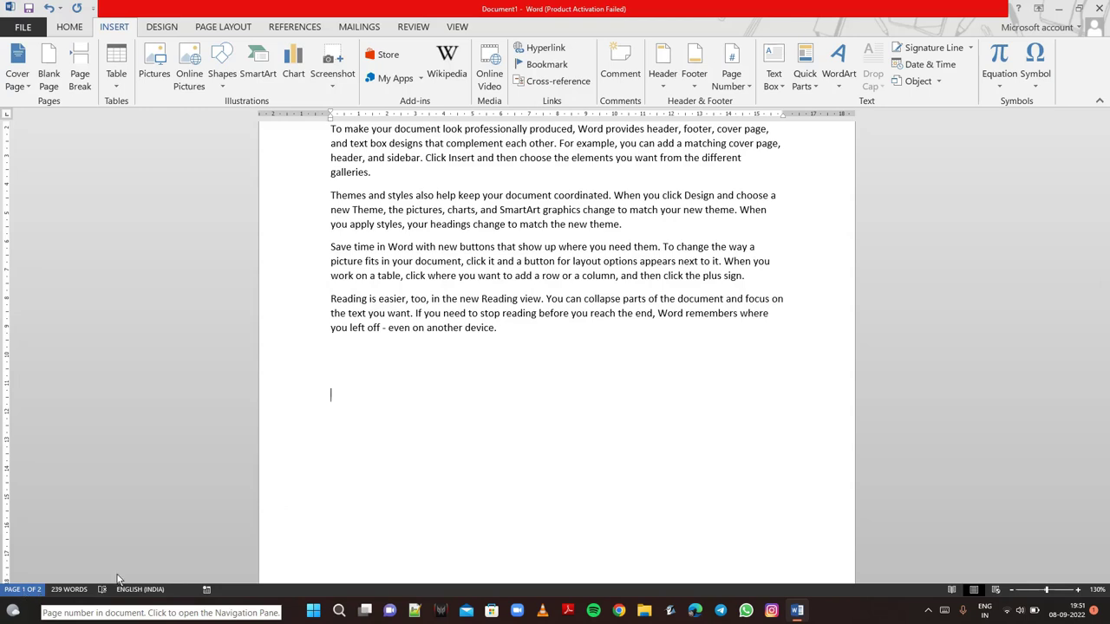
pyautogui.scroll(-10, 495, 501)
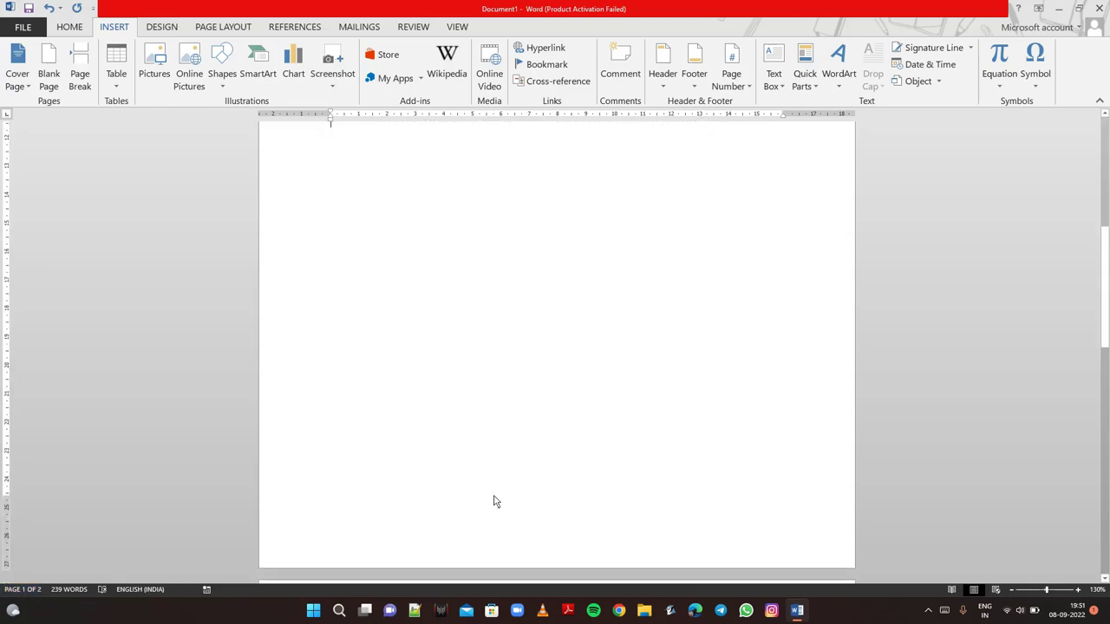
pyautogui.click(426, 458)
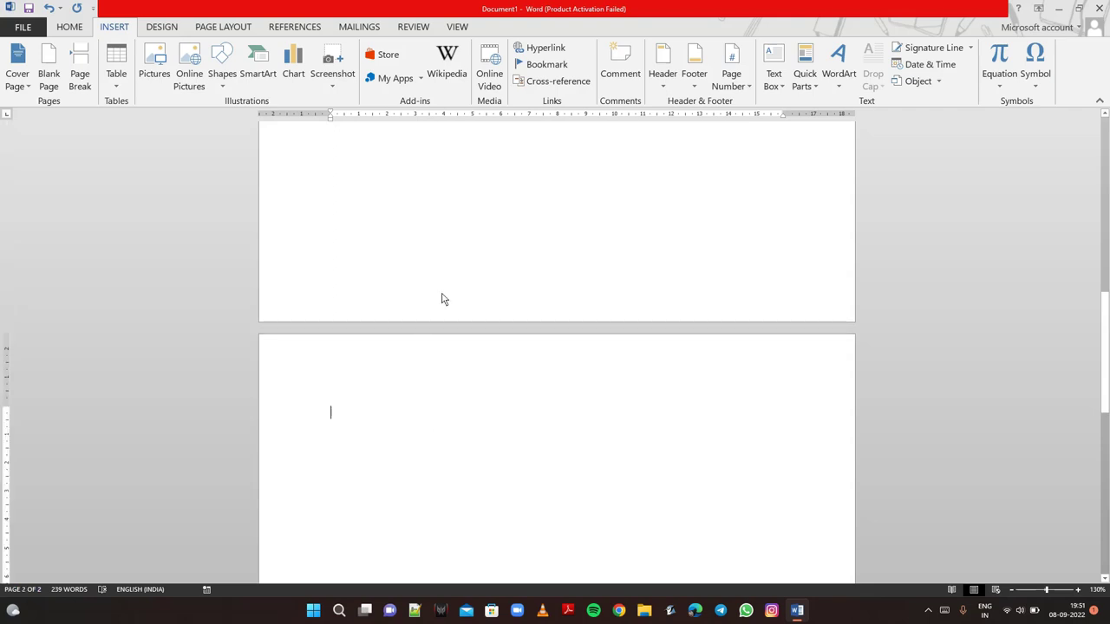
pyautogui.scroll(2, 441, 298)
pyautogui.scroll(3, 429, 297)
pyautogui.scroll(3, 354, 373)
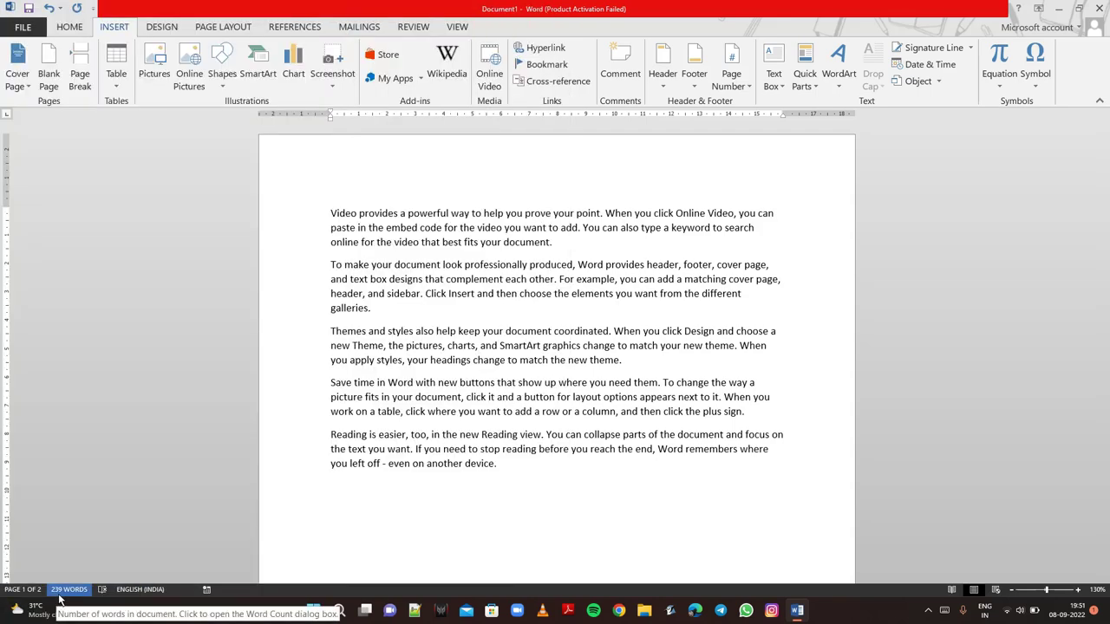
pyautogui.click(352, 214)
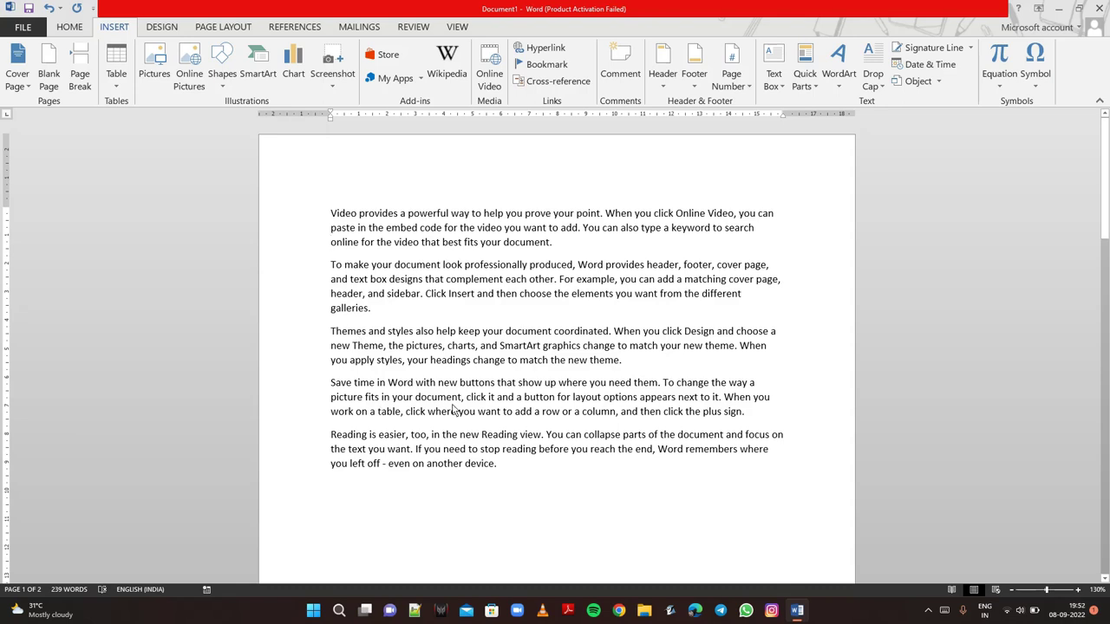
pyautogui.doubleClick(636, 531)
pyautogui.scroll(-1, 371, 438)
pyautogui.scroll(-8, 371, 437)
pyautogui.scroll(-4, 371, 435)
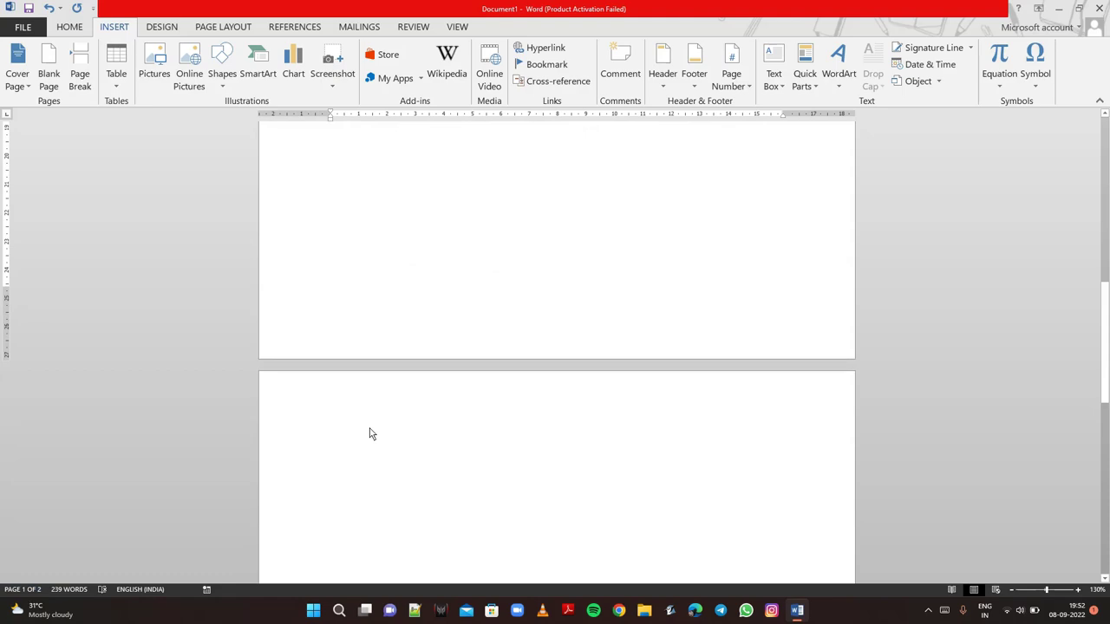
pyautogui.click(369, 434)
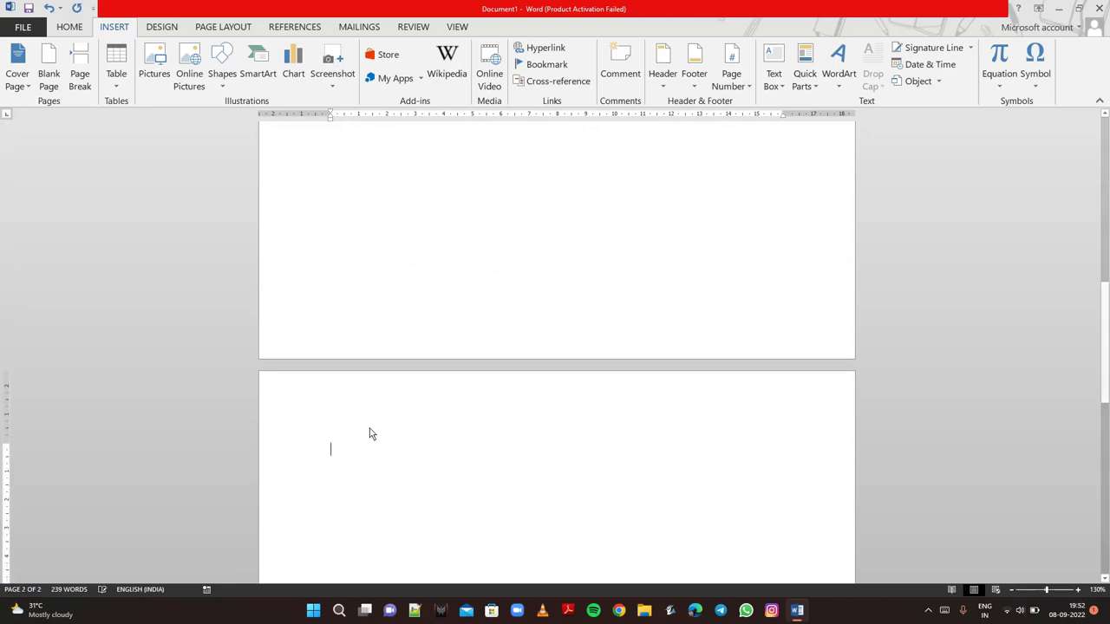
pyautogui.press('BackSpace')
pyautogui.scroll(-1, 370, 434)
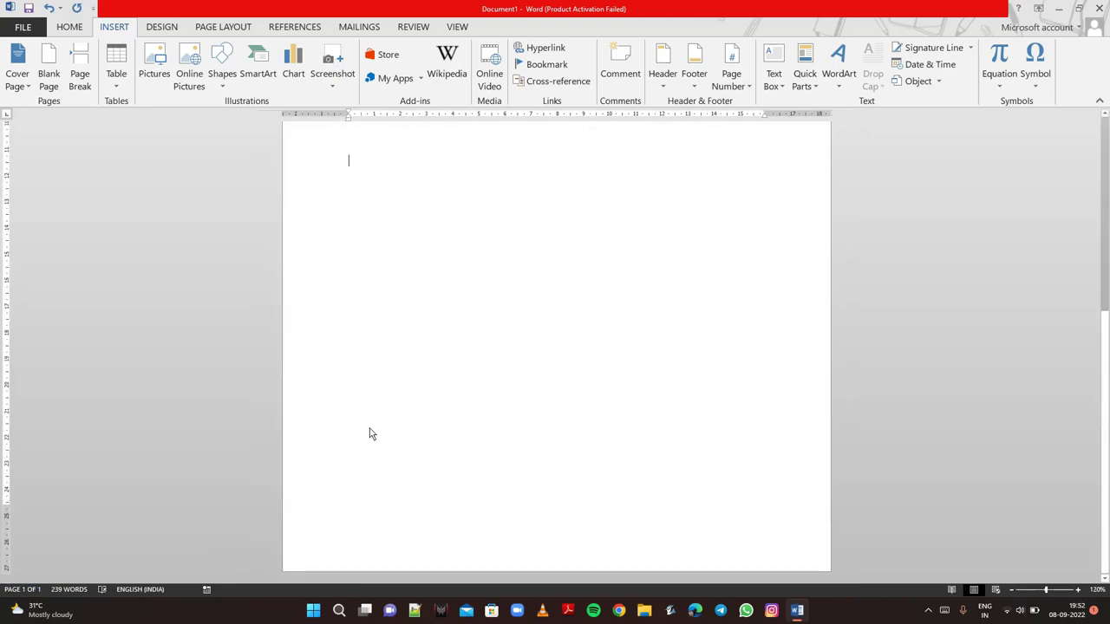
pyautogui.scroll(5, 371, 434)
pyautogui.scroll(2, 371, 434)
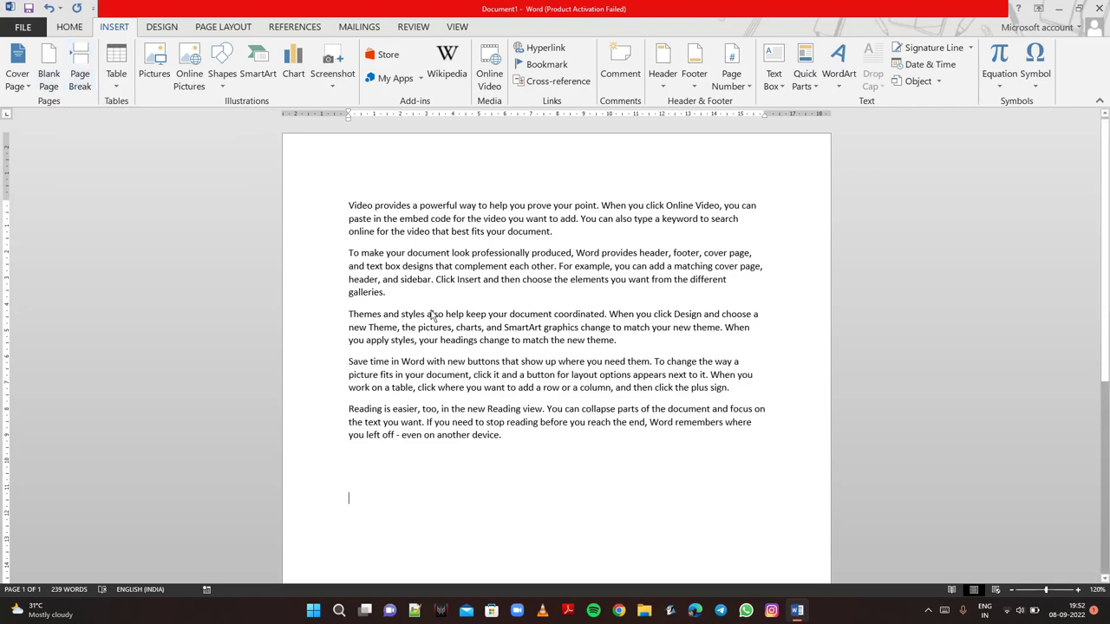
pyautogui.click(406, 292)
pyautogui.moveTo(411, 319); pyautogui.dragTo(419, 345)
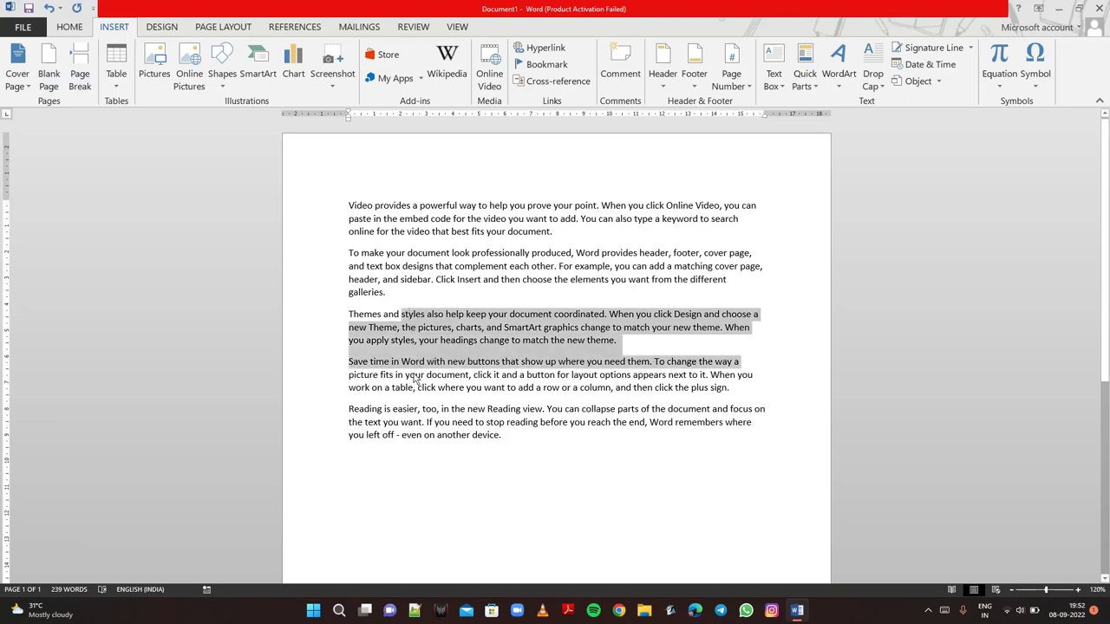
pyautogui.click(393, 295)
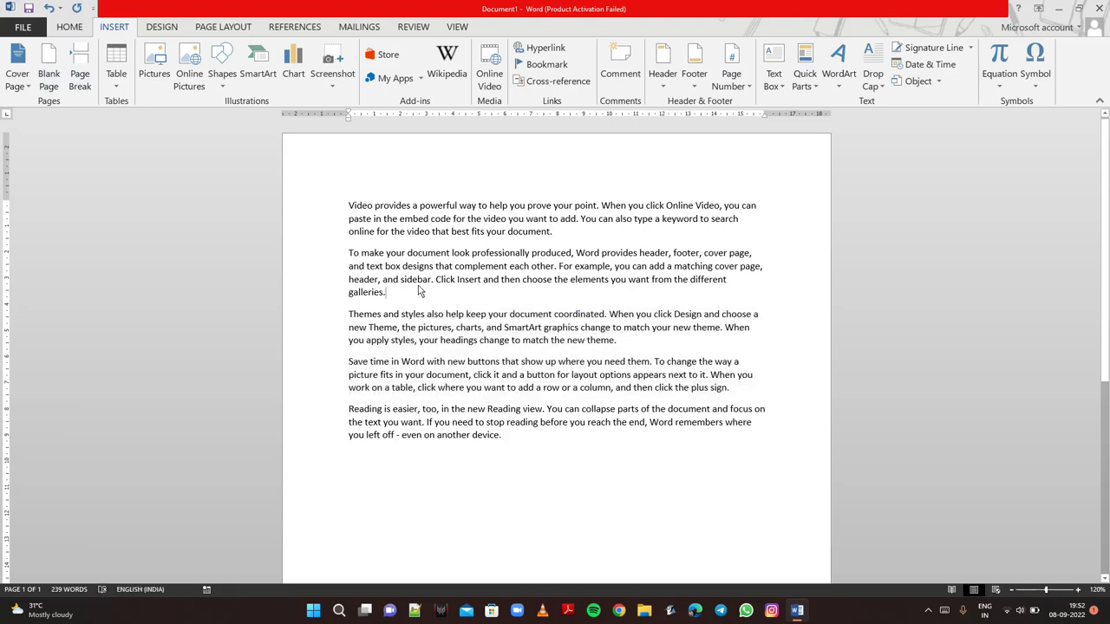
pyautogui.click(85, 68)
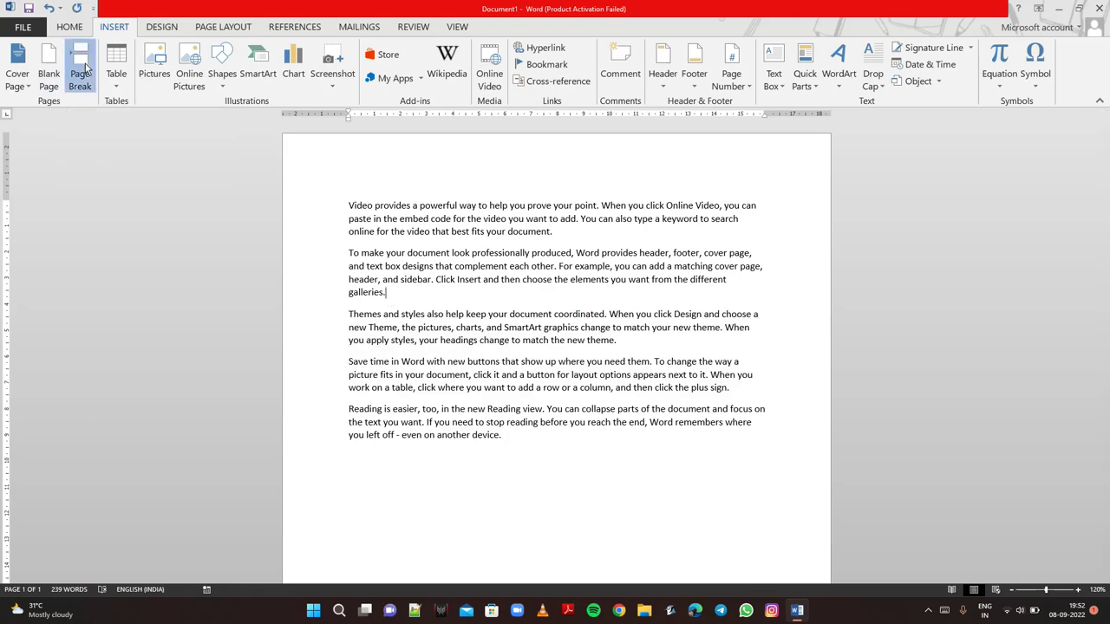
pyautogui.scroll(-5, 425, 408)
pyautogui.scroll(-2, 425, 408)
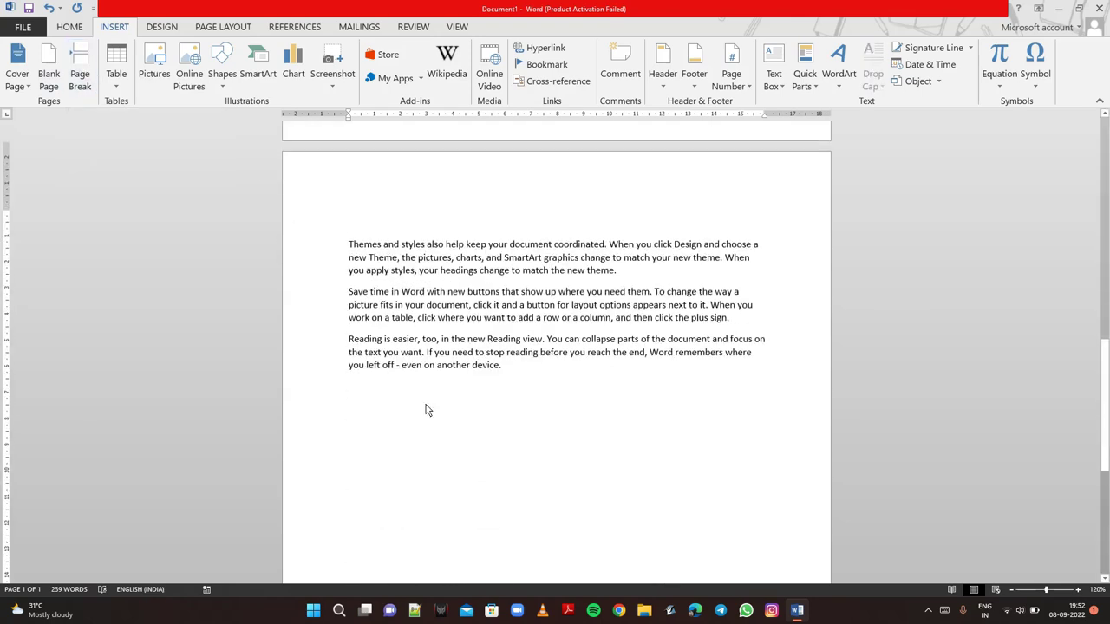
pyautogui.scroll(2, 426, 408)
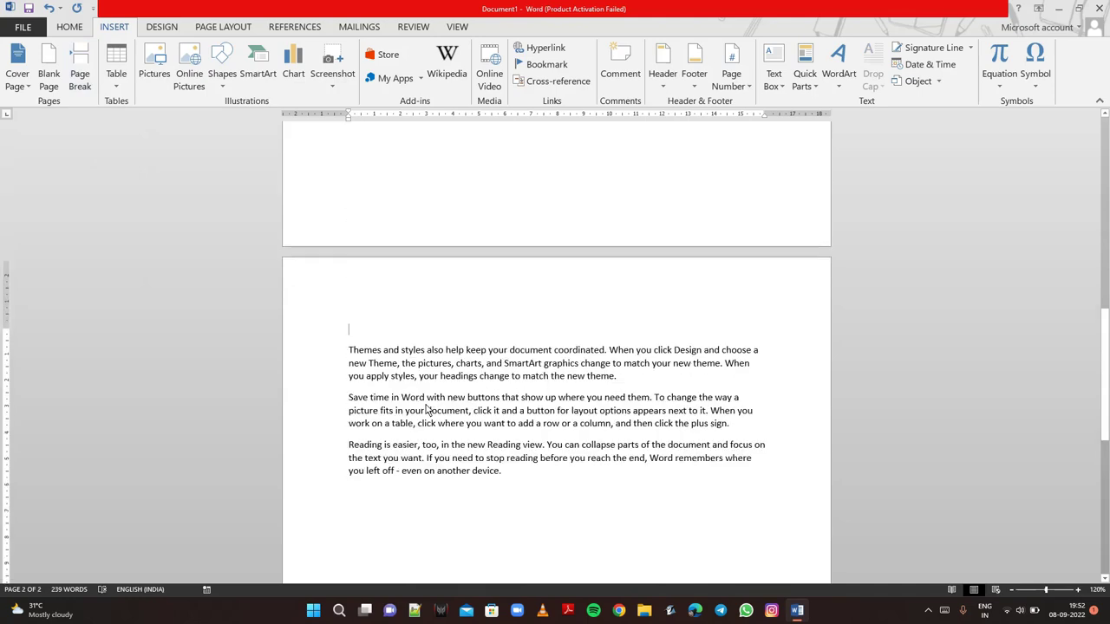
pyautogui.scroll(3, 425, 408)
pyautogui.scroll(2, 425, 408)
pyautogui.scroll(2, 426, 410)
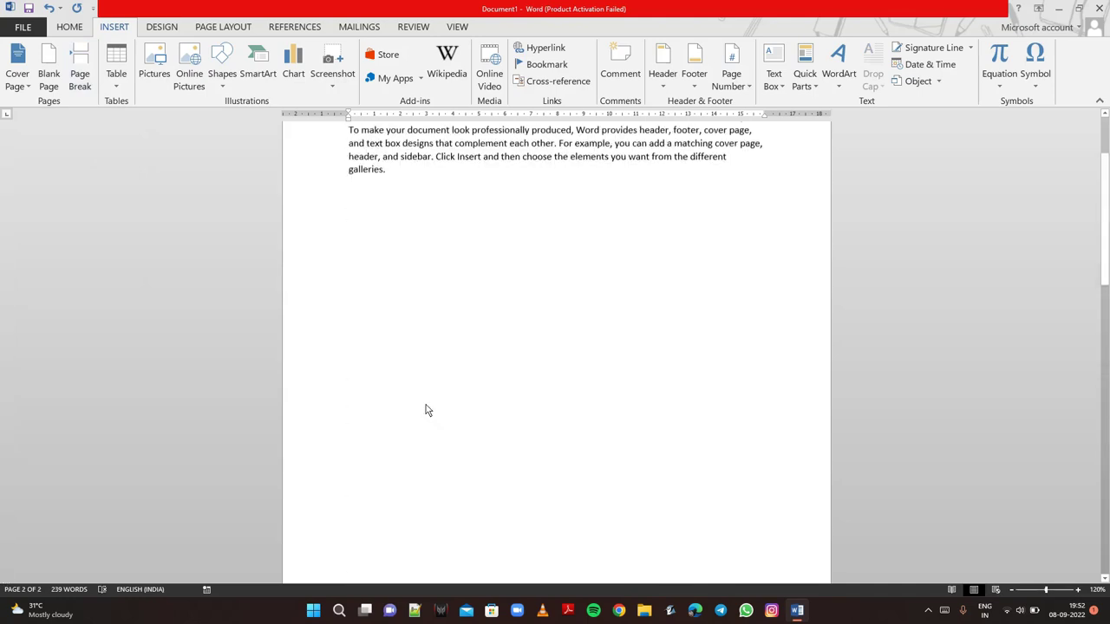
pyautogui.scroll(-1, 426, 410)
pyautogui.scroll(-1, 426, 410)
pyautogui.scroll(-5, 425, 410)
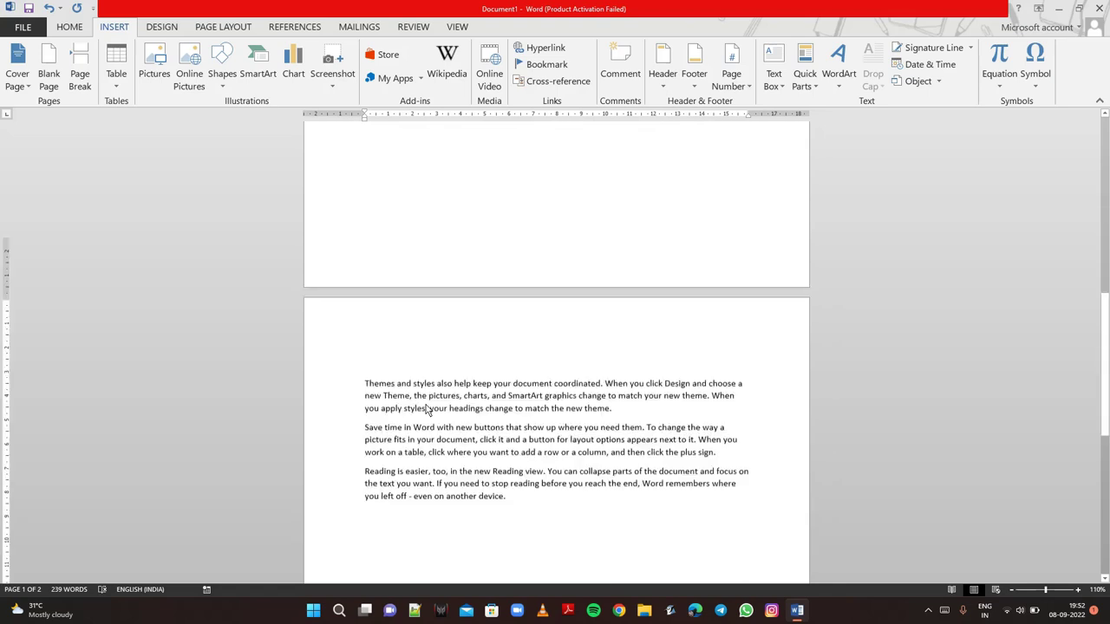
pyautogui.scroll(-2, 425, 410)
pyautogui.click(493, 282)
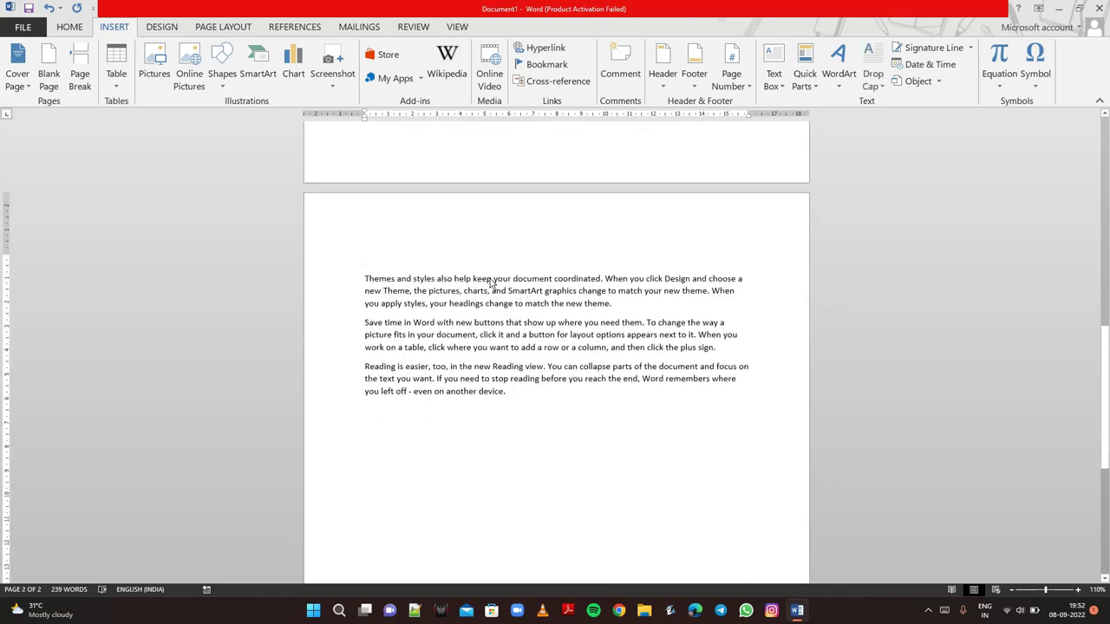
pyautogui.doubleClick(490, 281)
pyautogui.click(487, 281)
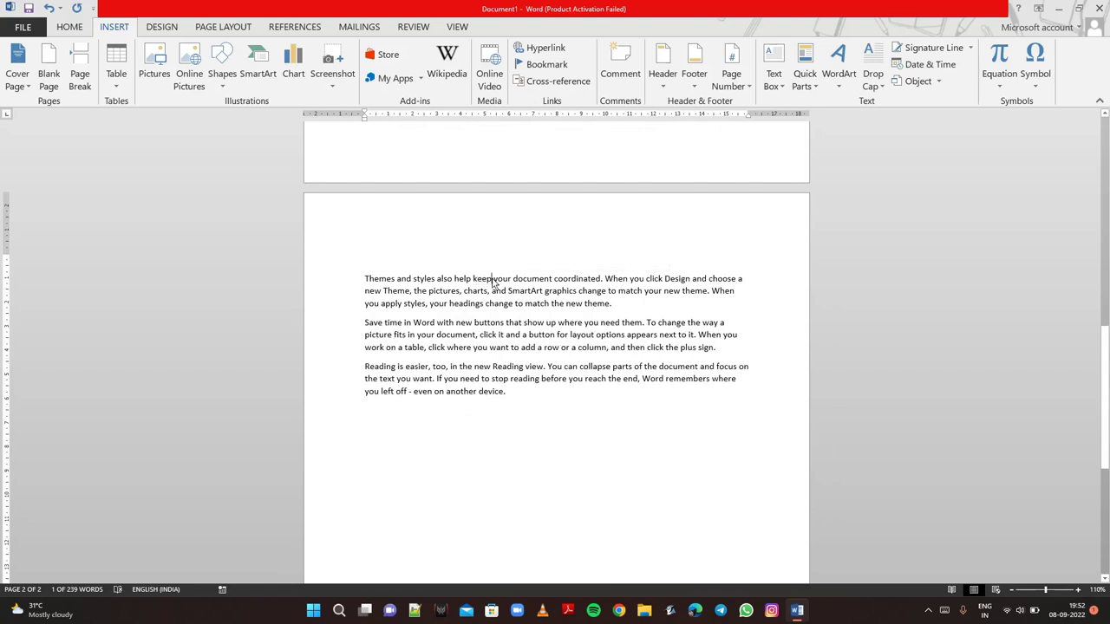
pyautogui.click(78, 77)
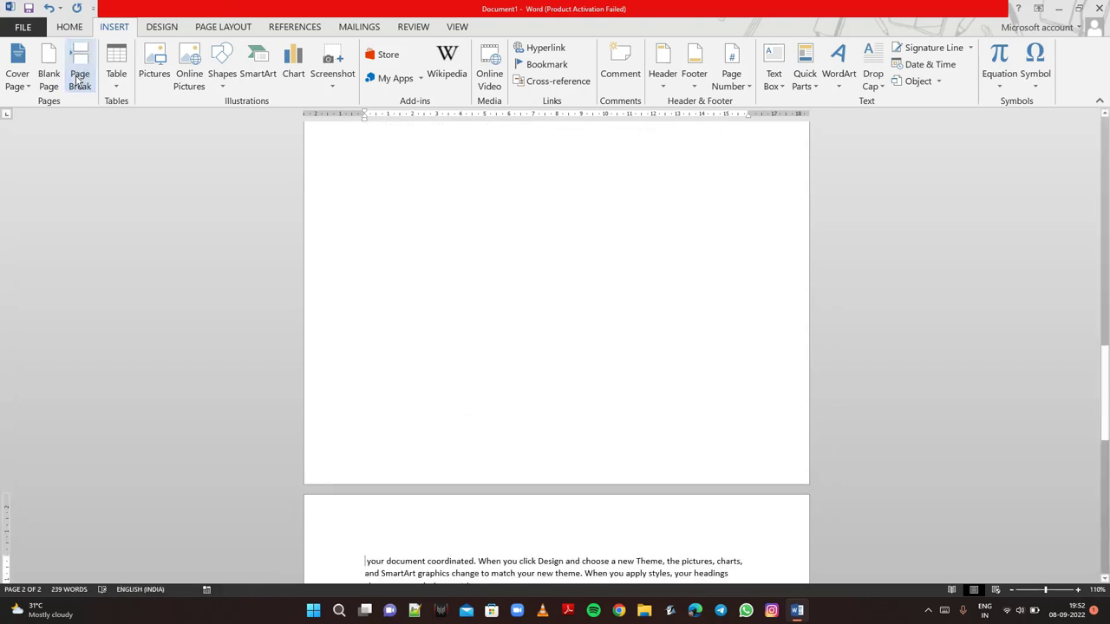
pyautogui.scroll(-1, 76, 79)
pyautogui.scroll(-5, 77, 79)
pyautogui.scroll(-1, 248, 149)
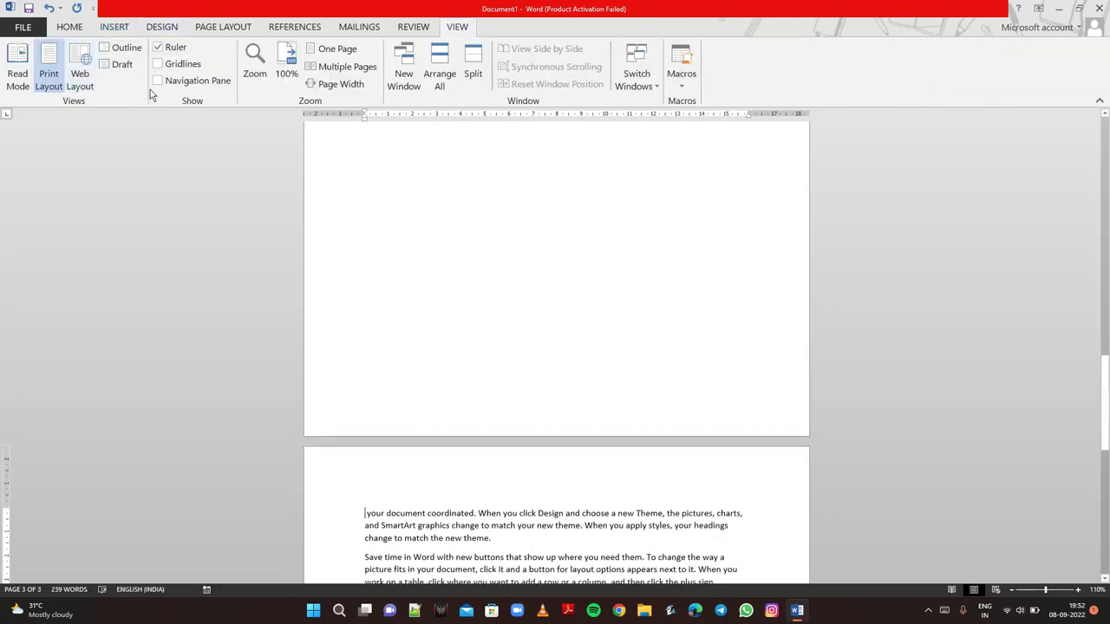
pyautogui.click(114, 27)
pyautogui.scroll(-1, 289, 259)
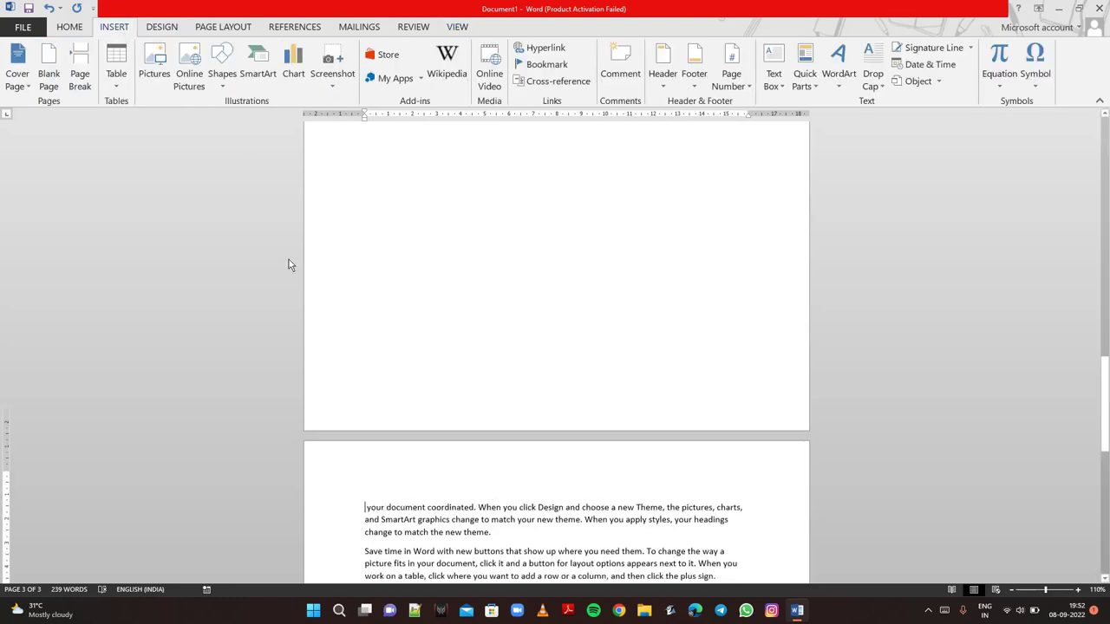
pyautogui.scroll(-3, 289, 259)
pyautogui.scroll(2, 288, 260)
pyautogui.scroll(5, 307, 295)
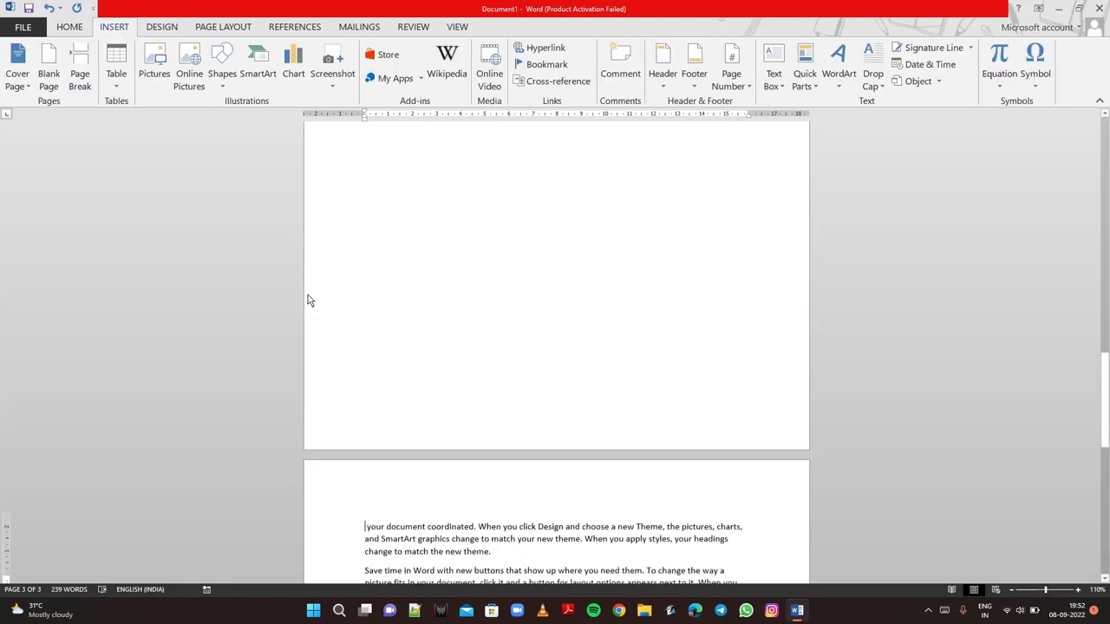
pyautogui.scroll(-10, 308, 299)
pyautogui.scroll(3, 308, 299)
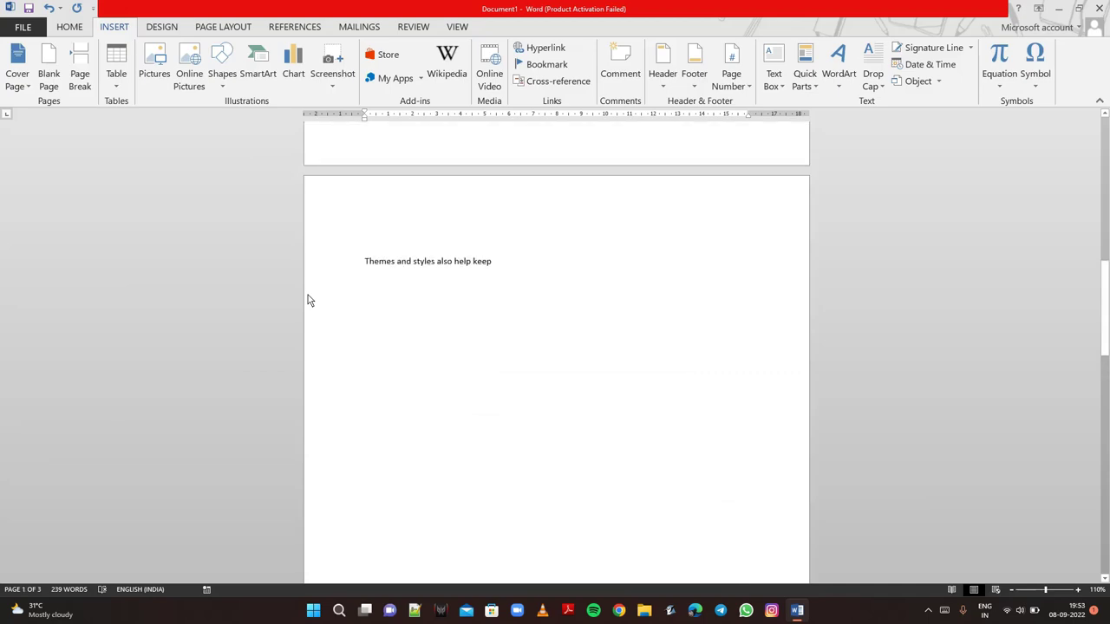
pyautogui.press('Delete')
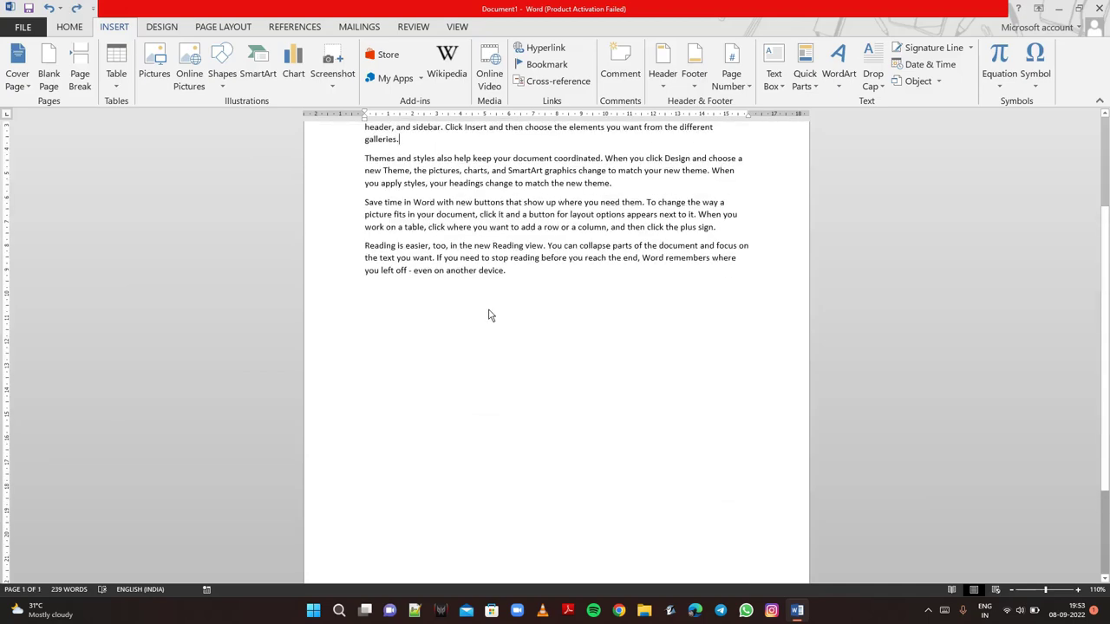
pyautogui.scroll(3, 490, 315)
pyautogui.scroll(-2, 497, 316)
pyautogui.scroll(-1, 495, 315)
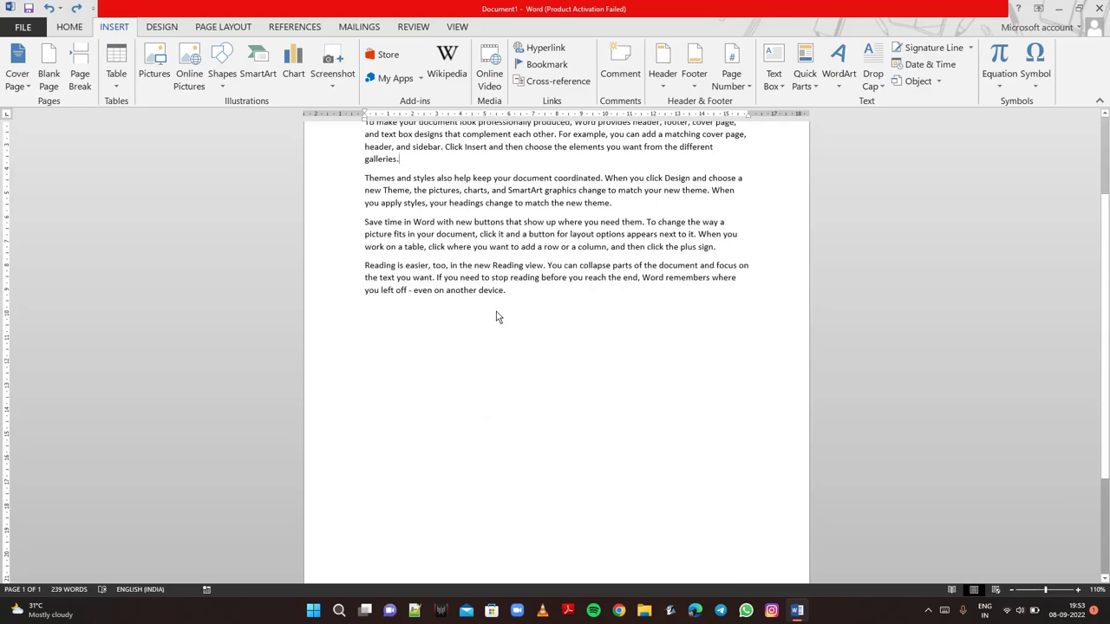
pyautogui.scroll(-2, 485, 307)
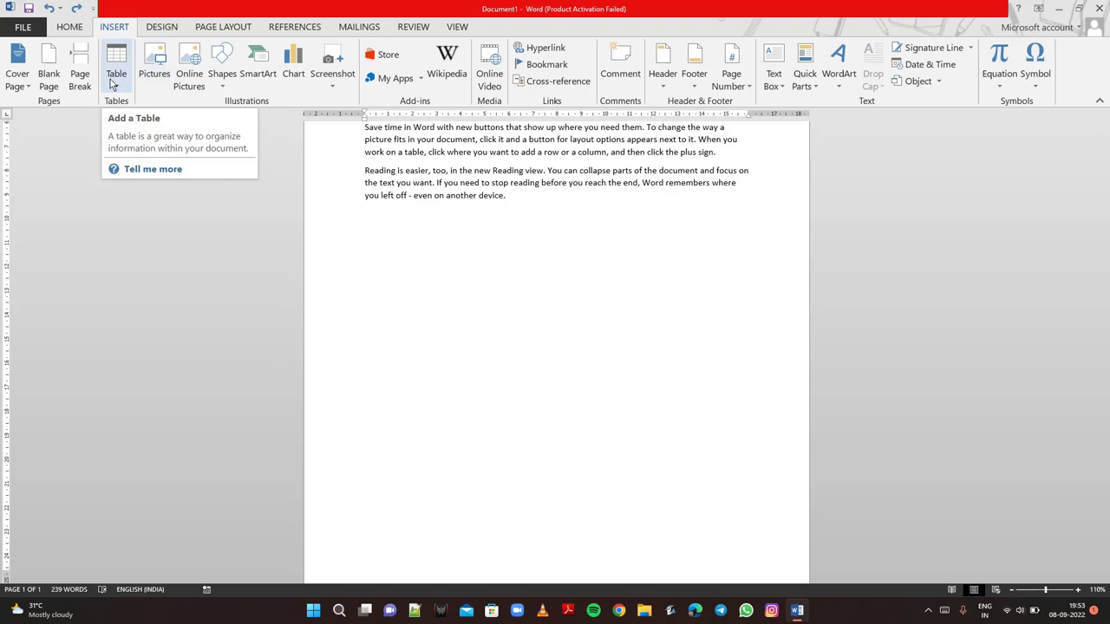
# Step: Insert a 3-column table from the Table grid after the last sample paragraph
pyautogui.click(111, 82)
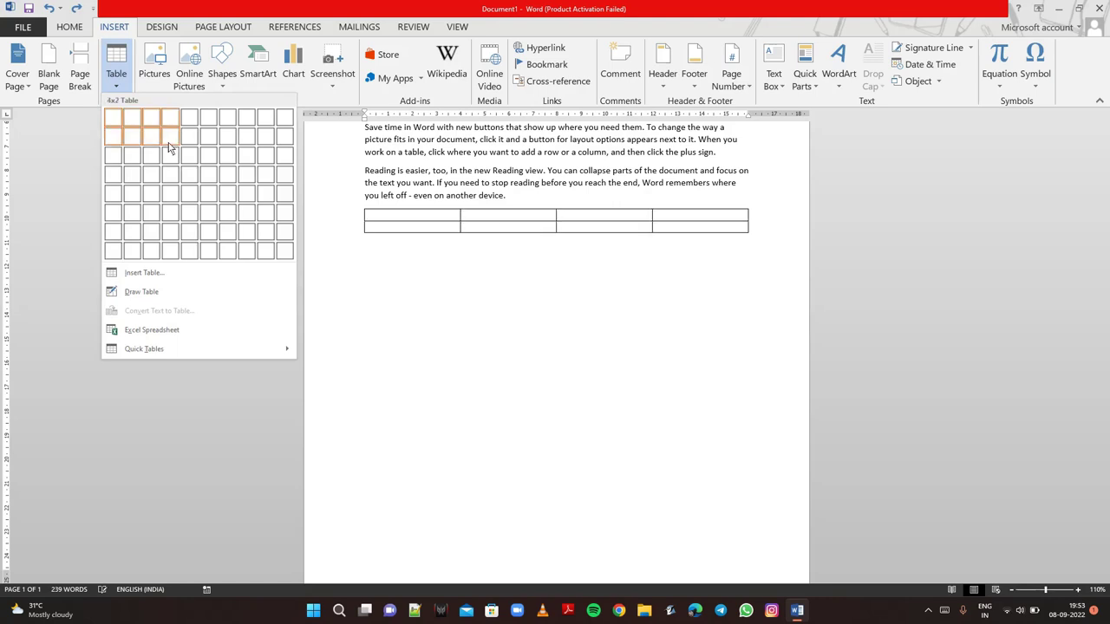
pyautogui.click(155, 251)
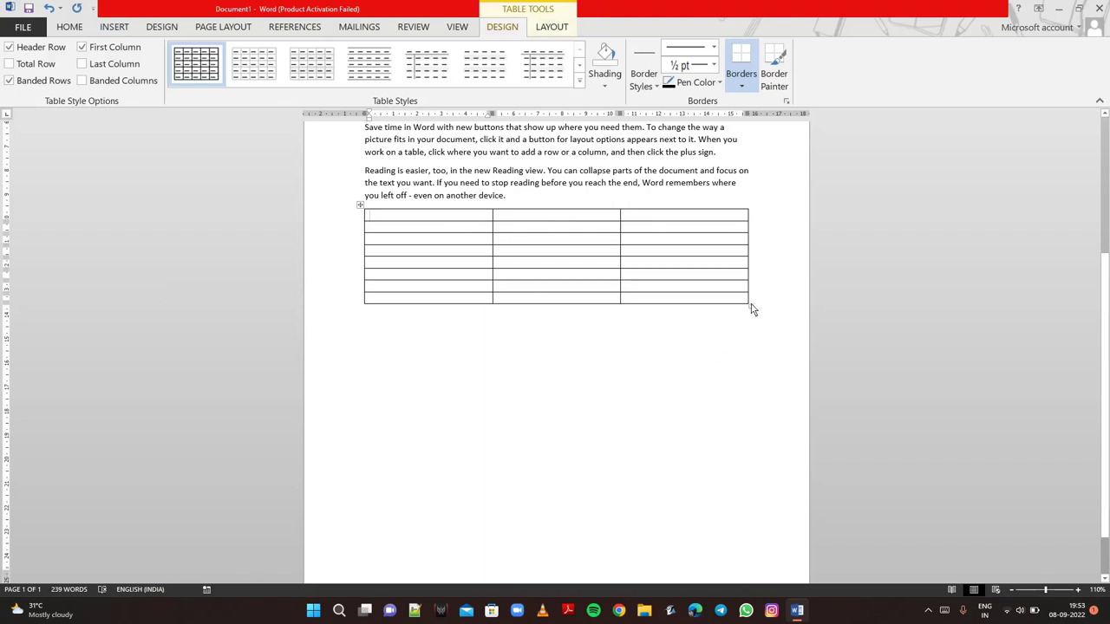
# Step: Enlarge the table from its bottom-right corner and place the caret in the top middle cell
pyautogui.moveTo(751, 308)
pyautogui.mouseDown()
pyautogui.moveTo(758, 415)
pyautogui.moveTo(779, 346)
pyautogui.moveTo(789, 358)
pyautogui.mouseUp()
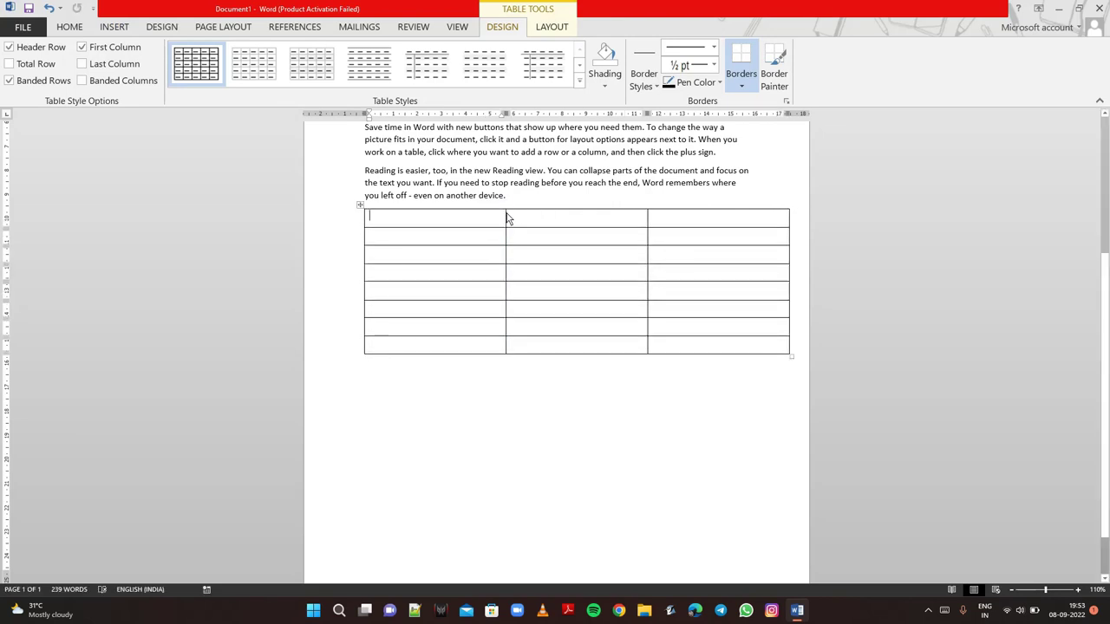
pyautogui.moveTo(507, 218); pyautogui.dragTo(503, 223)
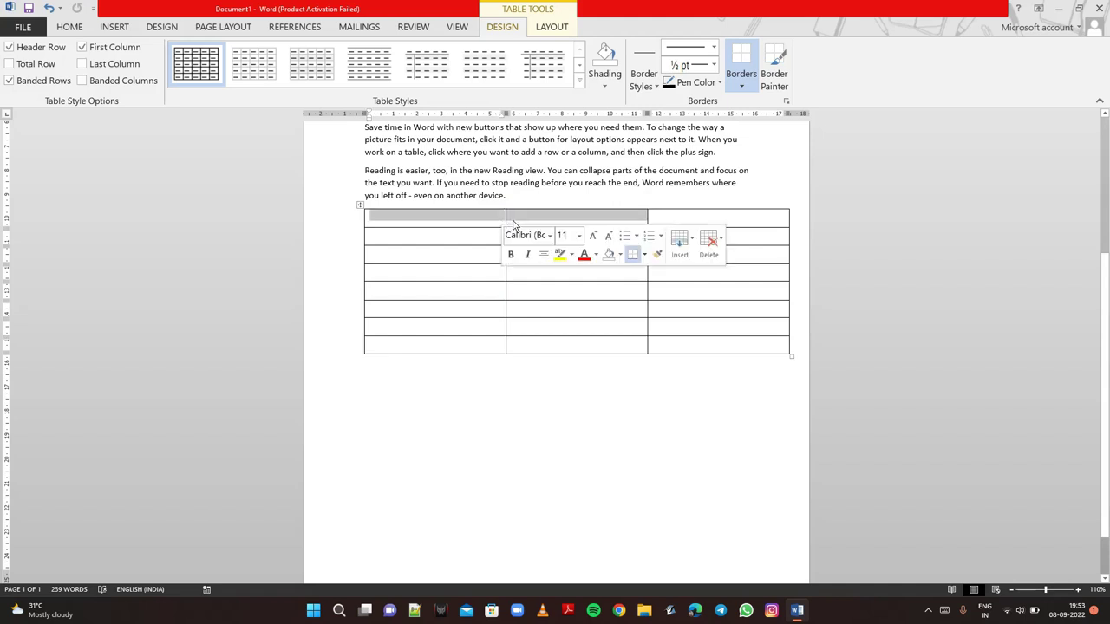
pyautogui.click(512, 223)
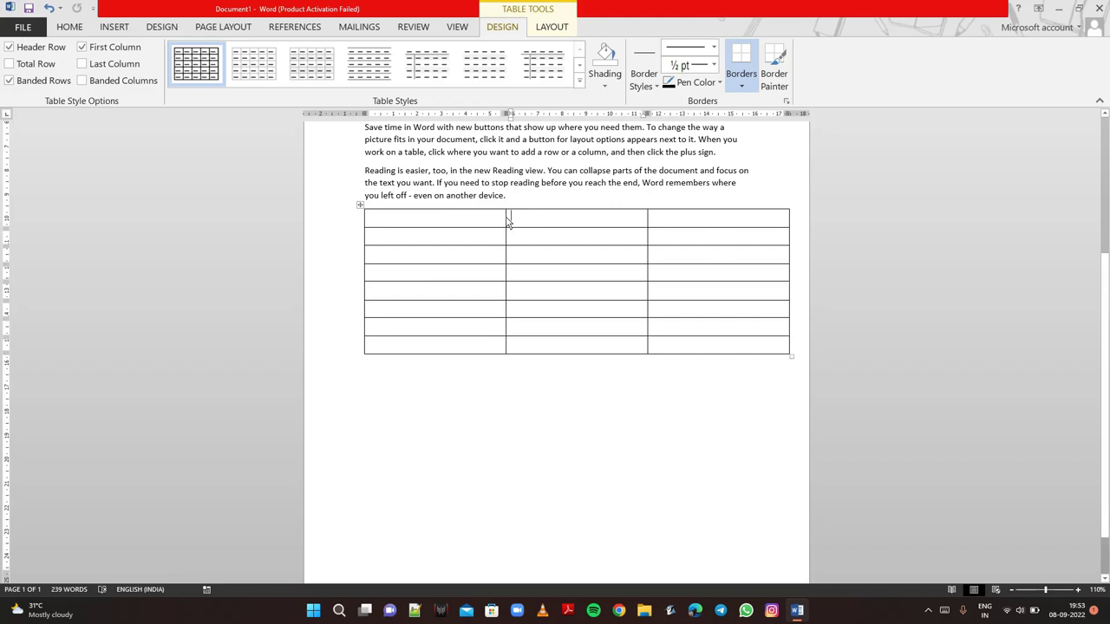
# Step: Narrow the first and last columns, widen the middle one, and start typing 'compute' in the top cell
pyautogui.moveTo(508, 222); pyautogui.dragTo(414, 234)
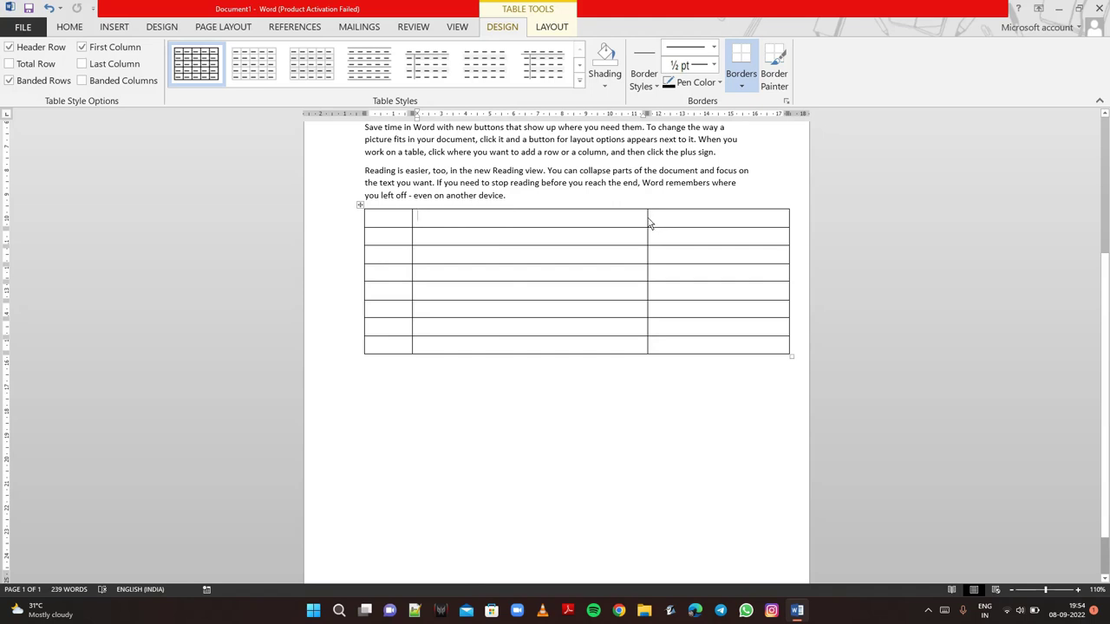
pyautogui.moveTo(649, 224); pyautogui.dragTo(741, 231)
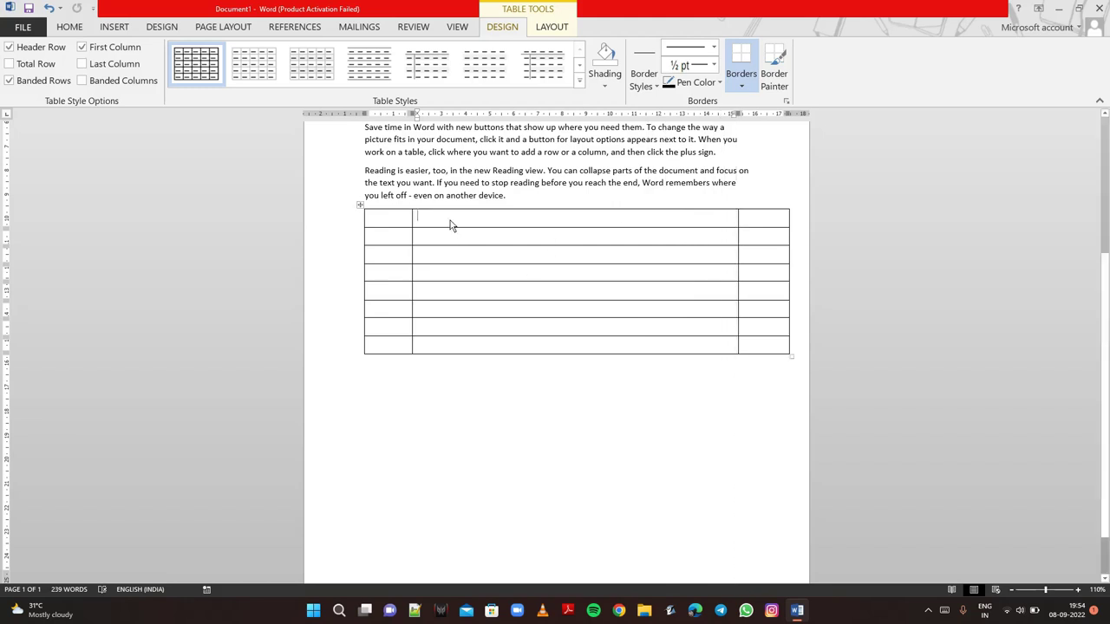
pyautogui.write('compute')
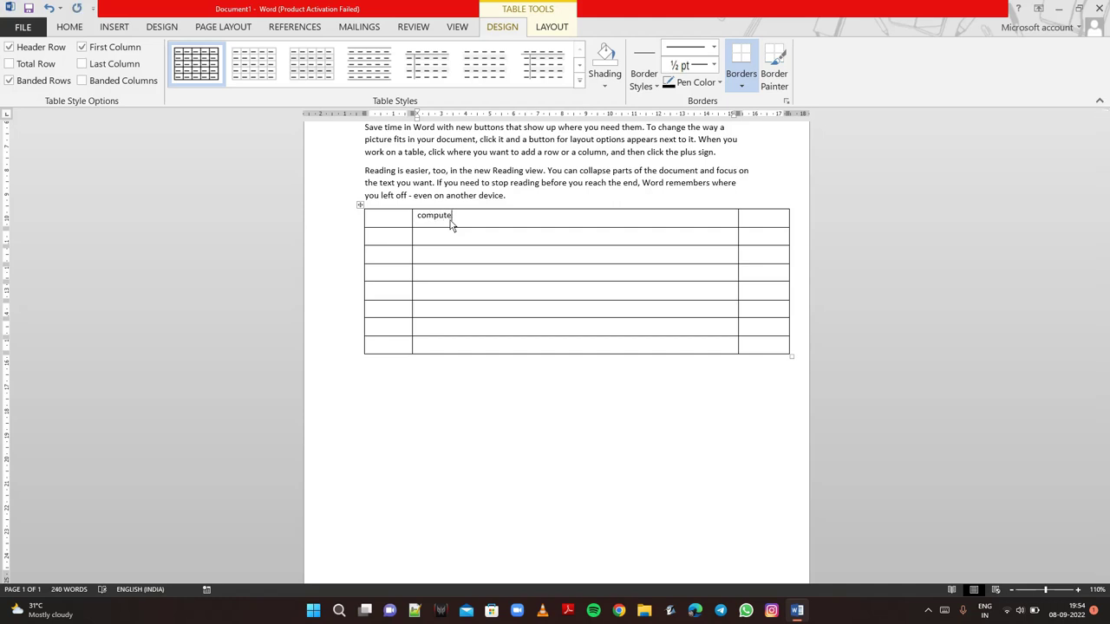
# Step: Get the top cell to read 'Compute' with a capital C and add three rows at the table's bottom
pyautogui.press('Return')
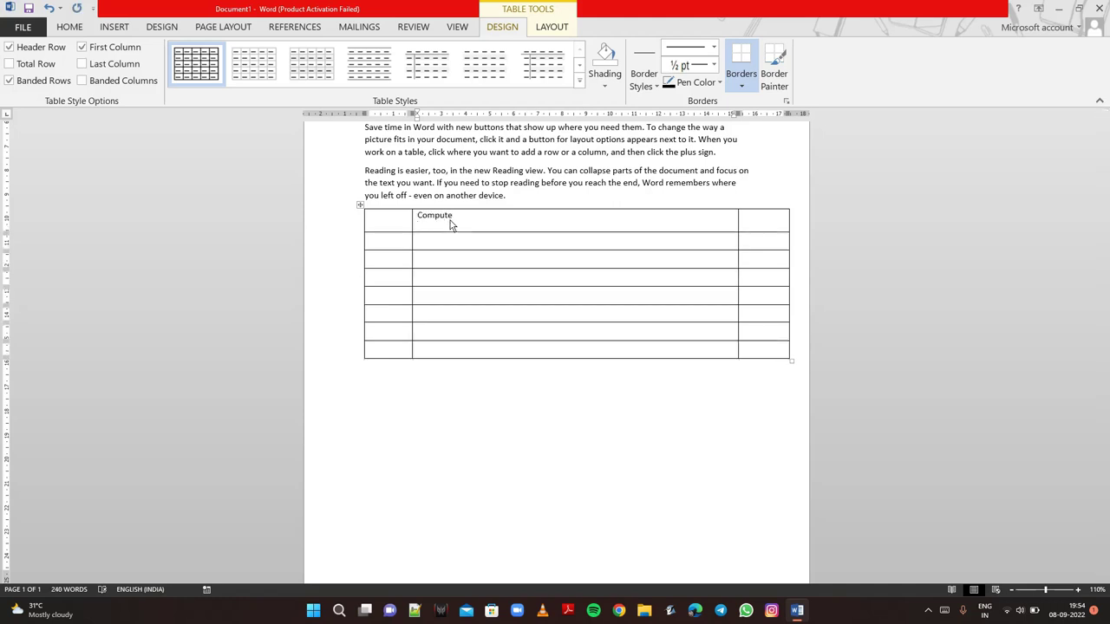
pyautogui.press('BackSpace')
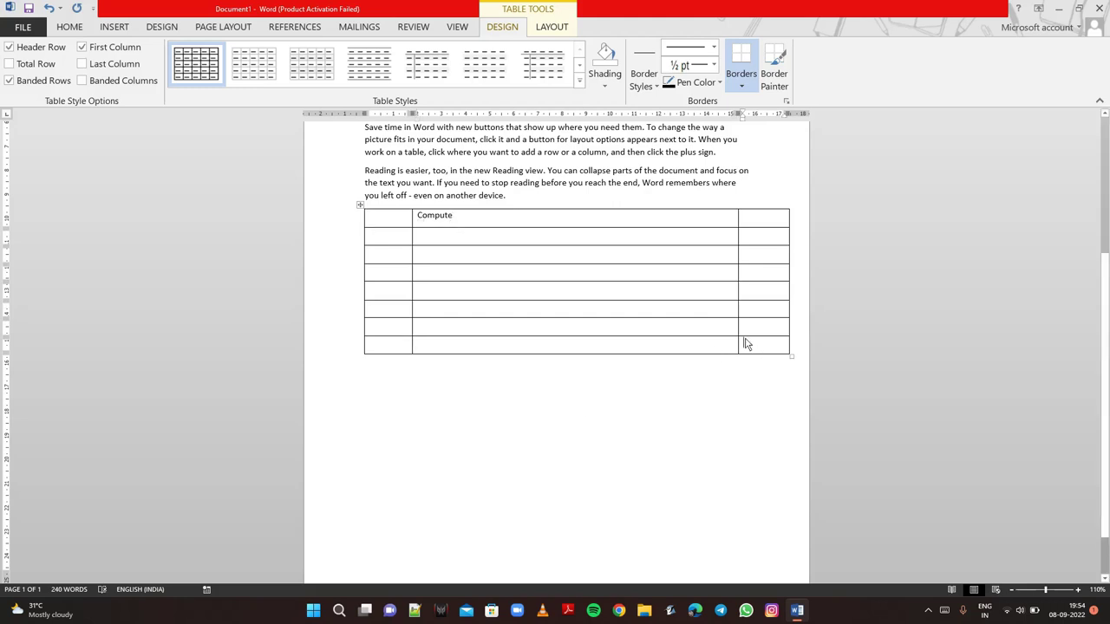
pyautogui.press('Tab')
pyautogui.press('Tab')
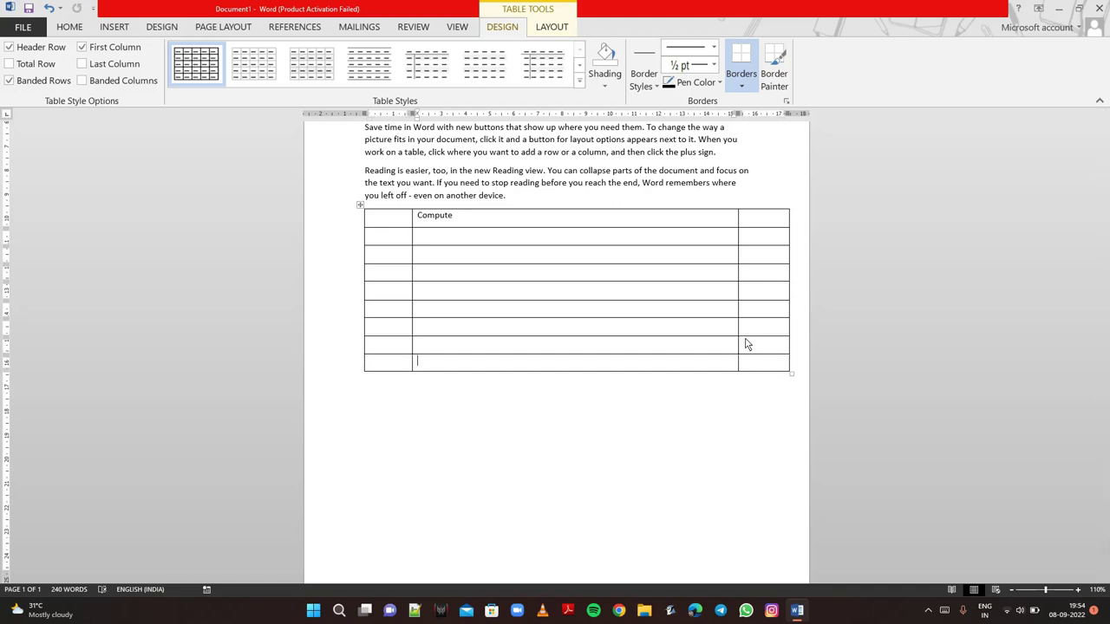
pyautogui.press('Tab')
pyautogui.press('Tab')
pyautogui.press('Tab')
pyautogui.press('Tab')
pyautogui.press('Tab')
pyautogui.press('Tab')
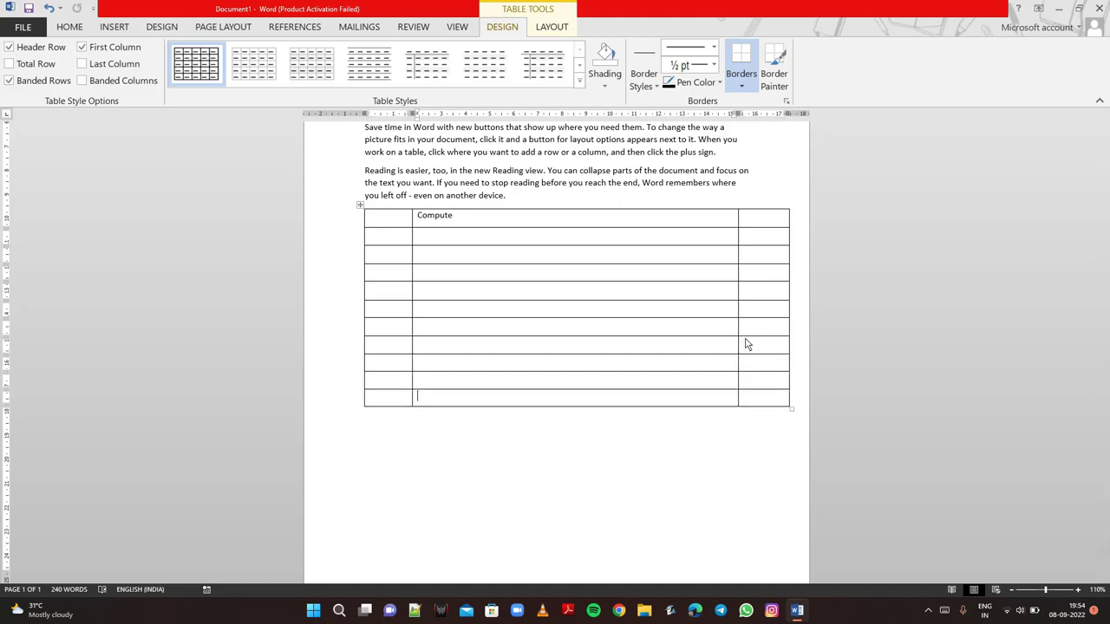
pyautogui.press('Tab')
pyautogui.press('Tab')
pyautogui.press('Tab')
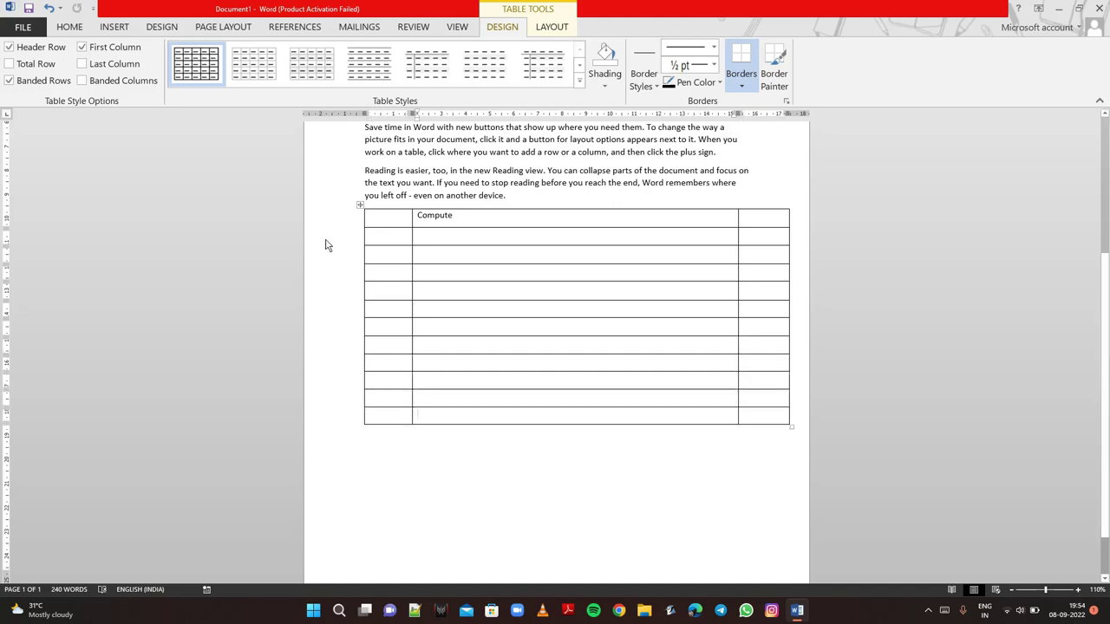
# Step: Merge the table's whole second row into one full-width cell
pyautogui.moveTo(402, 241); pyautogui.dragTo(664, 232)
pyautogui.click(662, 275)
pyautogui.moveTo(763, 246); pyautogui.dragTo(397, 237)
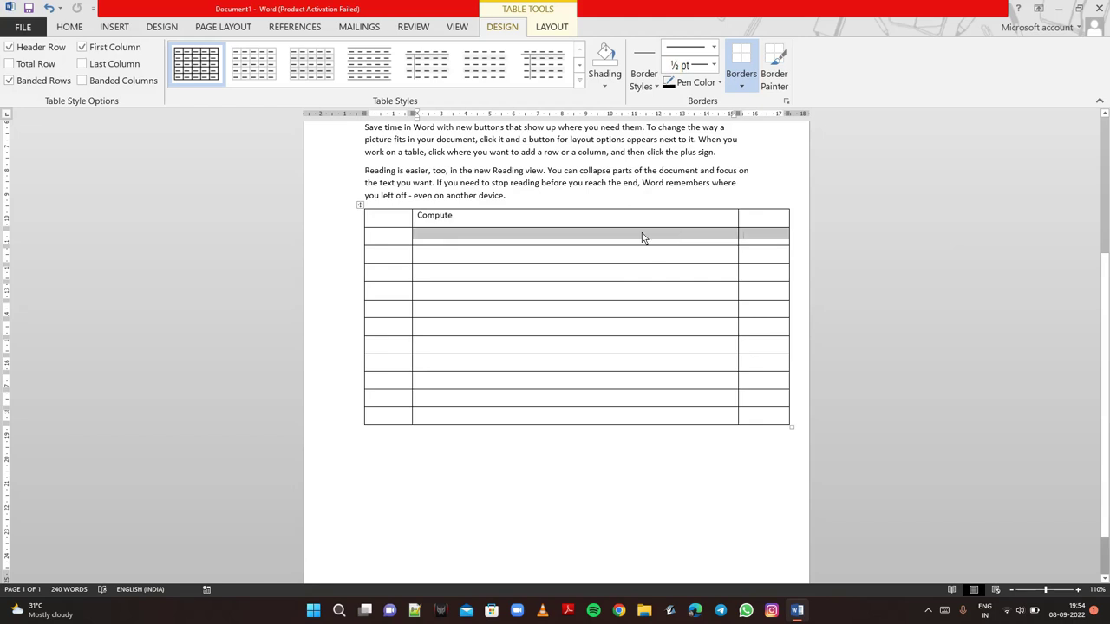
pyautogui.click(552, 27)
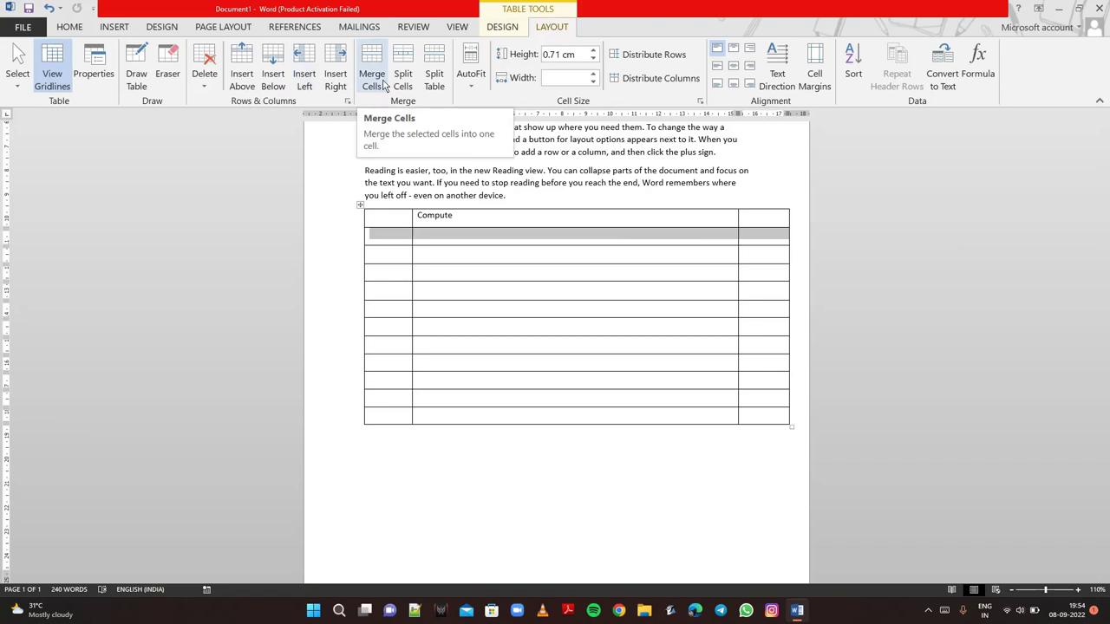
pyautogui.click(384, 84)
pyautogui.click(401, 256)
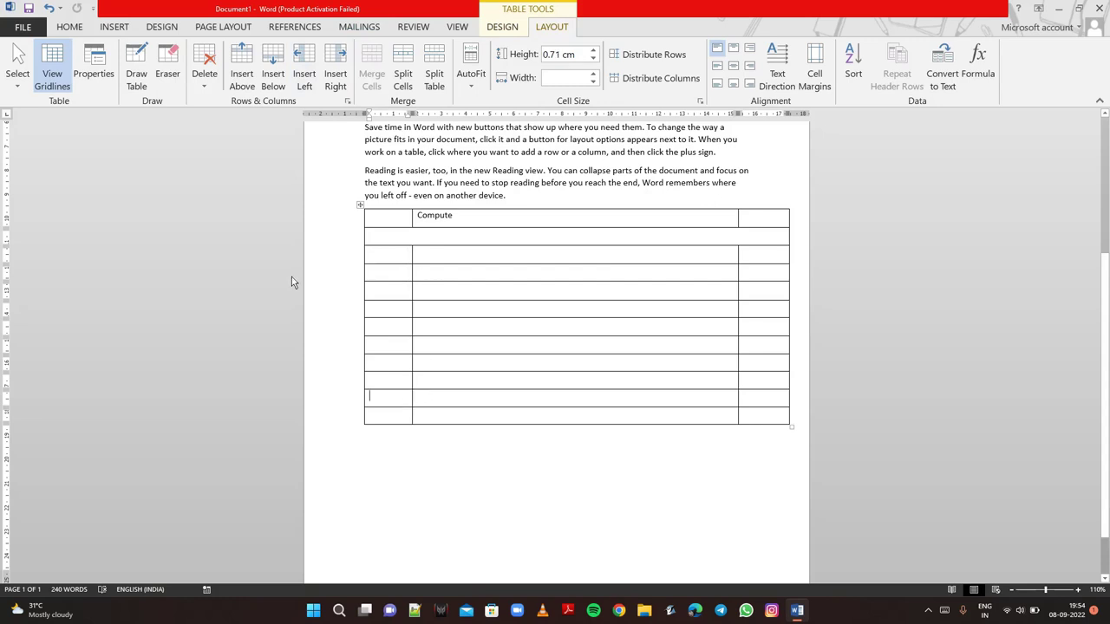
# Step: Erase the fourth-row borders in the left, middle and right columns with the Eraser
pyautogui.click(168, 77)
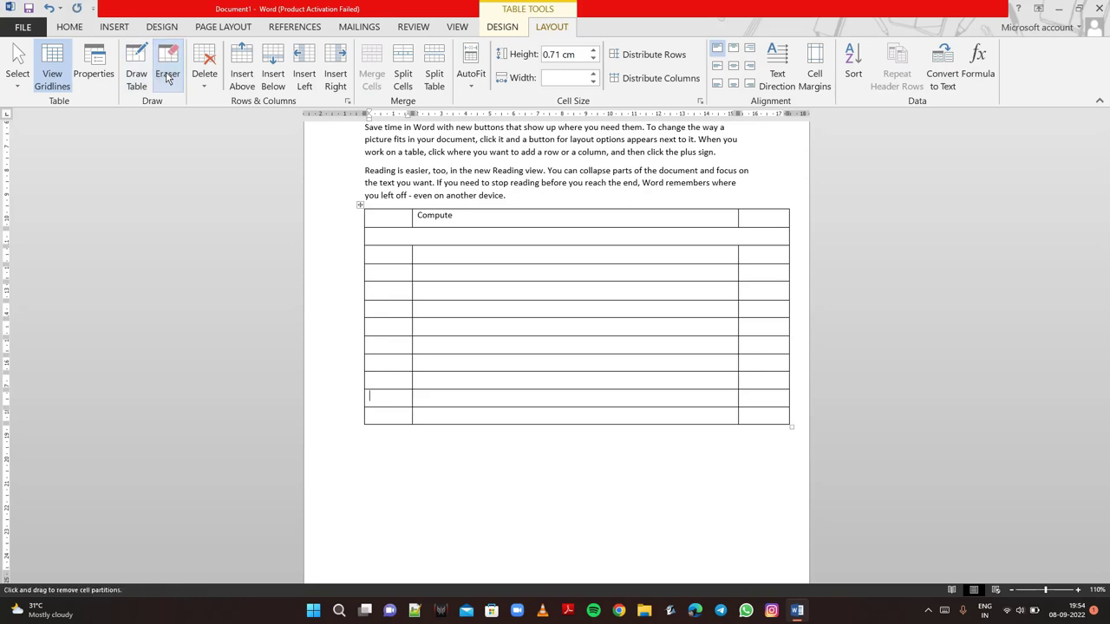
pyautogui.click(398, 281)
pyautogui.click(448, 283)
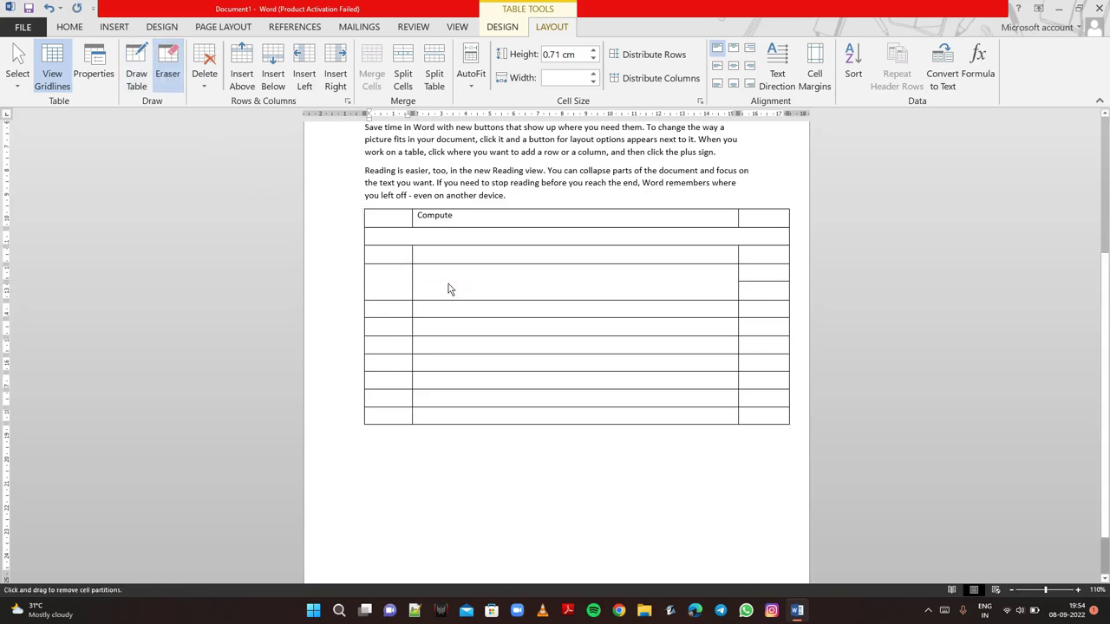
pyautogui.click(766, 281)
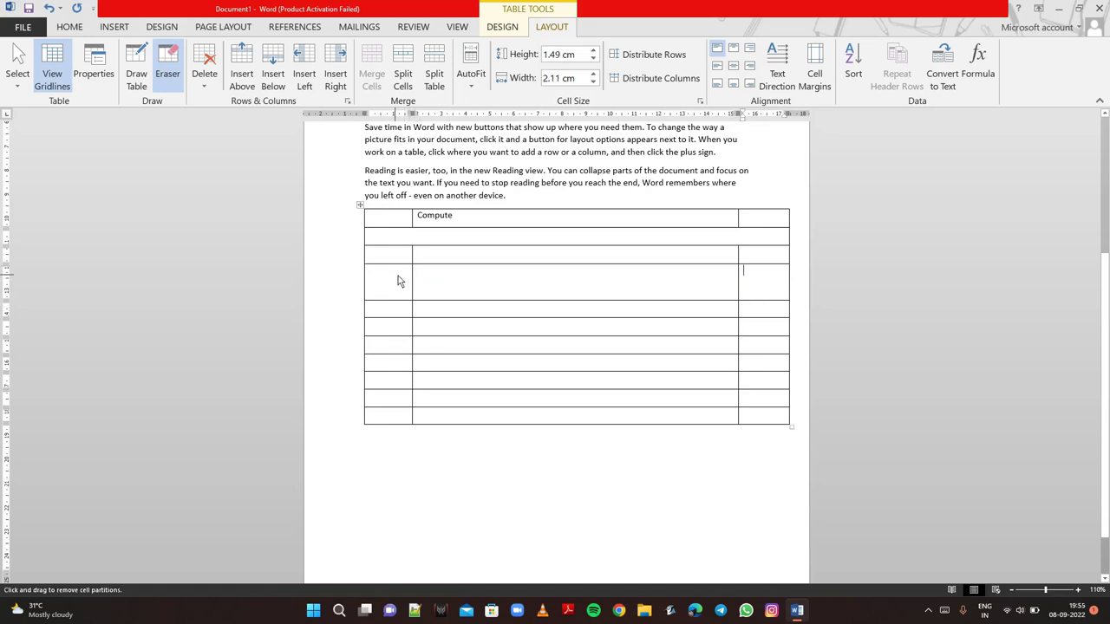
# Step: Redraw a row border across all three columns with Draw Table, splitting the tall fourth row
pyautogui.click(137, 76)
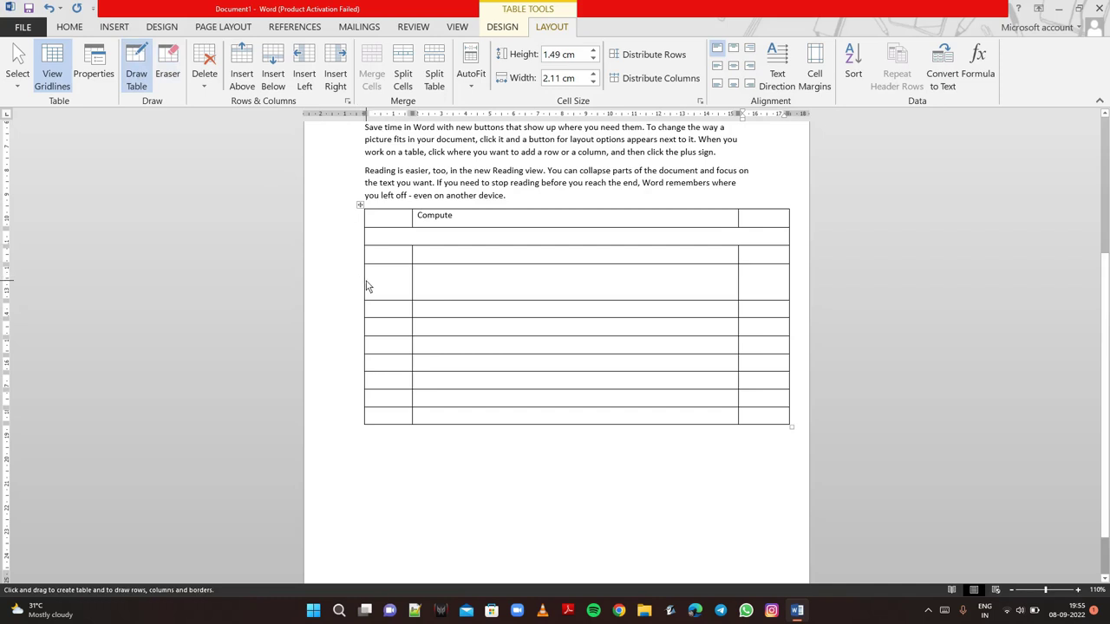
pyautogui.moveTo(366, 281); pyautogui.dragTo(607, 288)
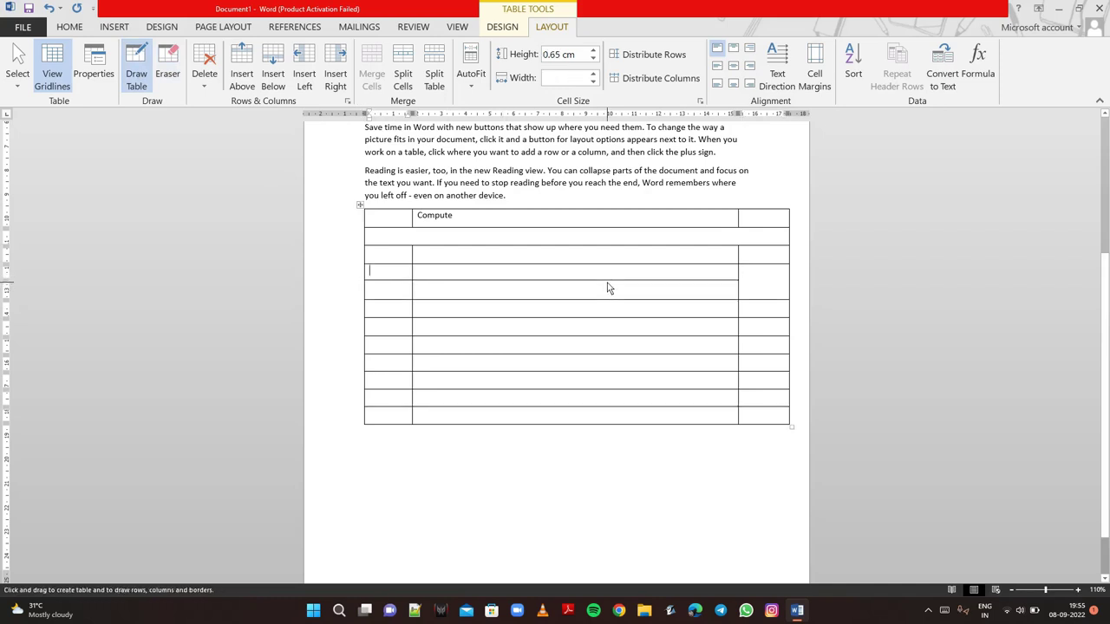
pyautogui.moveTo(739, 287); pyautogui.dragTo(741, 287)
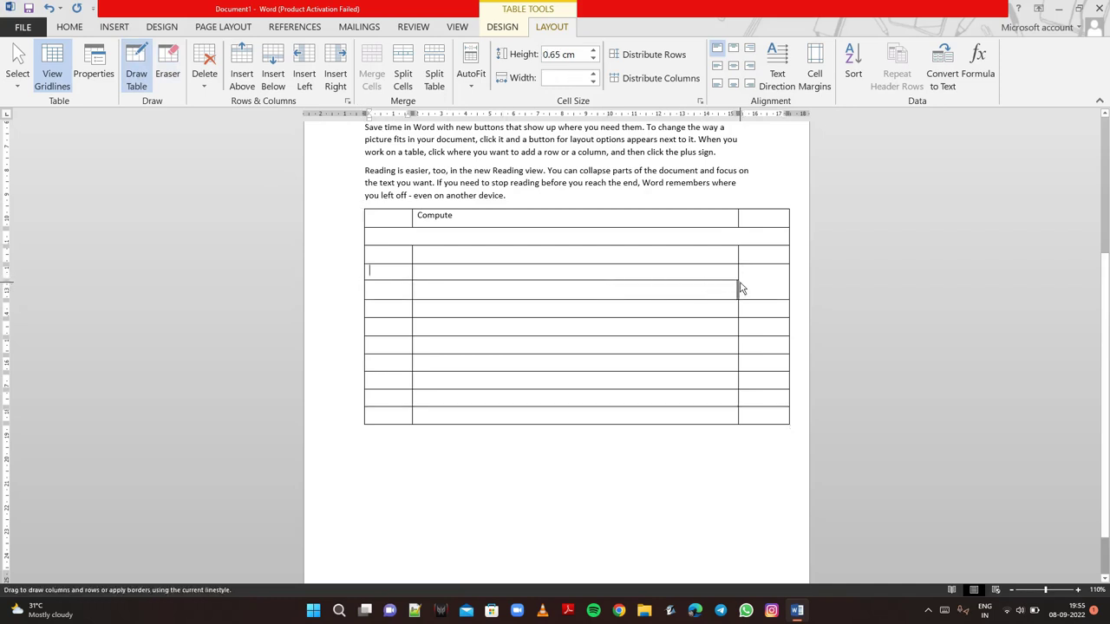
pyautogui.click(777, 291)
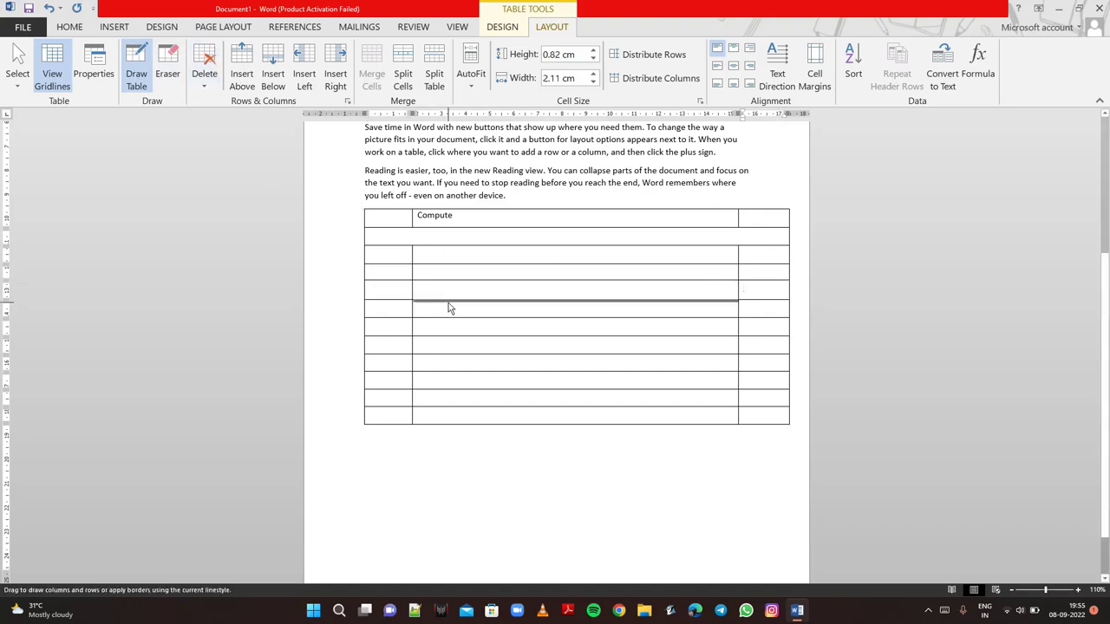
# Step: Delete the whole table, then undo the deletion to restore it
pyautogui.click(199, 76)
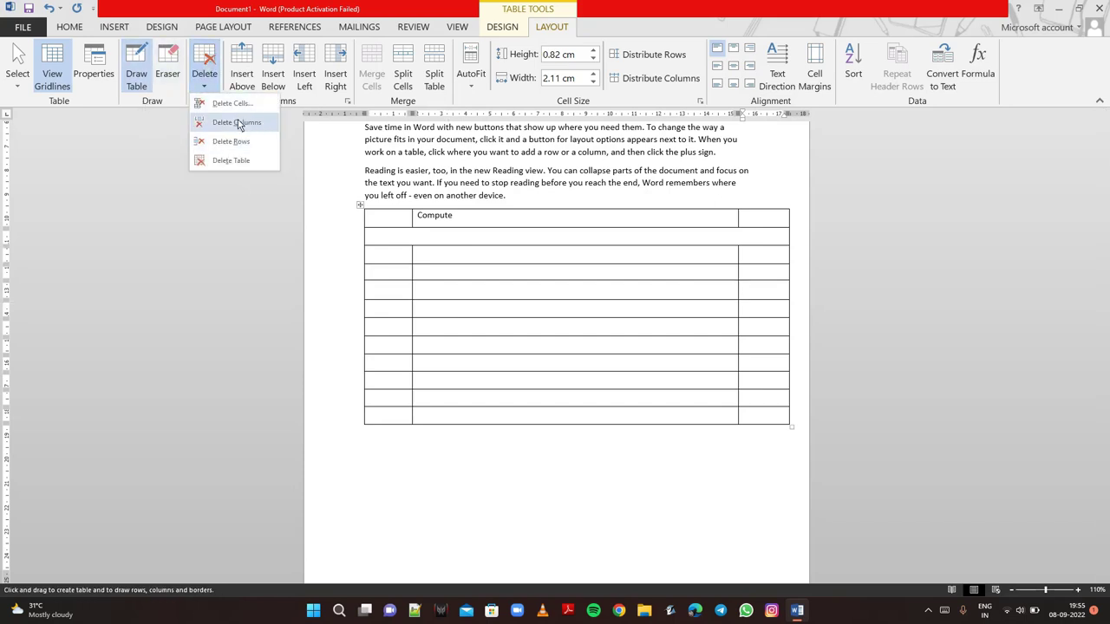
pyautogui.click(230, 160)
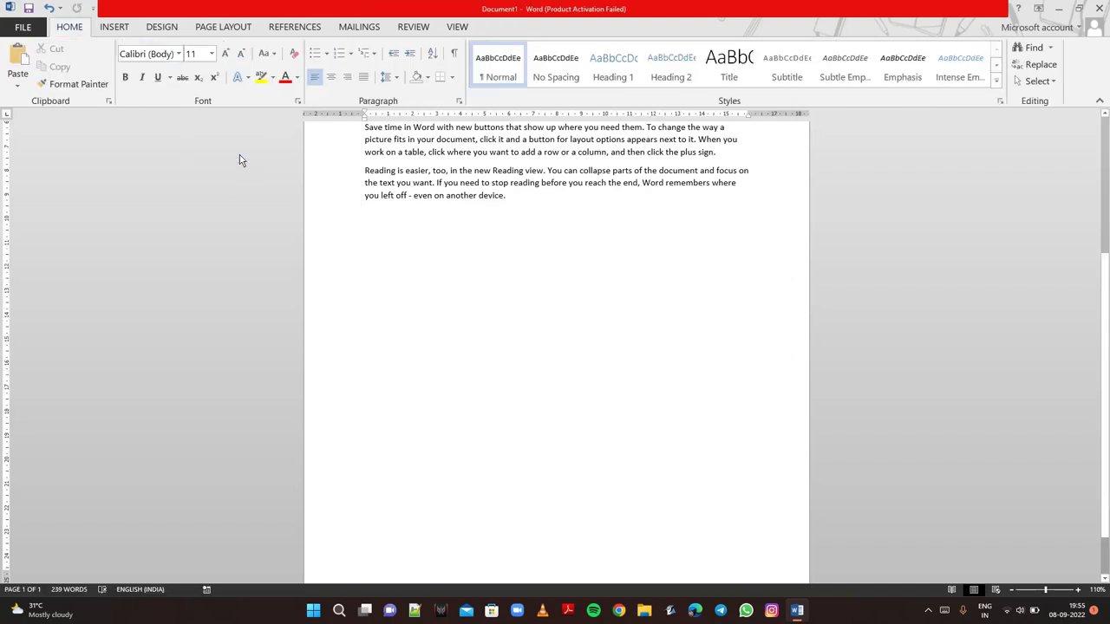
pyautogui.hotkey('ctrl', 'z')
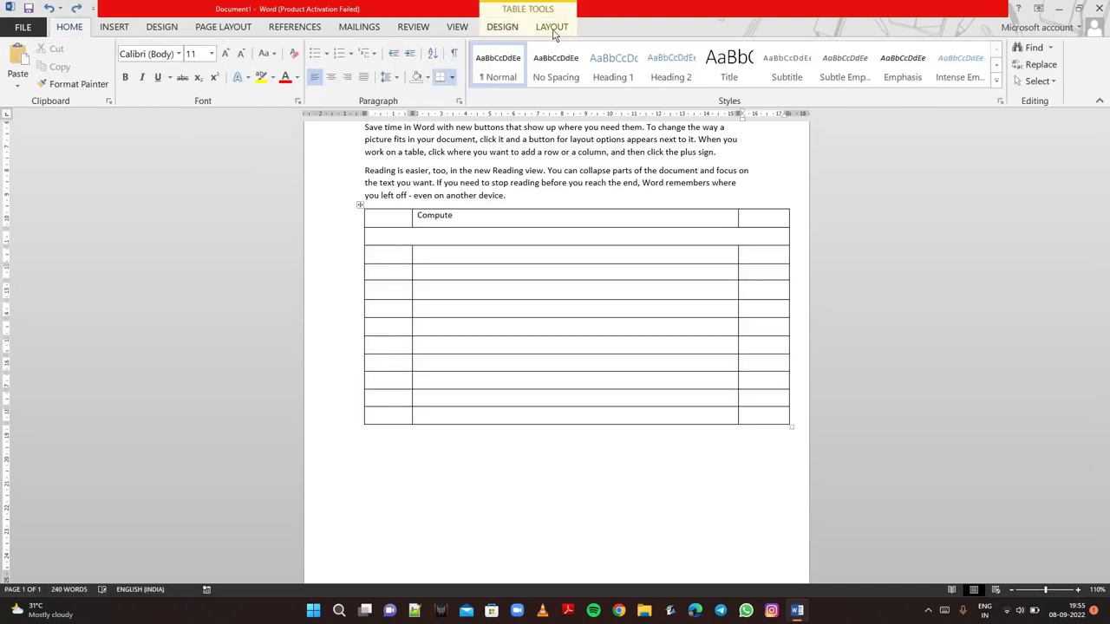
pyautogui.click(553, 27)
pyautogui.click(203, 87)
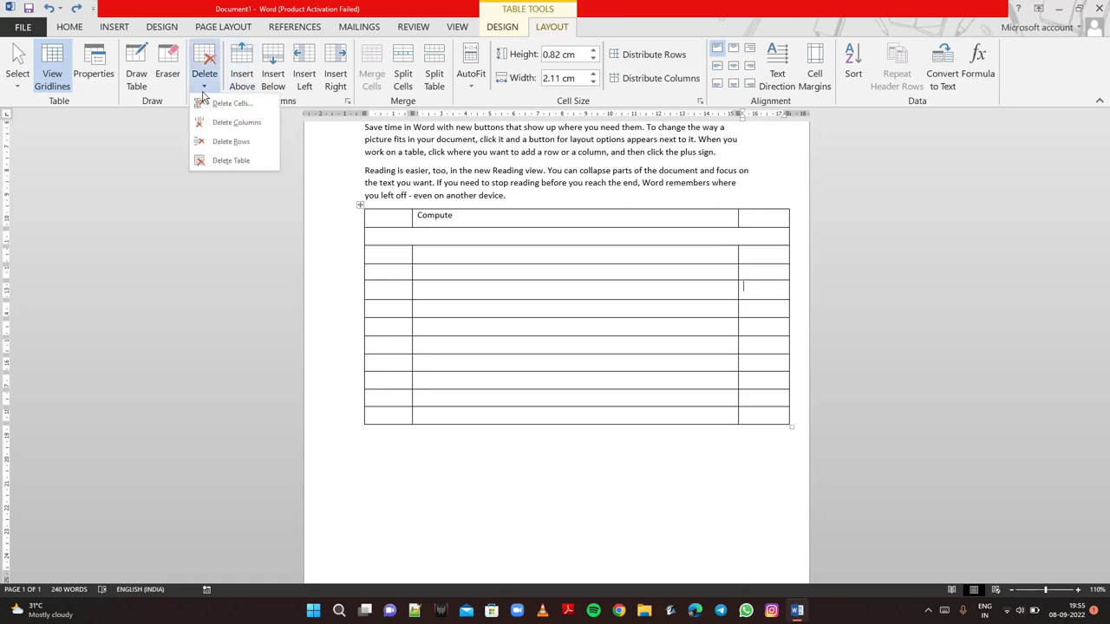
pyautogui.click(476, 283)
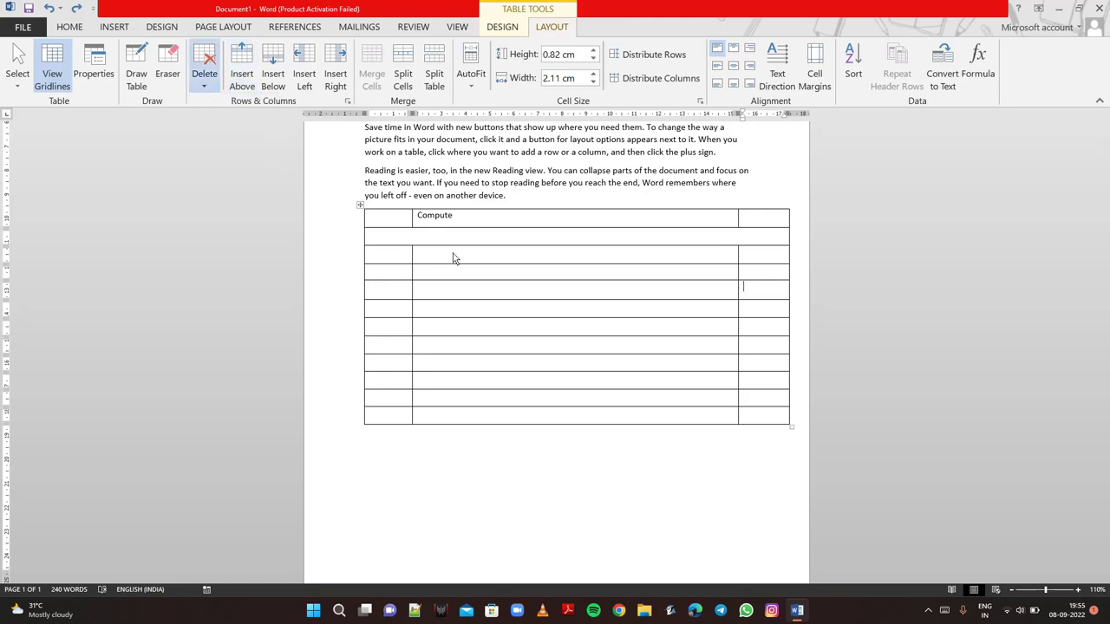
# Step: Insert a row above, a row below the merged second row, and new table columns
pyautogui.click(256, 78)
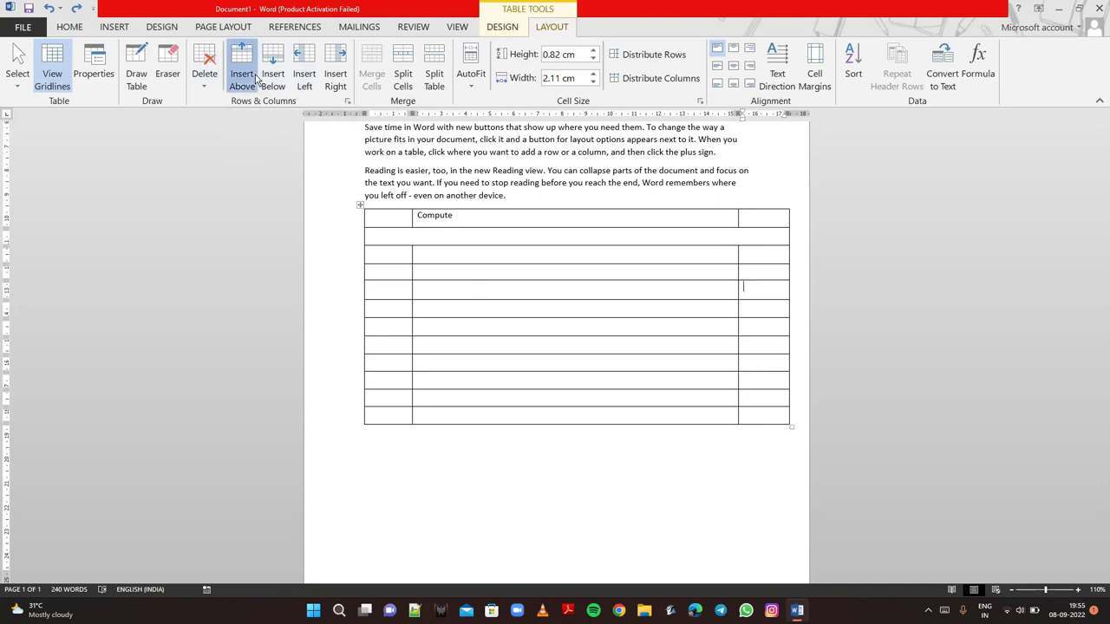
pyautogui.click(425, 243)
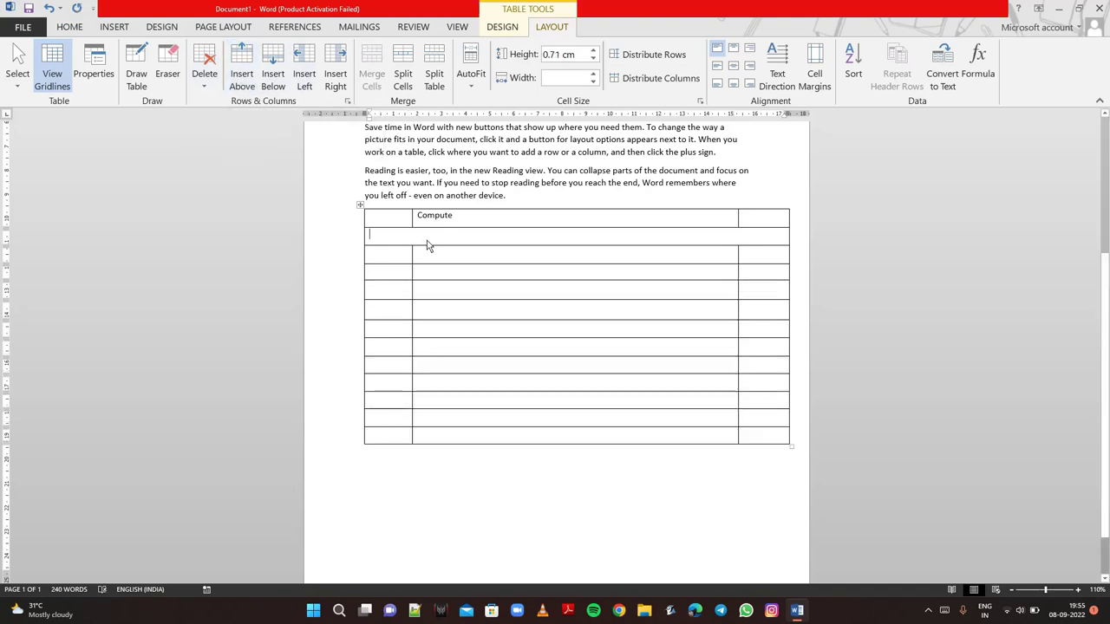
pyautogui.click(279, 79)
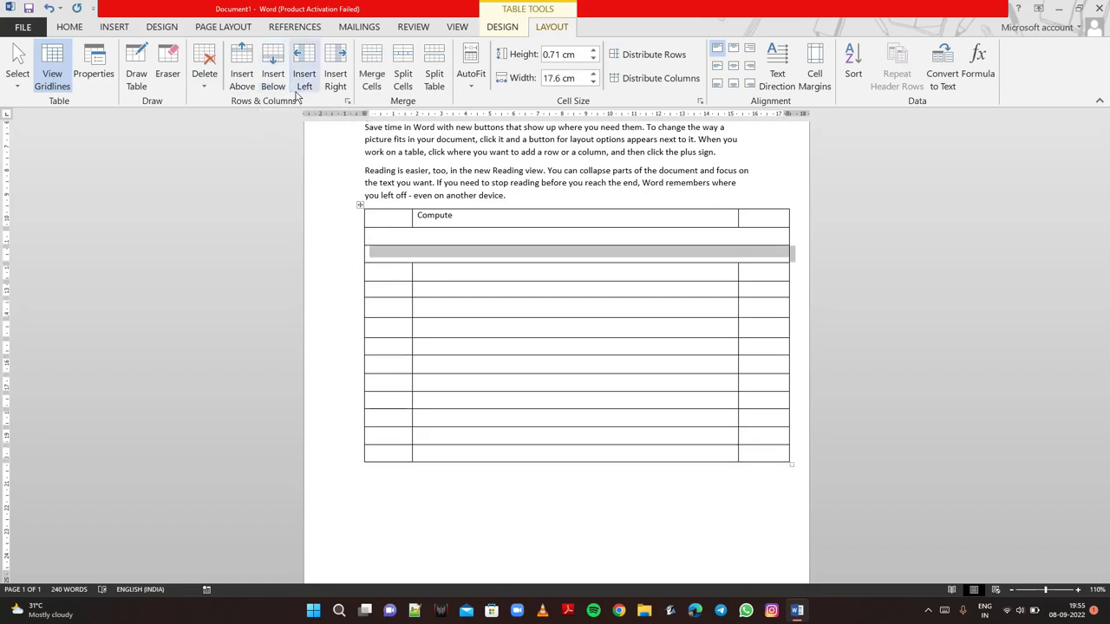
pyautogui.click(296, 84)
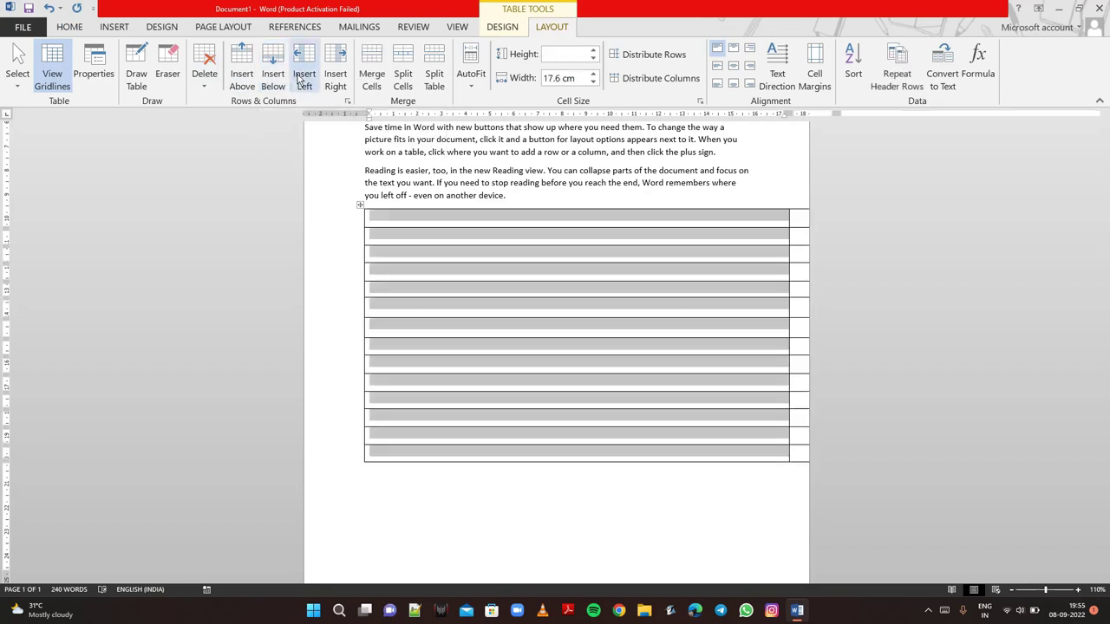
pyautogui.click(497, 295)
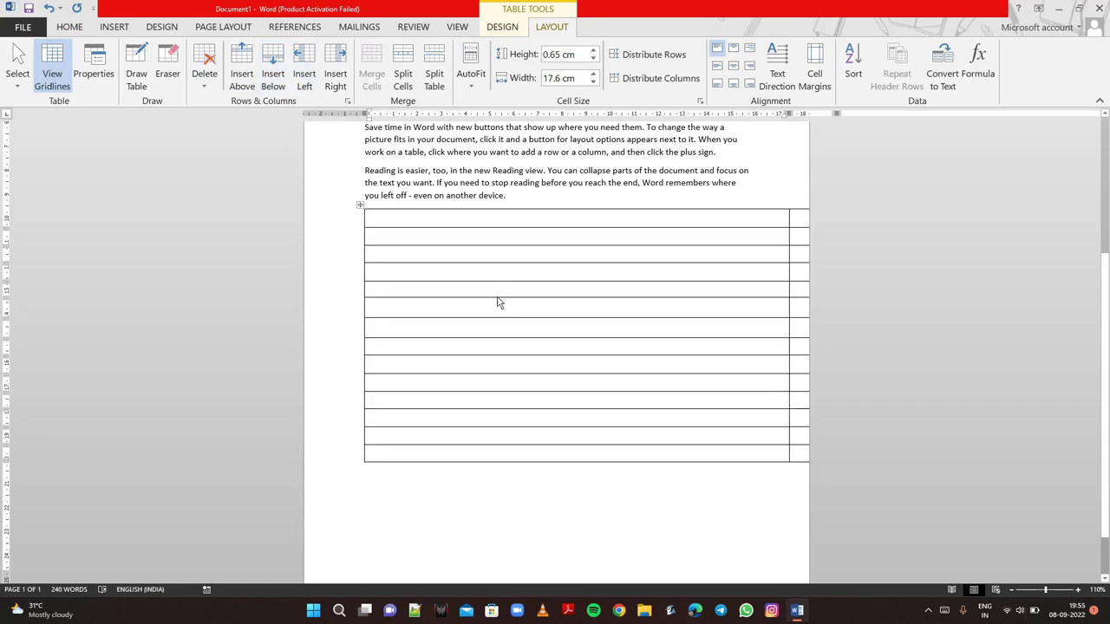
pyautogui.click(336, 78)
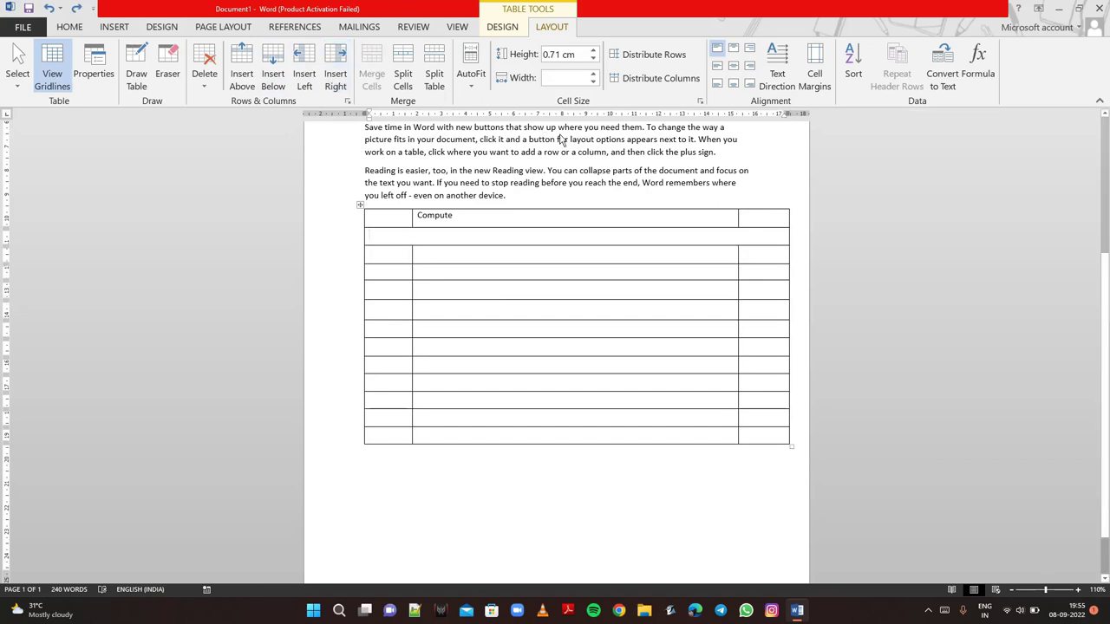
# Step: Open the Shading palette under Table Tools Design and close it without applying a colour
pyautogui.click(499, 26)
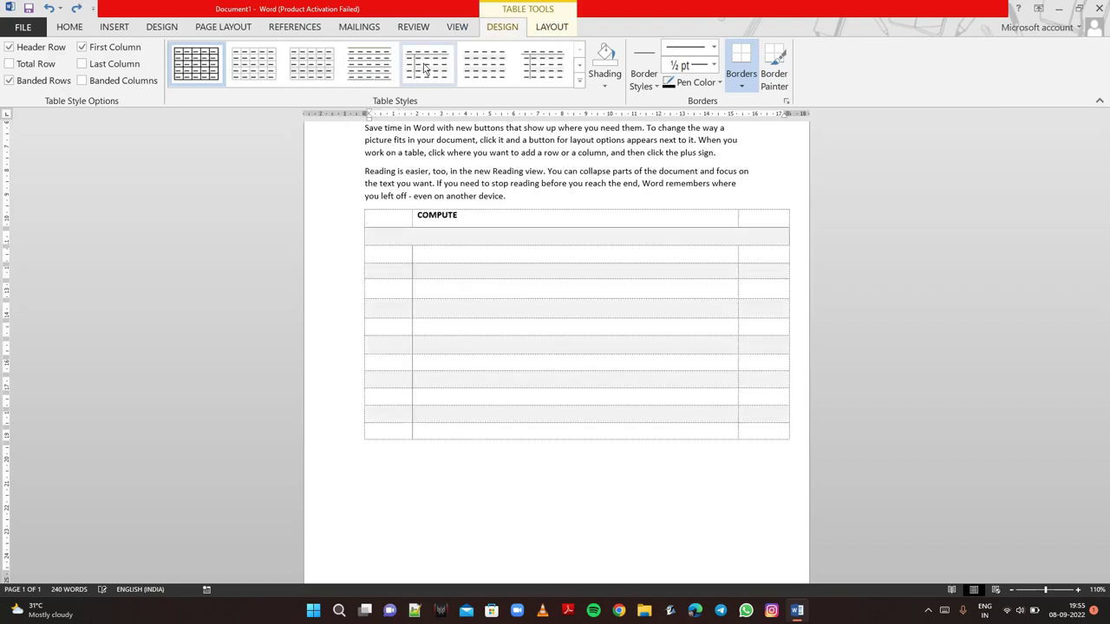
pyautogui.click(598, 84)
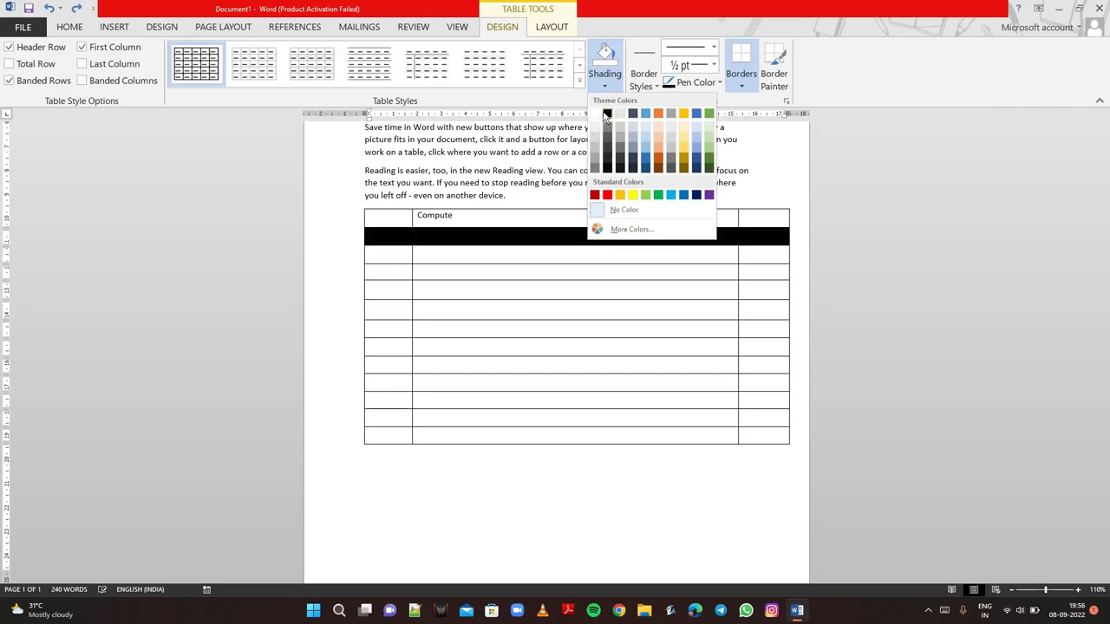
pyautogui.click(514, 249)
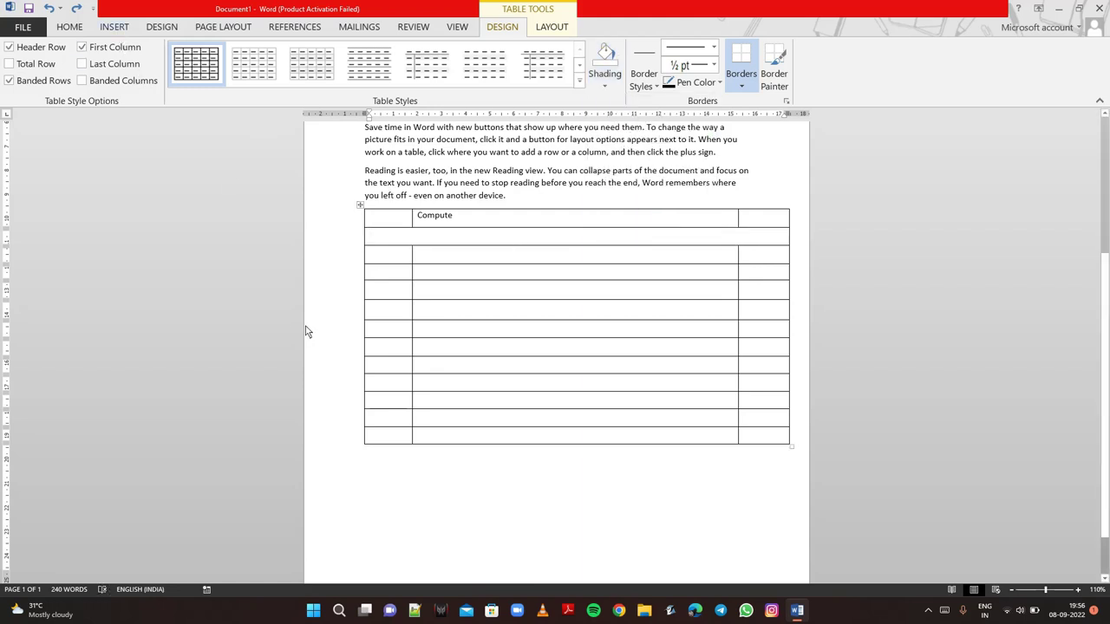
pyautogui.click(490, 371)
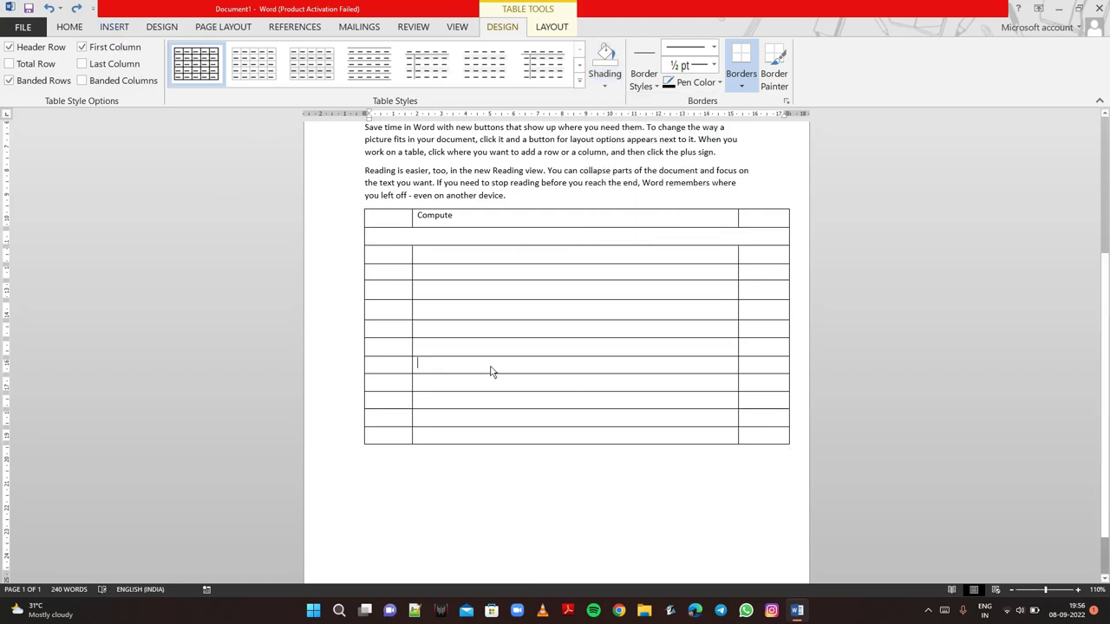
# Step: Cut the whole table out of the document
pyautogui.click(114, 26)
pyautogui.click(431, 288)
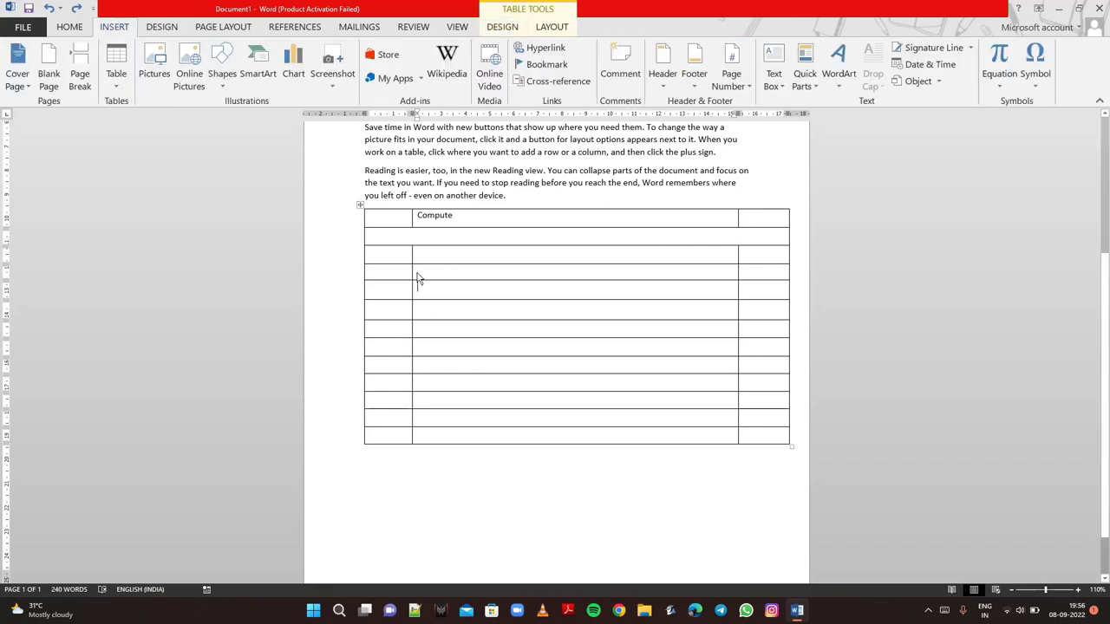
pyautogui.click(361, 208)
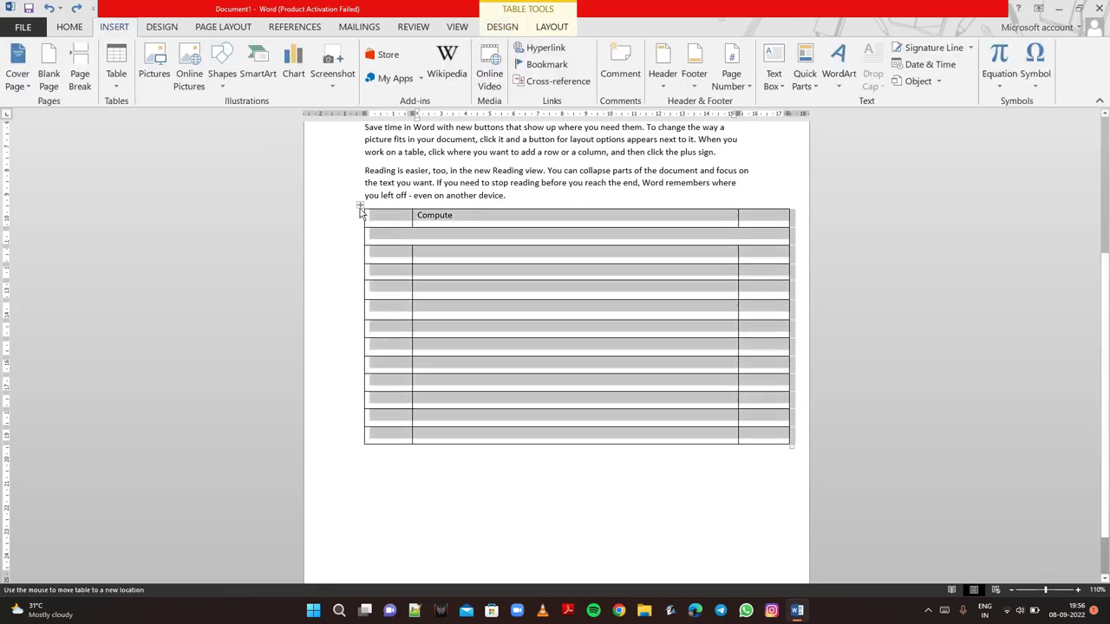
pyautogui.rightClick(361, 209)
pyautogui.click(375, 218)
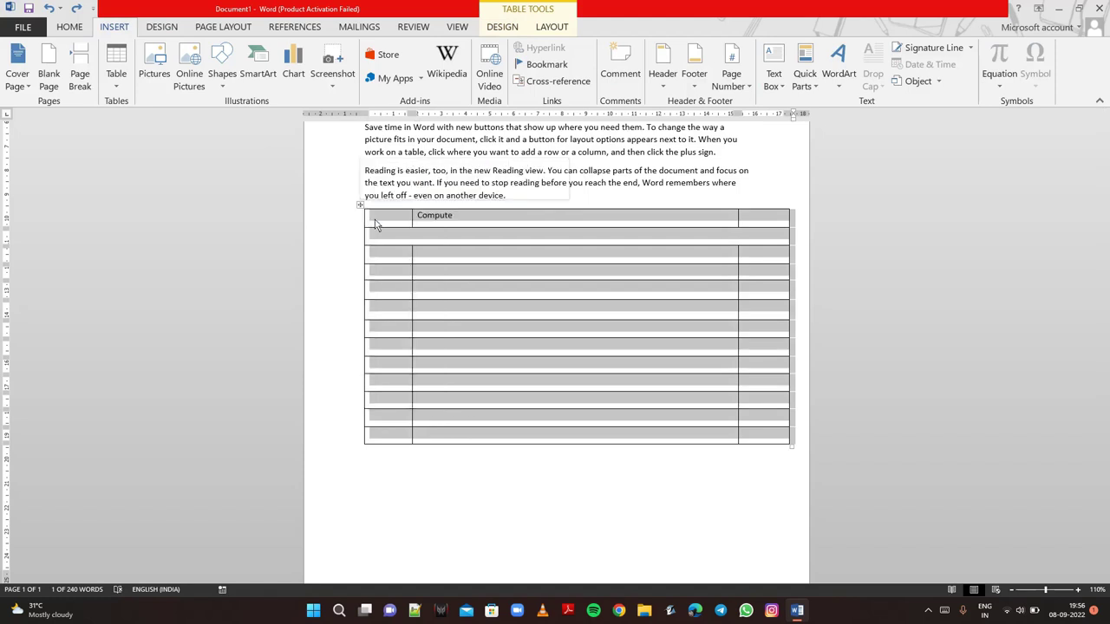
# Step: Insert Screenshot (11).png from Pictures > Screenshots below the sample text
pyautogui.click(156, 81)
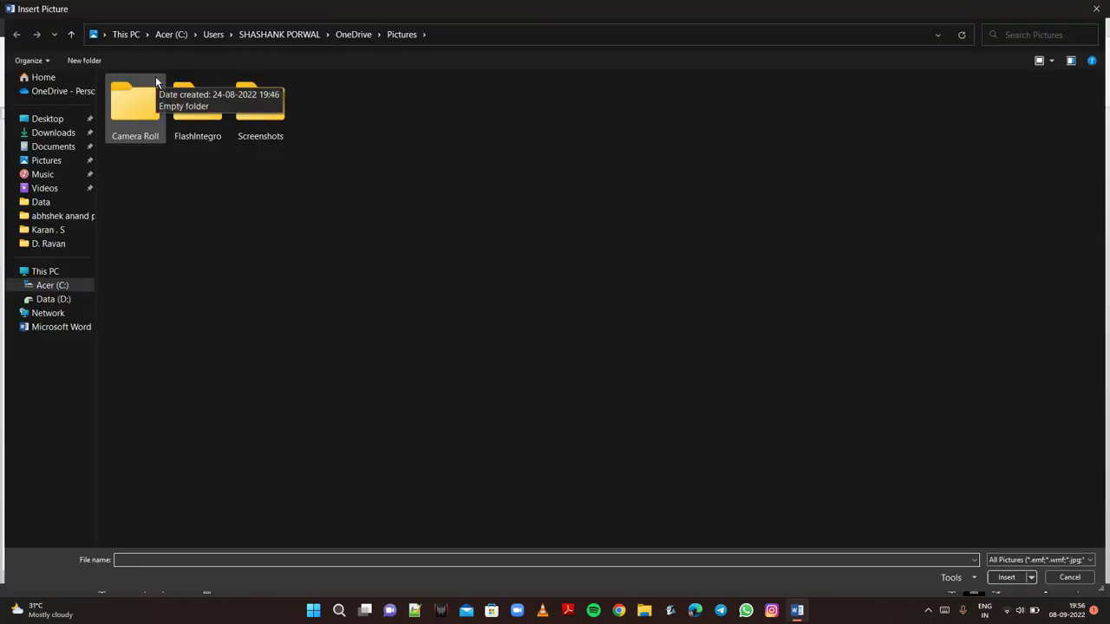
pyautogui.click(50, 159)
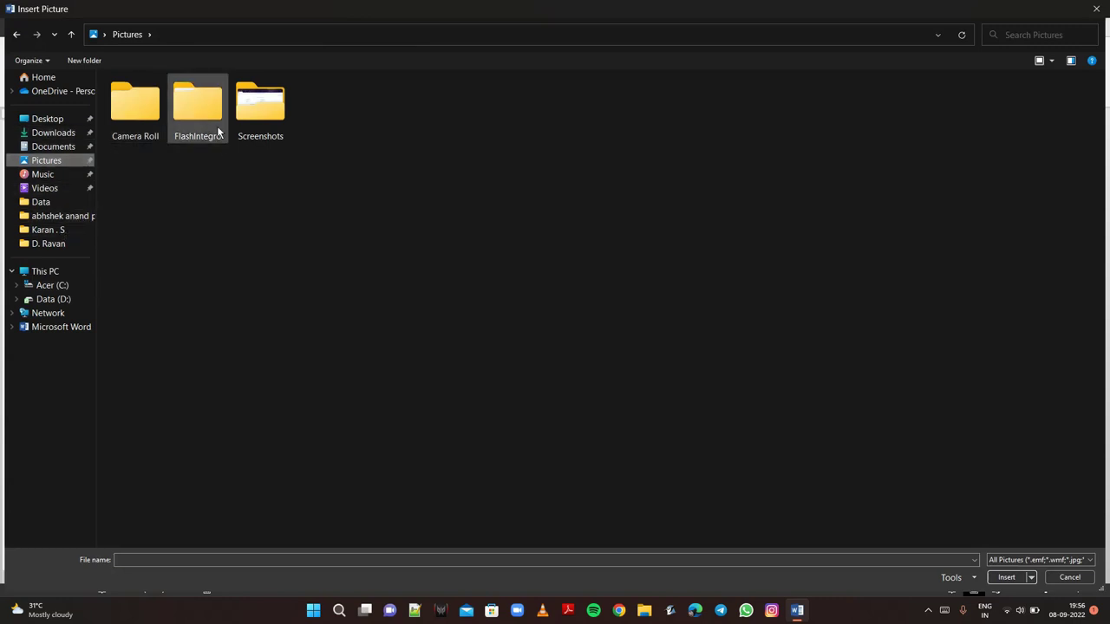
pyautogui.doubleClick(247, 121)
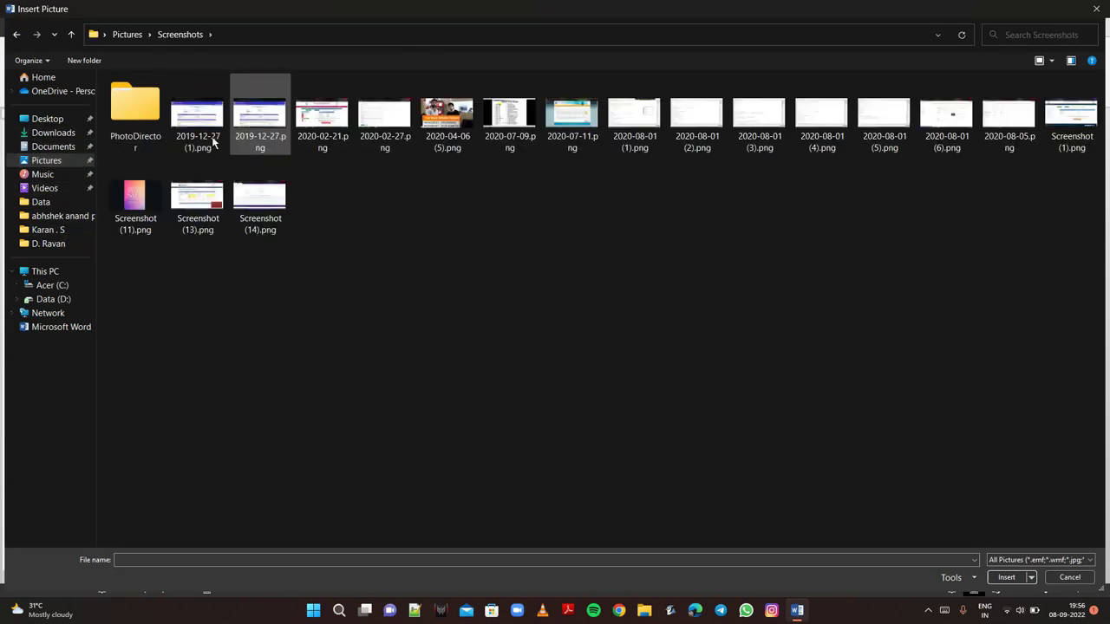
pyautogui.click(1006, 578)
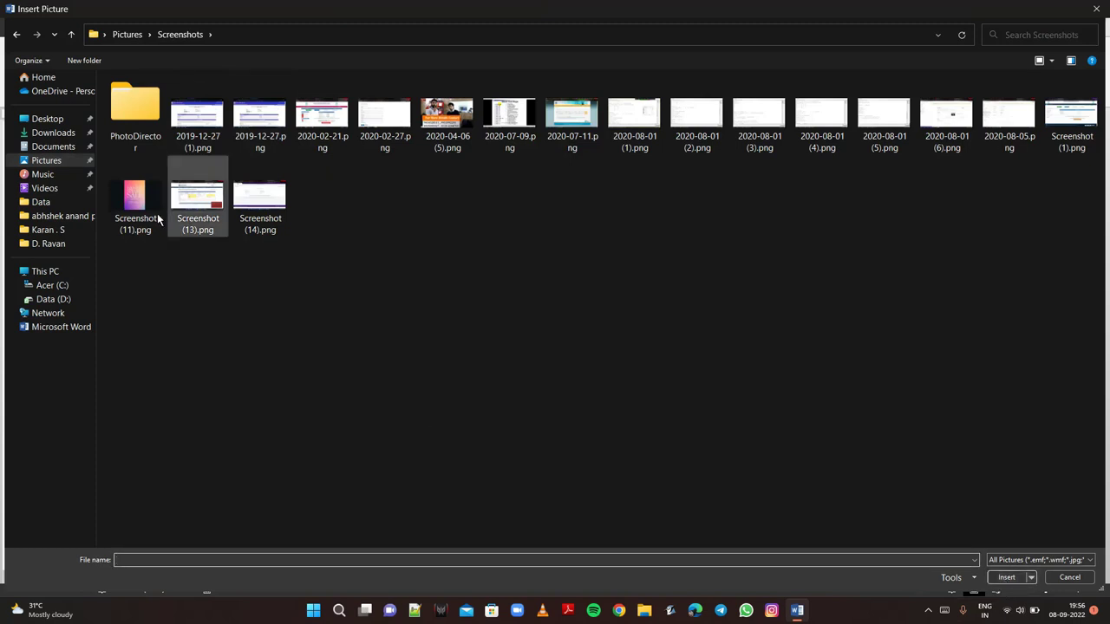
pyautogui.click(141, 206)
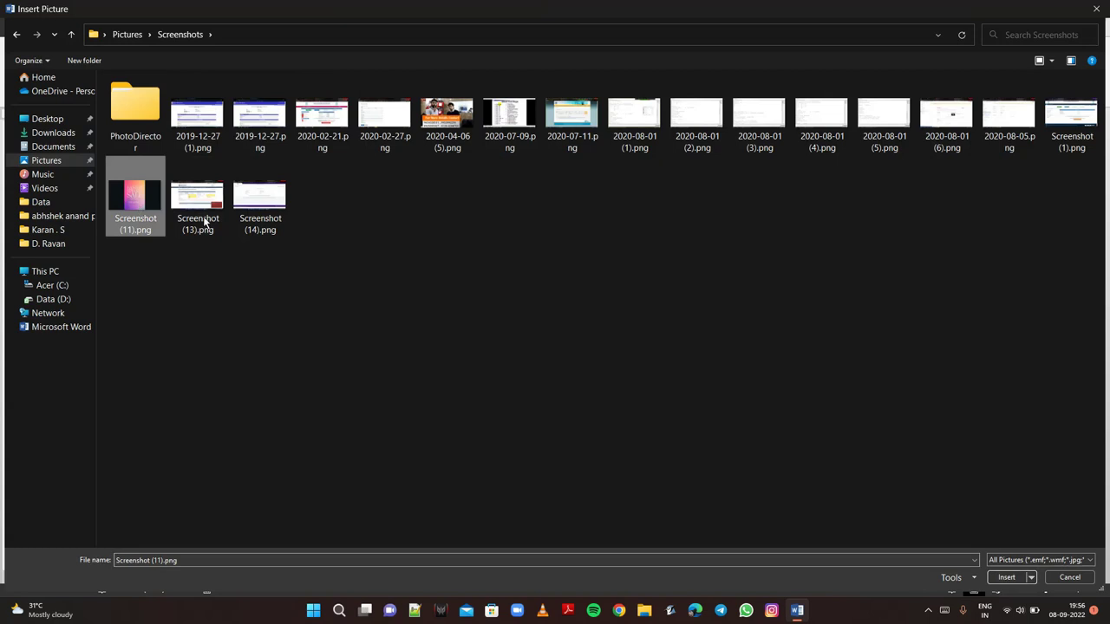
pyautogui.click(1020, 578)
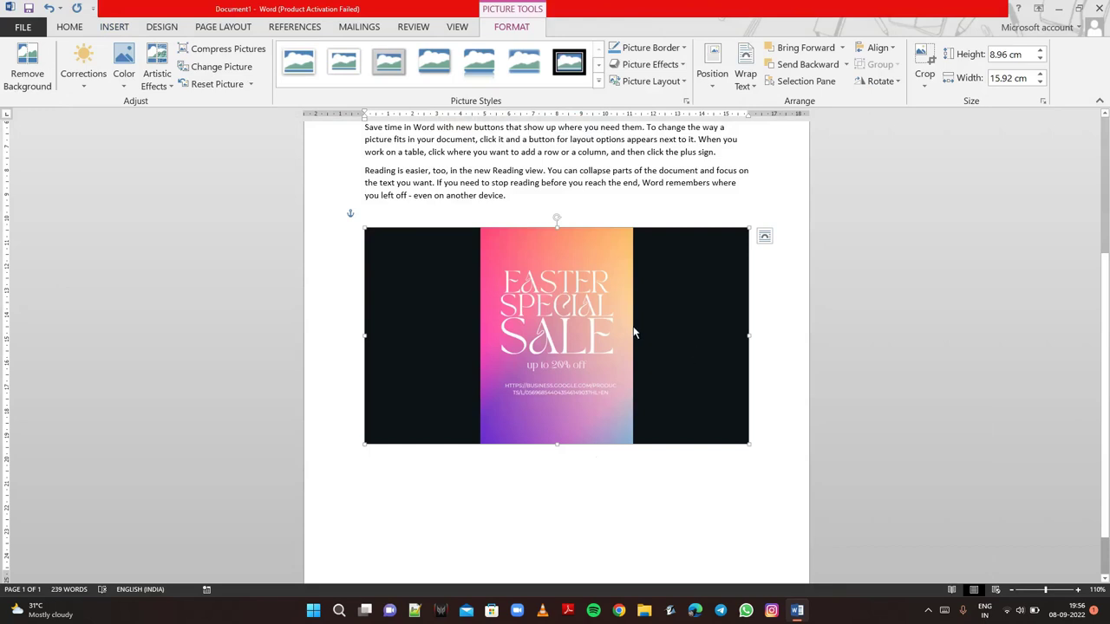
# Step: Set the Easter sale picture to In Front of Text wrapping and nudge it slightly upward
pyautogui.moveTo(634, 332); pyautogui.dragTo(629, 328)
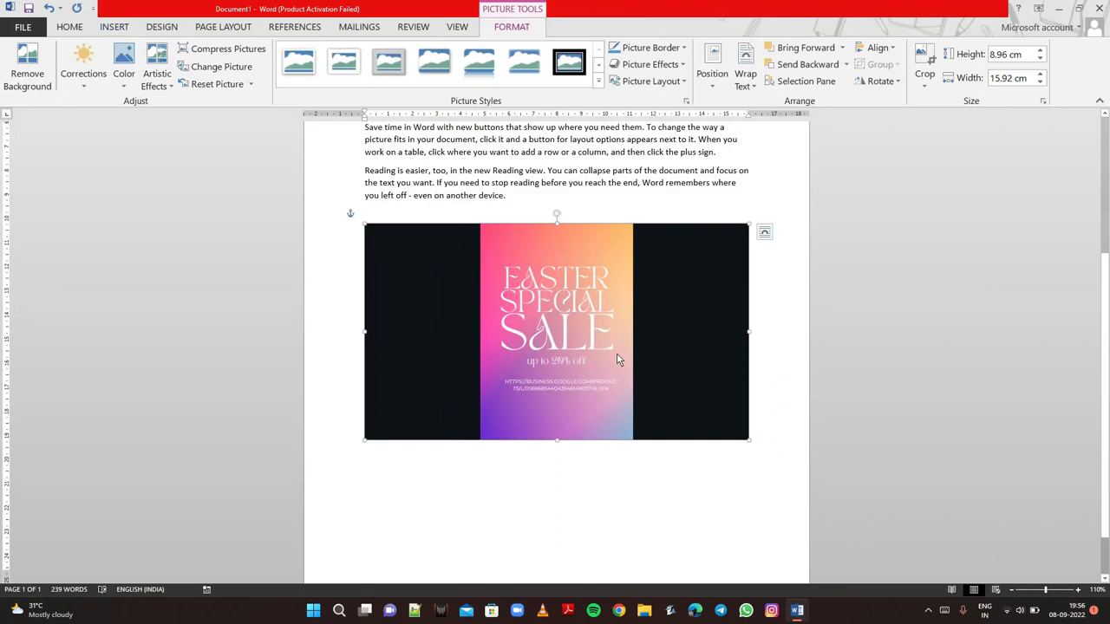
pyautogui.click(739, 87)
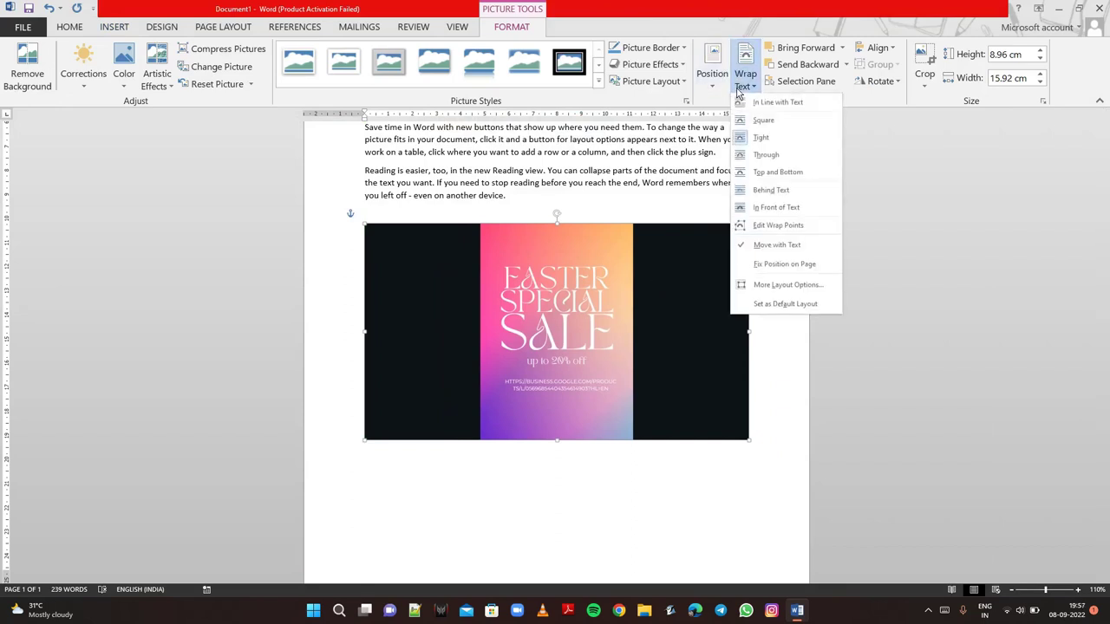
pyautogui.click(764, 209)
pyautogui.moveTo(664, 284)
pyautogui.mouseDown()
pyautogui.moveTo(685, 278)
pyautogui.moveTo(664, 275)
pyautogui.mouseUp()
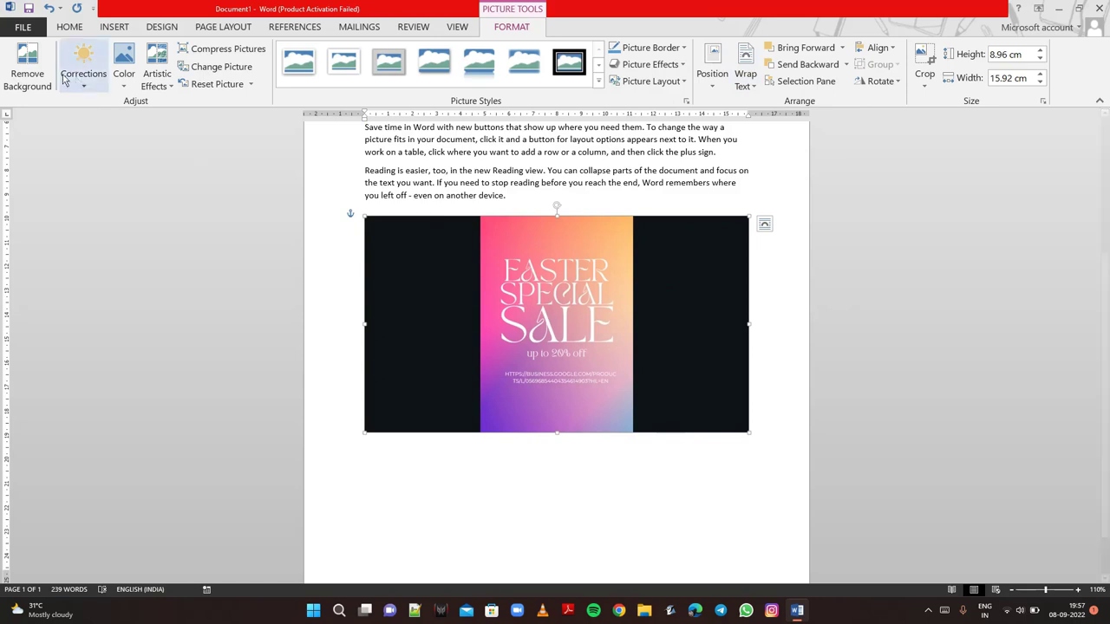
# Step: Remove the poster's background, then reopen it and mark the card's top edge to keep
pyautogui.click(38, 74)
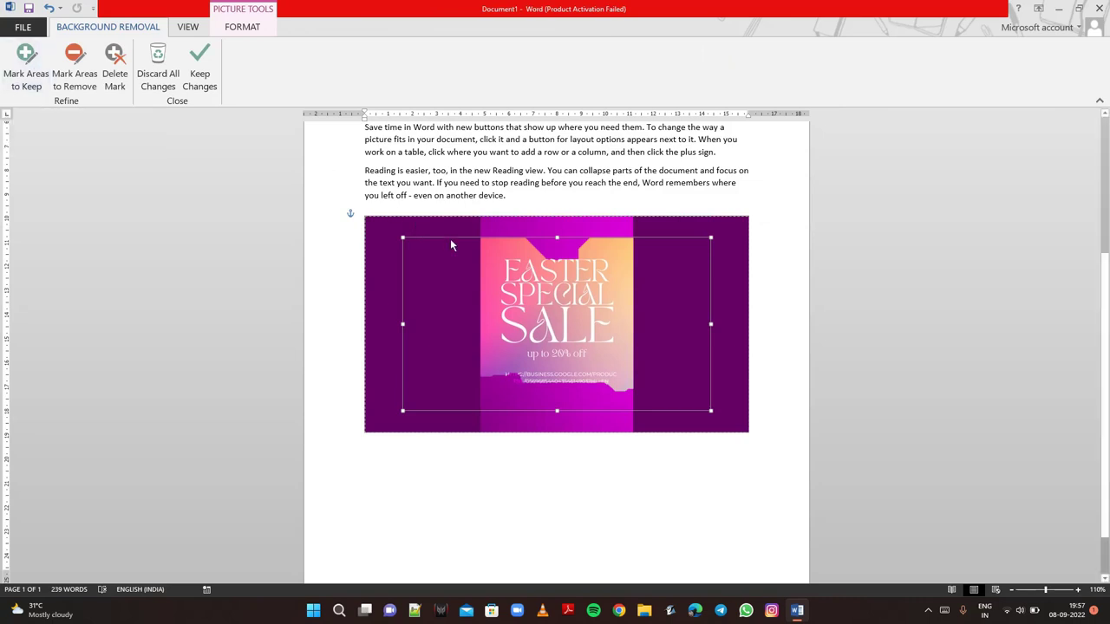
pyautogui.click(210, 72)
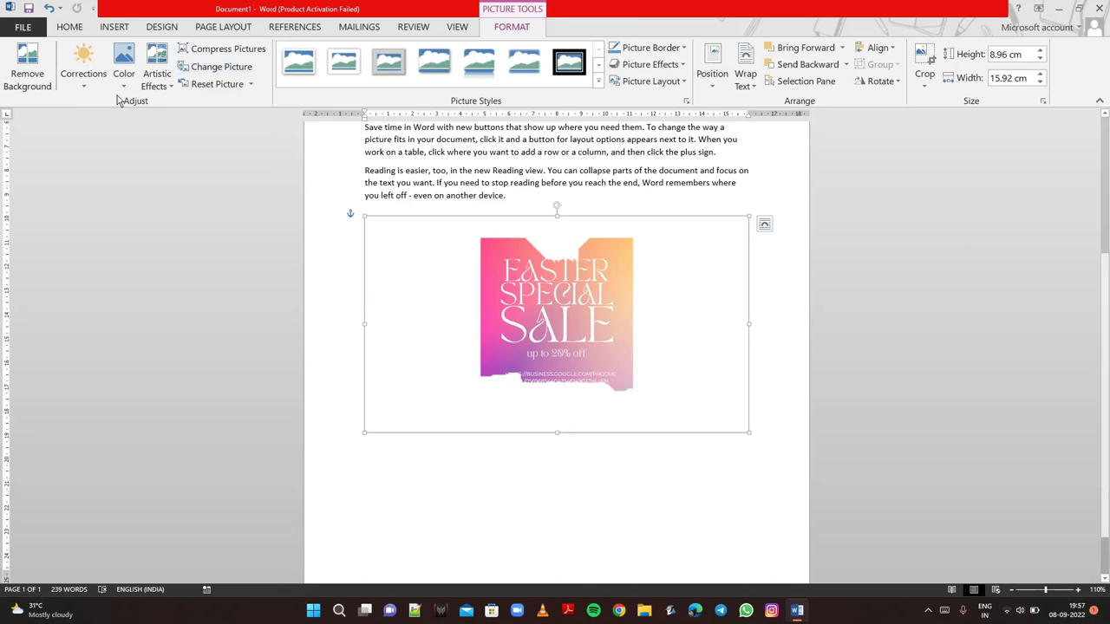
pyautogui.click(31, 69)
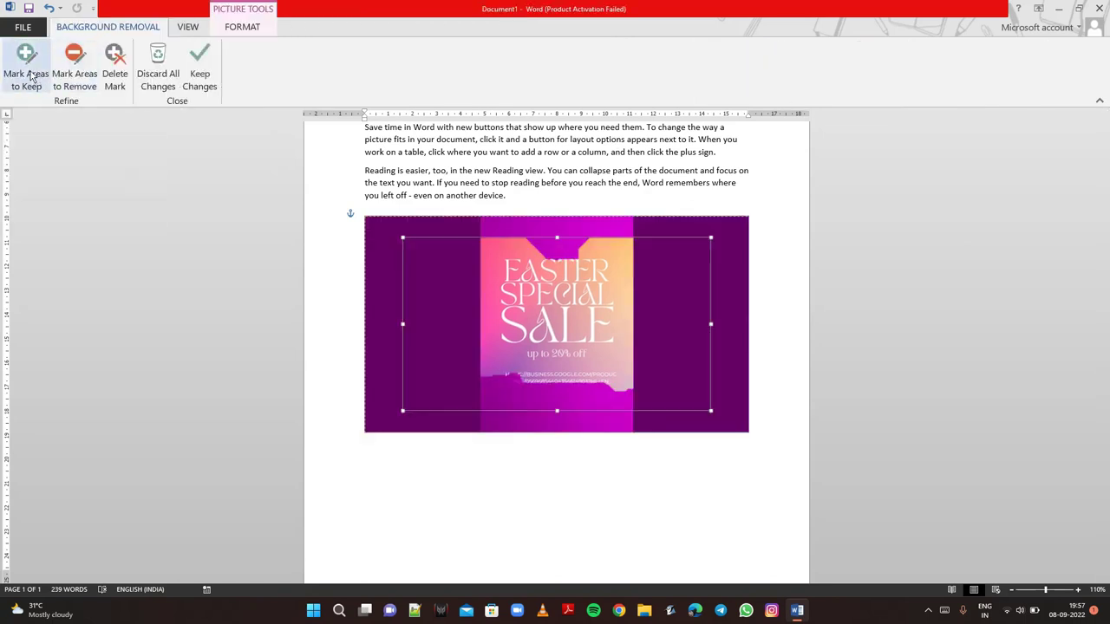
pyautogui.click(30, 78)
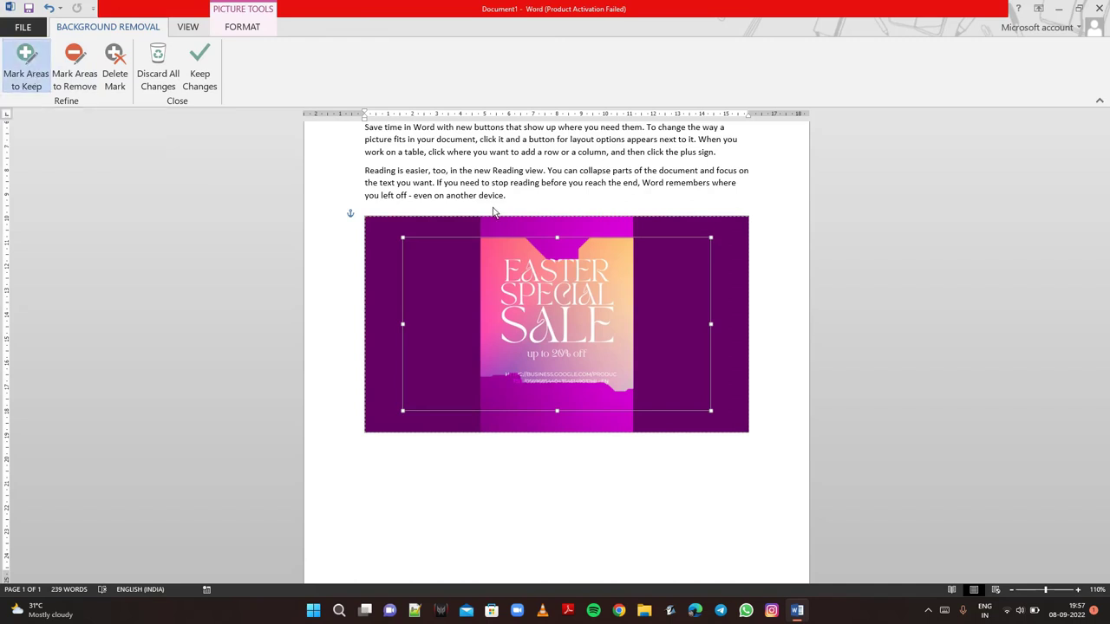
pyautogui.click(554, 258)
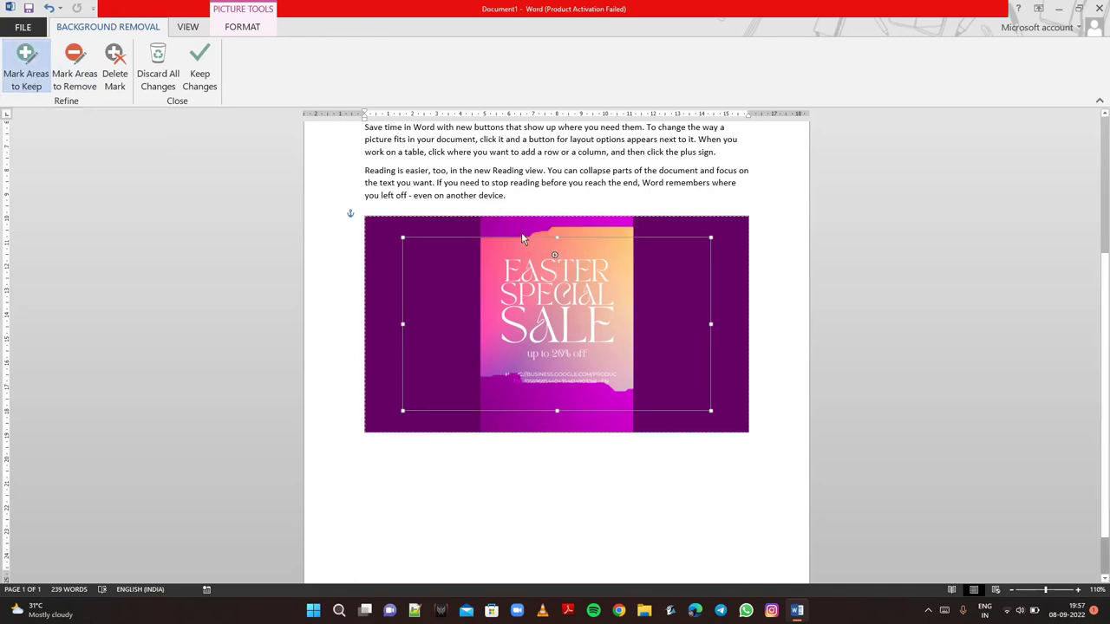
pyautogui.click(521, 233)
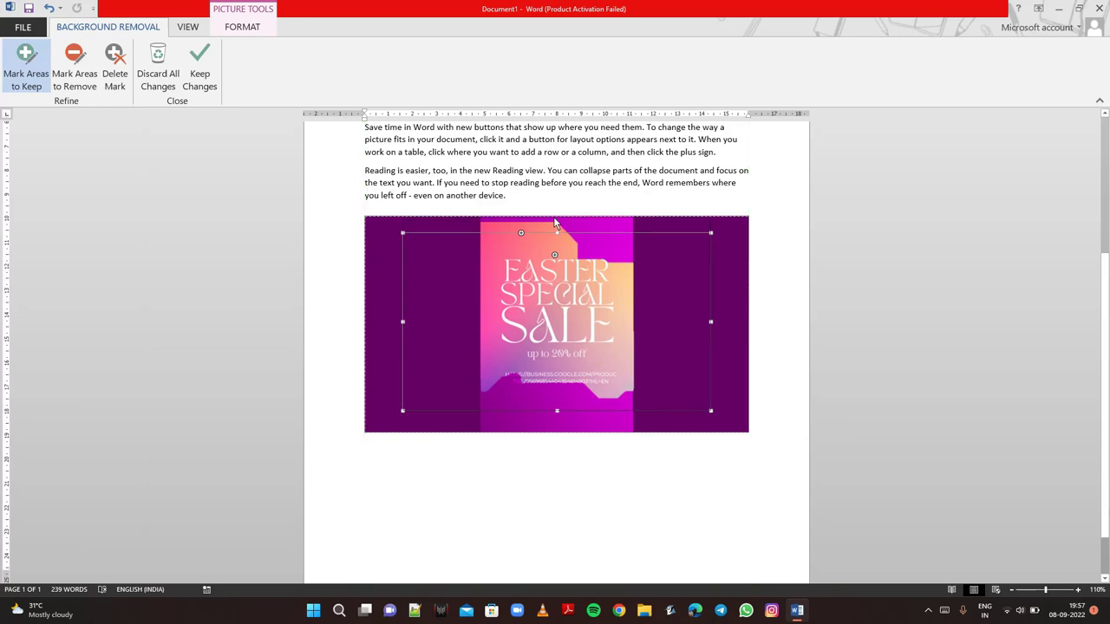
pyautogui.moveTo(554, 224); pyautogui.dragTo(554, 217)
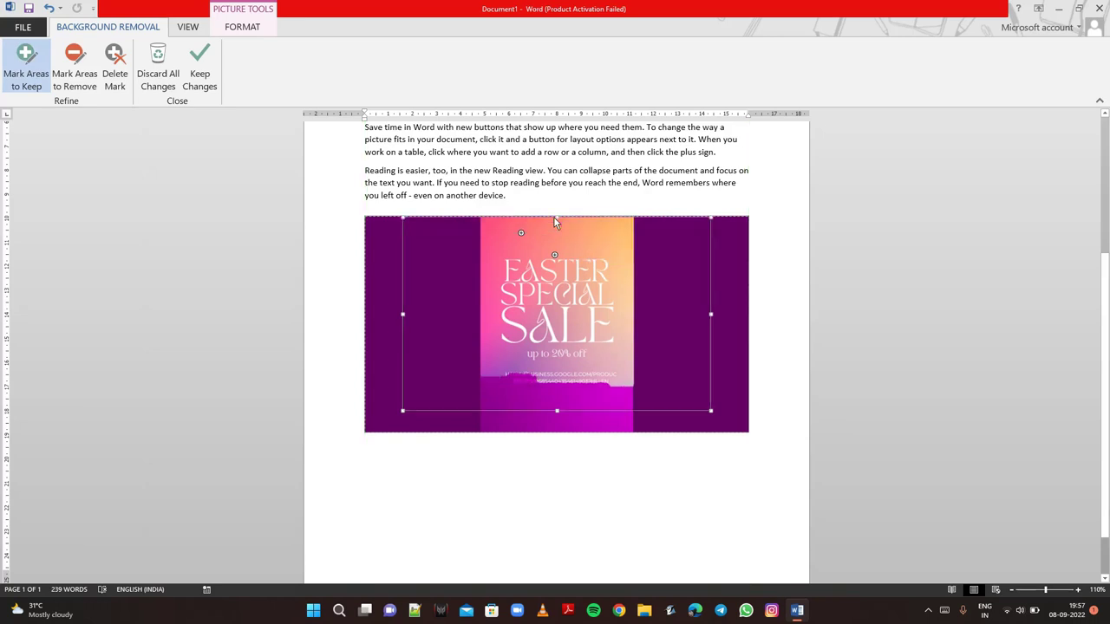
# Step: Mark the card's bottom edge and lower corners to keep, then apply the changes
pyautogui.click(535, 381)
pyautogui.click(511, 382)
pyautogui.click(573, 396)
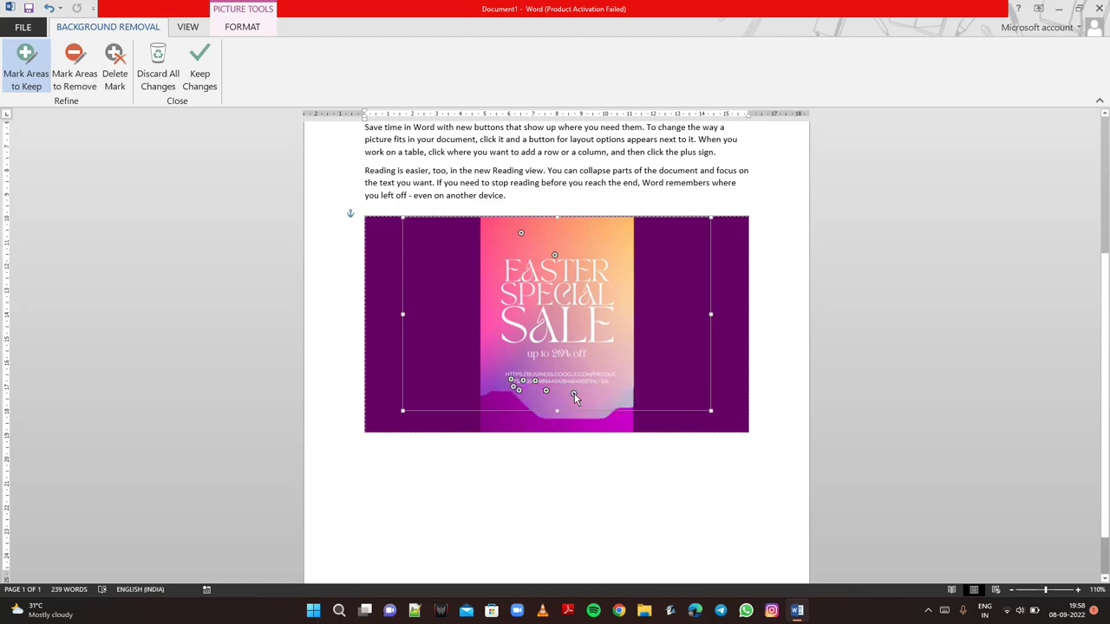
pyautogui.click(511, 402)
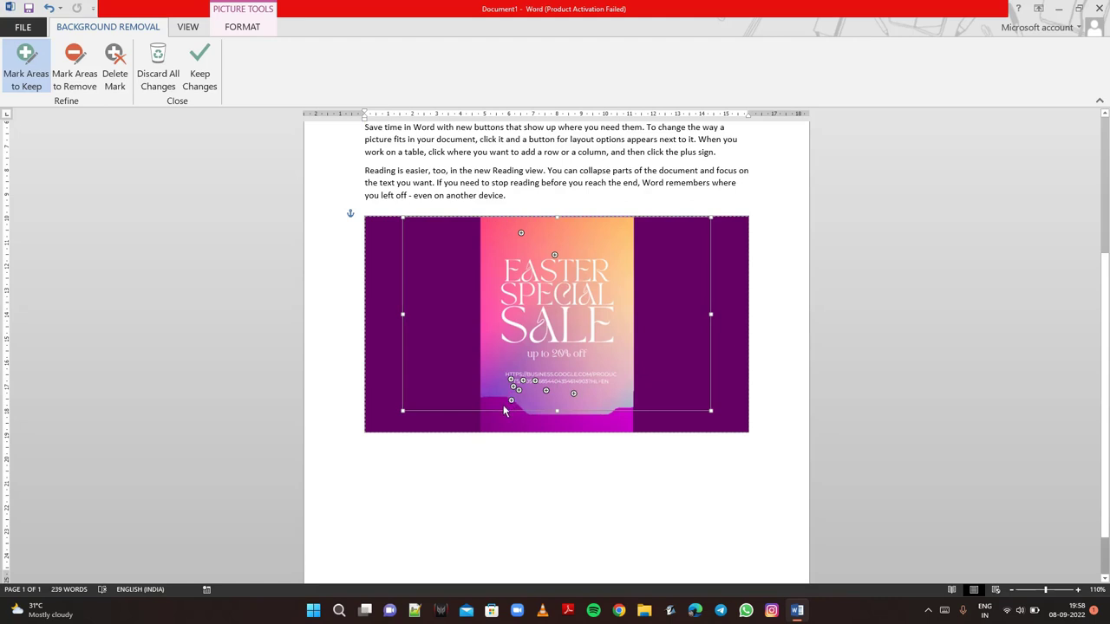
pyautogui.click(503, 404)
pyautogui.click(202, 70)
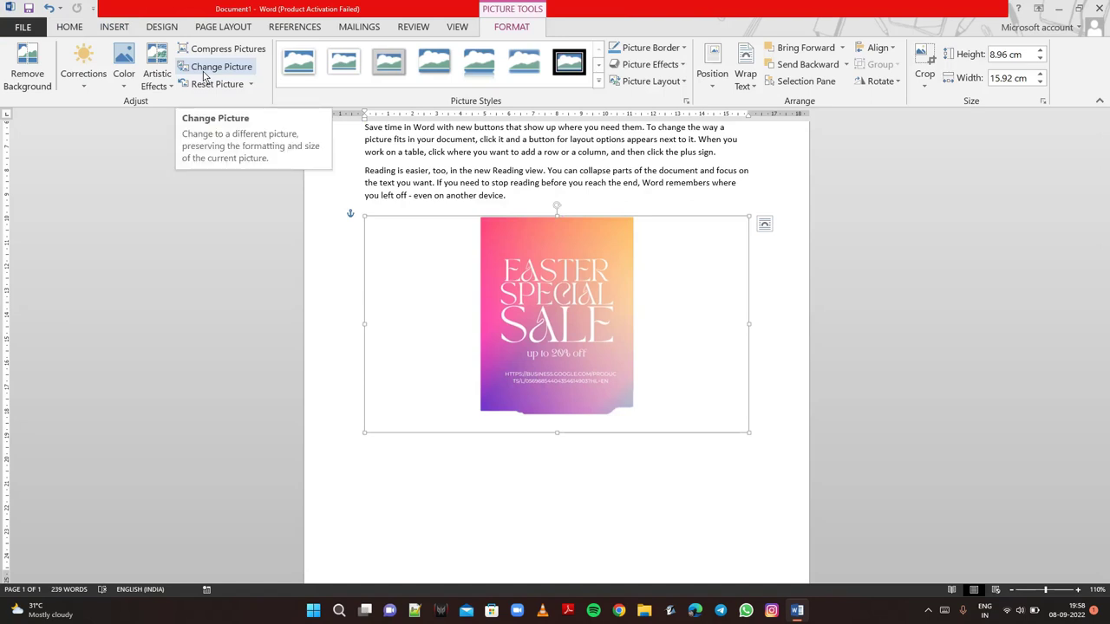
# Step: Recolour the poster with the Blue, Accent color 1 Dark swatch
pyautogui.click(83, 73)
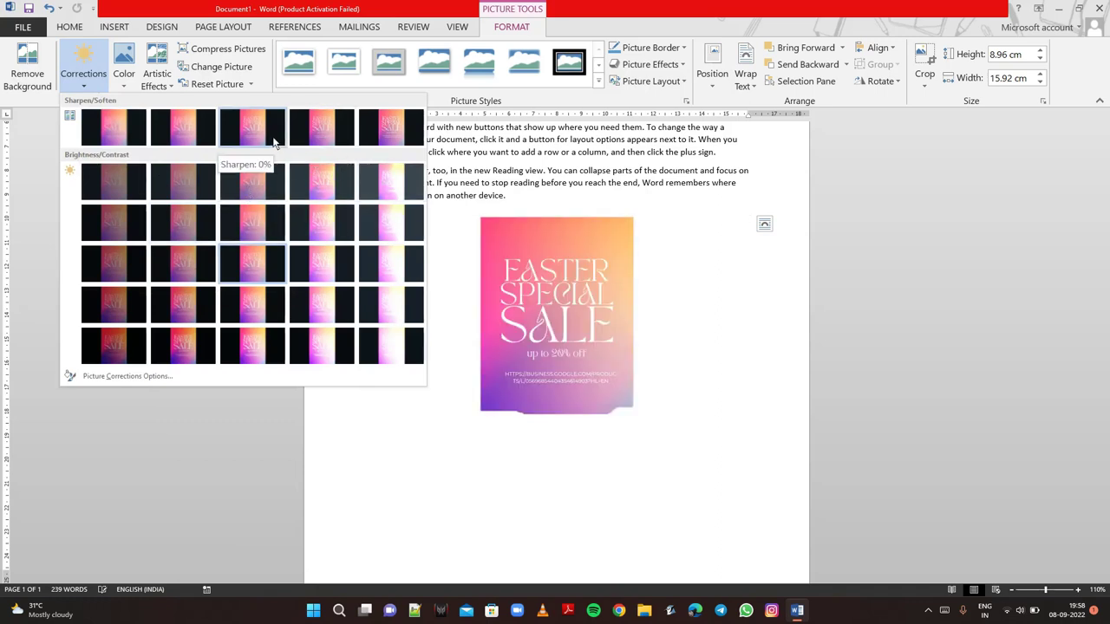
pyautogui.click(417, 434)
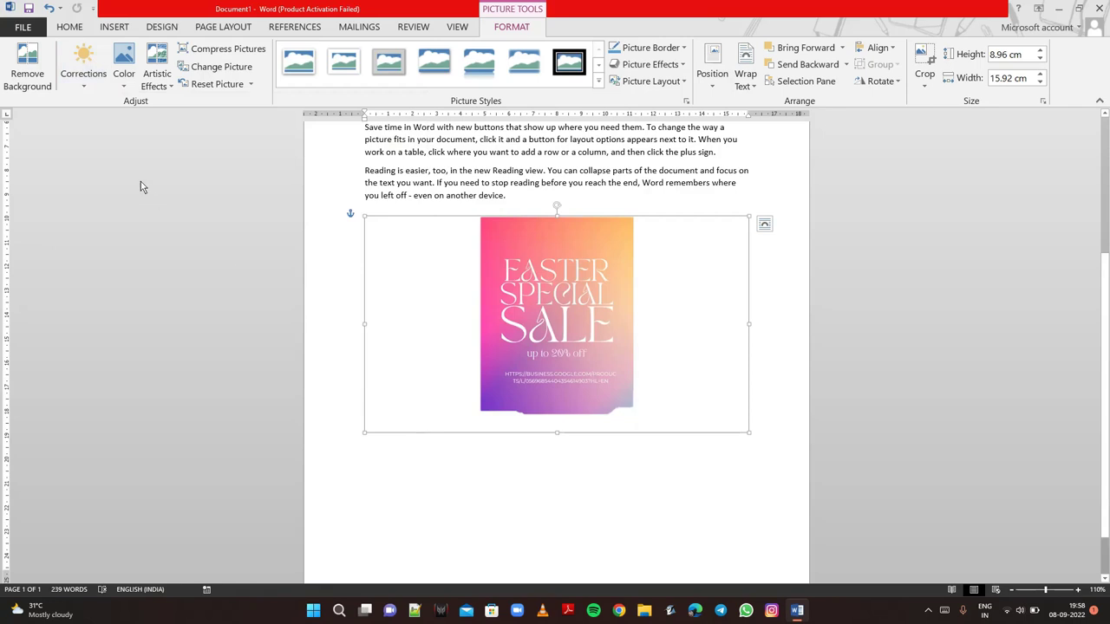
pyautogui.click(126, 87)
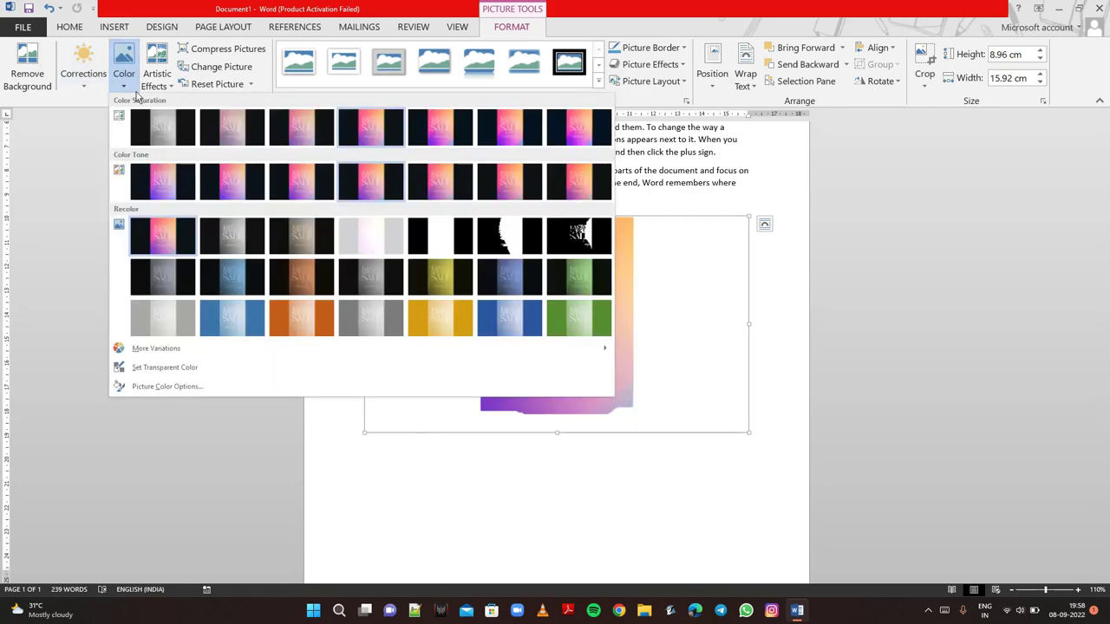
pyautogui.click(127, 87)
pyautogui.click(131, 84)
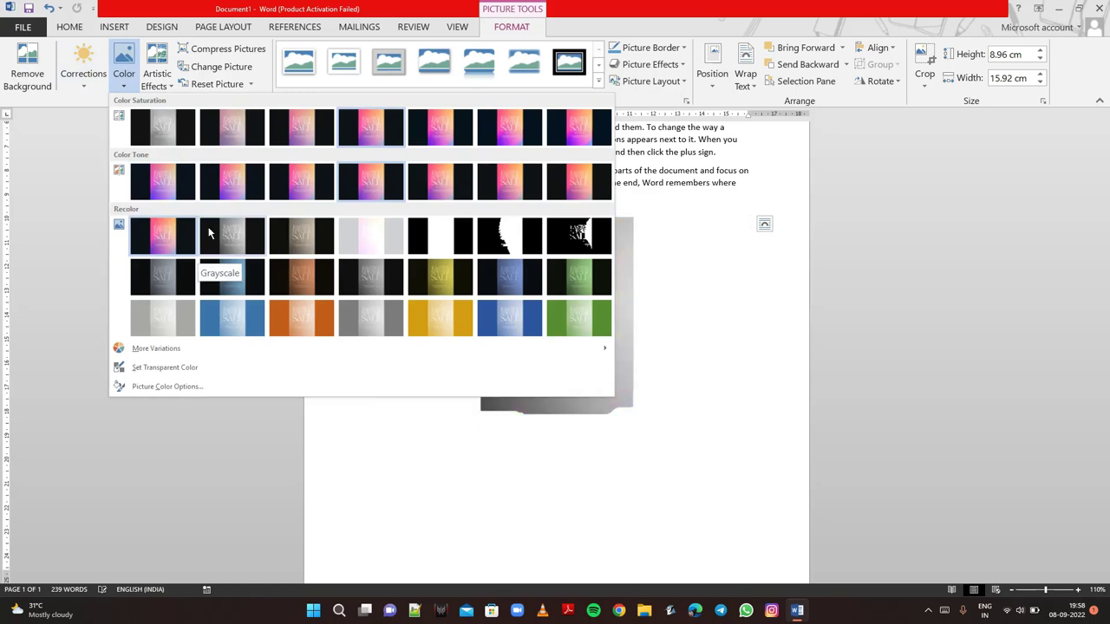
pyautogui.click(216, 271)
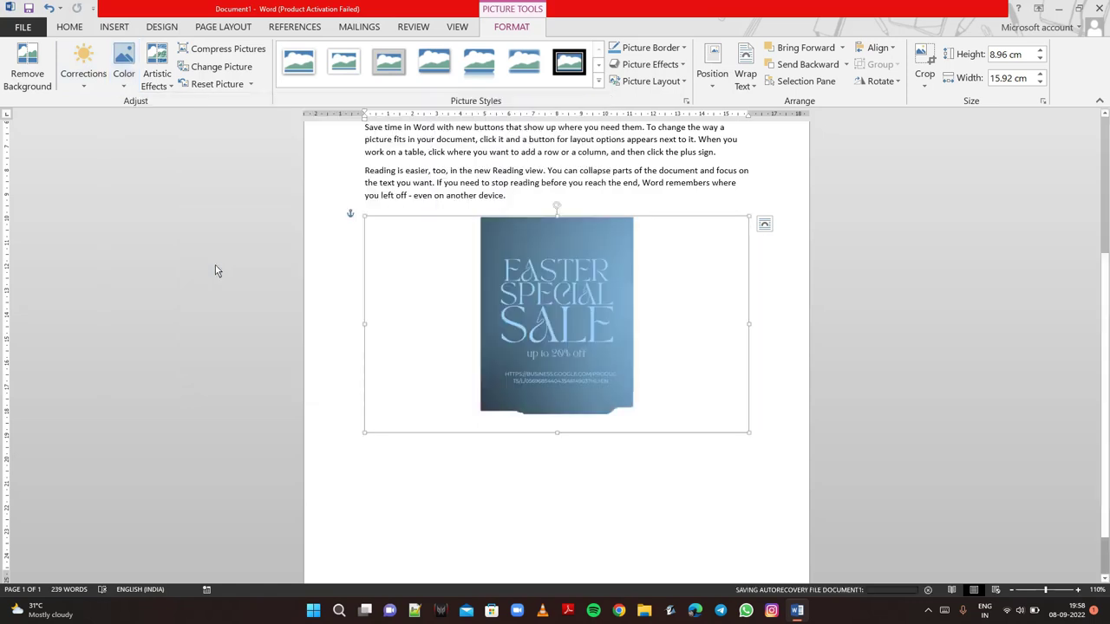
# Step: Apply the Glass artistic effect to the blue poster so its lettering looks rippled
pyautogui.click(172, 88)
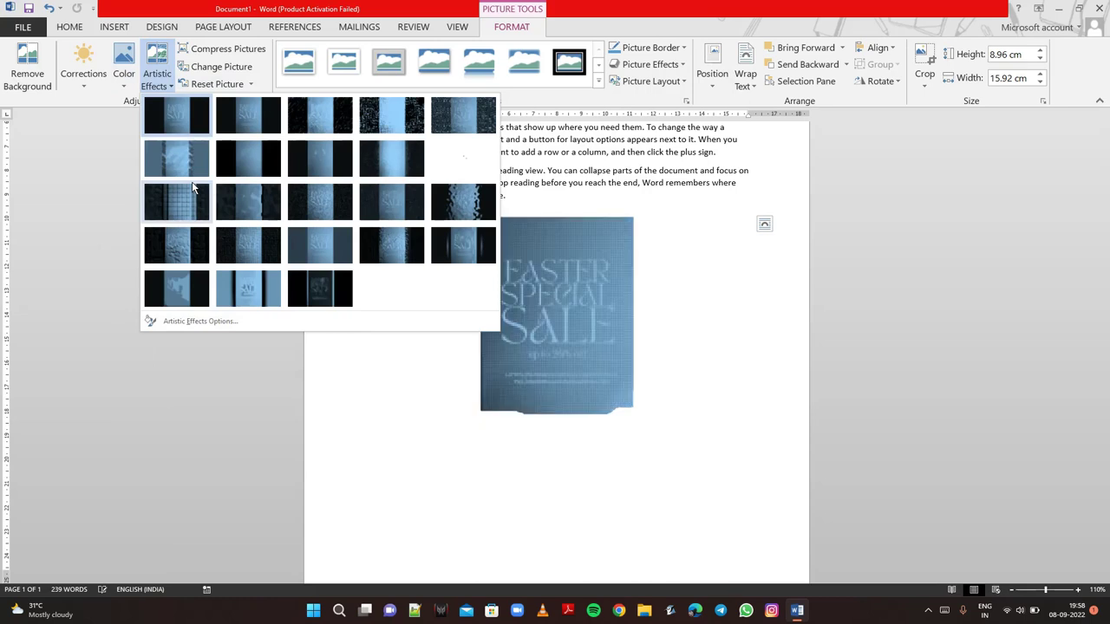
pyautogui.click(187, 193)
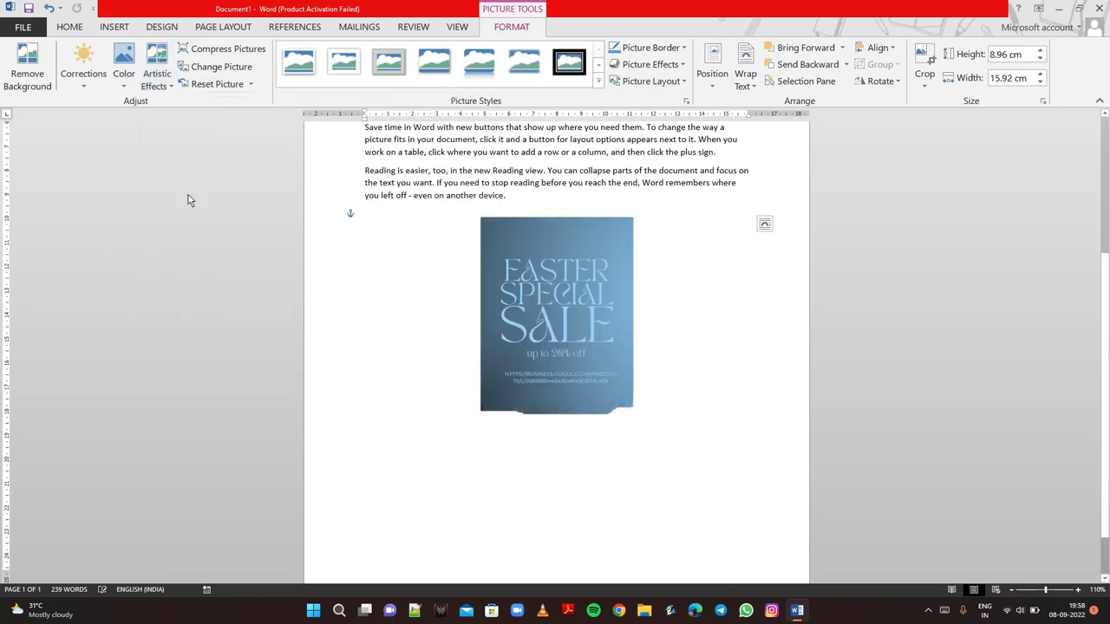
pyautogui.click(167, 85)
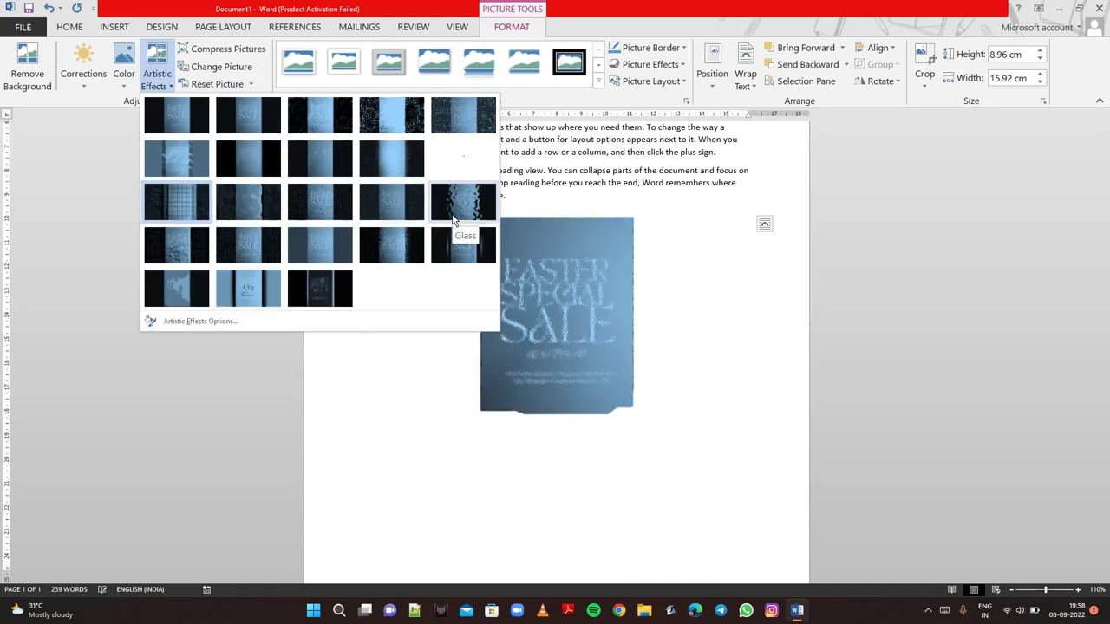
pyautogui.click(453, 221)
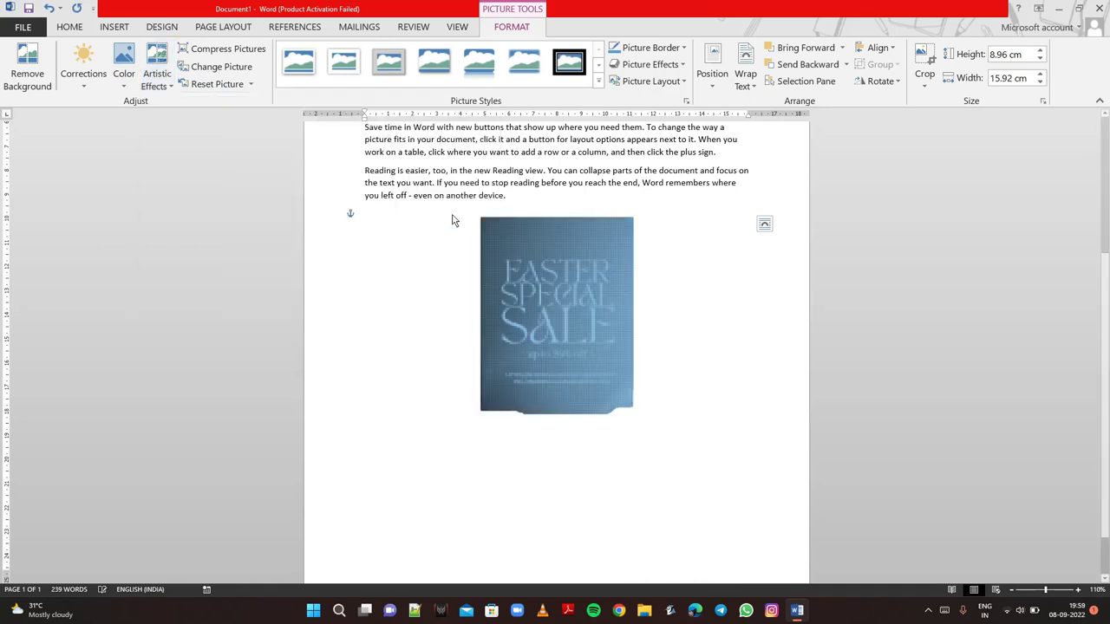
# Step: Check Compress Pictures without compressing, then bring up the Insert Pictures window to replace the poster
pyautogui.click(257, 52)
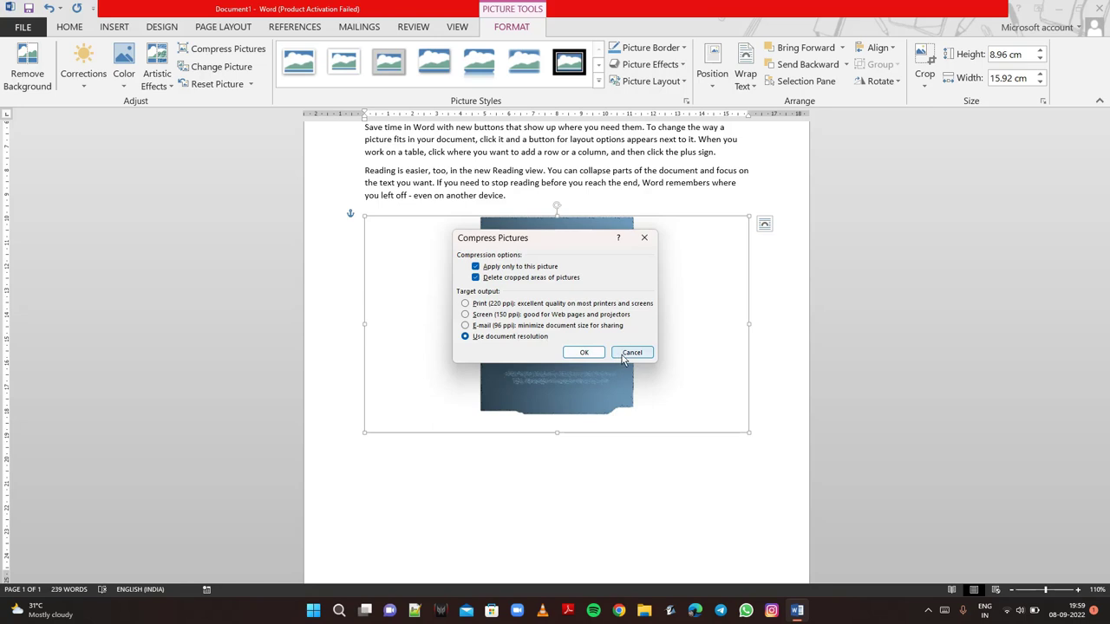
pyautogui.click(631, 353)
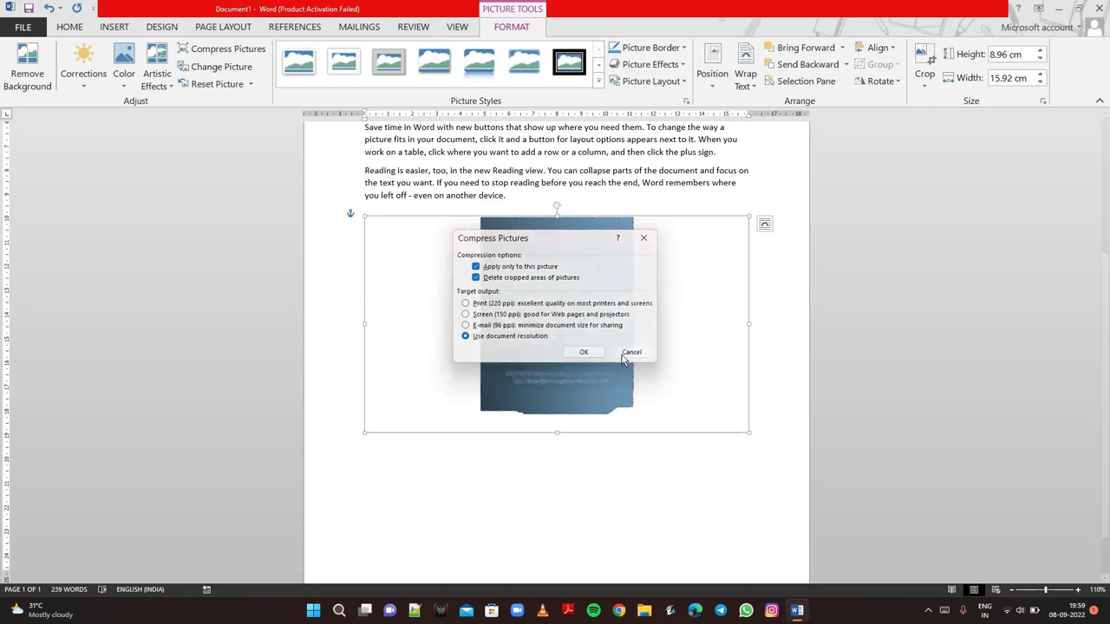
pyautogui.click(216, 70)
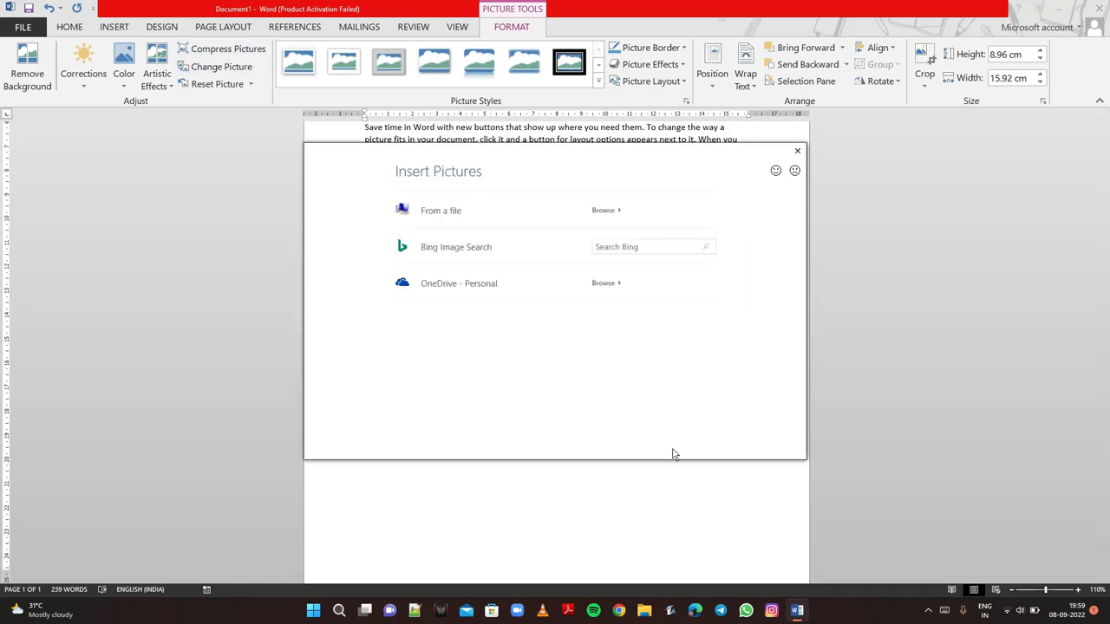
pyautogui.click(797, 152)
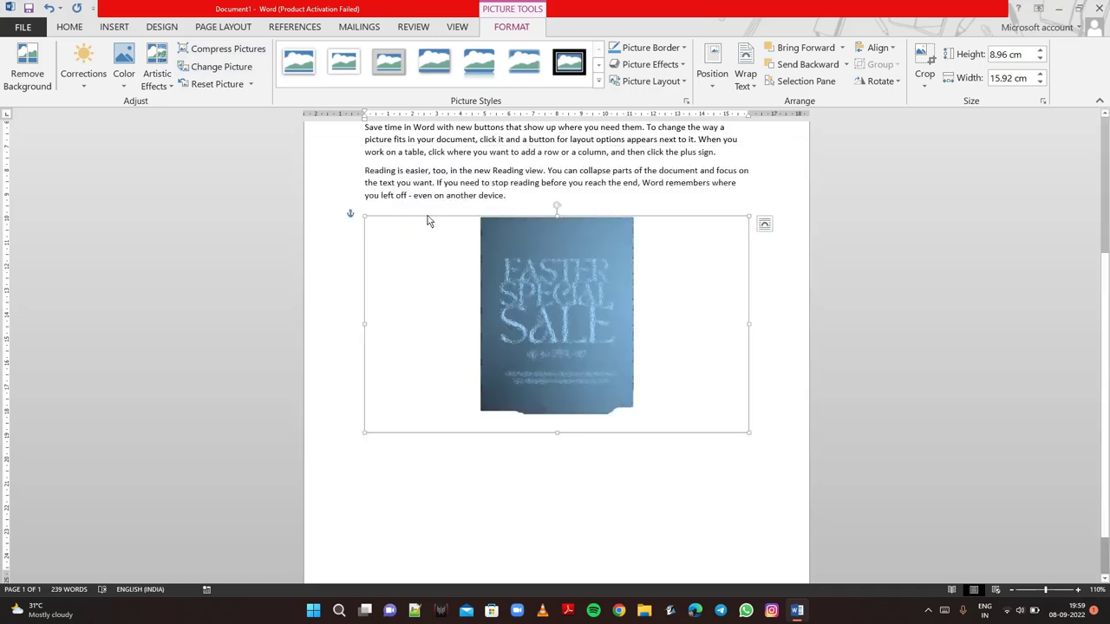
pyautogui.click(208, 67)
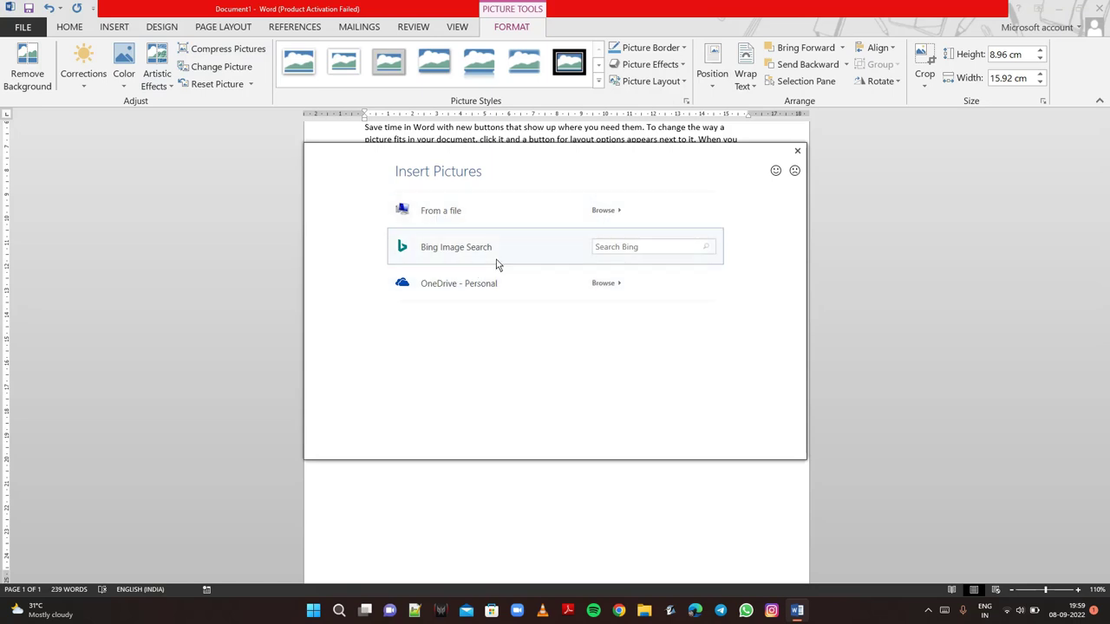
# Step: Replace the poster with a silver laptop photo found by a Bing image search for laptops
pyautogui.click(624, 250)
pyautogui.click(707, 251)
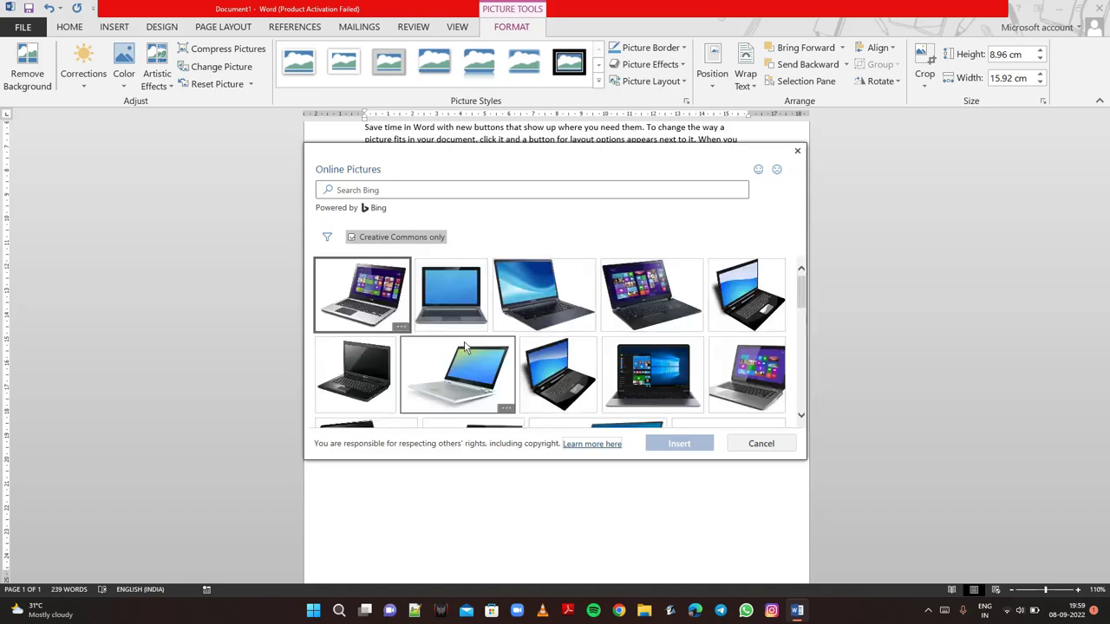
pyautogui.scroll(-1, 465, 347)
pyautogui.scroll(1, 465, 347)
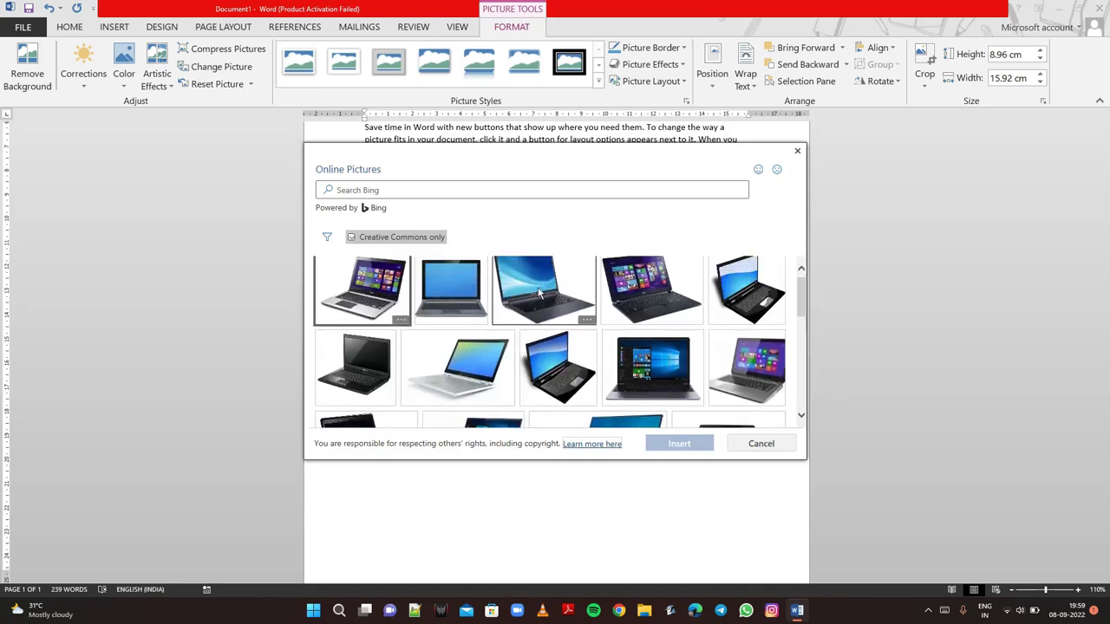
pyautogui.click(723, 365)
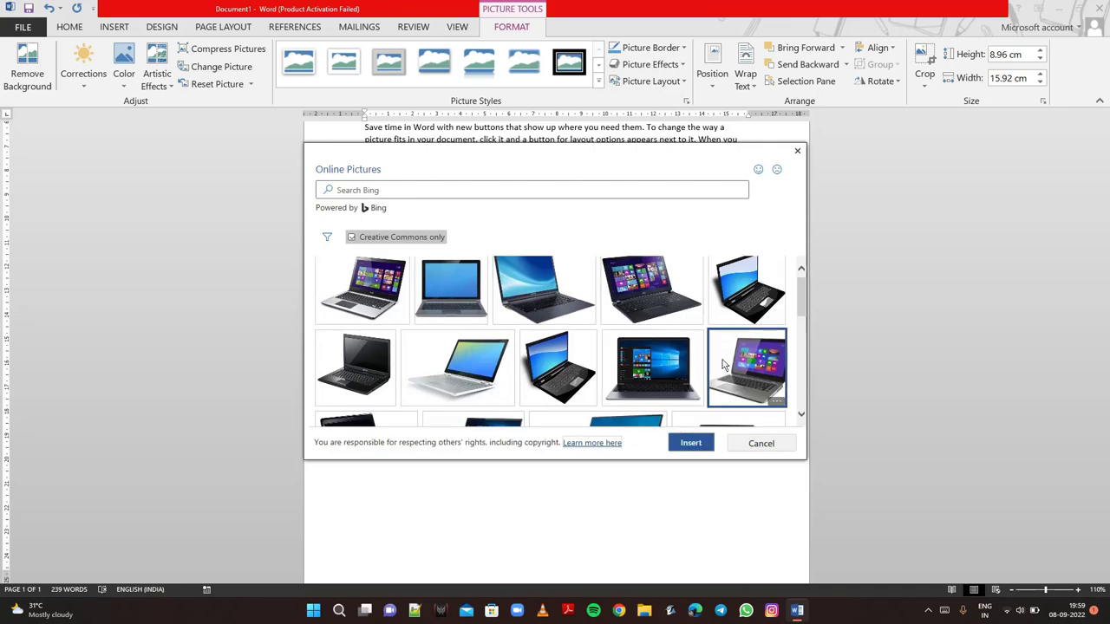
pyautogui.click(691, 443)
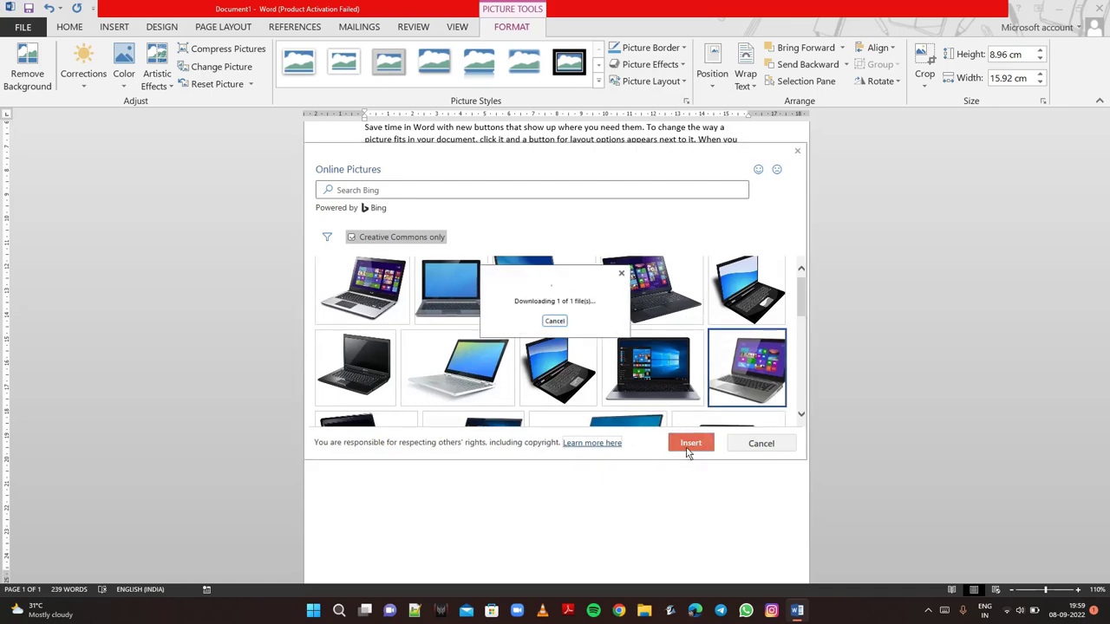
pyautogui.click(554, 321)
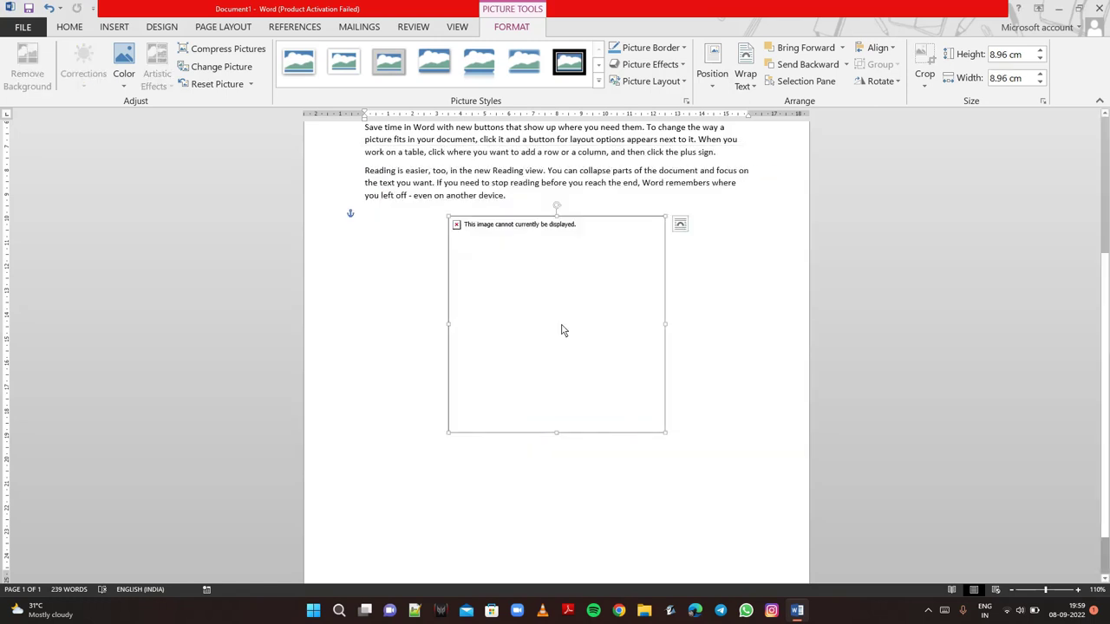
pyautogui.rightClick(562, 330)
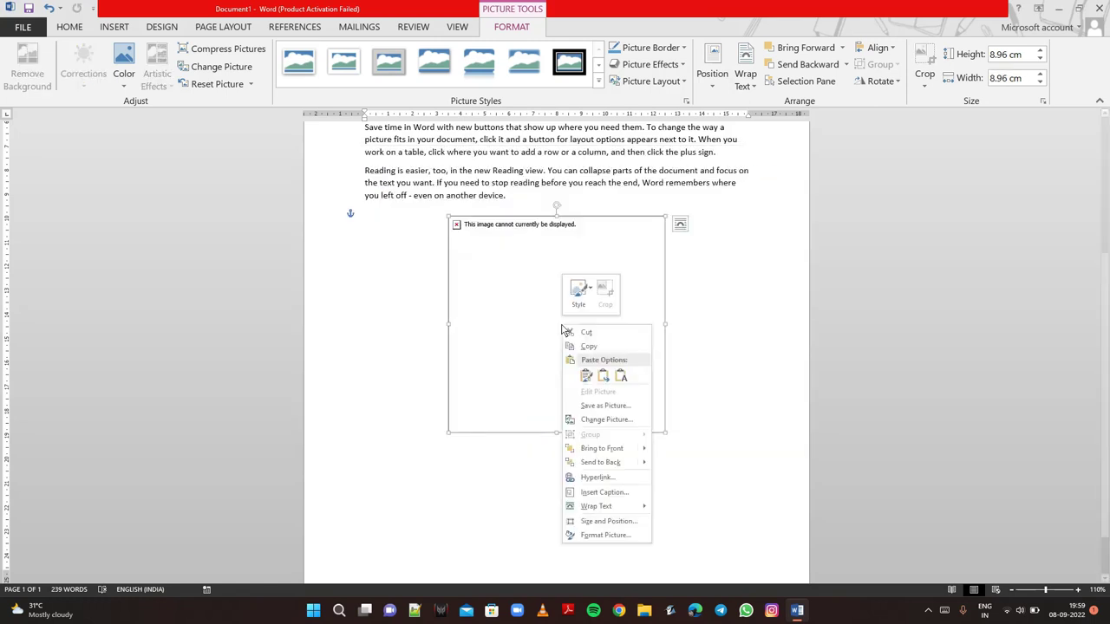
pyautogui.click(491, 348)
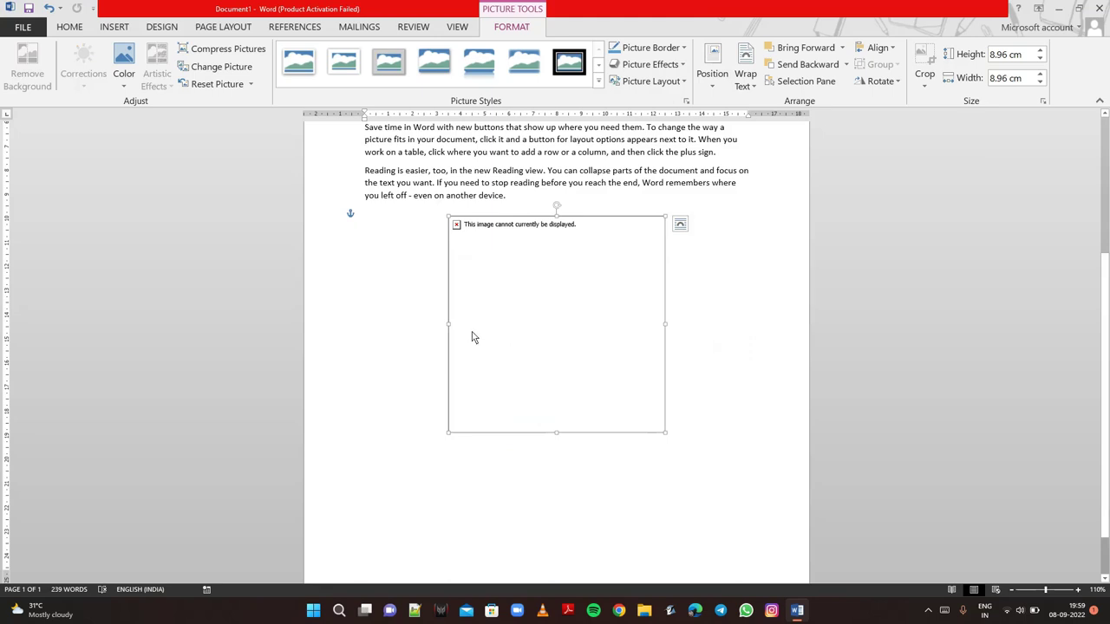
# Step: Replace the broken placeholder with the file 2020-04-06 (5).png from the computer
pyautogui.click(218, 67)
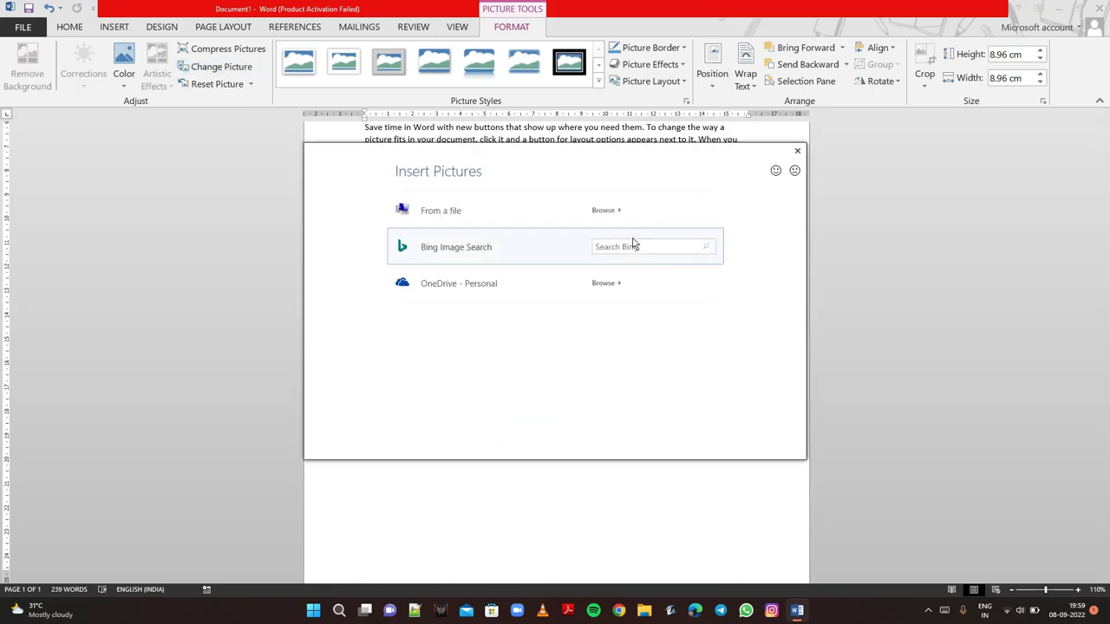
pyautogui.click(613, 214)
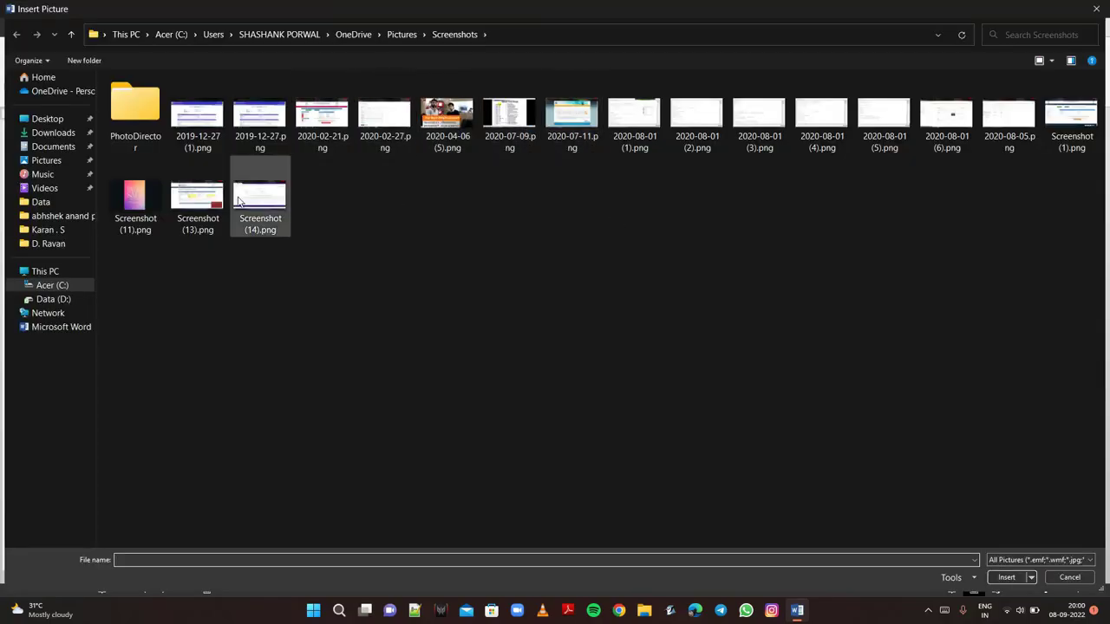
pyautogui.click(444, 125)
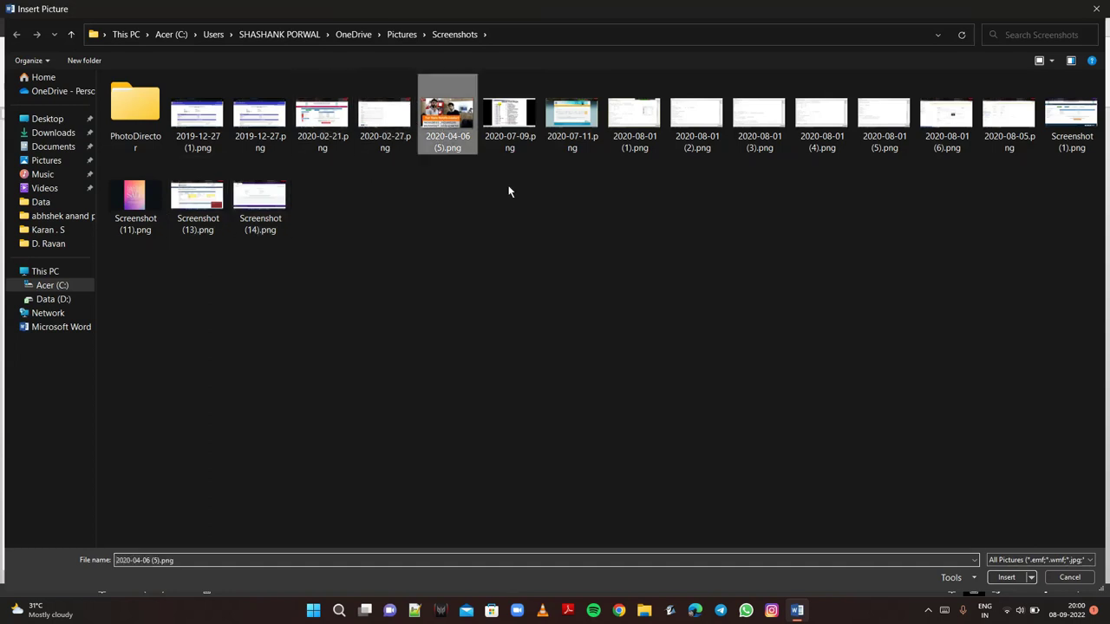
pyautogui.click(1005, 578)
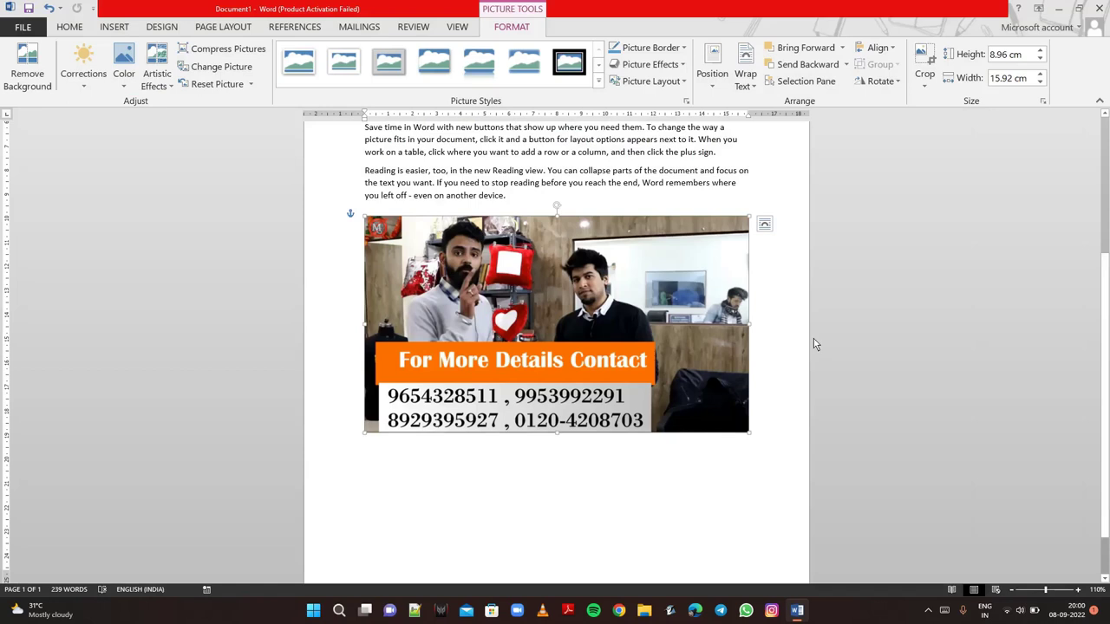
# Step: Give the contact photo the thick black Simple Frame picture style
pyautogui.rightClick(592, 297)
pyautogui.click(538, 296)
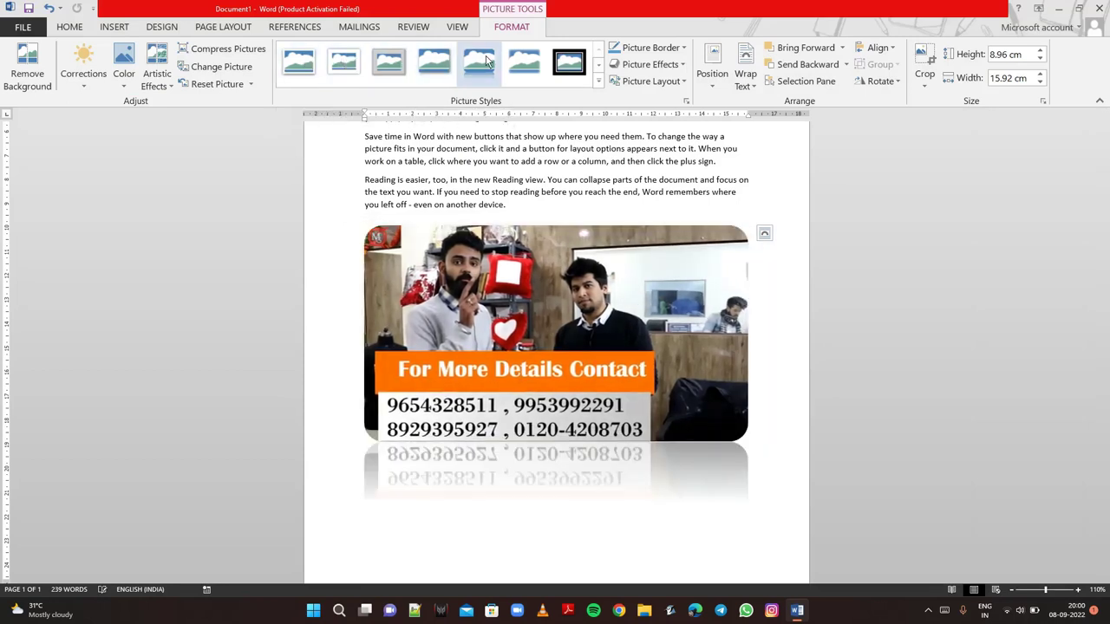
pyautogui.click(559, 76)
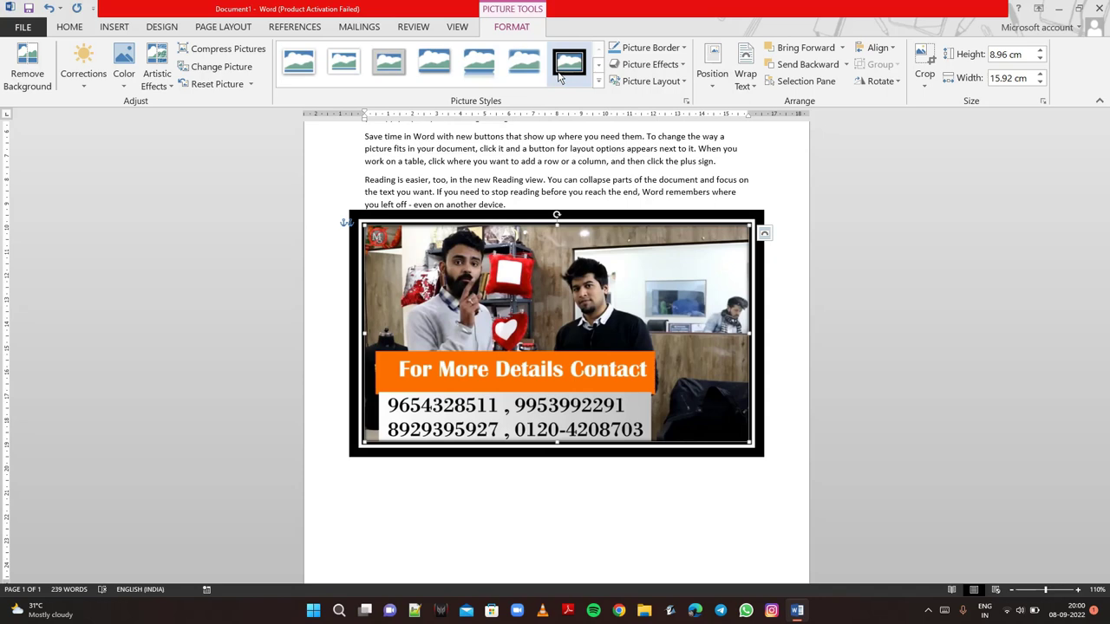
# Step: Set the picture border to black, then red, and open More Outline Colors
pyautogui.click(664, 48)
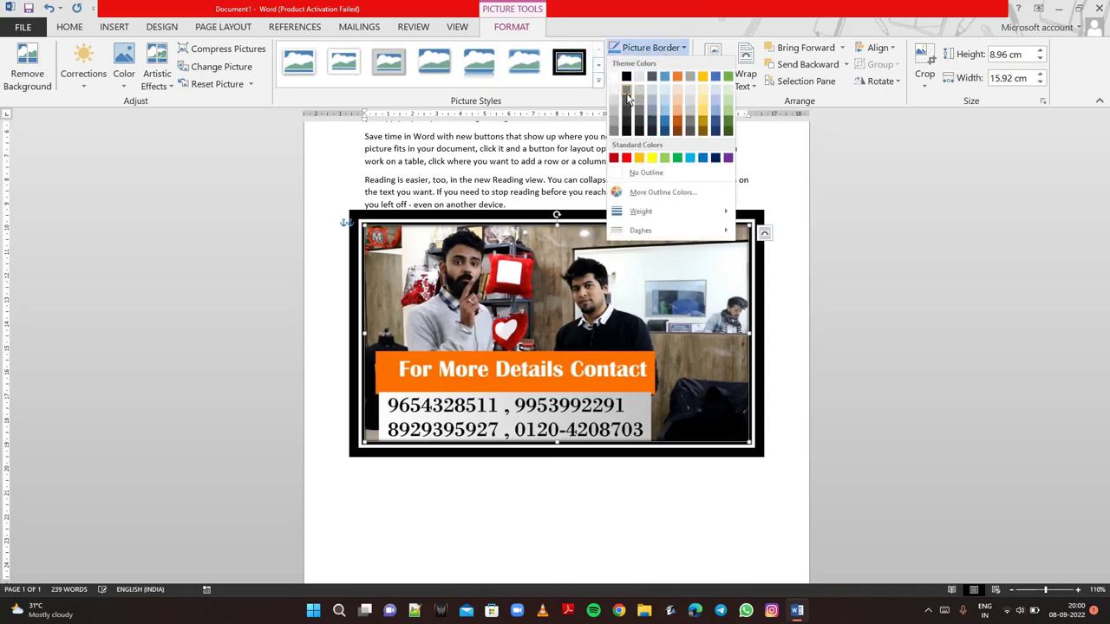
pyautogui.click(628, 78)
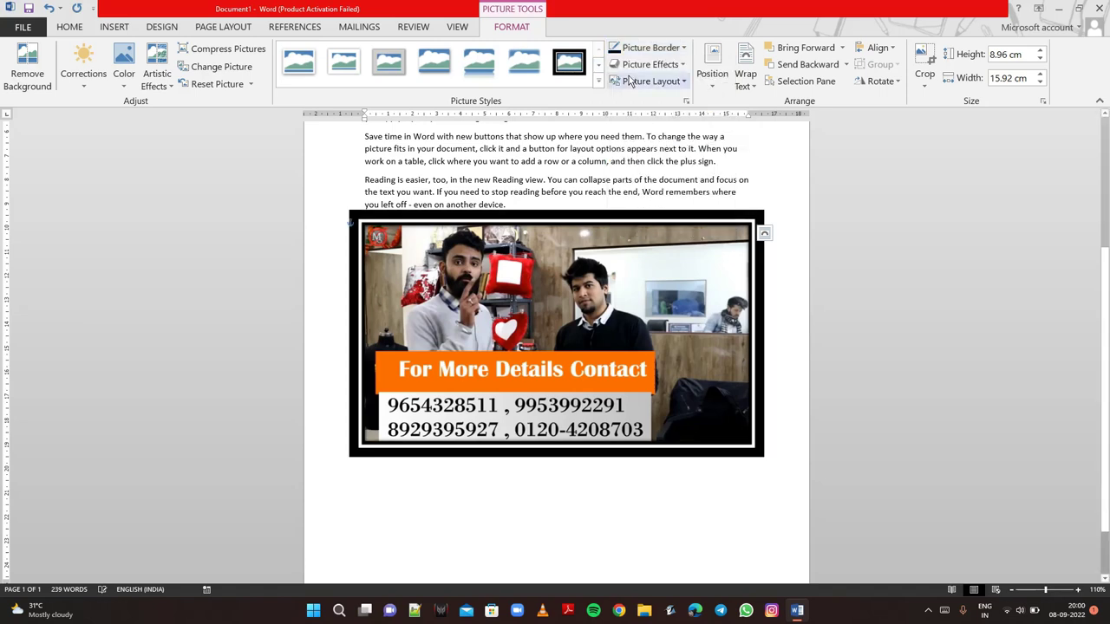
pyautogui.click(650, 47)
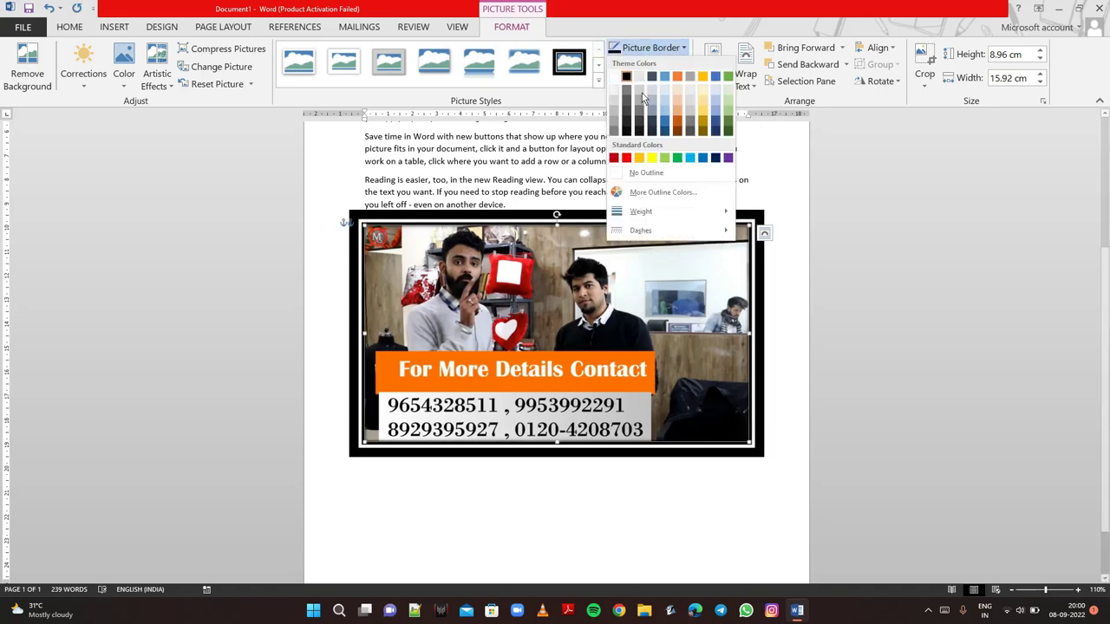
pyautogui.click(627, 158)
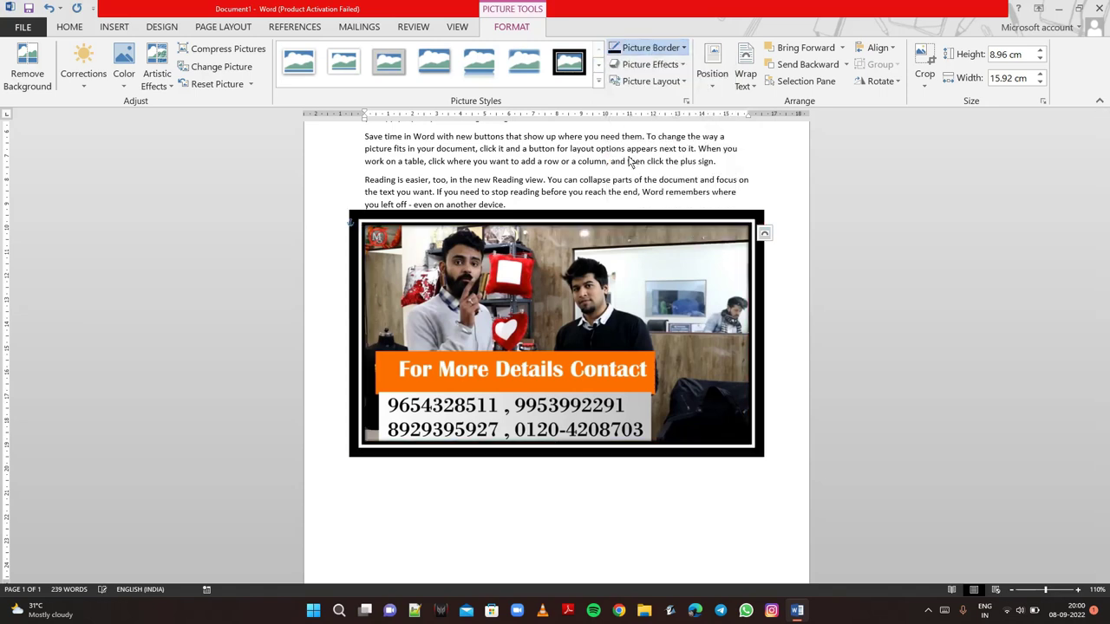
pyautogui.click(650, 48)
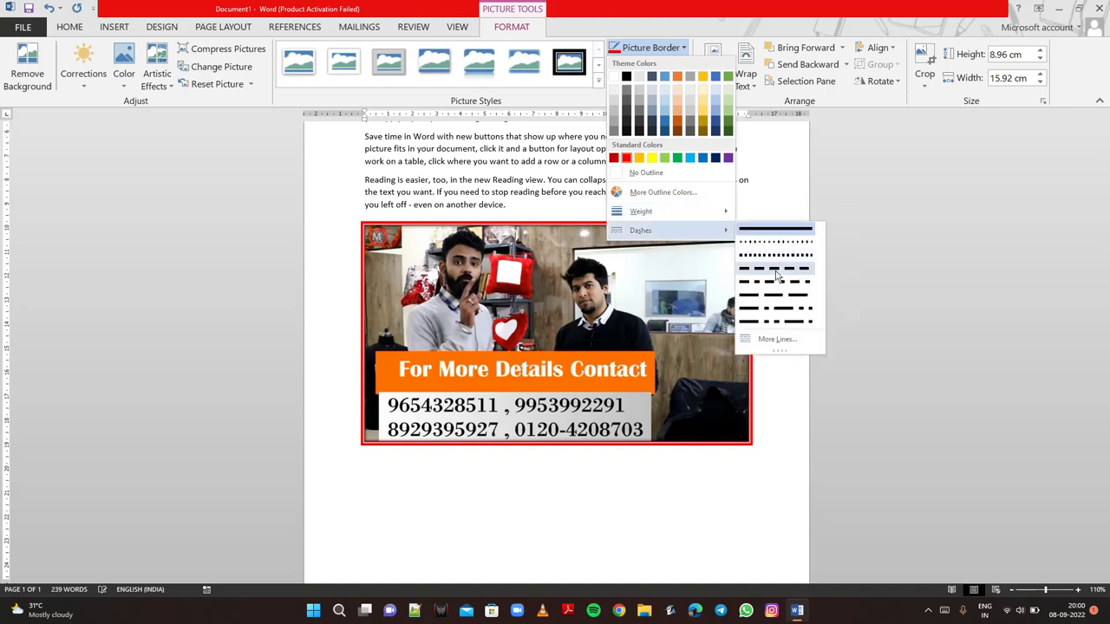
pyautogui.moveTo(640, 230)
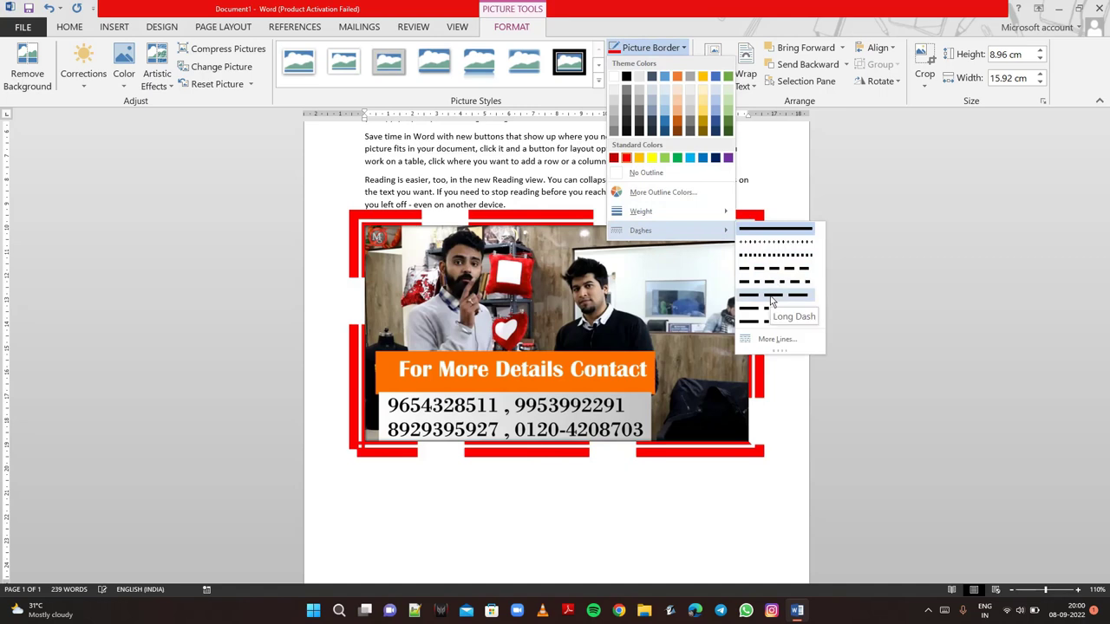
pyautogui.click(712, 301)
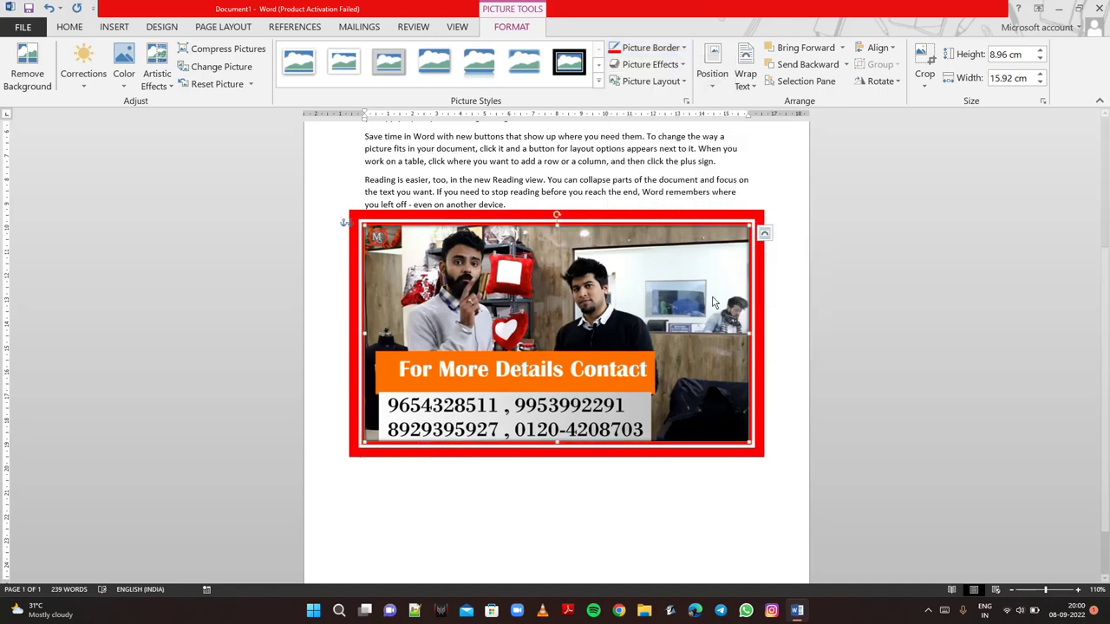
pyautogui.click(652, 51)
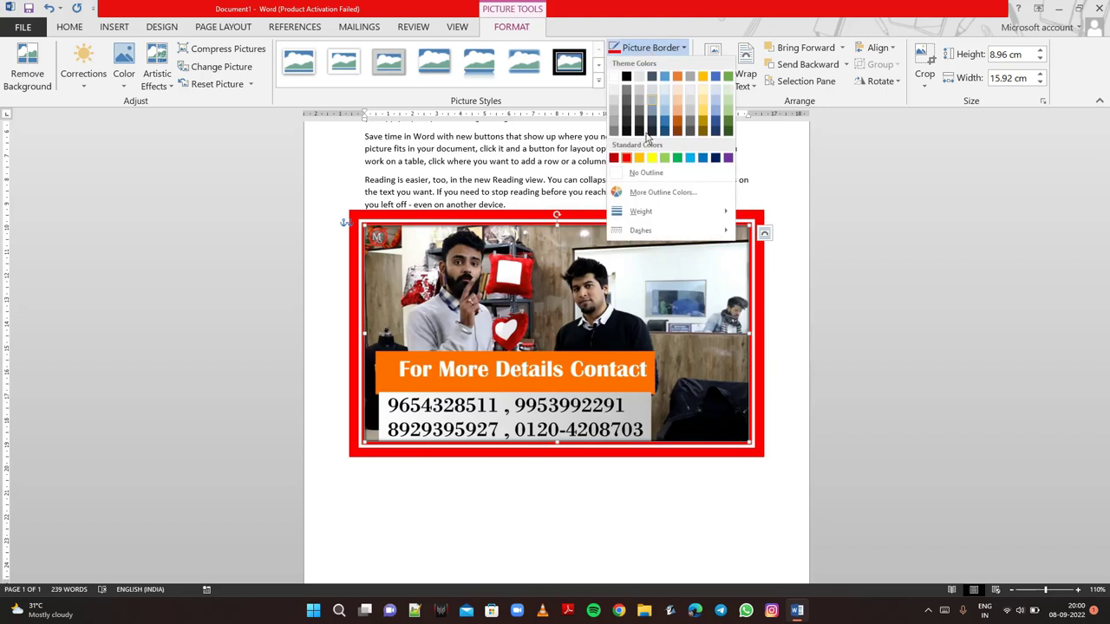
pyautogui.click(640, 197)
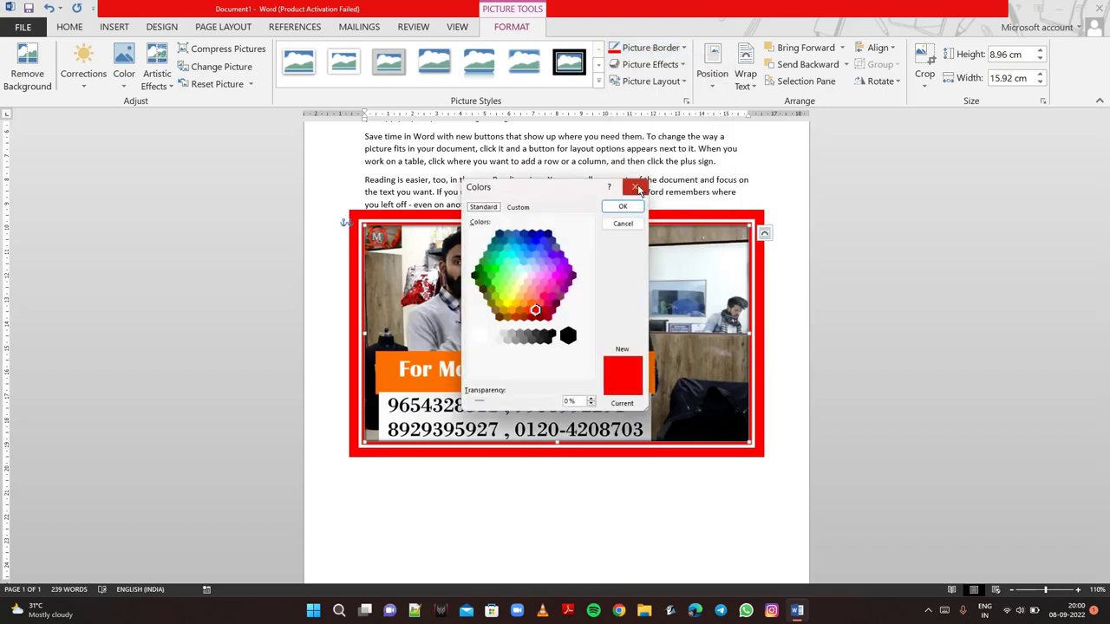
# Step: Close the Colors dialog and tilt the photo with a 3-D Preset effect
pyautogui.click(638, 188)
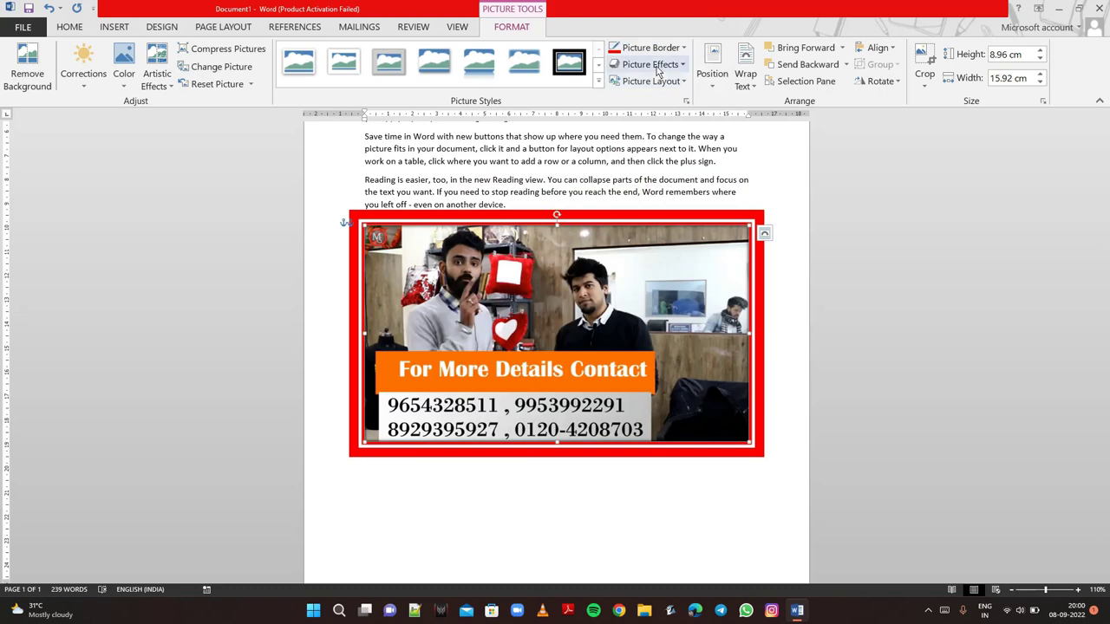
pyautogui.click(658, 66)
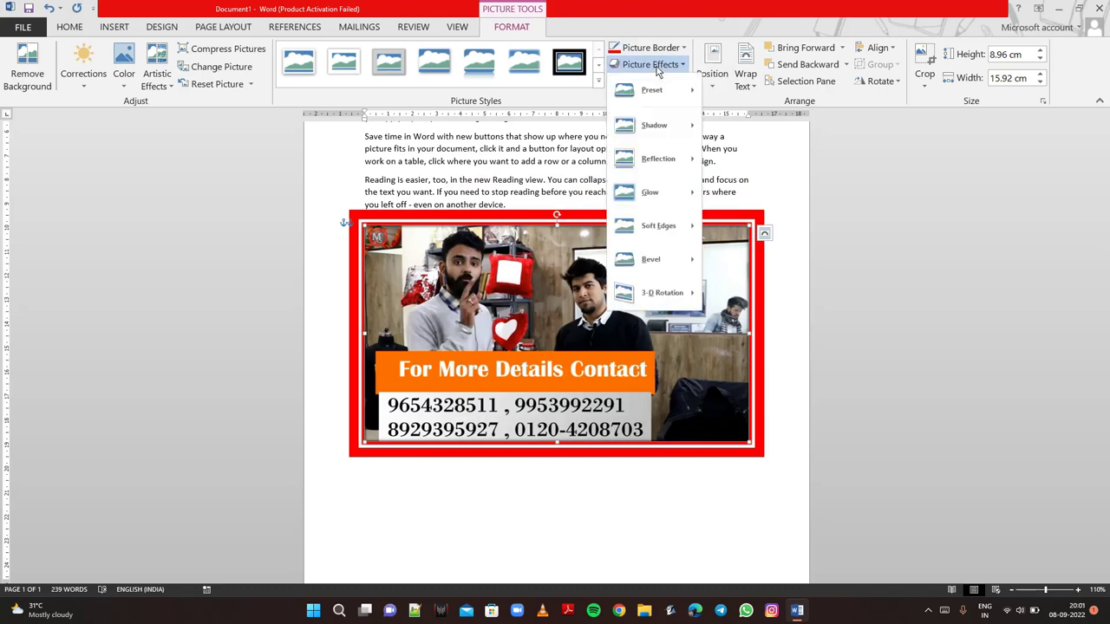
pyautogui.moveTo(651, 90)
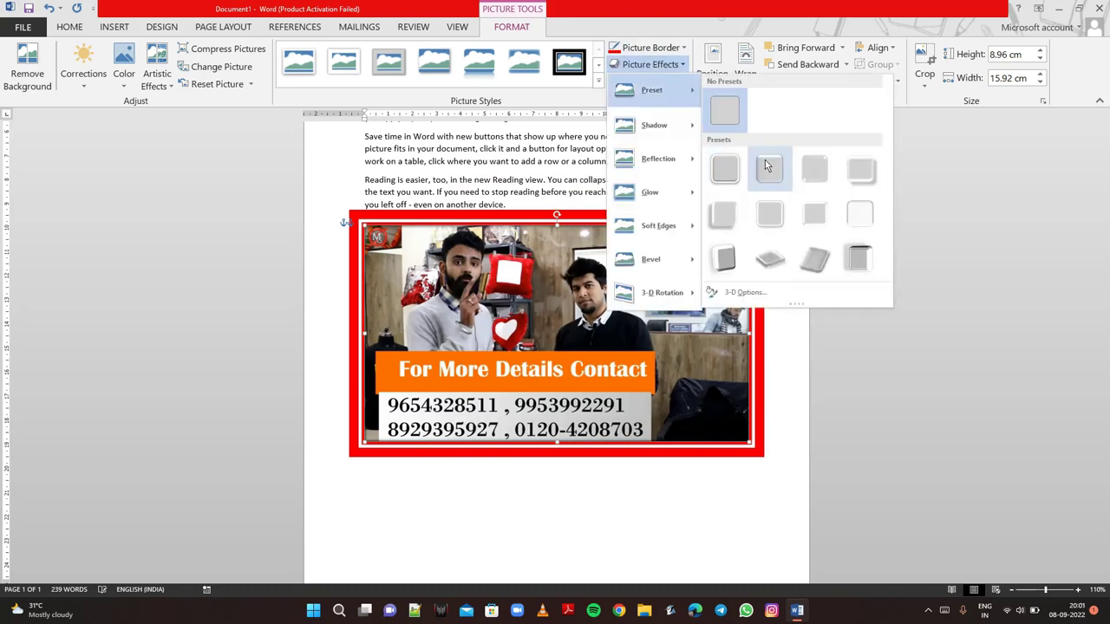
pyautogui.click(727, 255)
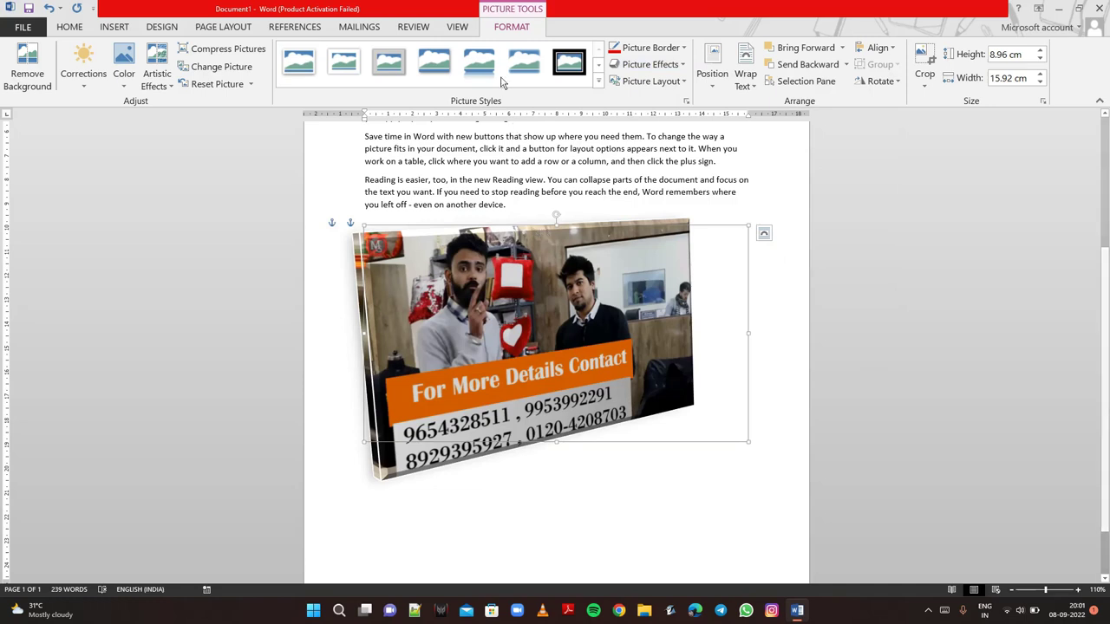
# Step: Add a perspective shadow, then undo the 3-D, shadow and red border changes
pyautogui.click(615, 66)
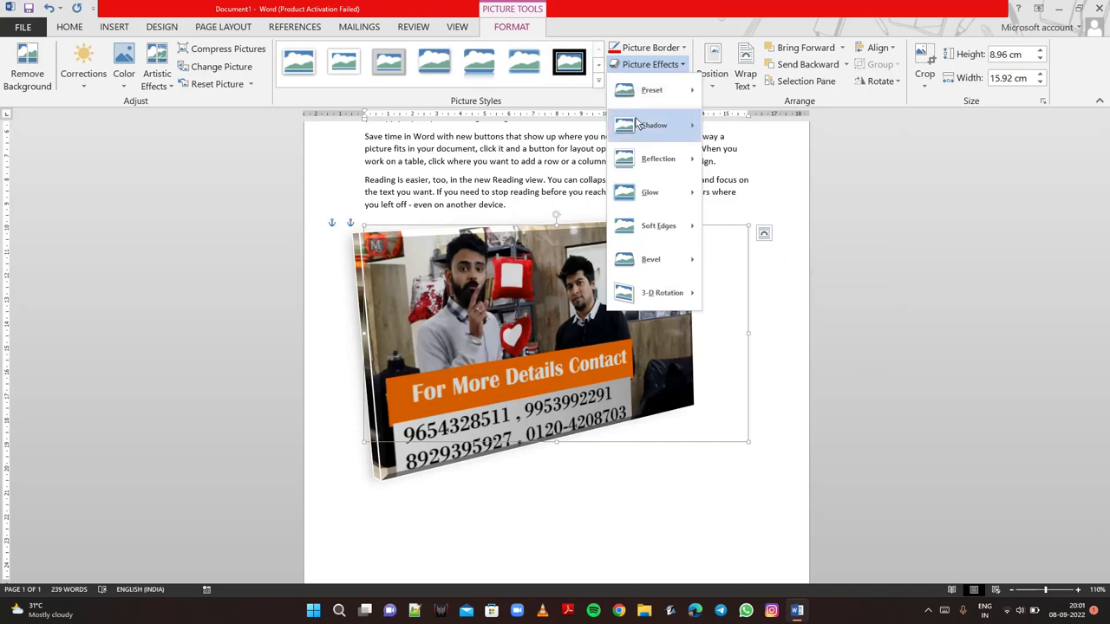
pyautogui.moveTo(654, 125)
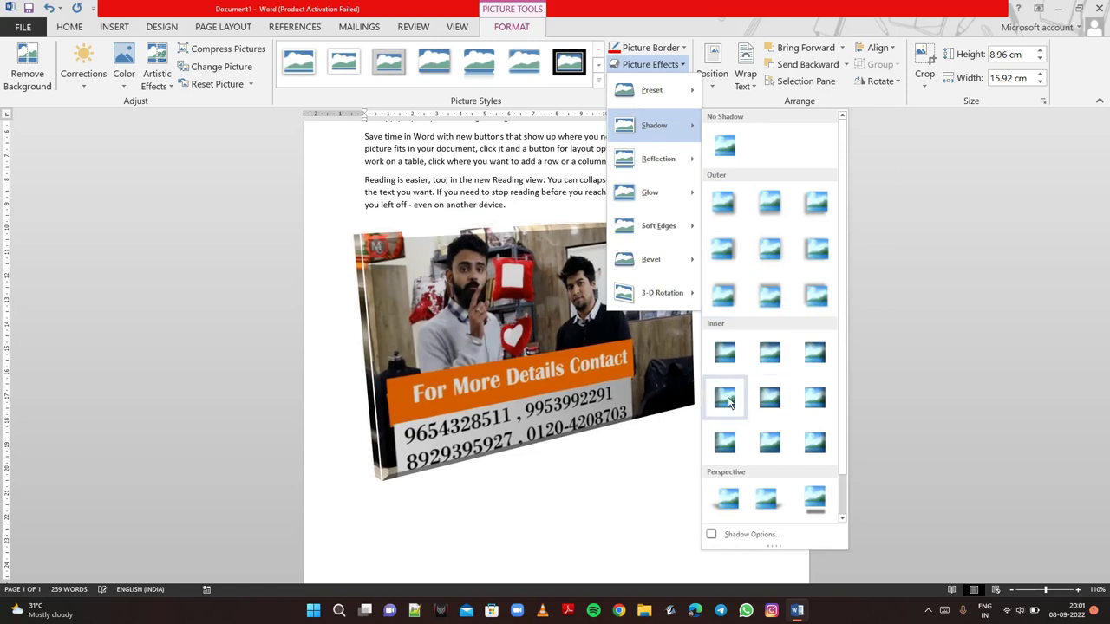
pyautogui.click(763, 499)
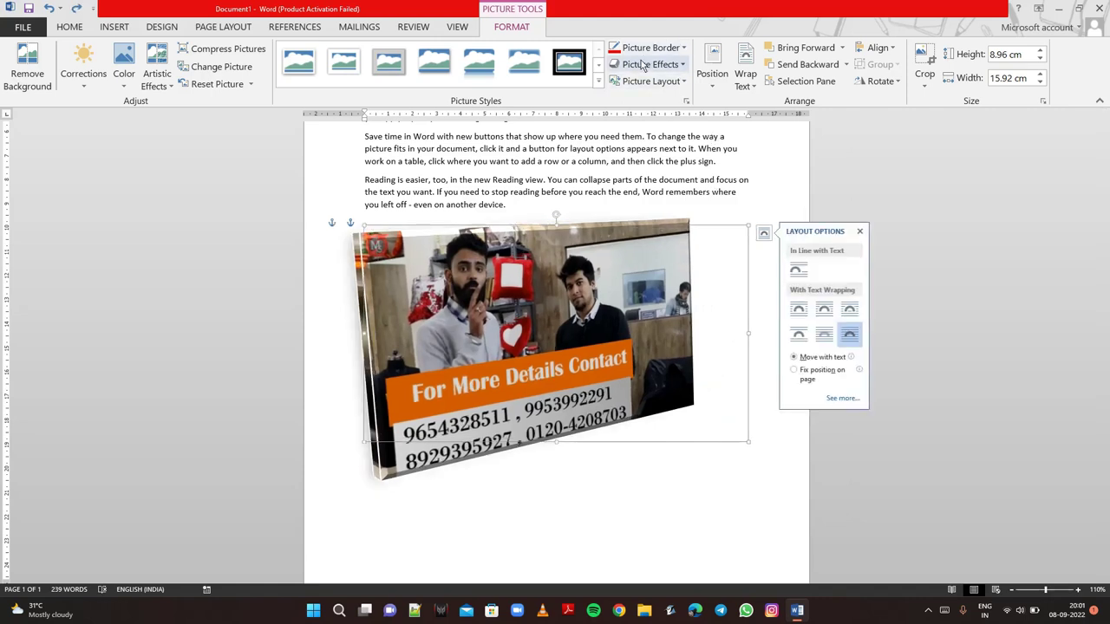
pyautogui.click(642, 66)
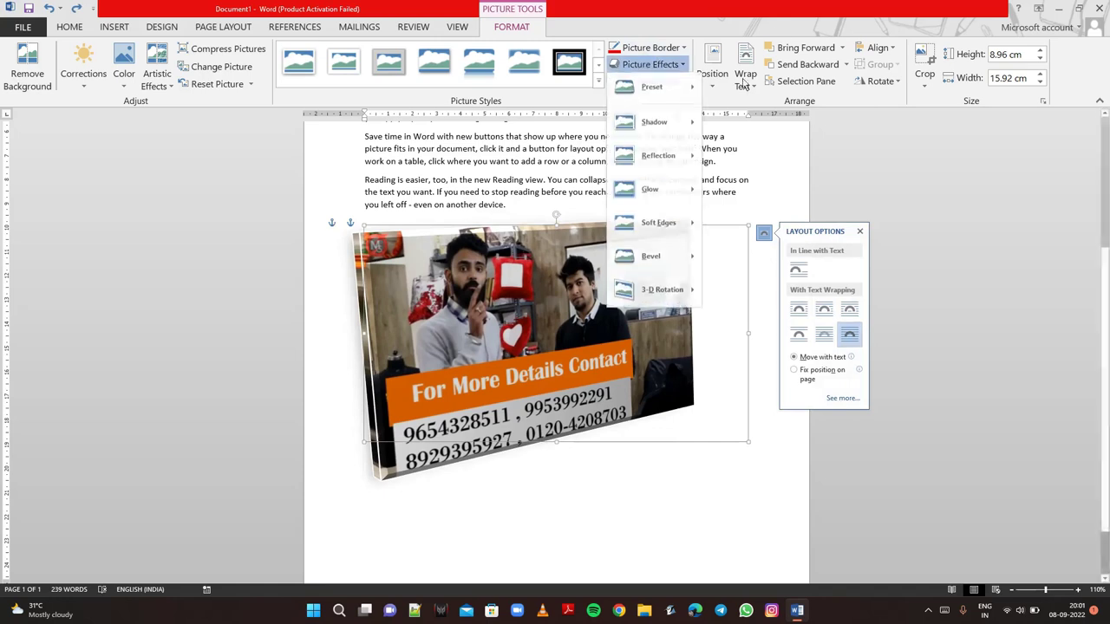
pyautogui.click(856, 234)
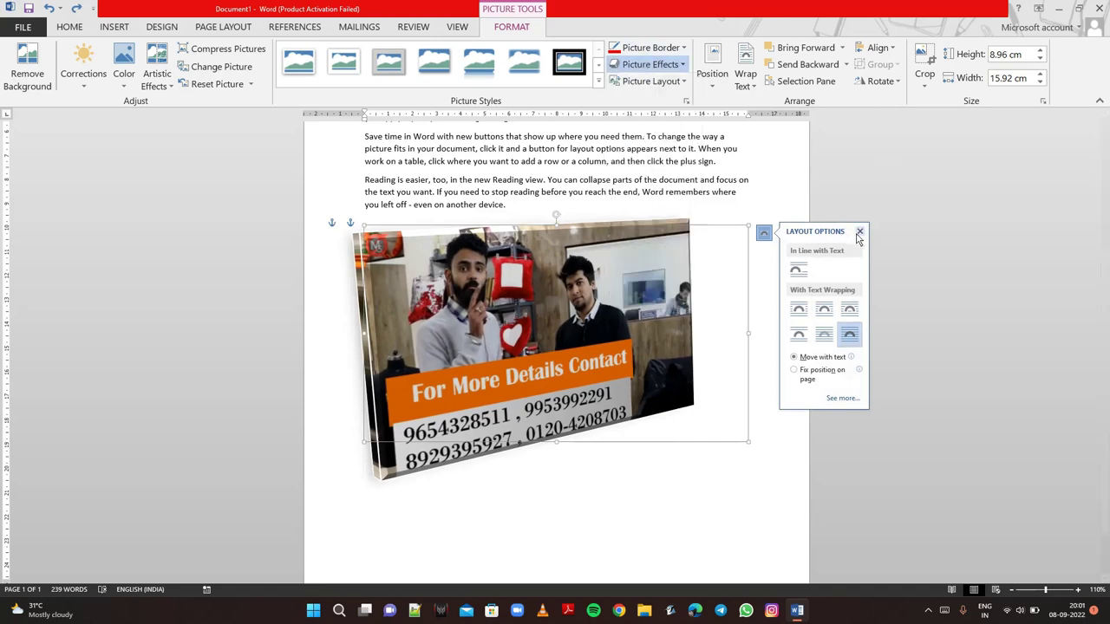
pyautogui.click(857, 234)
pyautogui.hotkey('ctrl', 'z')
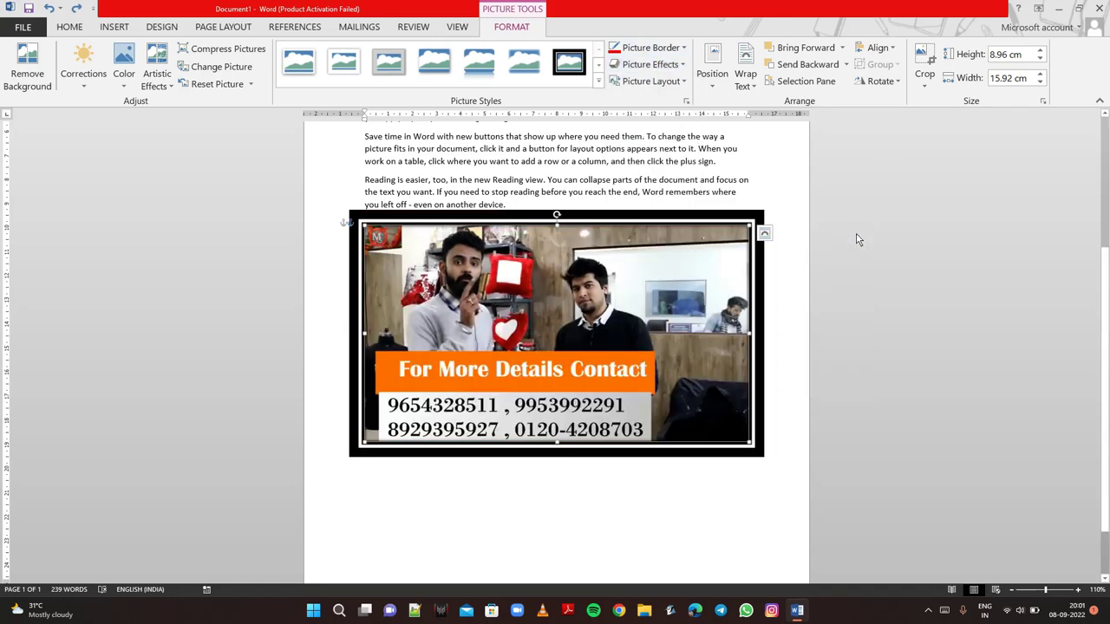
# Step: Add a reflection beneath the photo and an orange glow around it
pyautogui.click(650, 64)
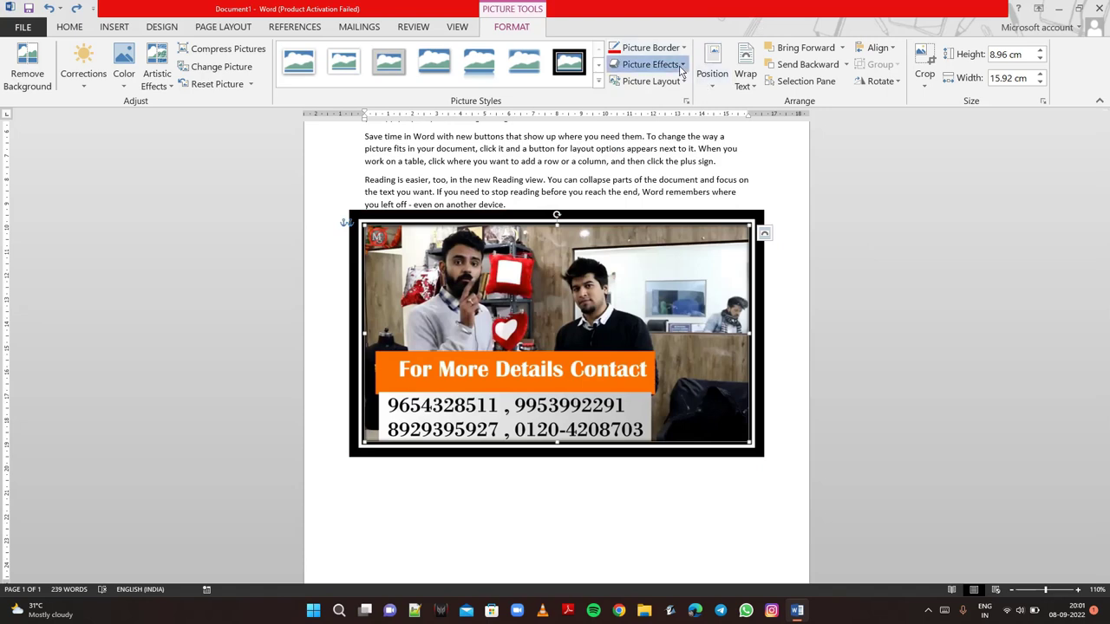
pyautogui.moveTo(657, 159)
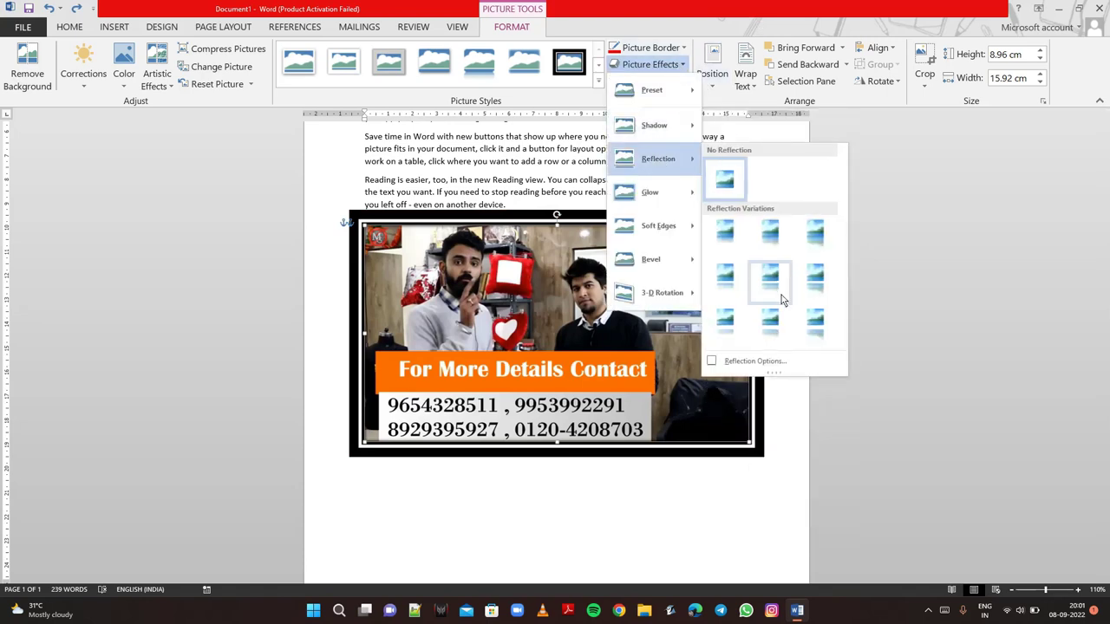
pyautogui.click(775, 289)
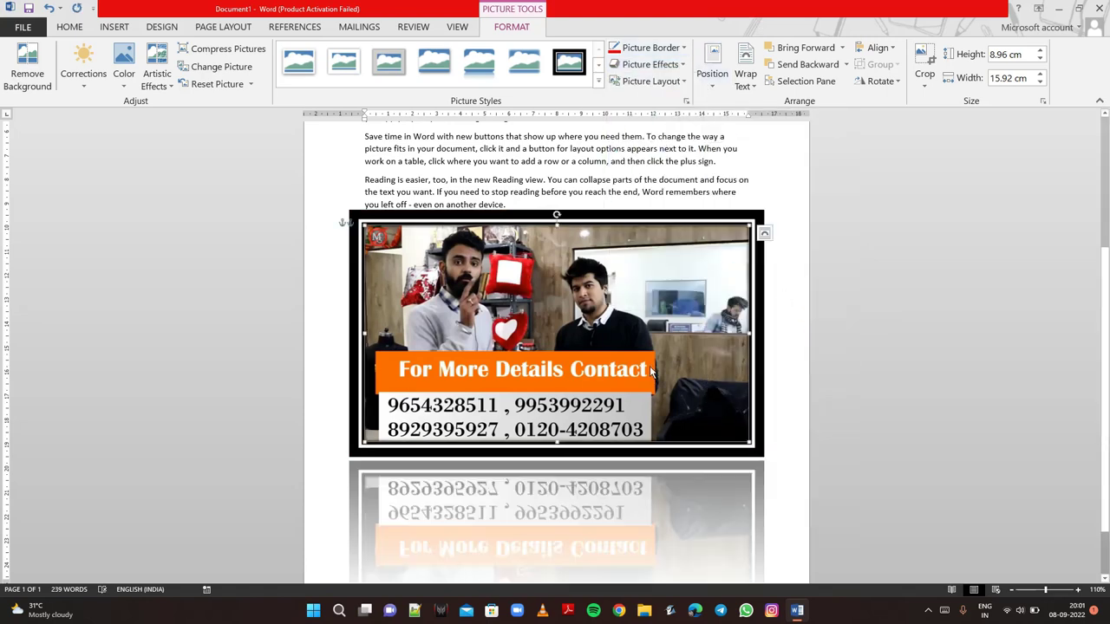
pyautogui.scroll(-2, 625, 265)
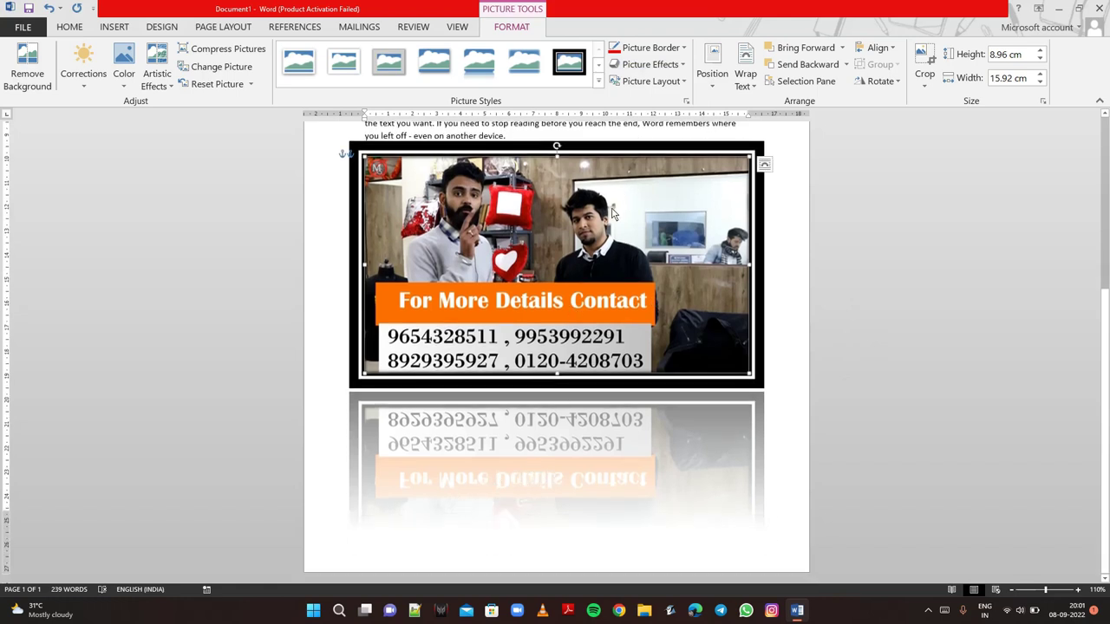
pyautogui.click(651, 64)
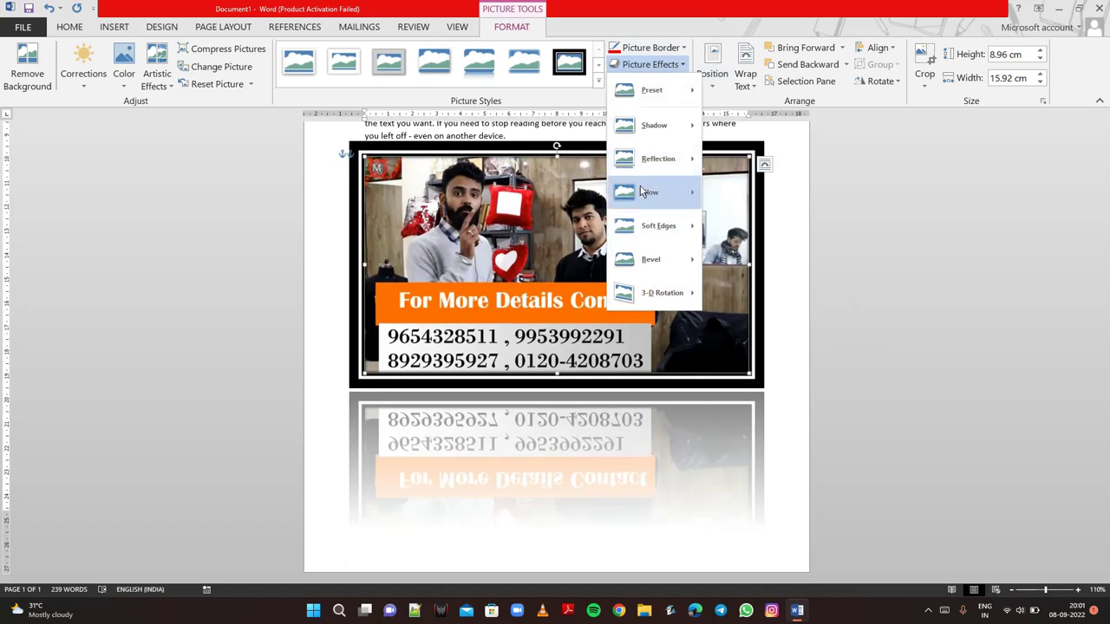
pyautogui.moveTo(652, 192)
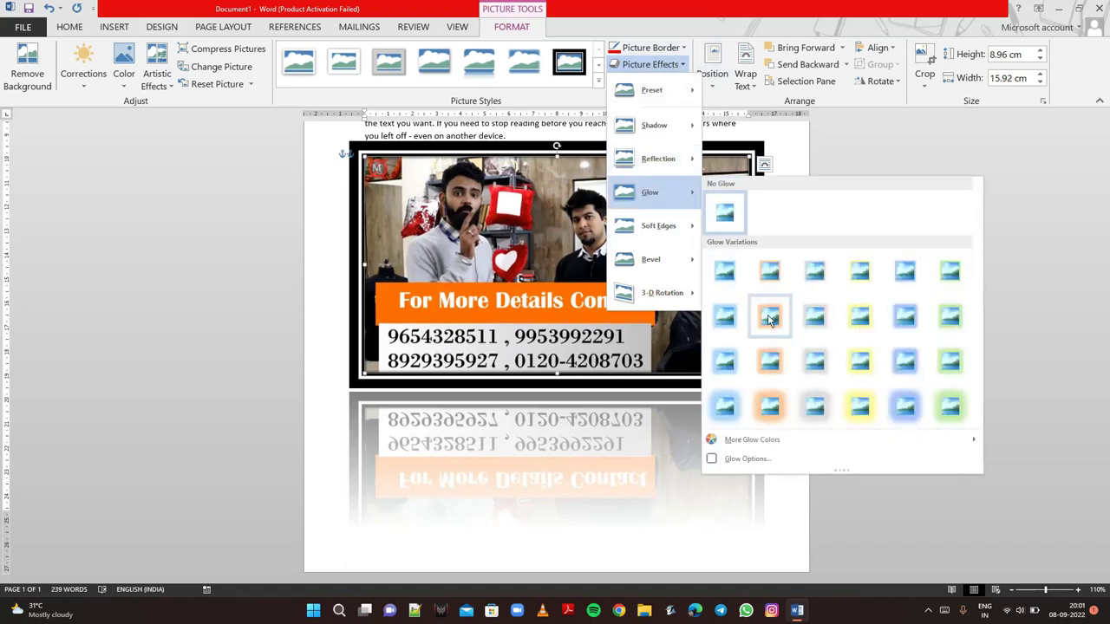
pyautogui.click(775, 361)
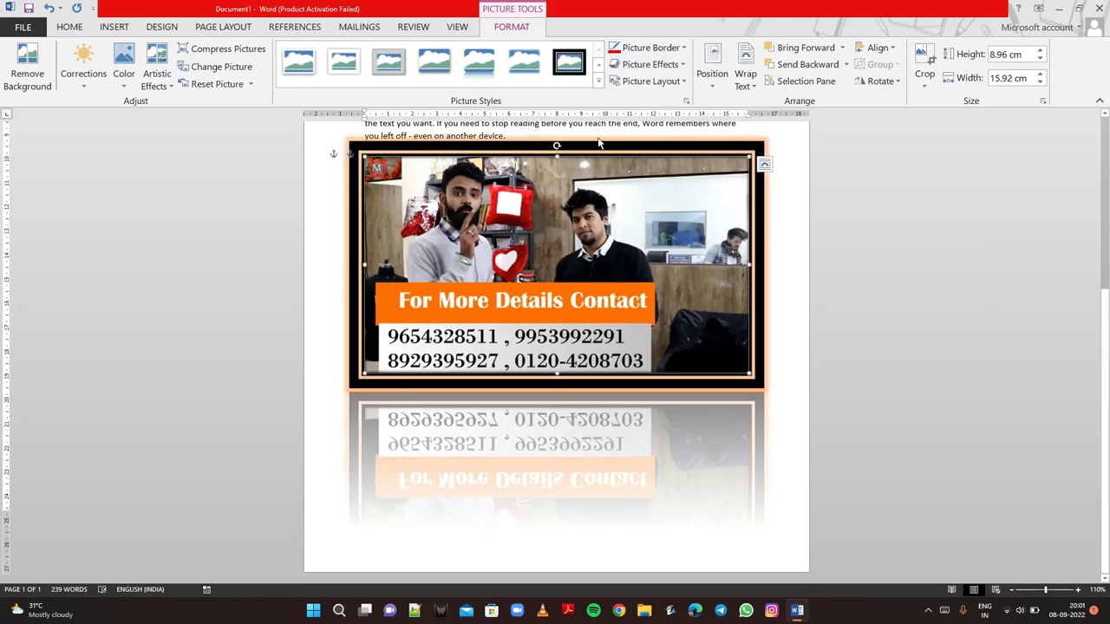
# Step: Try a bevel on the edges and preview 3-D Rotation without applying any rotation
pyautogui.click(674, 69)
pyautogui.moveTo(652, 259)
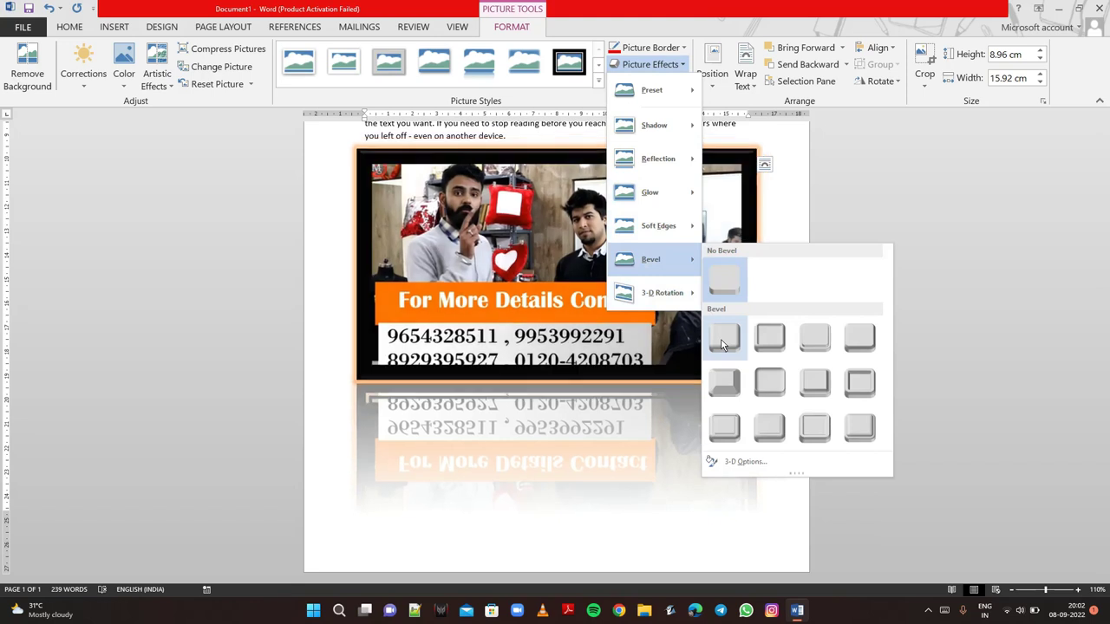
pyautogui.click(733, 431)
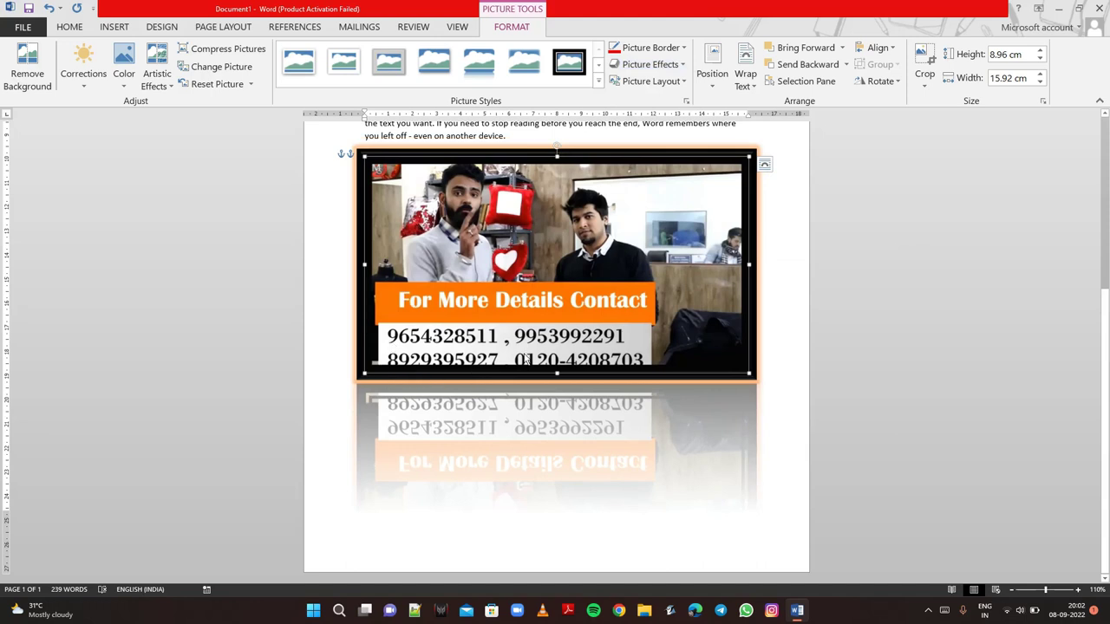
pyautogui.click(654, 67)
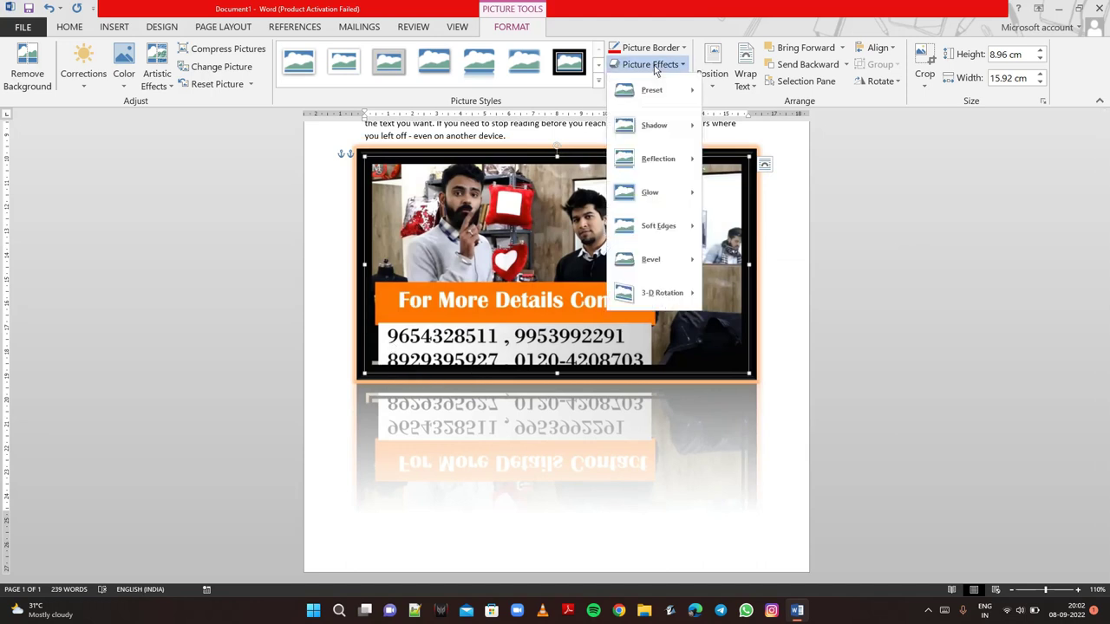
pyautogui.moveTo(662, 292)
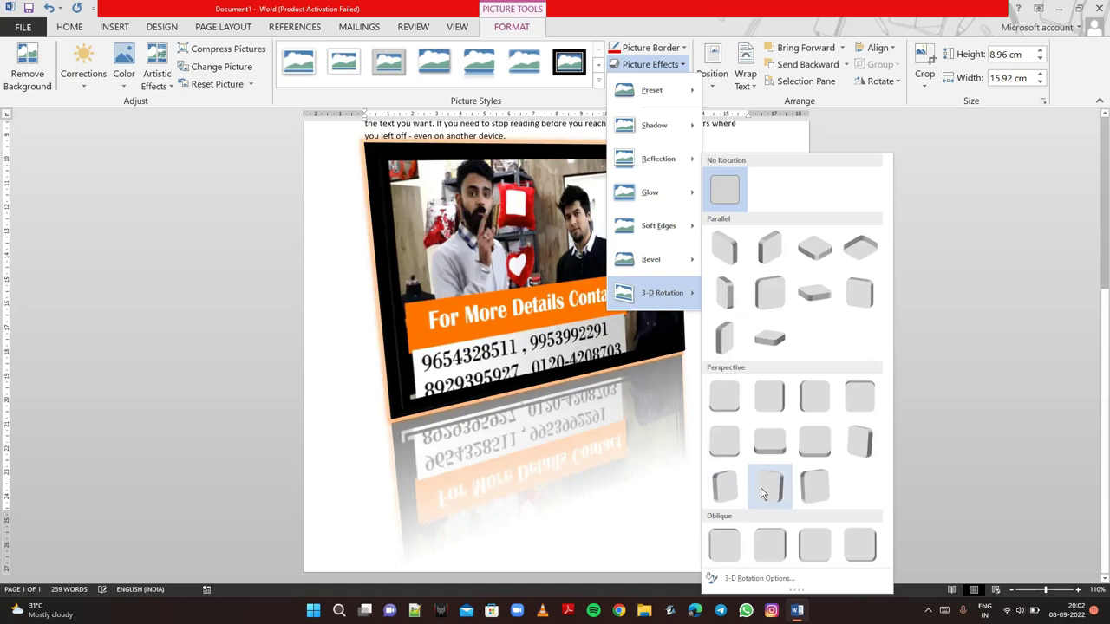
pyautogui.click(620, 498)
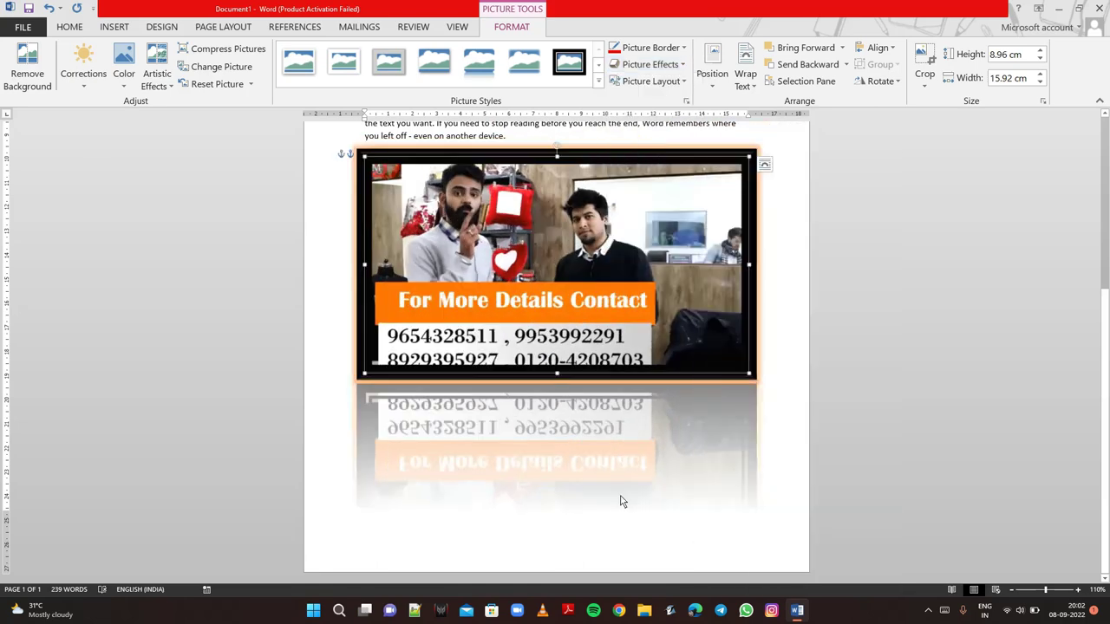
pyautogui.click(682, 82)
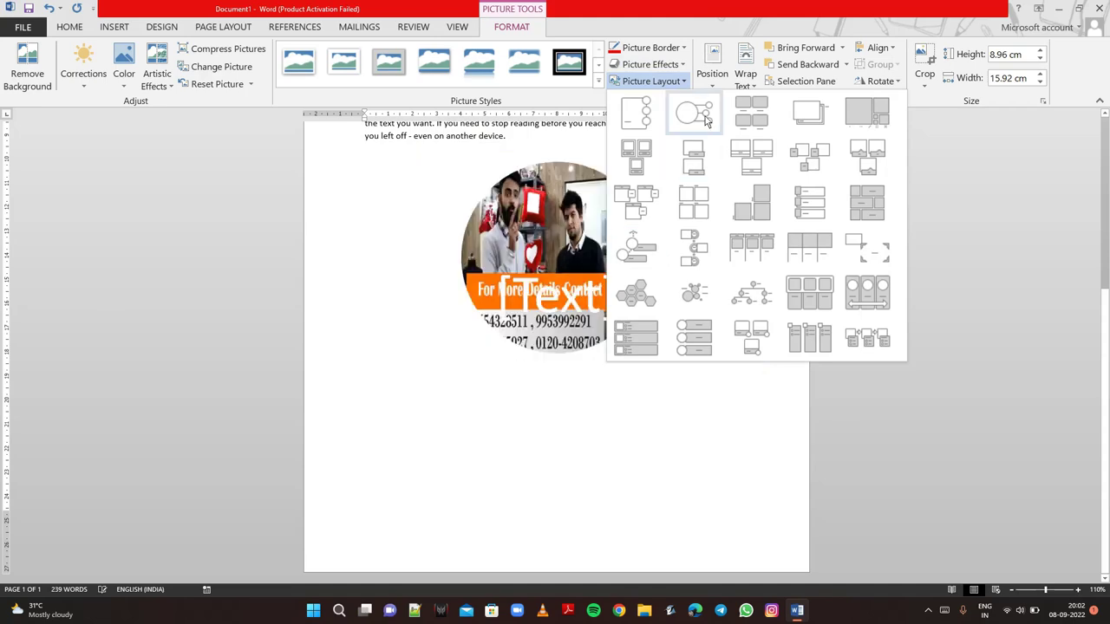
pyautogui.press('Escape')
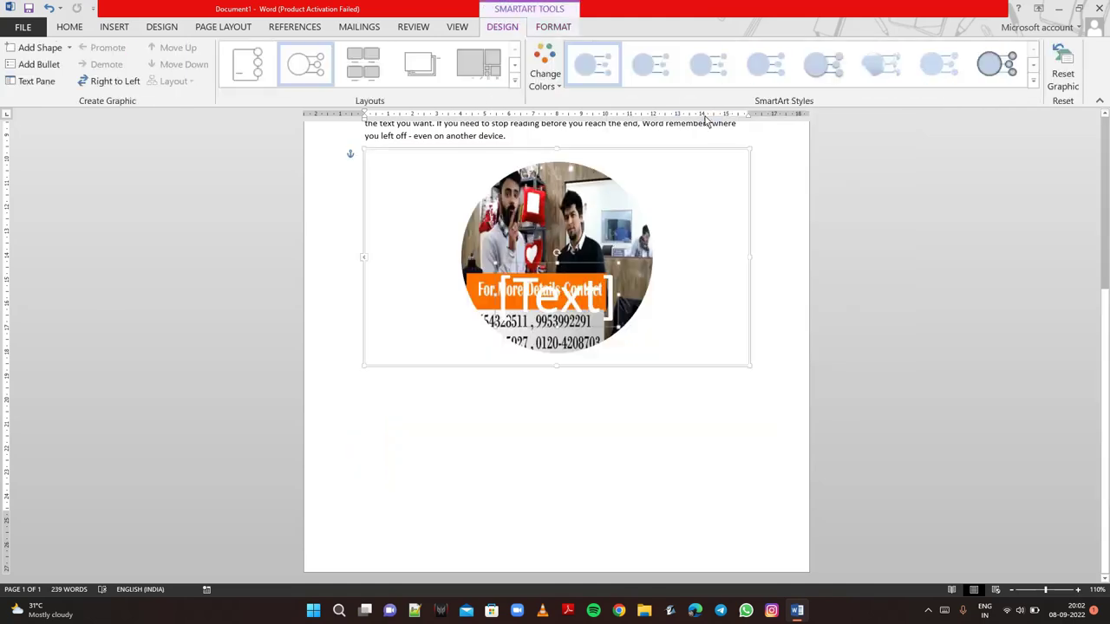
pyautogui.click(544, 74)
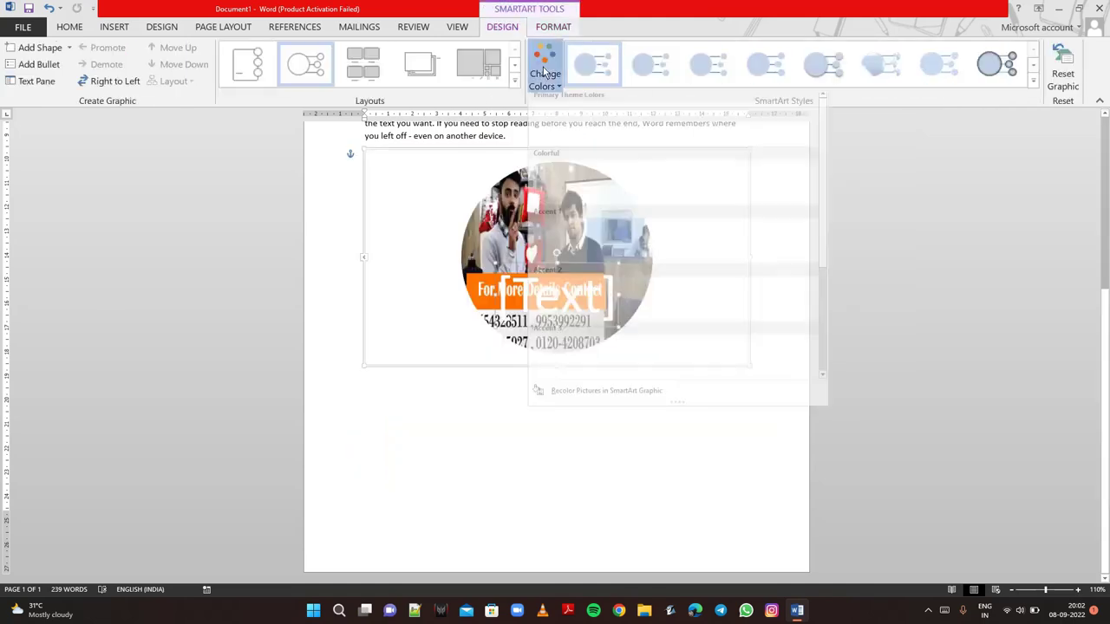
pyautogui.click(556, 188)
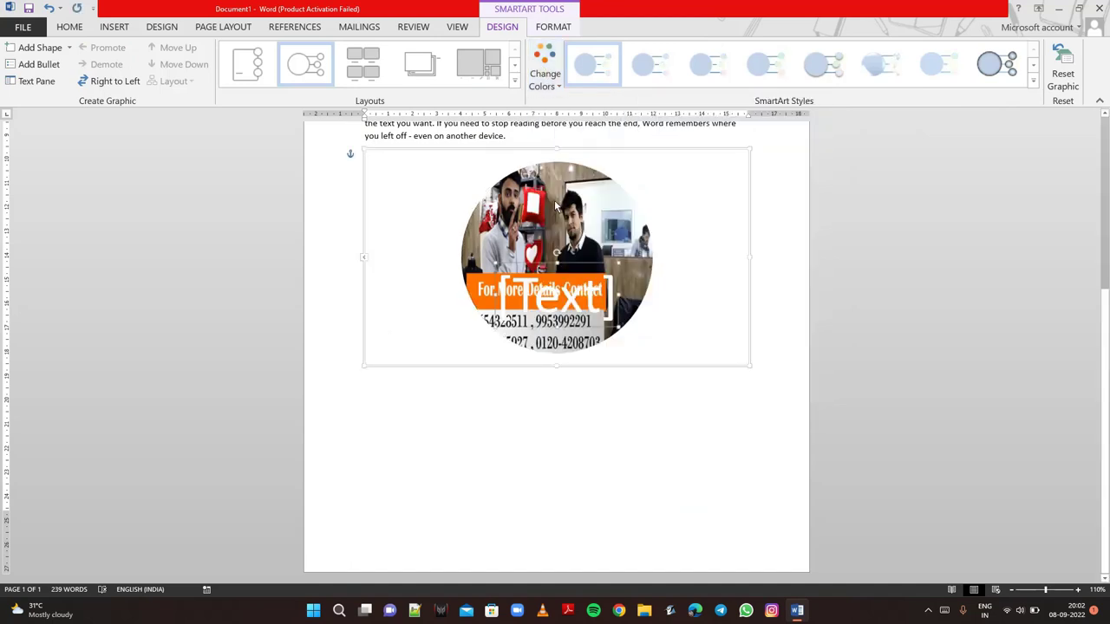
pyautogui.write('zz')
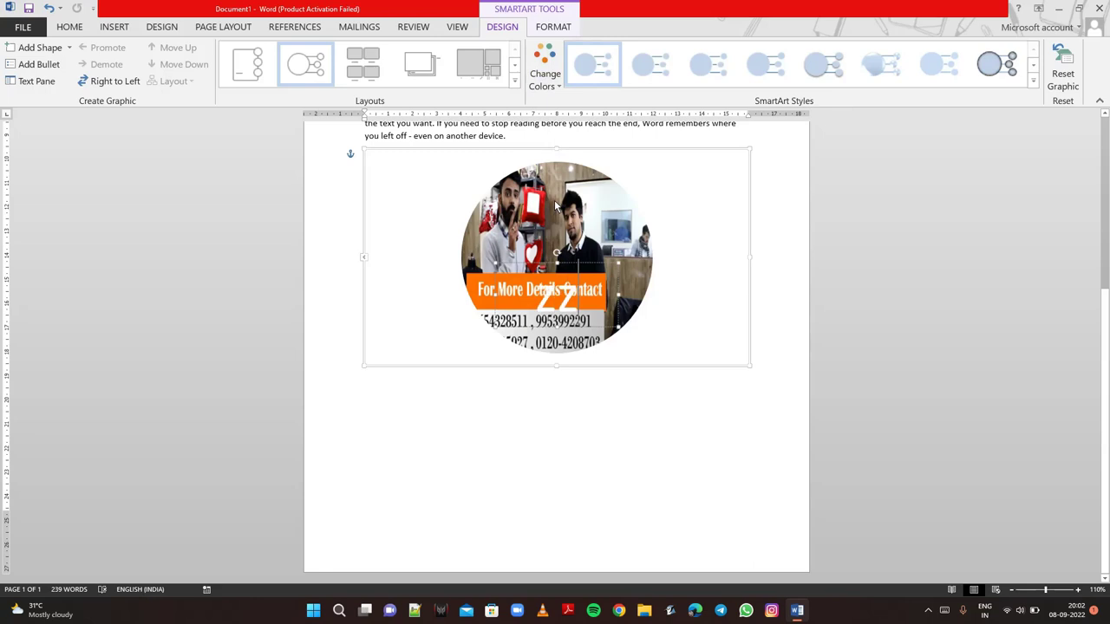
pyautogui.hotkey('ctrl', 'z')
pyautogui.hotkey('ctrl', 'z')
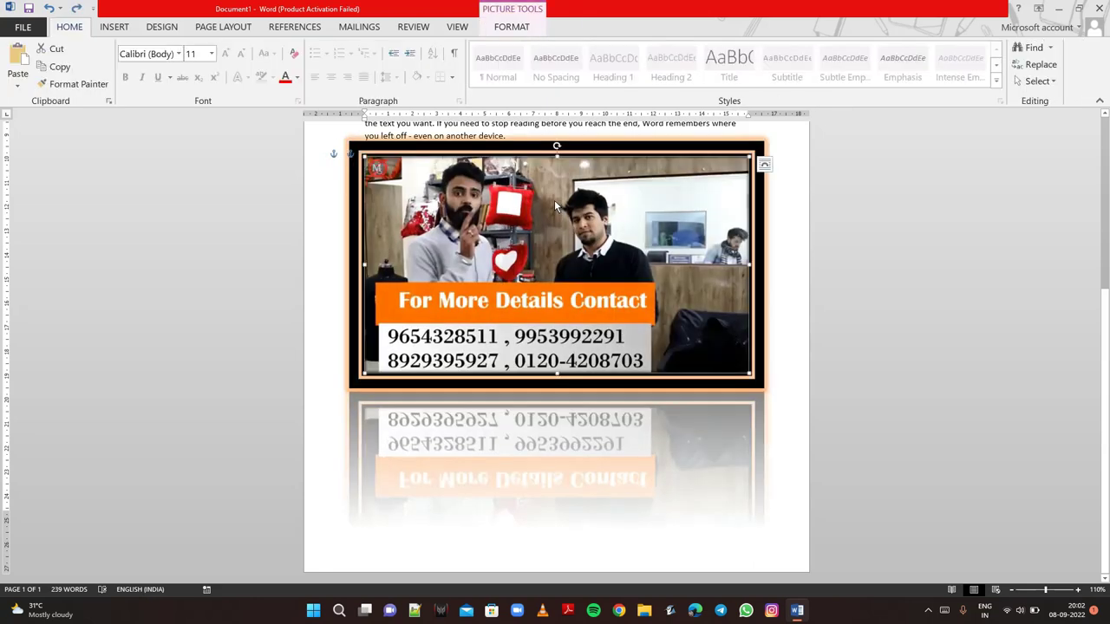
# Step: Drag the photo to the top-left of the sample text and shrink it to 3.74 × 3.16 cm
pyautogui.click(511, 27)
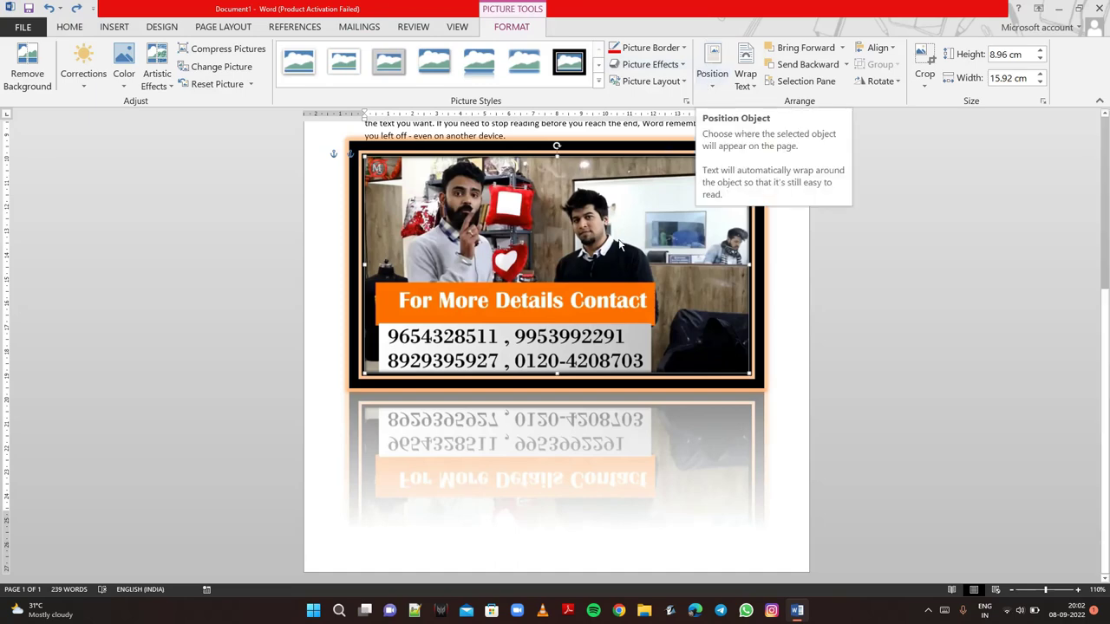
pyautogui.moveTo(619, 245); pyautogui.dragTo(616, 295)
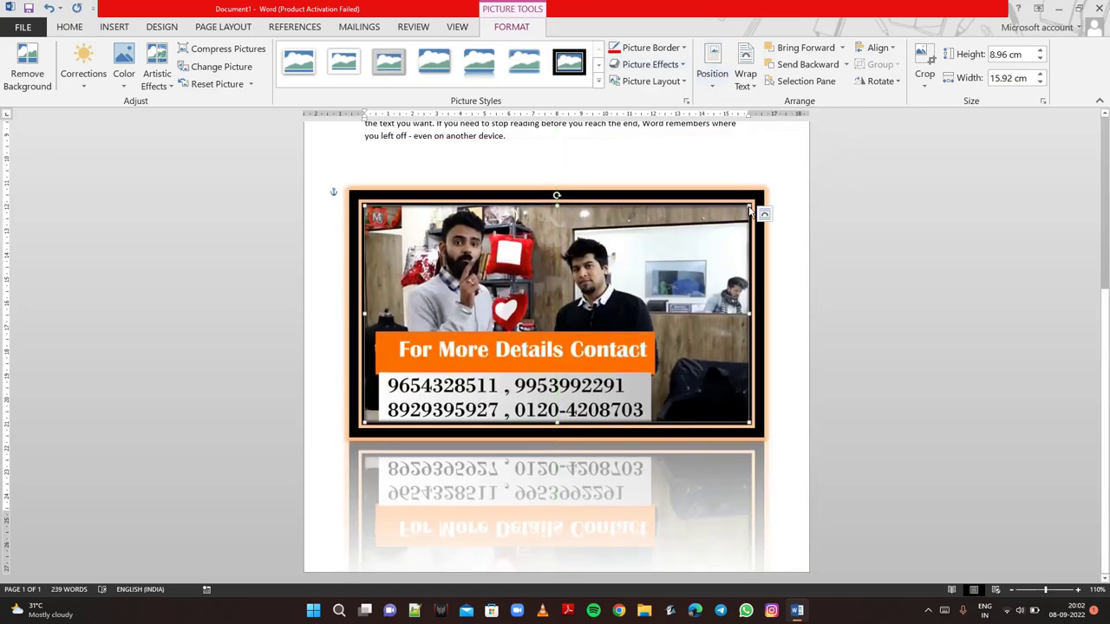
pyautogui.moveTo(726, 228)
pyautogui.mouseDown()
pyautogui.moveTo(641, 270)
pyautogui.moveTo(442, 291)
pyautogui.mouseUp()
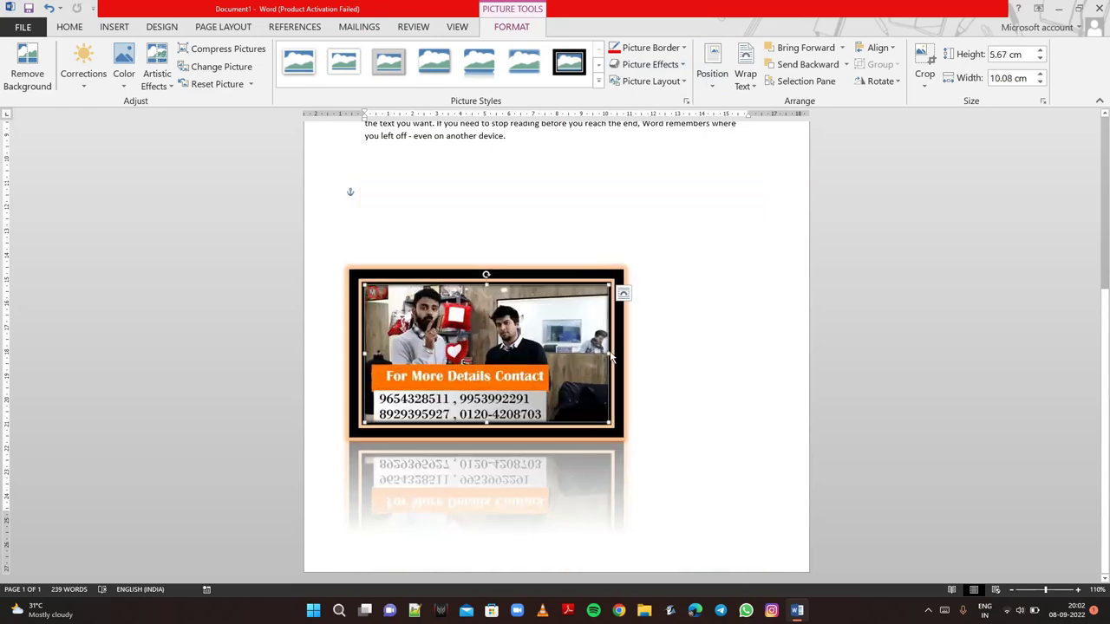
pyautogui.moveTo(610, 355); pyautogui.dragTo(482, 346)
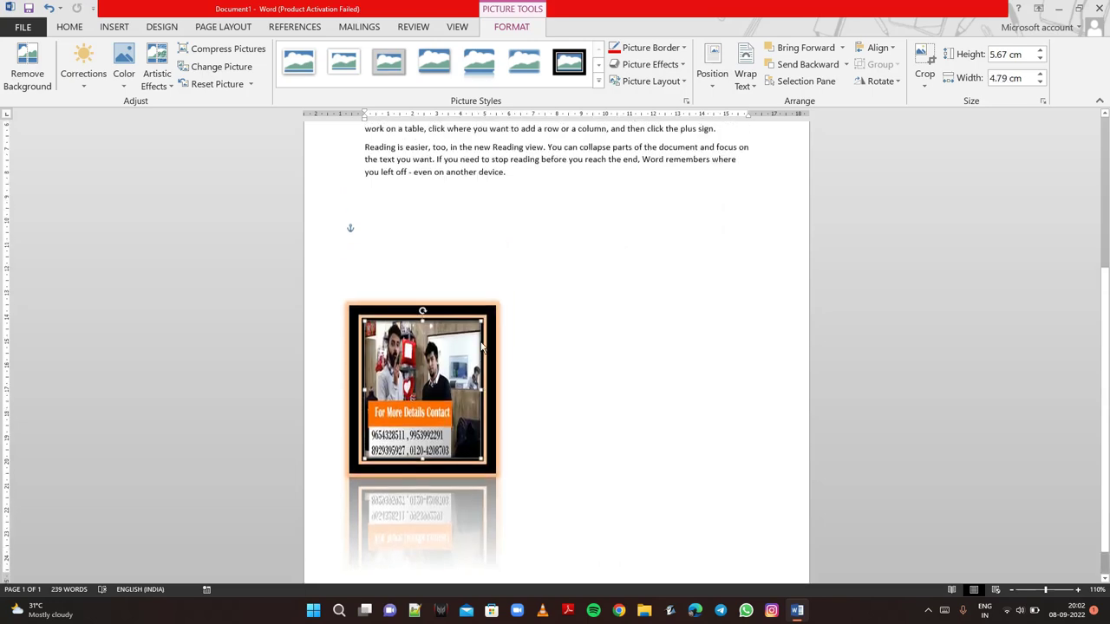
pyautogui.moveTo(386, 291); pyautogui.dragTo(379, 319)
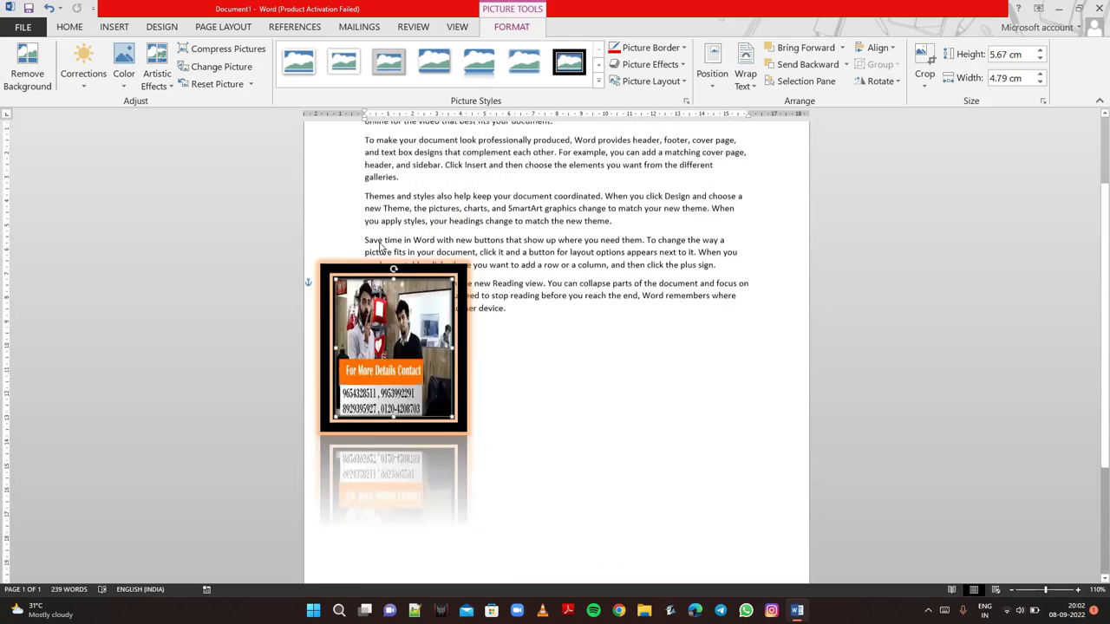
pyautogui.moveTo(398, 471); pyautogui.dragTo(424, 277)
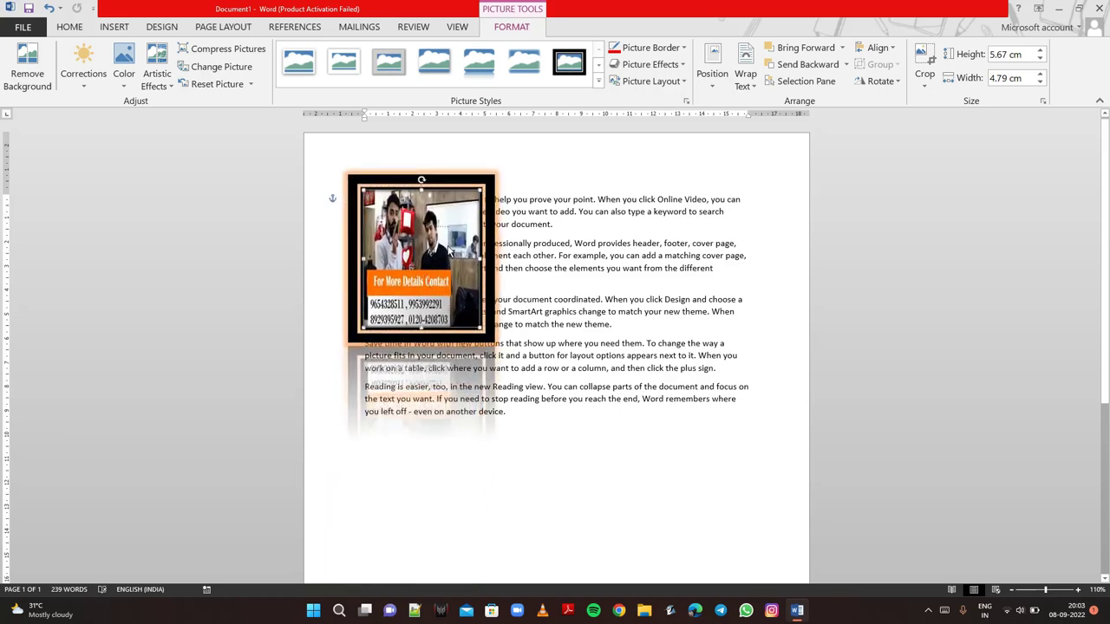
pyautogui.moveTo(480, 194); pyautogui.dragTo(457, 219)
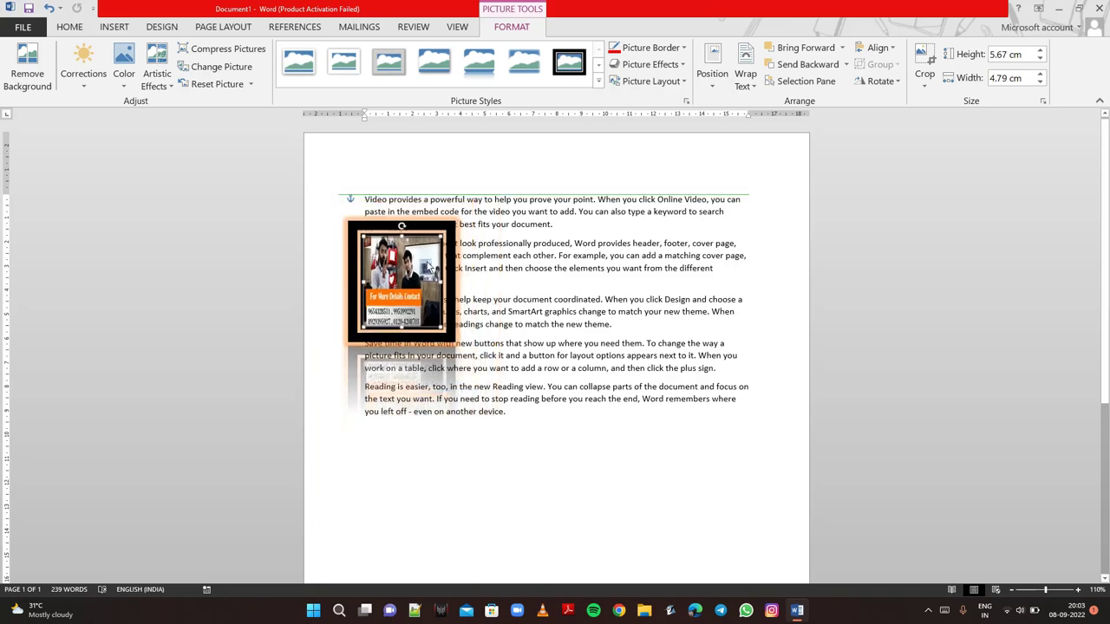
pyautogui.moveTo(443, 262); pyautogui.dragTo(434, 249)
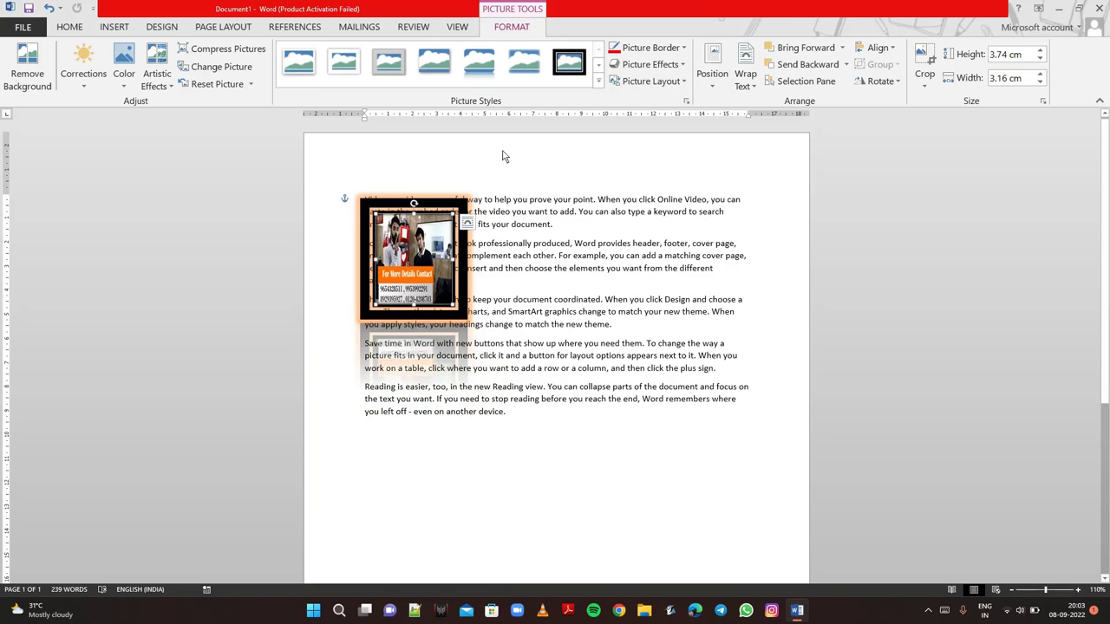
# Step: Position the photo top-left with text wrapping and nudge it slightly higher
pyautogui.click(713, 83)
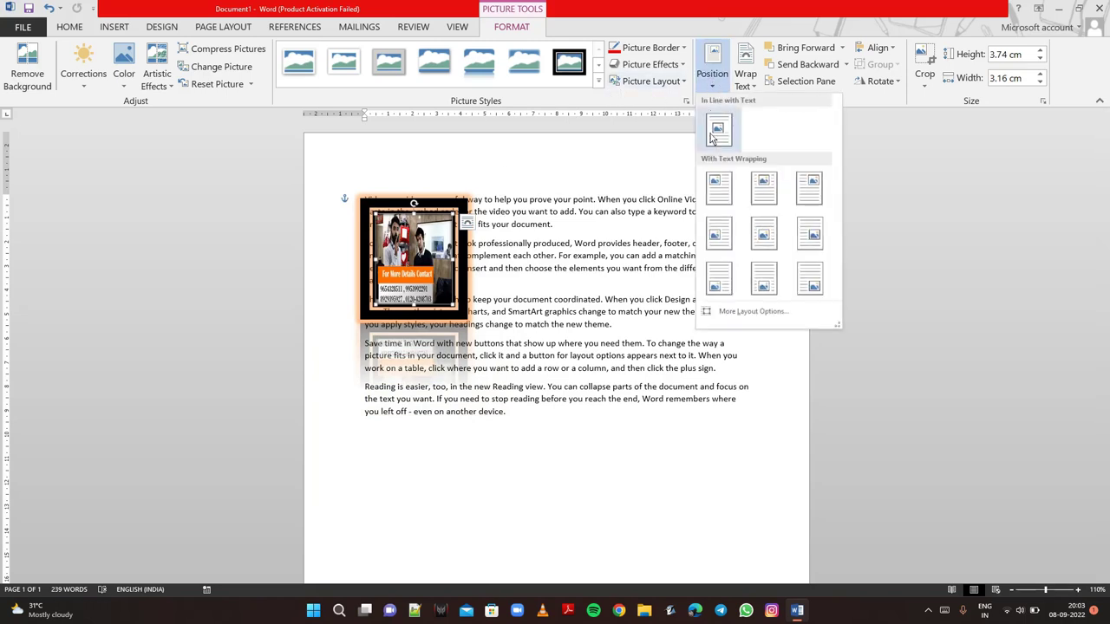
pyautogui.click(713, 184)
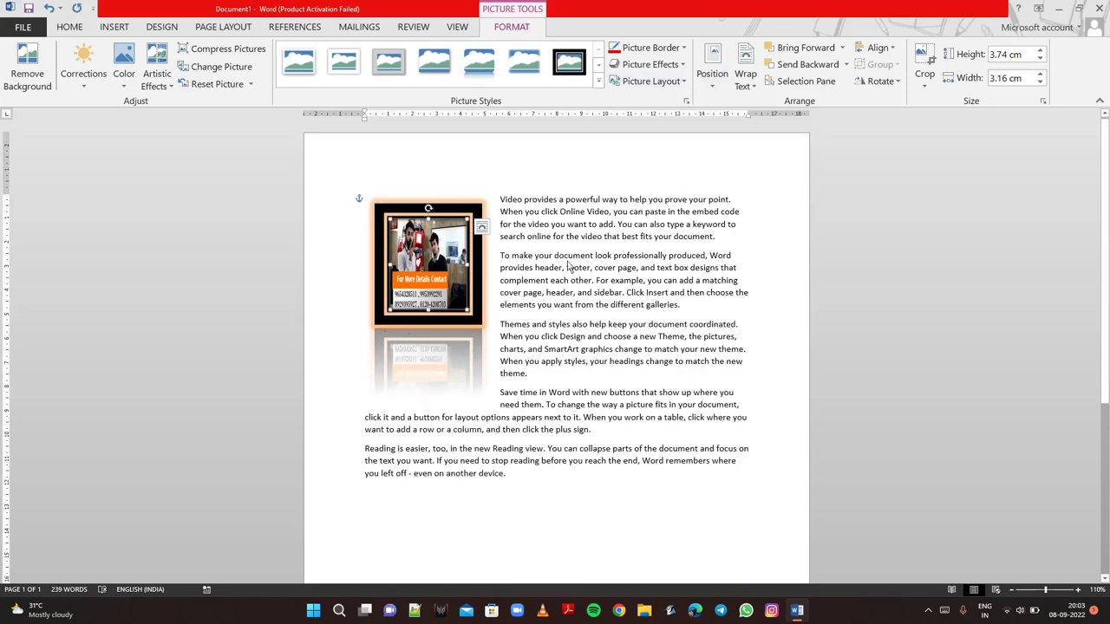
pyautogui.click(510, 317)
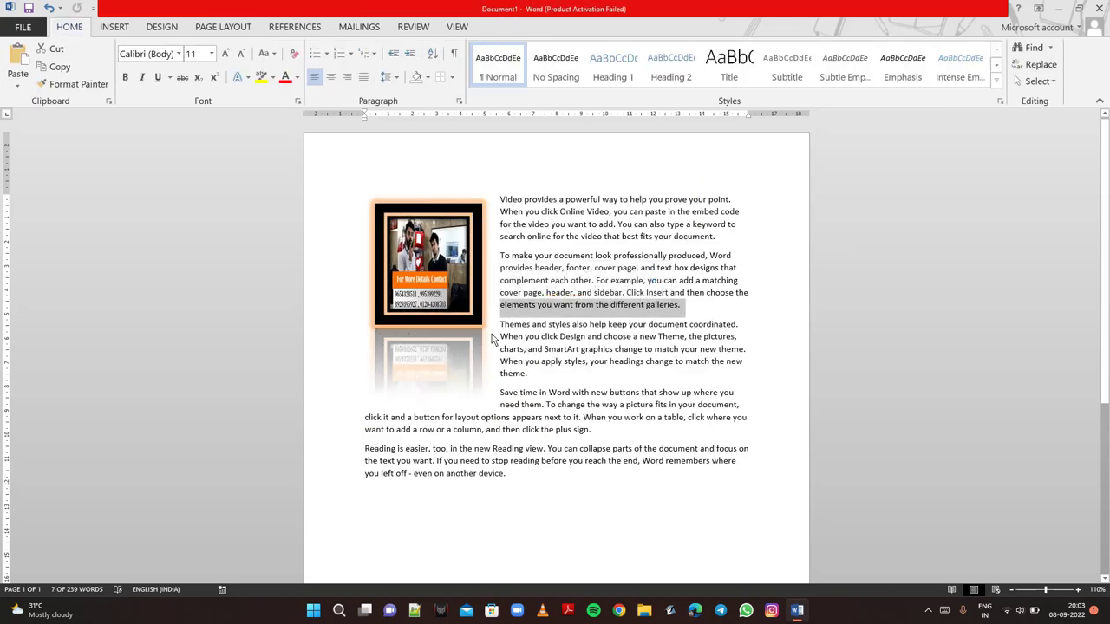
pyautogui.moveTo(454, 301); pyautogui.dragTo(452, 288)
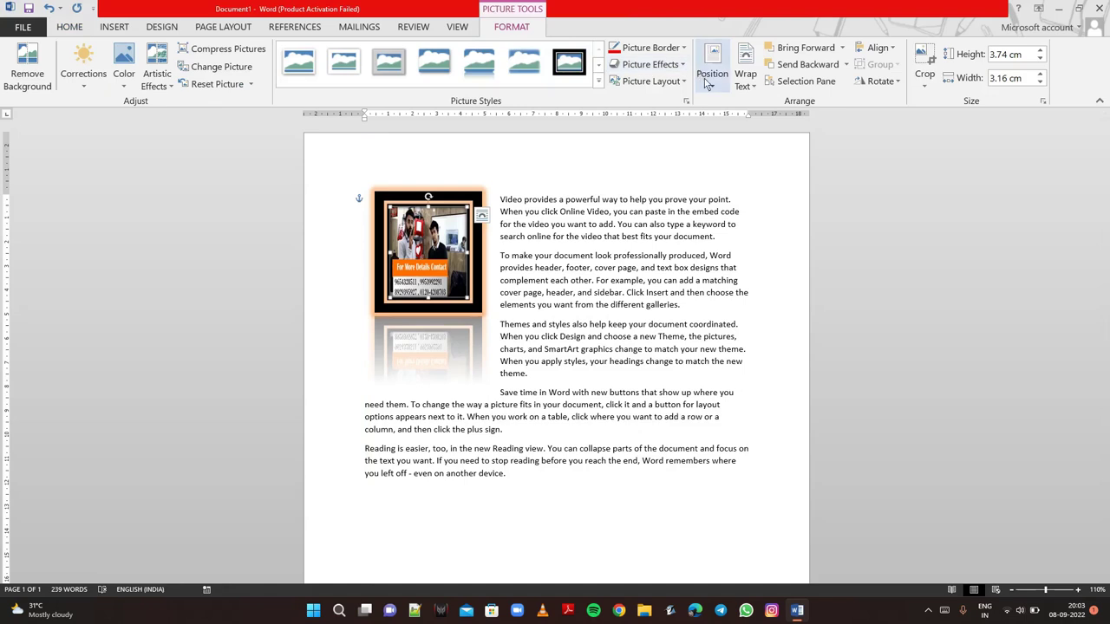
# Step: Move the photo into the middle of the opening paragraphs and send it behind the text
pyautogui.click(708, 84)
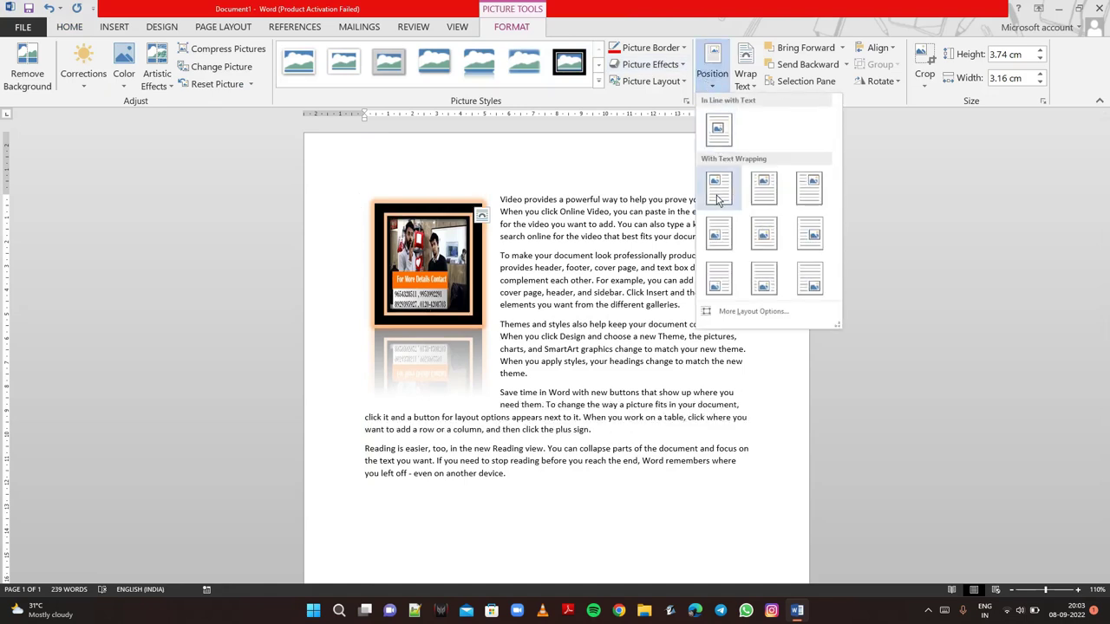
pyautogui.click(746, 78)
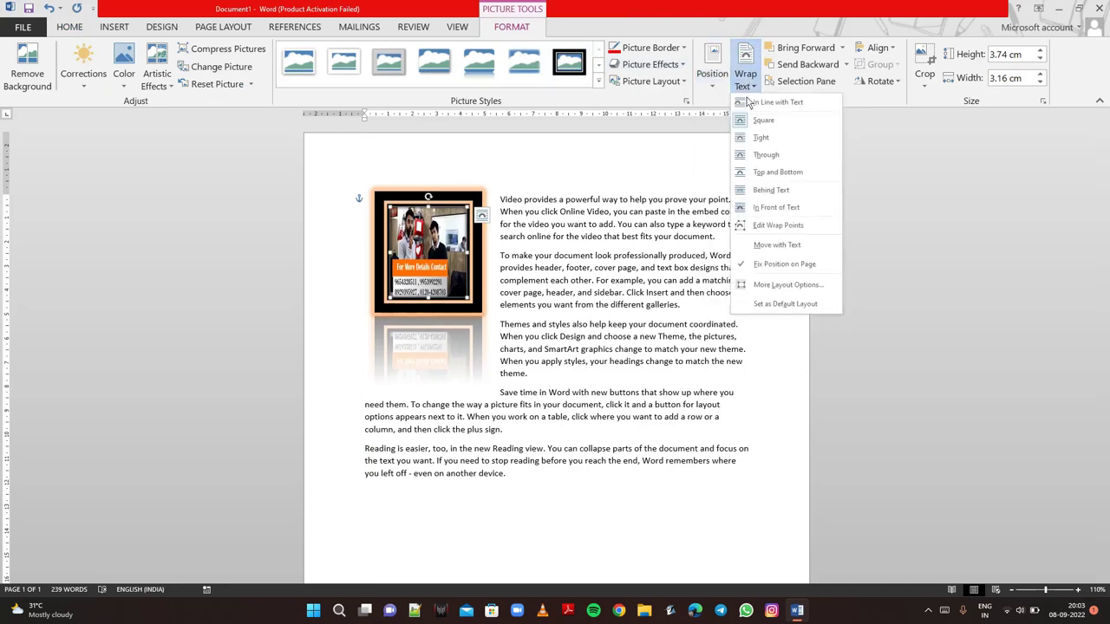
pyautogui.click(829, 57)
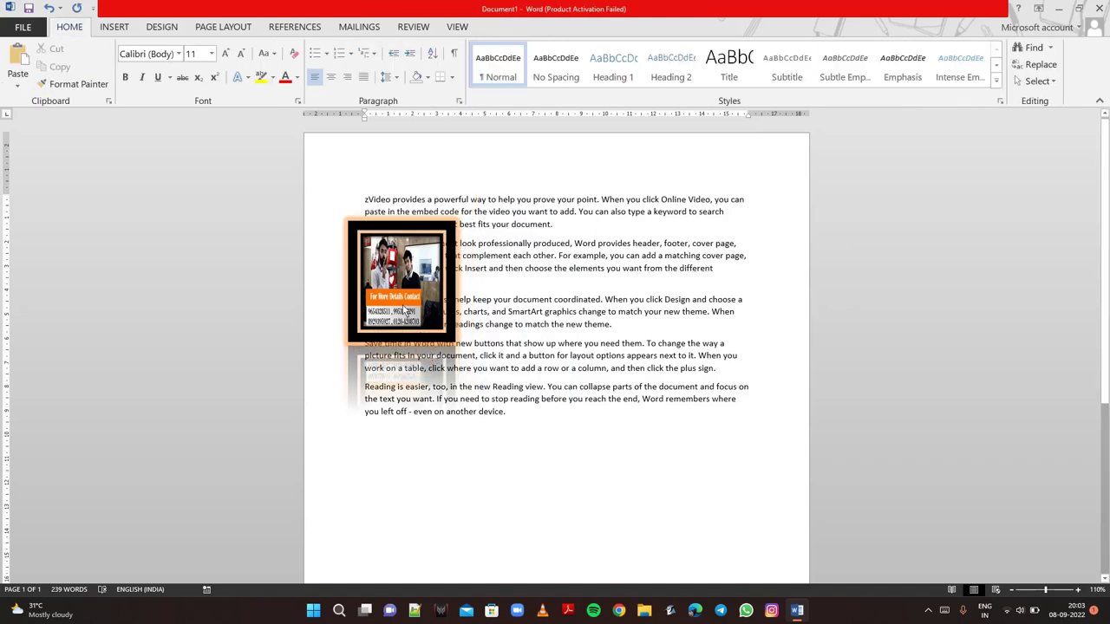
pyautogui.moveTo(433, 357); pyautogui.dragTo(503, 302)
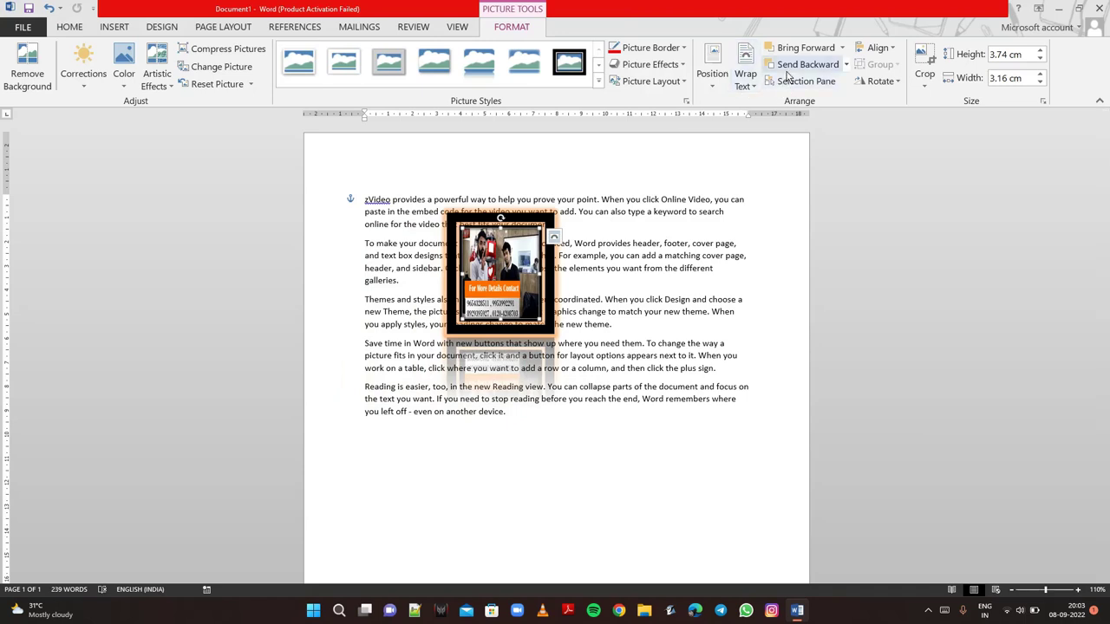
pyautogui.click(845, 64)
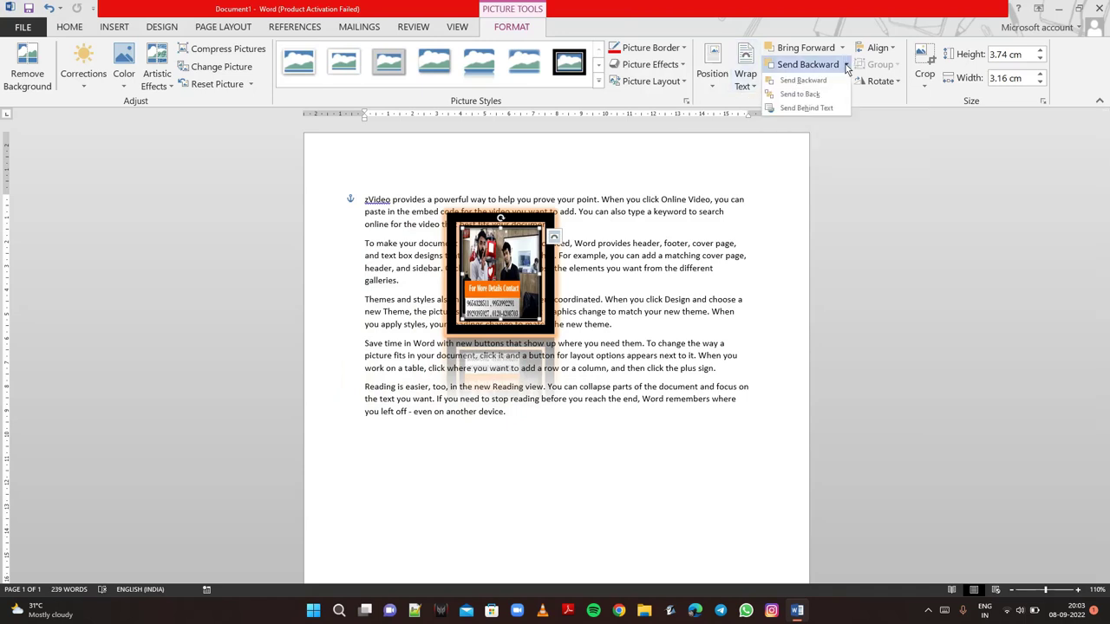
pyautogui.click(808, 108)
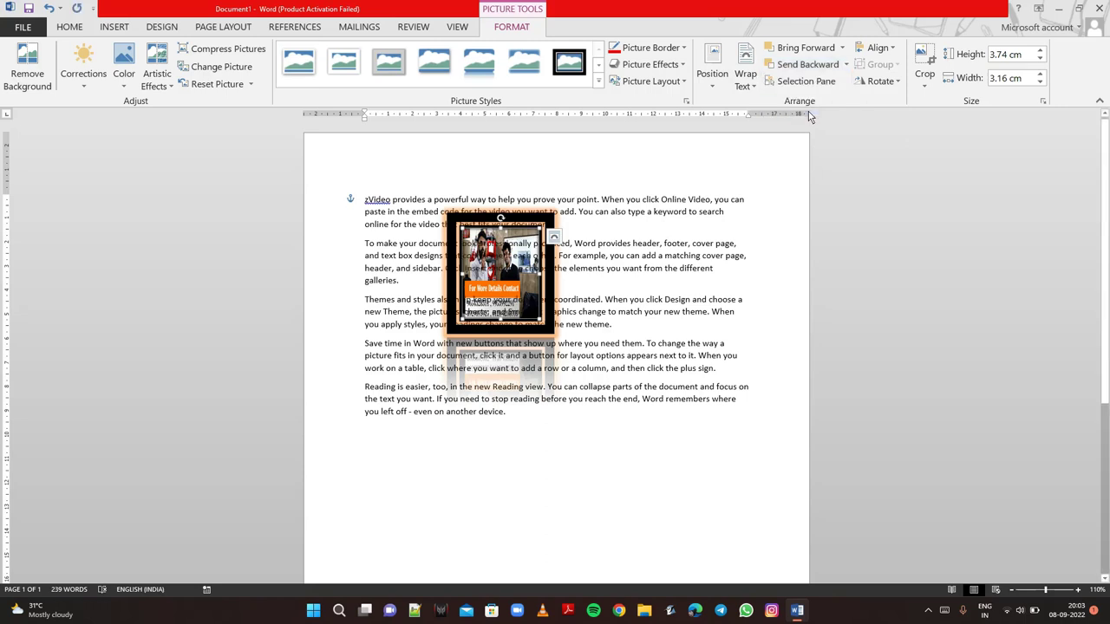
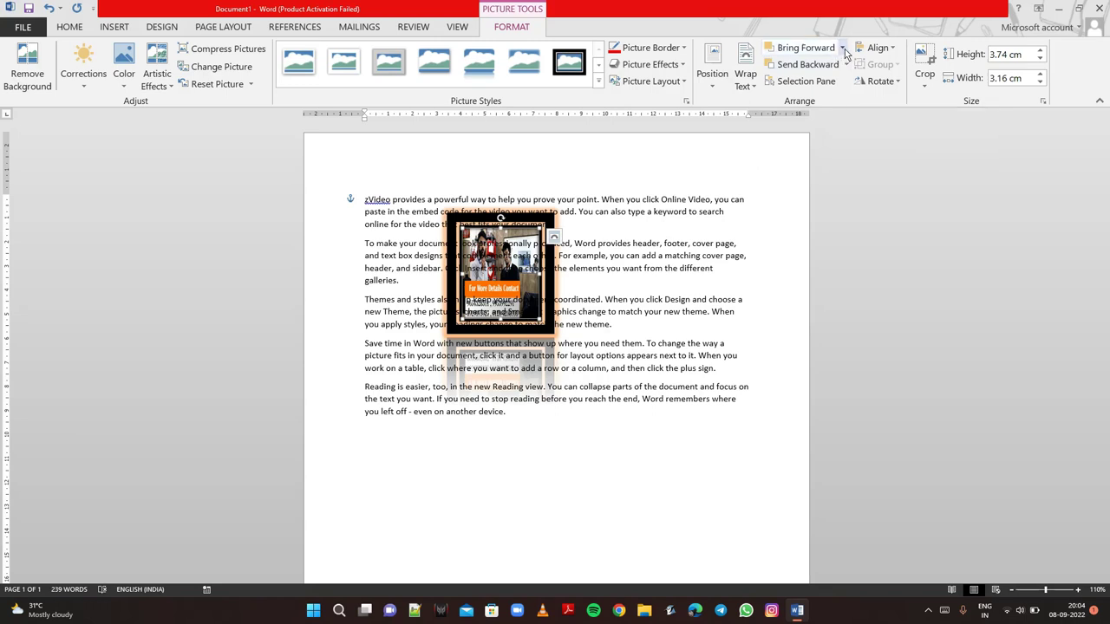
# Step: Bring the picture in front of text and briefly hide, then reshow, Picture 1 in the Selection Pane
pyautogui.click(842, 48)
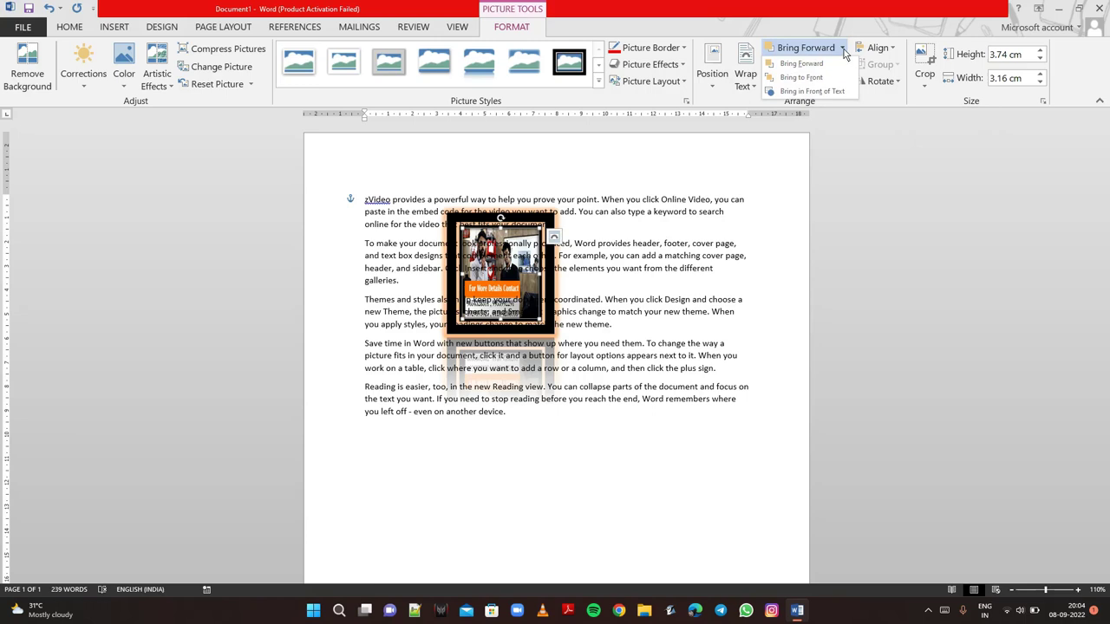
pyautogui.click(810, 93)
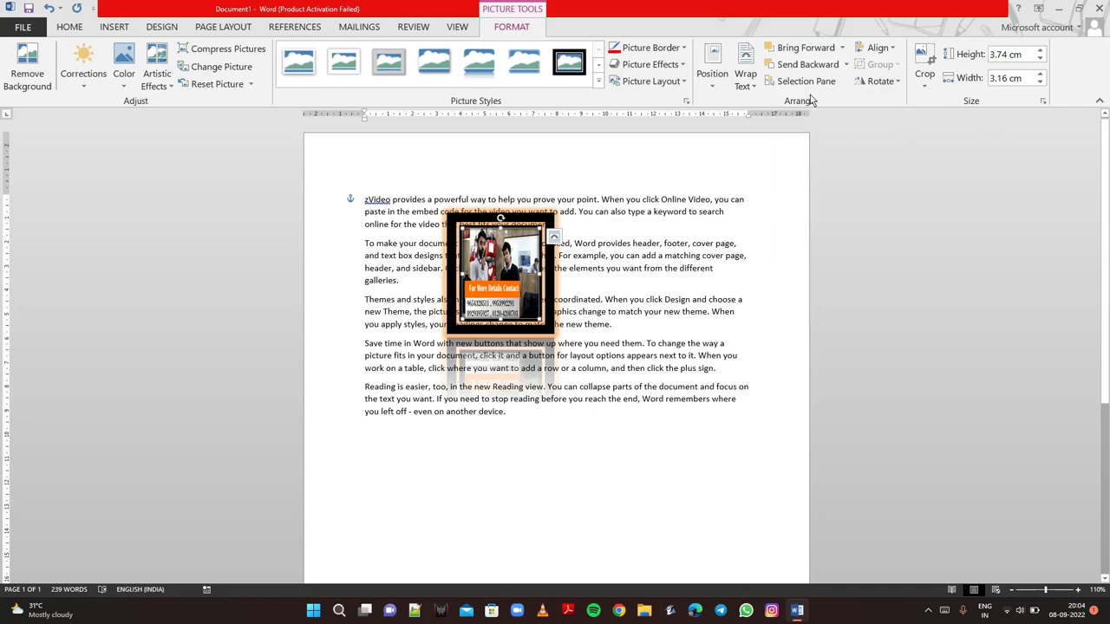
pyautogui.click(804, 82)
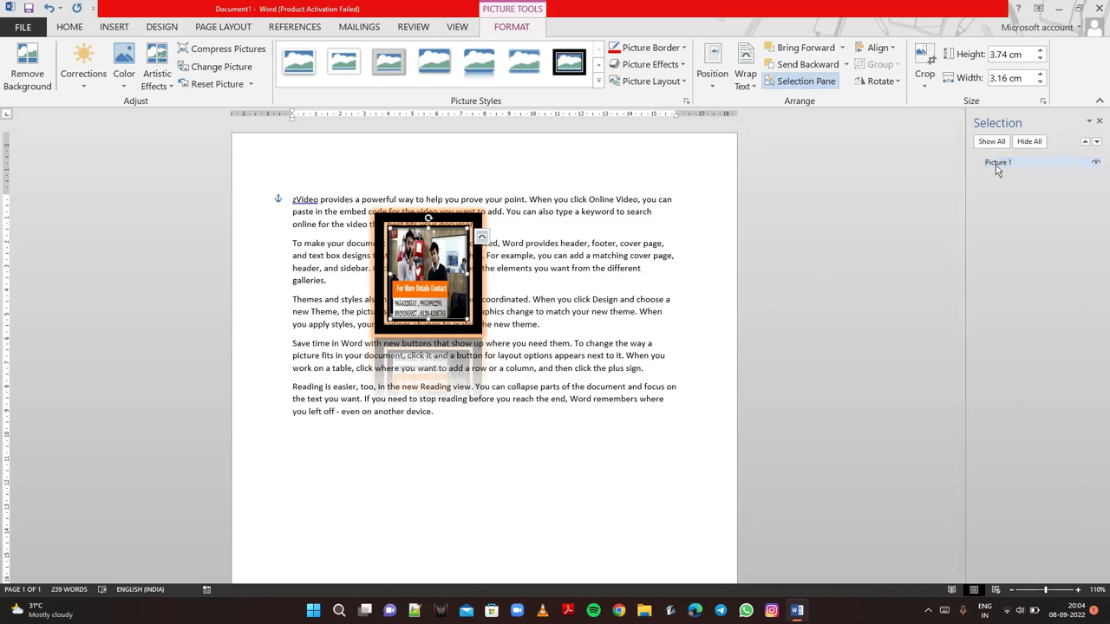
pyautogui.click(1095, 165)
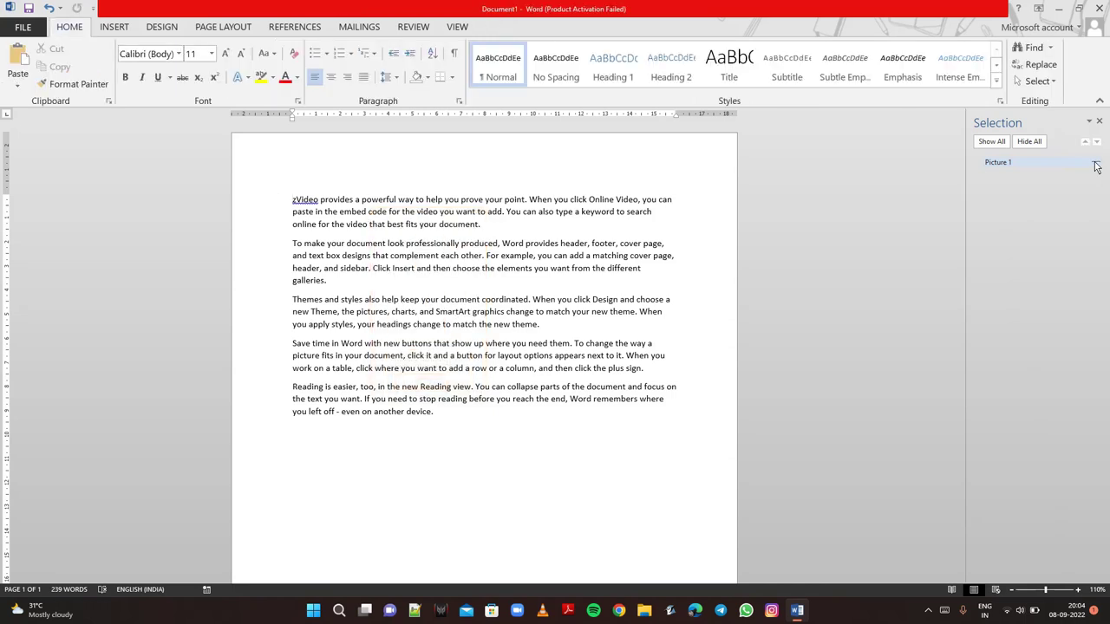
pyautogui.click(1095, 165)
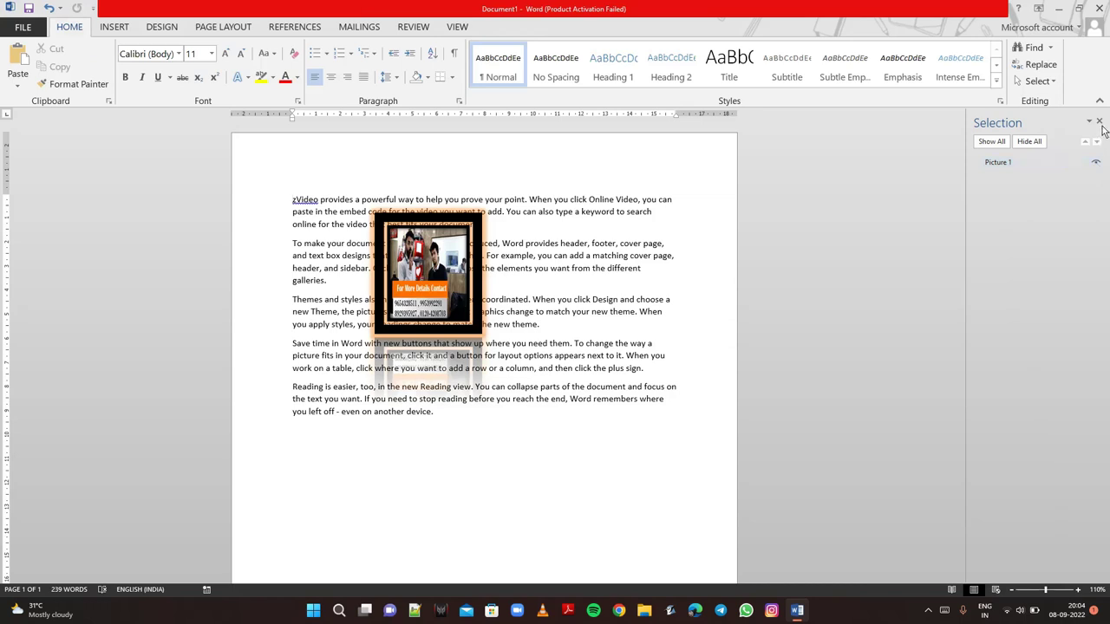
pyautogui.click(1100, 123)
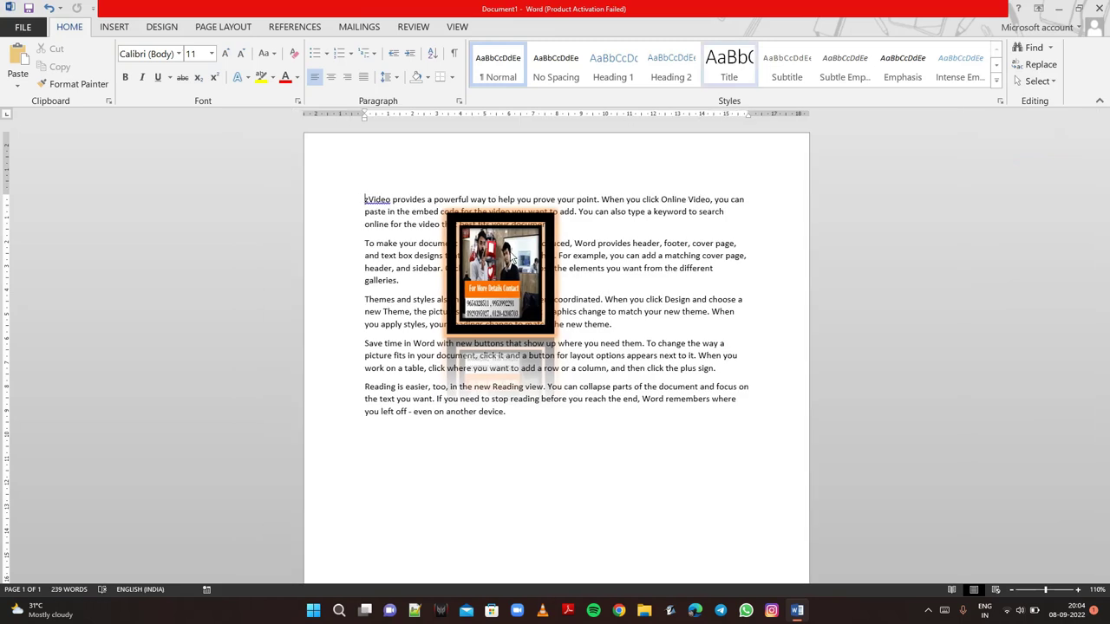
pyautogui.click(512, 258)
pyautogui.click(511, 27)
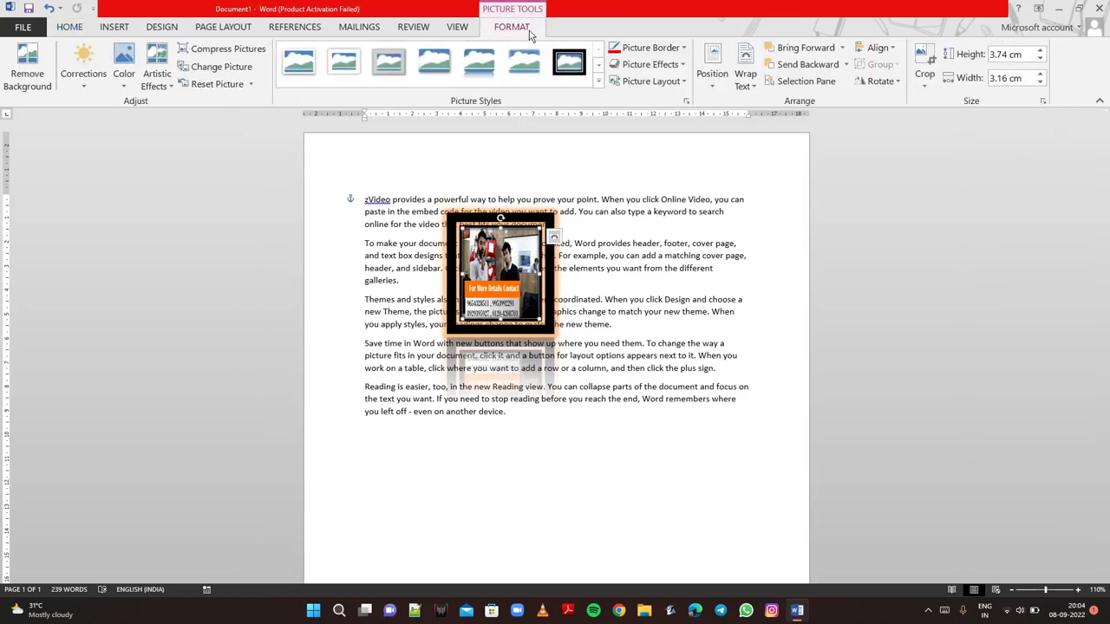
# Step: Enlarge the picture from a corner to 12.39 × 10.47 cm and centre it horizontally
pyautogui.click(879, 50)
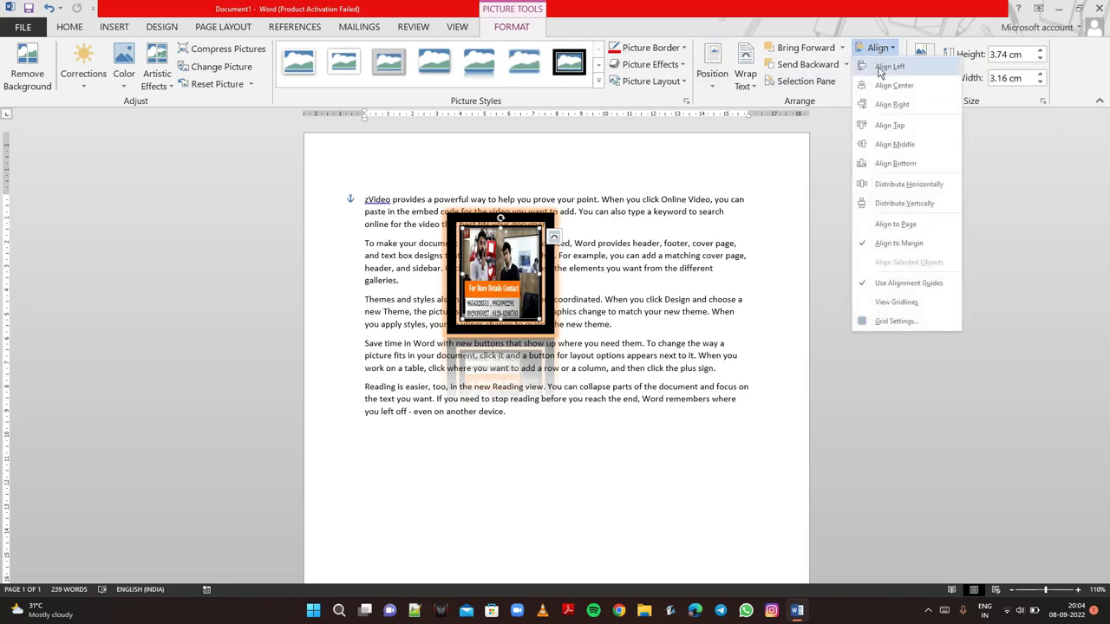
pyautogui.click(879, 108)
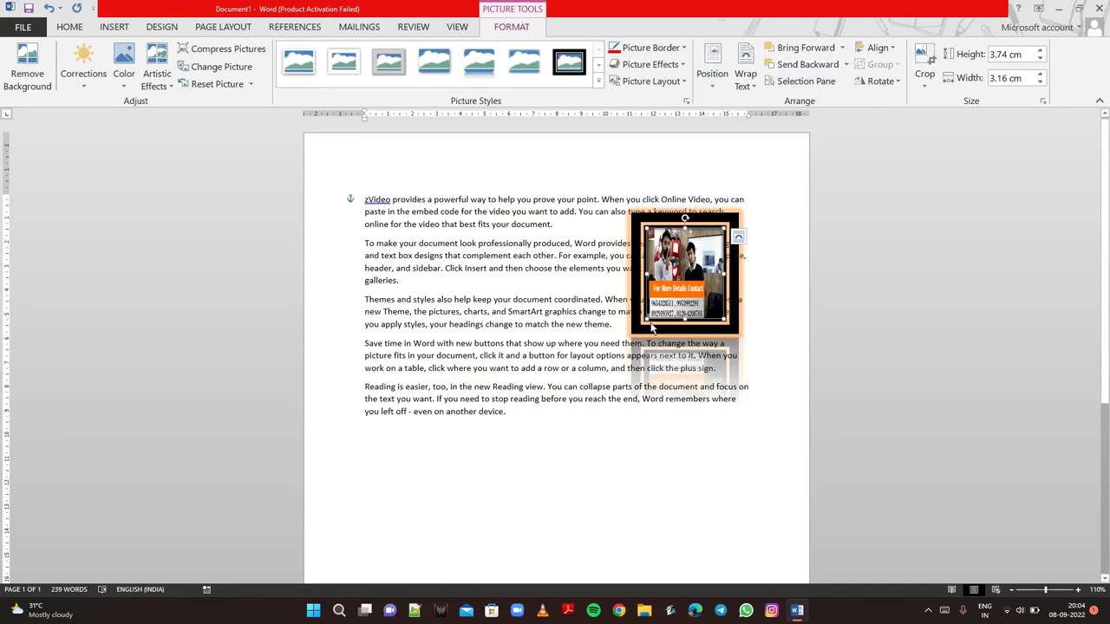
pyautogui.moveTo(648, 326)
pyautogui.mouseDown()
pyautogui.moveTo(472, 374)
pyautogui.moveTo(552, 366)
pyautogui.mouseUp()
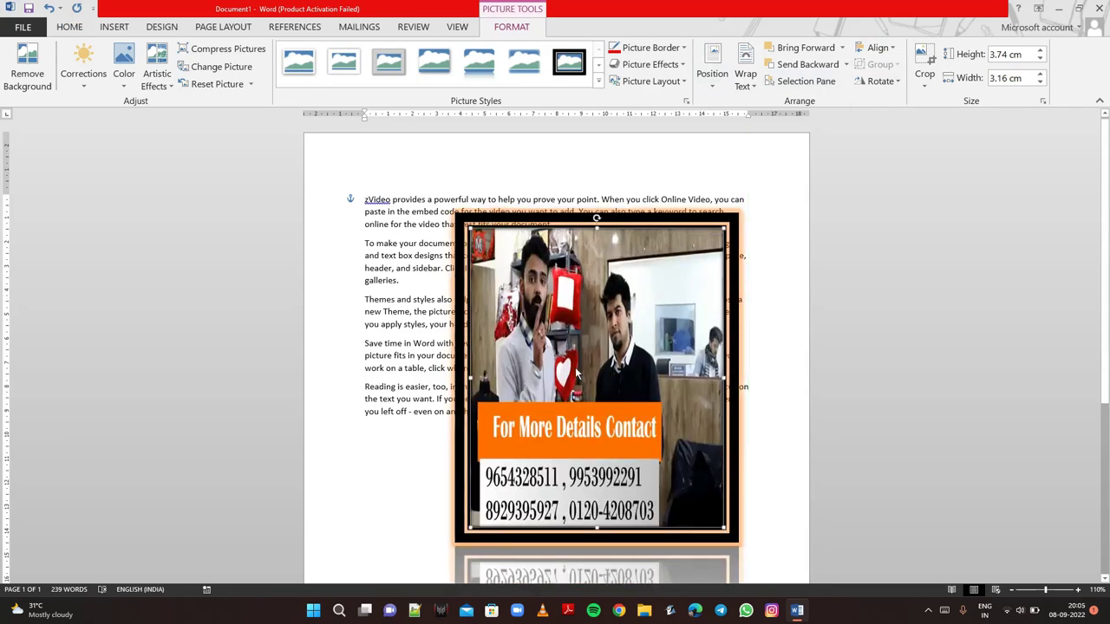
pyautogui.click(877, 47)
pyautogui.click(898, 86)
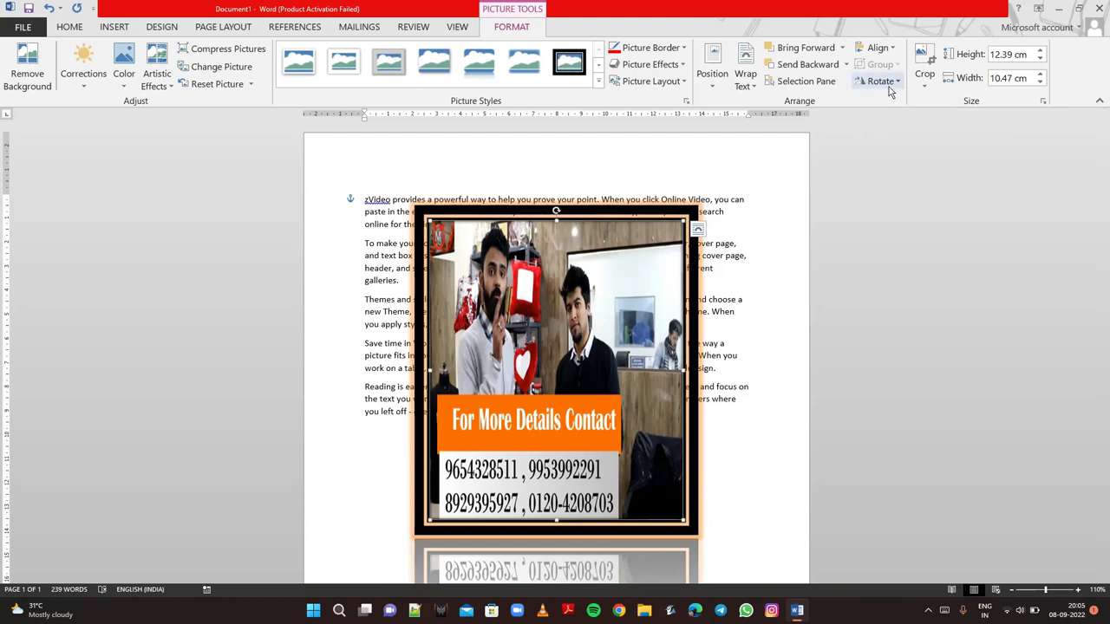
pyautogui.click(880, 80)
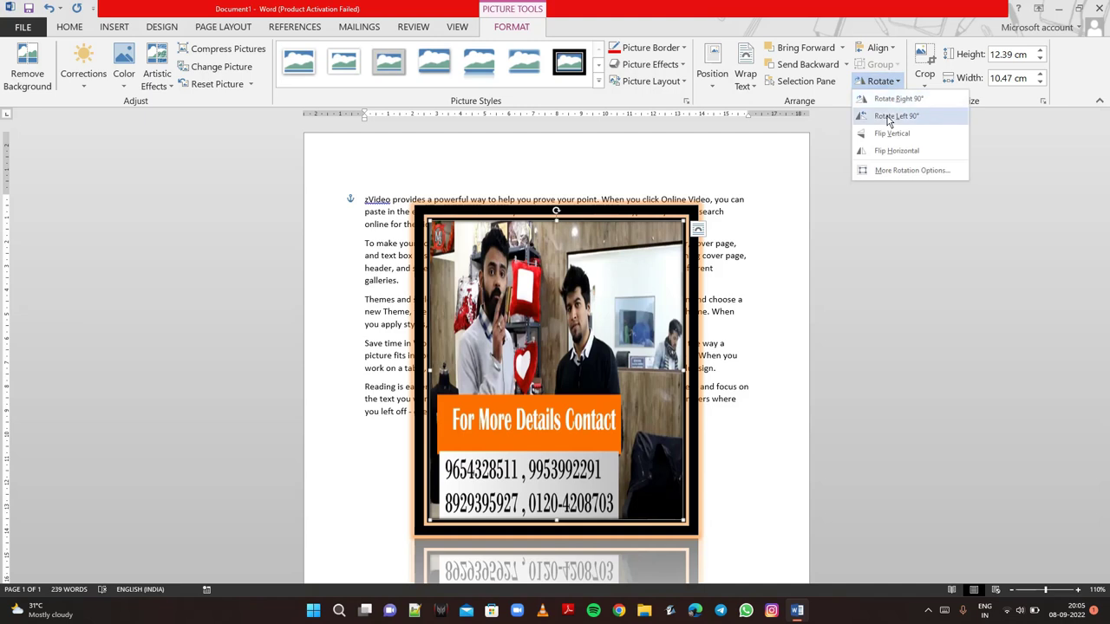
pyautogui.press('Escape')
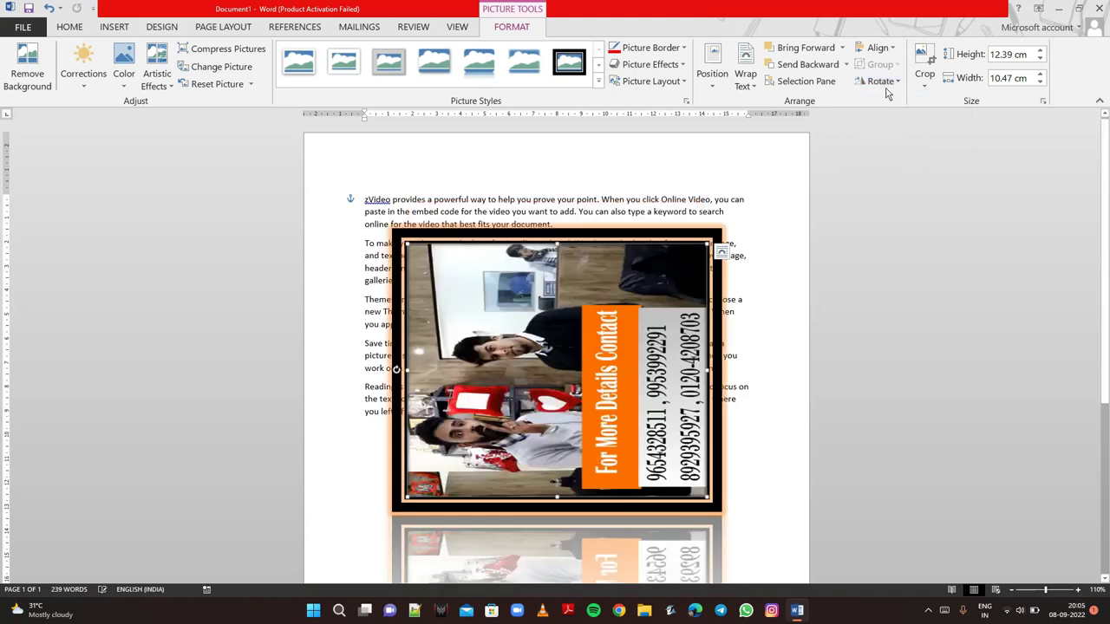
pyautogui.click(879, 81)
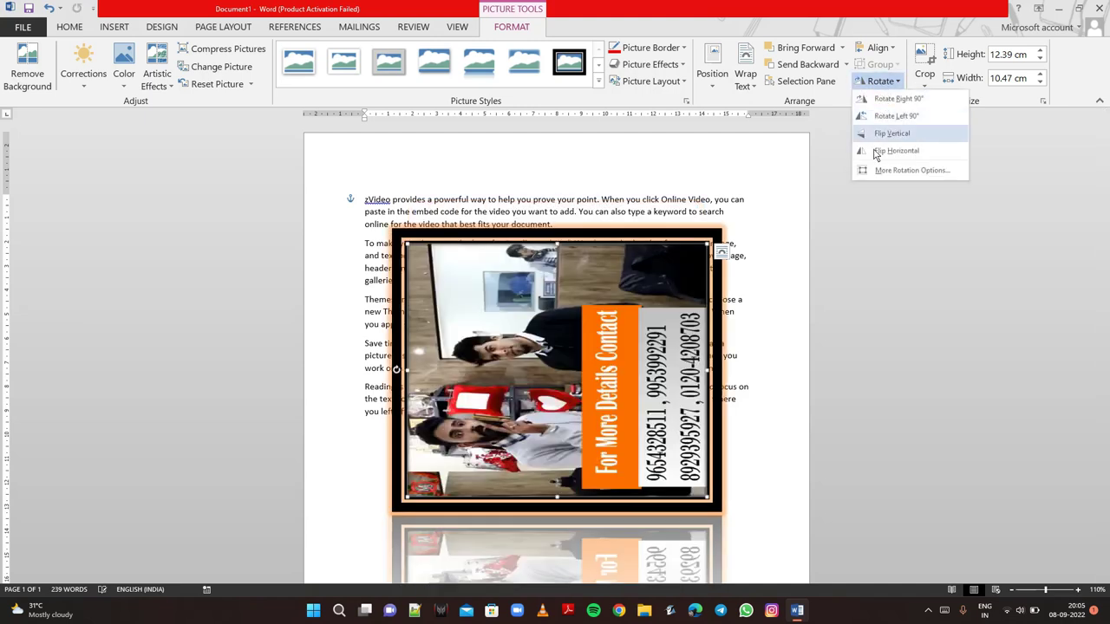
pyautogui.click(875, 153)
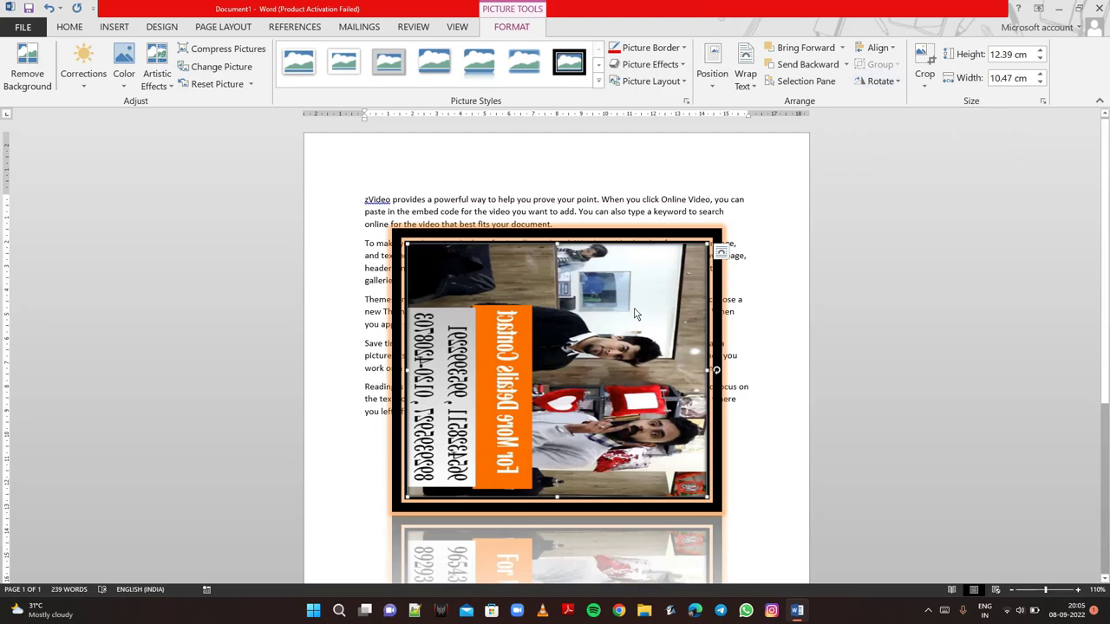
pyautogui.hotkey('ctrl', 'z')
pyautogui.hotkey('ctrl', 'z')
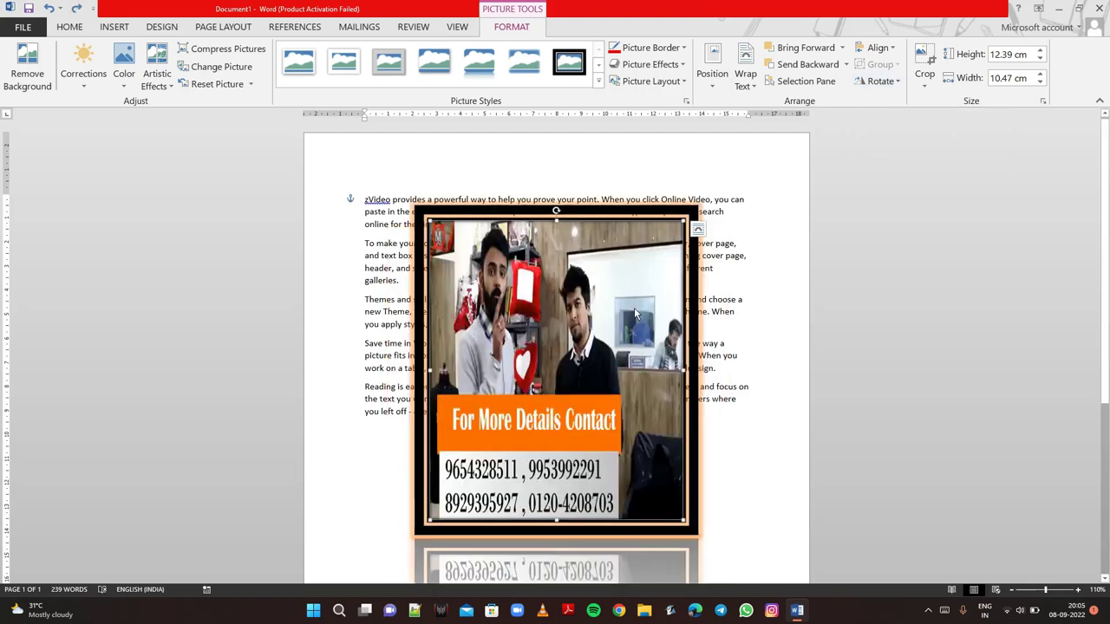
# Step: Crop away the picture's right side and bottom contact banner, leaving just the two men
pyautogui.click(925, 82)
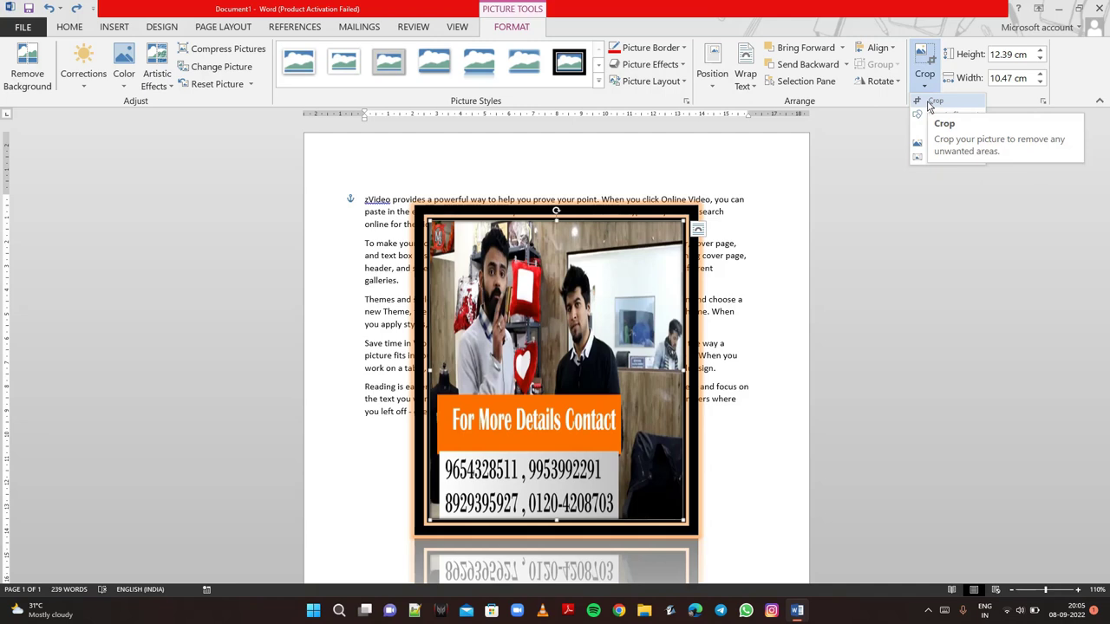
pyautogui.click(933, 101)
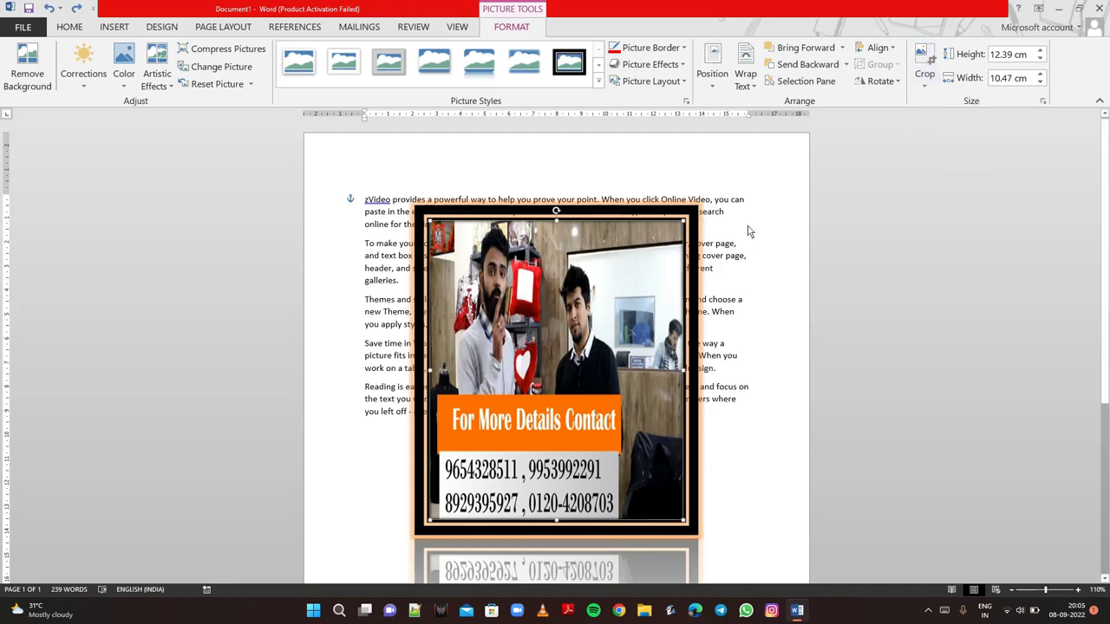
pyautogui.moveTo(681, 227); pyautogui.dragTo(607, 225)
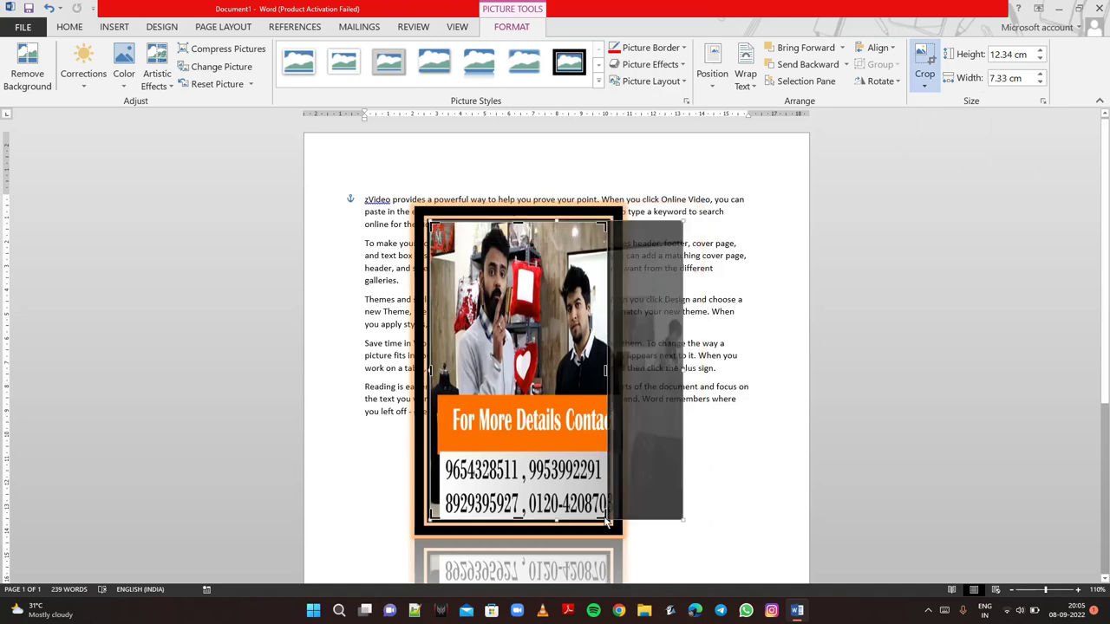
pyautogui.moveTo(609, 517); pyautogui.dragTo(616, 394)
pyautogui.click(689, 332)
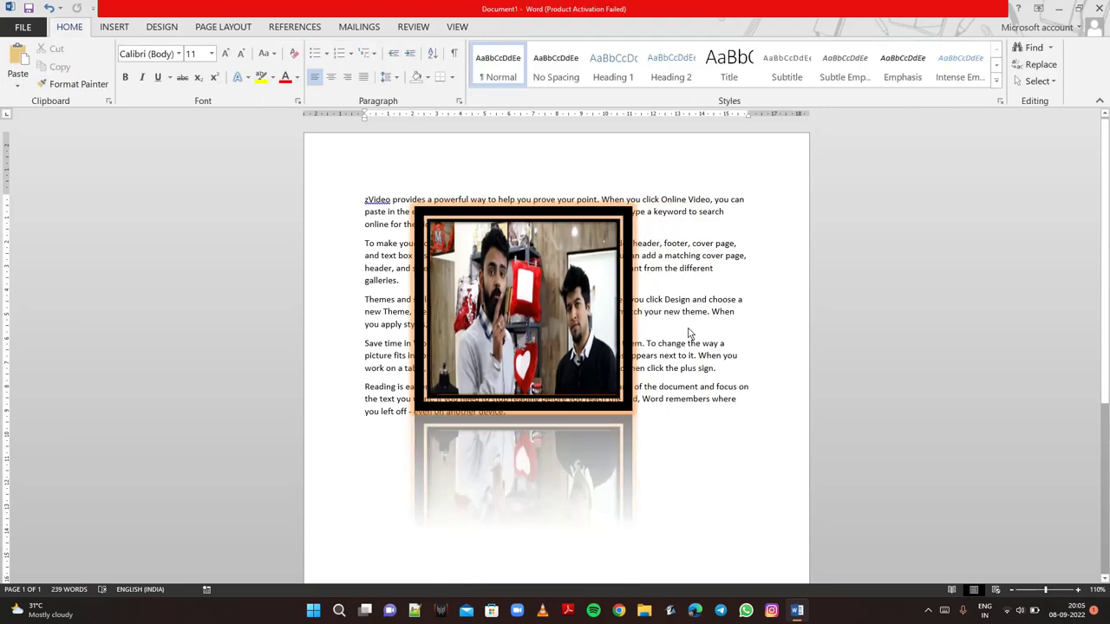
# Step: Resize the cropped picture to 8.36 cm high by 9 cm wide and move it up and right
pyautogui.click(480, 298)
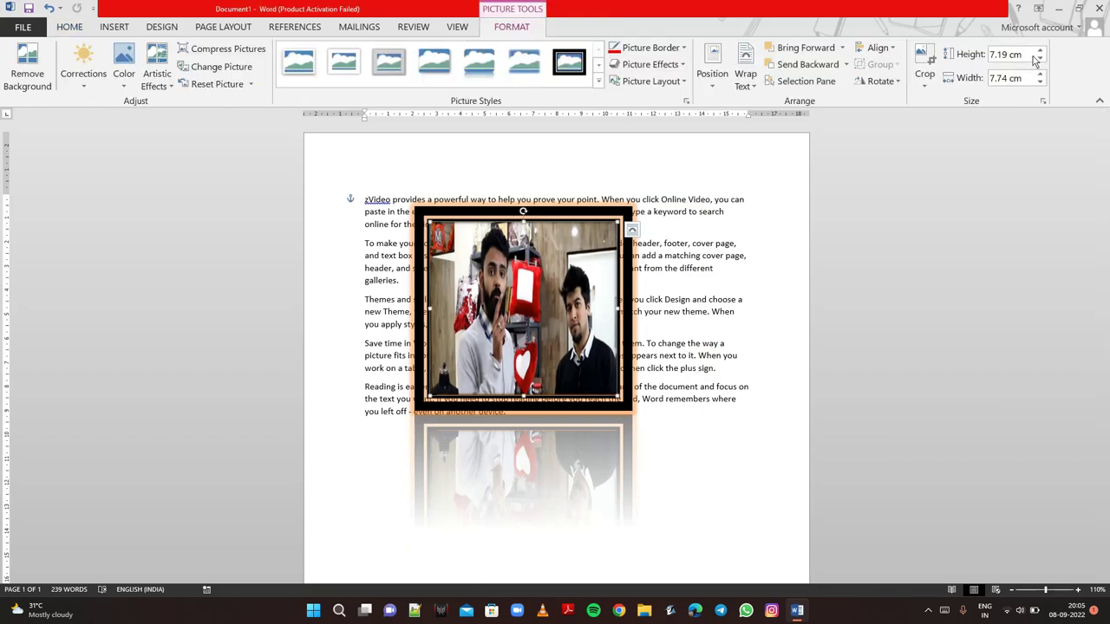
pyautogui.click(1041, 50)
pyautogui.click(1041, 51)
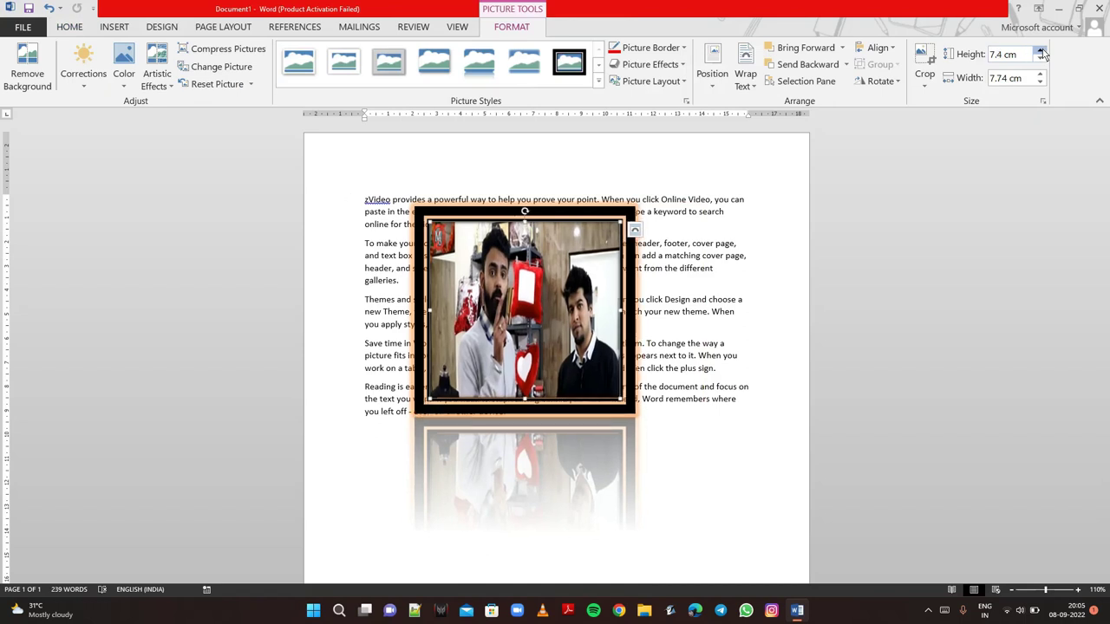
pyautogui.click(1041, 51)
pyautogui.click(1041, 51)
pyautogui.click(1041, 51)
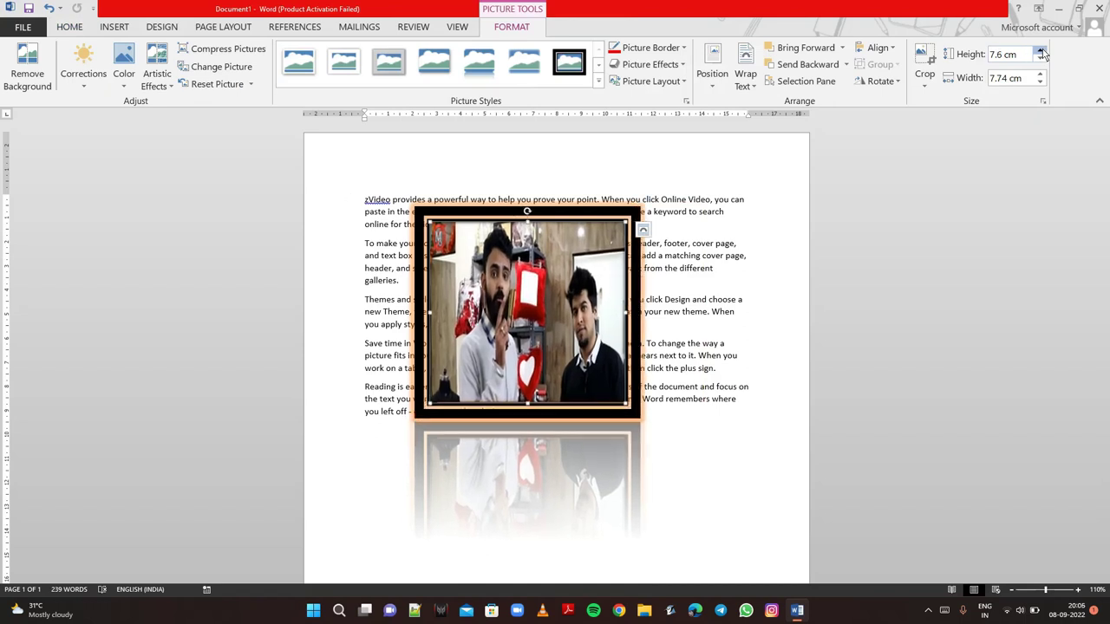
pyautogui.click(1041, 51)
pyautogui.click(1041, 74)
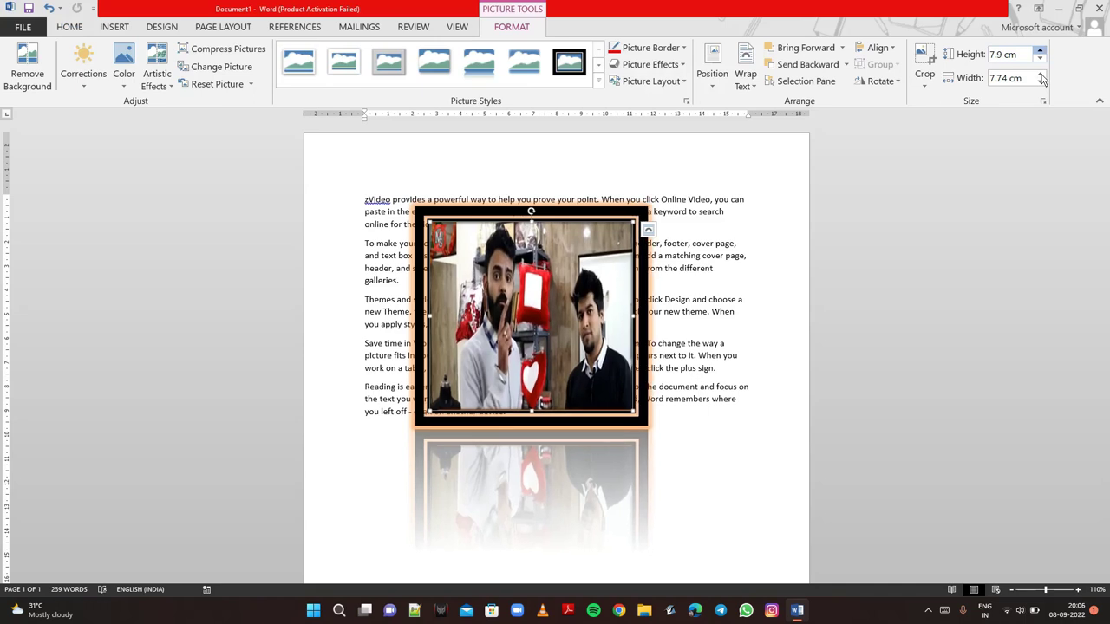
pyautogui.click(1041, 74)
pyautogui.click(1041, 75)
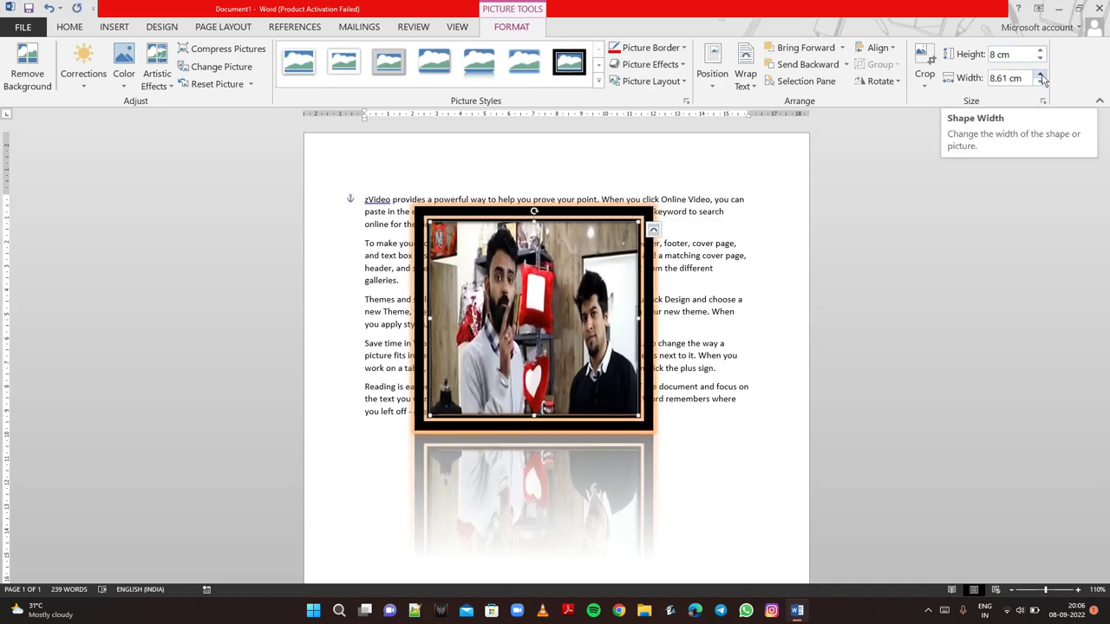
pyautogui.click(1041, 74)
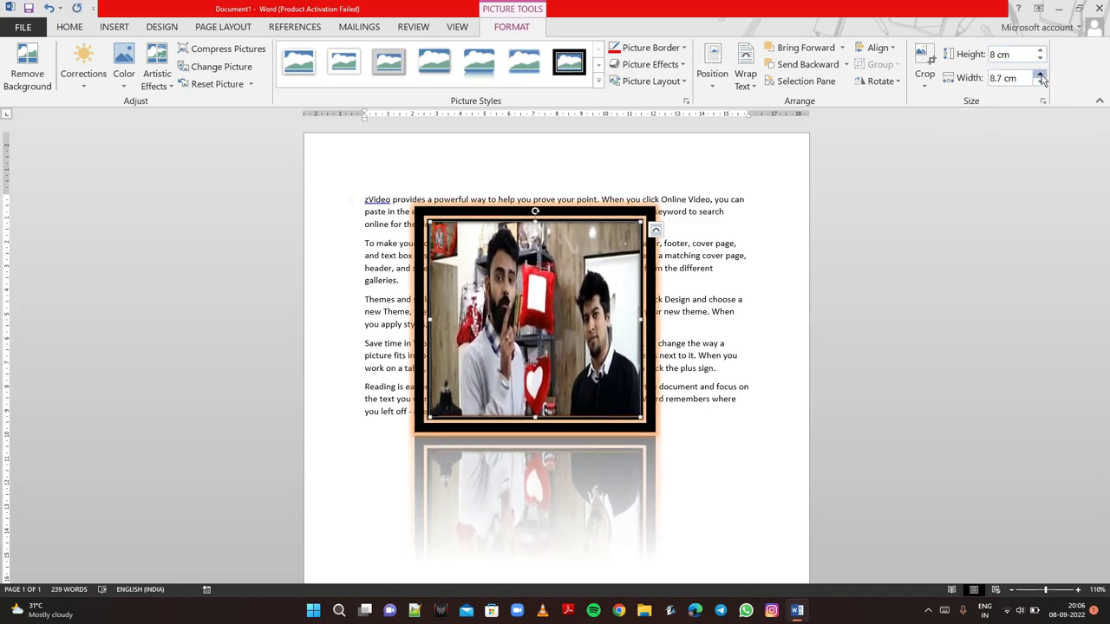
pyautogui.click(1041, 75)
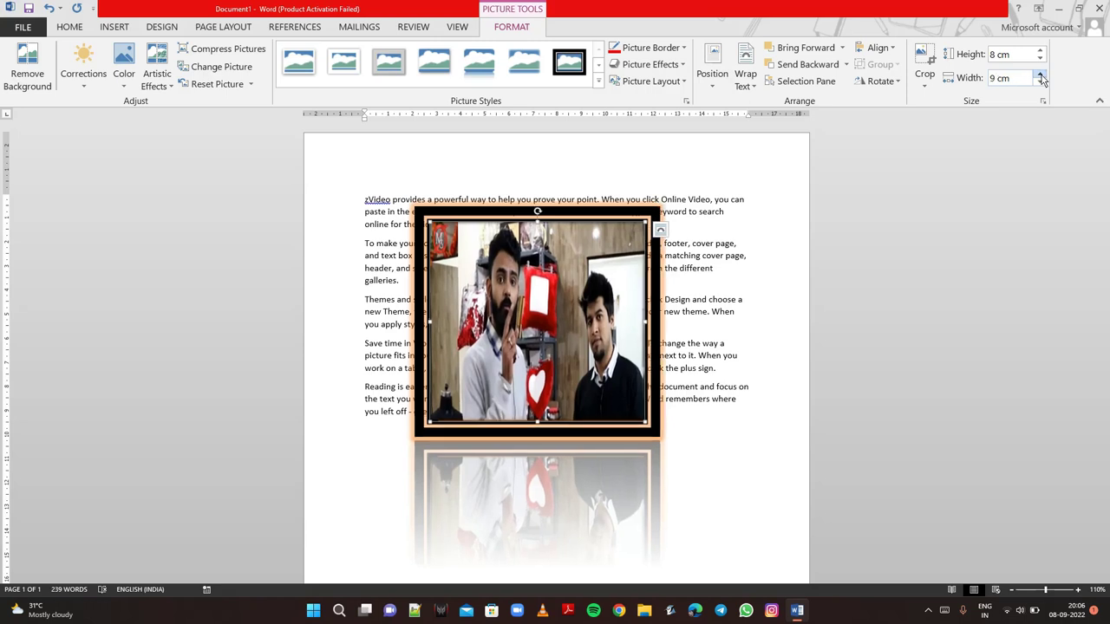
pyautogui.click(1041, 76)
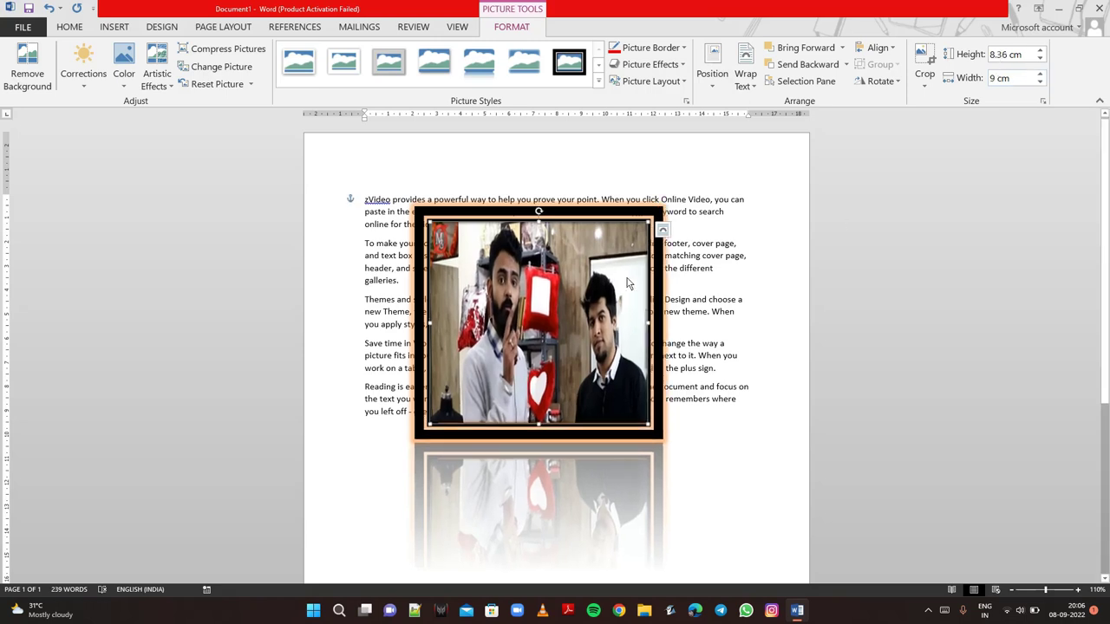
pyautogui.moveTo(628, 284); pyautogui.dragTo(654, 239)
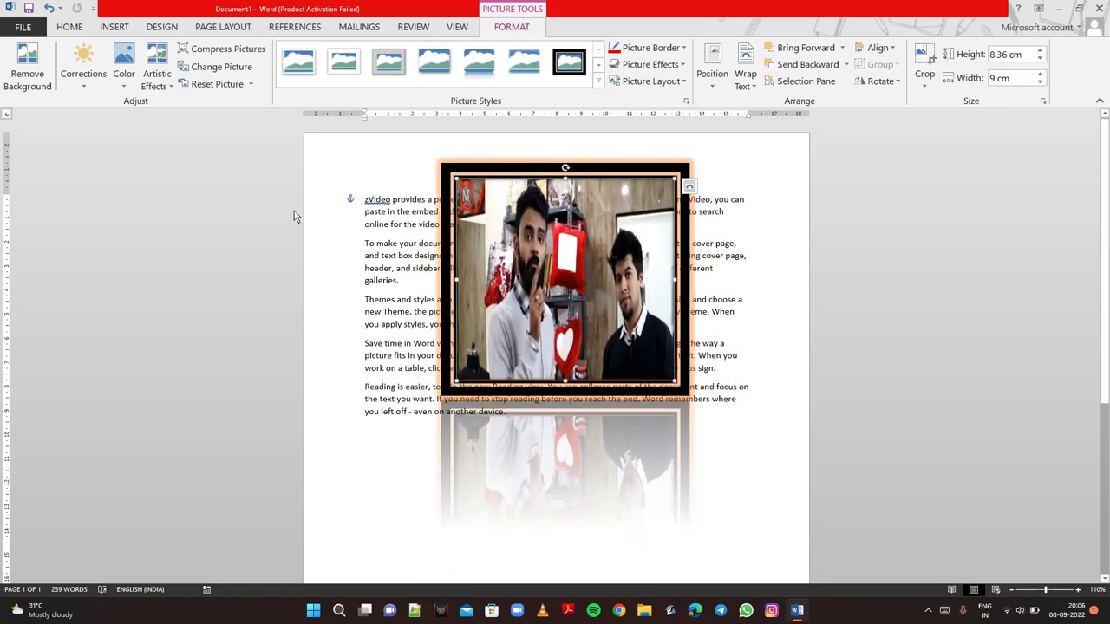
pyautogui.click(345, 256)
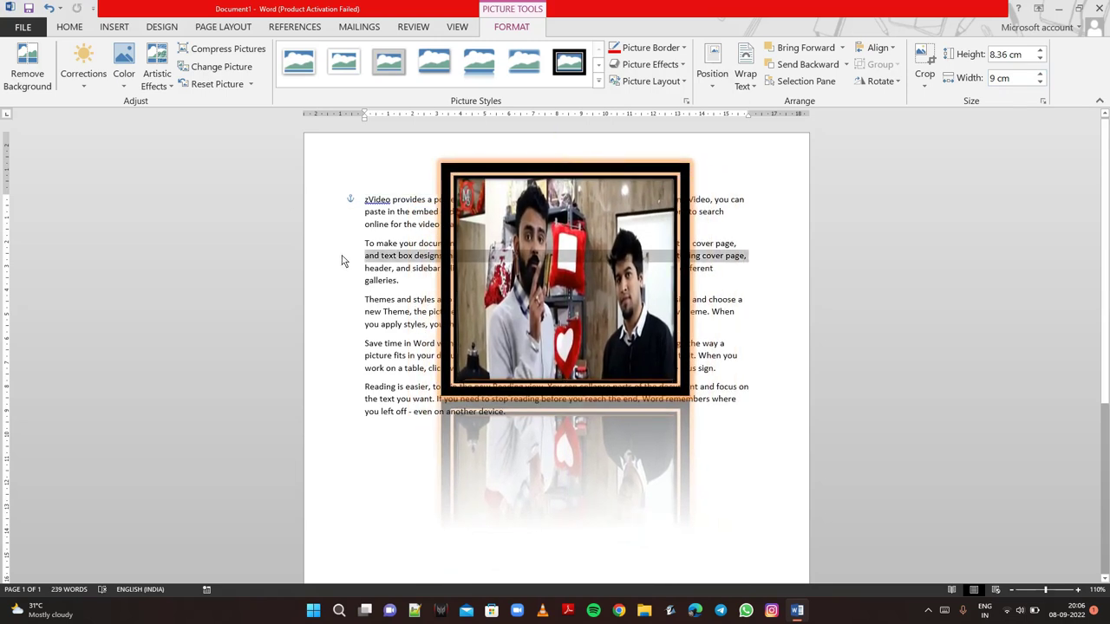
# Step: Cut the framed picture out of the document
pyautogui.click(114, 27)
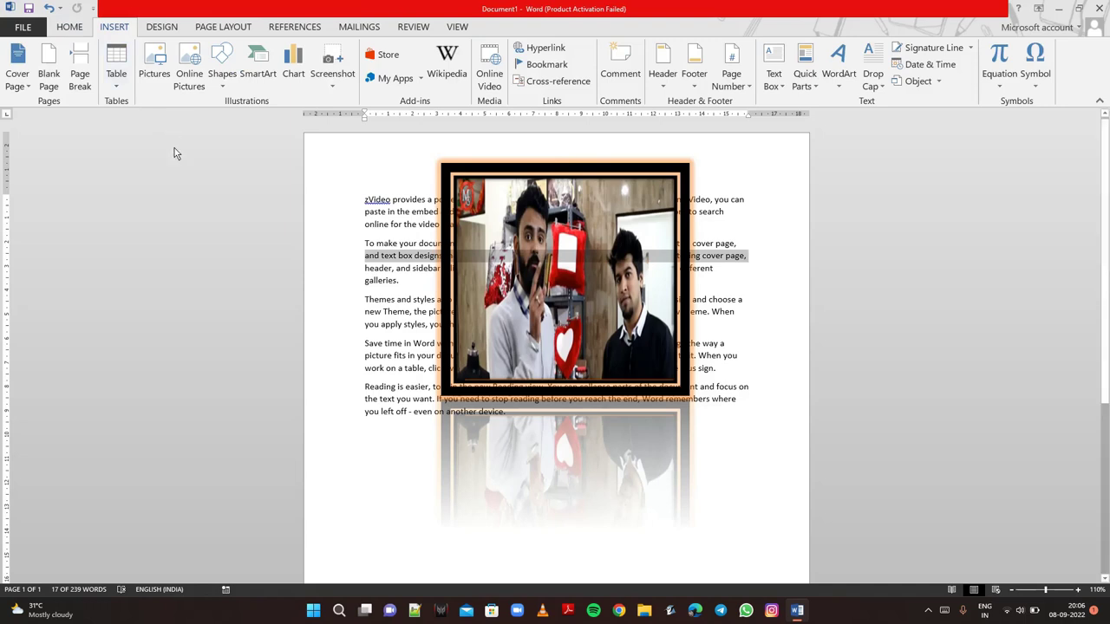
pyautogui.rightClick(488, 250)
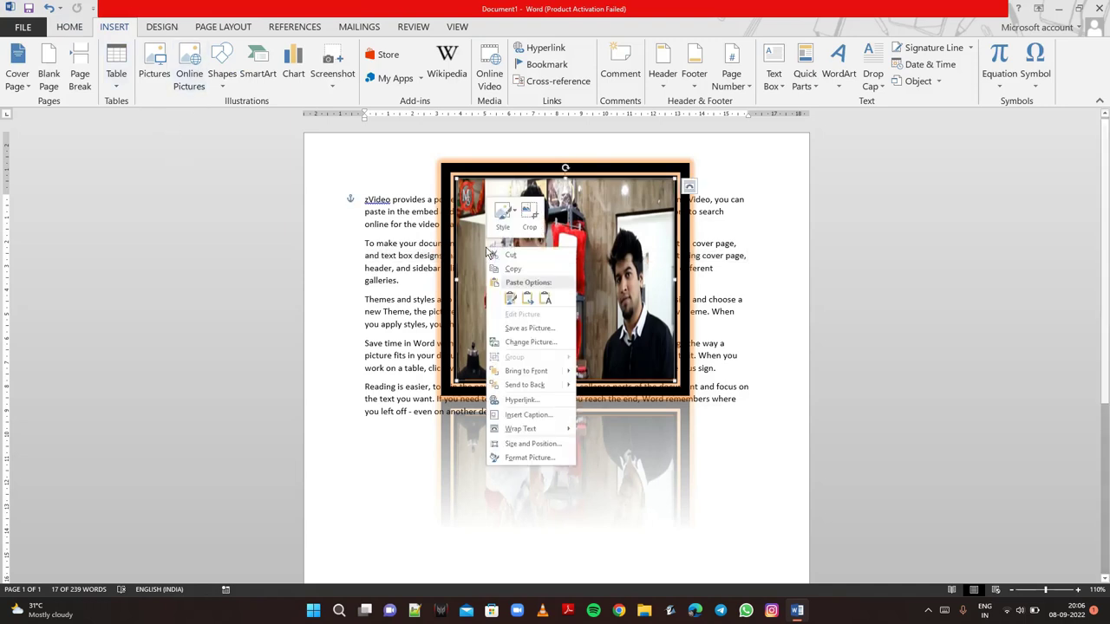
pyautogui.click(504, 257)
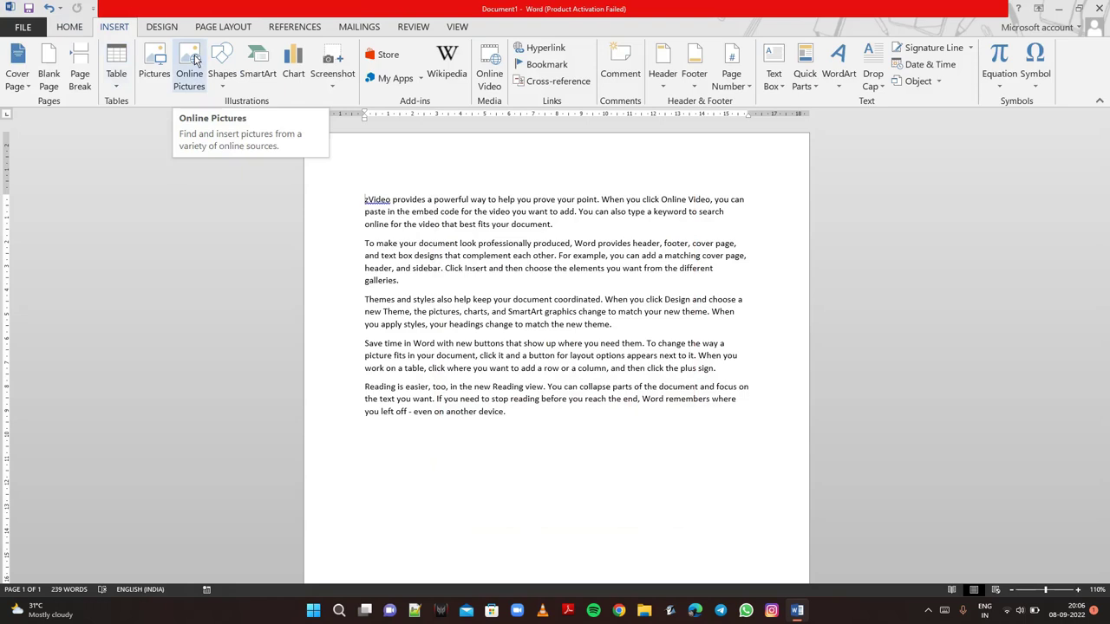
# Step: Insert a desktop computer image from a Bing search for 'computer' and move it below the last paragraph
pyautogui.click(195, 59)
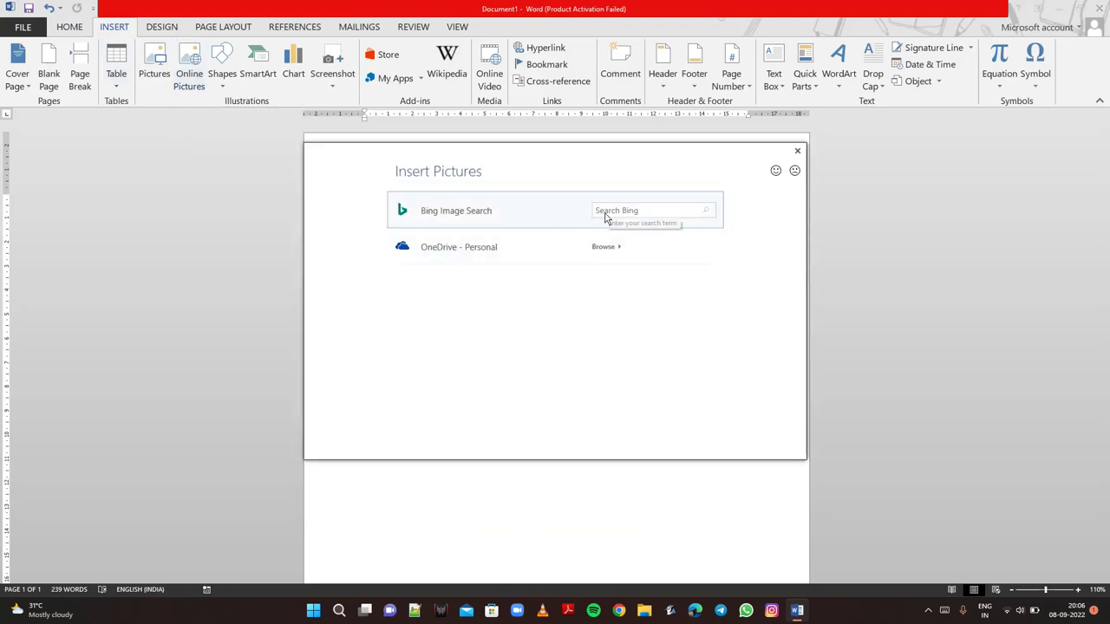
pyautogui.click(604, 216)
pyautogui.write('computer')
pyautogui.click(708, 213)
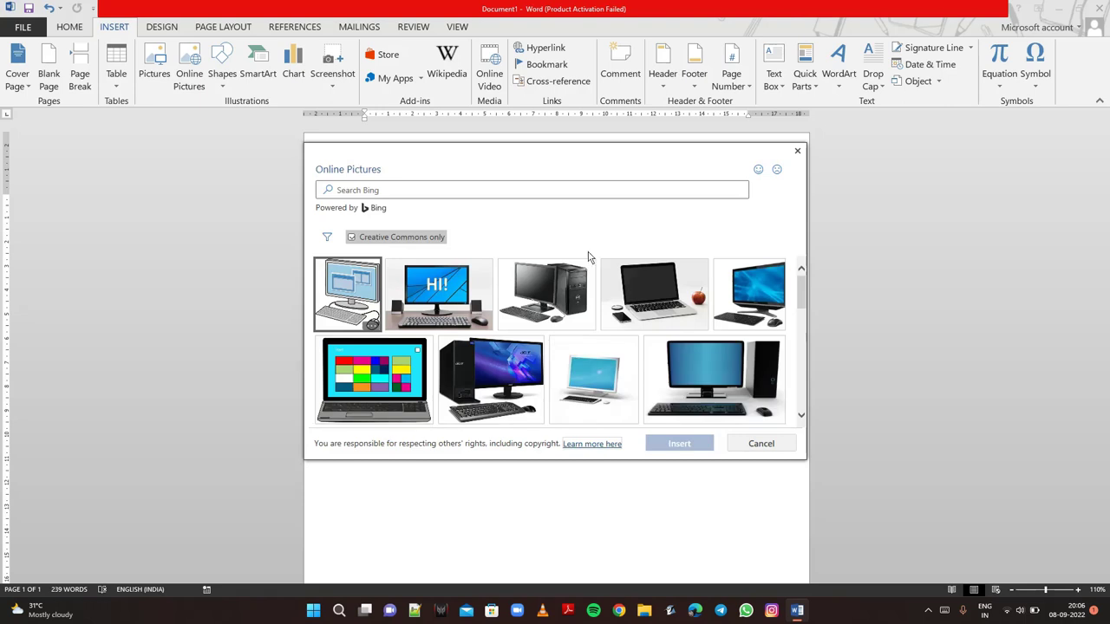
pyautogui.click(486, 385)
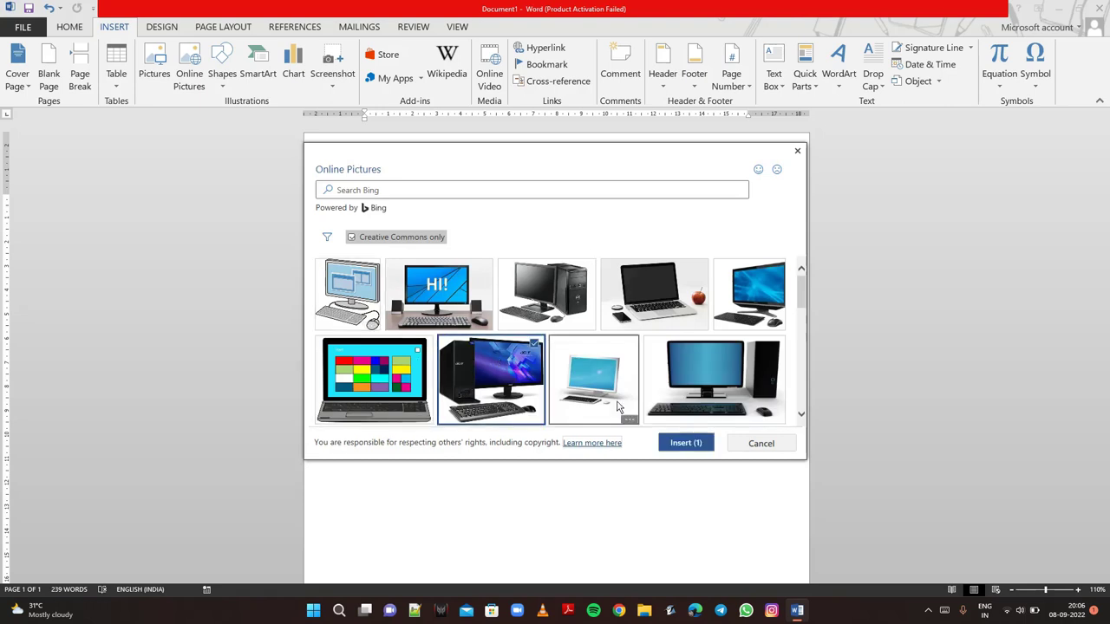
pyautogui.click(670, 437)
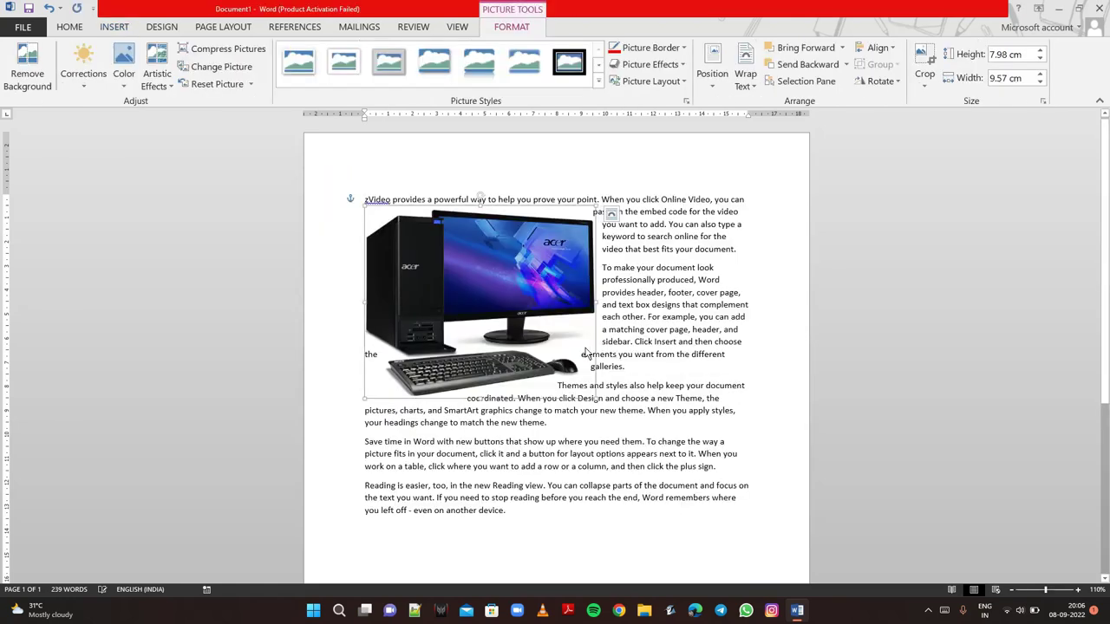
pyautogui.moveTo(509, 281)
pyautogui.mouseDown()
pyautogui.moveTo(555, 489)
pyautogui.moveTo(552, 442)
pyautogui.mouseUp()
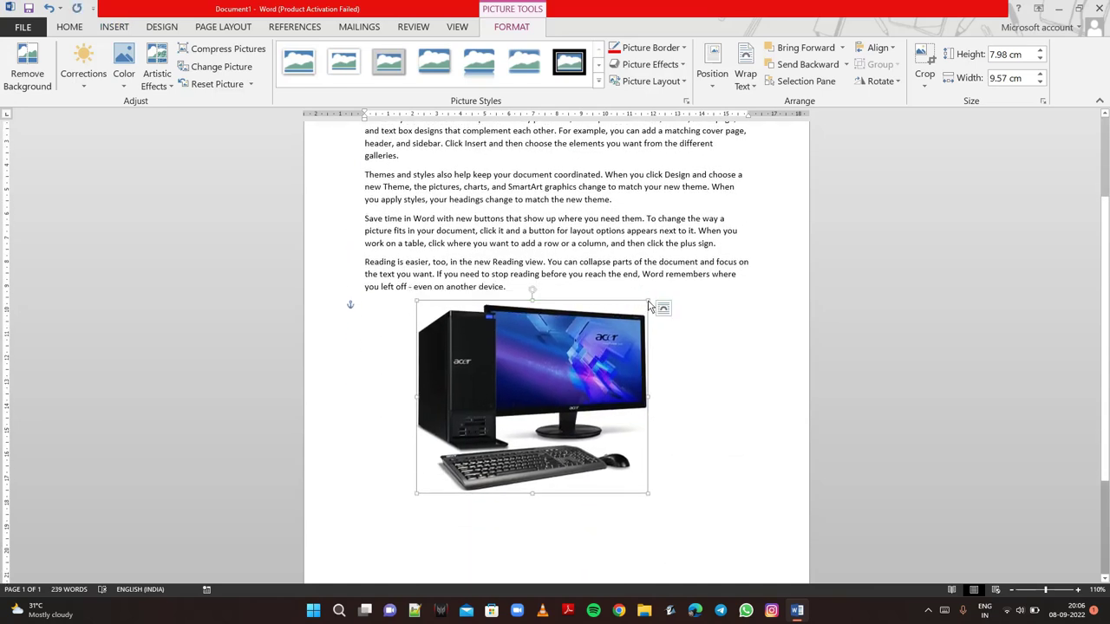
# Step: Shrink the computer picture to 6.09 × 7.3 cm, then cut it from the document
pyautogui.moveTo(648, 303); pyautogui.dragTo(593, 346)
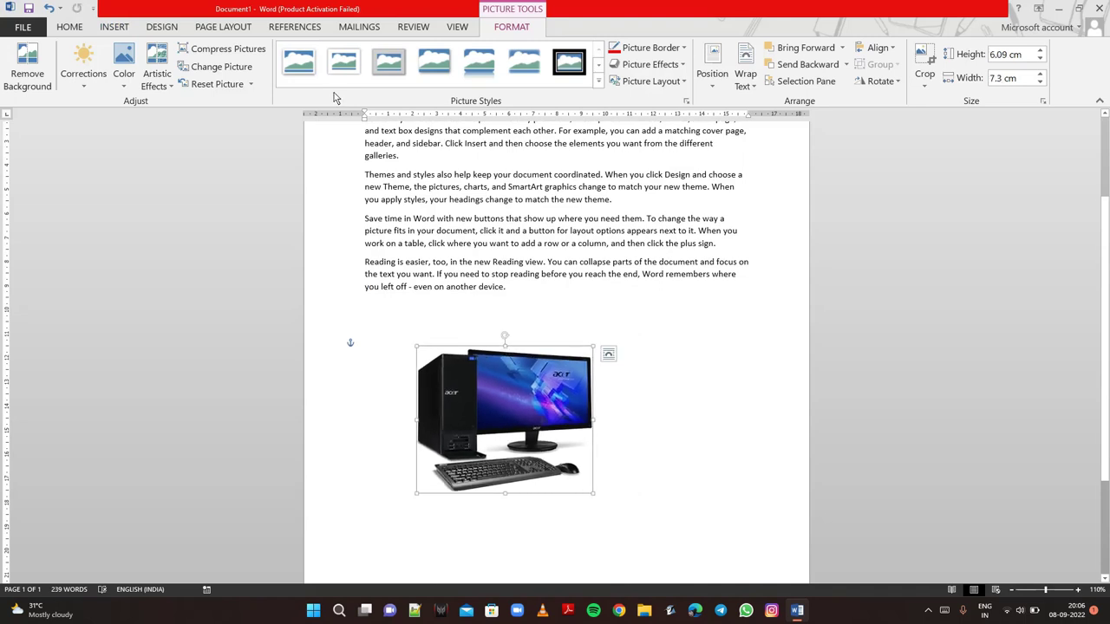
pyautogui.click(114, 27)
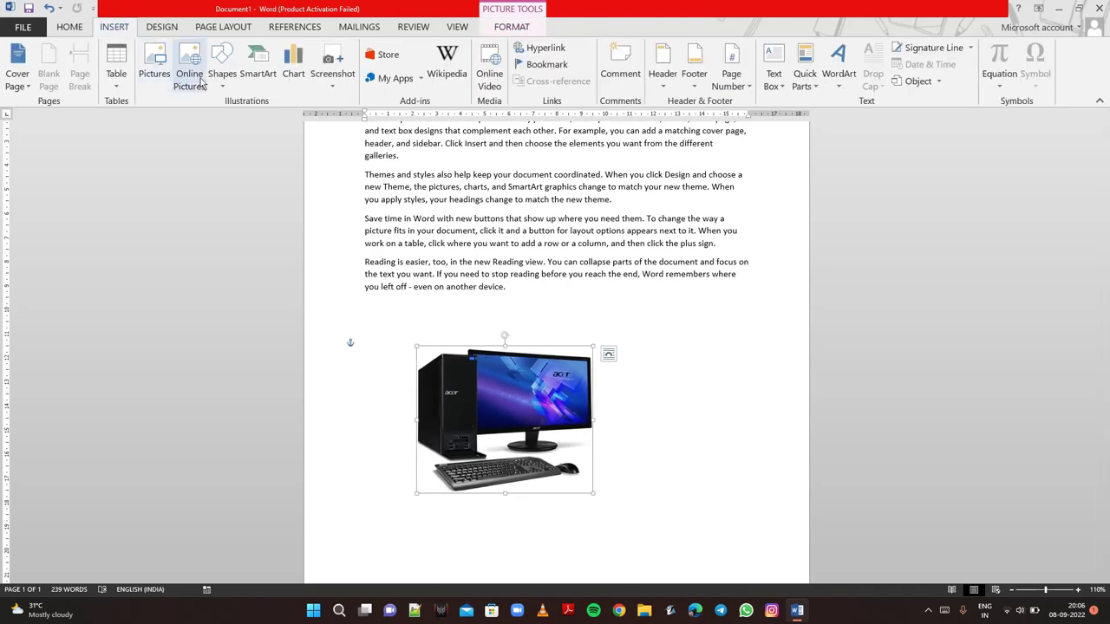
pyautogui.click(510, 26)
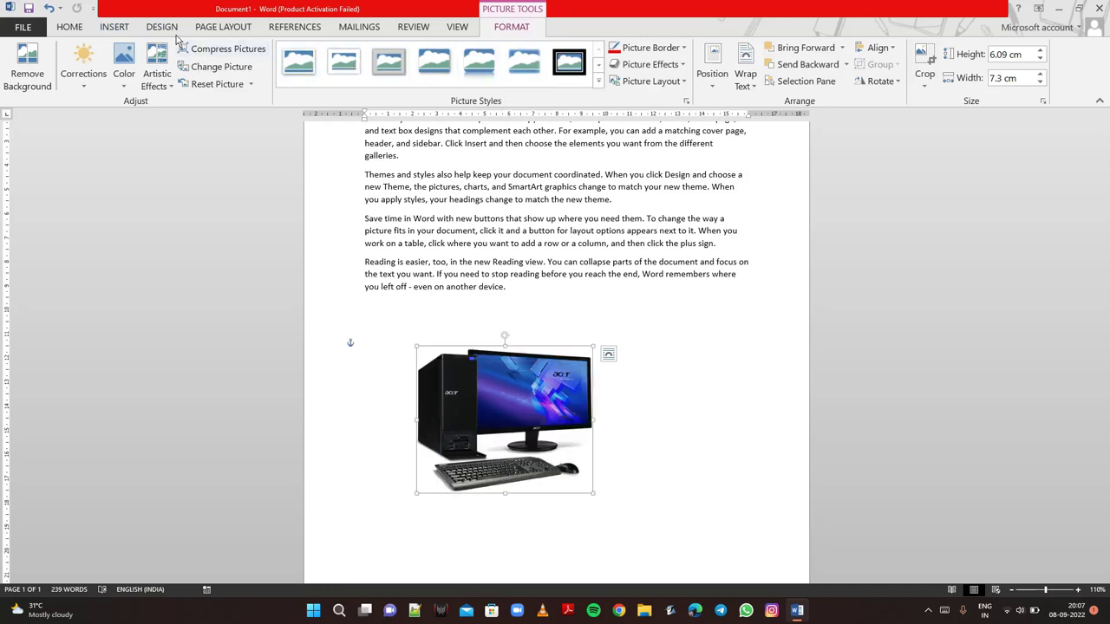
pyautogui.click(132, 26)
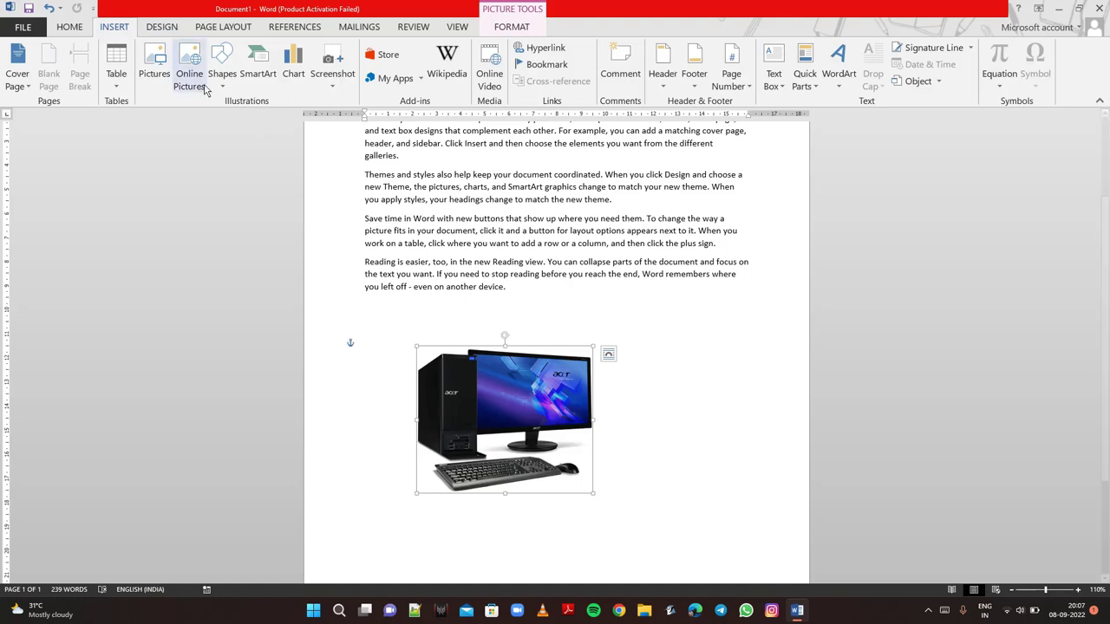
pyautogui.rightClick(437, 380)
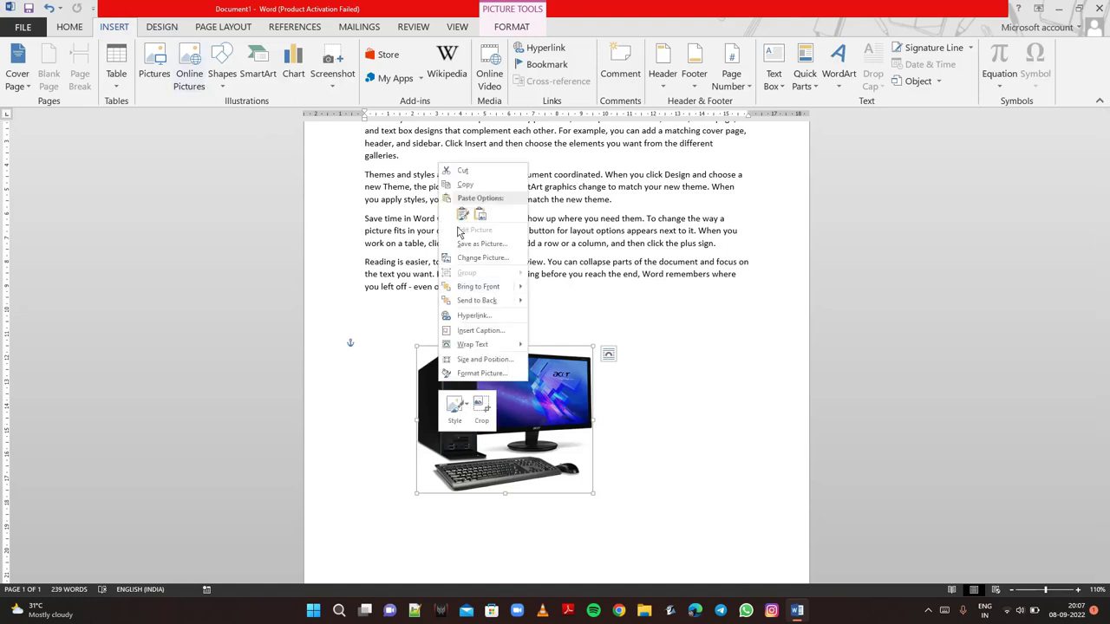
pyautogui.click(462, 171)
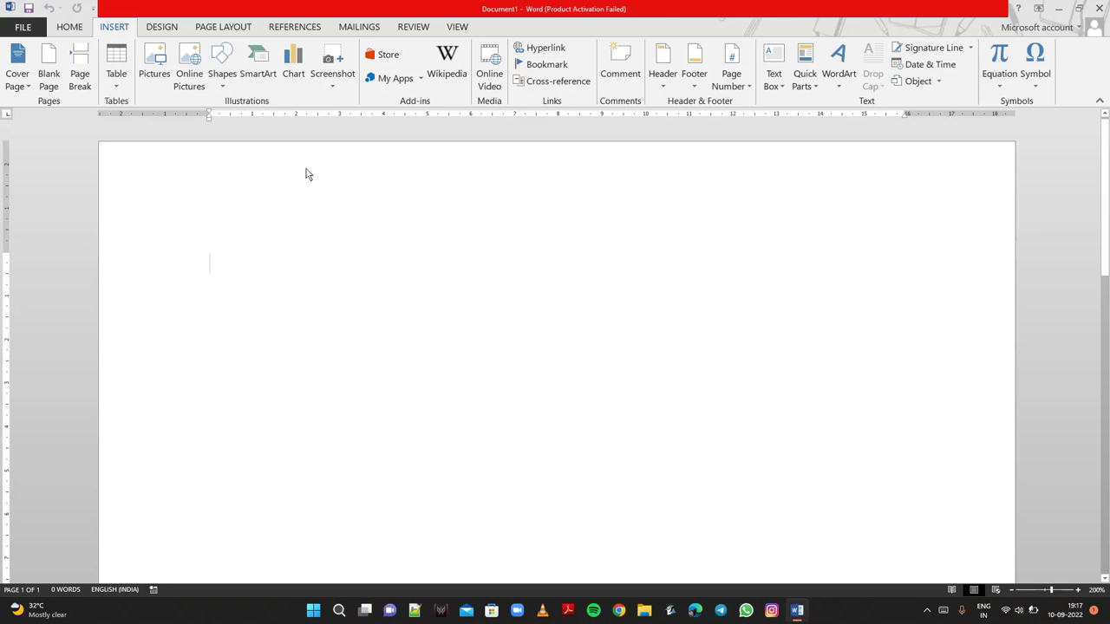
# Step: Draw an oval of about 4.48 × 4.8 cm on the page and nudge it down and right
pyautogui.click(233, 78)
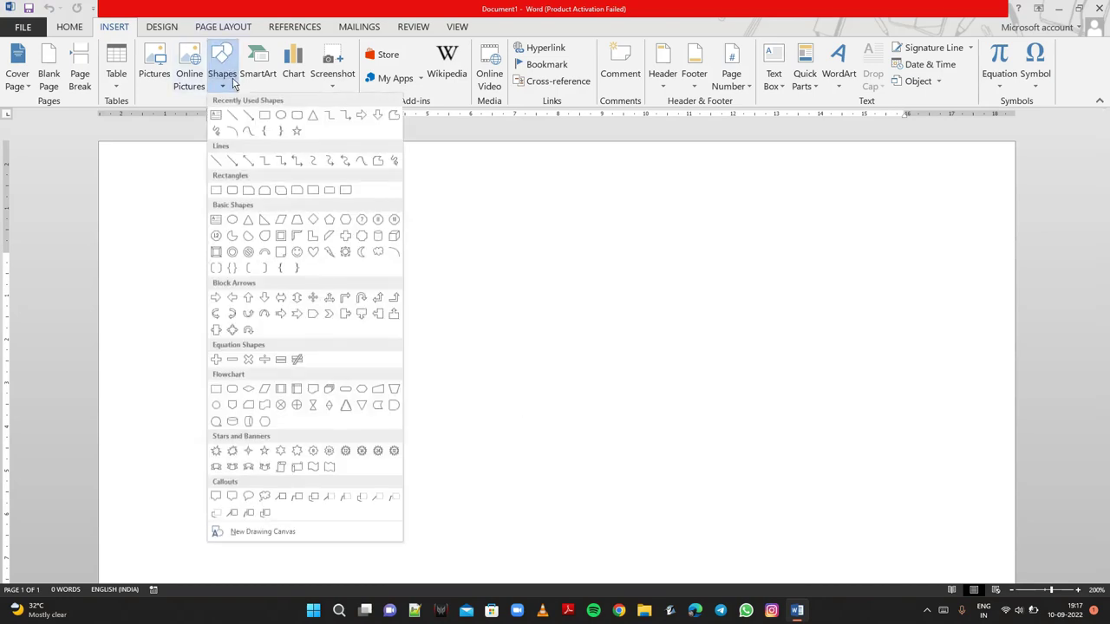
pyautogui.click(280, 115)
pyautogui.moveTo(222, 205); pyautogui.dragTo(404, 369)
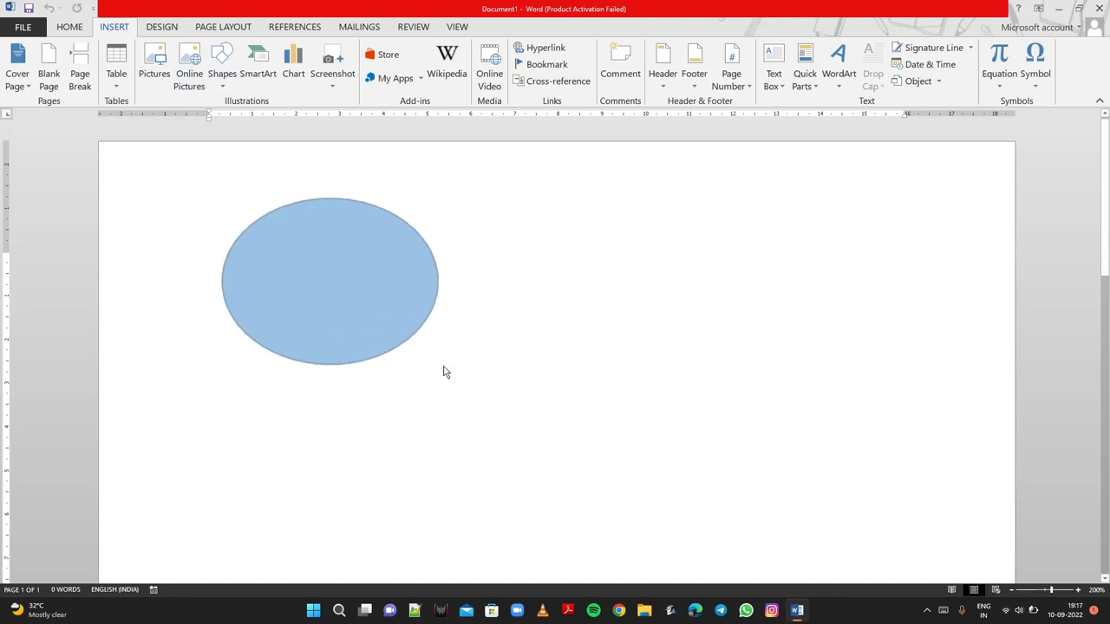
pyautogui.moveTo(404, 369); pyautogui.dragTo(432, 395)
pyautogui.moveTo(371, 334); pyautogui.dragTo(412, 362)
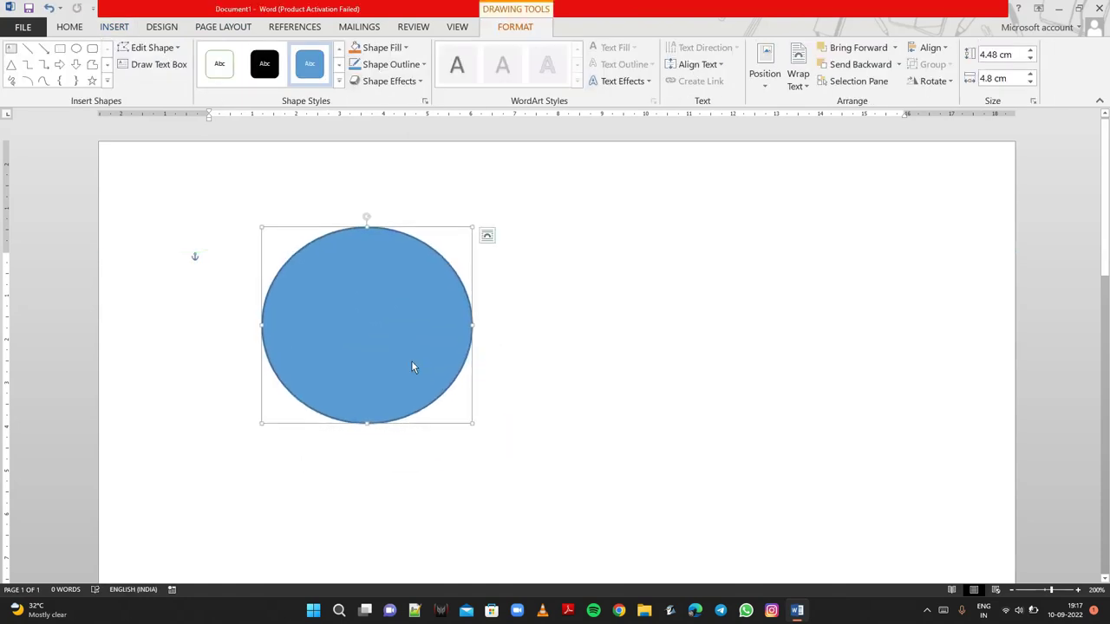
# Step: Give the circle a solid light orange fill
pyautogui.click(338, 82)
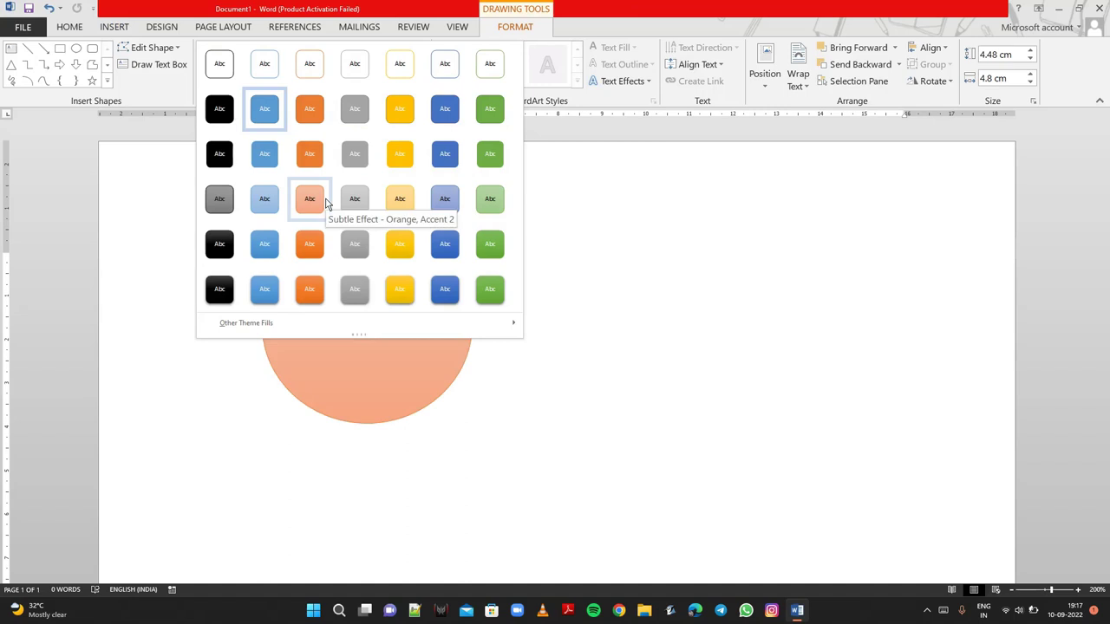
pyautogui.click(737, 391)
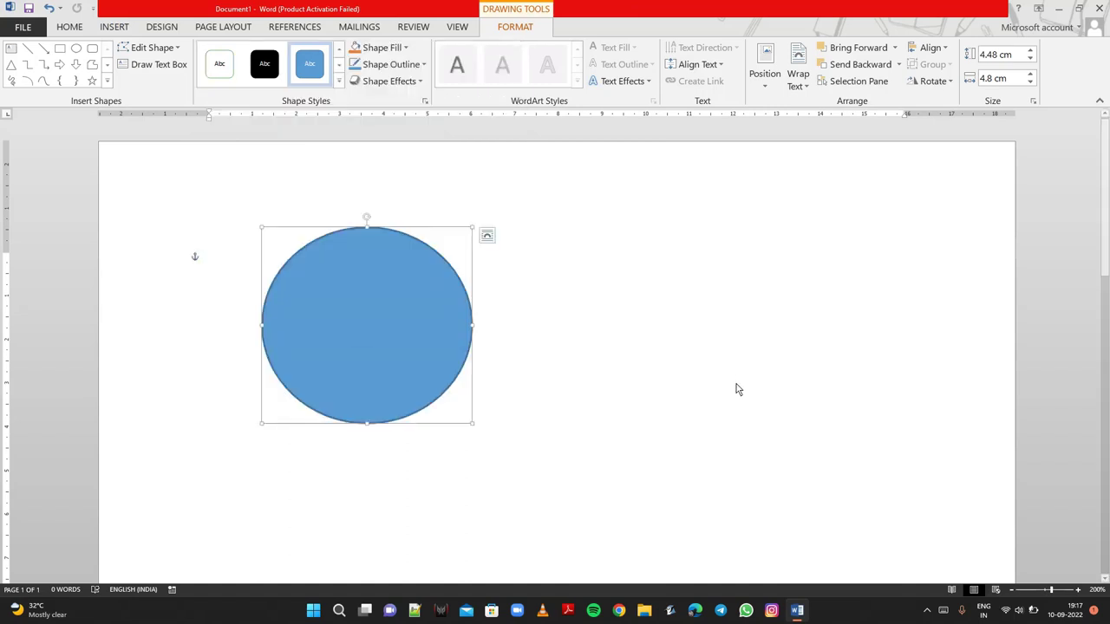
pyautogui.click(386, 47)
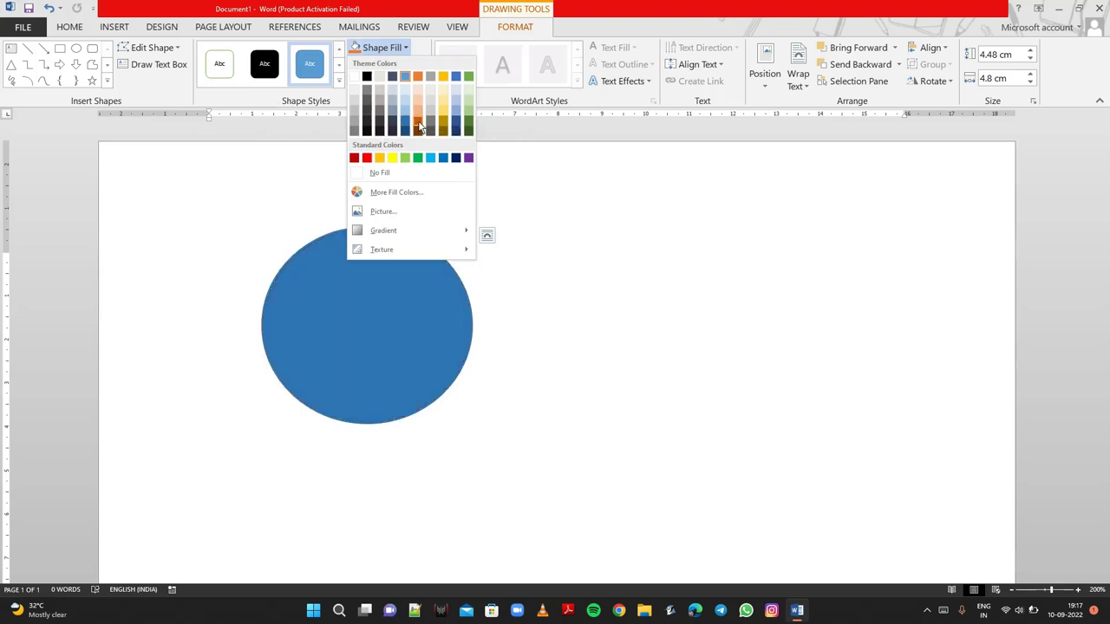
pyautogui.click(417, 97)
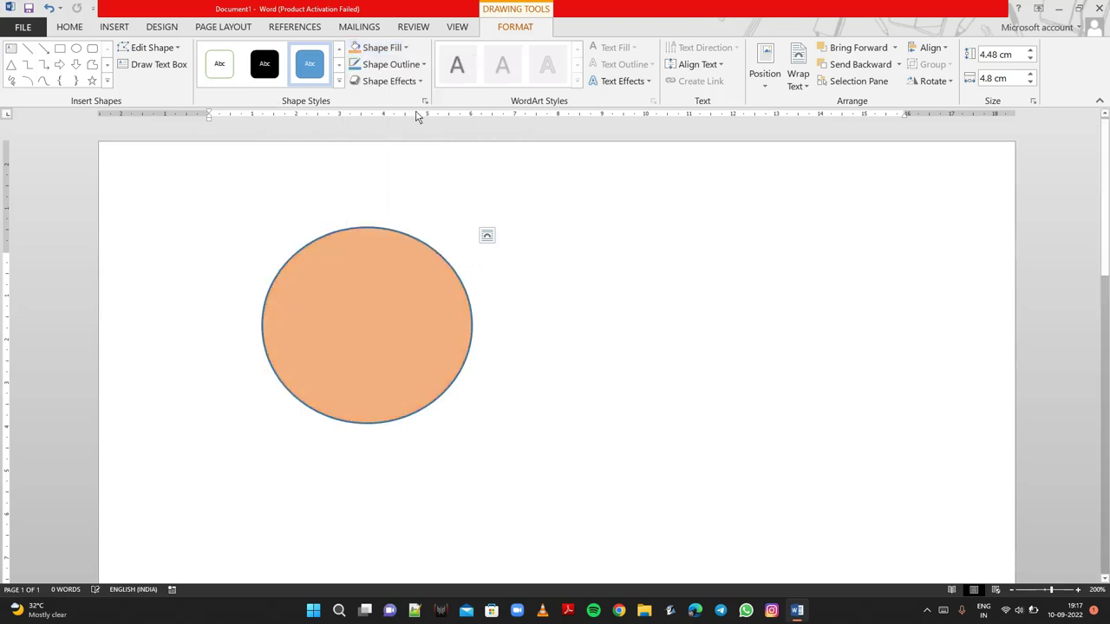
# Step: Change the fill to a light orange gradient and open More Gradients
pyautogui.click(390, 49)
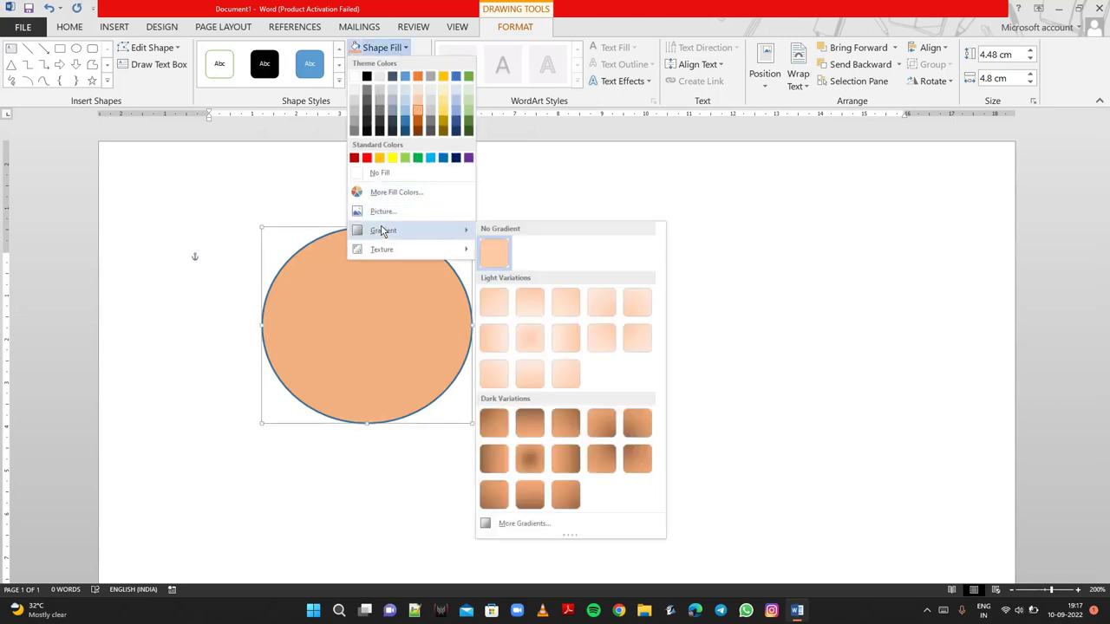
pyautogui.moveTo(383, 230)
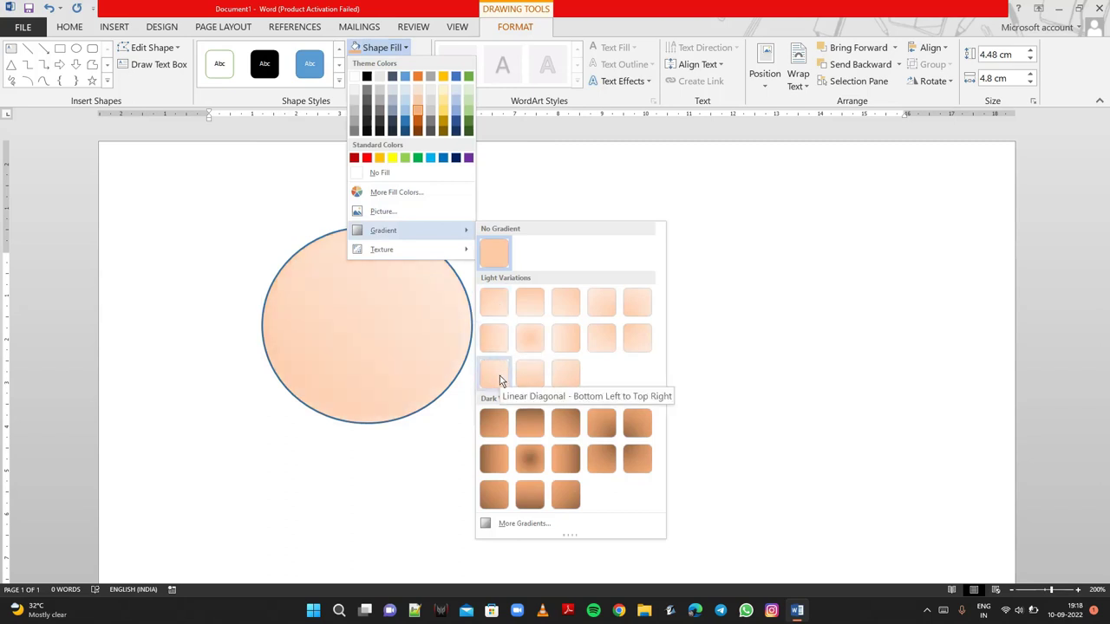
pyautogui.click(521, 377)
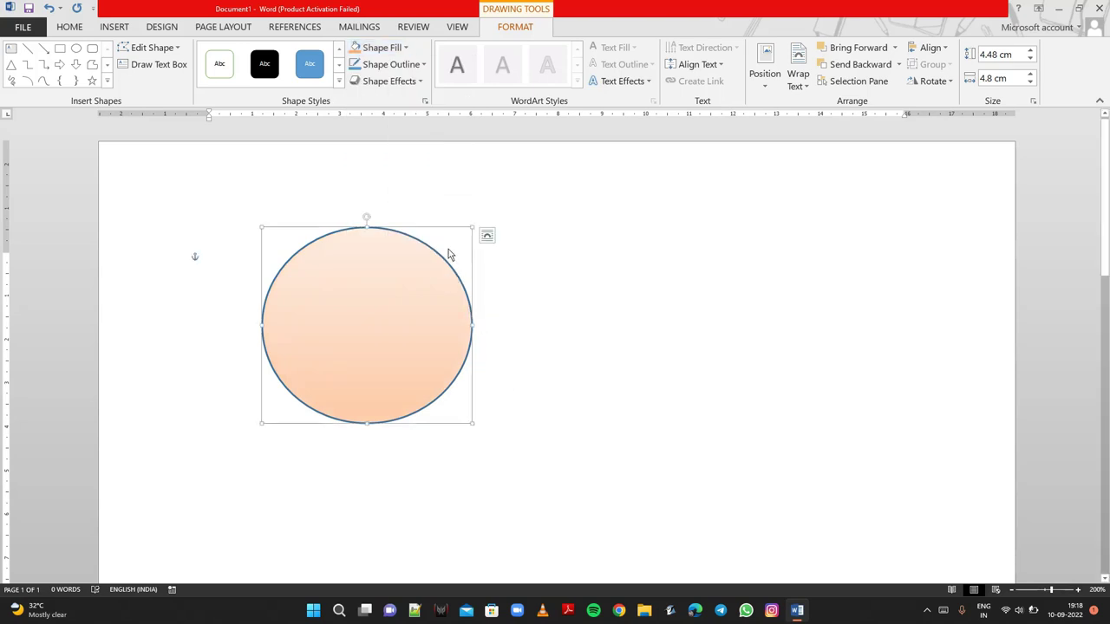
pyautogui.click(405, 48)
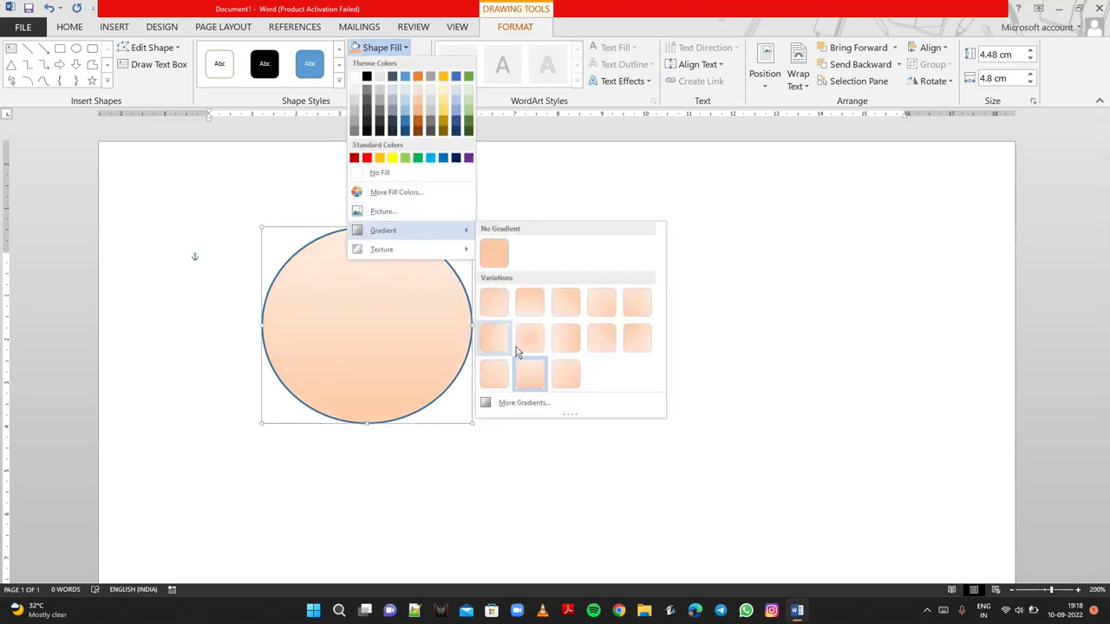
pyautogui.click(513, 405)
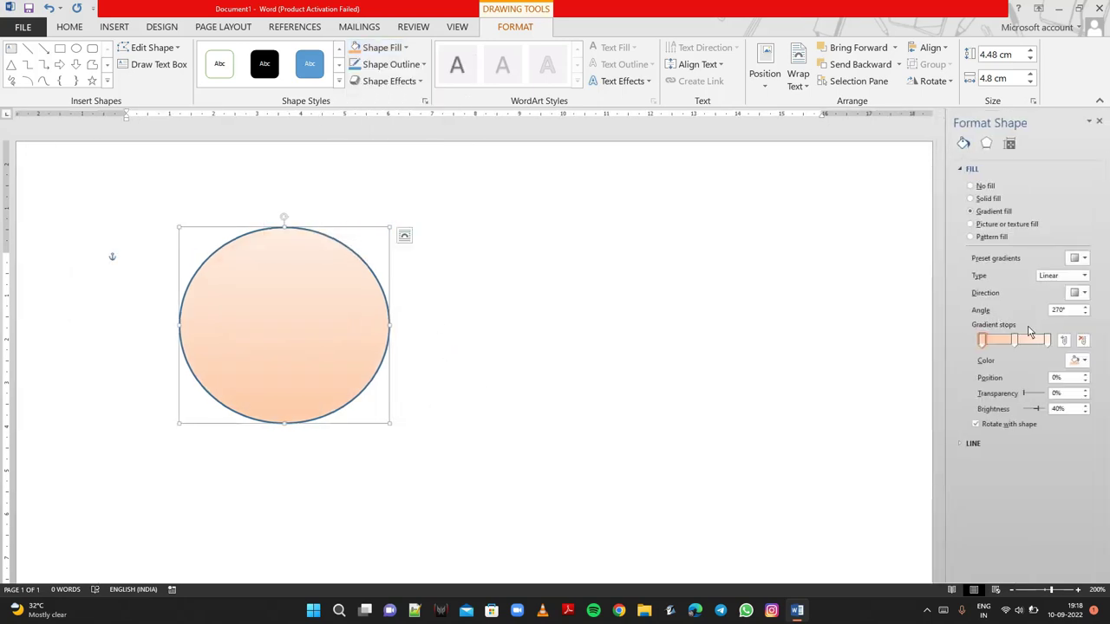
# Step: Apply the Medium Gradient - Accent 2 preset, shift the middle stop right and raise its transparency
pyautogui.click(1082, 258)
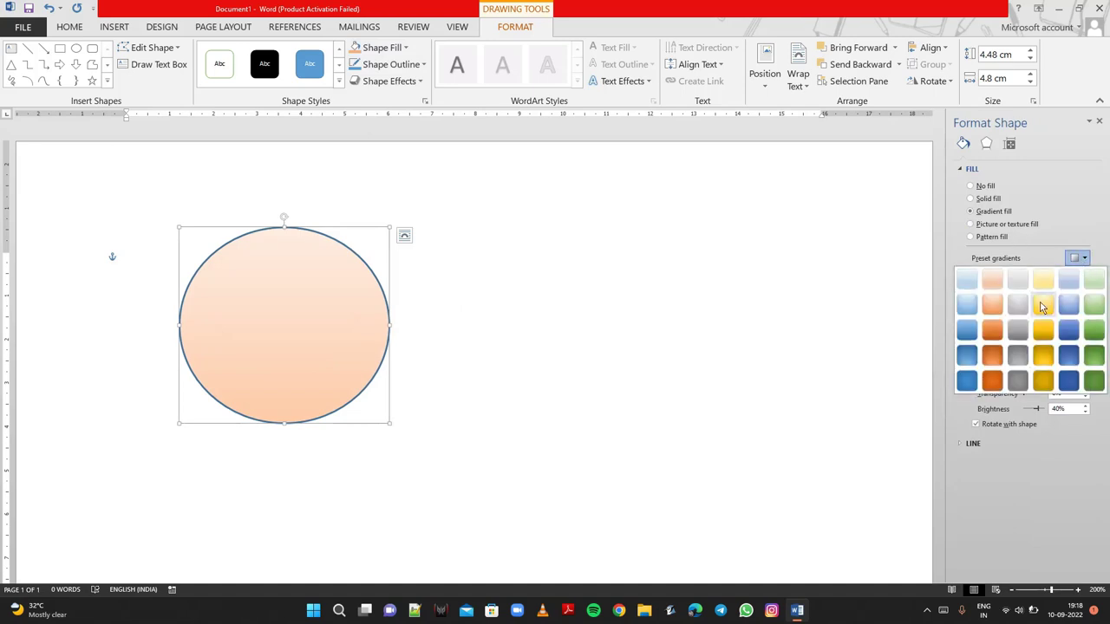
pyautogui.click(1000, 332)
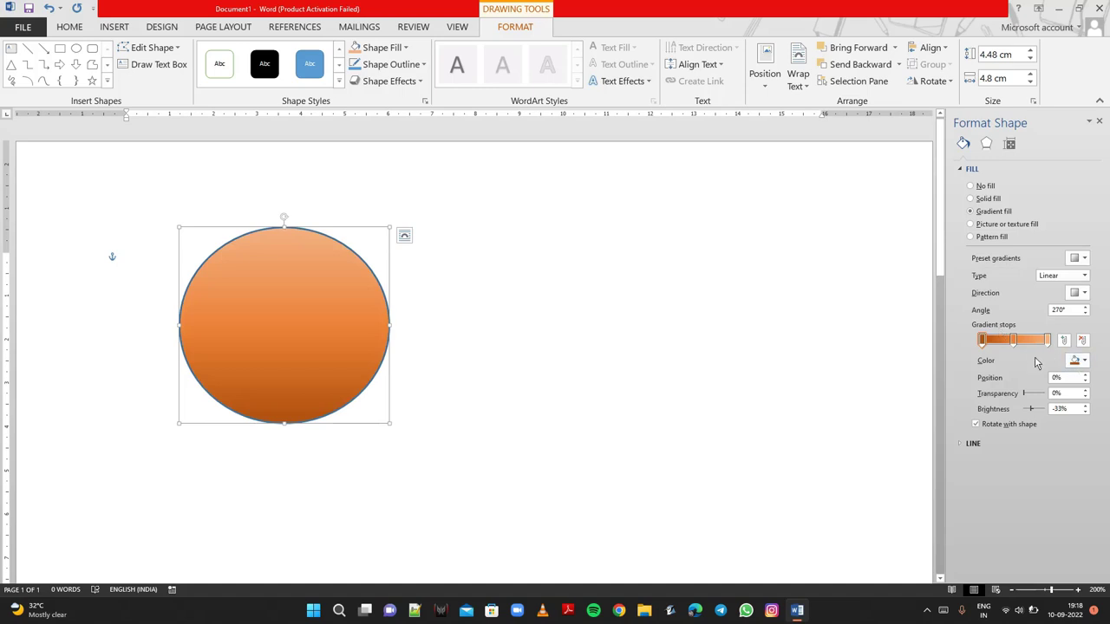
pyautogui.moveTo(1013, 341)
pyautogui.mouseDown()
pyautogui.moveTo(1030, 343)
pyautogui.moveTo(1016, 354)
pyautogui.mouseUp()
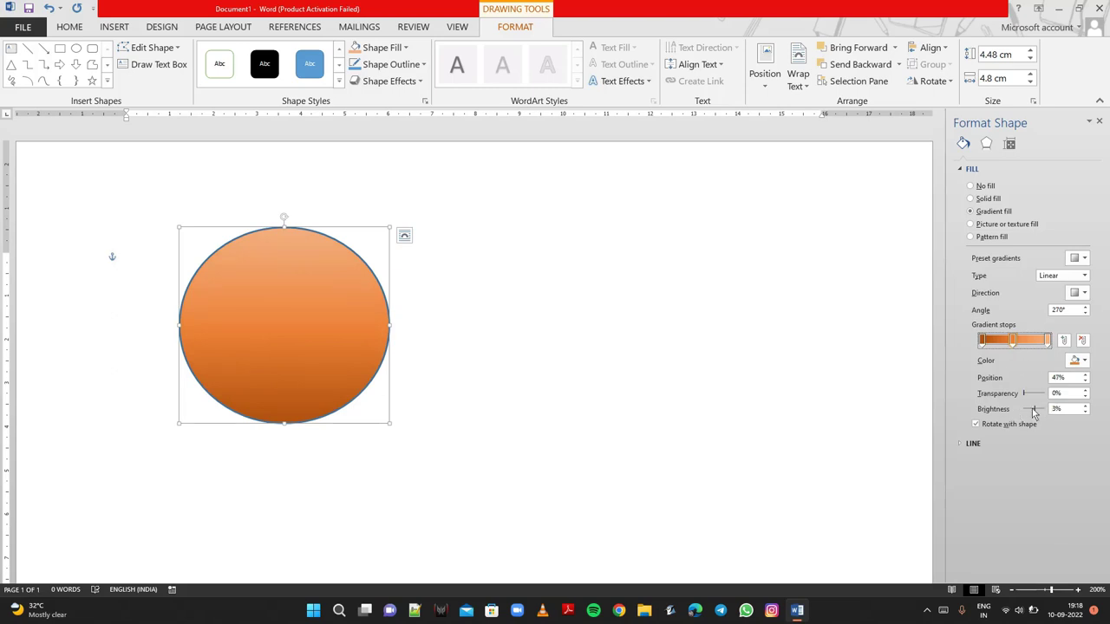
pyautogui.click(1085, 391)
pyautogui.click(1086, 391)
pyautogui.click(1085, 391)
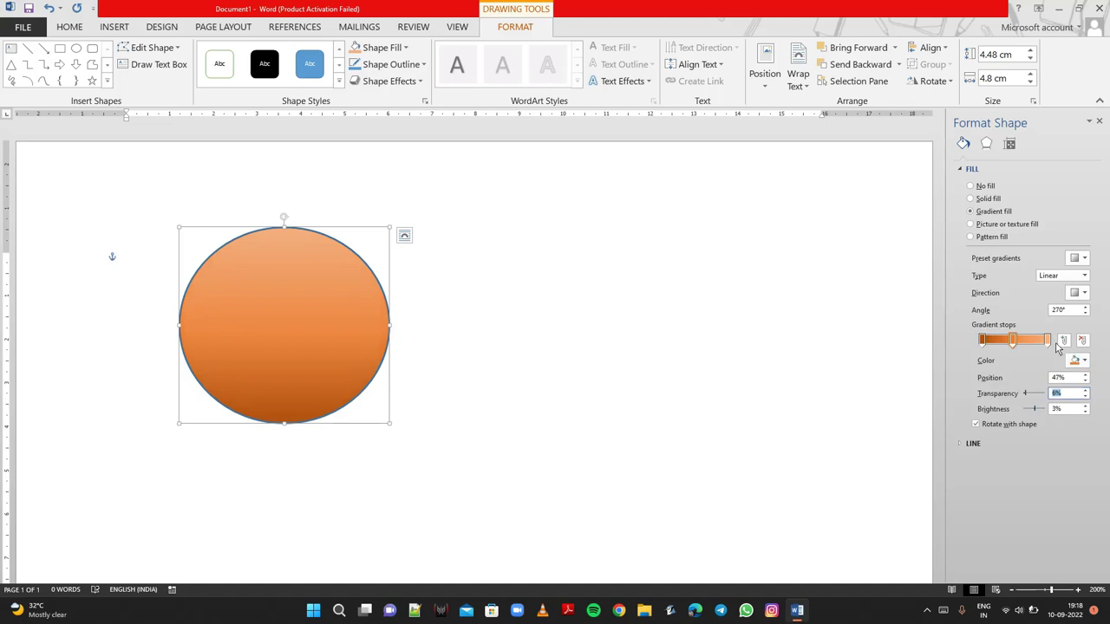
# Step: Set the gradient direction to linear diagonal at 135° and close the Format pane
pyautogui.click(1079, 292)
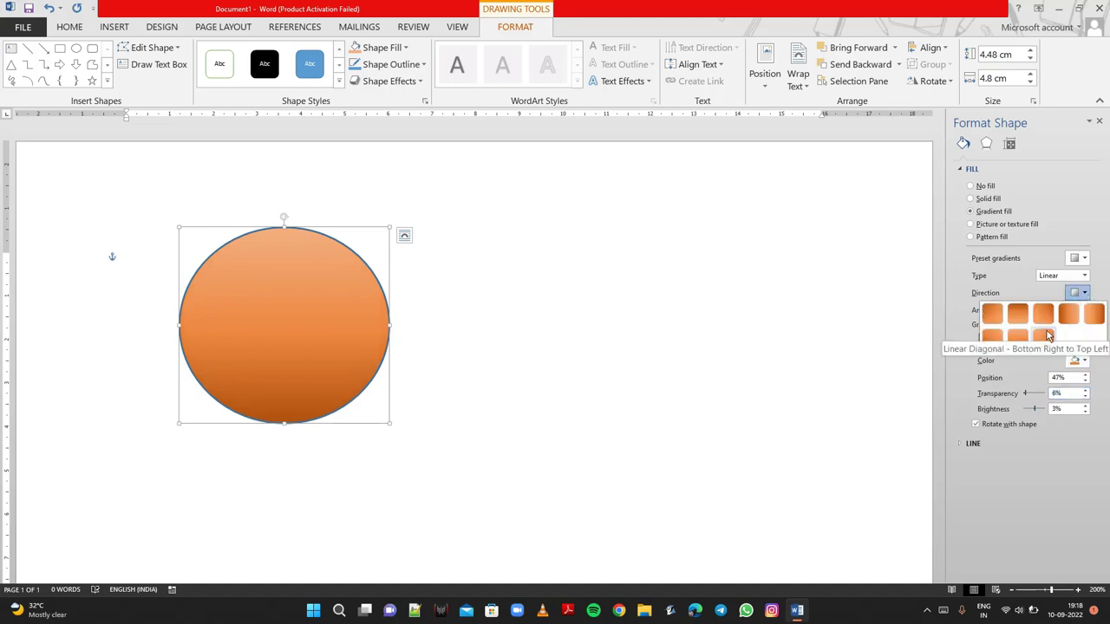
pyautogui.click(1041, 316)
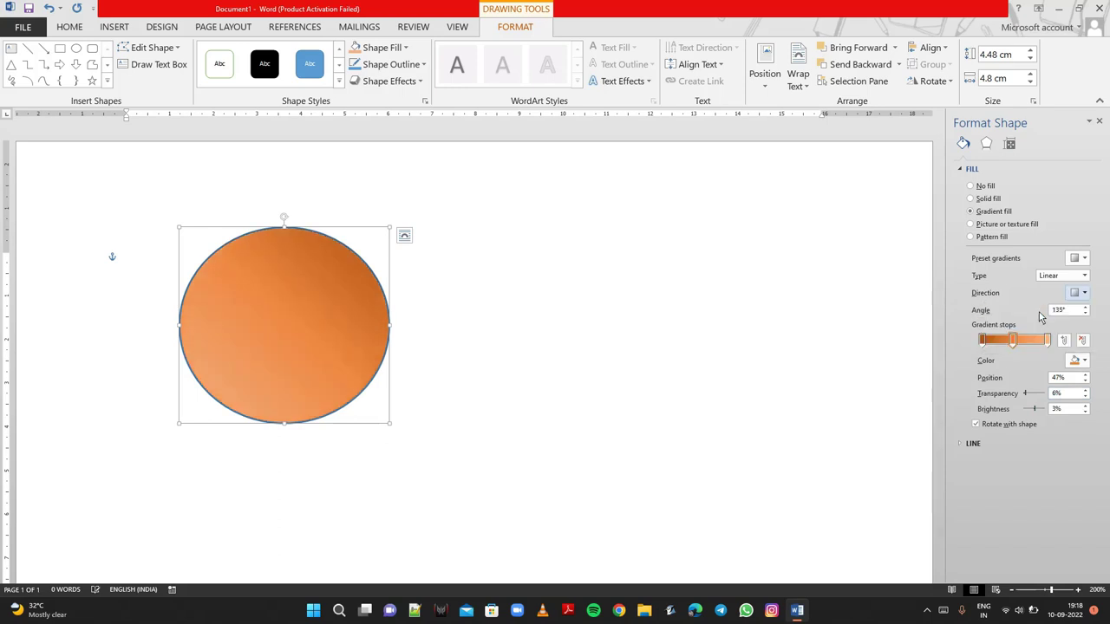
pyautogui.click(693, 278)
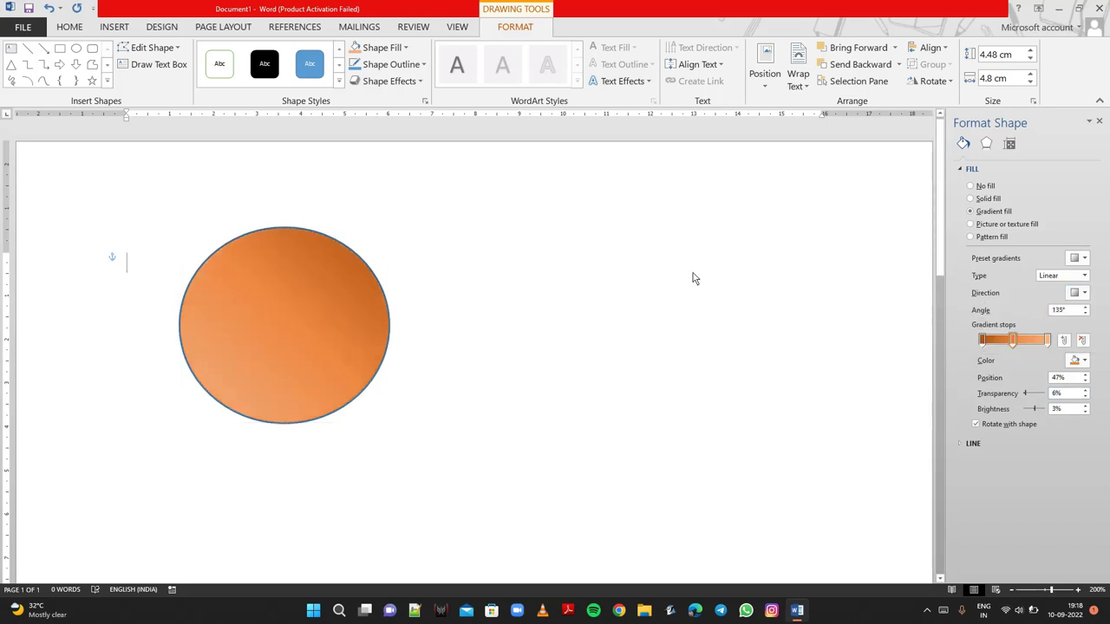
pyautogui.click(1099, 123)
# Step: Fill the circle with the first world map image from a Bing search for 'map'
pyautogui.click(399, 313)
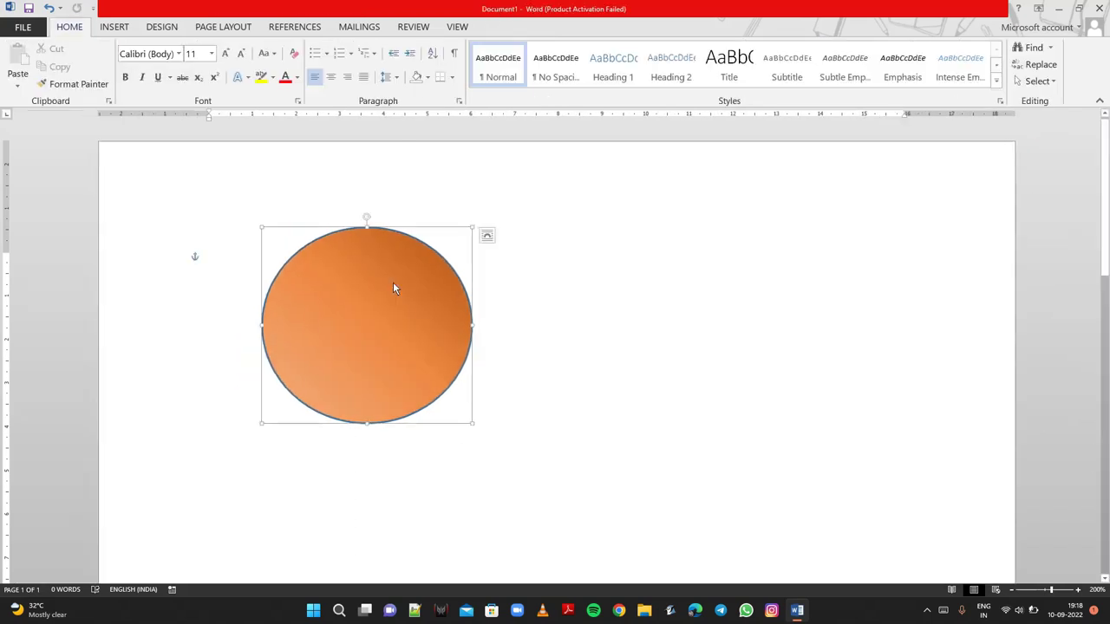
pyautogui.click(514, 27)
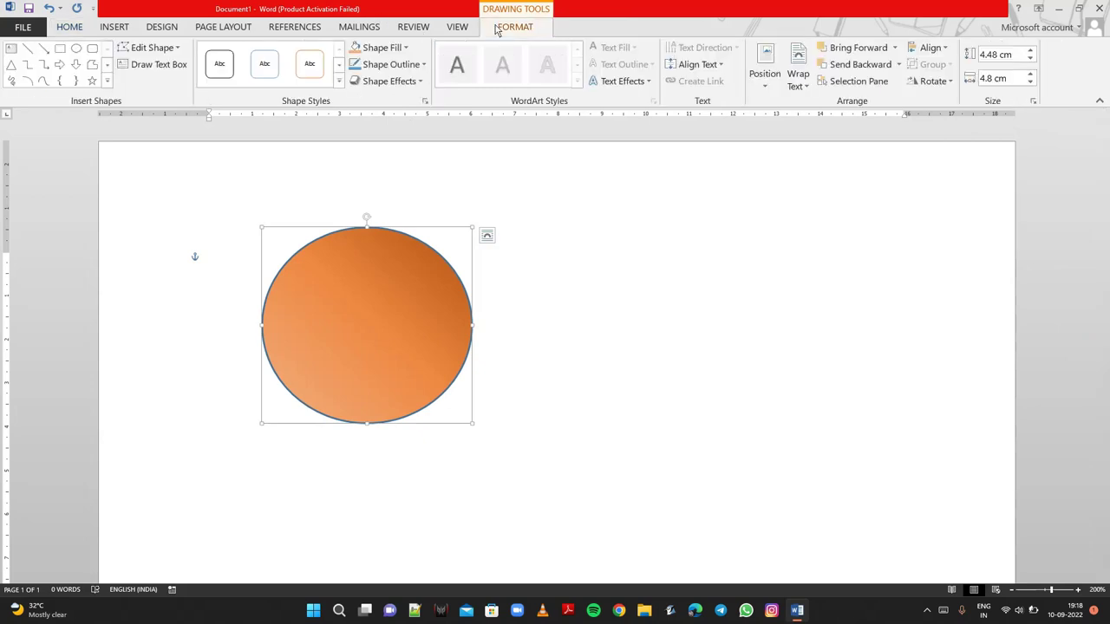
pyautogui.click(379, 49)
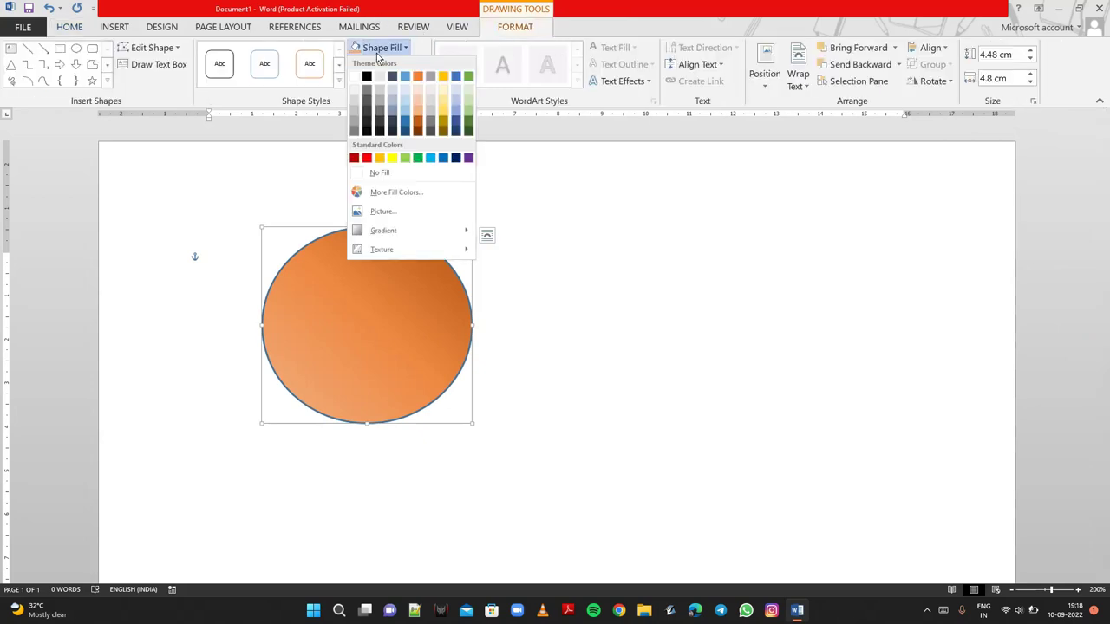
pyautogui.click(378, 213)
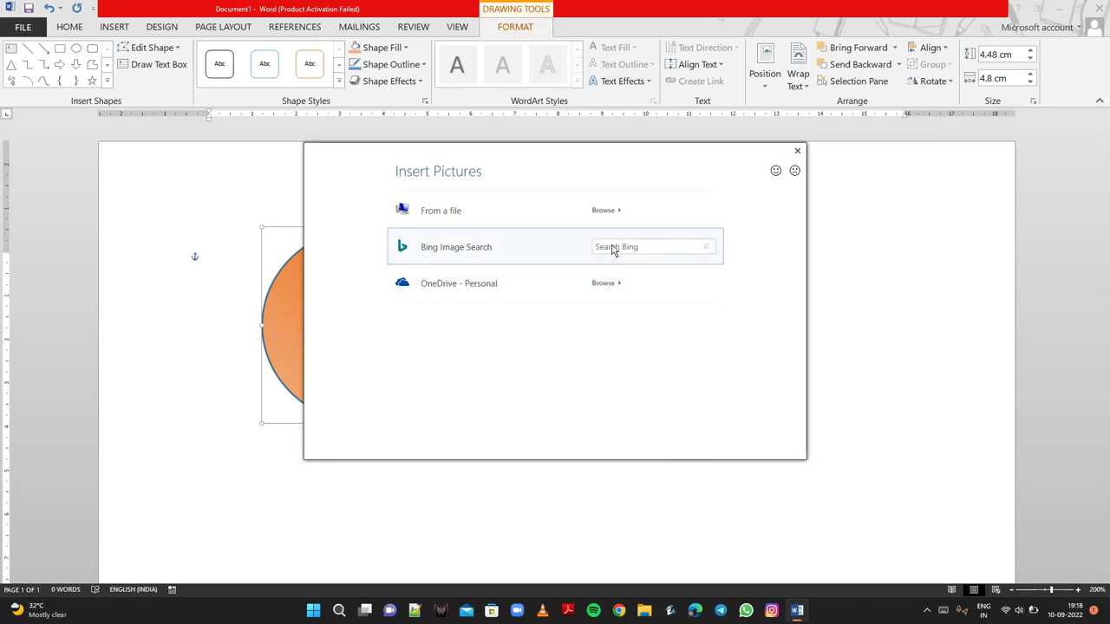
pyautogui.click(613, 250)
pyautogui.click(707, 251)
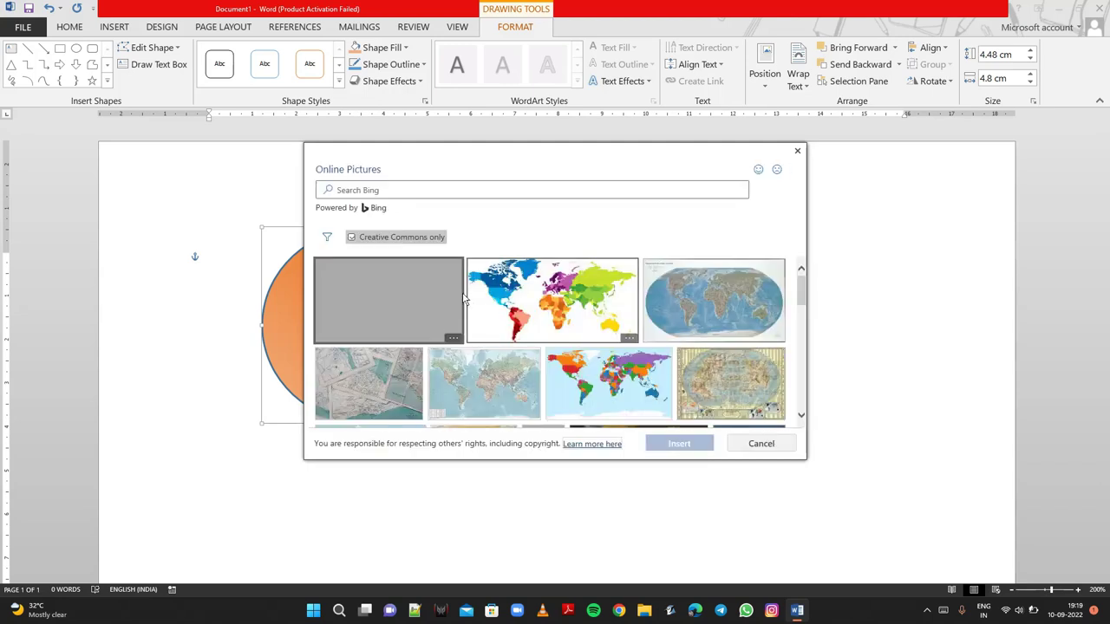
pyautogui.click(461, 297)
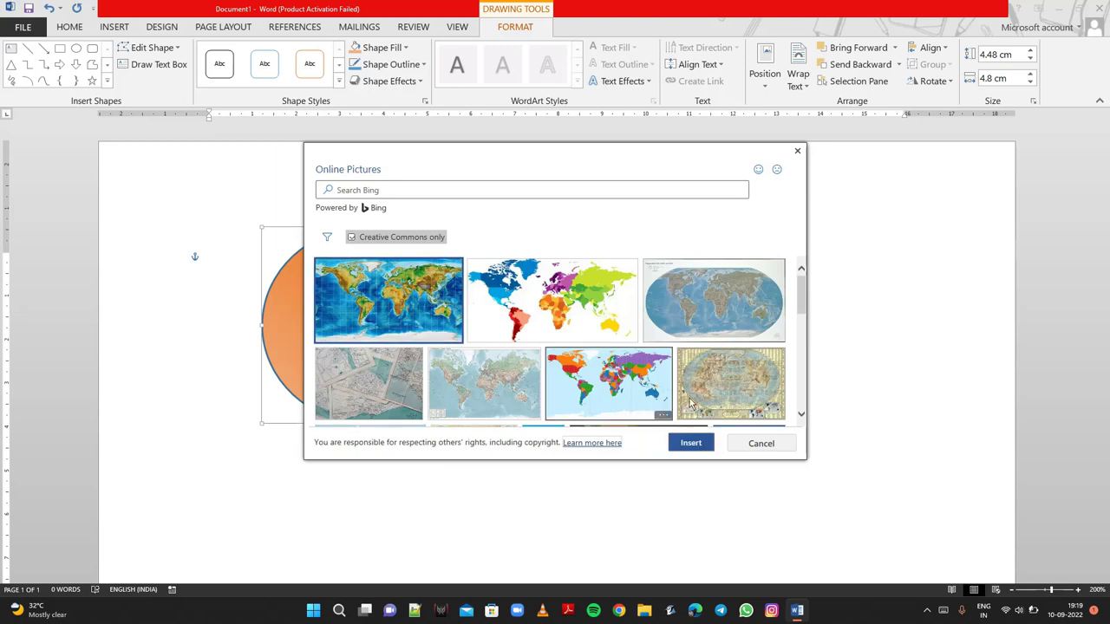
pyautogui.click(691, 444)
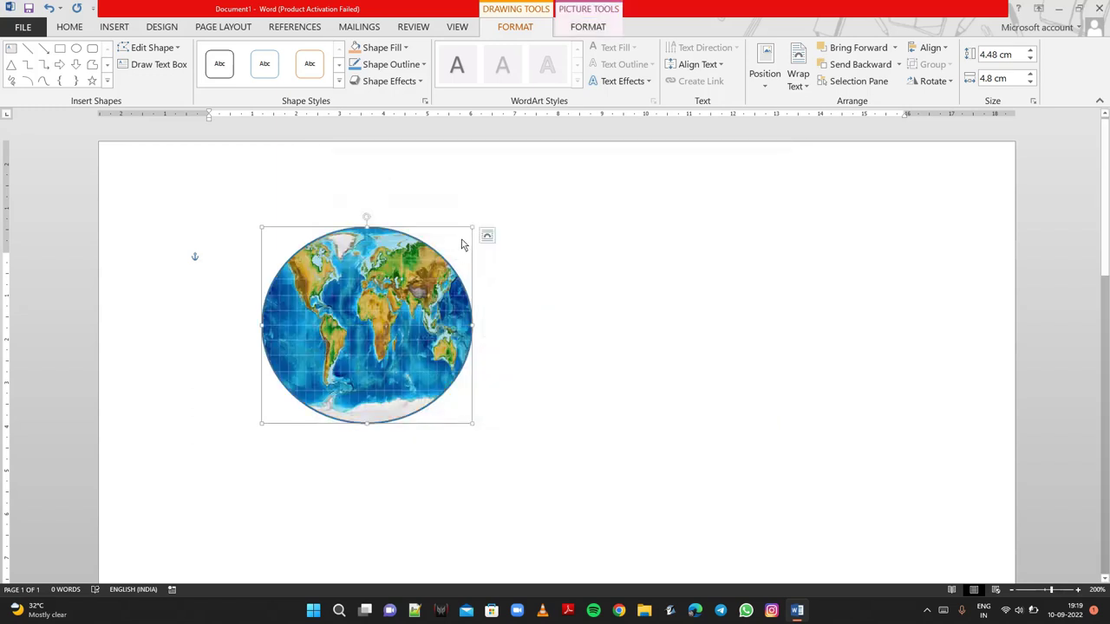
# Step: Enlarge the circle to 5.34 × 5.56 cm and fill it with the White Marble texture
pyautogui.moveTo(474, 227)
pyautogui.mouseDown()
pyautogui.moveTo(488, 187)
pyautogui.moveTo(505, 192)
pyautogui.mouseUp()
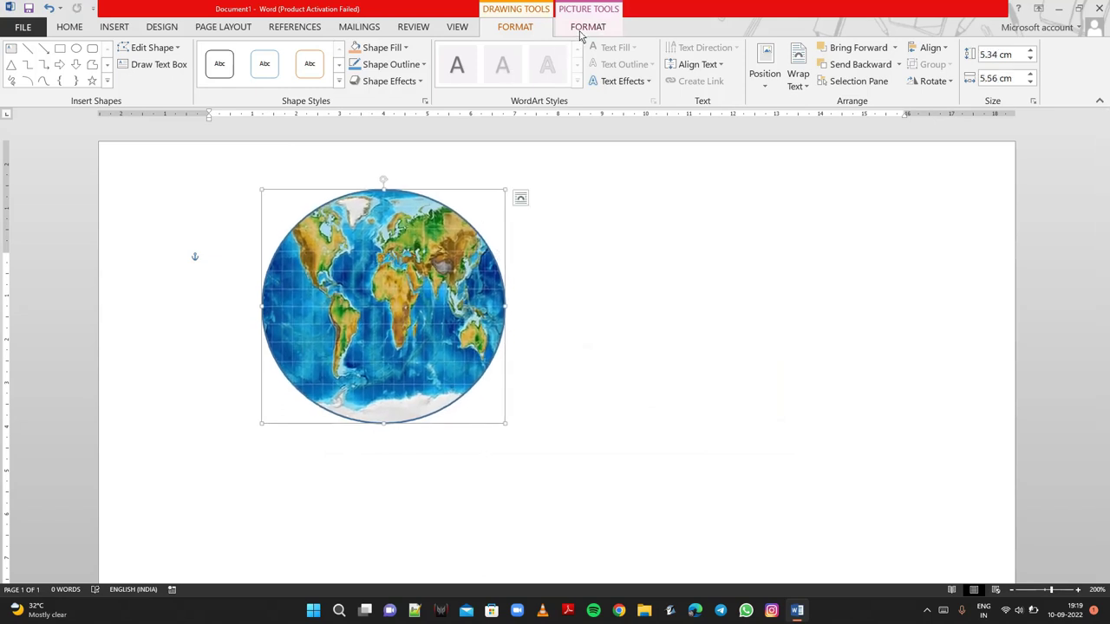
pyautogui.click(395, 50)
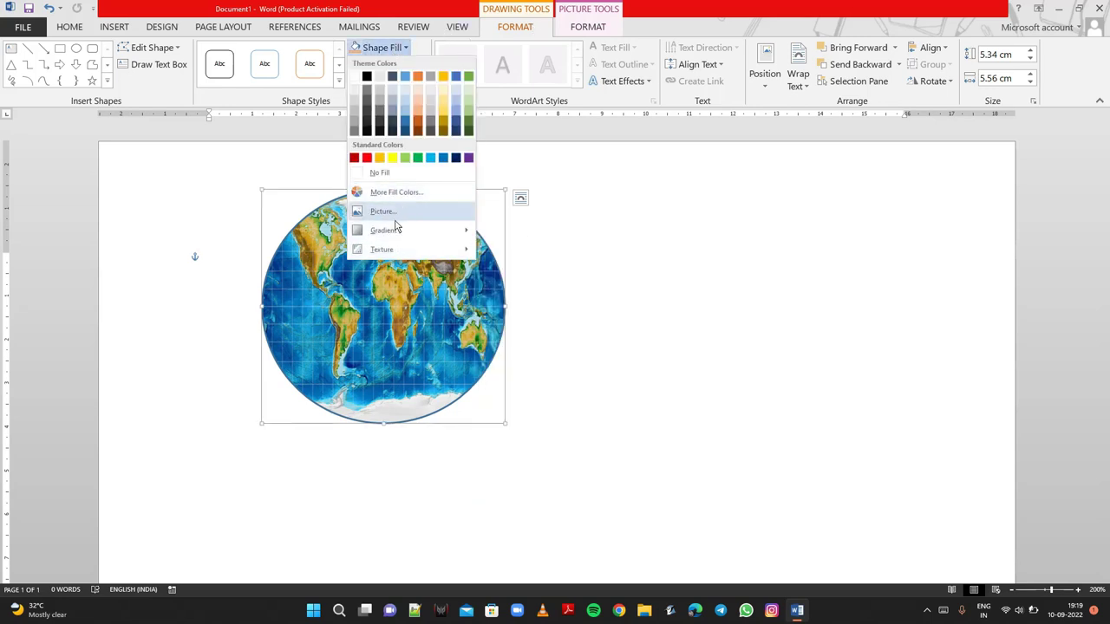
pyautogui.moveTo(382, 249)
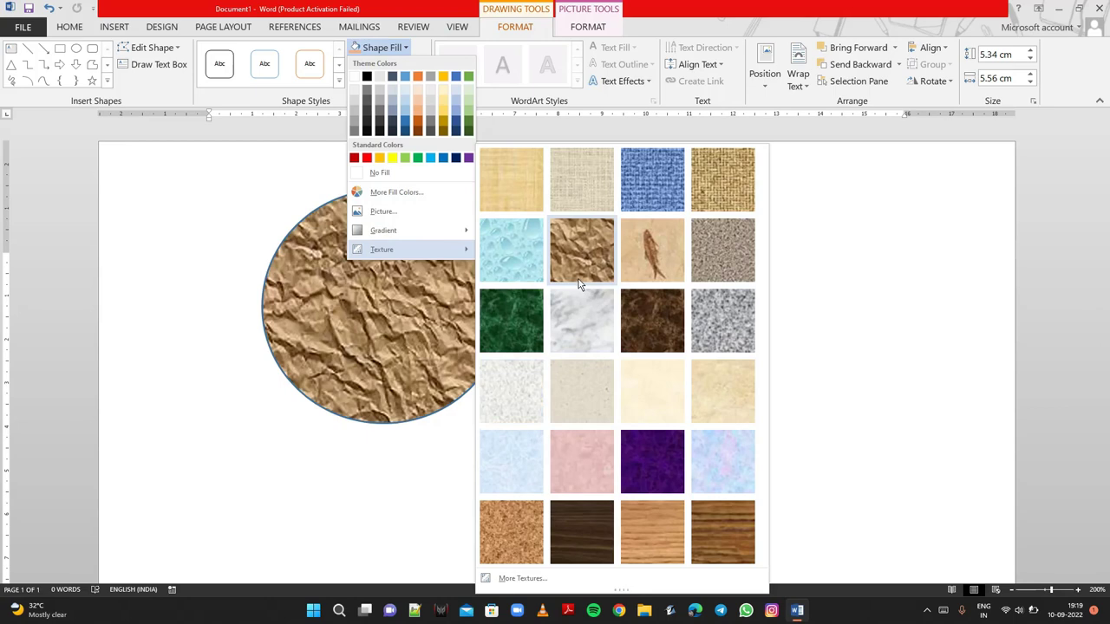
pyautogui.click(580, 309)
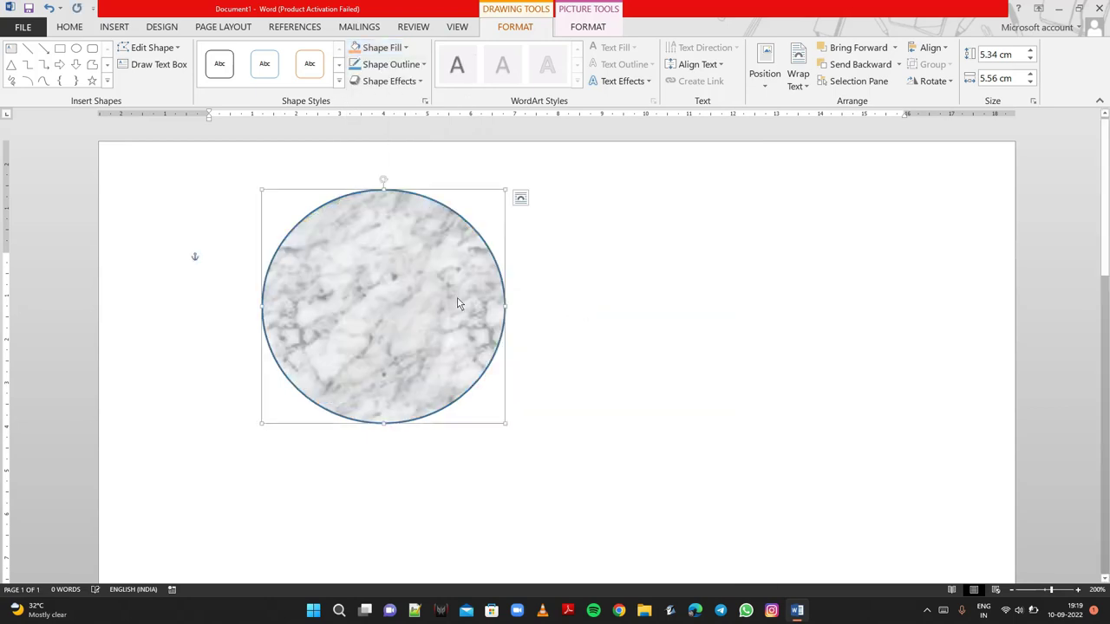
# Step: Add the word 'computer' inside the marble circle
pyautogui.rightClick(386, 284)
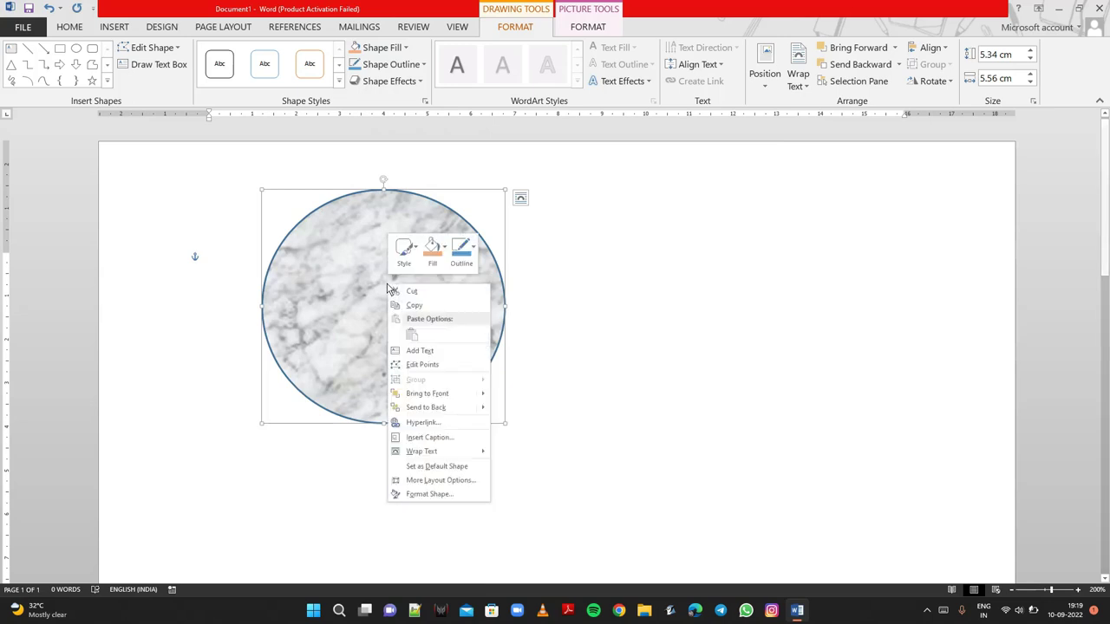
pyautogui.click(418, 351)
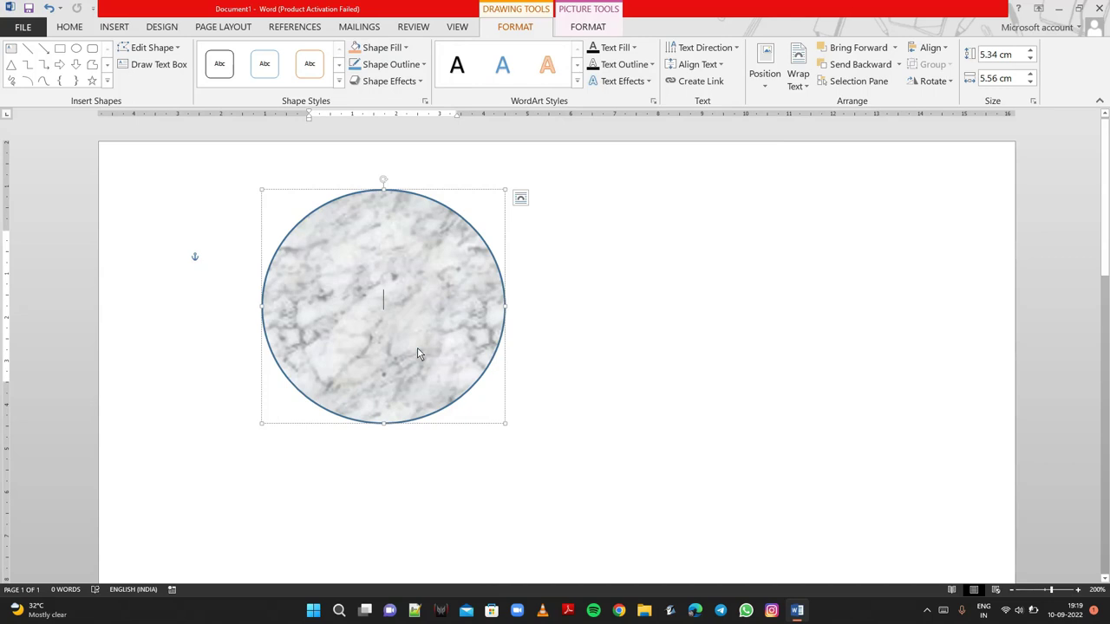
pyautogui.write('com')
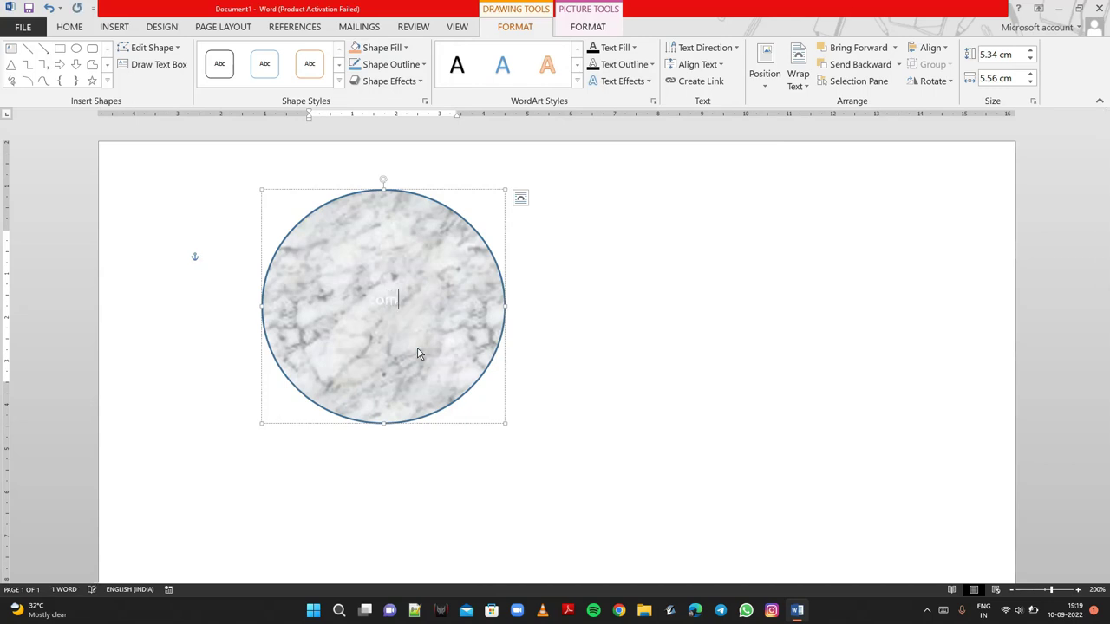
pyautogui.write('puter')
# Step: Colour the word 'computer' red
pyautogui.hotkey('ctrl', 'a')
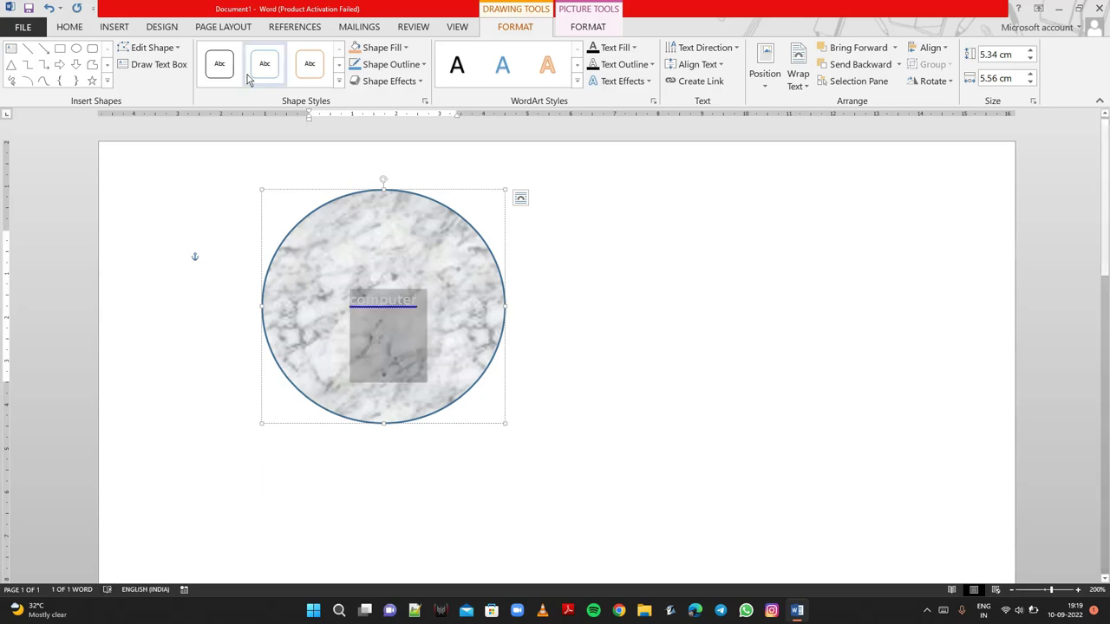
pyautogui.click(69, 26)
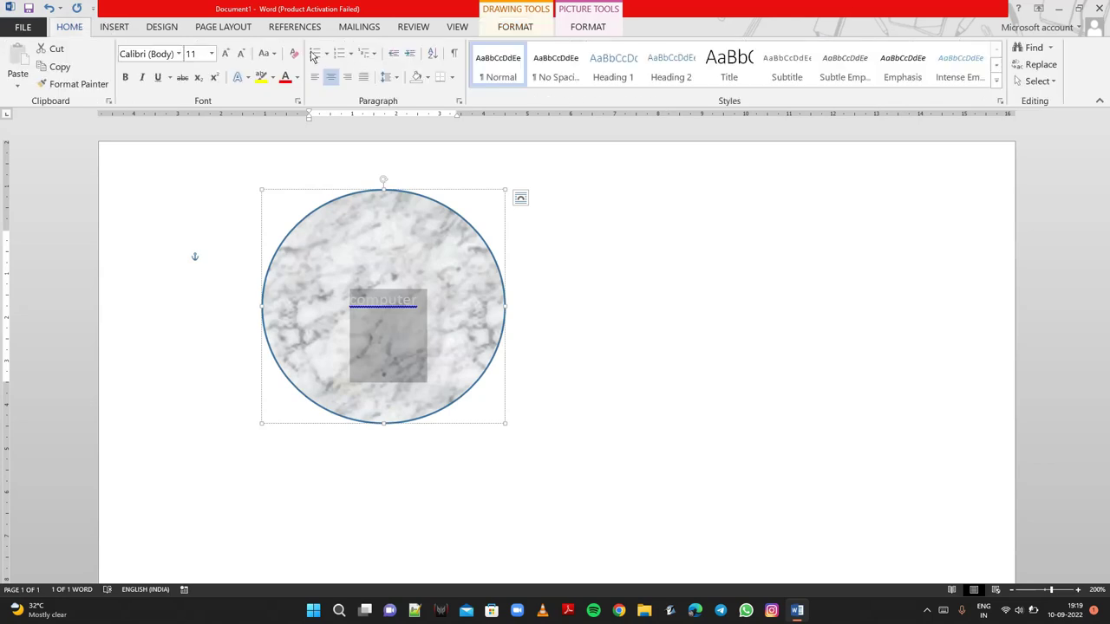
pyautogui.click(284, 76)
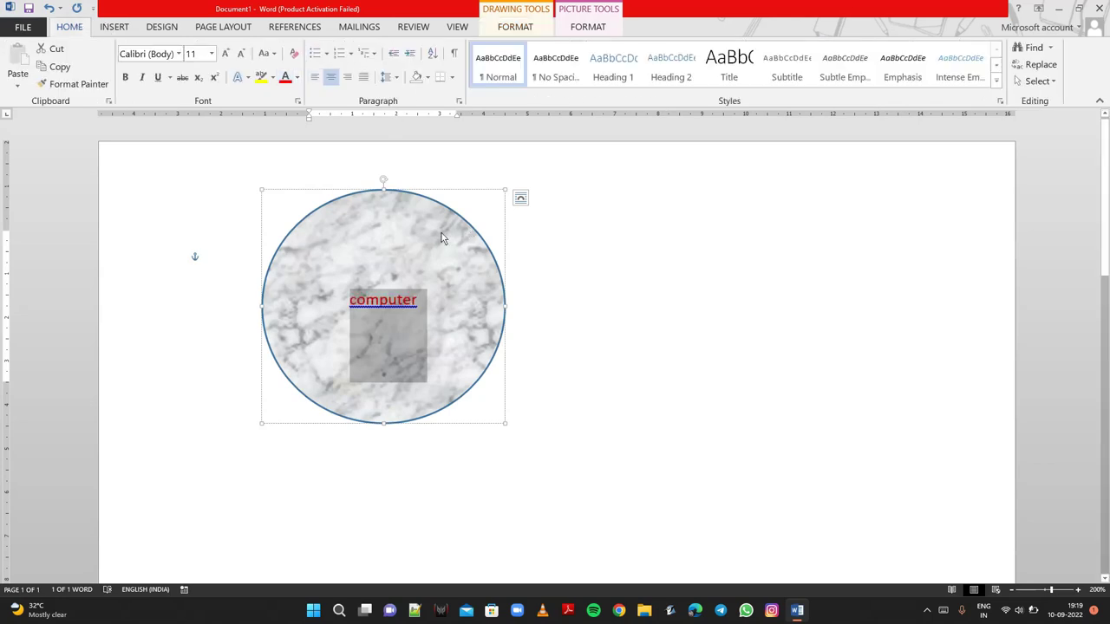
pyautogui.click(513, 29)
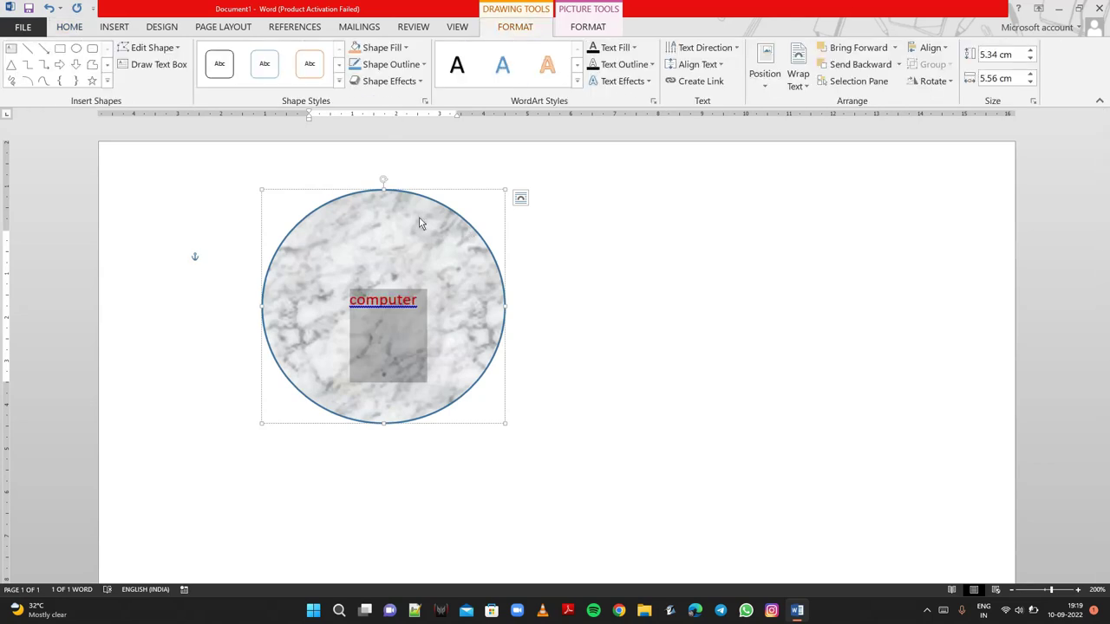
pyautogui.click(426, 308)
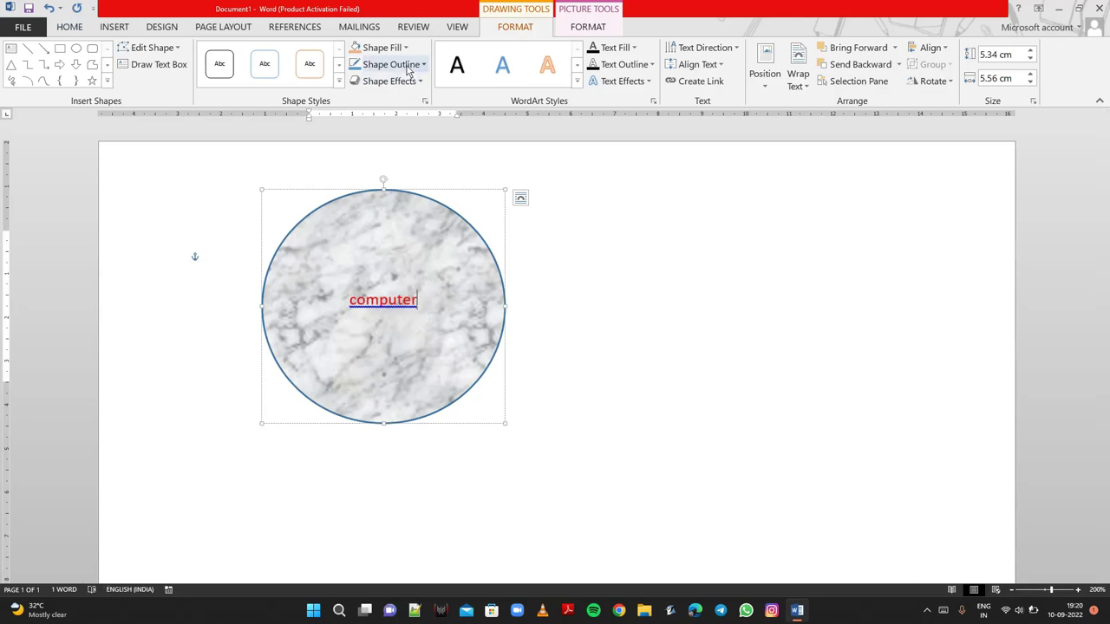
pyautogui.click(382, 47)
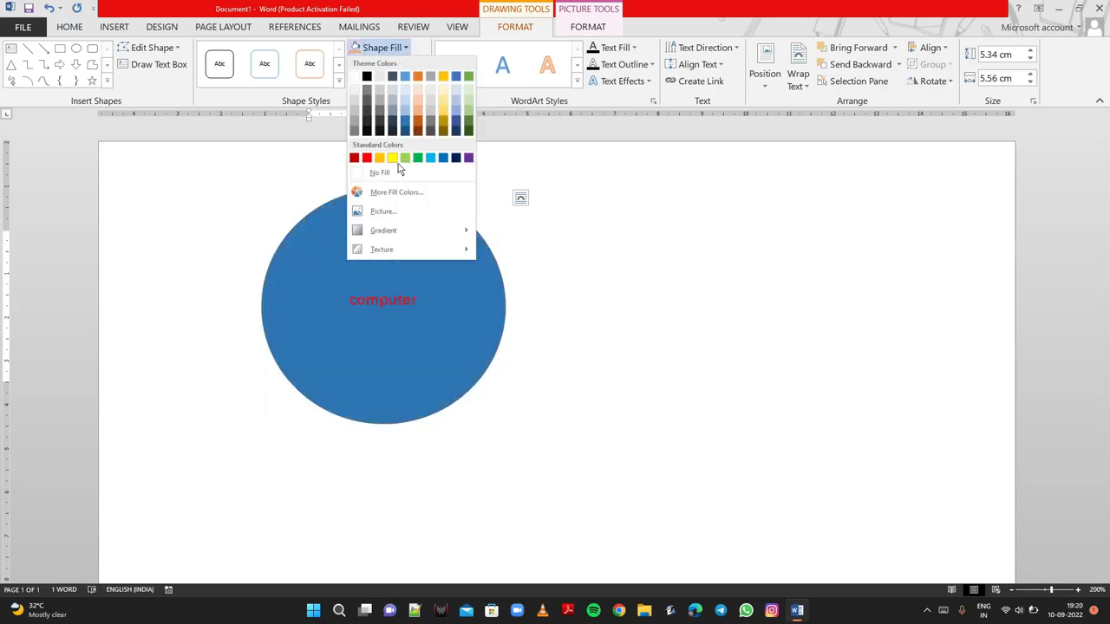
pyautogui.click(308, 199)
pyautogui.click(378, 71)
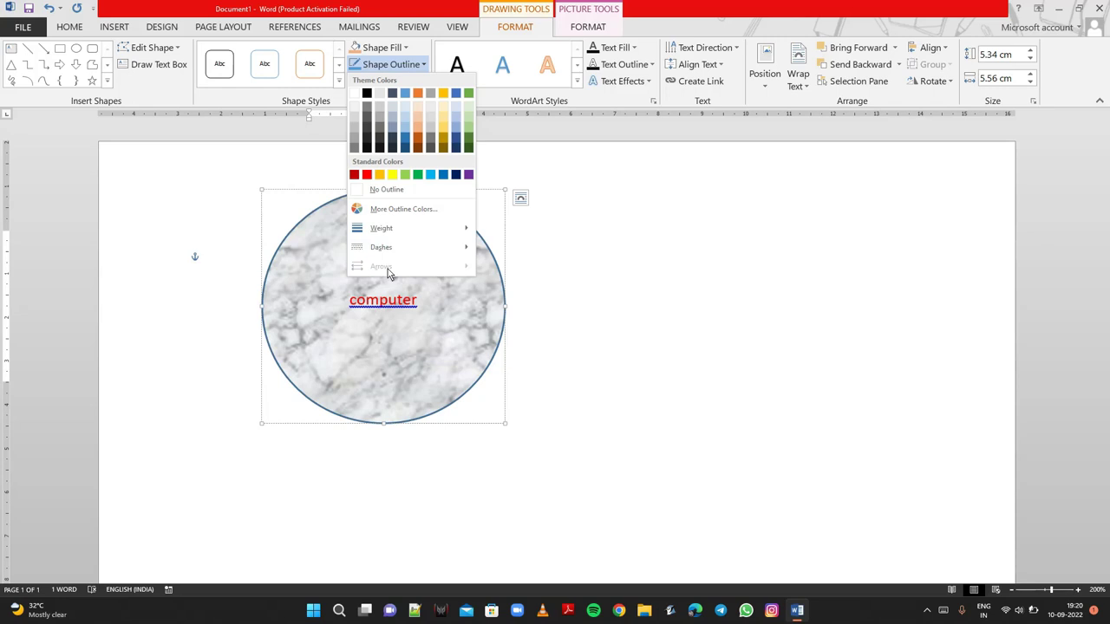
pyautogui.click(448, 297)
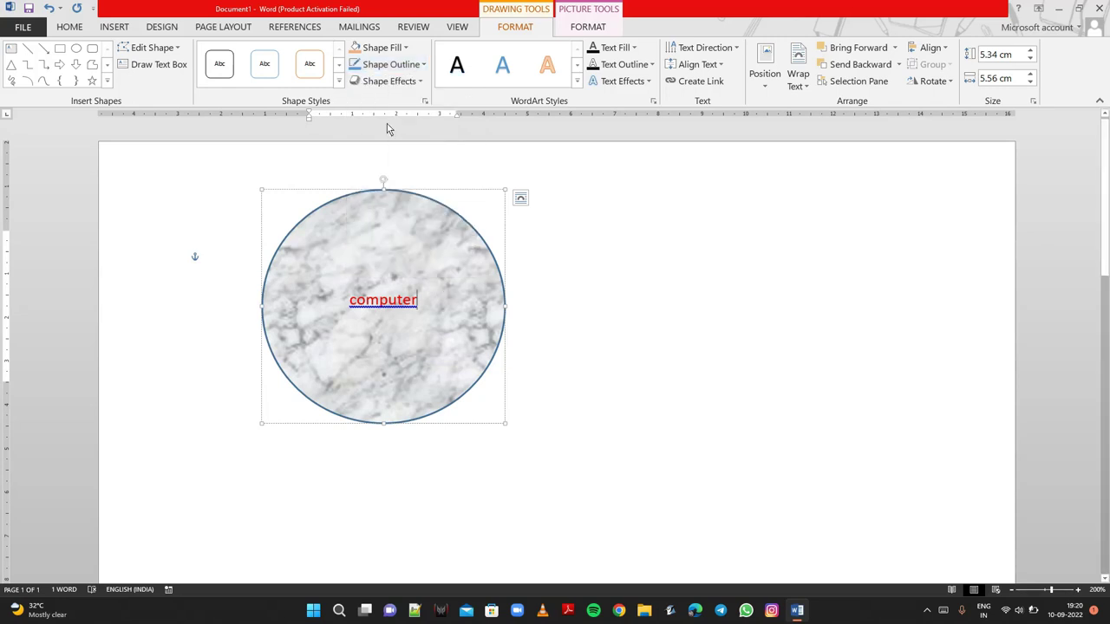
# Step: Try a 3-D bevel preset on the circle, undo it, then add an outer shadow
pyautogui.click(384, 81)
pyautogui.moveTo(393, 107)
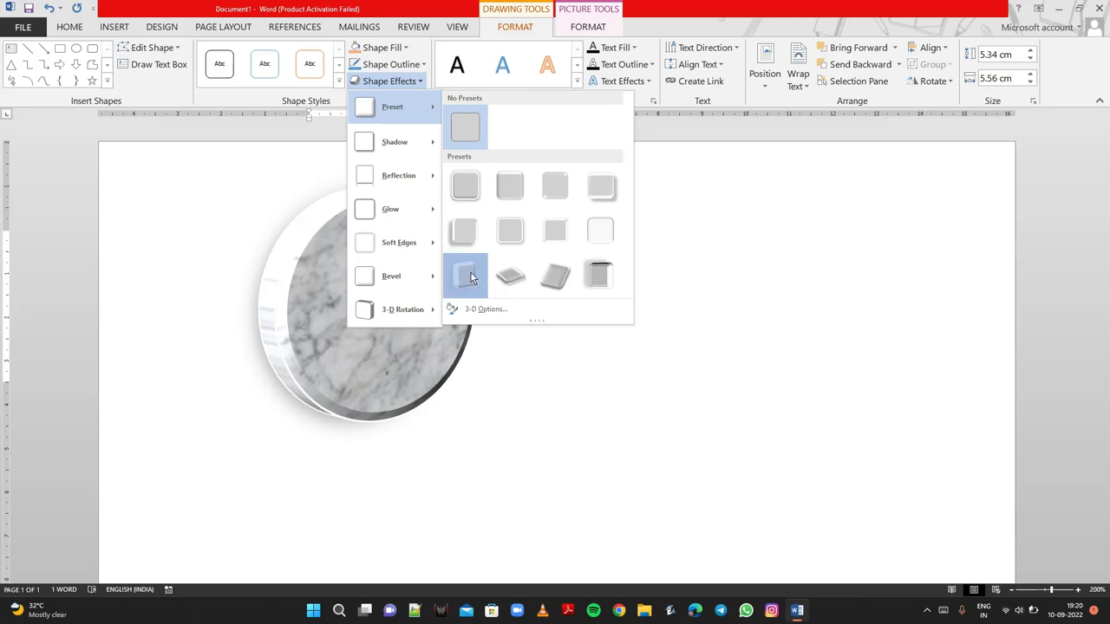
pyautogui.click(465, 275)
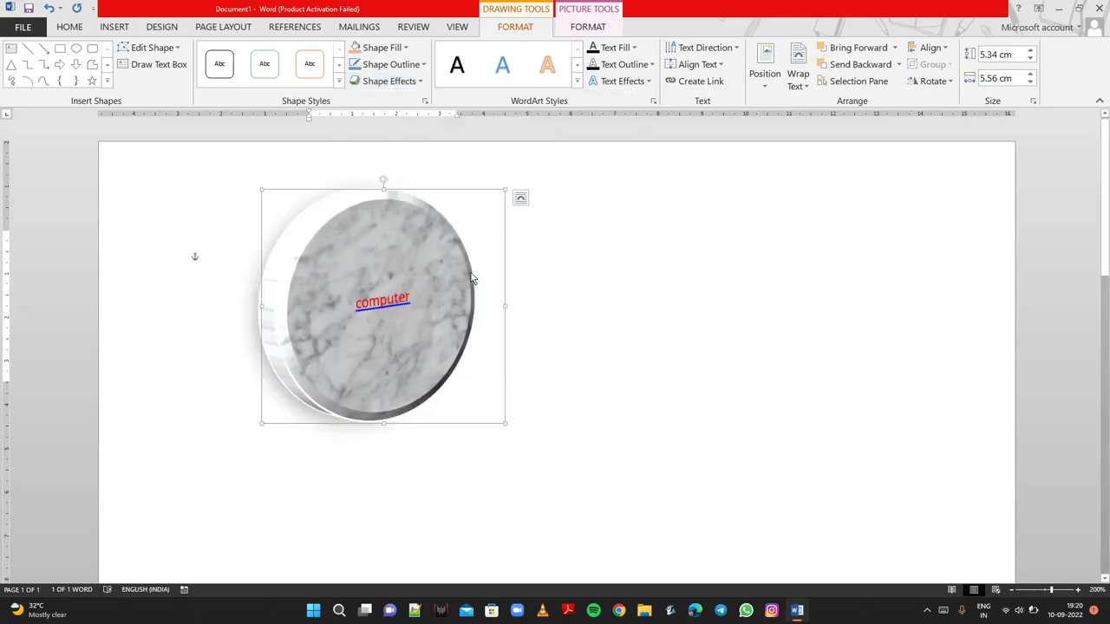
pyautogui.hotkey('ctrl', 'z')
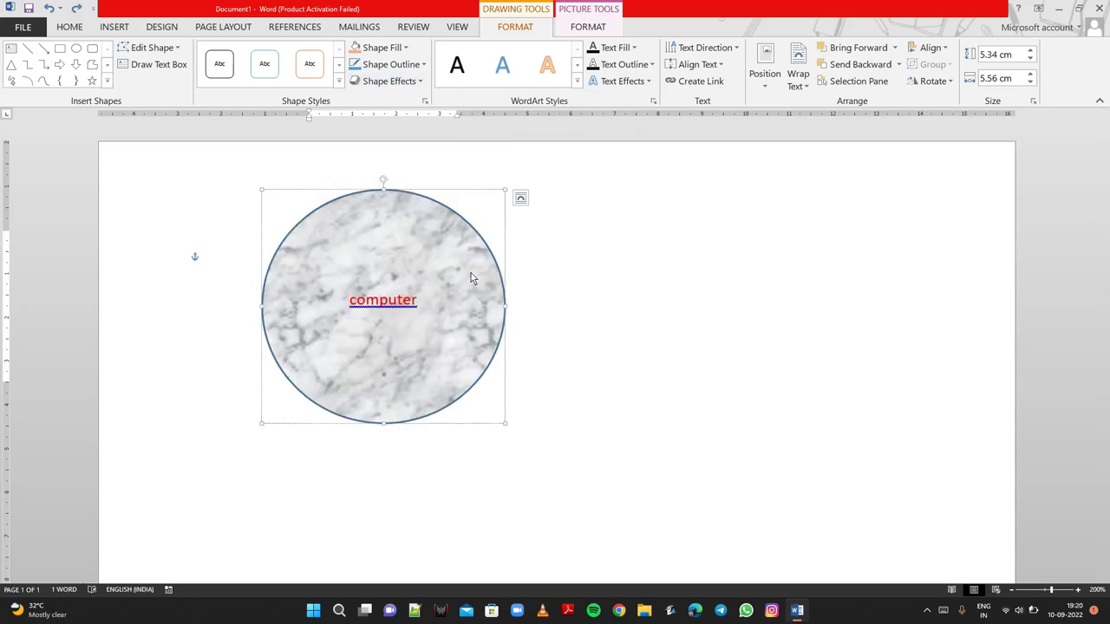
pyautogui.click(409, 82)
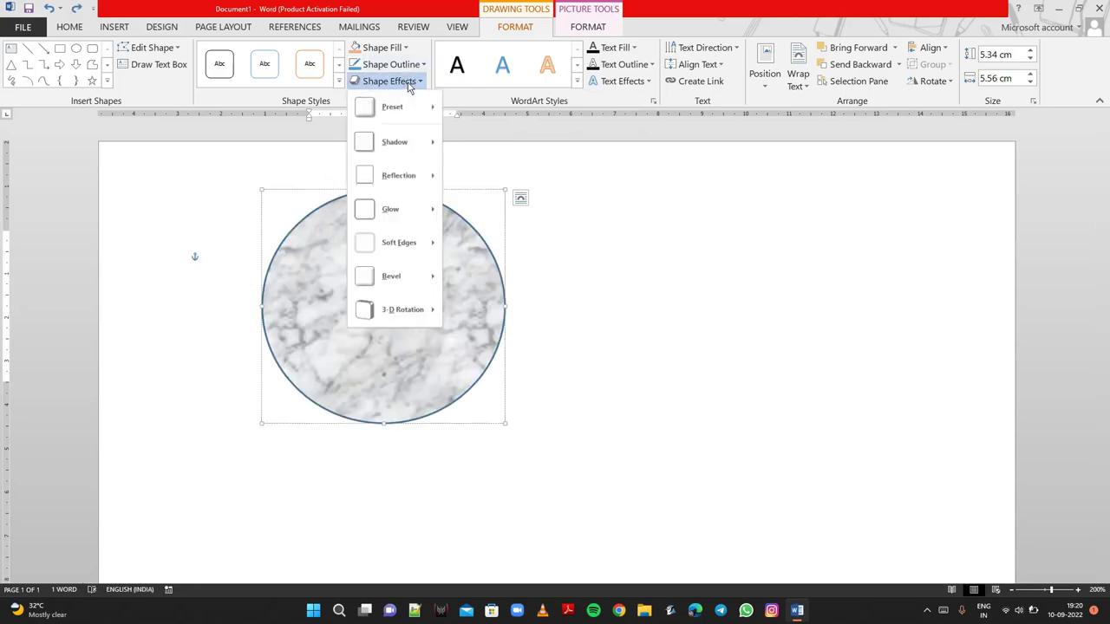
pyautogui.moveTo(395, 142)
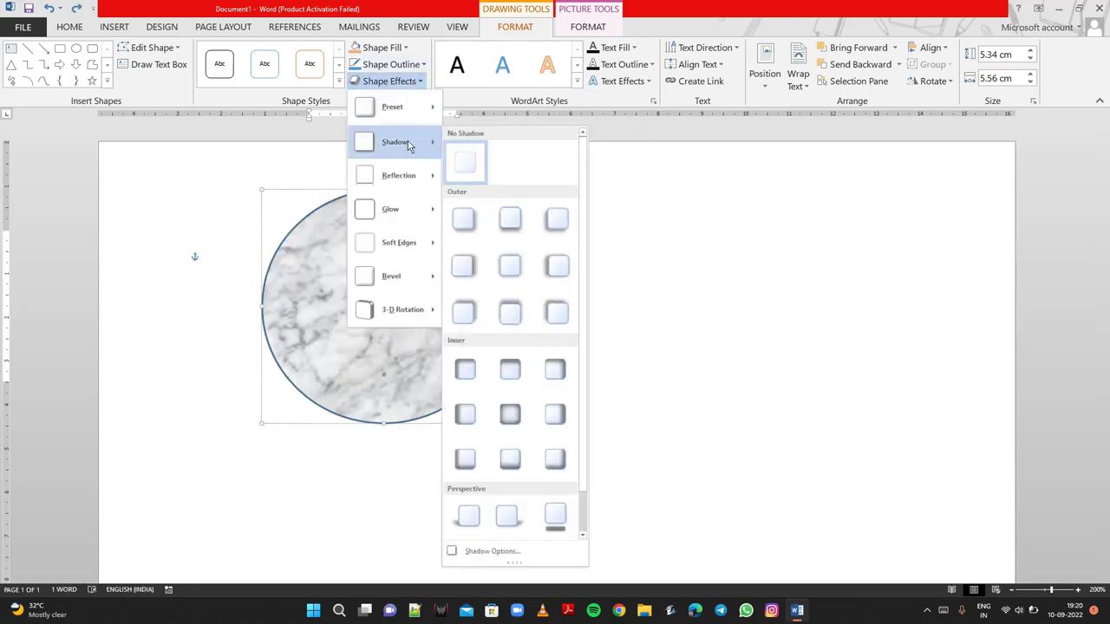
pyautogui.click(469, 313)
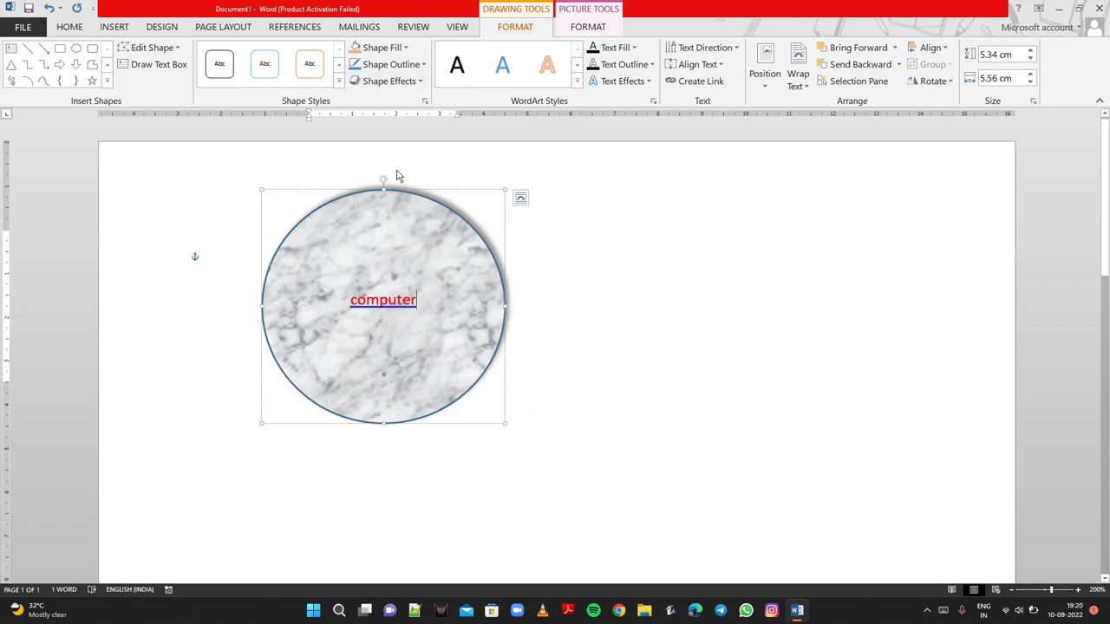
# Step: Add a reflection, an orange glow and 10-point soft edges to the circle
pyautogui.click(399, 82)
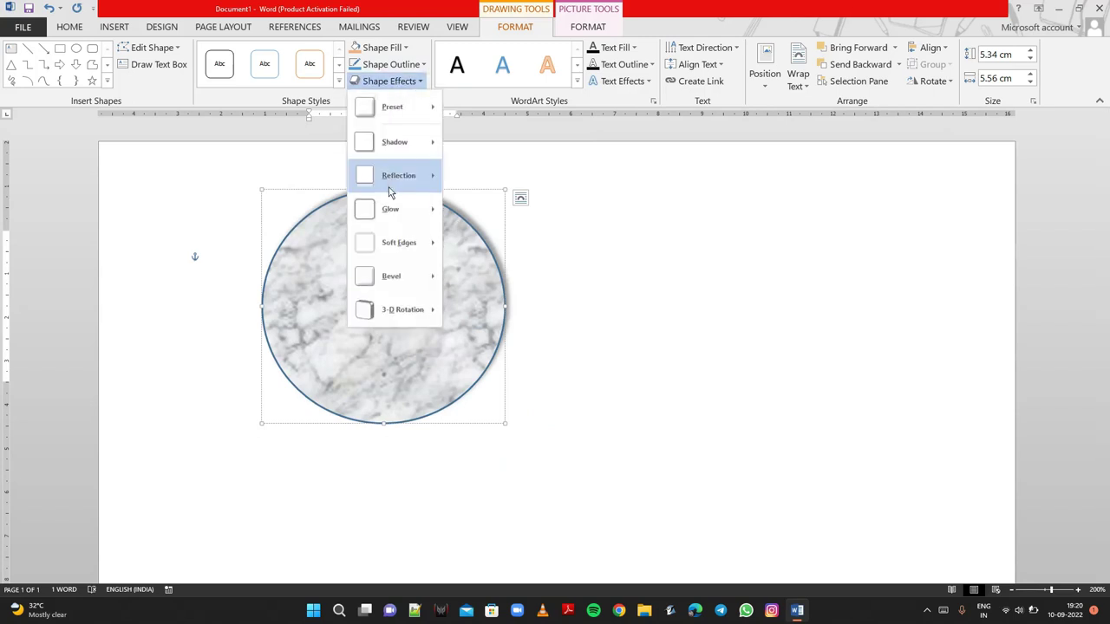
pyautogui.moveTo(398, 175)
pyautogui.click(483, 273)
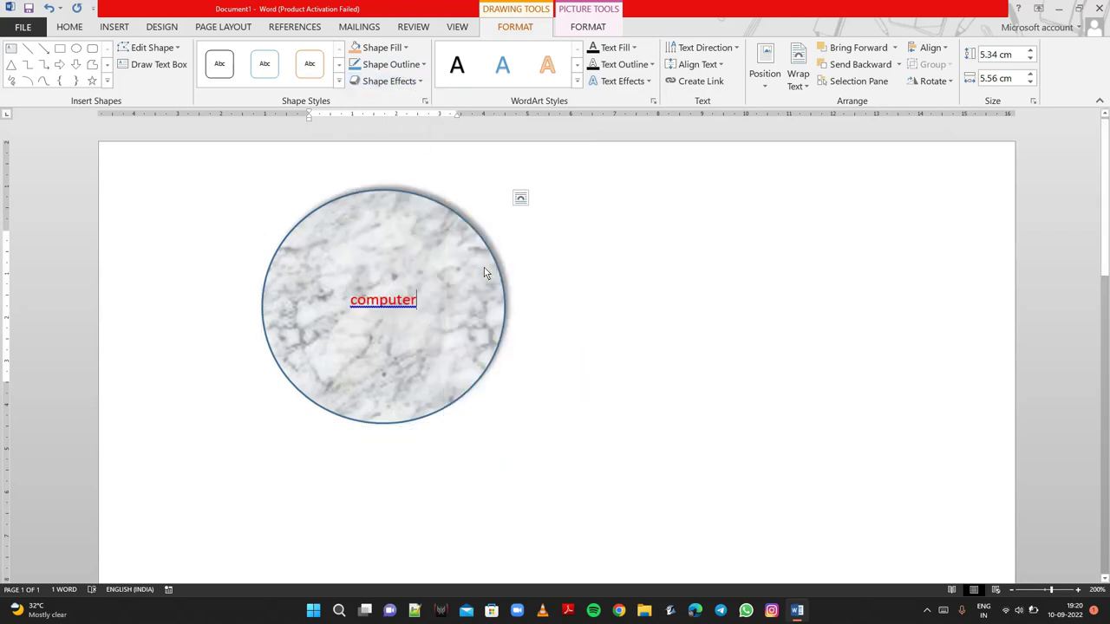
pyautogui.scroll(-1, 407, 416)
pyautogui.scroll(-1, 407, 416)
pyautogui.scroll(2, 406, 413)
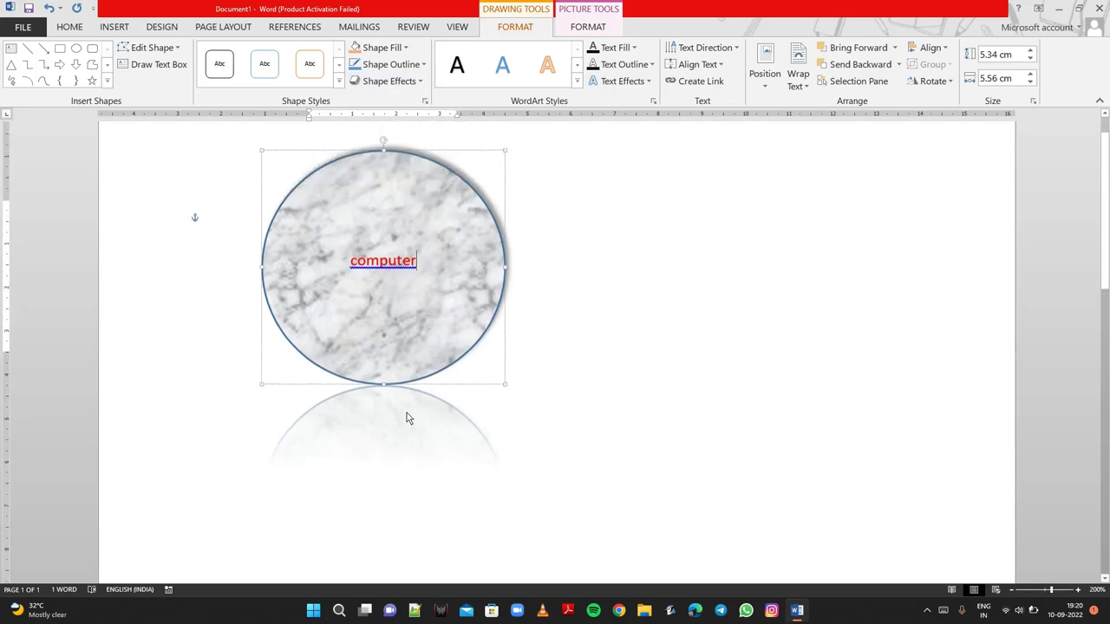
pyautogui.click(382, 80)
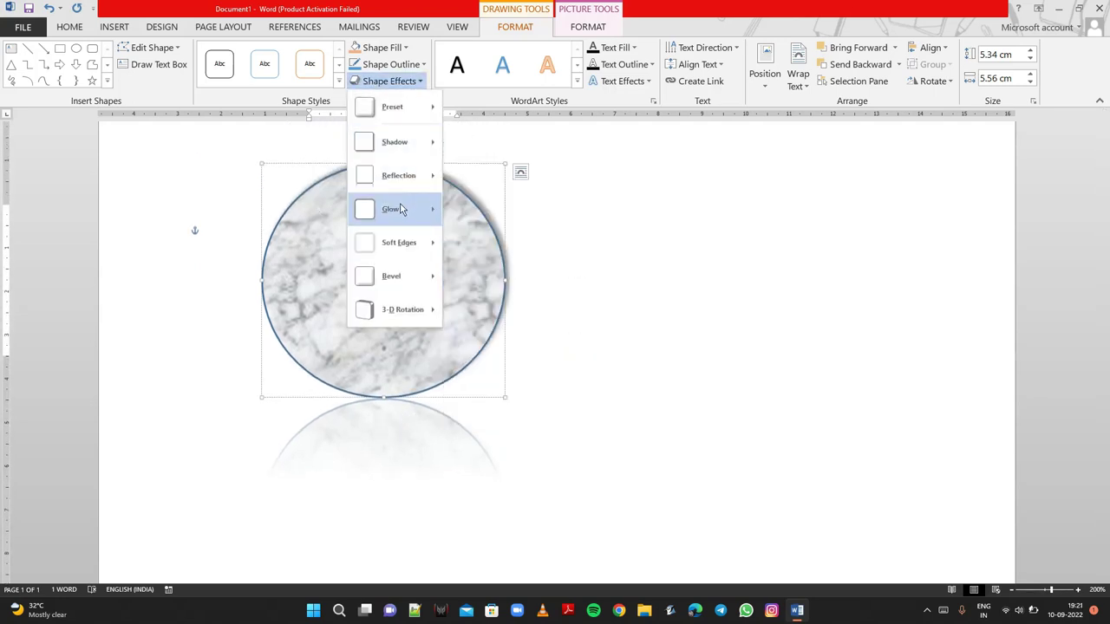
pyautogui.moveTo(390, 209)
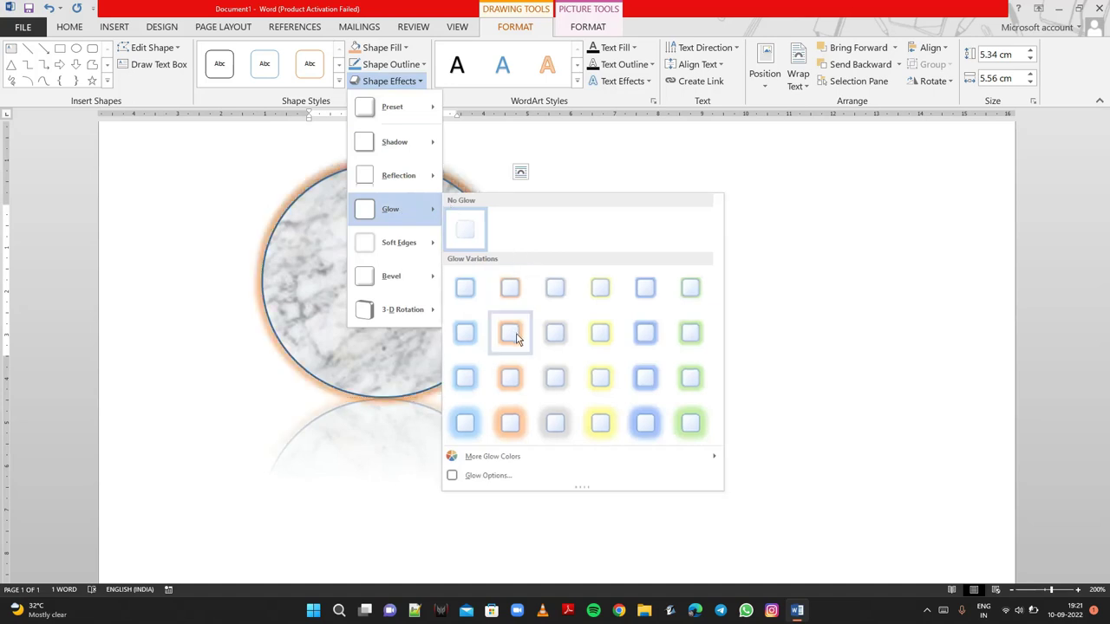
pyautogui.click(511, 334)
pyautogui.click(408, 84)
pyautogui.moveTo(399, 243)
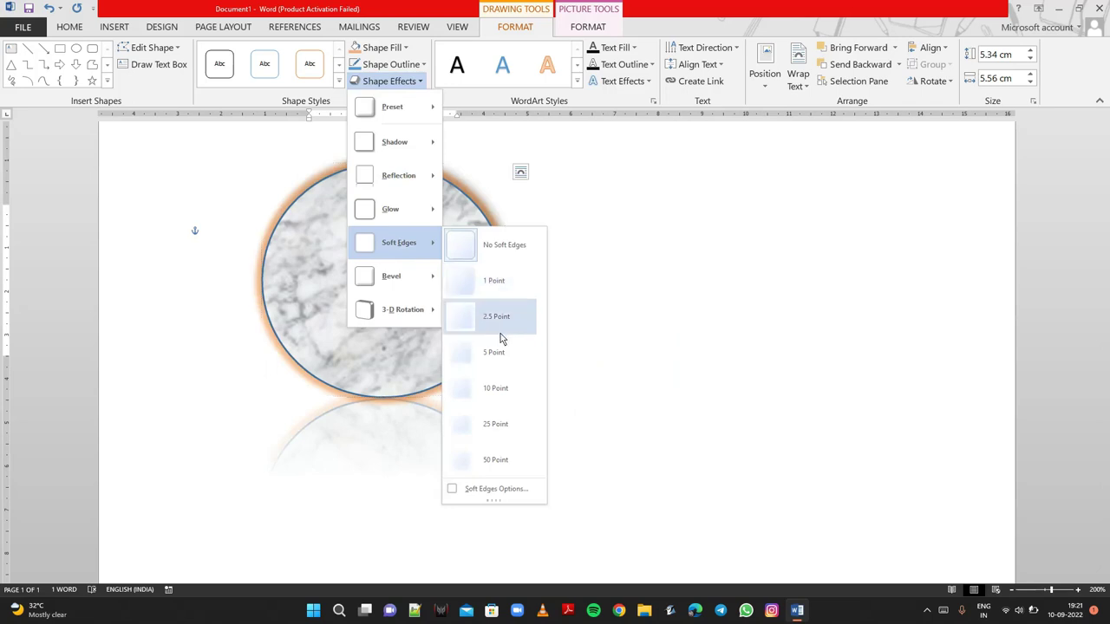
pyautogui.click(495, 388)
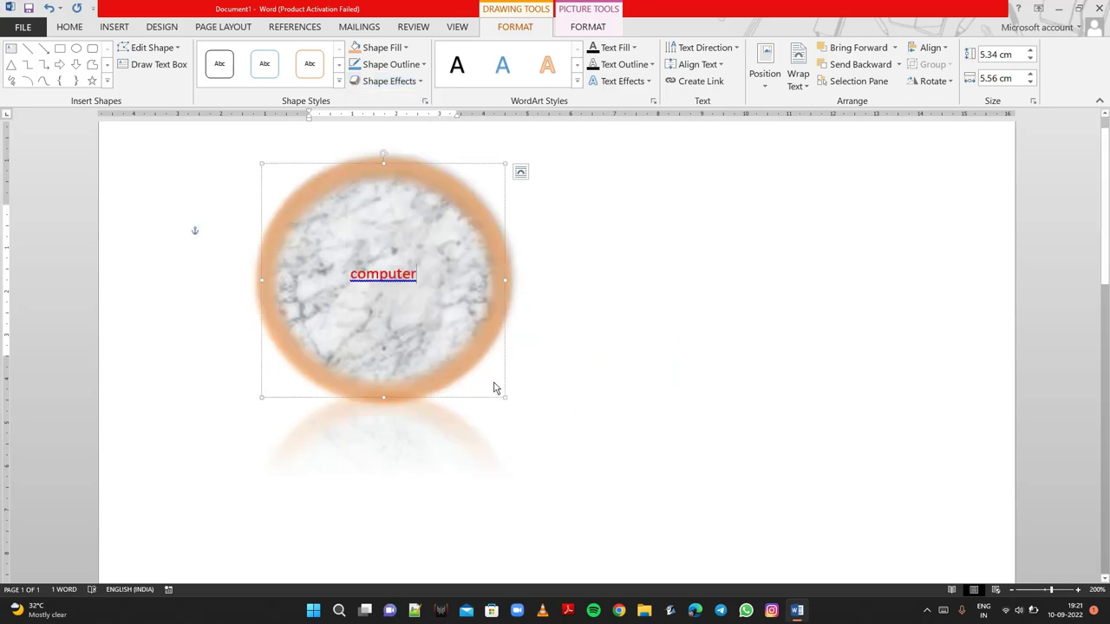
# Step: Undo the trial effects and apply a perspective 3-D rotation to the circle
pyautogui.hotkey('ctrl', 'z')
pyautogui.hotkey('ctrl', 'z')
pyautogui.write('z')
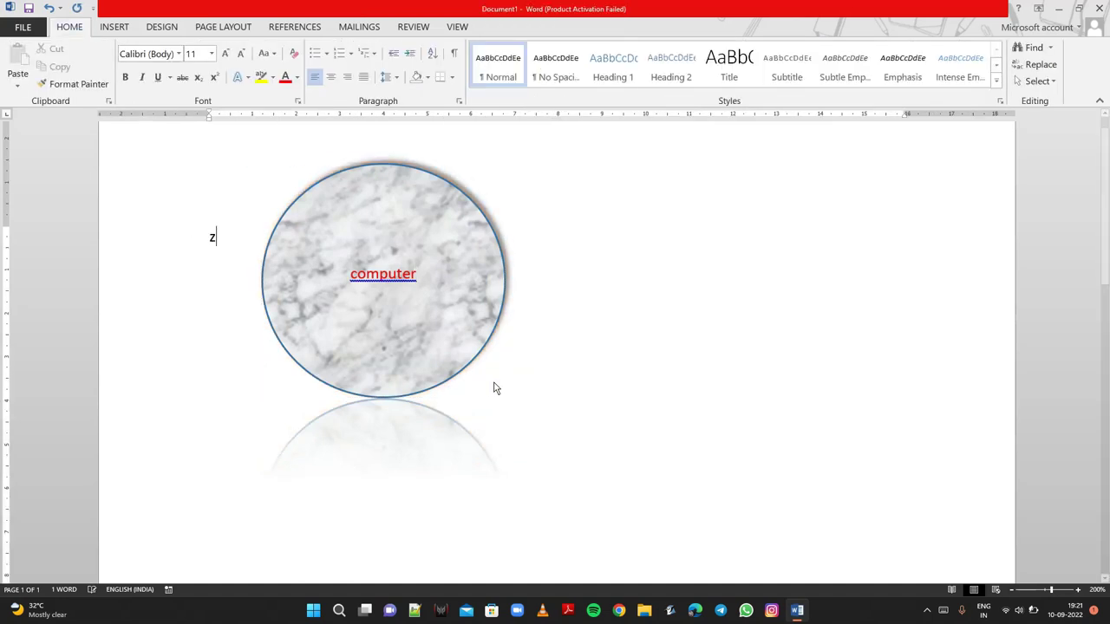
pyautogui.write('z')
pyautogui.hotkey('ctrl', 'z')
pyautogui.hotkey('ctrl', 'z')
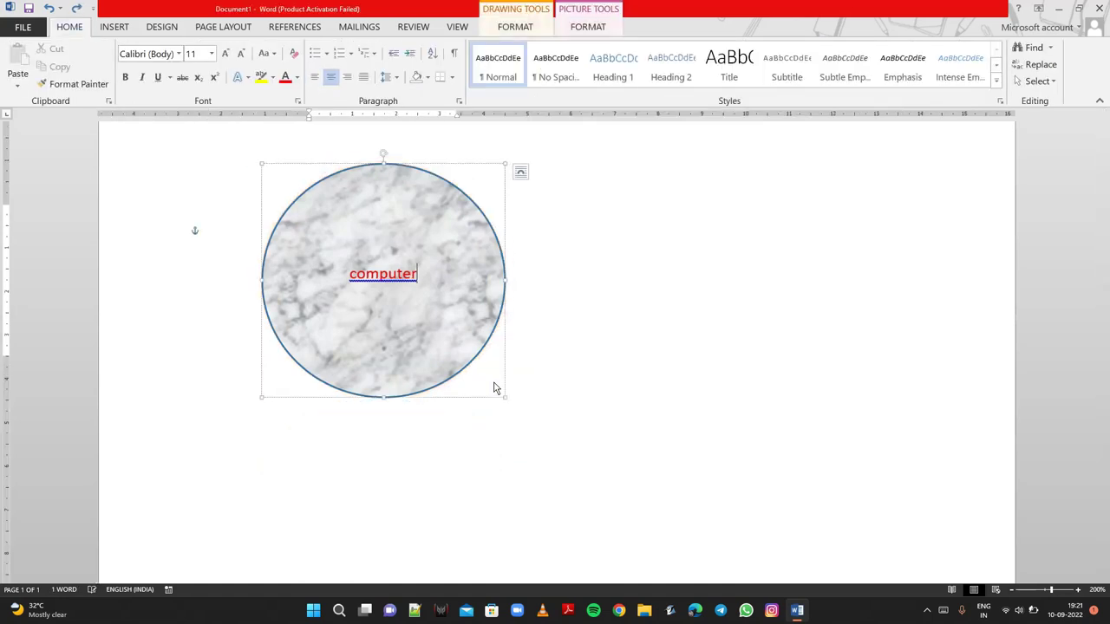
pyautogui.click(516, 28)
pyautogui.click(413, 83)
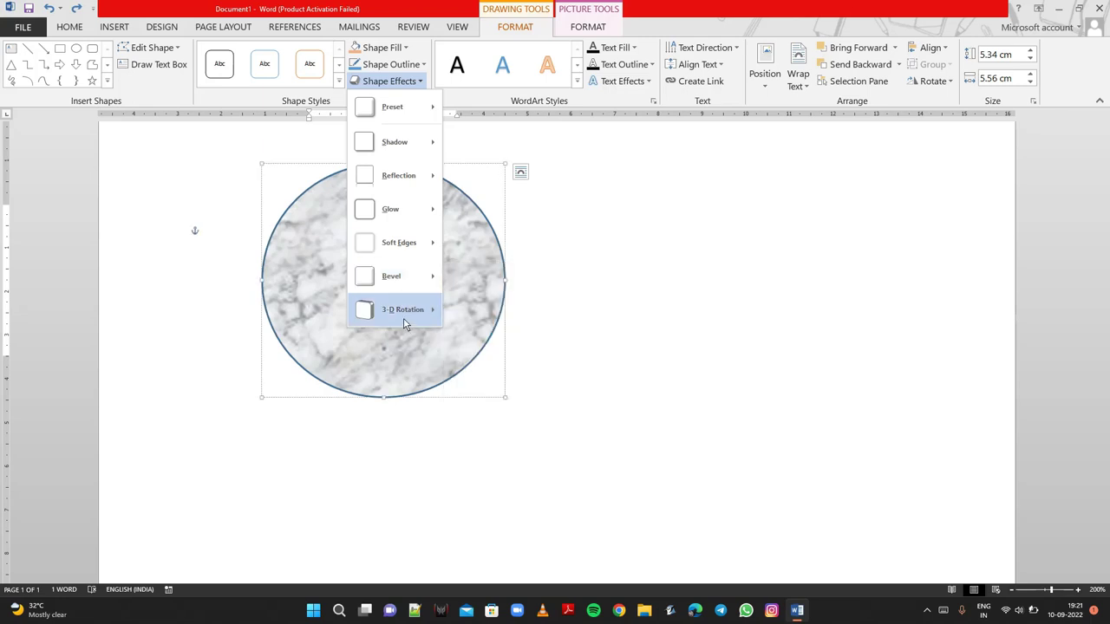
pyautogui.moveTo(402, 309)
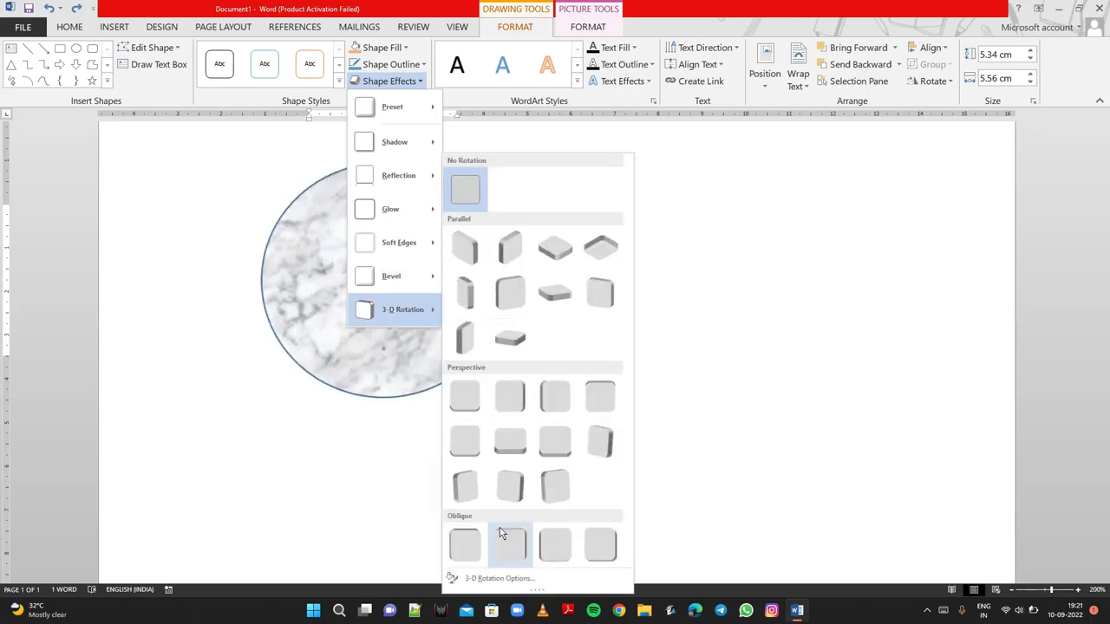
pyautogui.click(516, 495)
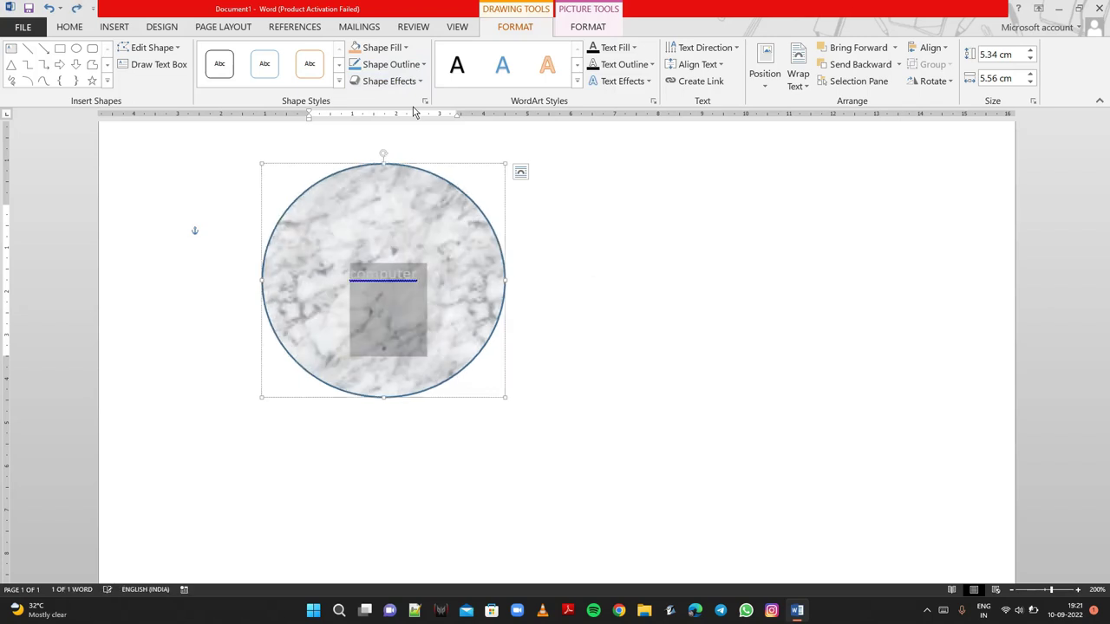
# Step: Apply the orange outlined WordArt style to the word 'computer'
pyautogui.click(440, 249)
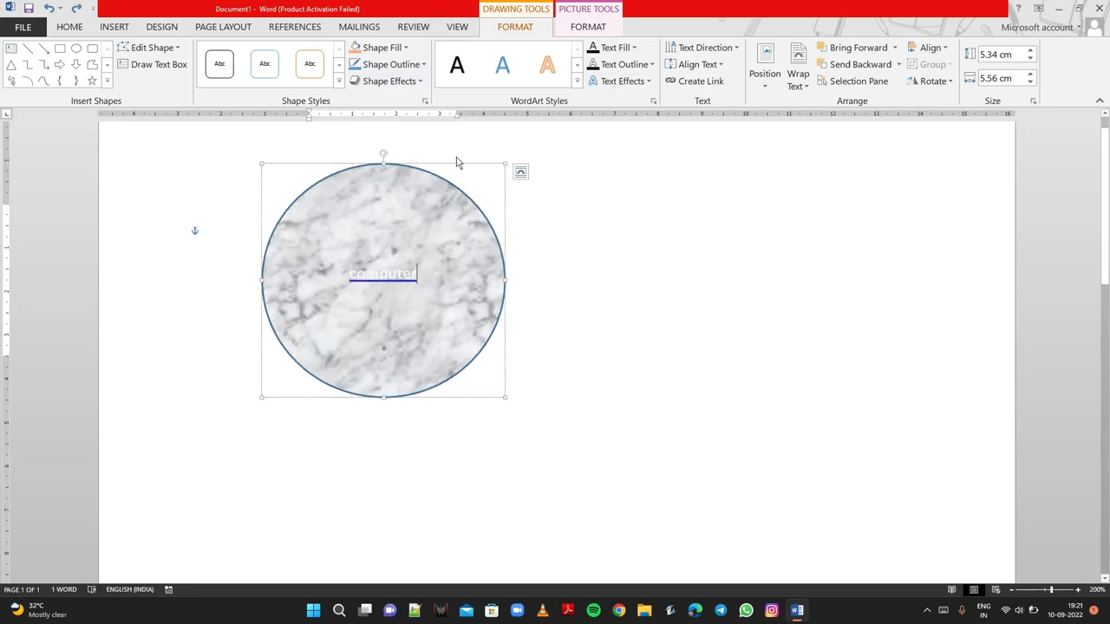
pyautogui.click(576, 81)
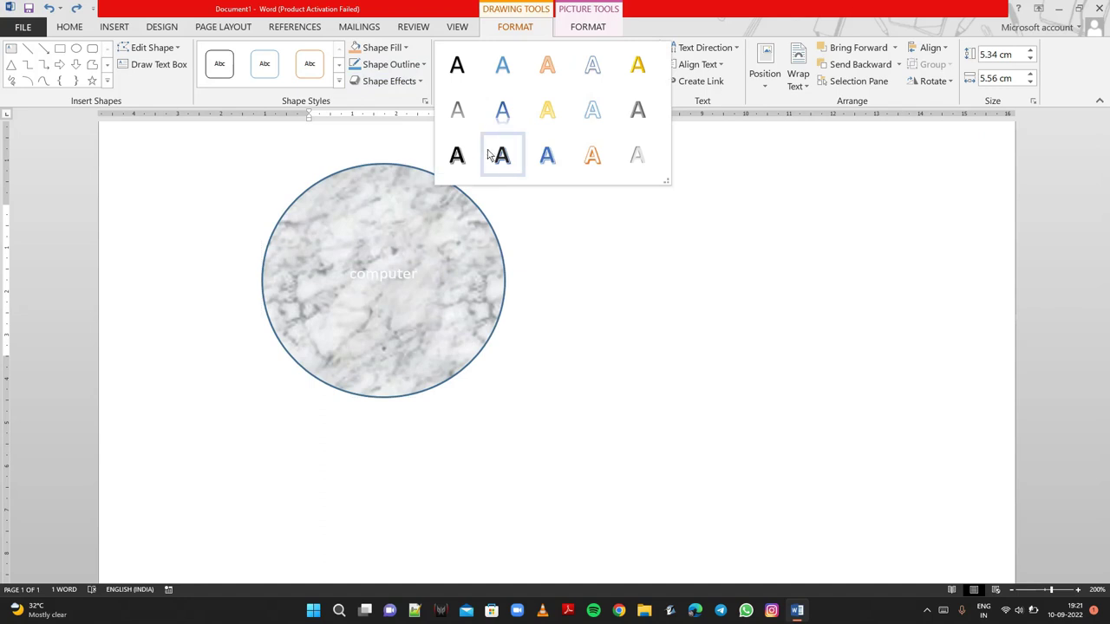
pyautogui.click(590, 159)
pyautogui.click(590, 159)
pyautogui.write('gfg')
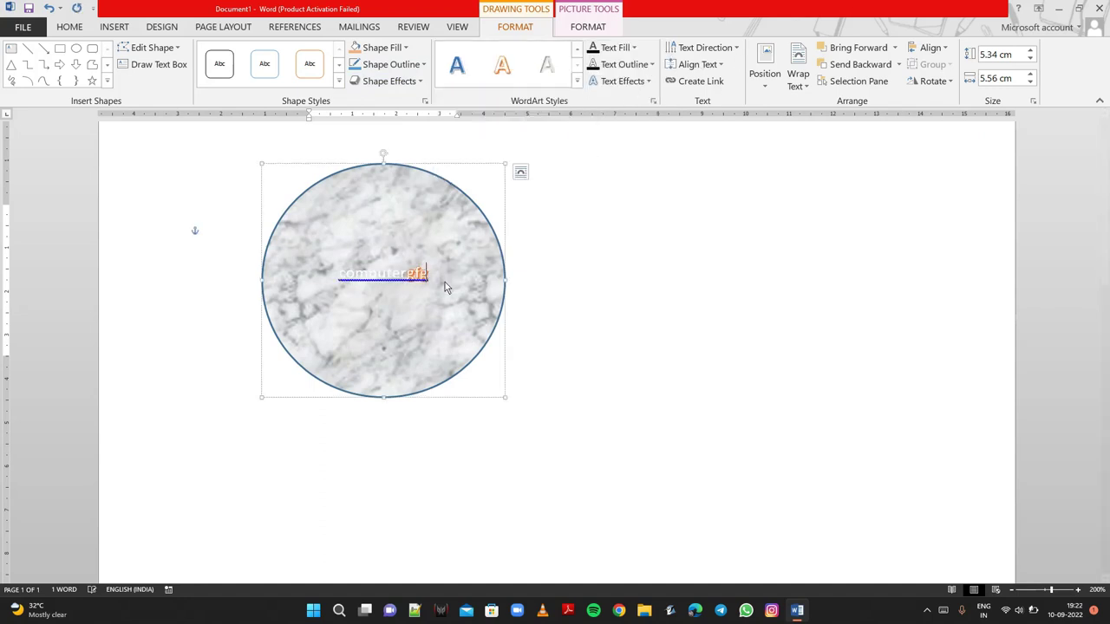
pyautogui.write('hfhgfghf')
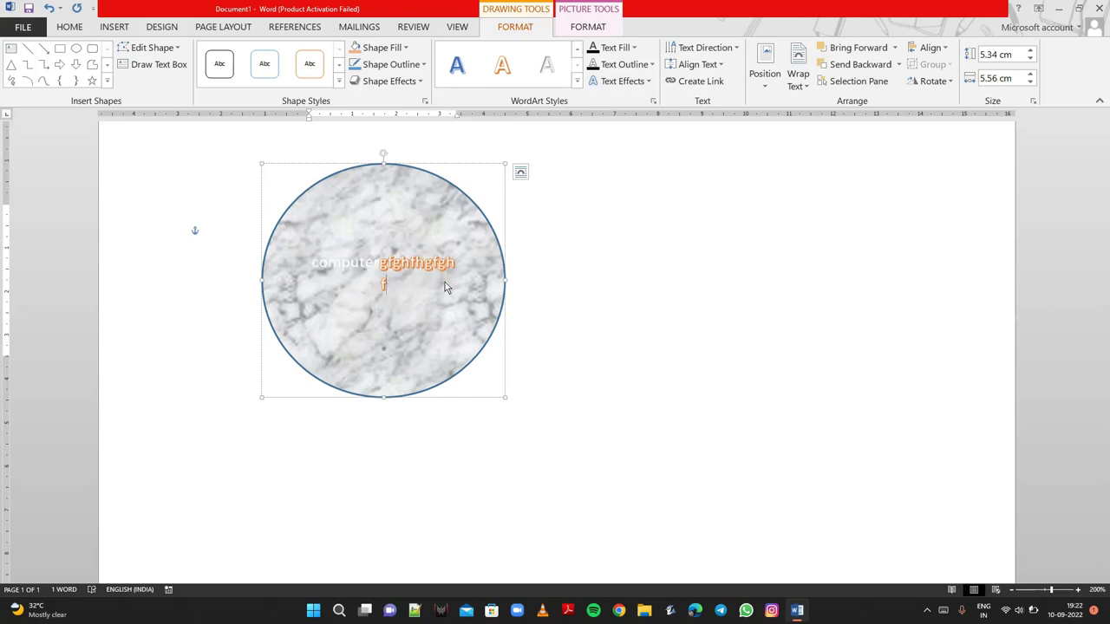
pyautogui.click(579, 81)
pyautogui.click(519, 216)
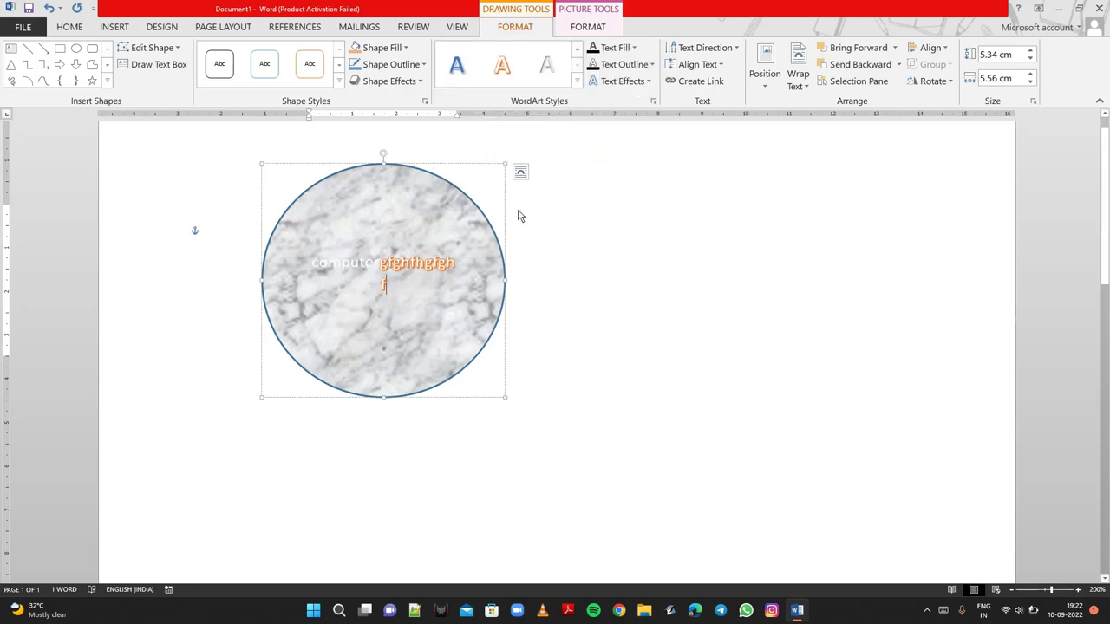
pyautogui.press('BackSpace')
pyautogui.press('BackSpace')
pyautogui.press('BackSpace')
pyautogui.press('BackSpace')
pyautogui.press('BackSpace')
pyautogui.press('BackSpace')
pyautogui.press('BackSpace')
pyautogui.press('BackSpace')
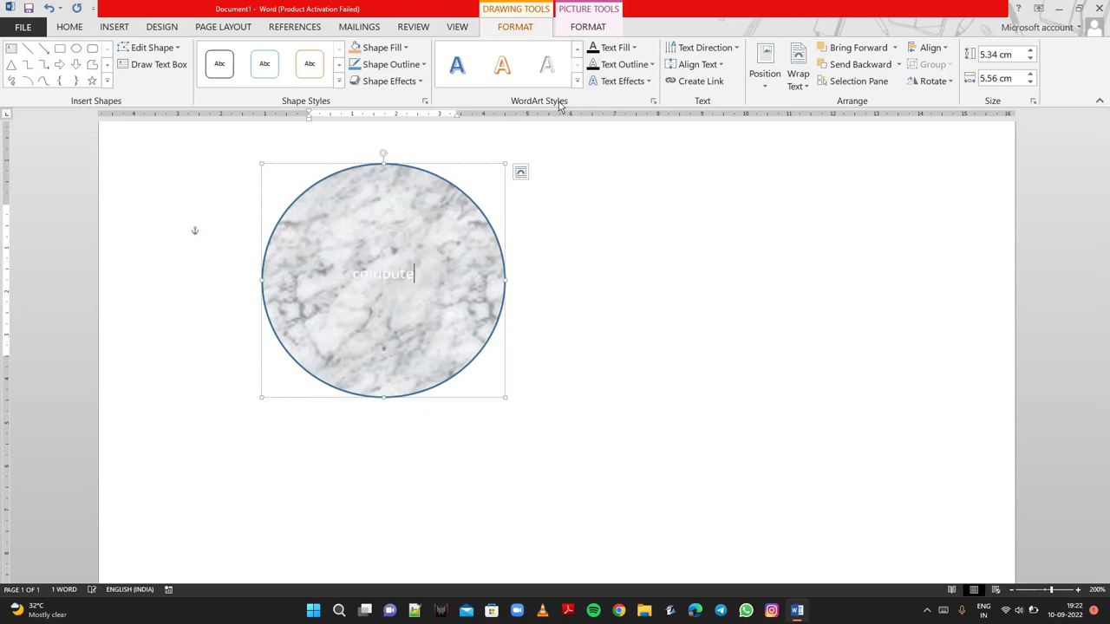
# Step: Set the circle's text fill to black and check the text outline colours
pyautogui.click(632, 49)
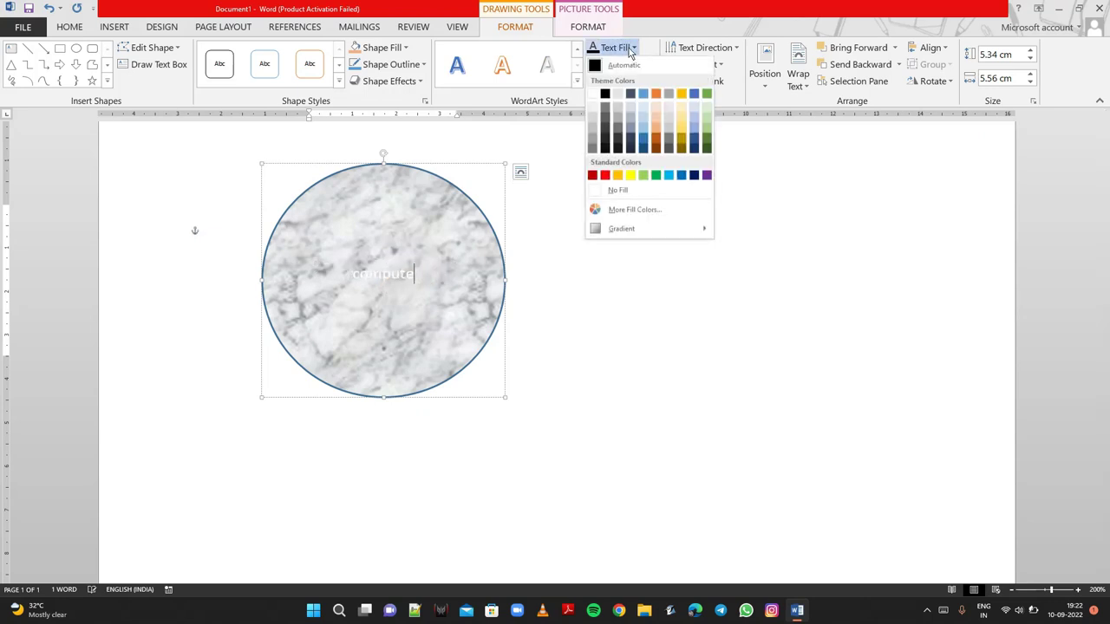
pyautogui.click(605, 95)
pyautogui.write('hjg')
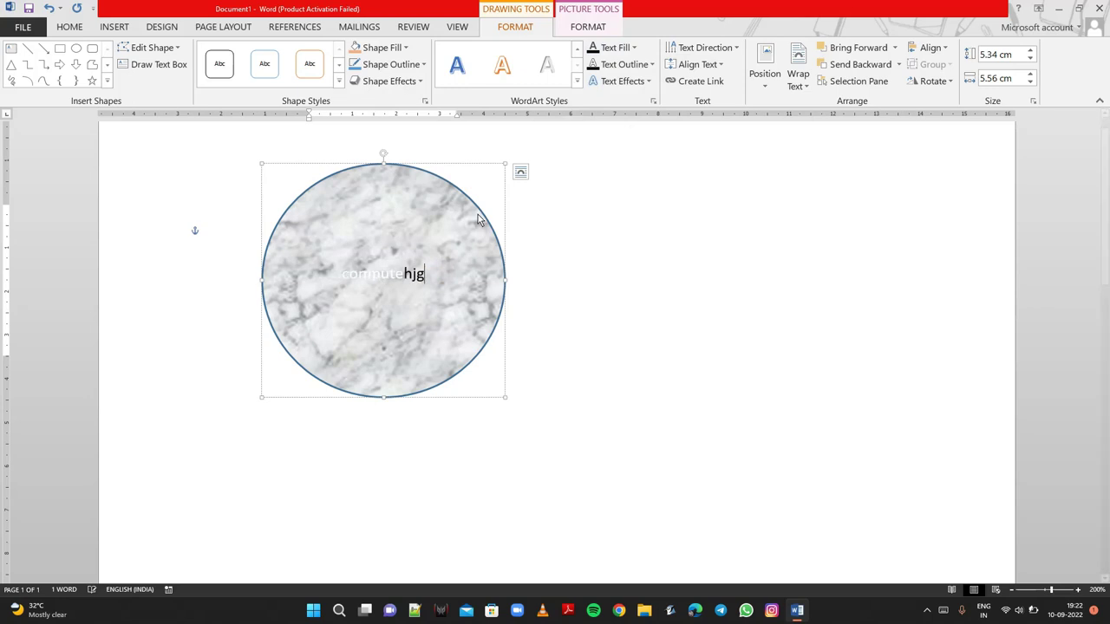
pyautogui.write('hj')
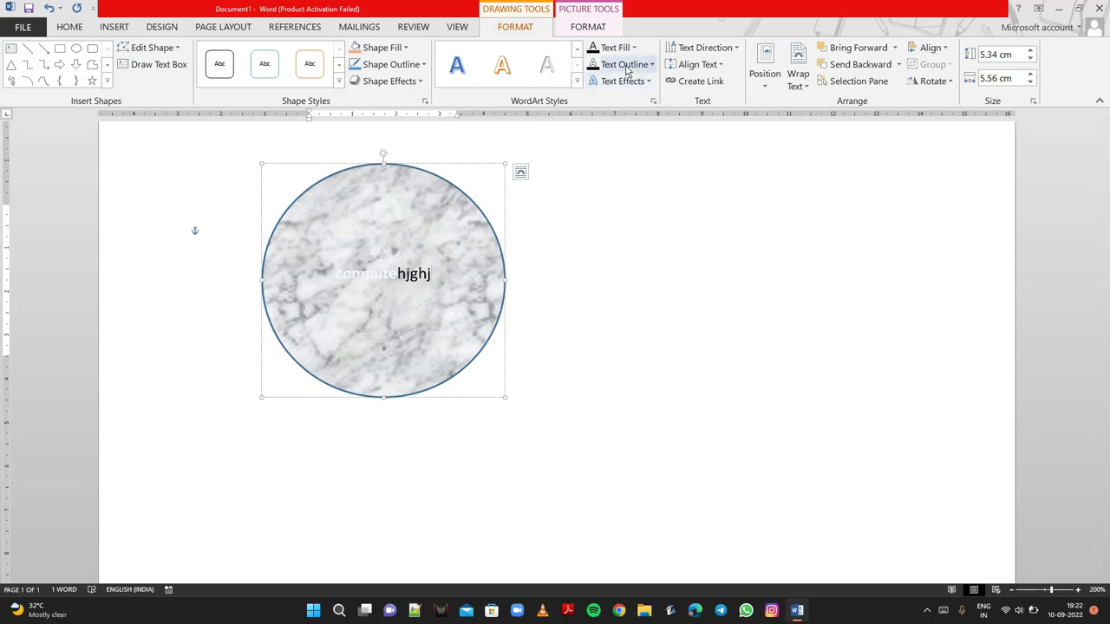
pyautogui.click(627, 70)
pyautogui.click(607, 134)
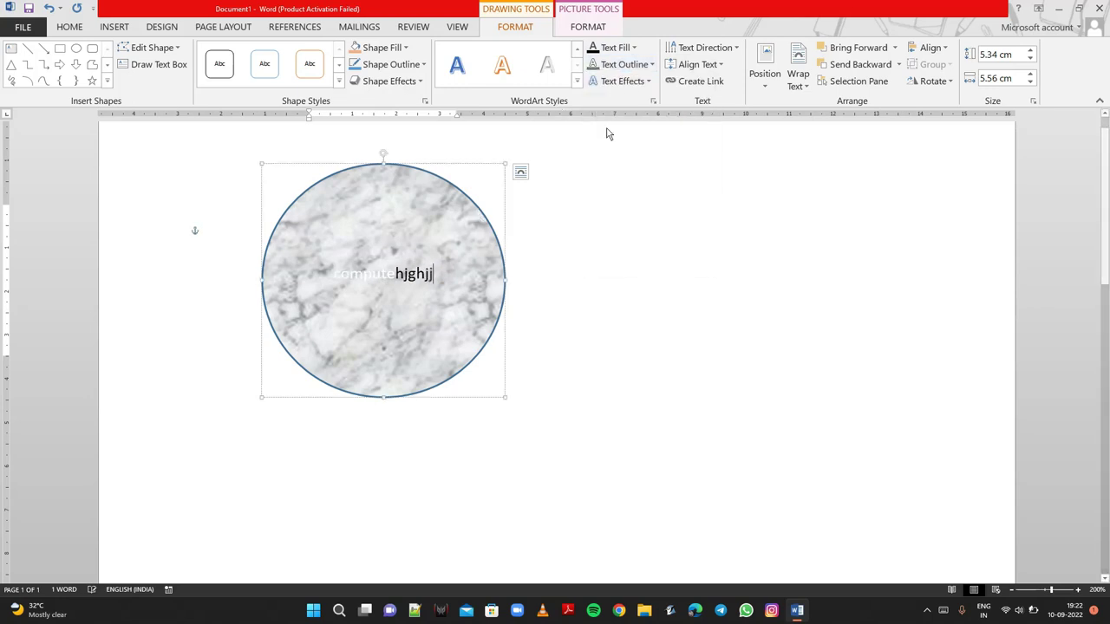
pyautogui.write('jhghj')
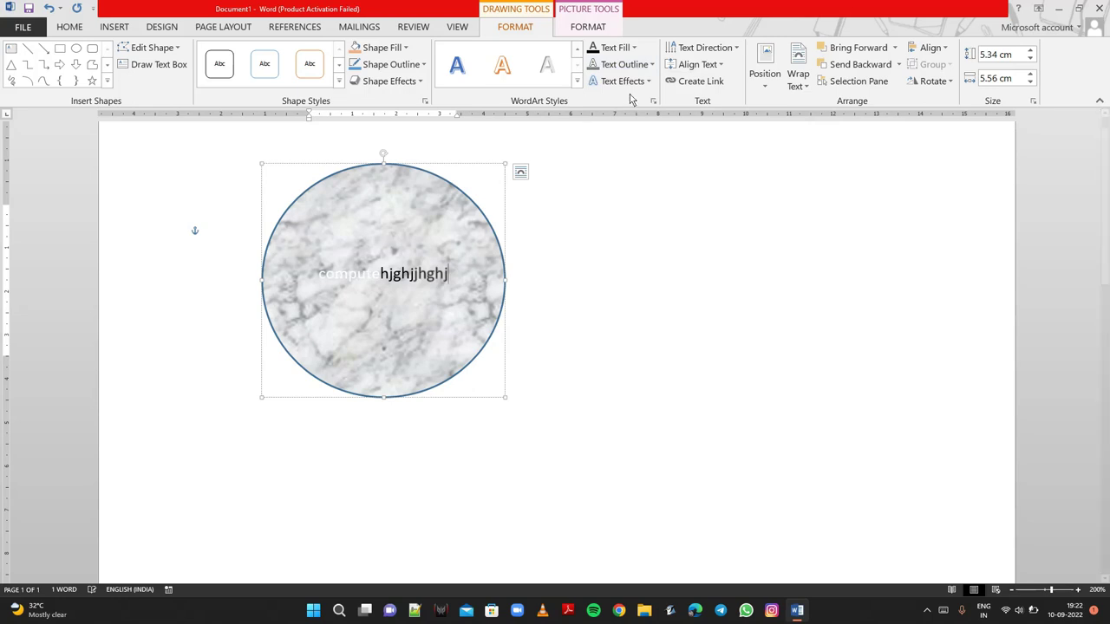
# Step: Give the text a parallel 3-D rotation and delete the extra test letters, leaving 'compute'
pyautogui.click(631, 83)
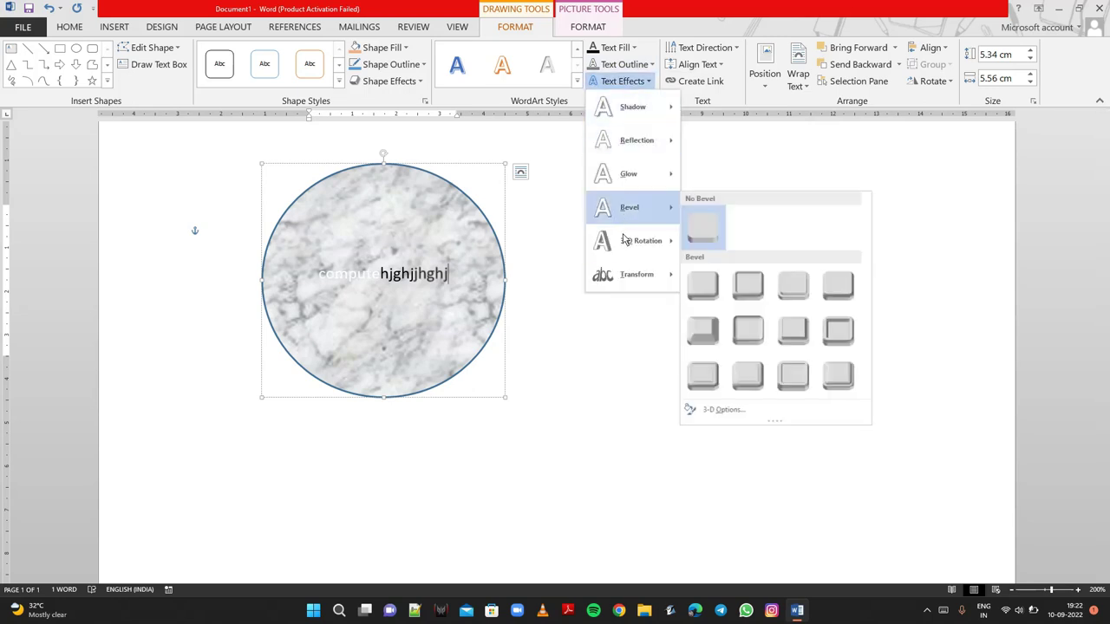
pyautogui.moveTo(640, 241)
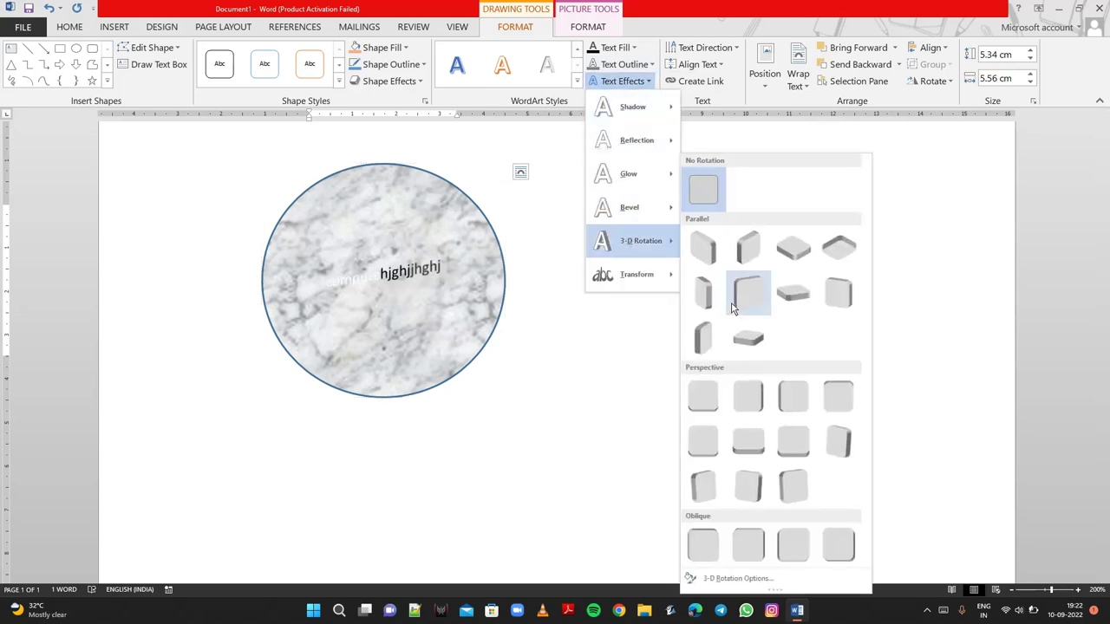
pyautogui.click(733, 303)
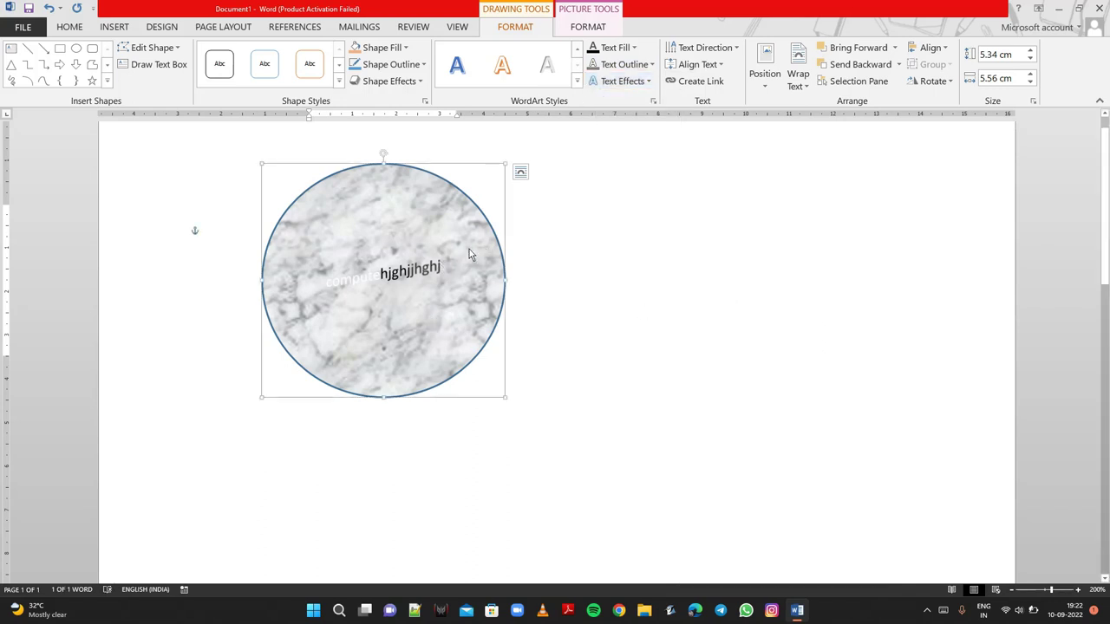
pyautogui.click(488, 192)
pyautogui.press('BackSpace')
pyautogui.press('BackSpace')
pyautogui.press('BackSpace')
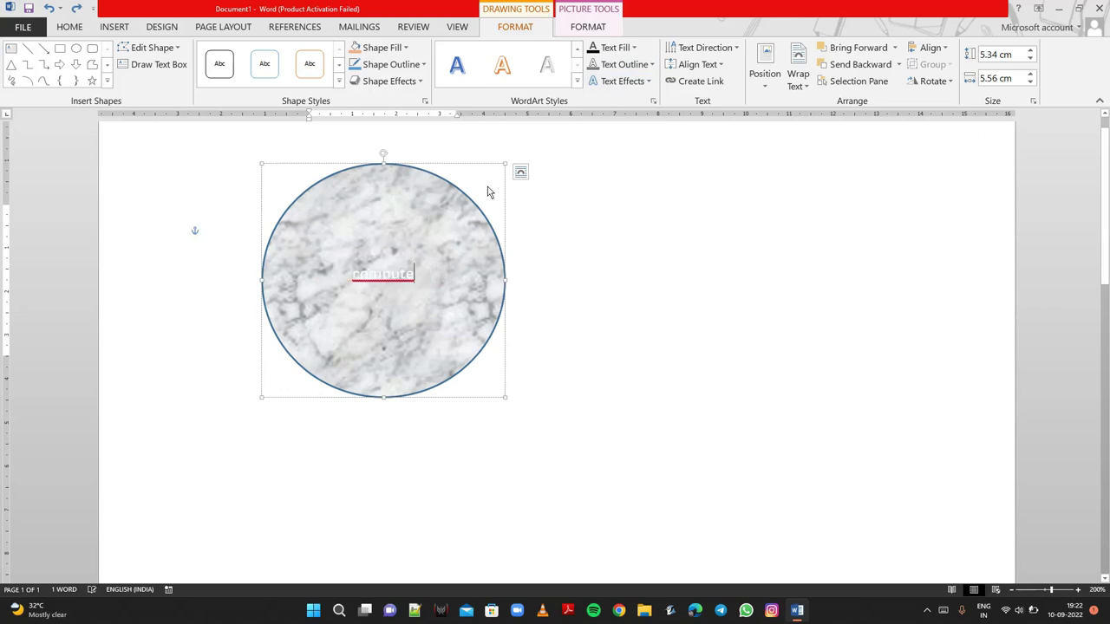
# Step: Try rotating the circle's text 90 and 270 degrees, then undo back to horizontal
pyautogui.click(698, 49)
pyautogui.click(689, 128)
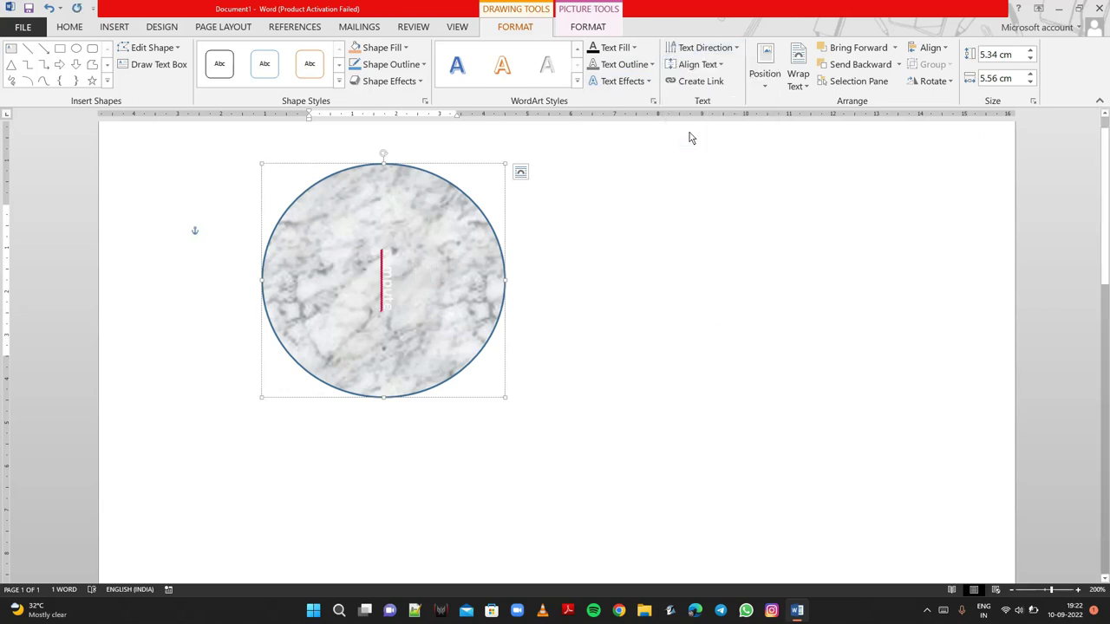
pyautogui.click(709, 48)
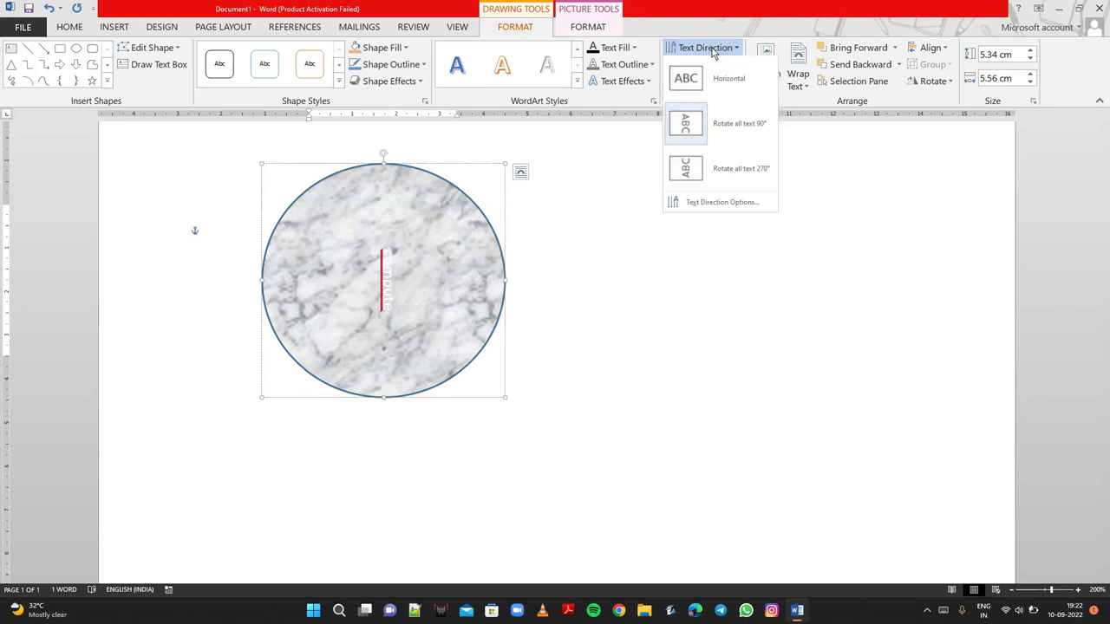
pyautogui.click(702, 163)
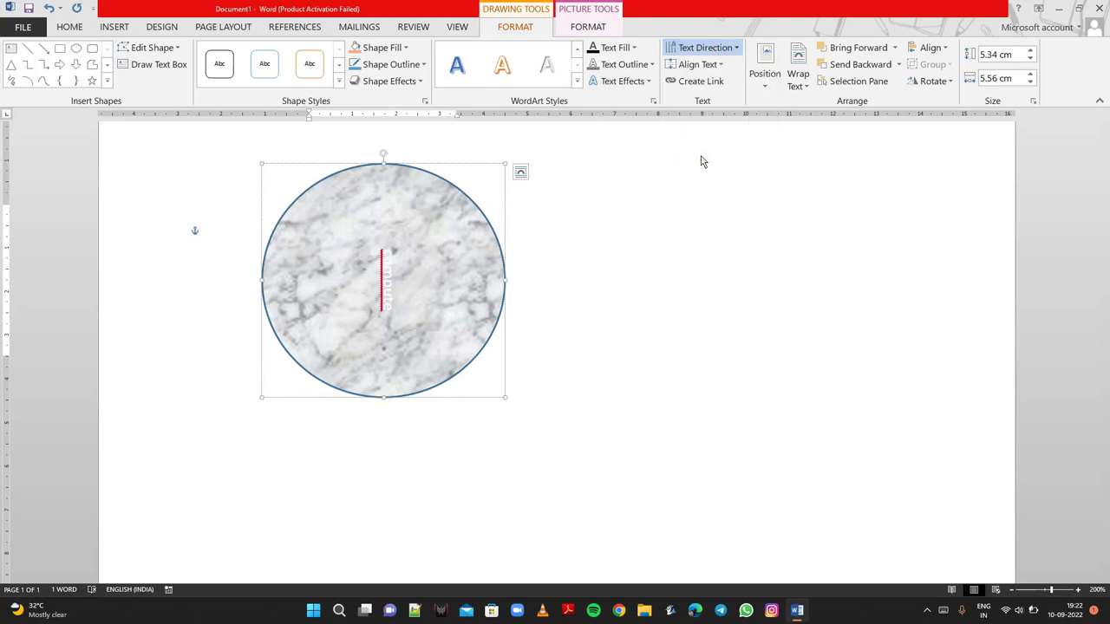
pyautogui.click(704, 66)
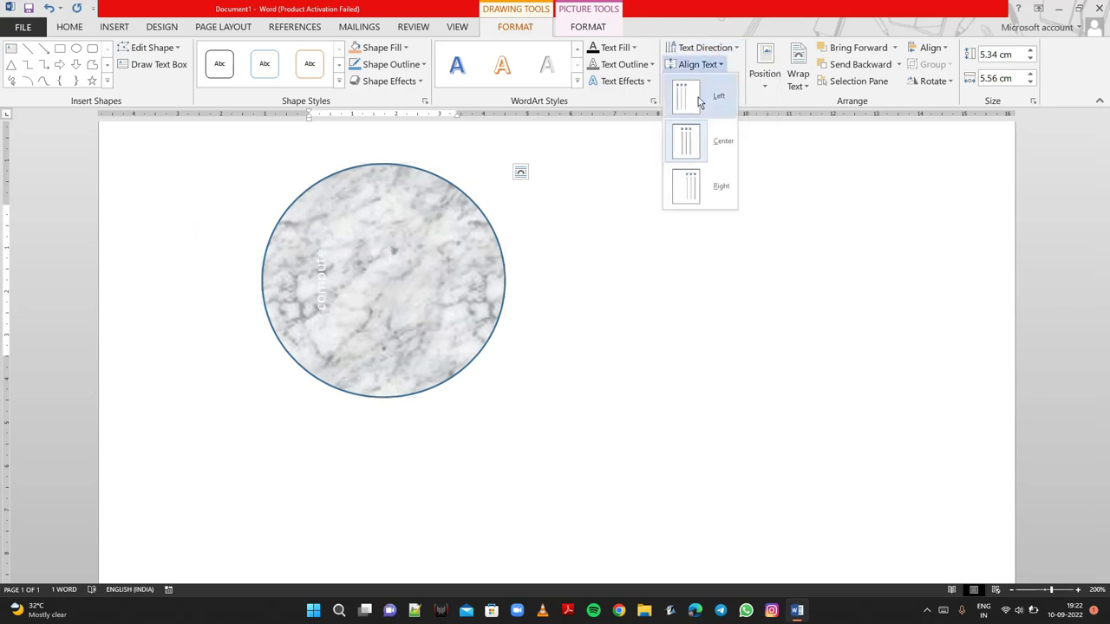
pyautogui.click(698, 97)
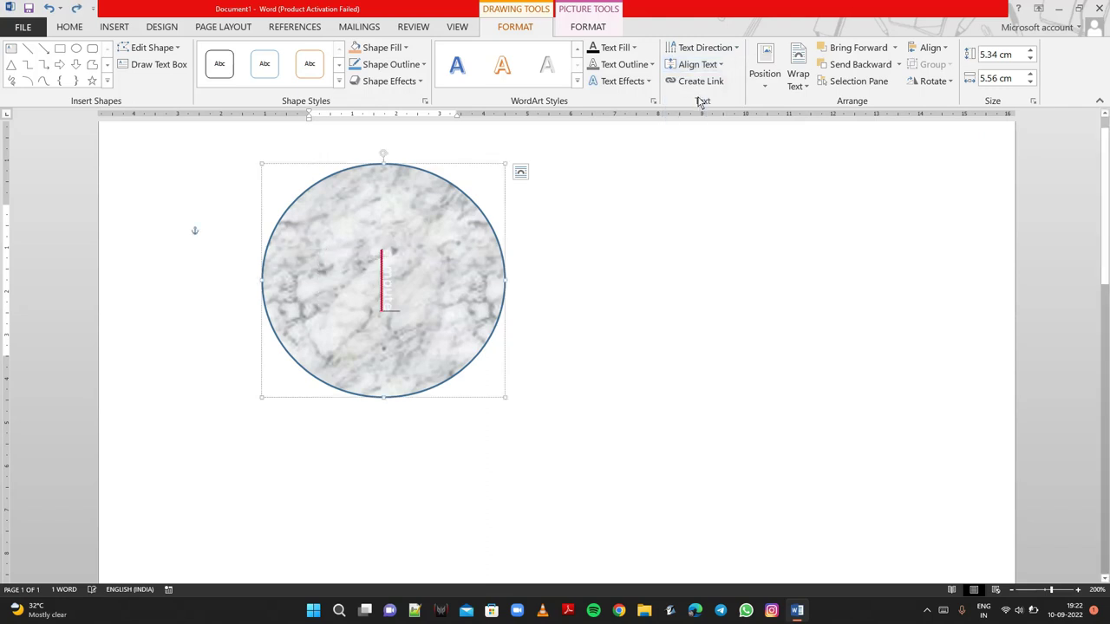
pyautogui.hotkey('ctrl', 'z')
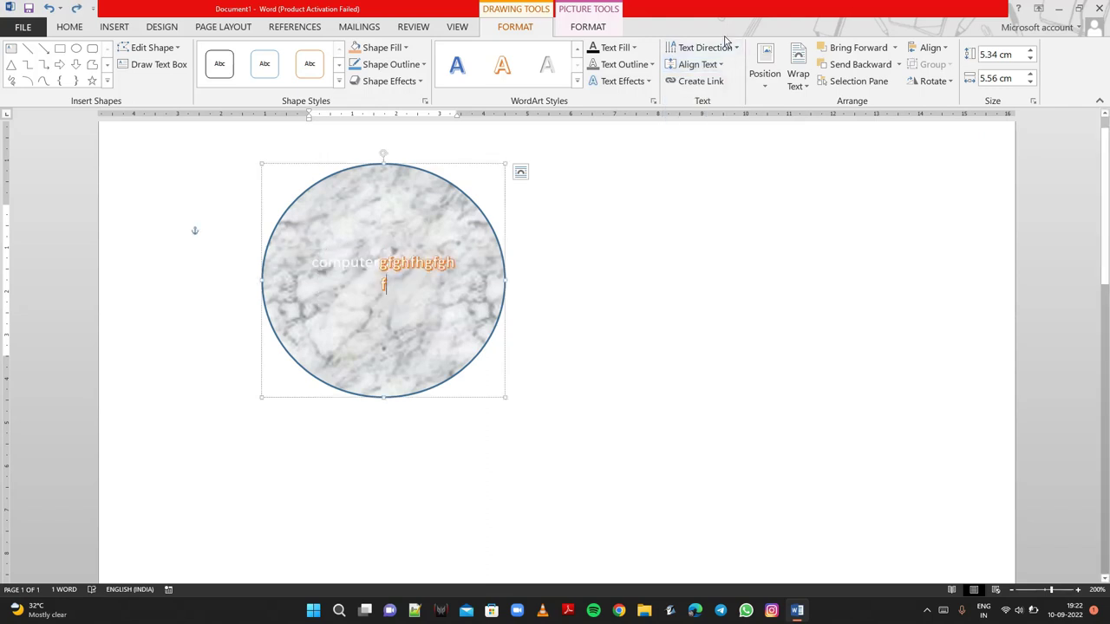
# Step: Try top and middle alignment, then align the circle's text to the bottom
pyautogui.click(698, 64)
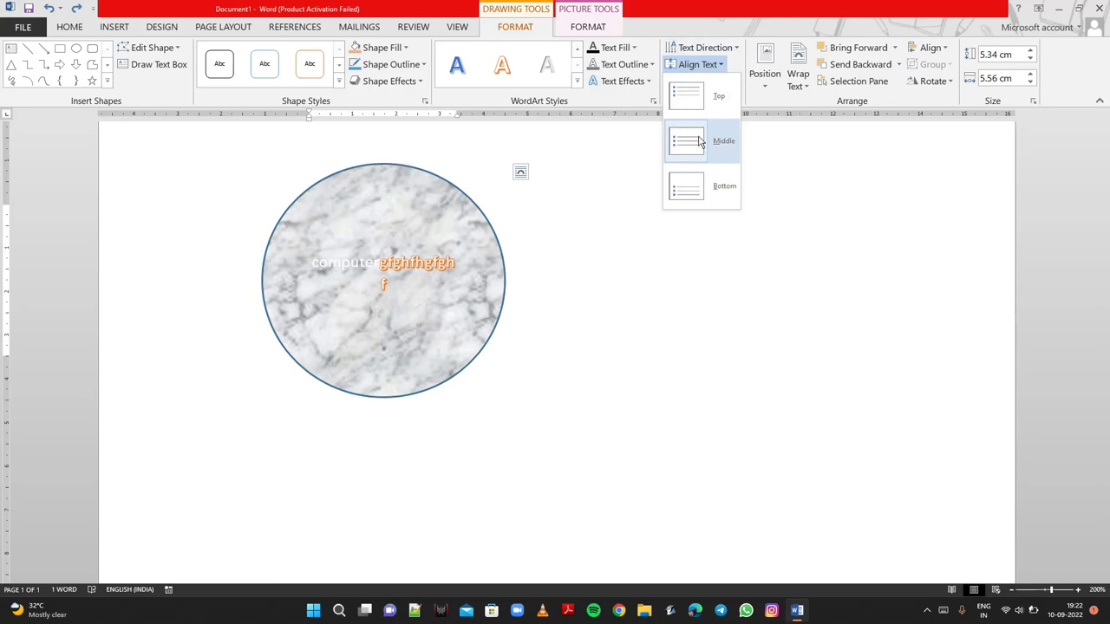
pyautogui.click(703, 104)
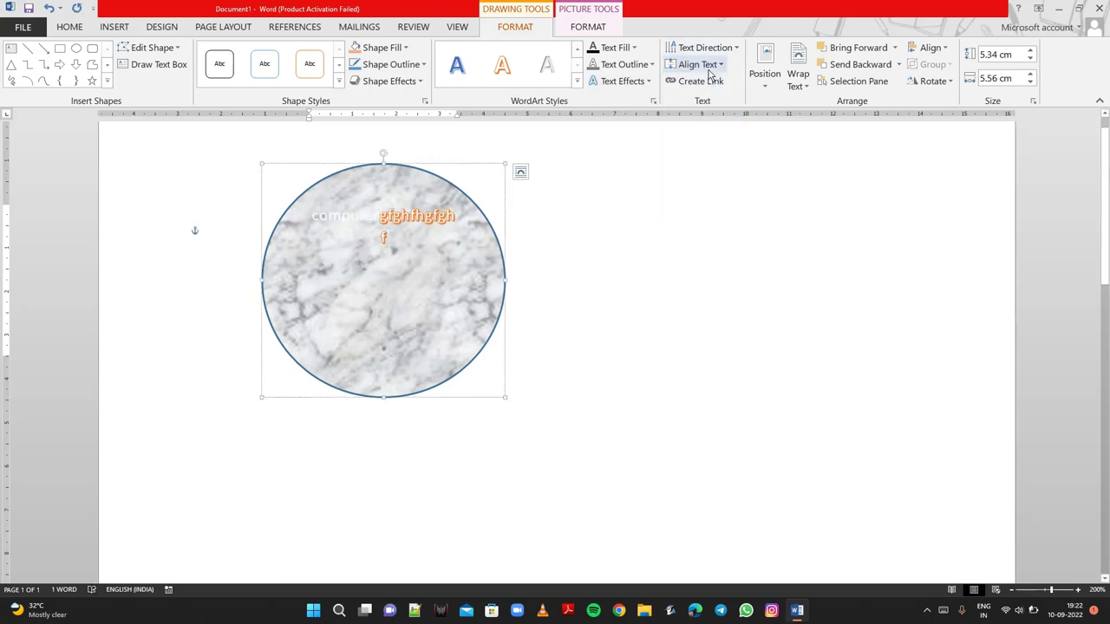
pyautogui.click(699, 65)
pyautogui.click(704, 143)
pyautogui.click(704, 149)
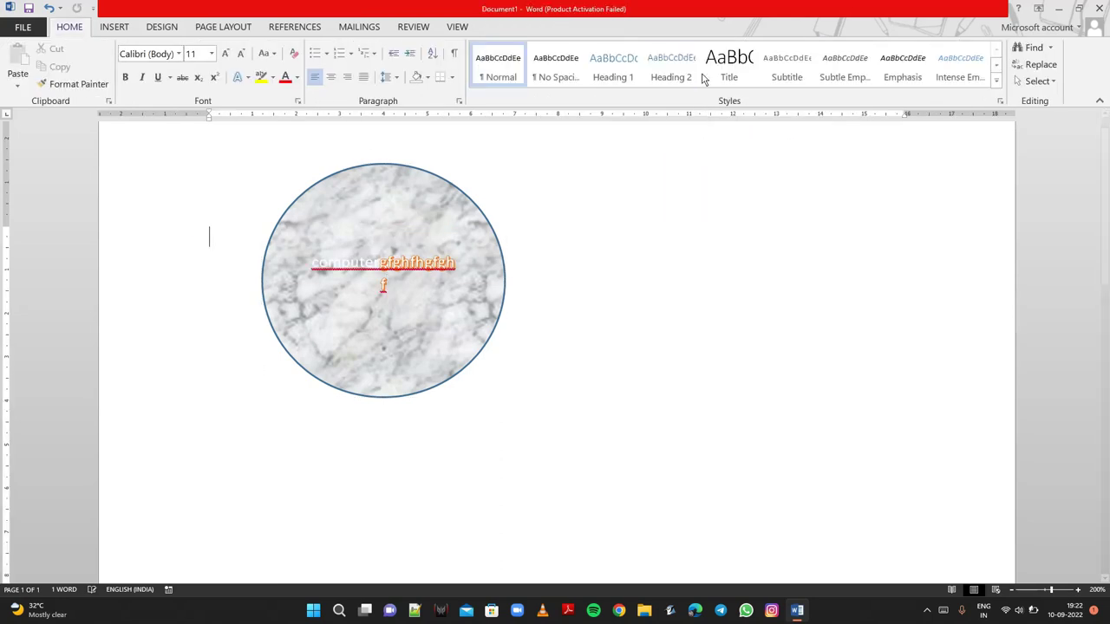
pyautogui.click(423, 220)
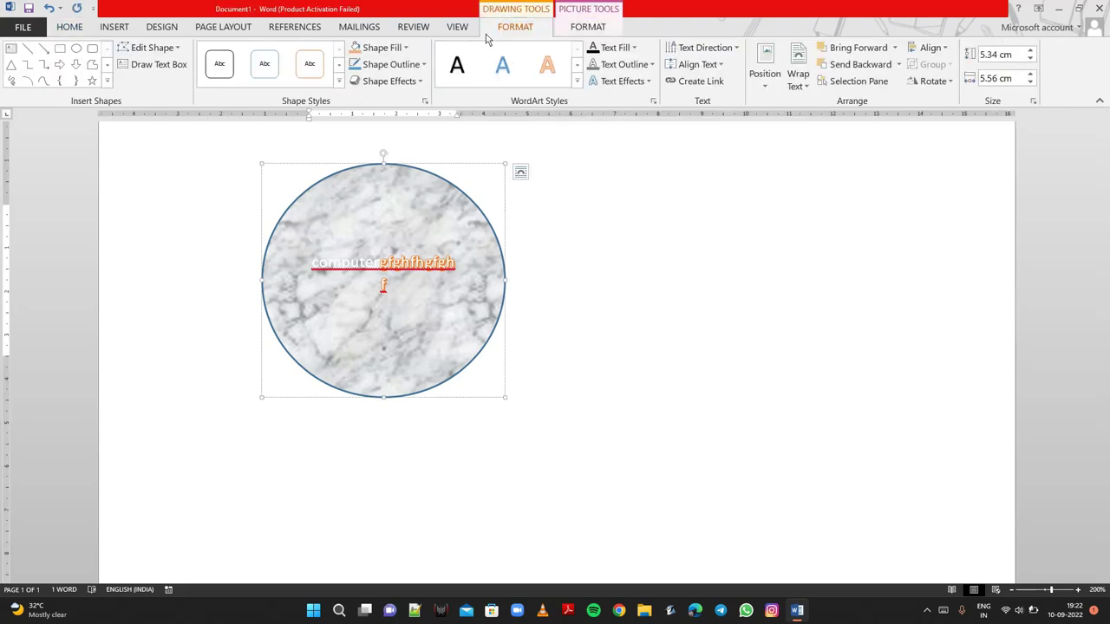
pyautogui.click(693, 80)
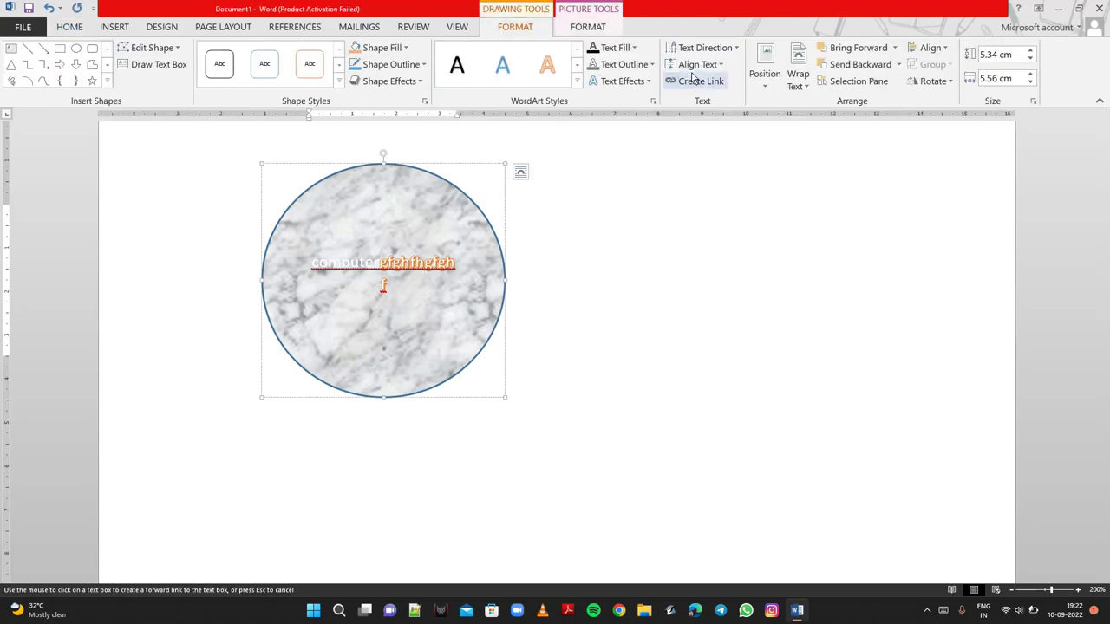
pyautogui.click(698, 64)
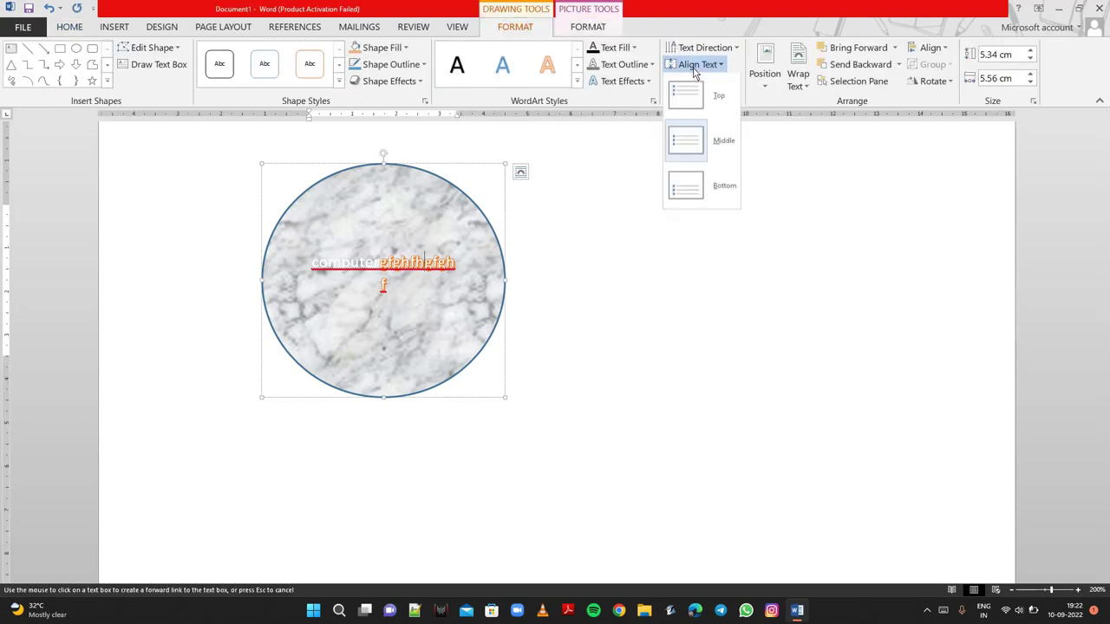
pyautogui.click(693, 165)
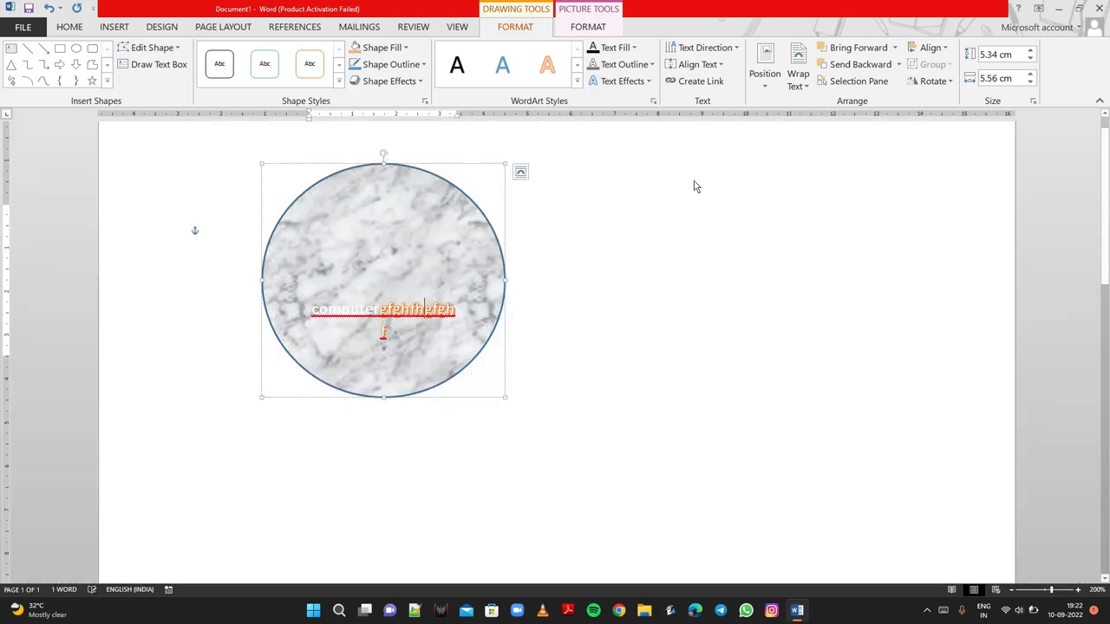
# Step: Attempt a text-box link to the circle and dismiss the cannot-be-linked warning
pyautogui.click(699, 82)
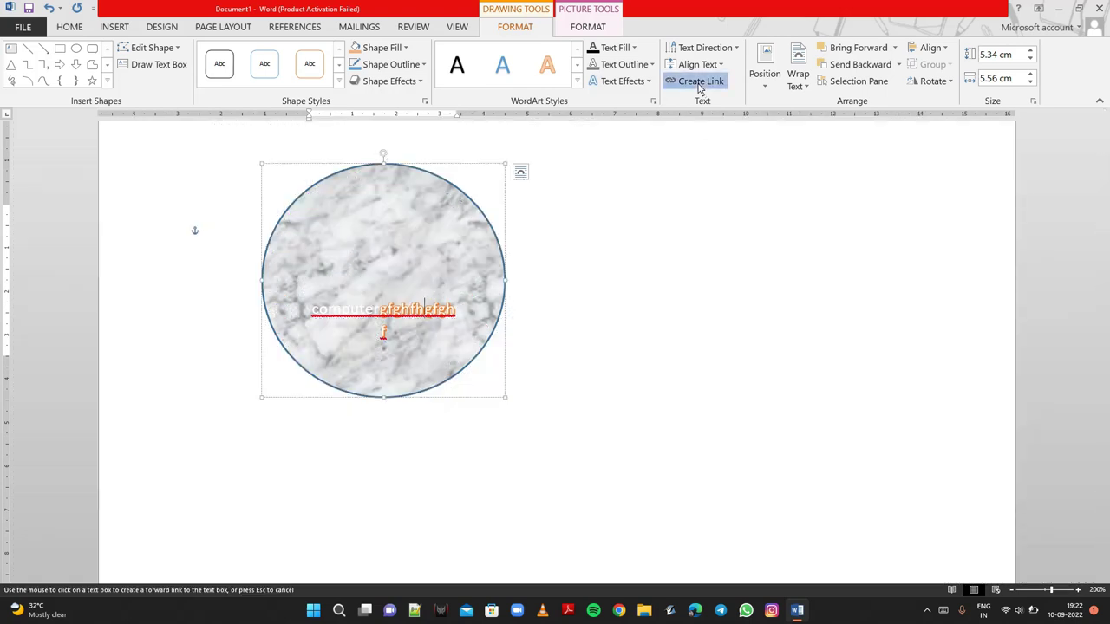
pyautogui.click(457, 319)
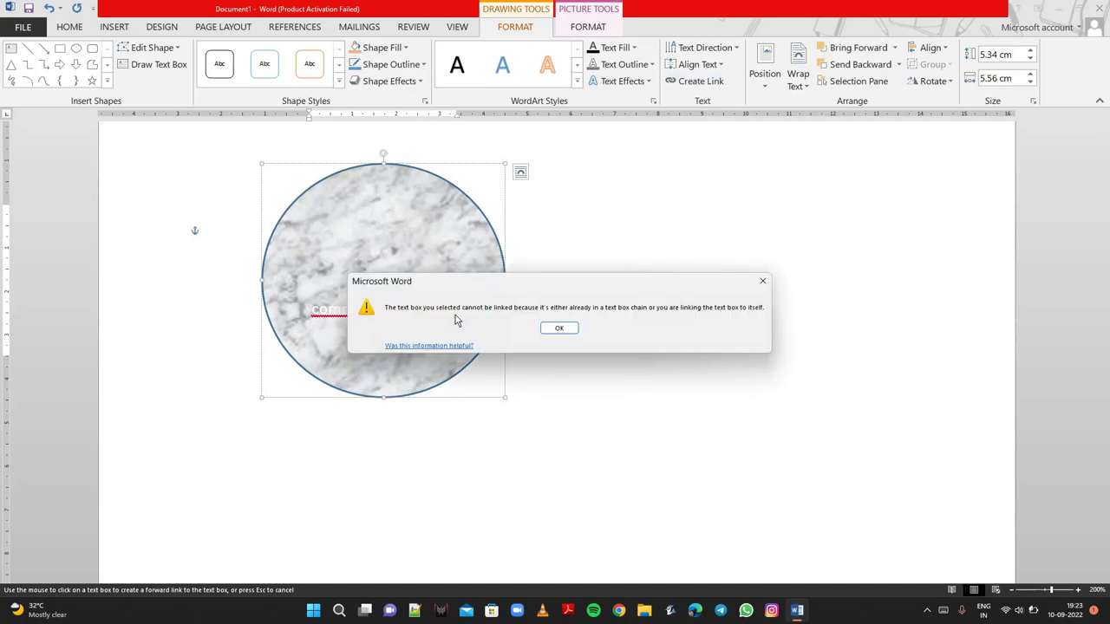
pyautogui.click(763, 282)
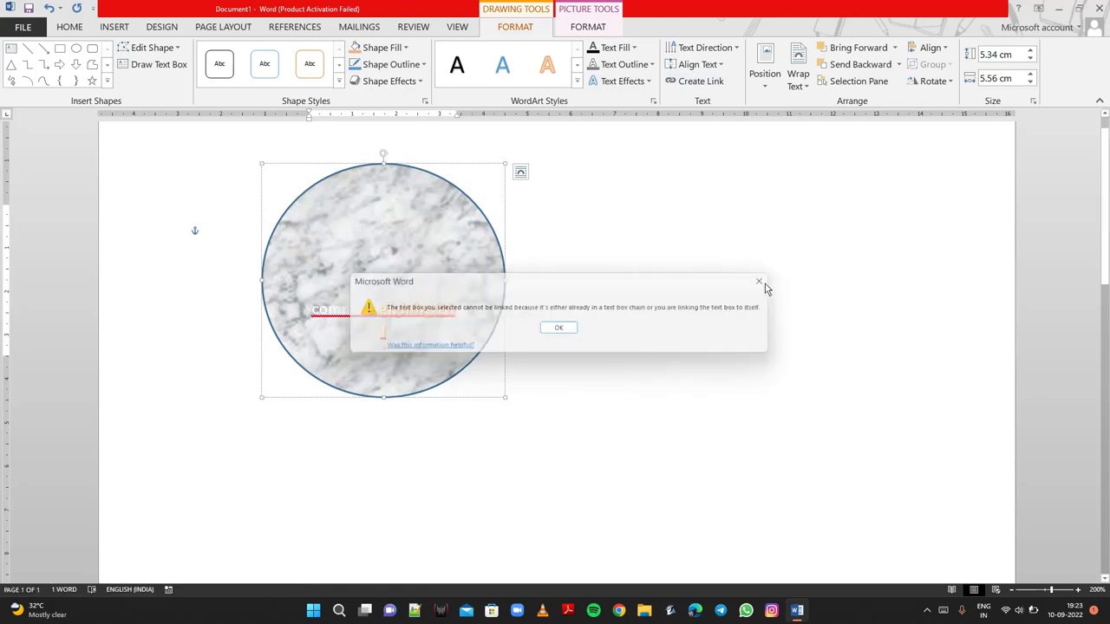
pyautogui.click(528, 281)
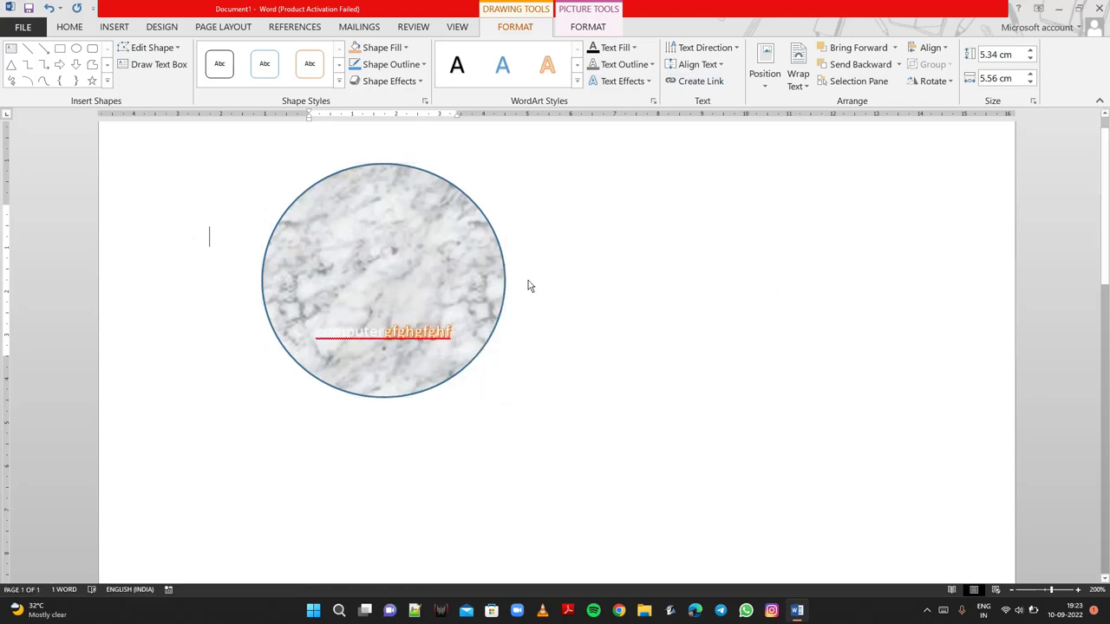
pyautogui.click(427, 192)
# Step: Resize the marble circle to 5.5 cm high by 5.7 cm wide
pyautogui.click(515, 26)
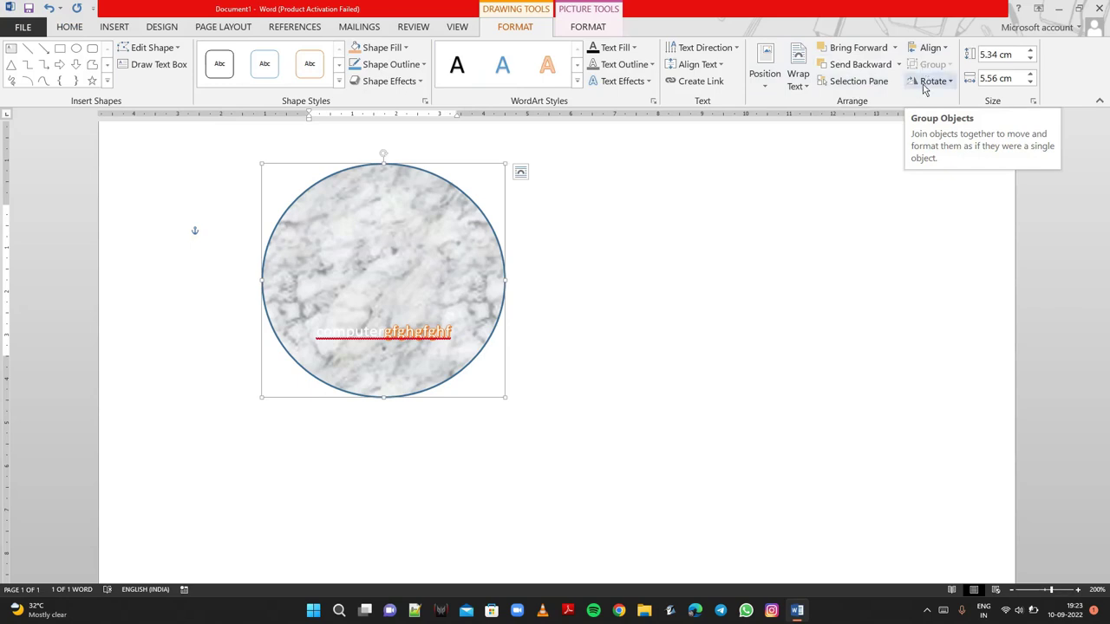
pyautogui.click(1030, 51)
pyautogui.click(1030, 50)
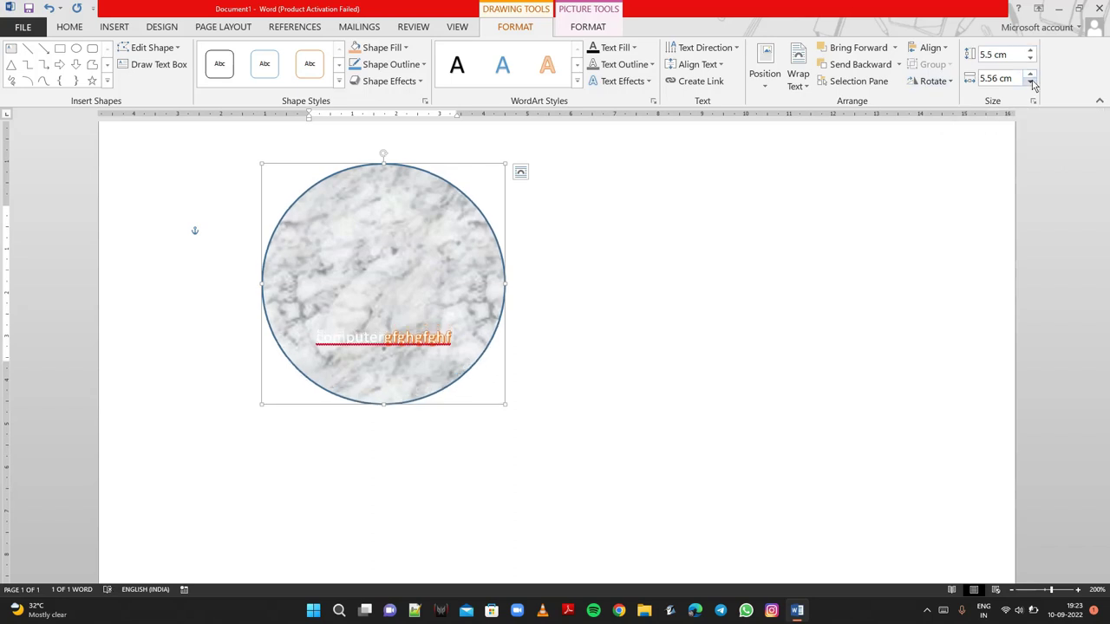
pyautogui.click(1030, 75)
pyautogui.click(1030, 74)
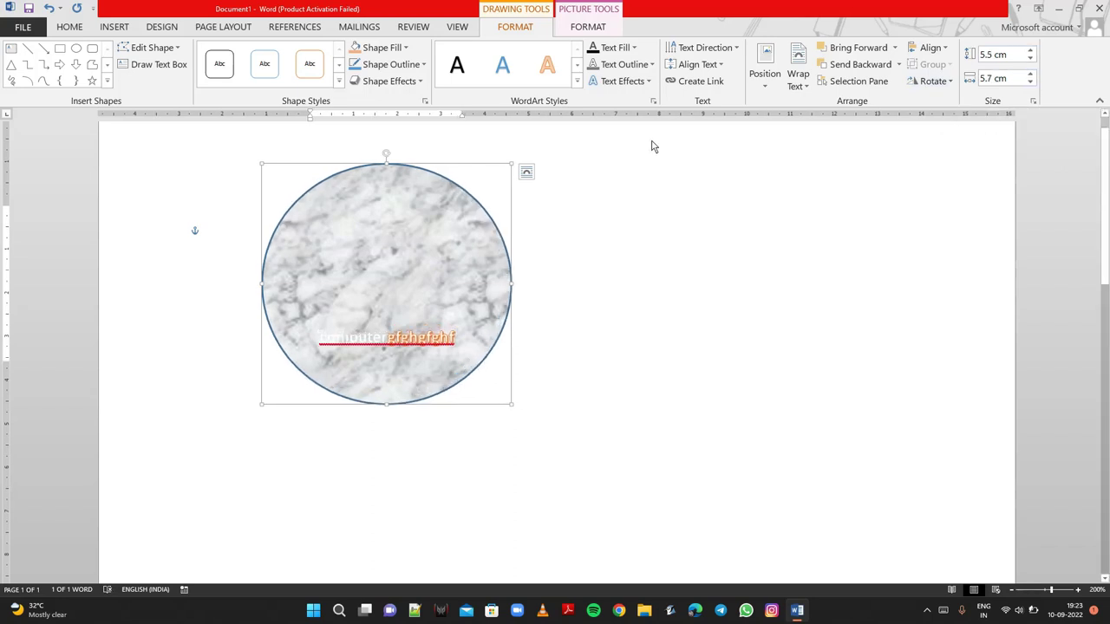
pyautogui.click(599, 173)
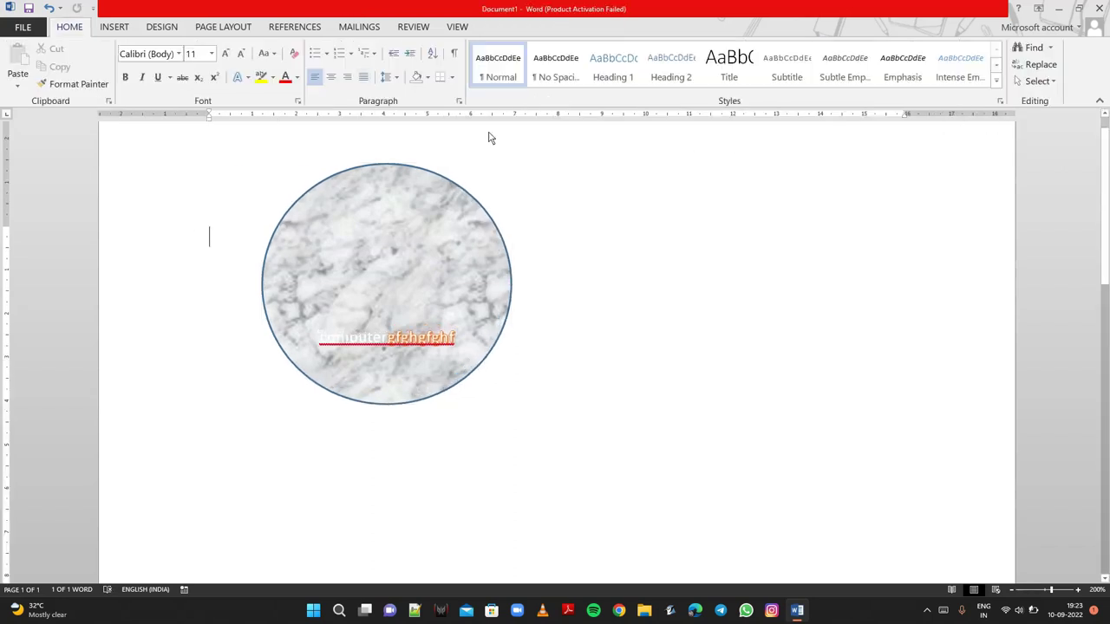
pyautogui.click(116, 27)
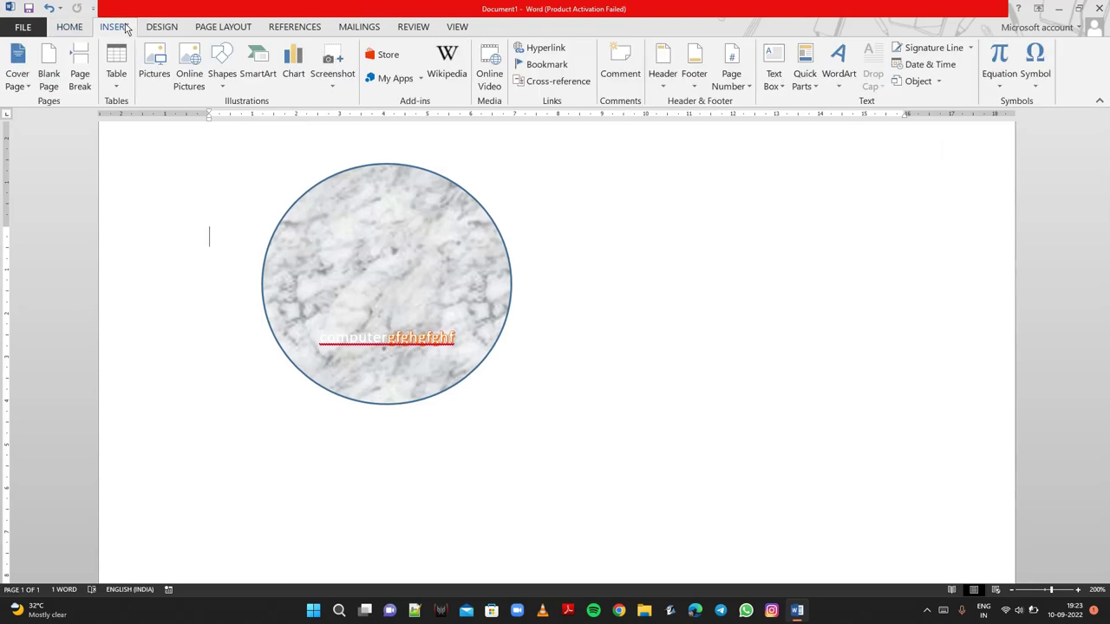
# Step: Cut the marble circle out of the document
pyautogui.click(381, 196)
pyautogui.rightClick(381, 194)
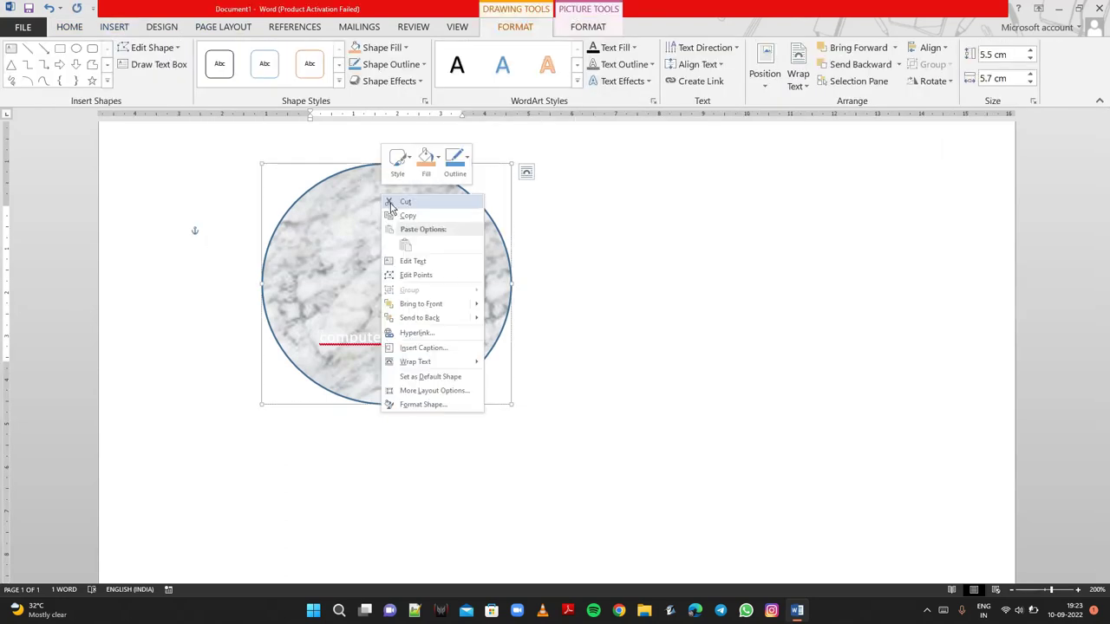
pyautogui.click(392, 201)
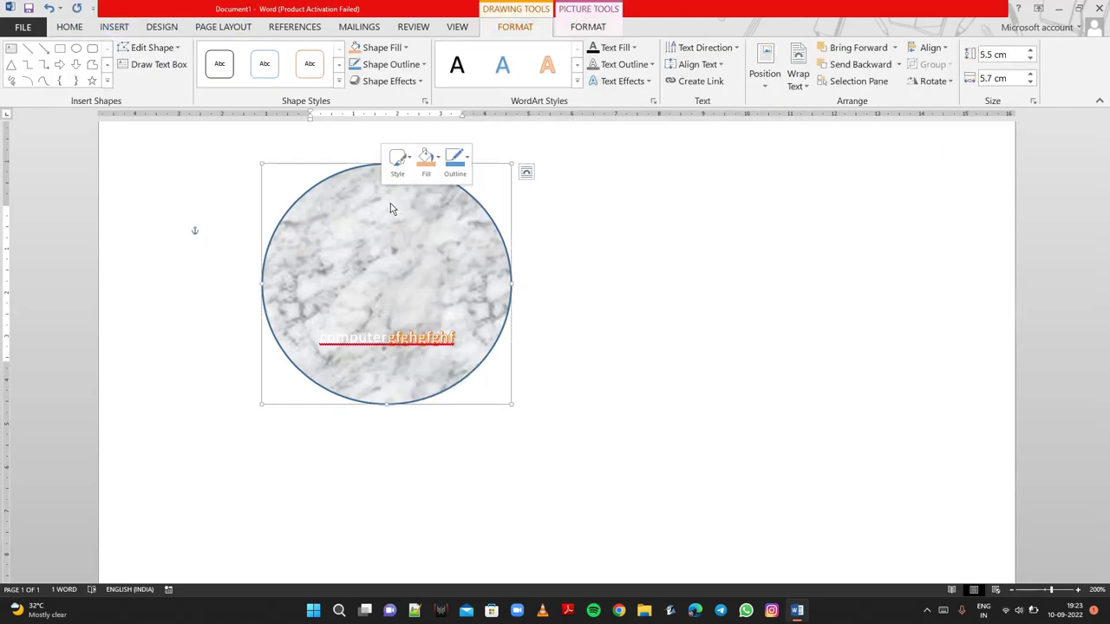
# Step: Insert a Picture Caption List SmartArt graphic
pyautogui.click(115, 27)
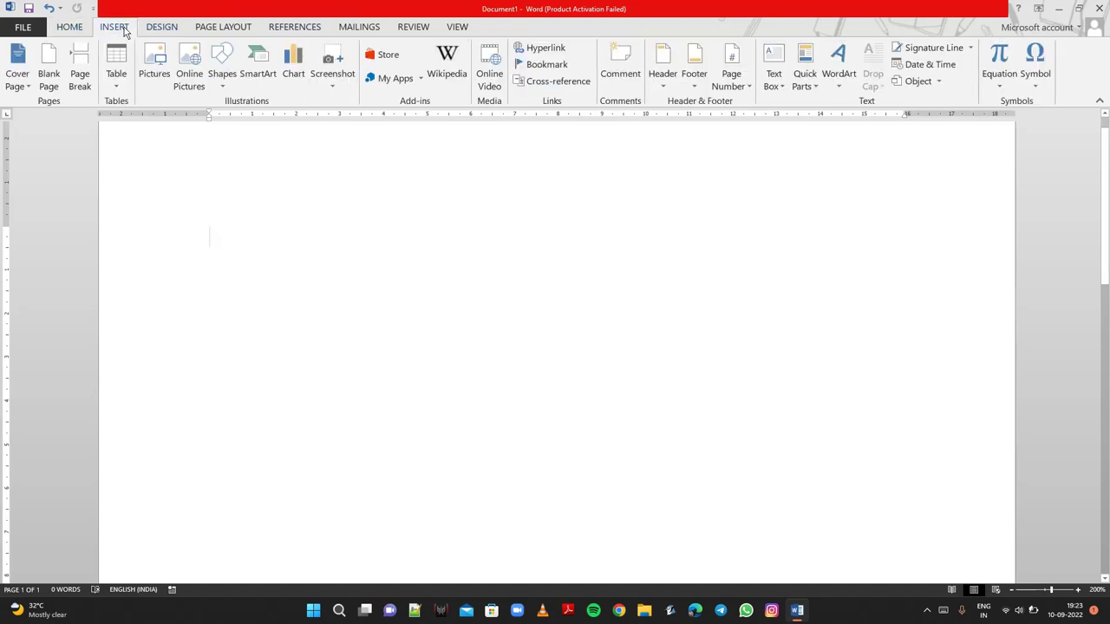
pyautogui.click(247, 80)
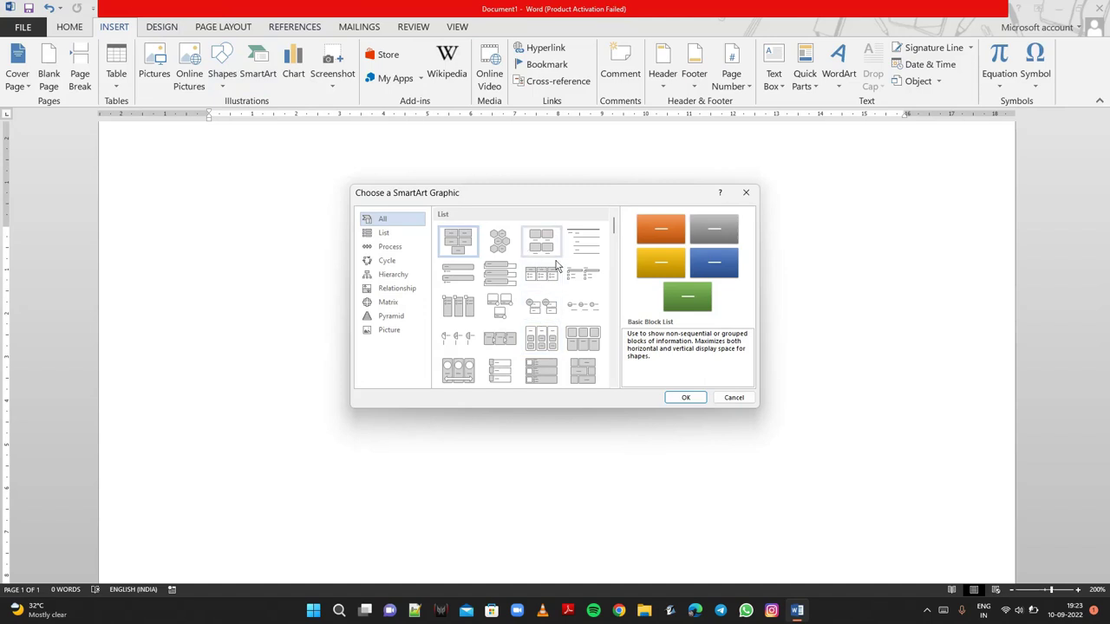
pyautogui.scroll(-3, 561, 274)
pyautogui.scroll(-3, 562, 274)
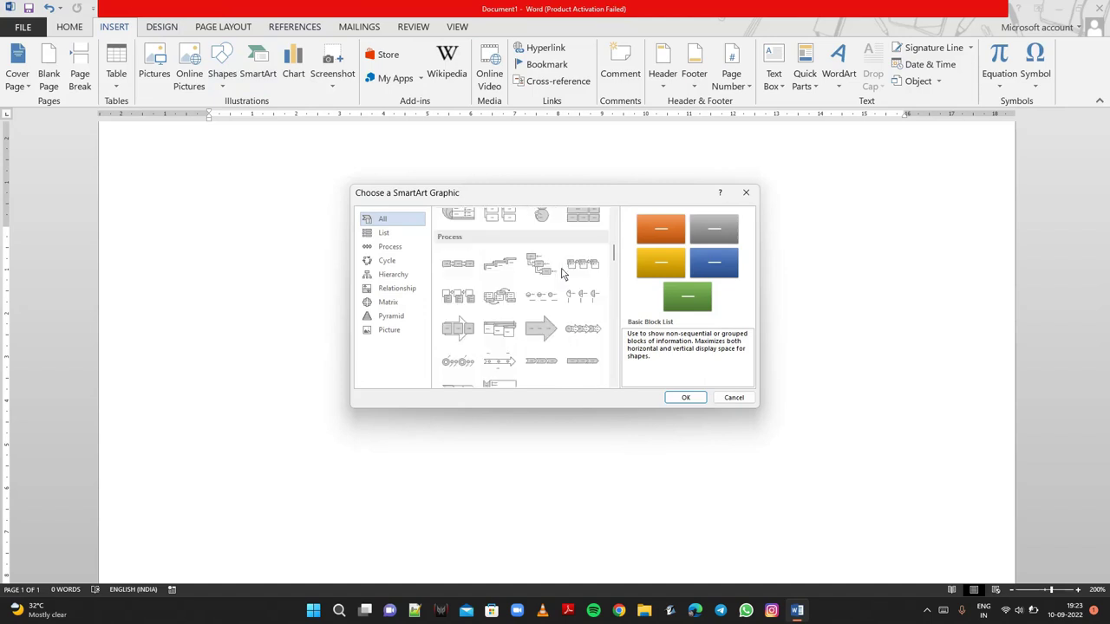
pyautogui.scroll(-3, 562, 274)
pyautogui.scroll(3, 562, 274)
pyautogui.scroll(3, 562, 274)
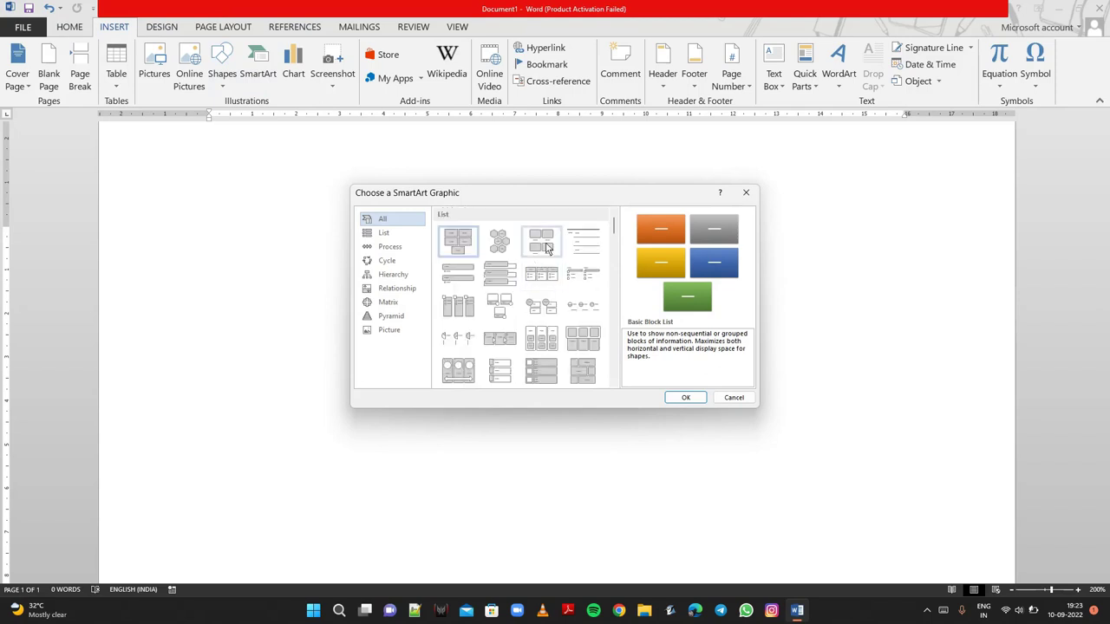
pyautogui.click(547, 247)
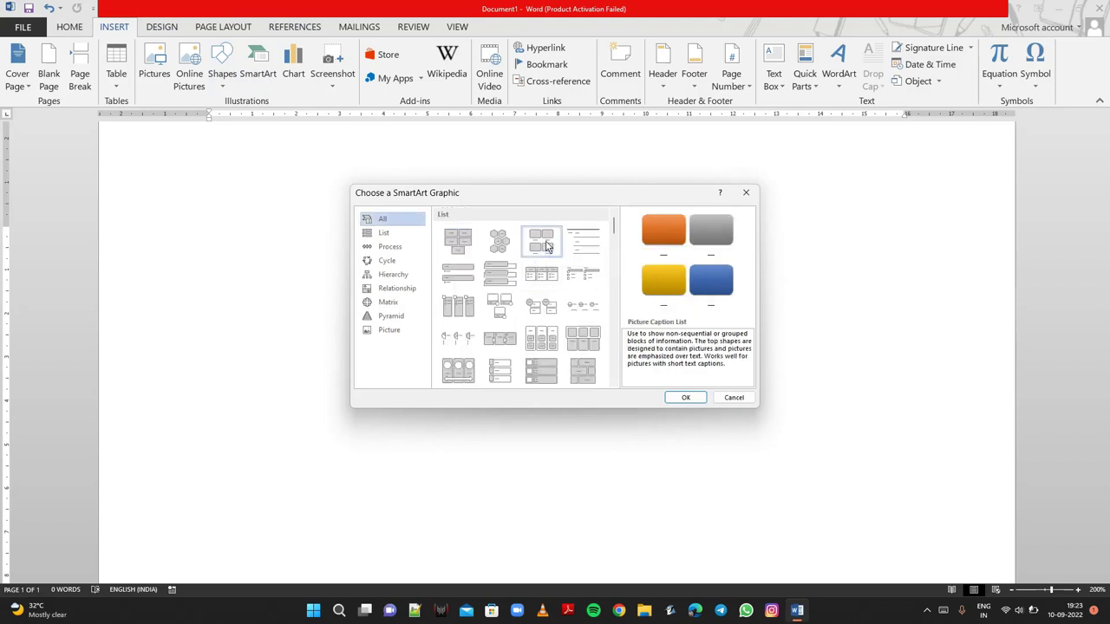
pyautogui.click(684, 398)
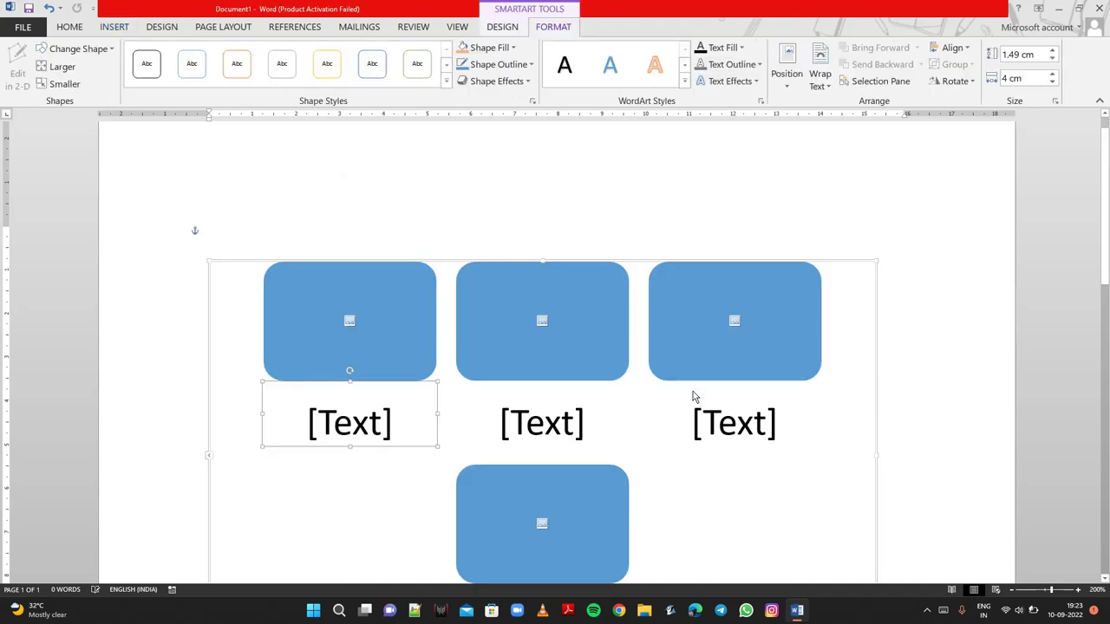
# Step: Insert the second Bing image result for 'laptop' into the first SmartArt picture box
pyautogui.scroll(-3, 548, 364)
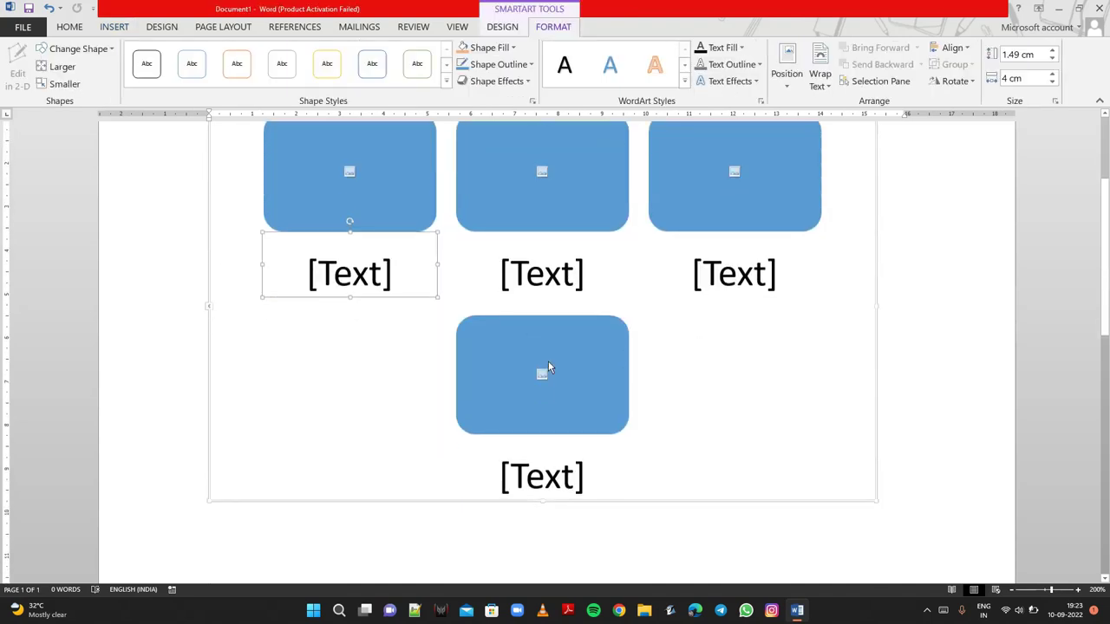
pyautogui.scroll(2, 500, 206)
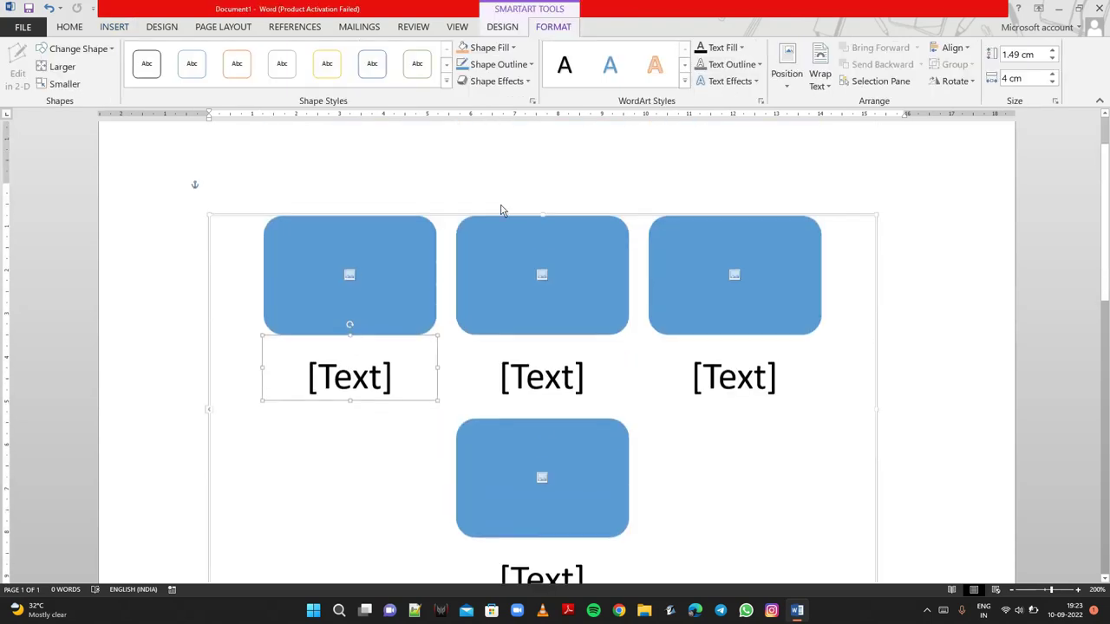
pyautogui.click(349, 279)
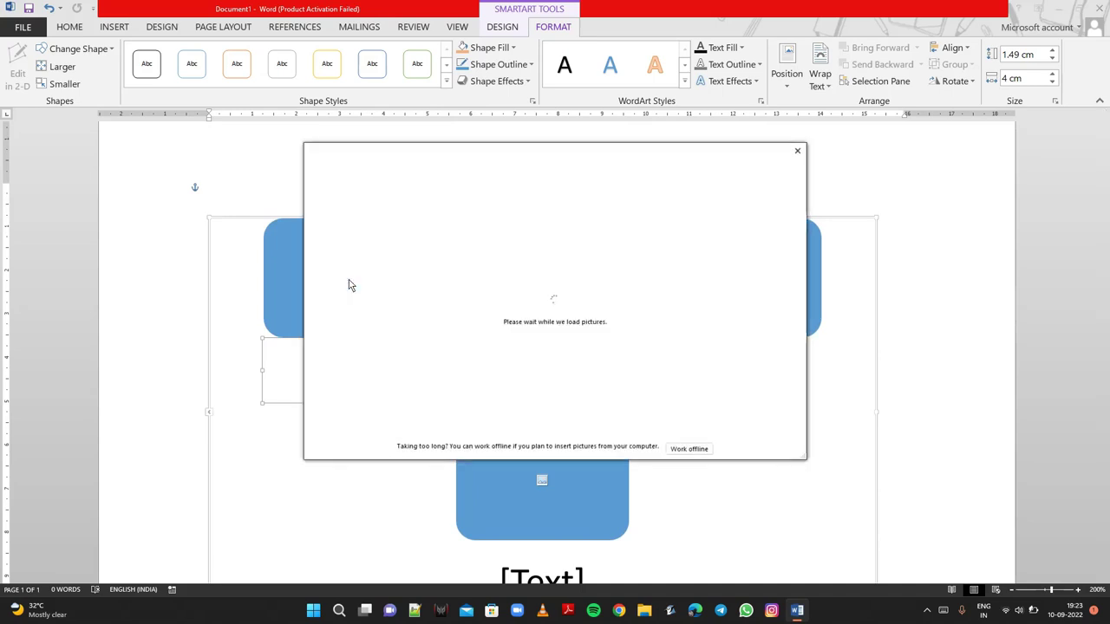
pyautogui.click(639, 250)
pyautogui.write('laptop')
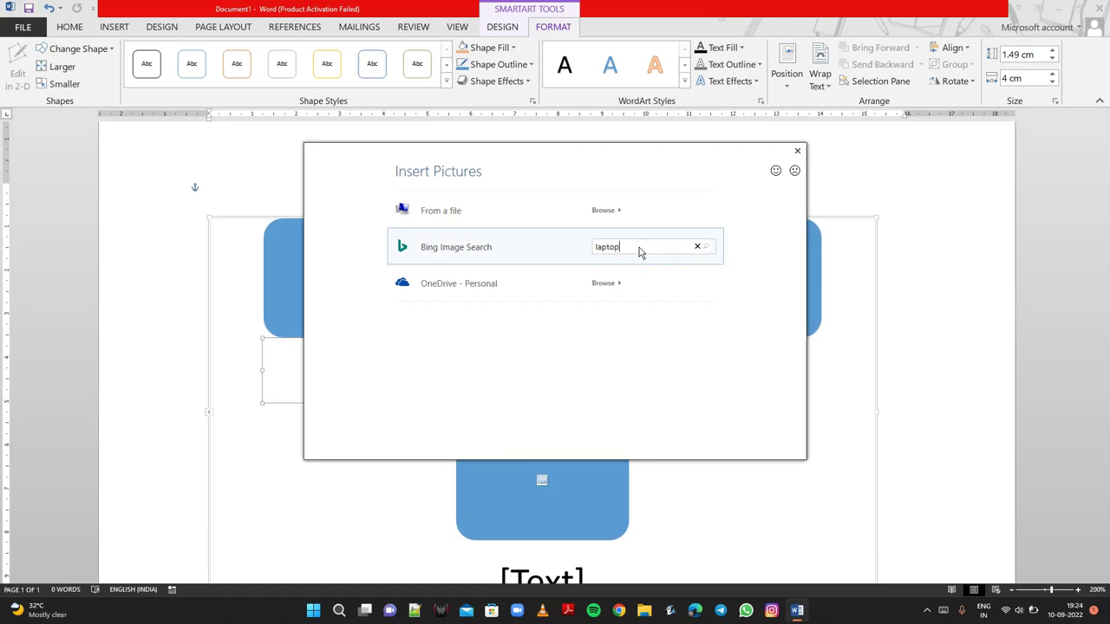
pyautogui.press('Return')
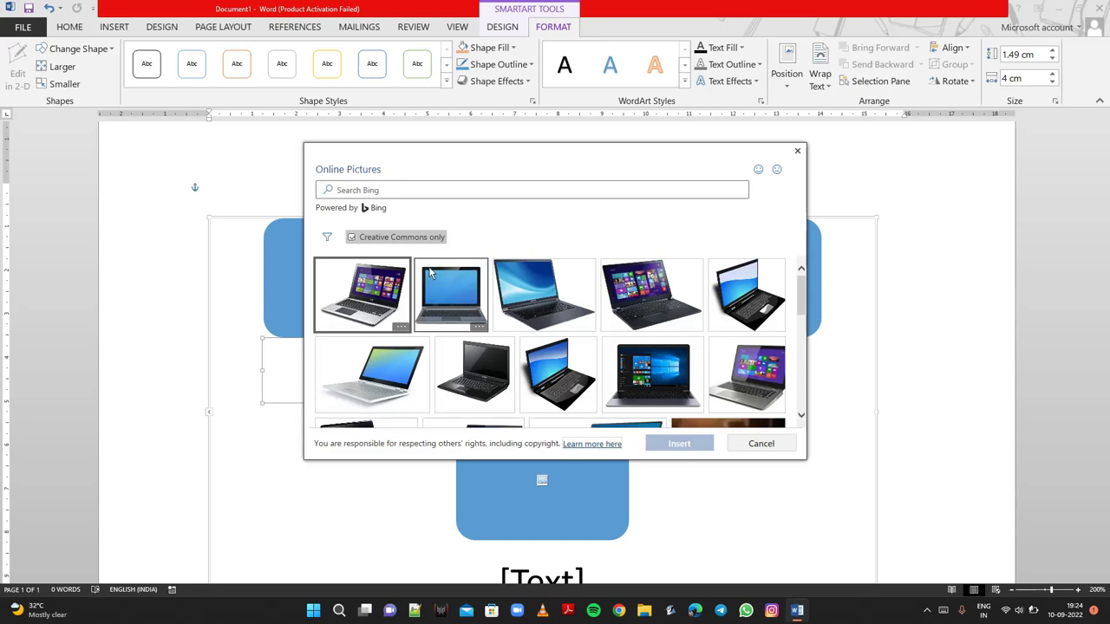
pyautogui.click(430, 273)
pyautogui.click(685, 444)
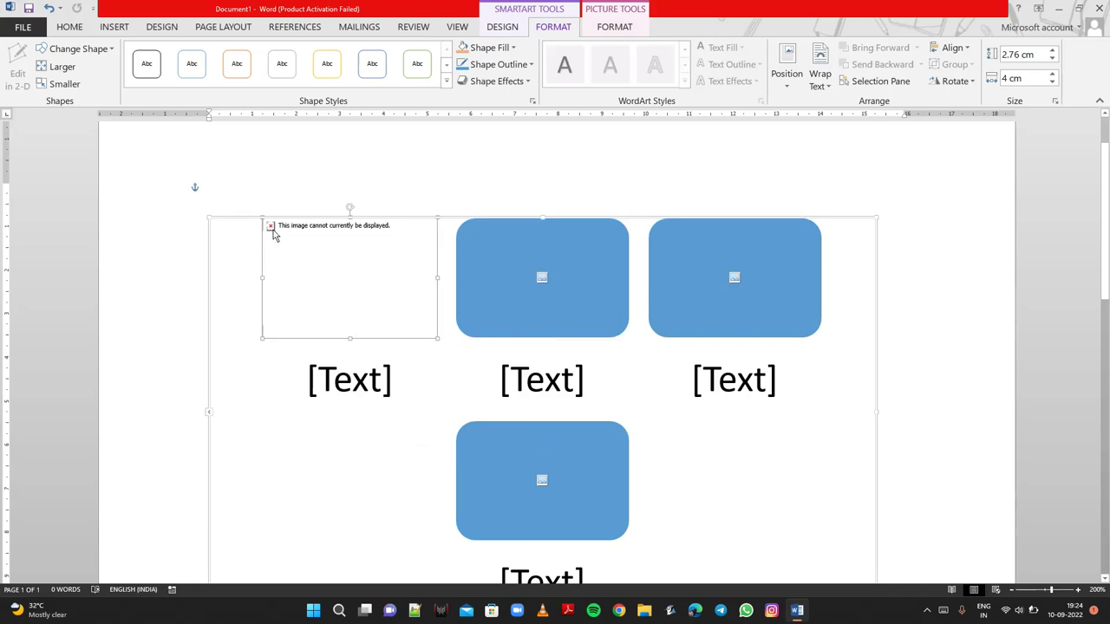
# Step: Replace the broken image in the first picture box with Screenshot (11).png from Screenshots
pyautogui.click(275, 384)
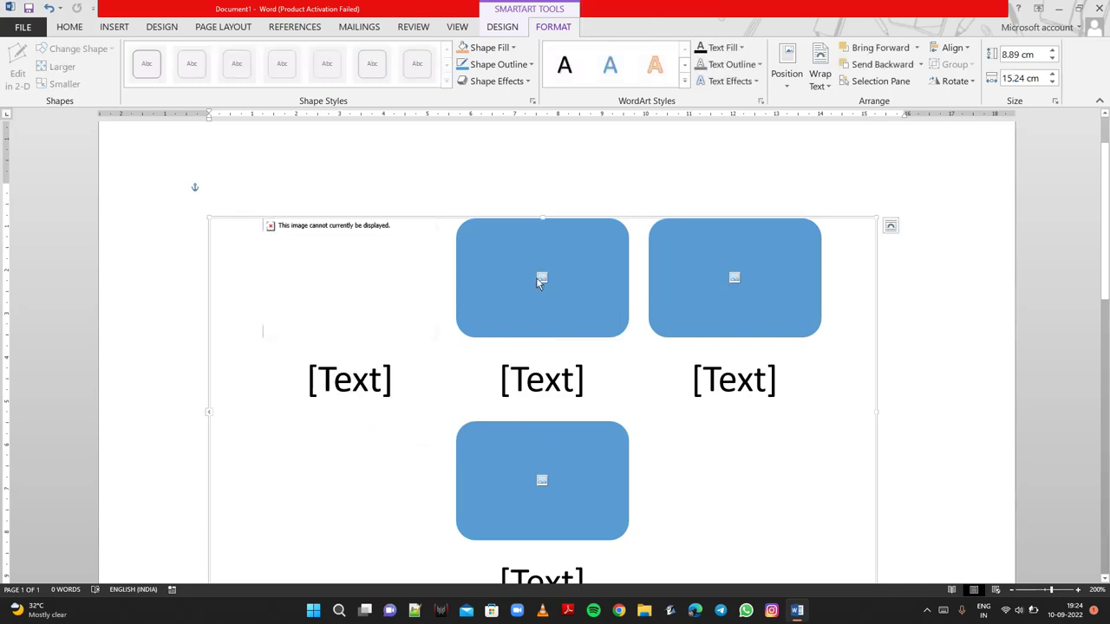
pyautogui.hotkey('ctrl', 'z')
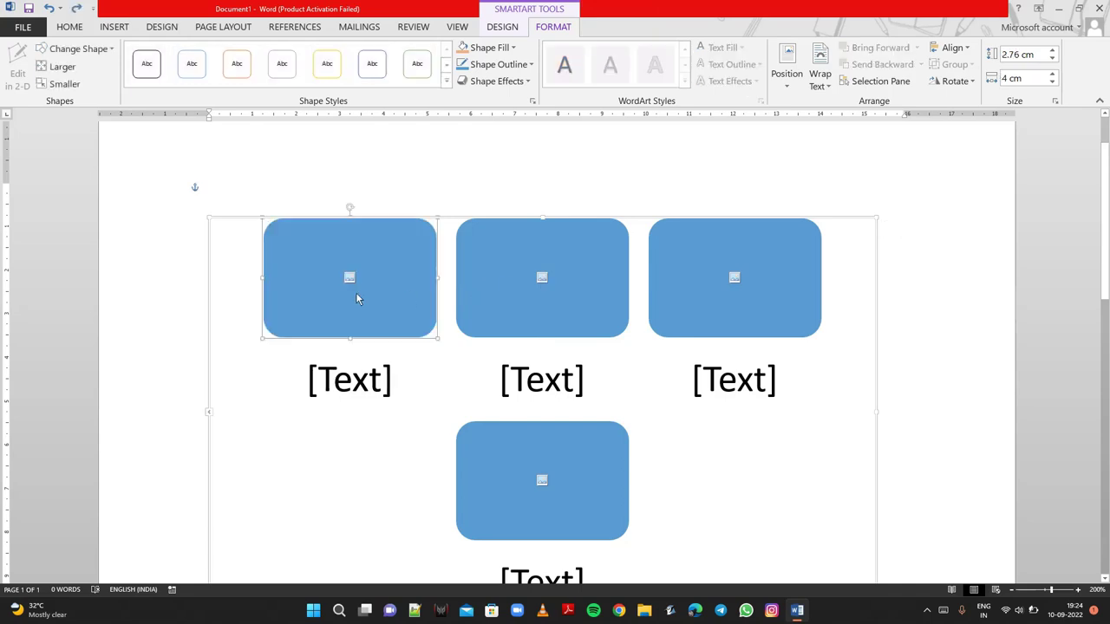
pyautogui.click(350, 278)
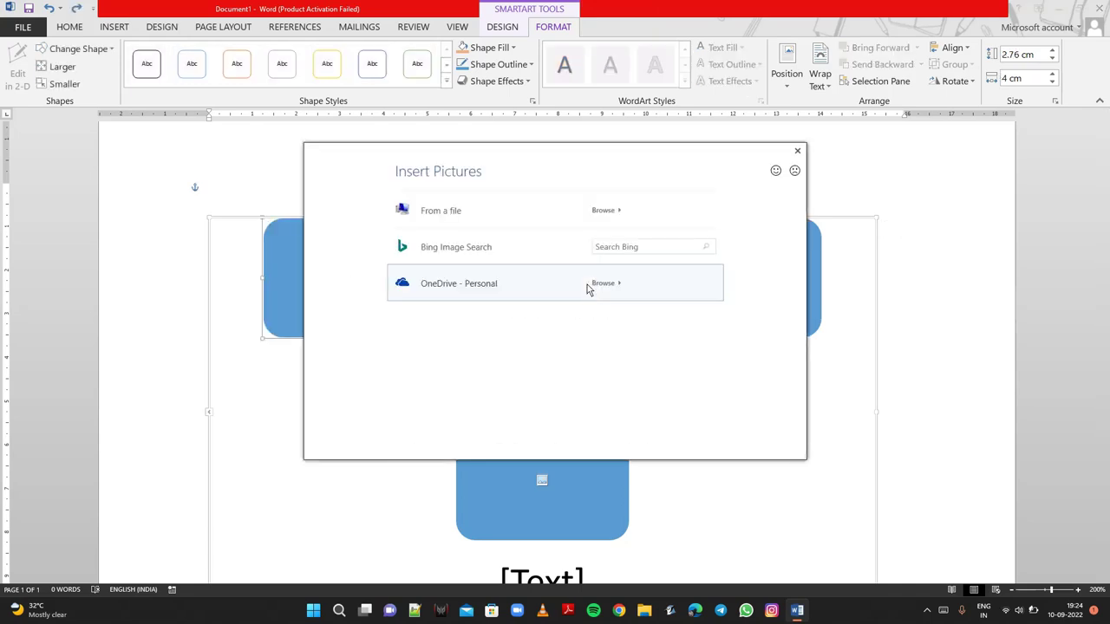
pyautogui.click(628, 213)
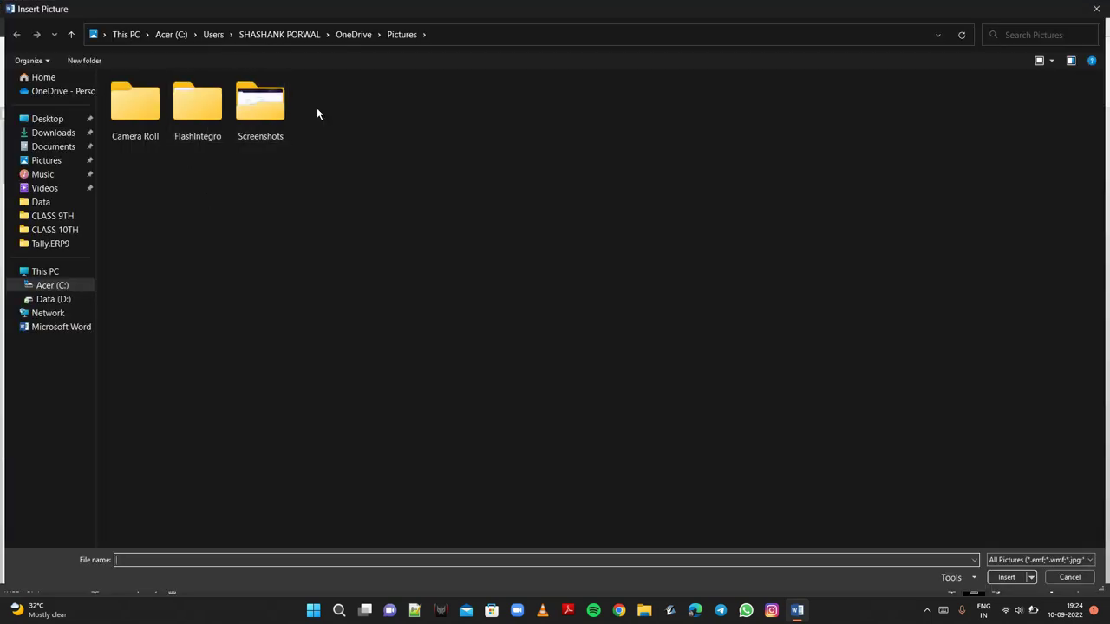
pyautogui.doubleClick(260, 104)
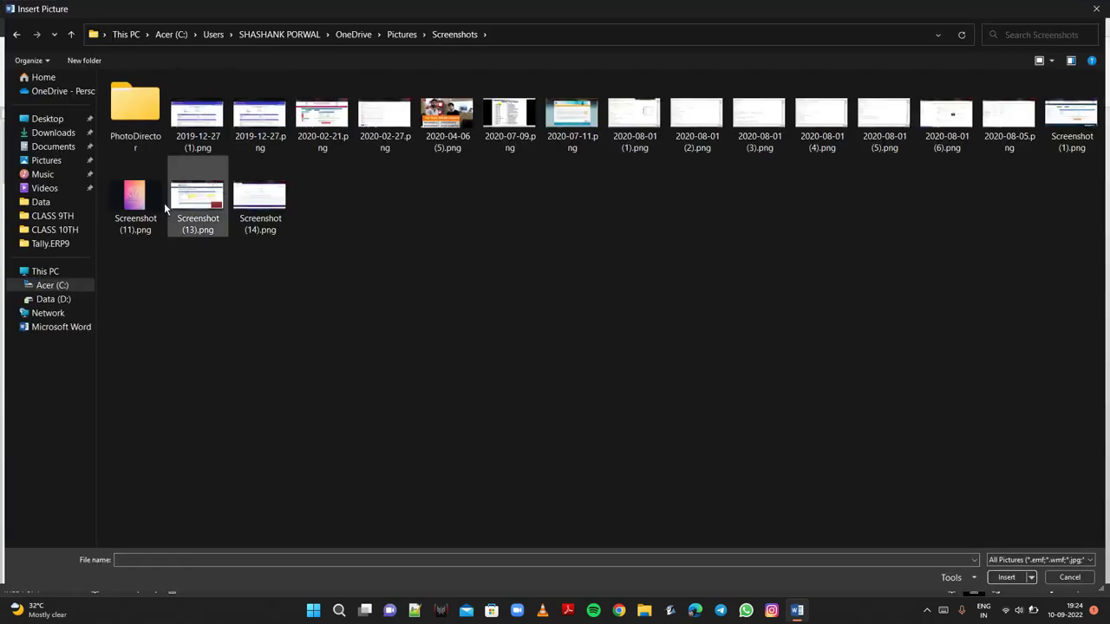
pyautogui.click(143, 206)
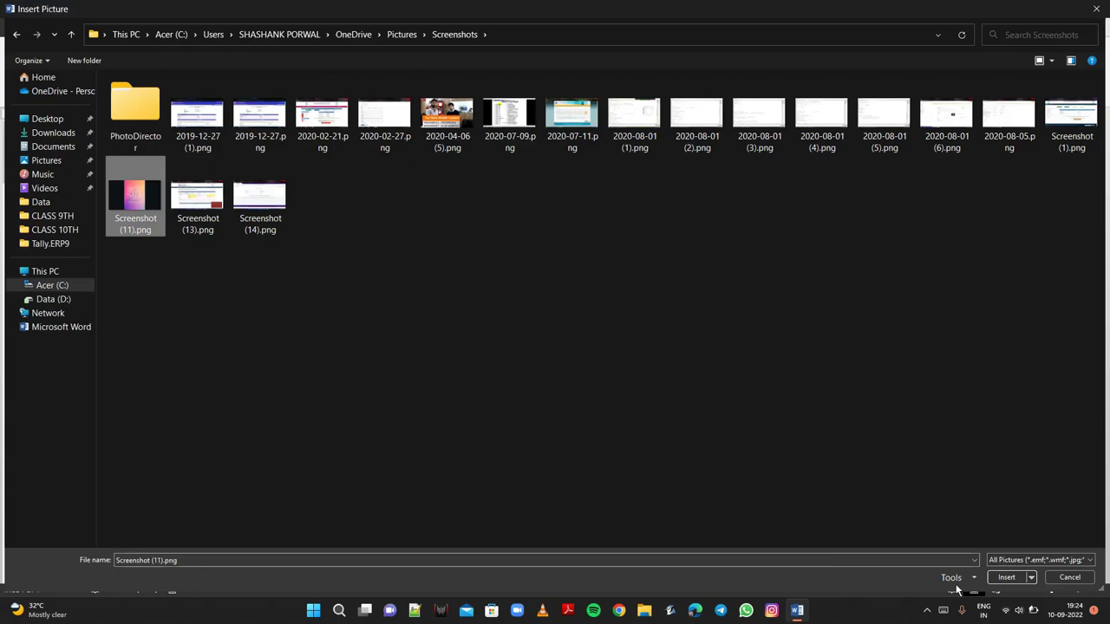
pyautogui.click(992, 577)
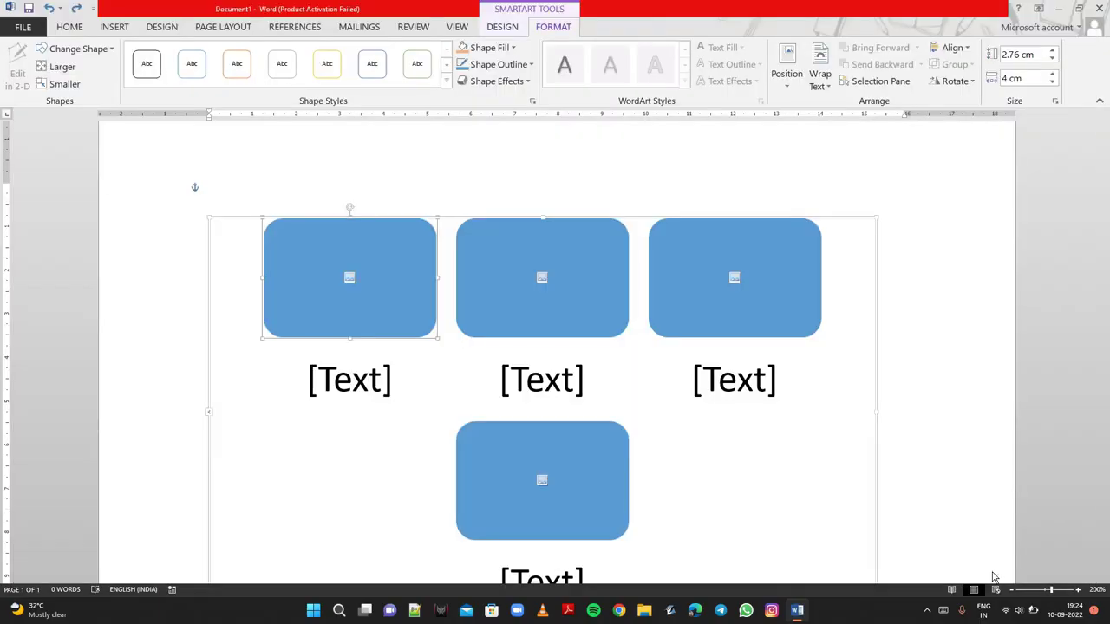
# Step: Caption the first SmartArt picture 'sale'
pyautogui.click(368, 386)
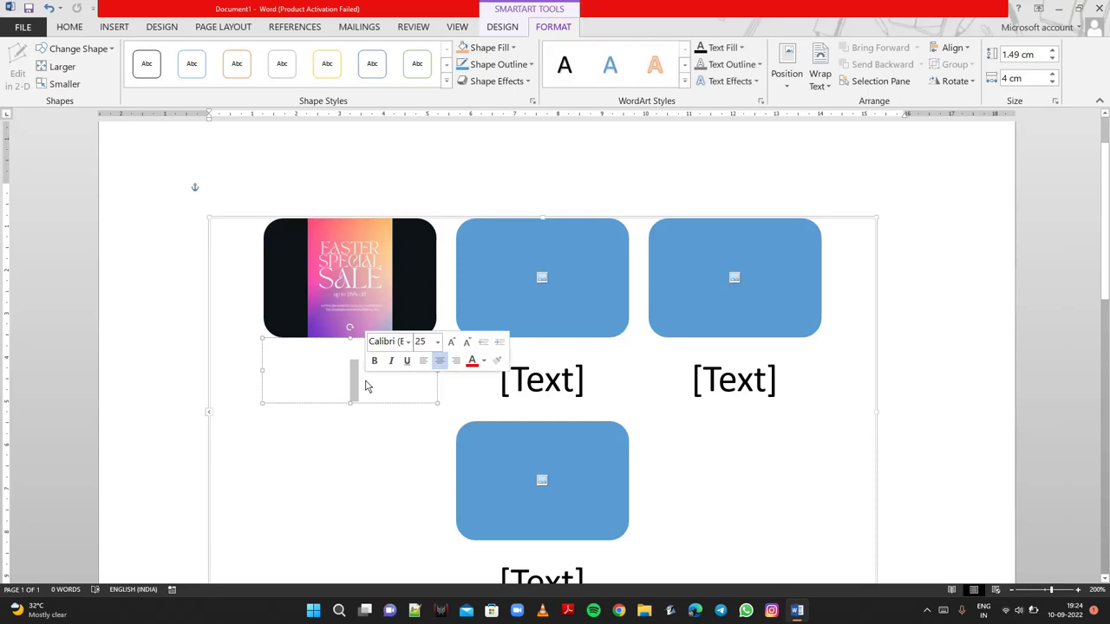
pyautogui.write('s')
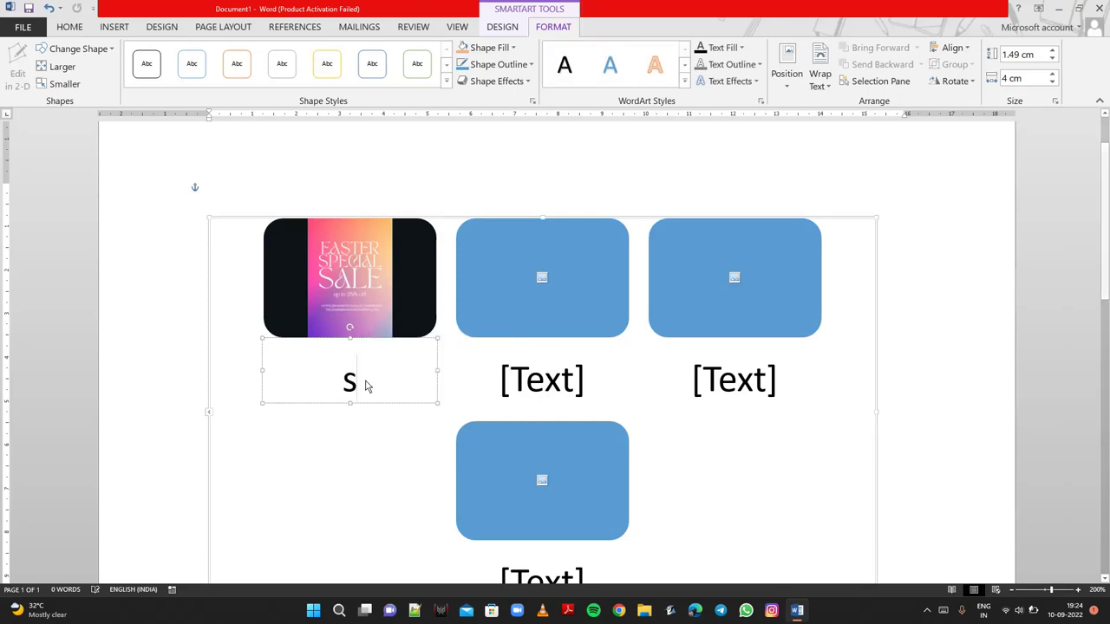
pyautogui.write('ale')
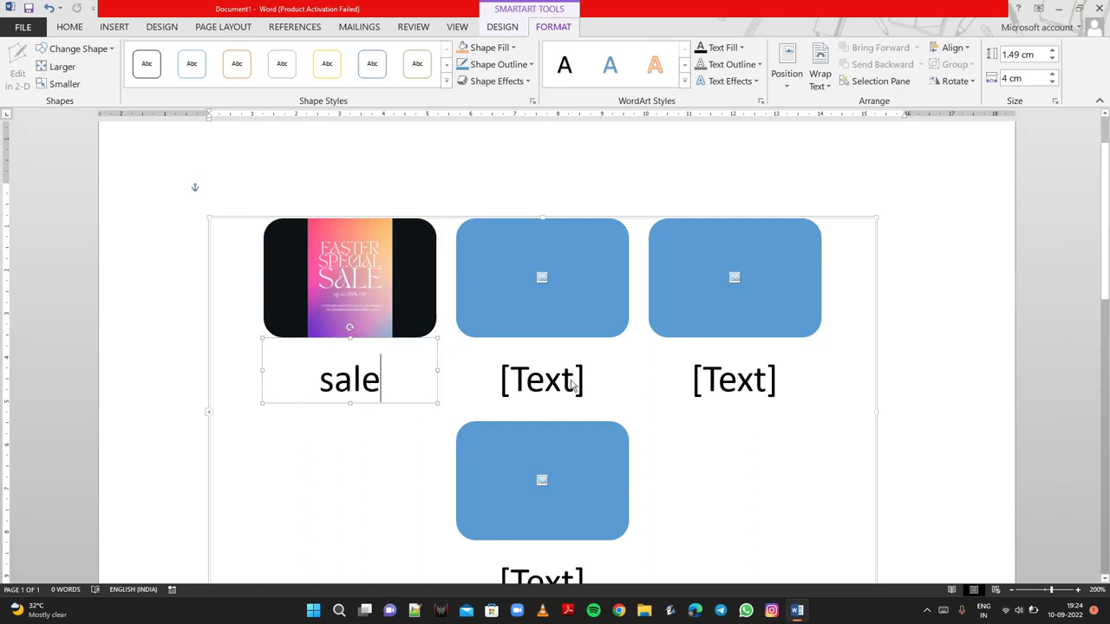
pyautogui.click(553, 279)
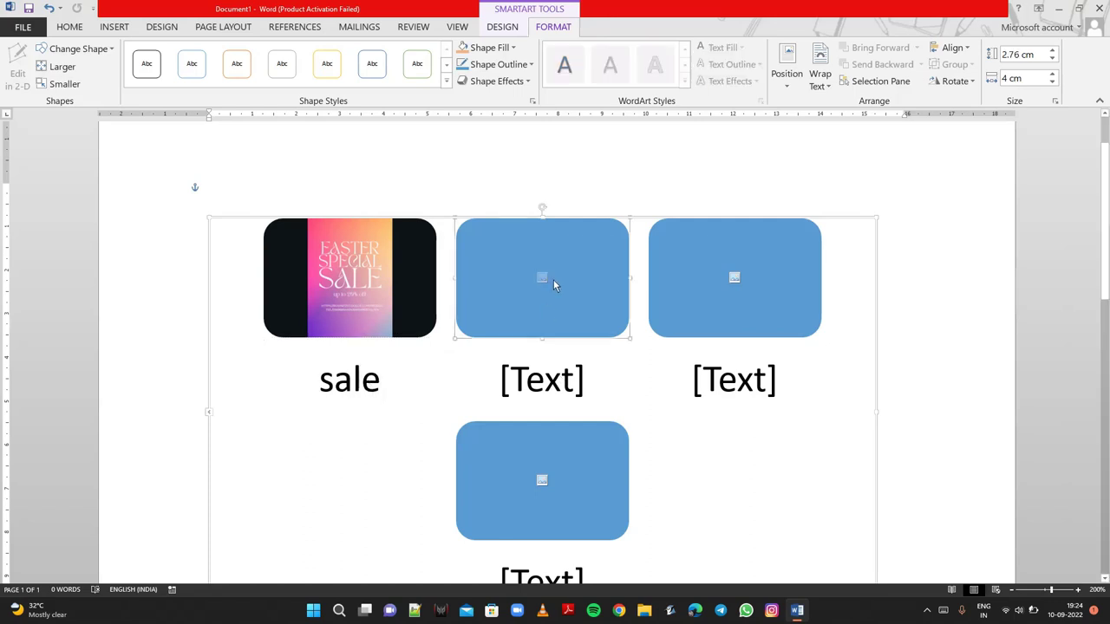
pyautogui.scroll(-1, 553, 279)
pyautogui.scroll(-2, 553, 279)
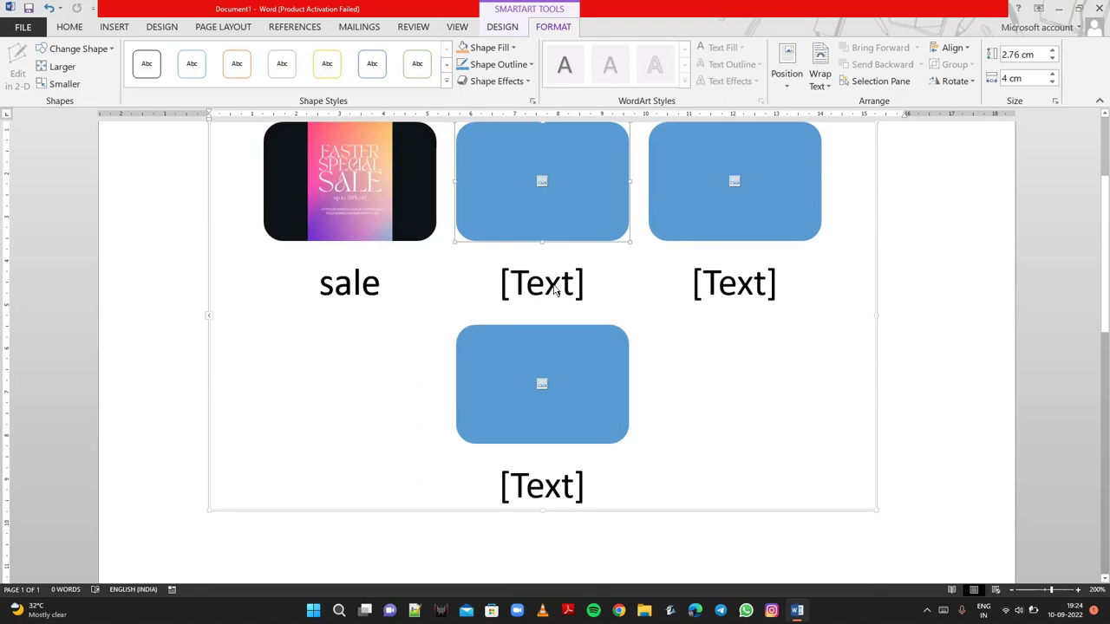
pyautogui.scroll(3, 469, 328)
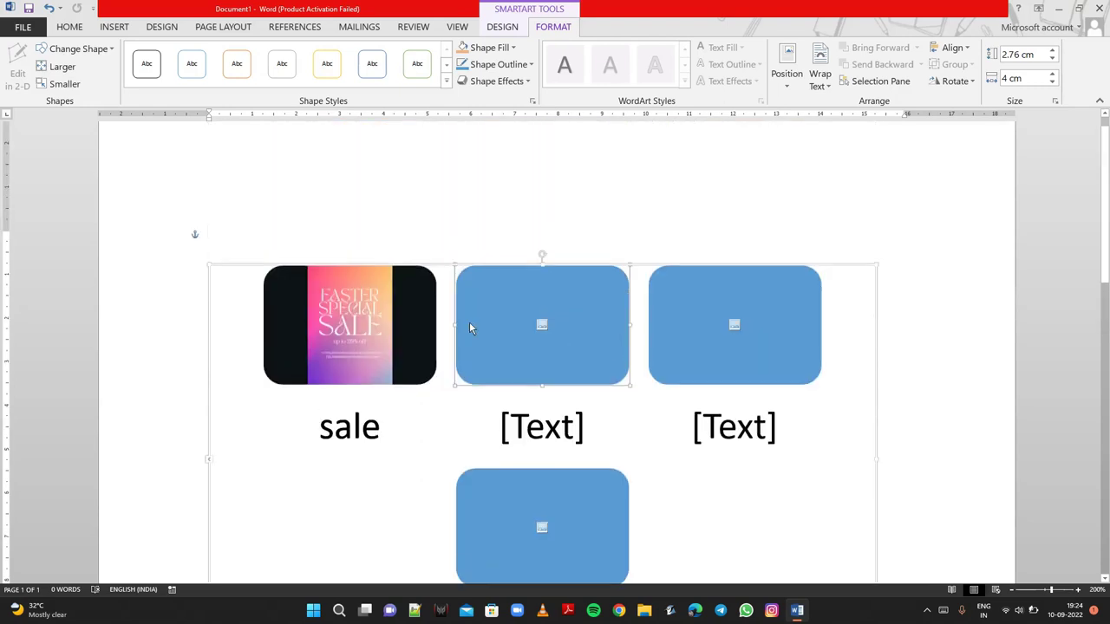
# Step: Cut the SmartArt graphic from the document
pyautogui.click(220, 270)
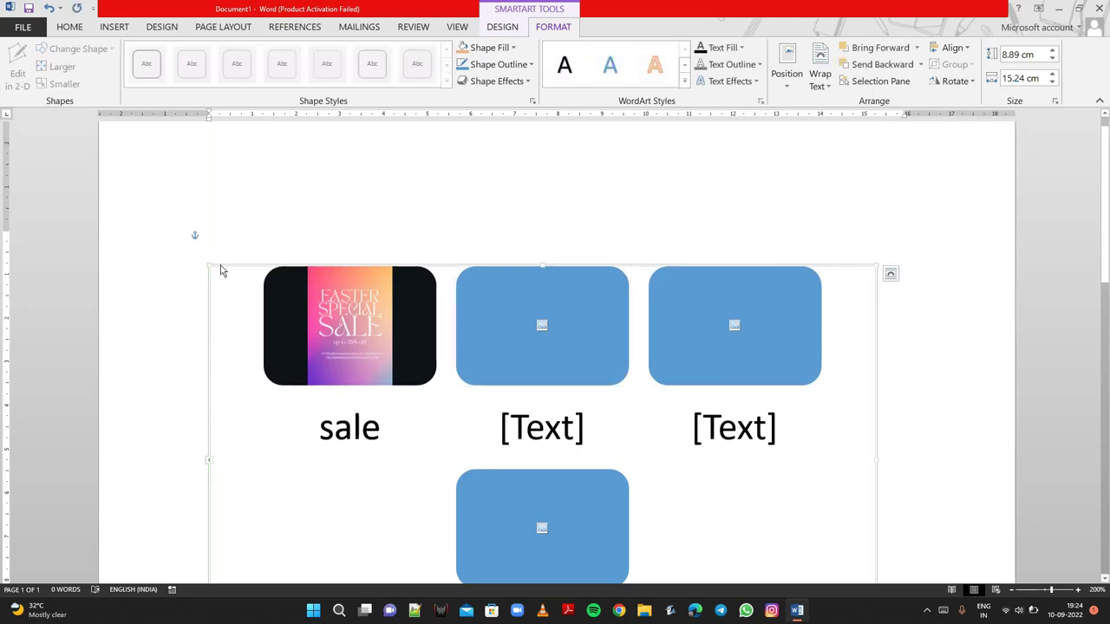
pyautogui.rightClick(220, 271)
pyautogui.click(243, 272)
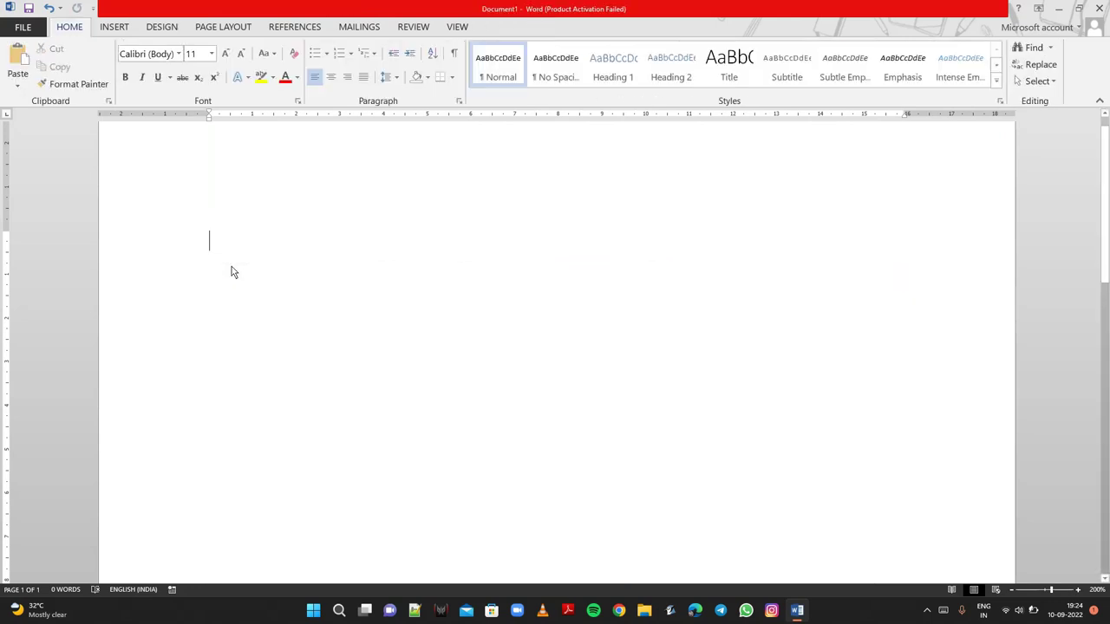
# Step: Insert a Clustered Column chart and dismiss the activation warning
pyautogui.click(109, 34)
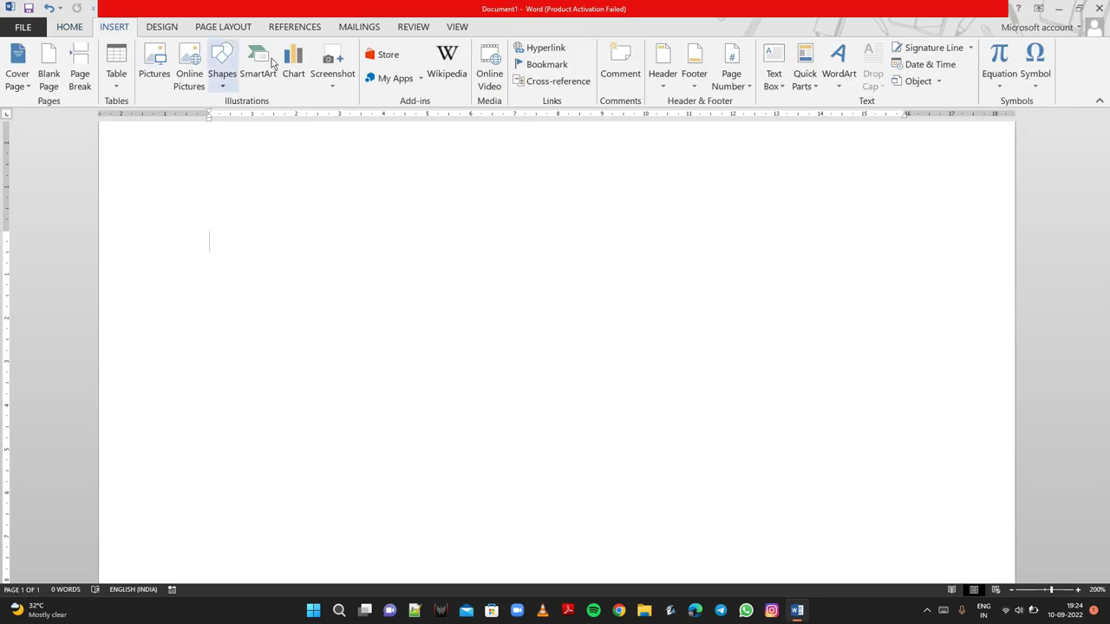
pyautogui.click(295, 74)
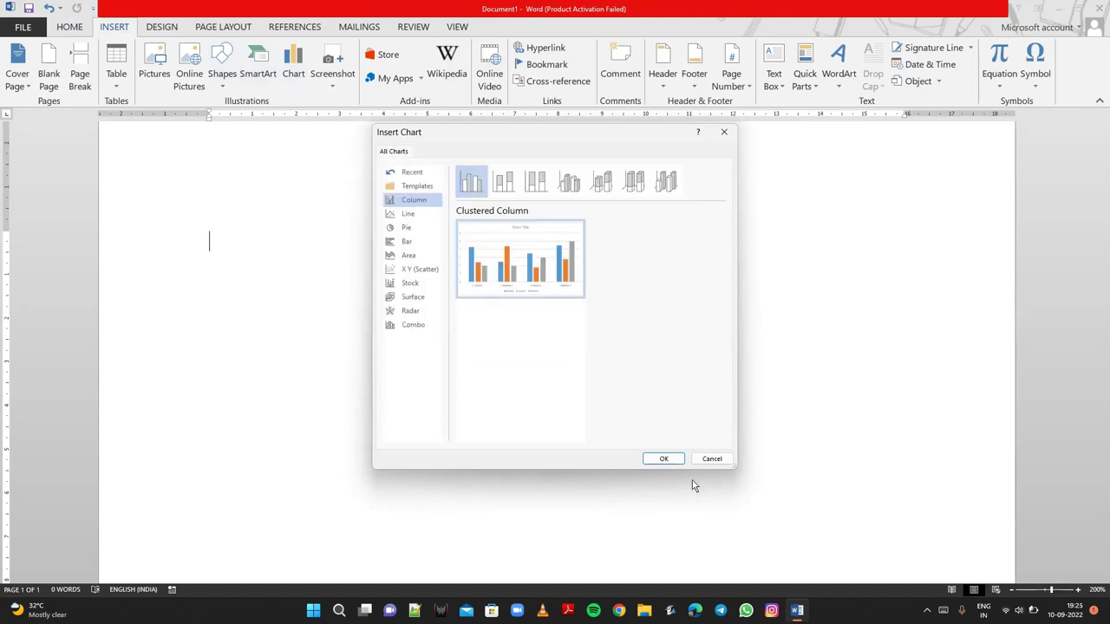
pyautogui.click(664, 459)
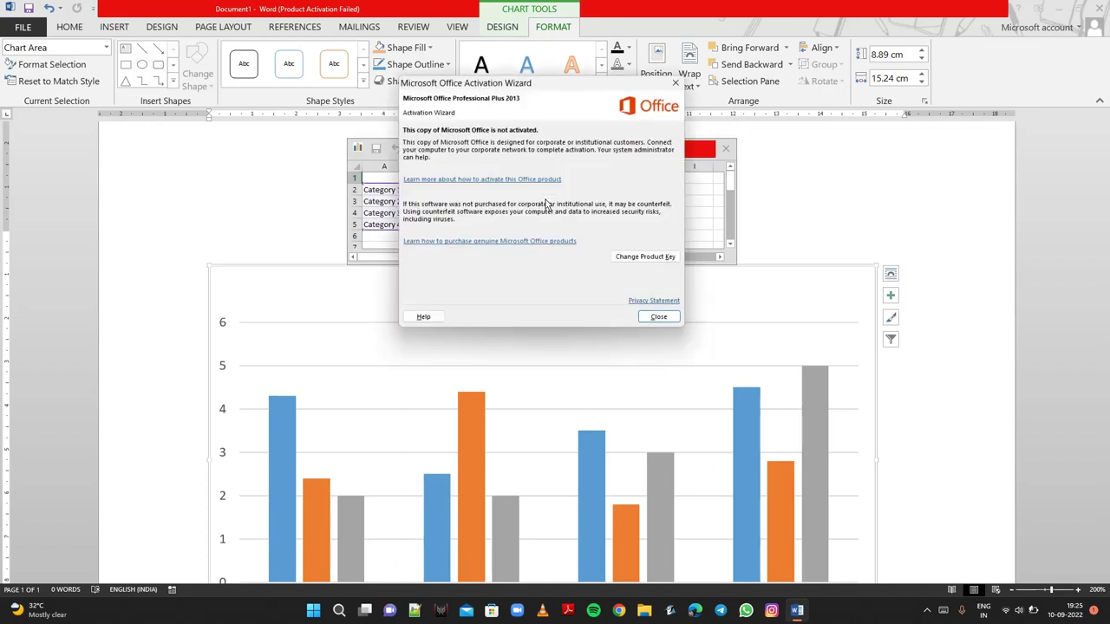
pyautogui.click(658, 317)
# Step: Enter 9 in cell D3 (Category 2, Series 3) of the chart data sheet, then close the sheet
pyautogui.scroll(-3, 514, 338)
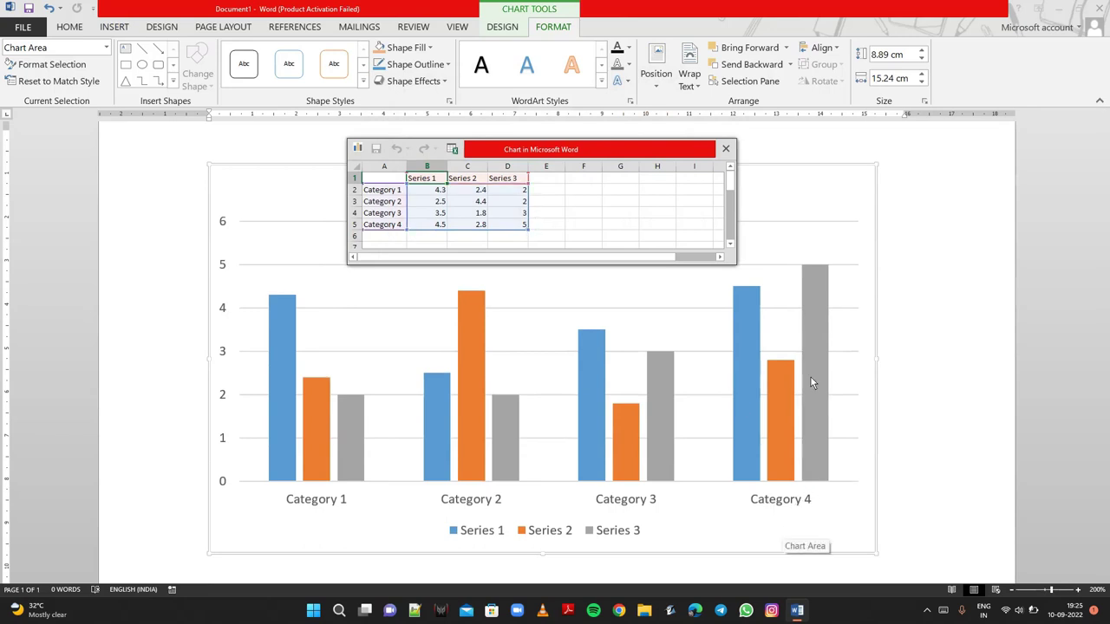
pyautogui.scroll(1, 807, 283)
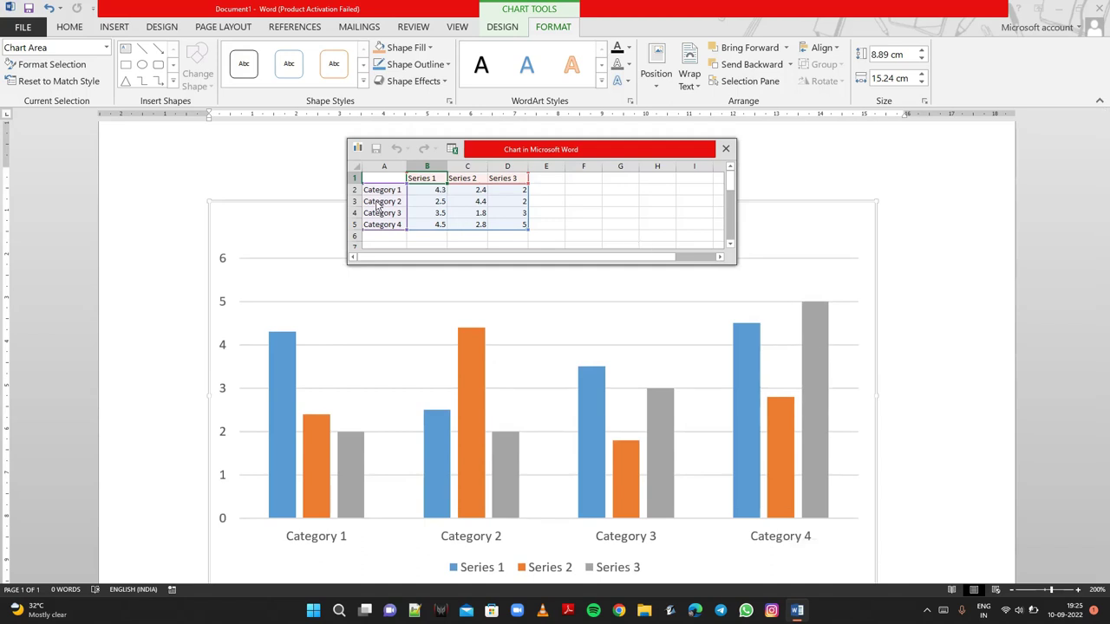
pyautogui.click(502, 203)
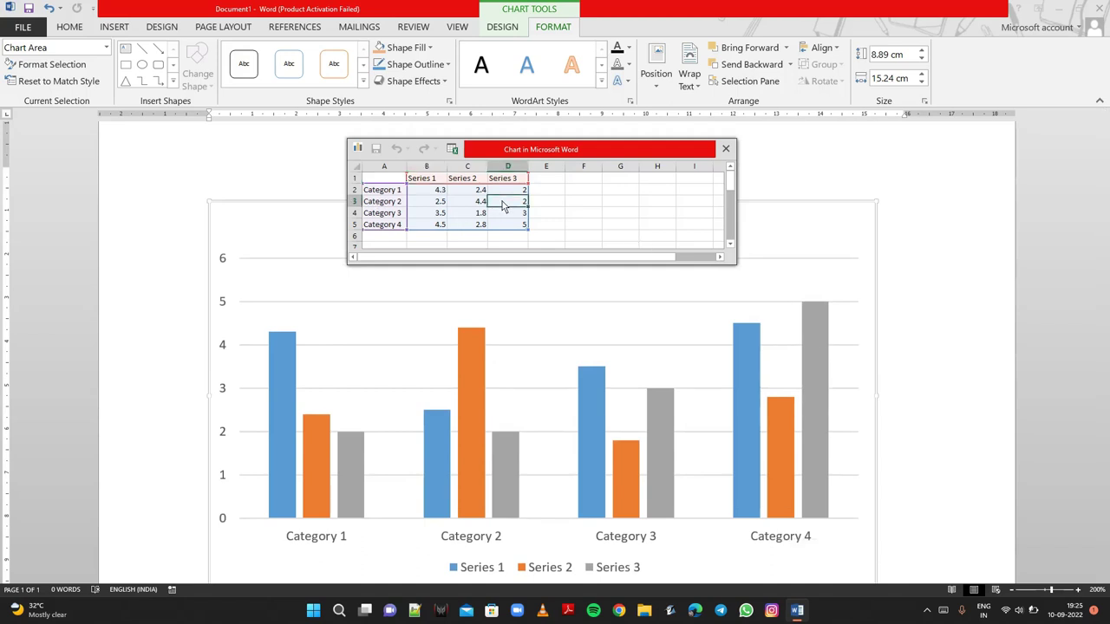
pyautogui.write('9')
pyautogui.click(741, 281)
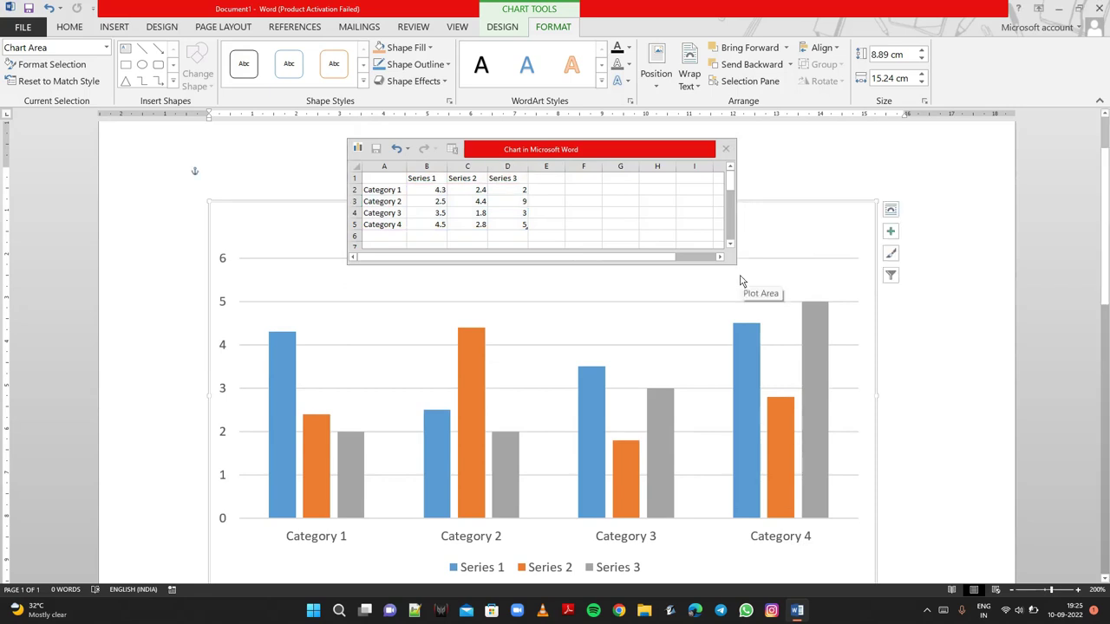
pyautogui.click(518, 202)
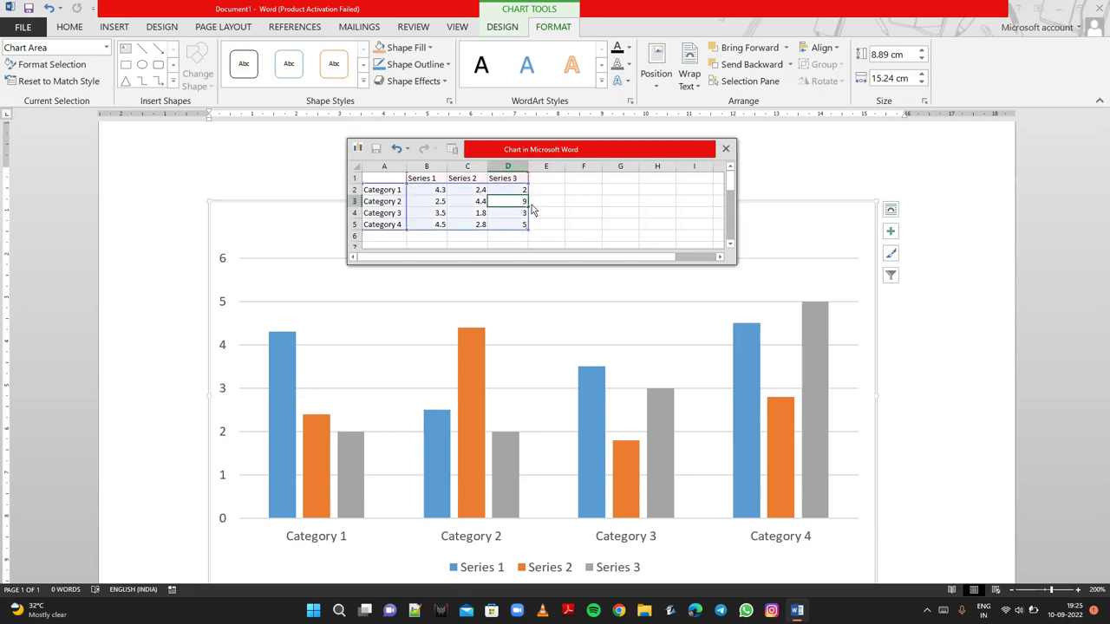
pyautogui.click(588, 232)
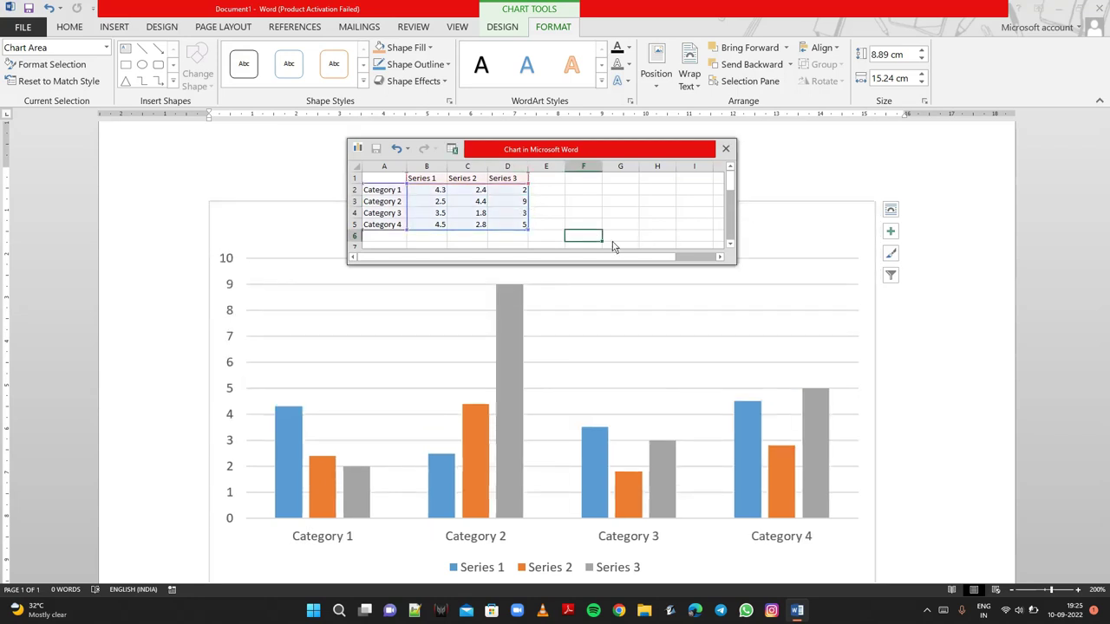
pyautogui.moveTo(616, 235); pyautogui.dragTo(569, 220)
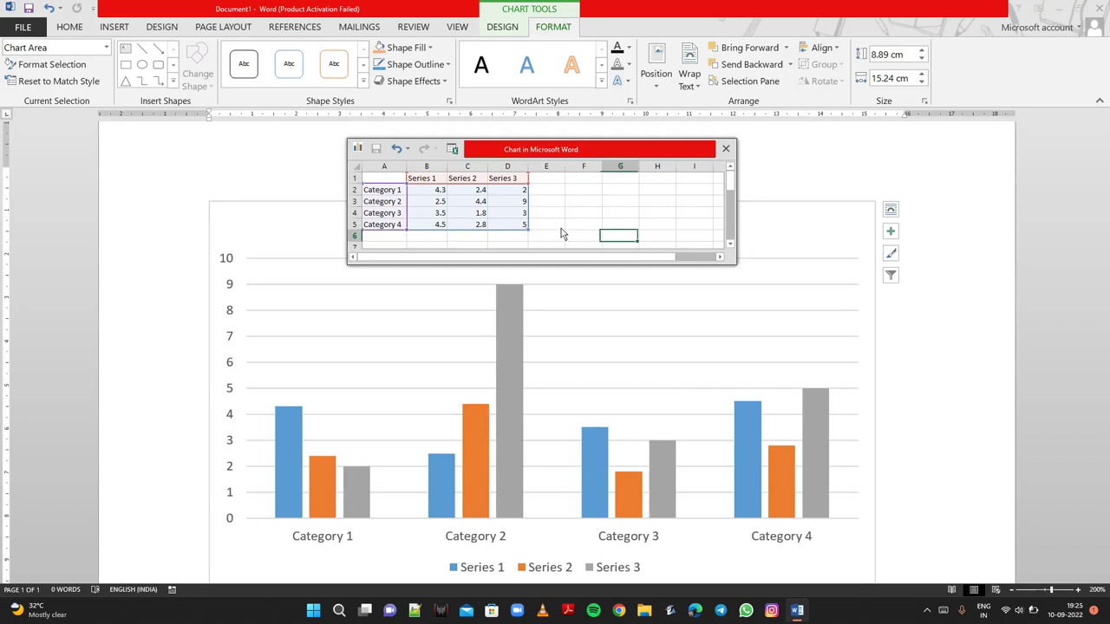
pyautogui.click(570, 216)
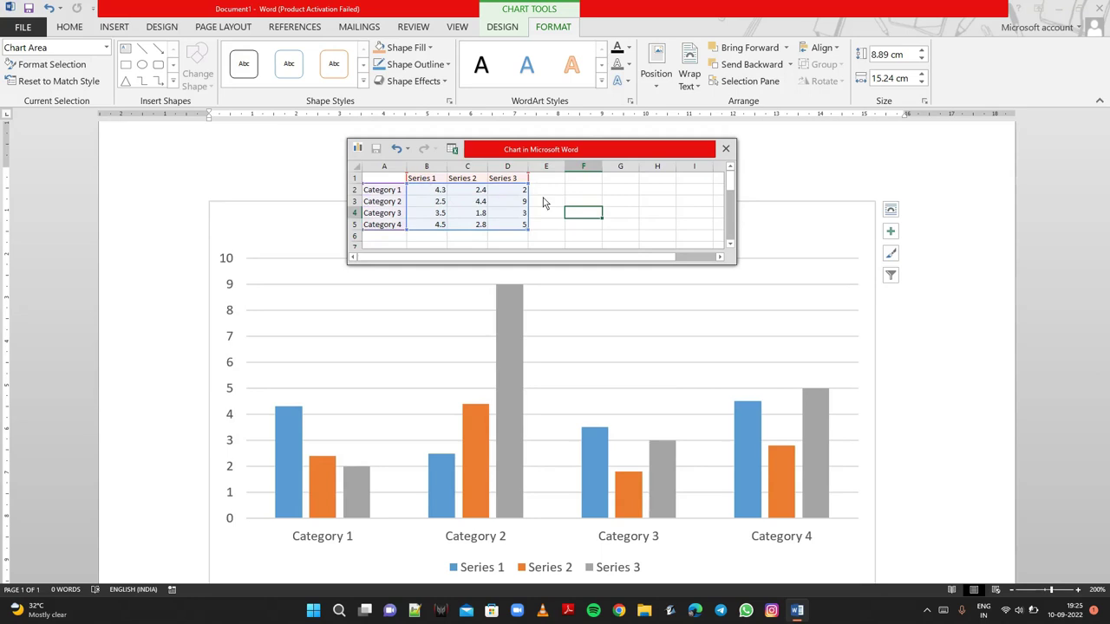
pyautogui.click(545, 202)
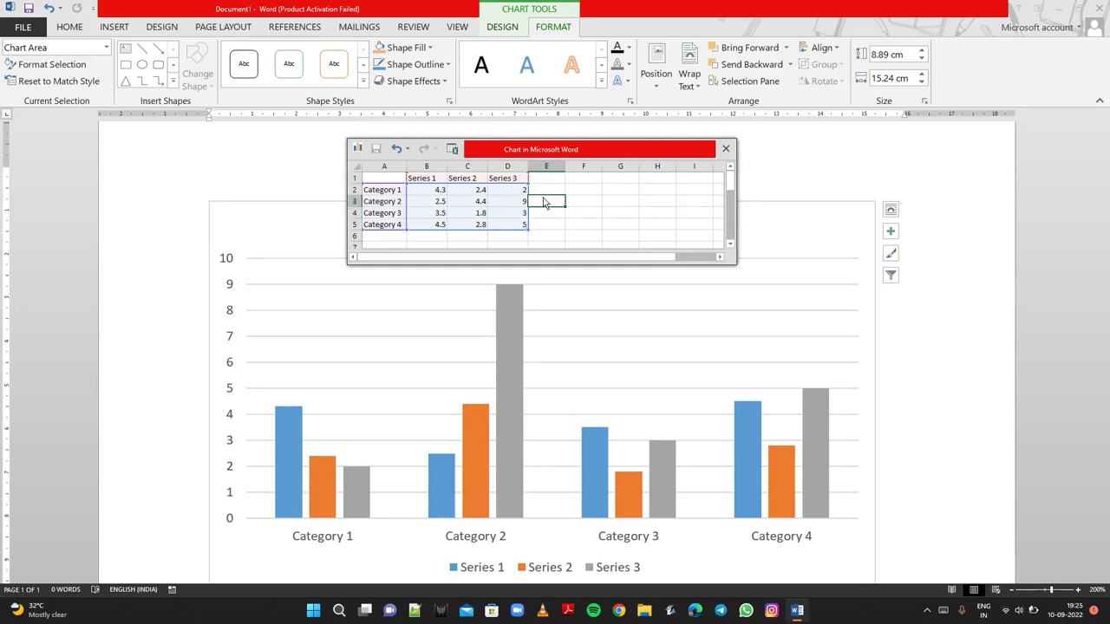
pyautogui.click(727, 150)
# Step: Cut the chart out of the document and start inserting an Online Video
pyautogui.rightClick(337, 231)
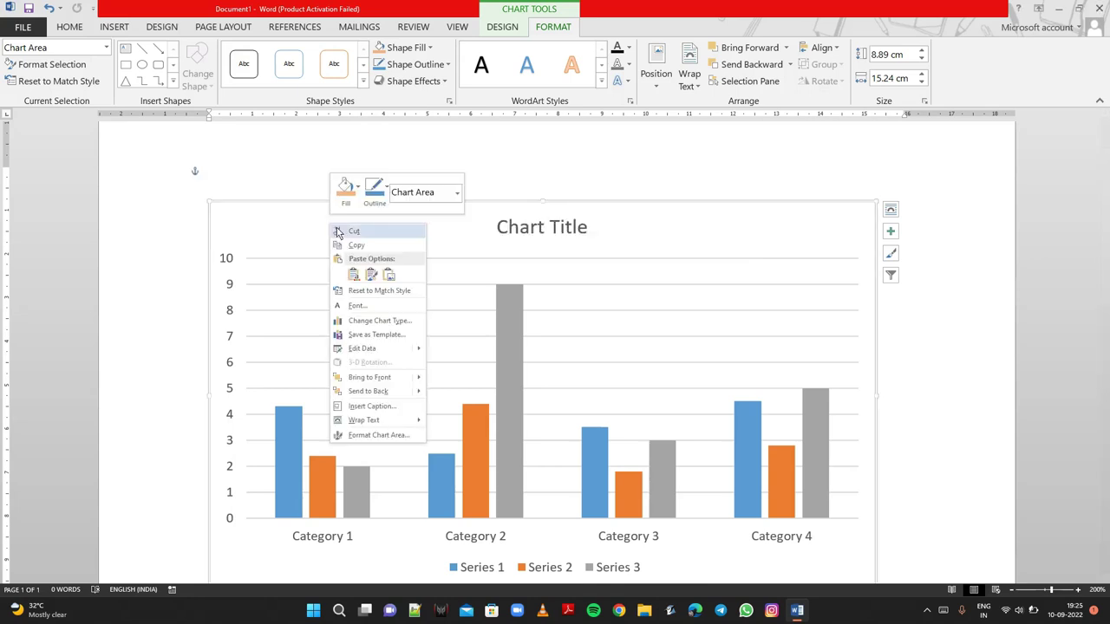
pyautogui.click(339, 231)
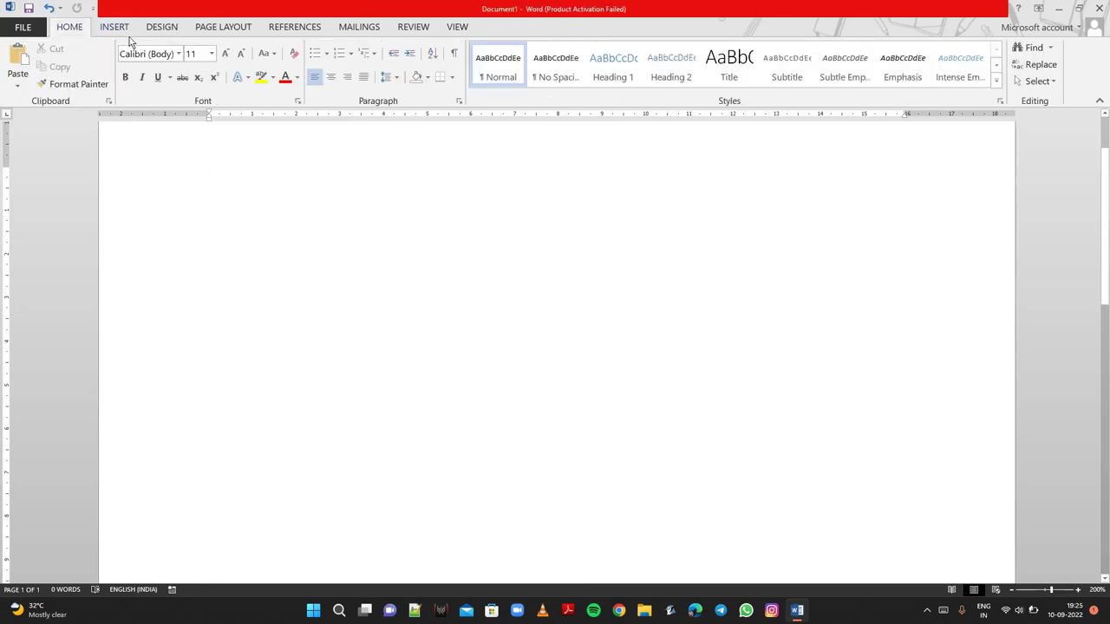
pyautogui.click(122, 29)
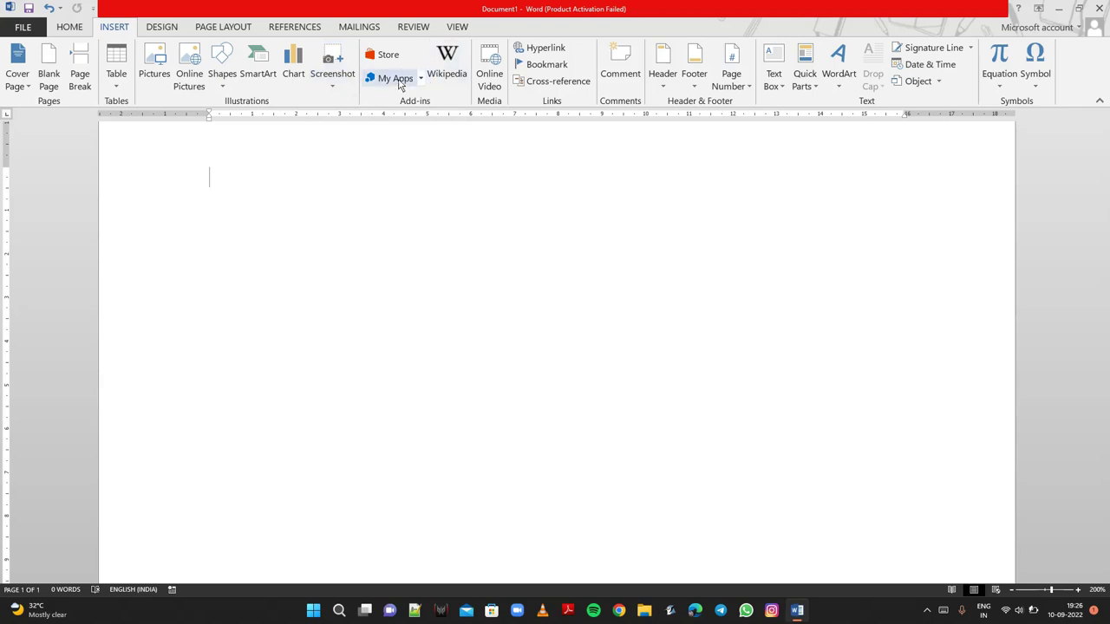
pyautogui.click(490, 86)
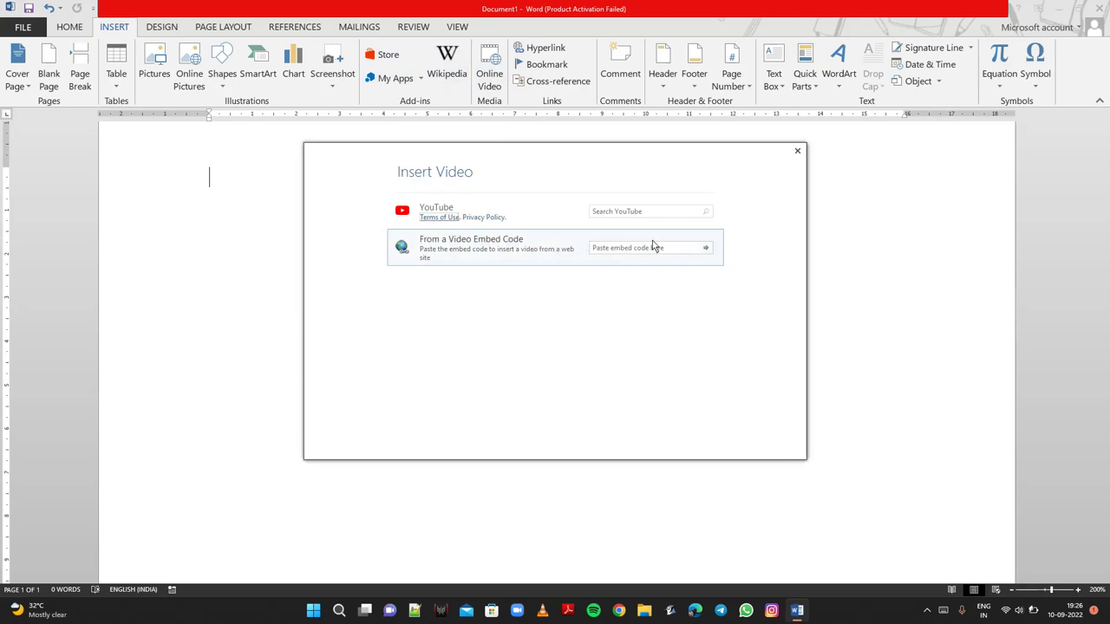
# Step: Dismiss the Insert Video dialog without adding a video
pyautogui.click(797, 152)
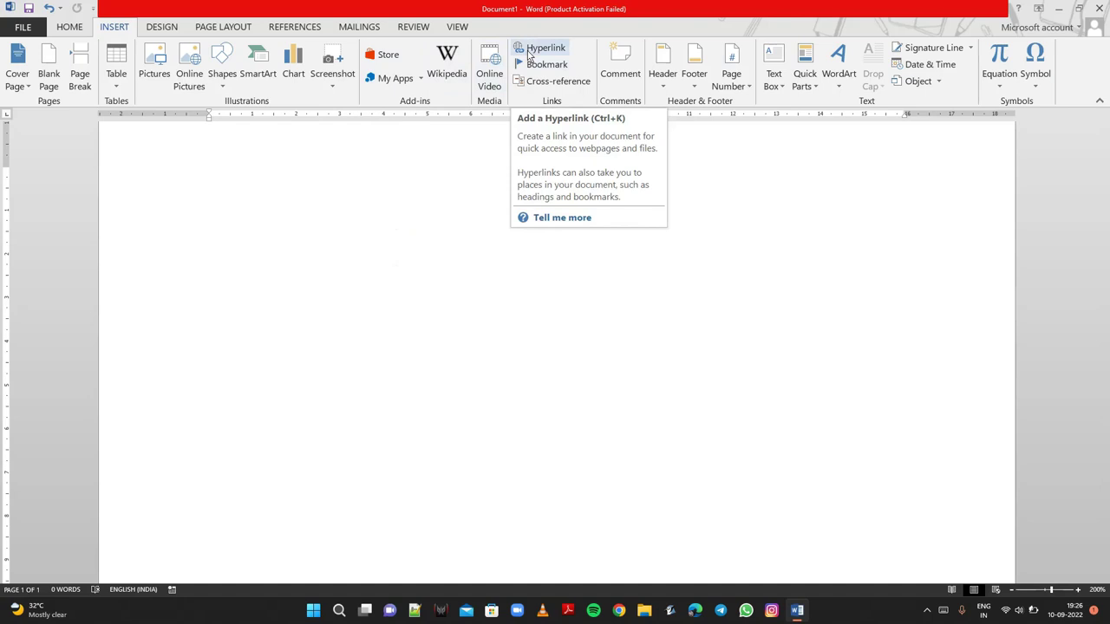
# Step: Generate sample text with =rand, then start a hyperlink with the cursor before 'way' in line one
pyautogui.write('=ran')
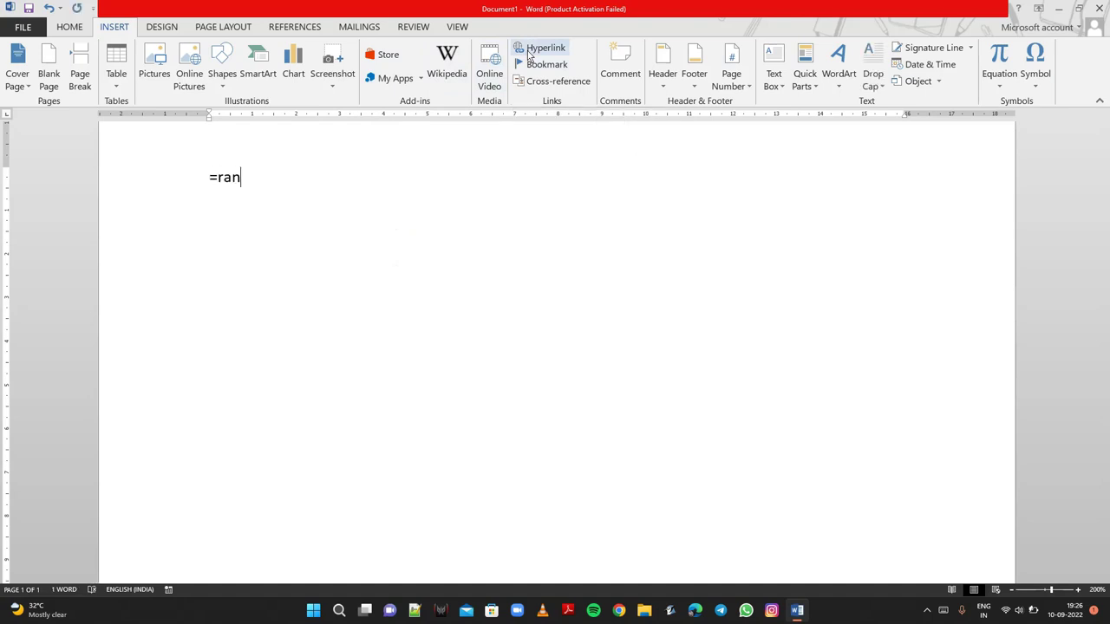
pyautogui.write('d(')
pyautogui.press('Return')
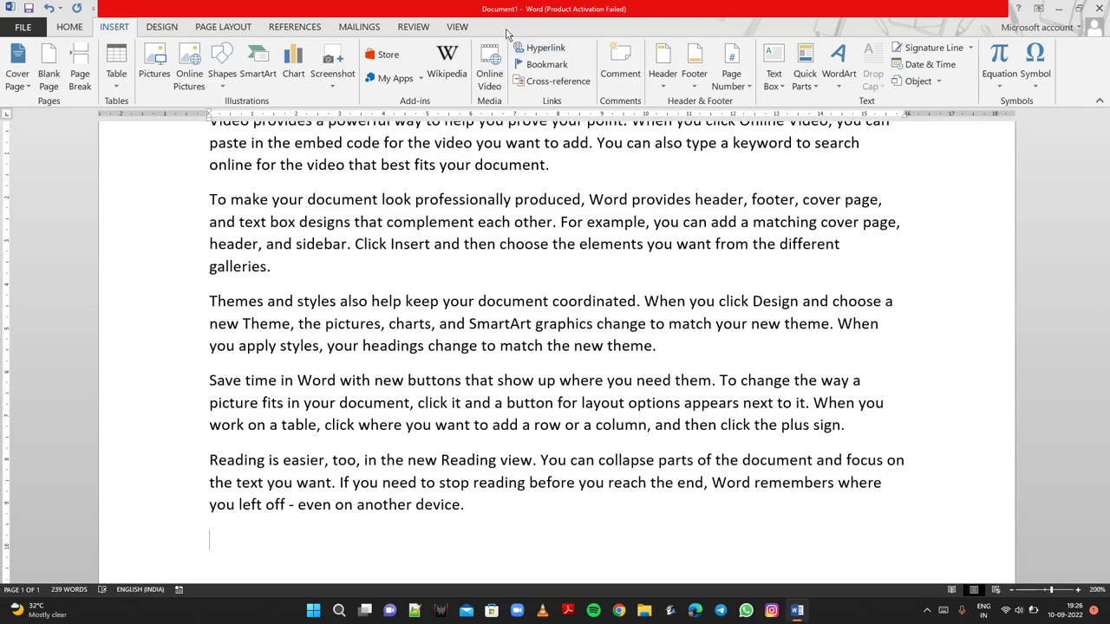
pyautogui.scroll(3, 379, 186)
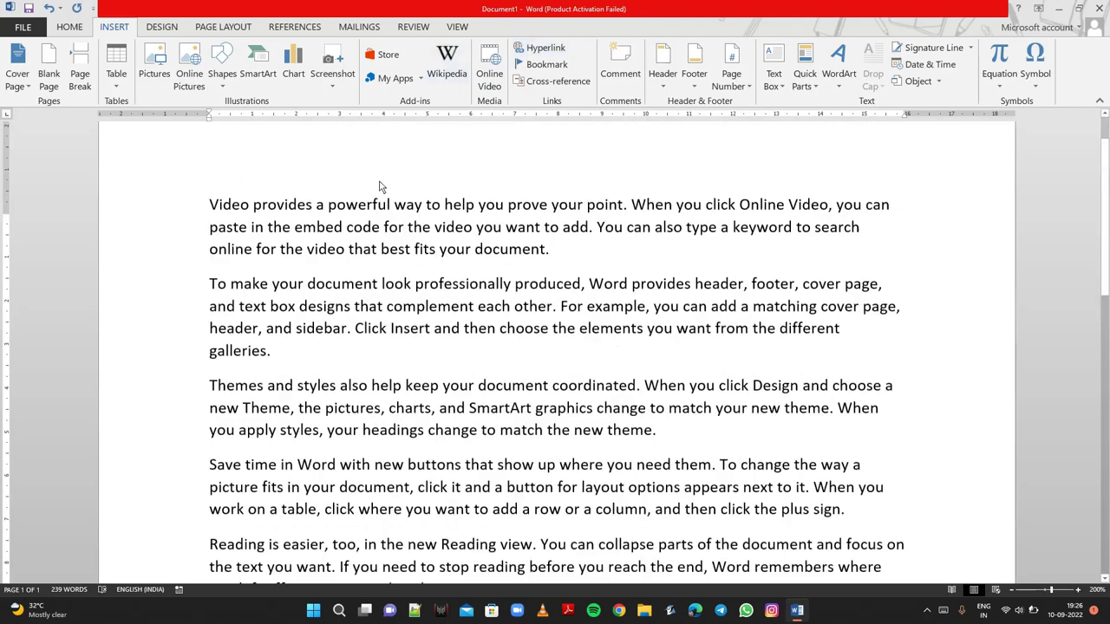
pyautogui.click(394, 260)
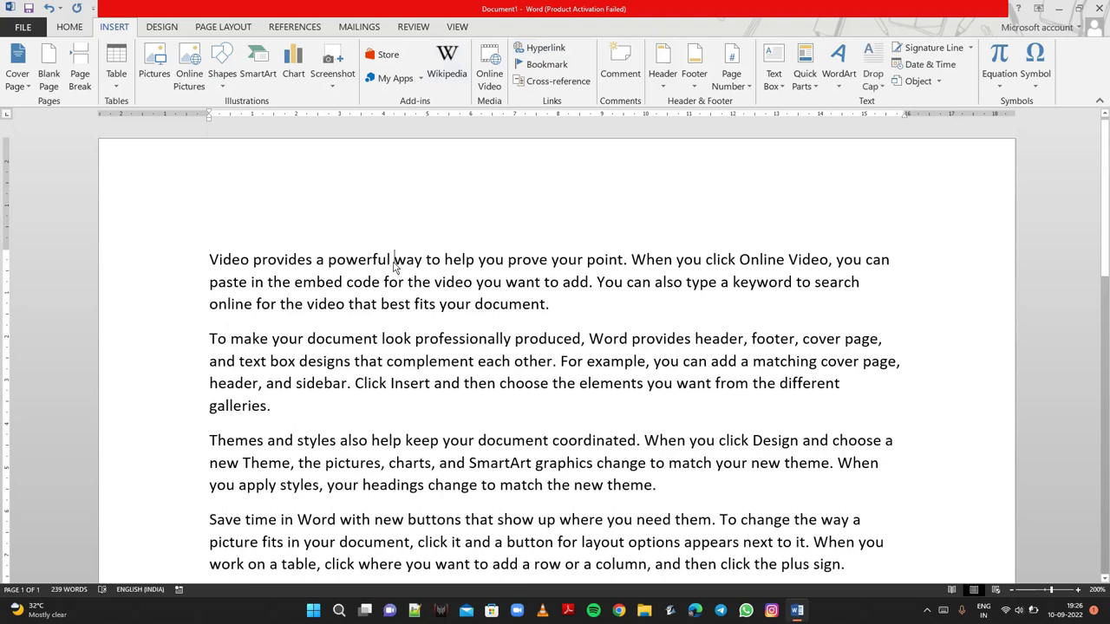
pyautogui.click(555, 50)
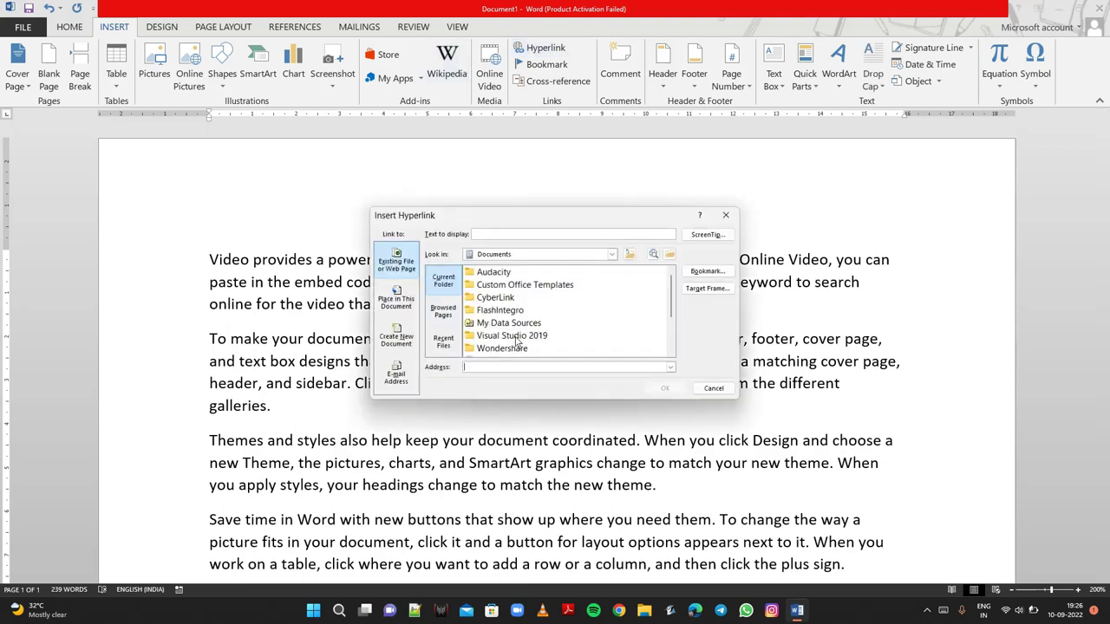
# Step: Insert a hyperlink to PRACTICE SHEETS.xlsx from the Documents folder
pyautogui.scroll(-1, 518, 343)
pyautogui.scroll(-1, 520, 342)
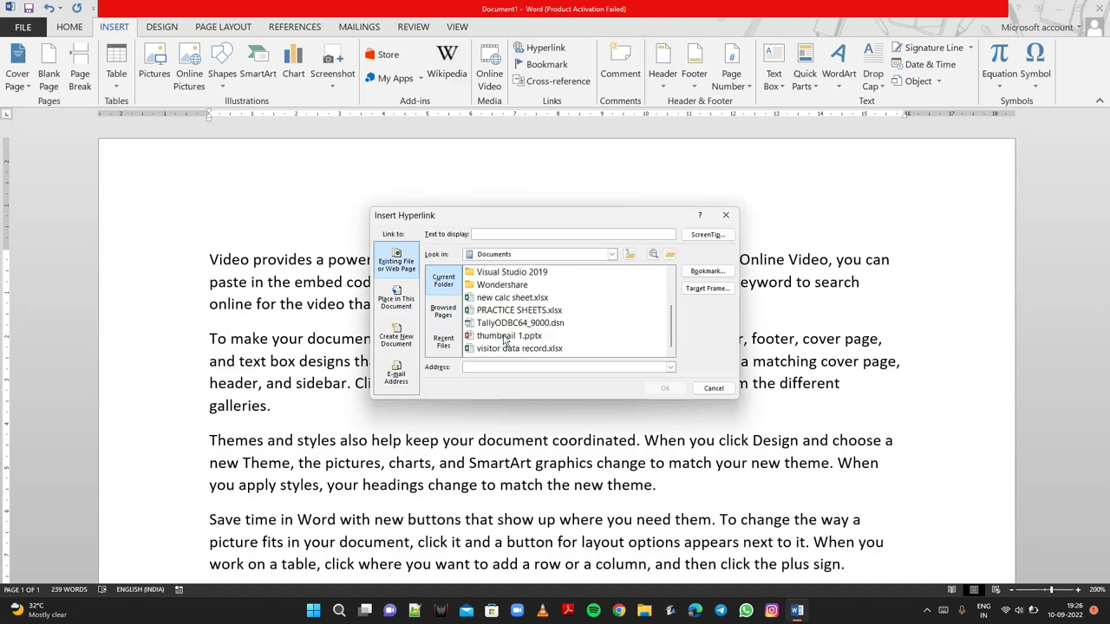
pyautogui.scroll(2, 505, 340)
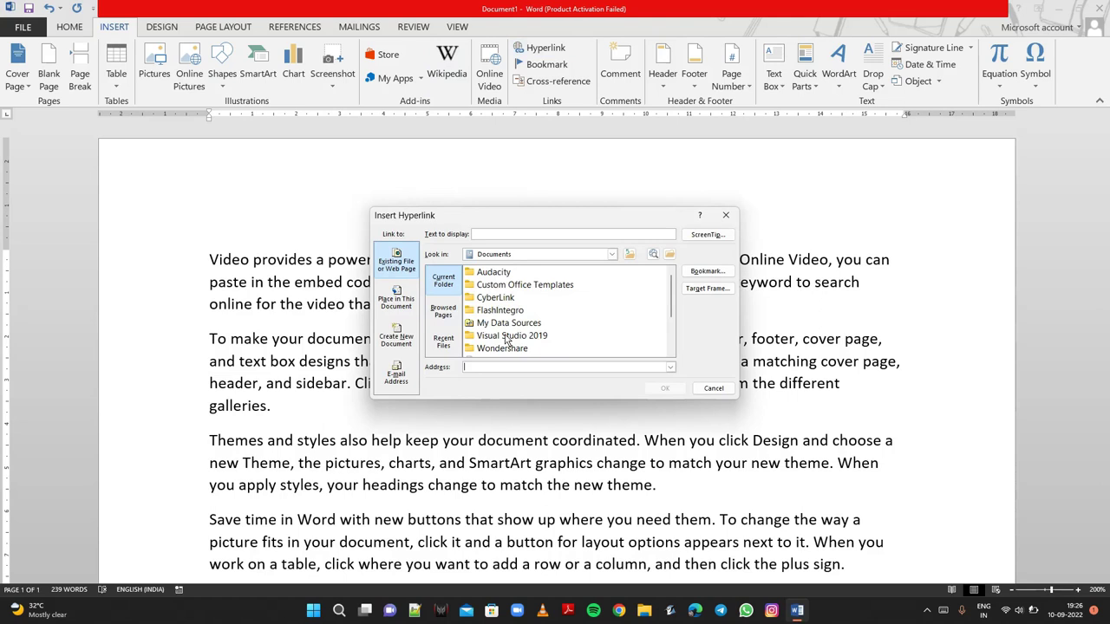
pyautogui.scroll(-1, 509, 309)
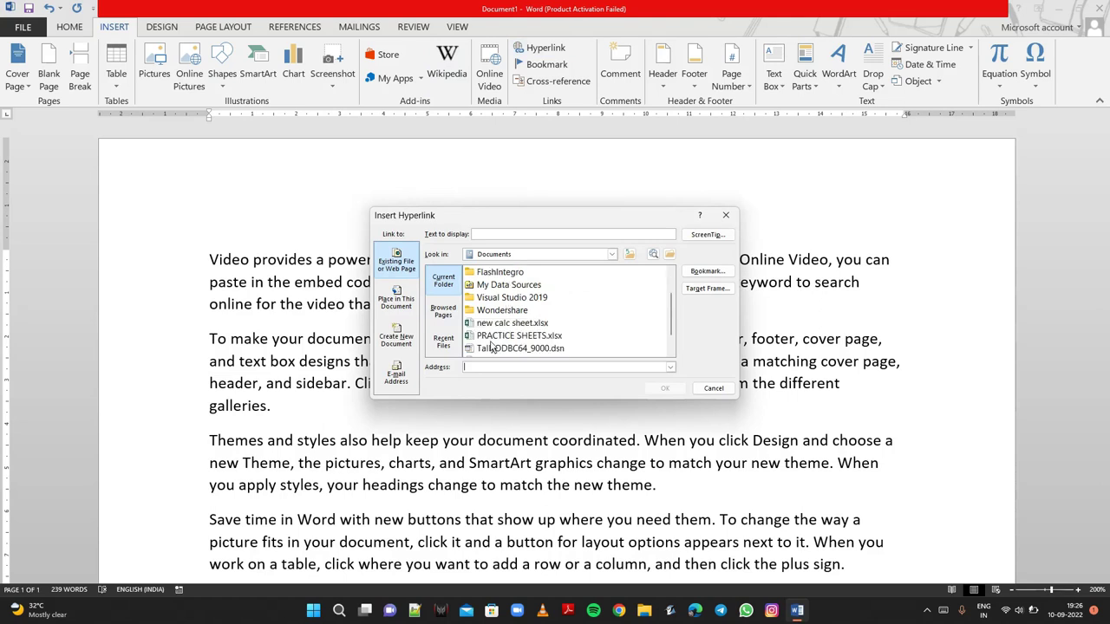
pyautogui.click(511, 335)
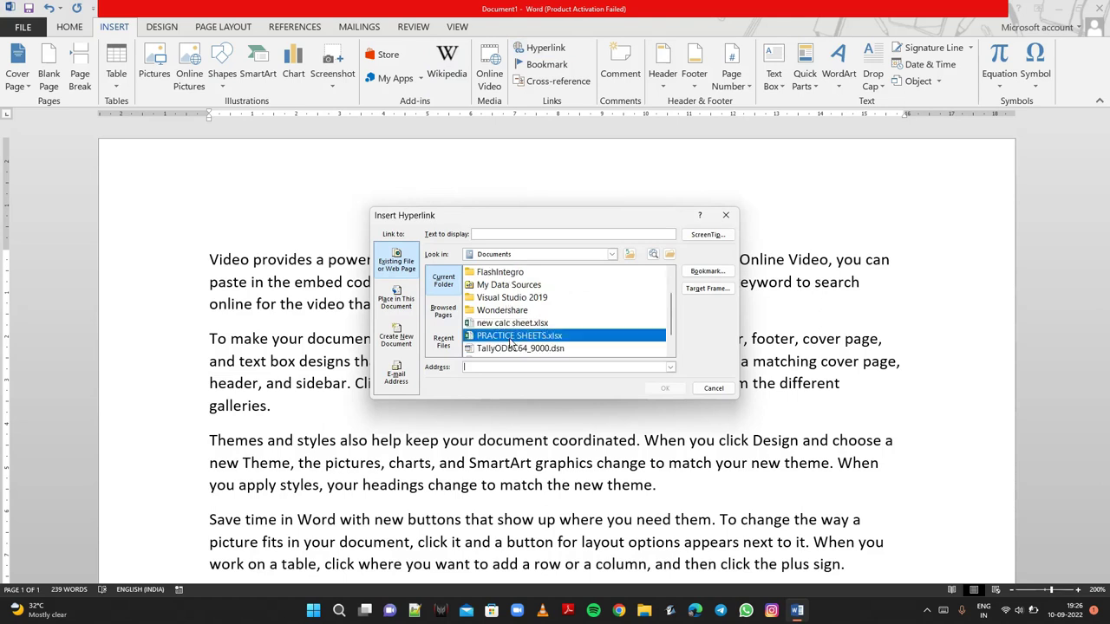
pyautogui.click(650, 388)
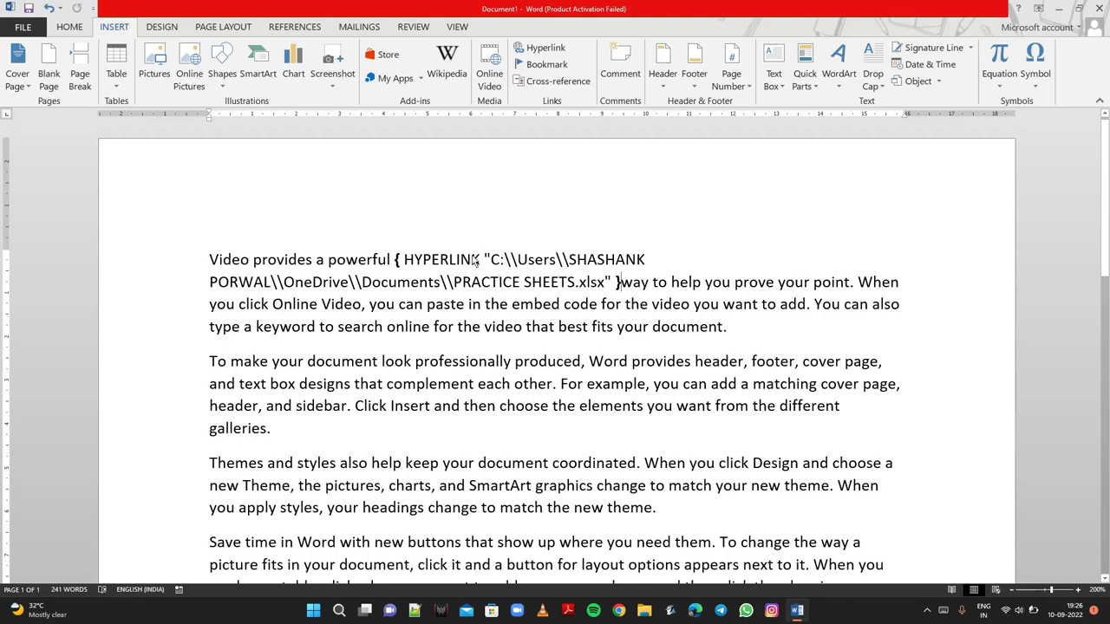
# Step: Reopen the hyperlink dialog, close it unused, and place the cursor after 'galleries.'
pyautogui.click(545, 47)
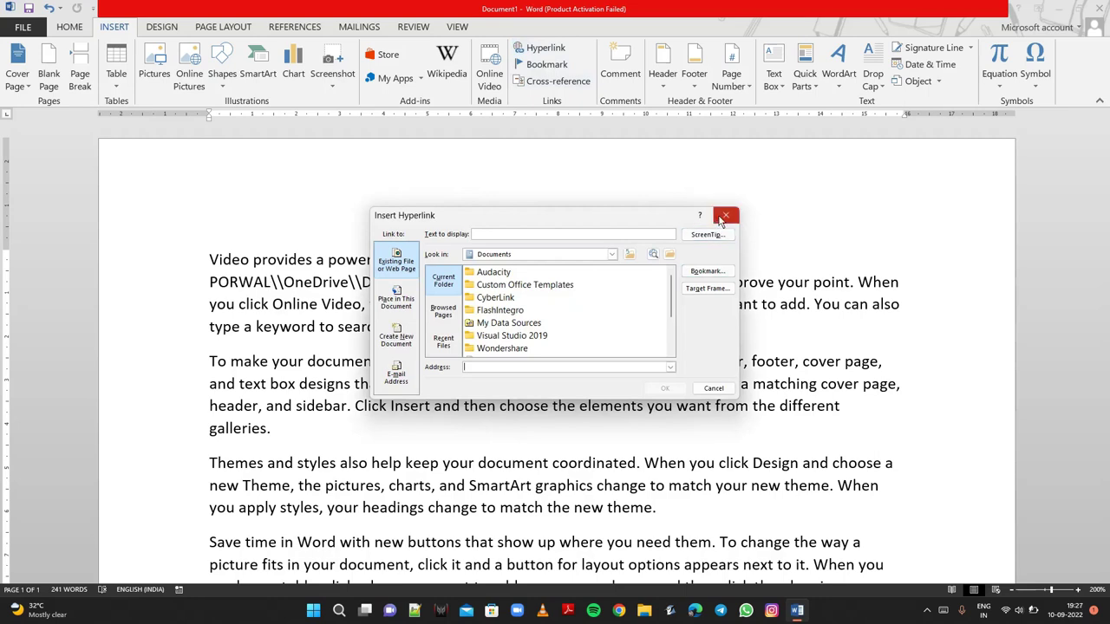
pyautogui.click(725, 215)
pyautogui.click(352, 443)
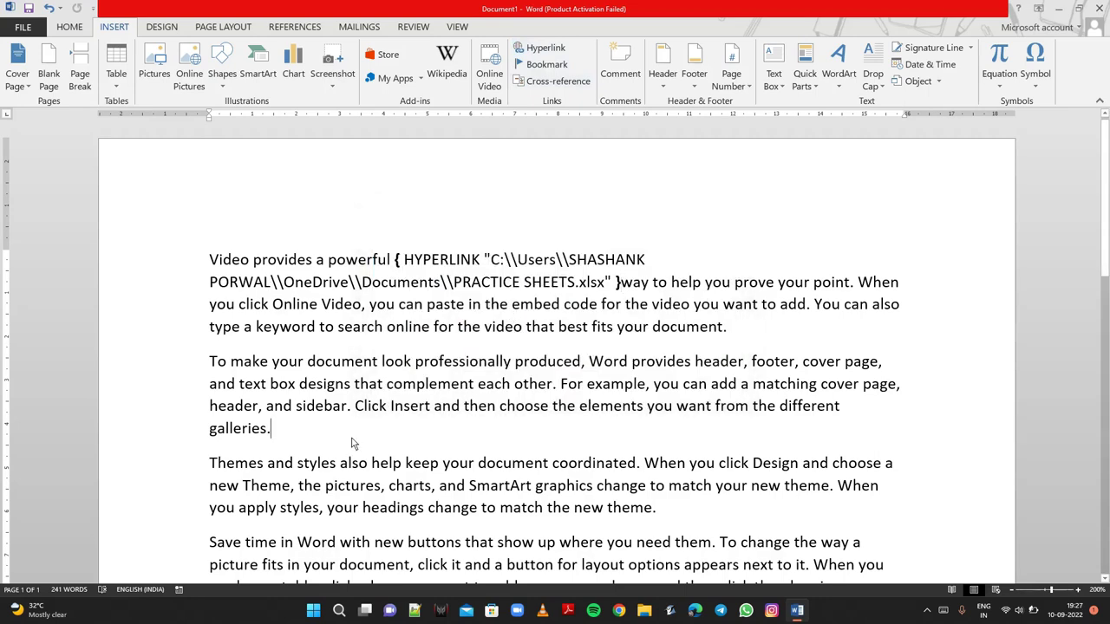
# Step: Add a new paragraph containing a hyperlink to TallyODBC64_9000.dsn
pyautogui.press('Return')
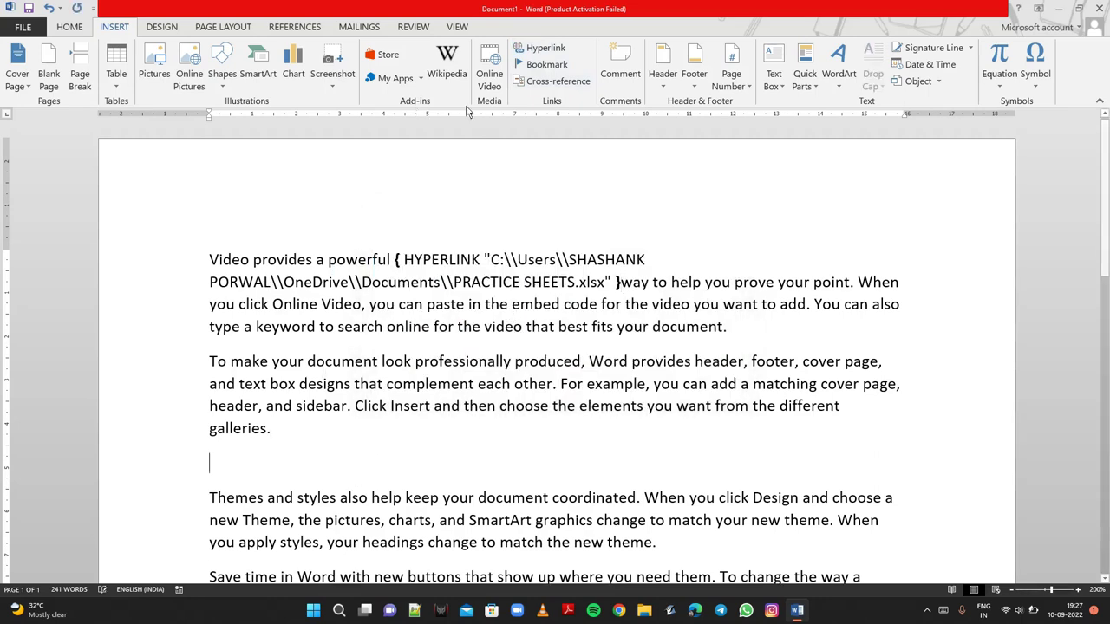
pyautogui.click(539, 48)
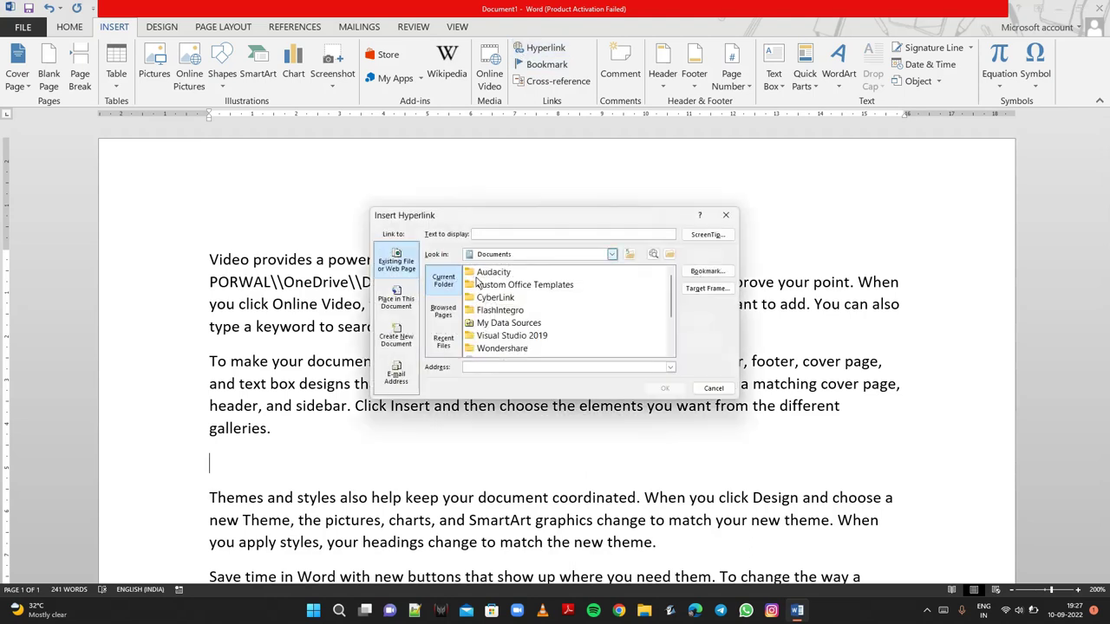
pyautogui.scroll(-2, 500, 343)
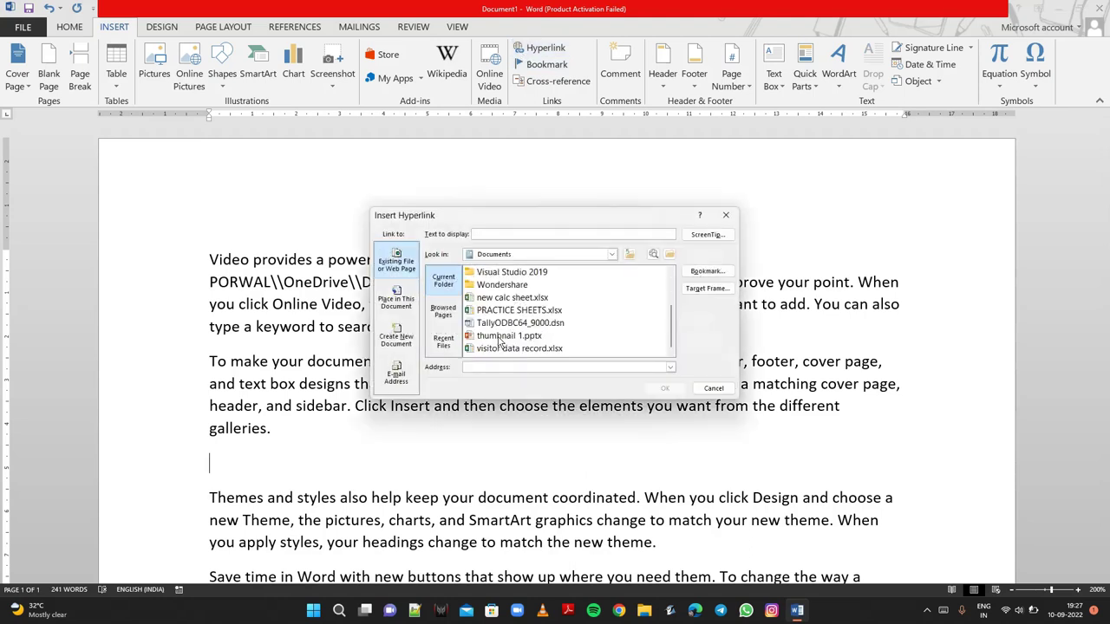
pyautogui.click(500, 354)
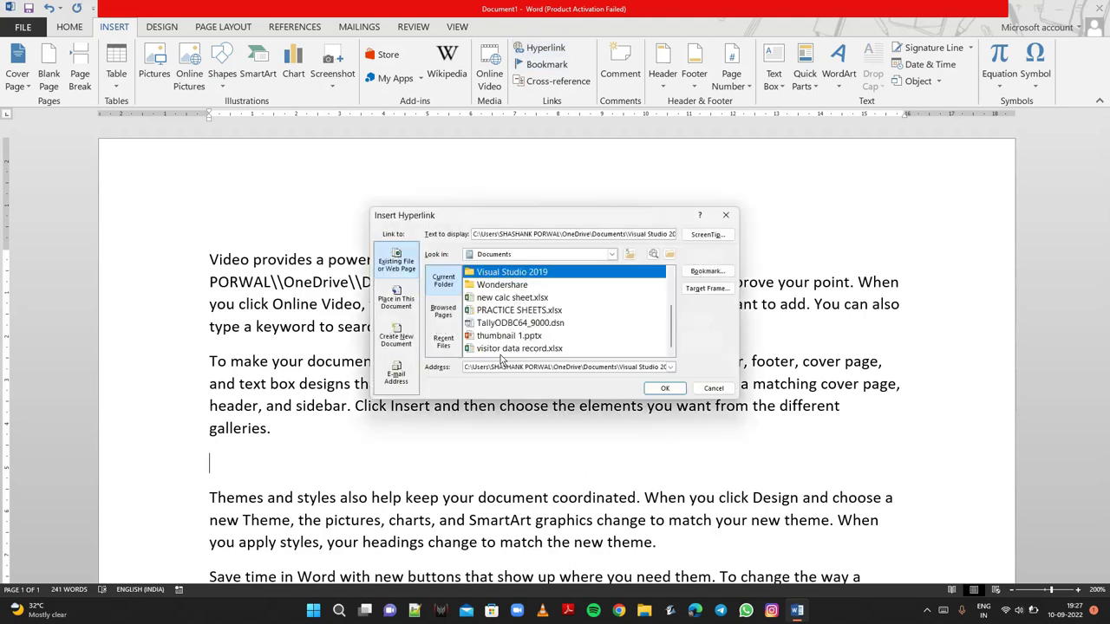
pyautogui.click(500, 324)
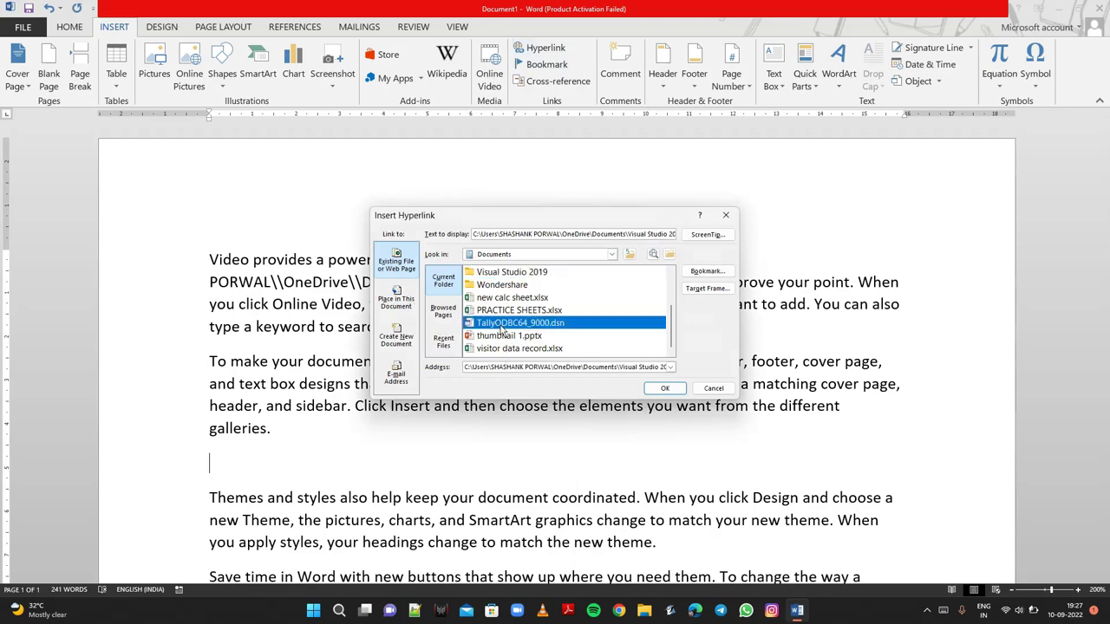
pyautogui.click(661, 387)
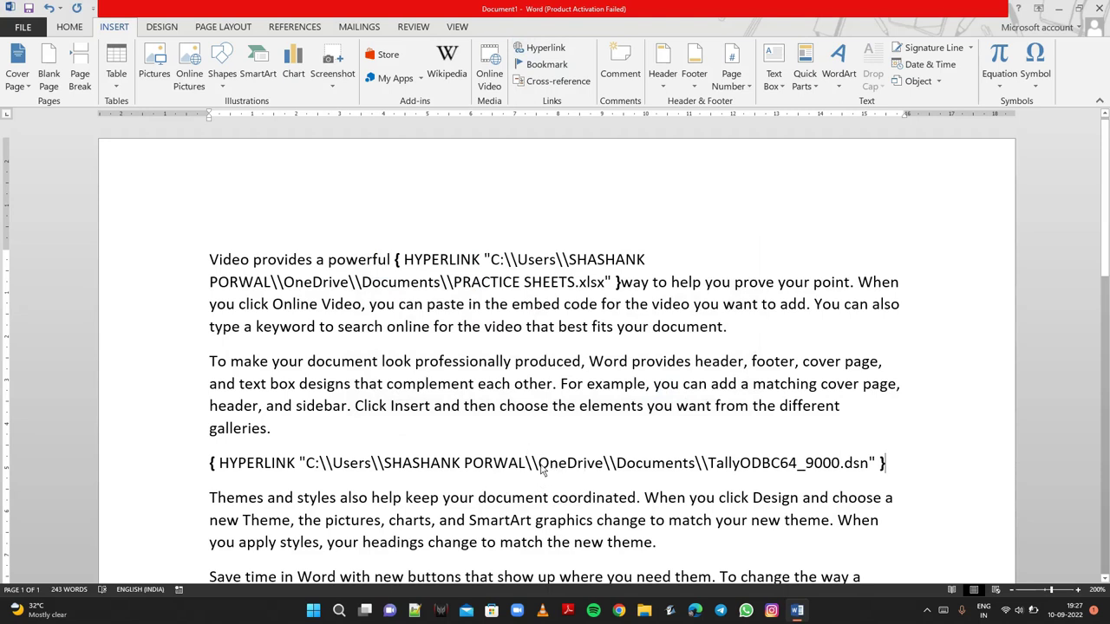
# Step: Delete the .dsn link line and undo the link edits, restoring the 239-word text
pyautogui.click(539, 464)
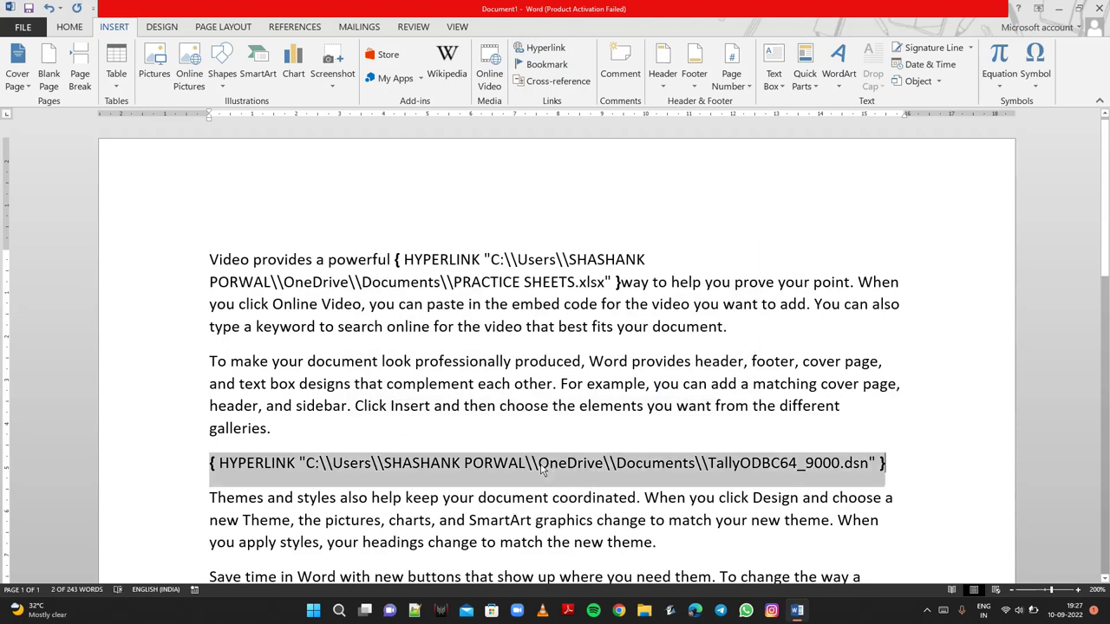
pyautogui.click(905, 468)
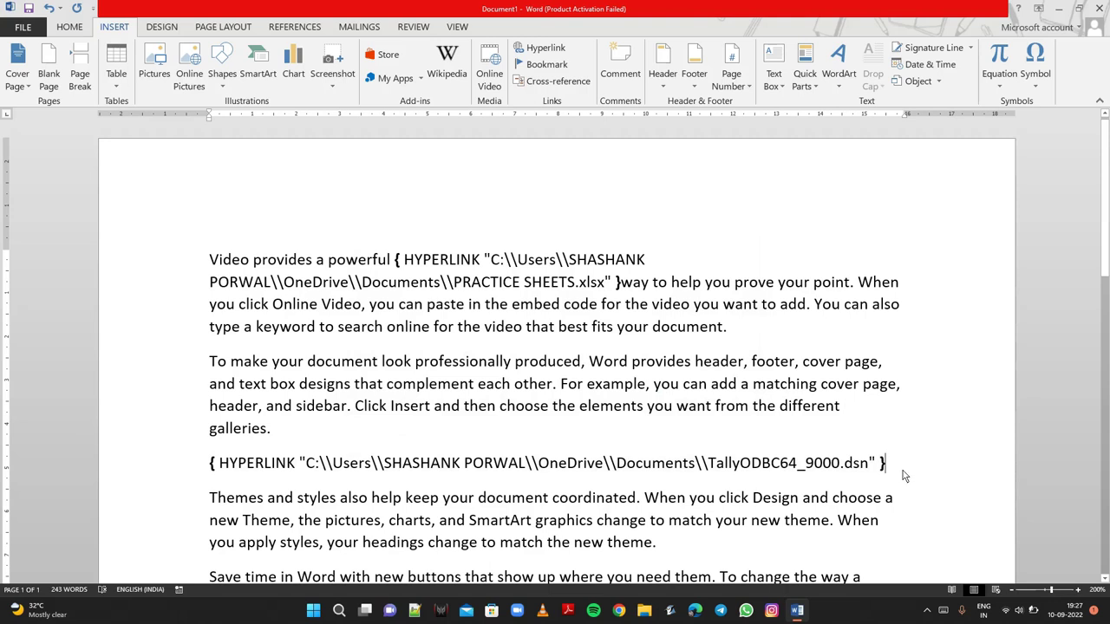
pyautogui.hotkey('shift', 'Home')
pyautogui.press('Delete')
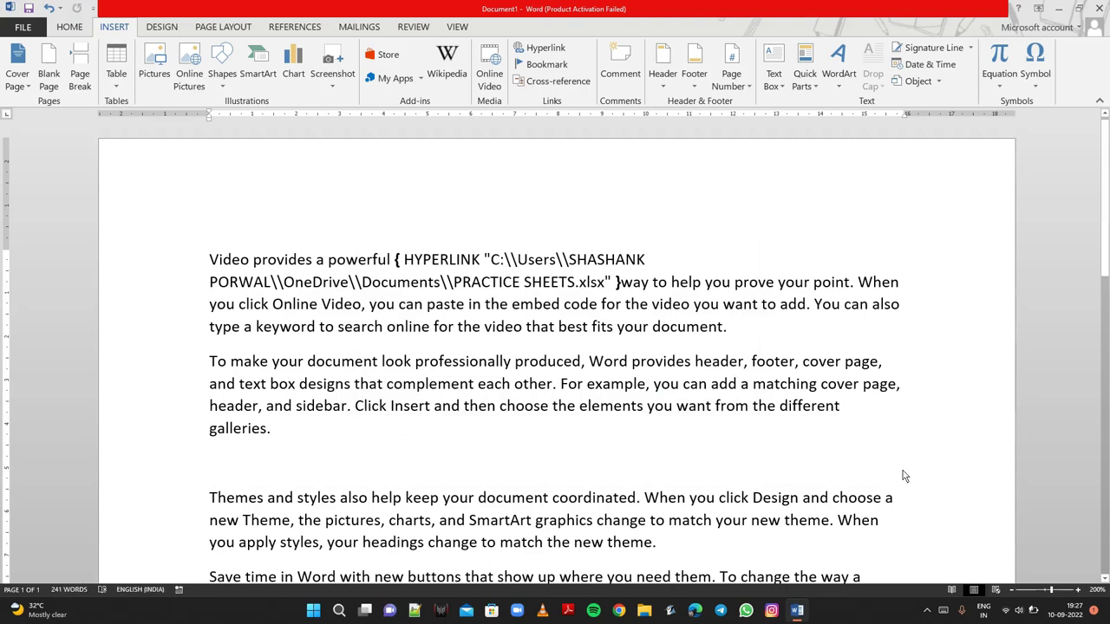
pyautogui.hotkey('ctrl', 'z')
pyautogui.hotkey('ctrl', 'y')
pyautogui.press('BackSpace')
pyautogui.hotkey('alt', 'F9')
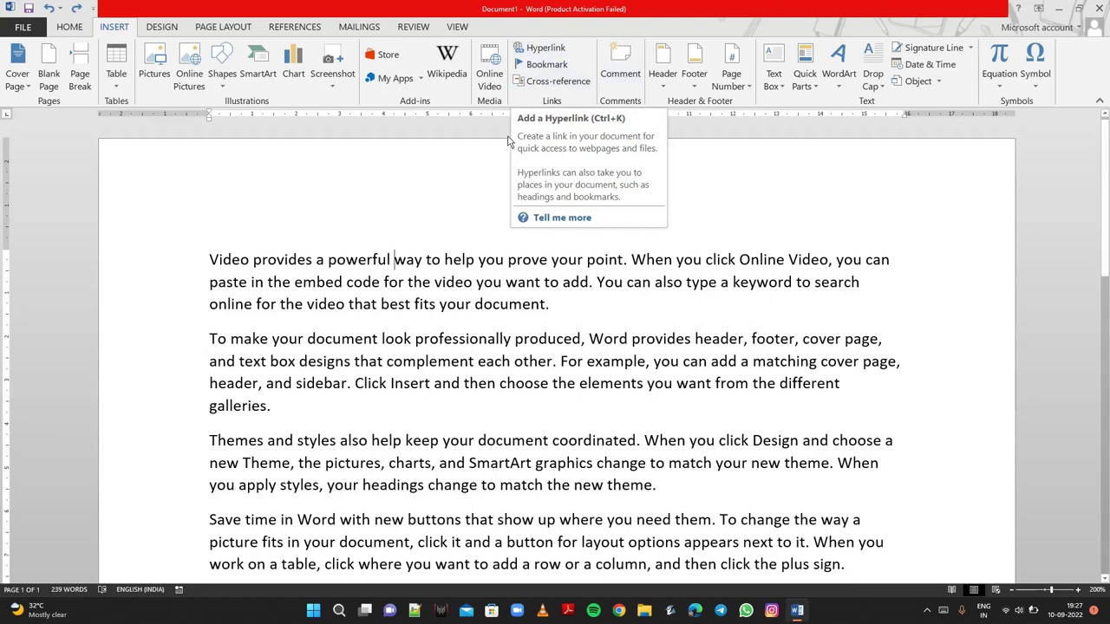
# Step: Browse the hyperlink link types and target frame settings, then close without inserting a link
pyautogui.click(549, 50)
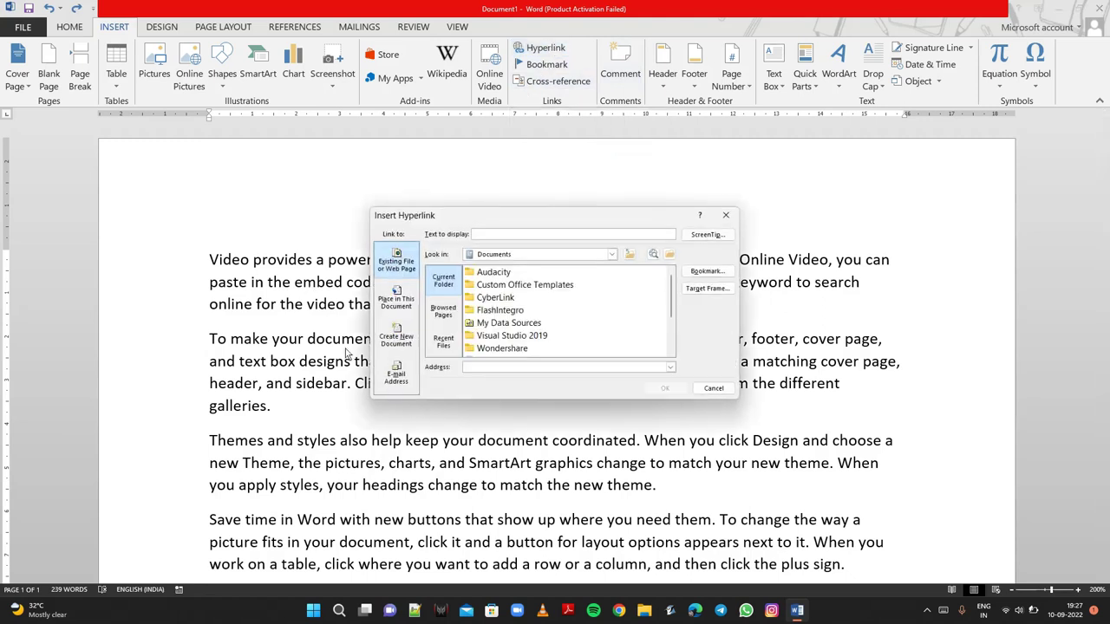
pyautogui.click(403, 307)
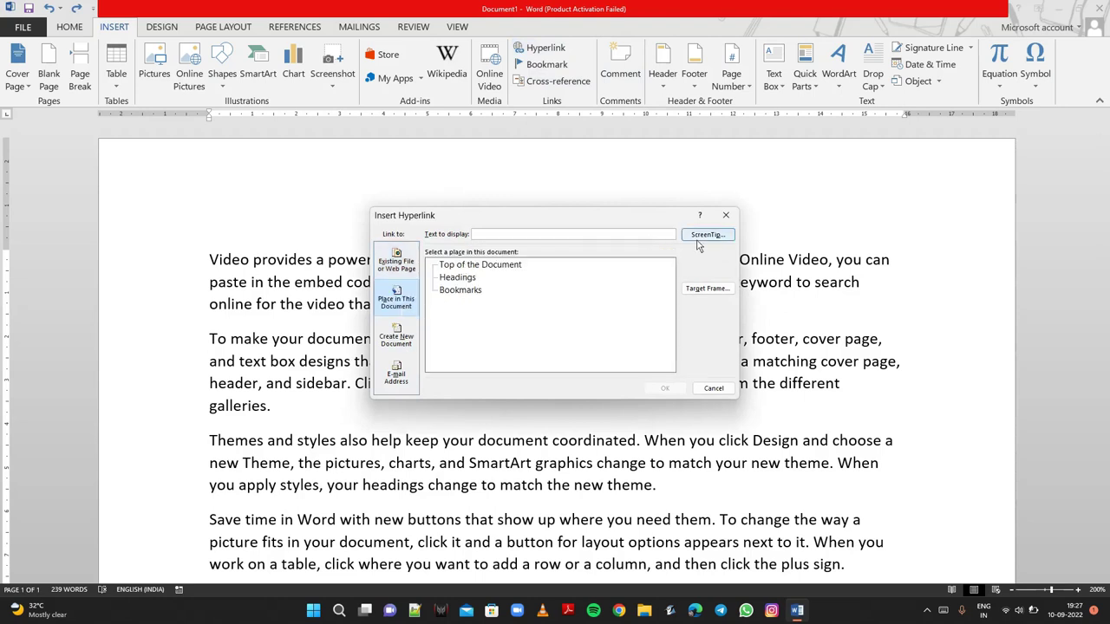
pyautogui.click(401, 332)
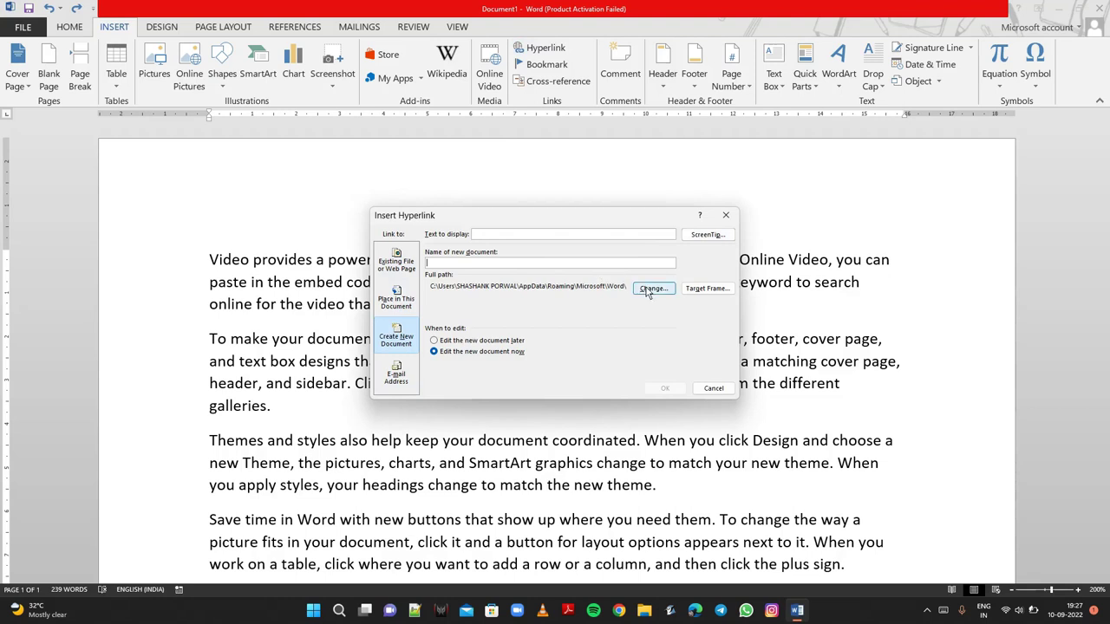
pyautogui.click(707, 288)
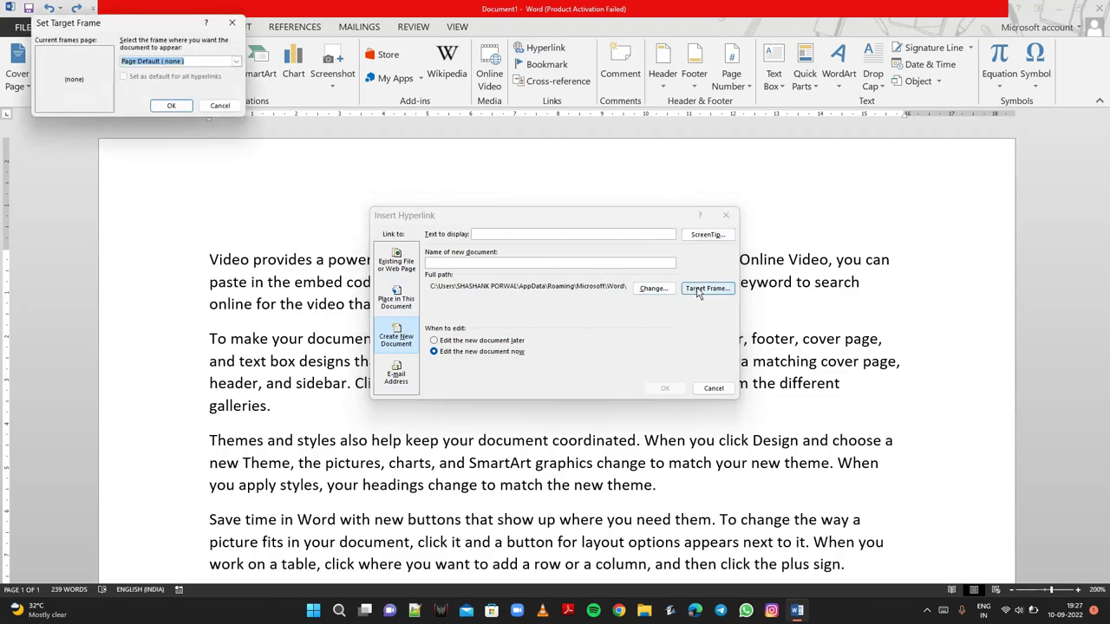
pyautogui.click(231, 24)
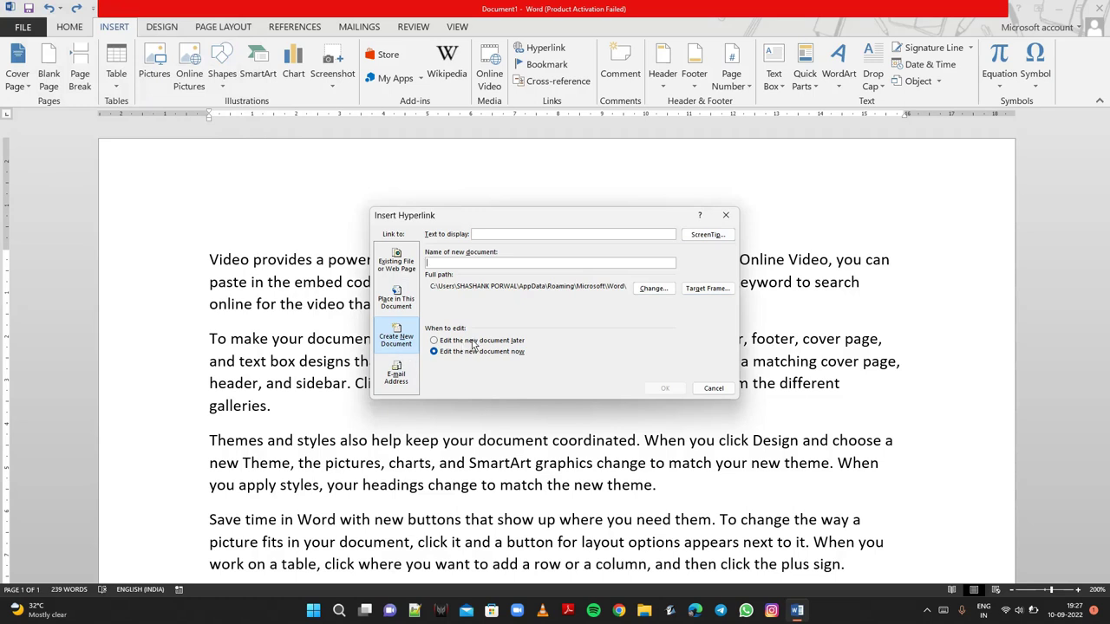
pyautogui.click(396, 298)
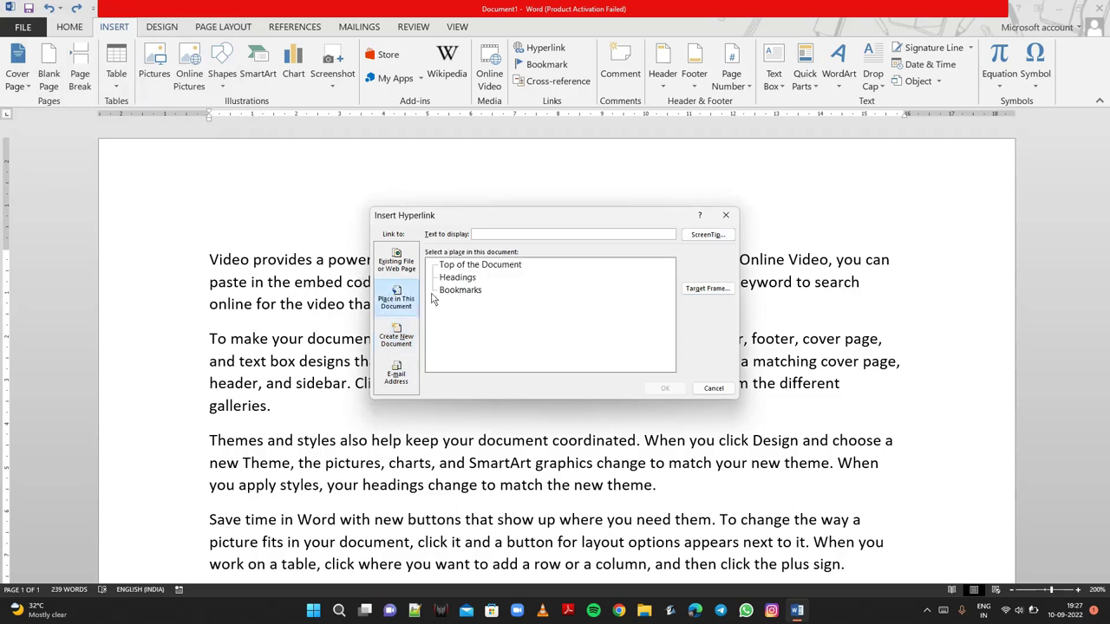
pyautogui.click(413, 275)
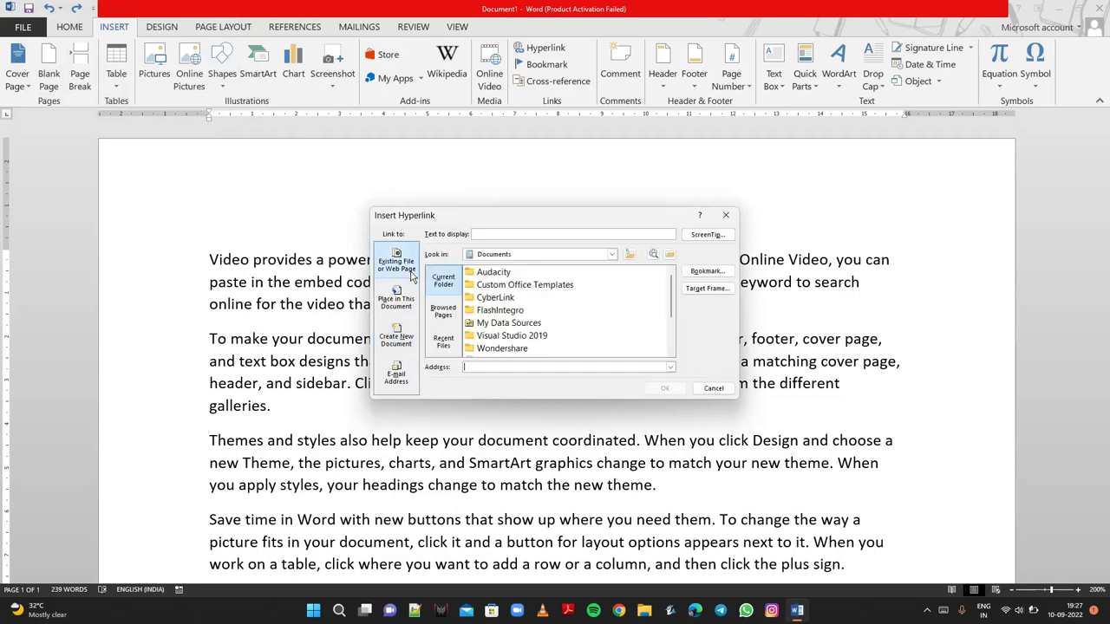
pyautogui.click(726, 217)
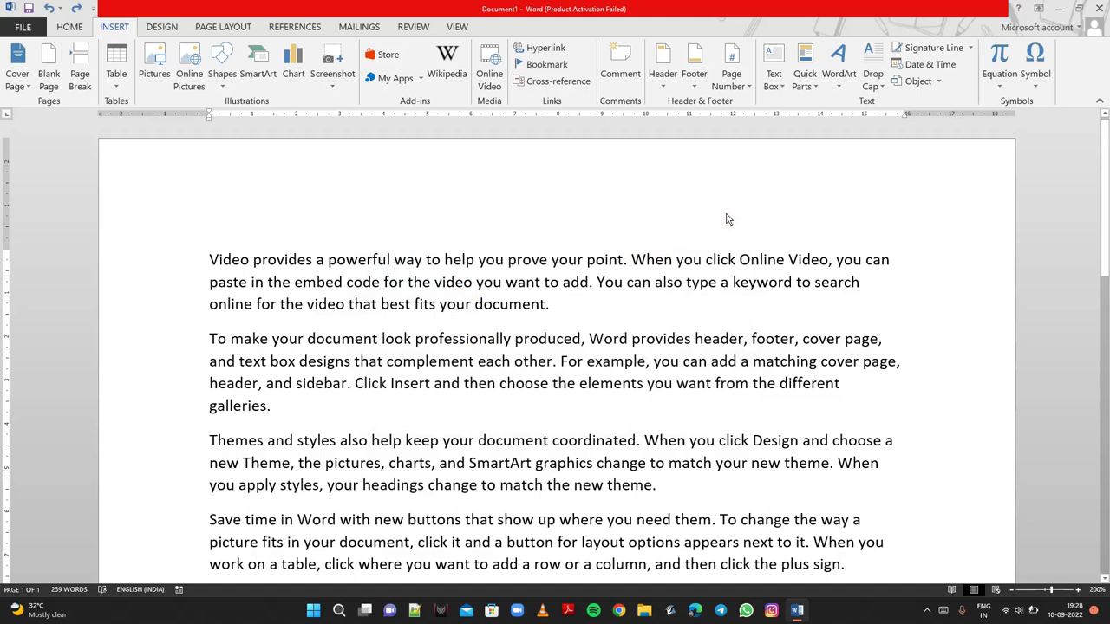
pyautogui.click(538, 50)
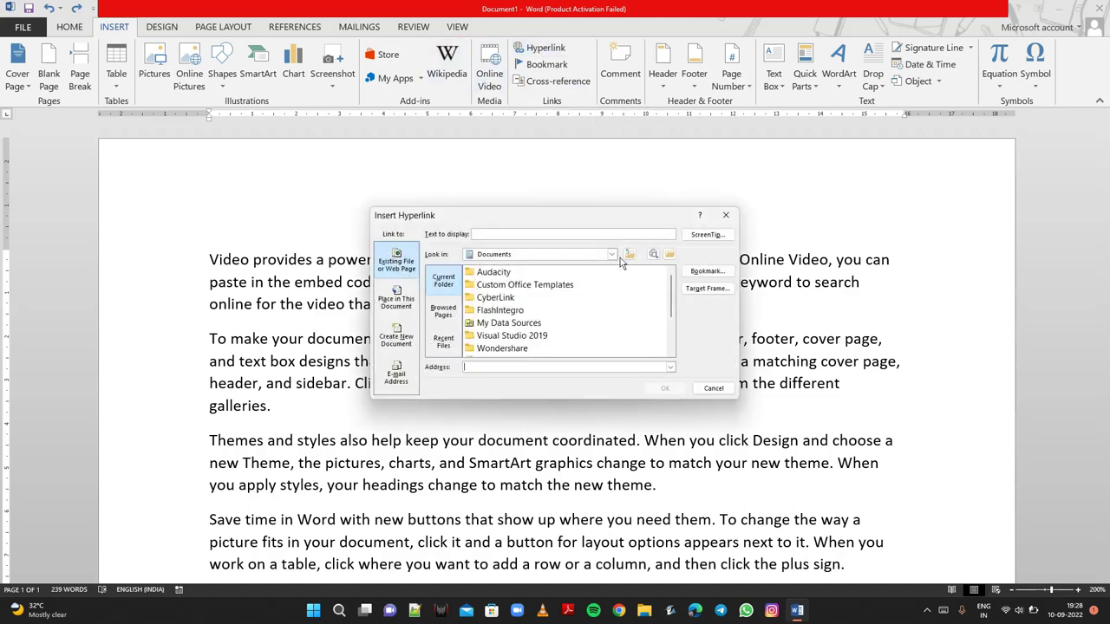
pyautogui.click(669, 255)
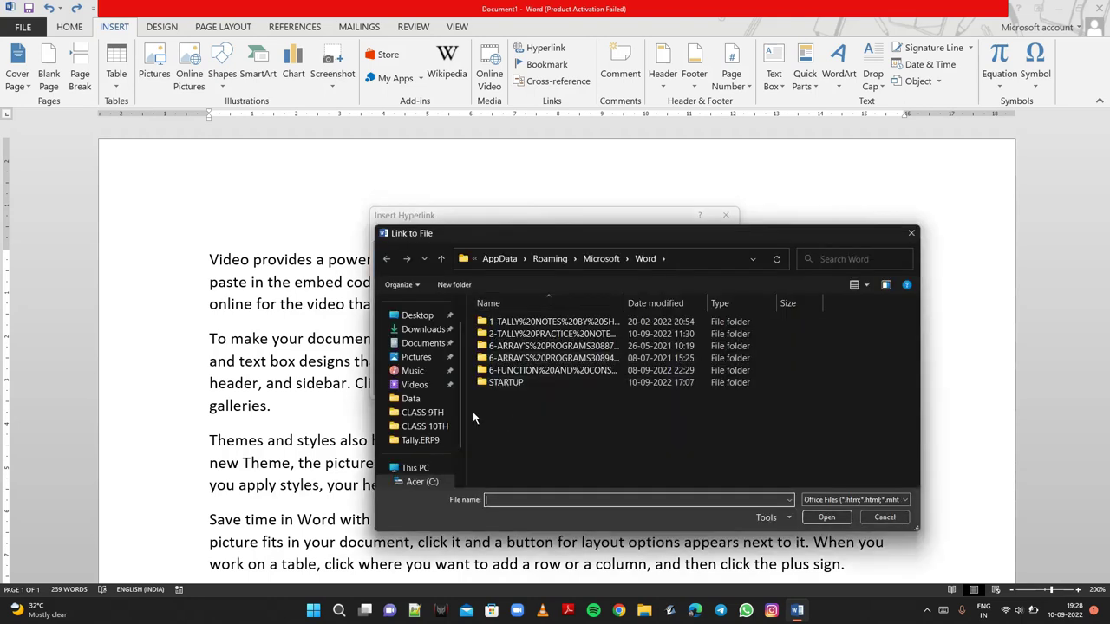
pyautogui.click(417, 359)
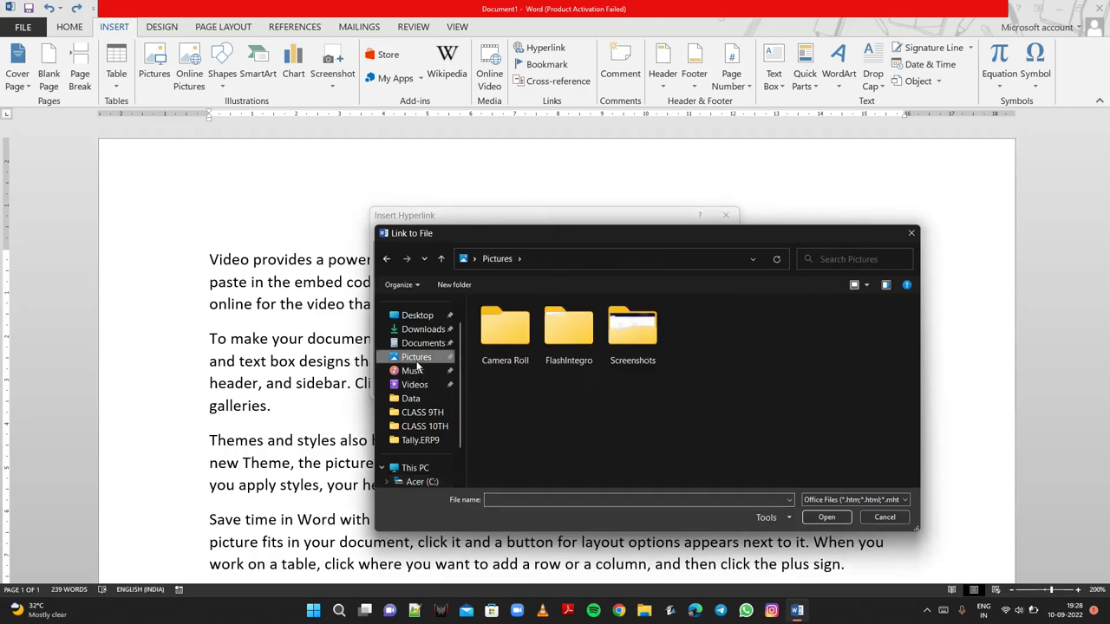
pyautogui.click(420, 344)
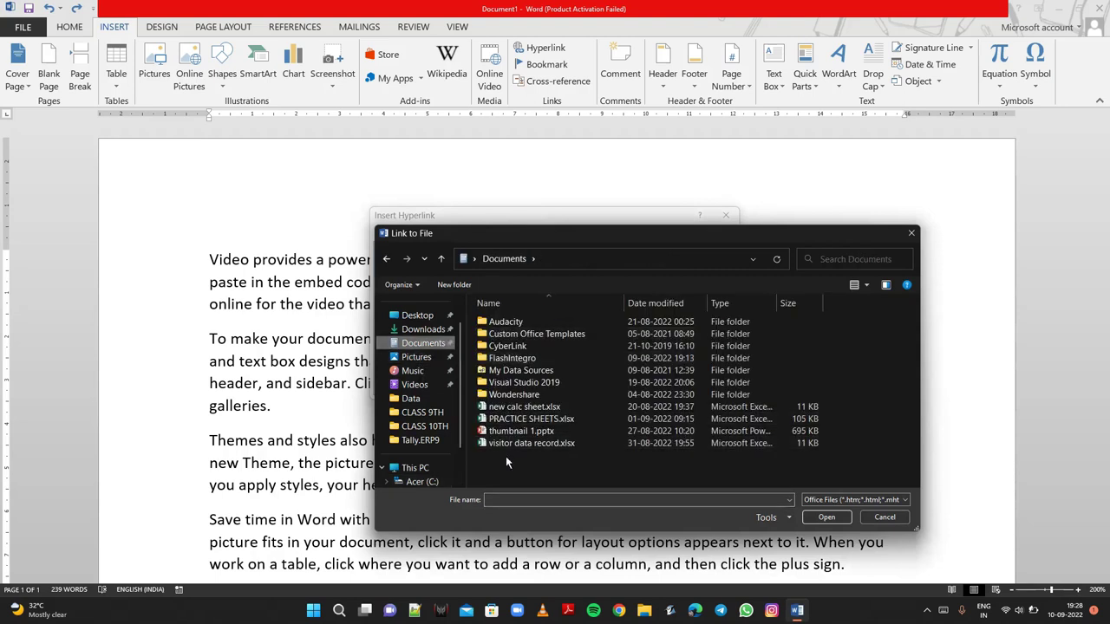
pyautogui.click(499, 409)
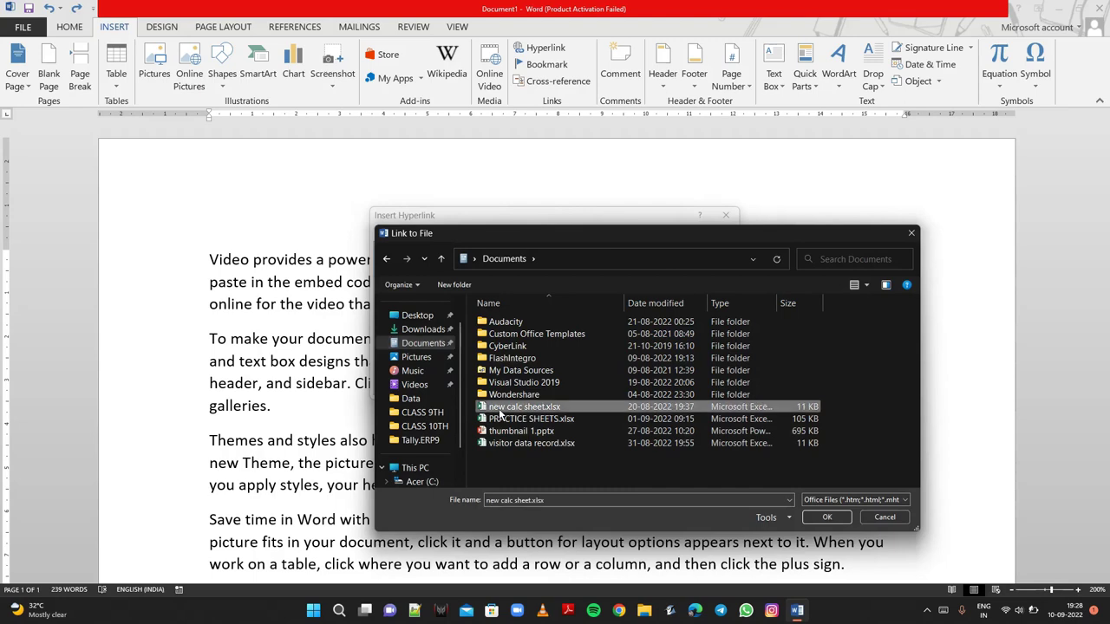
pyautogui.click(820, 517)
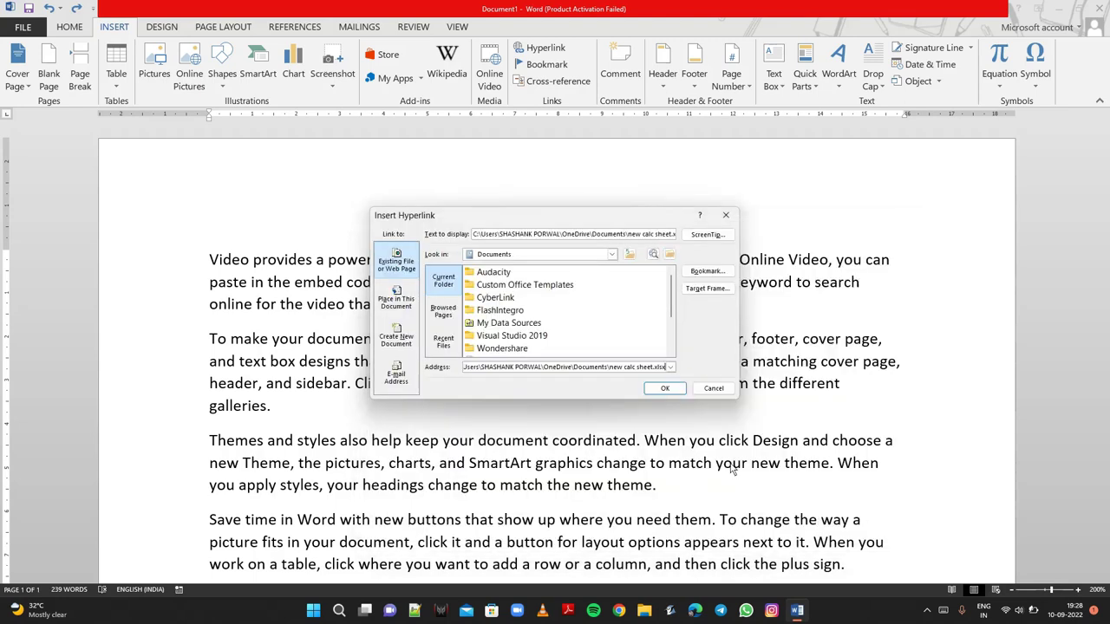
pyautogui.click(664, 389)
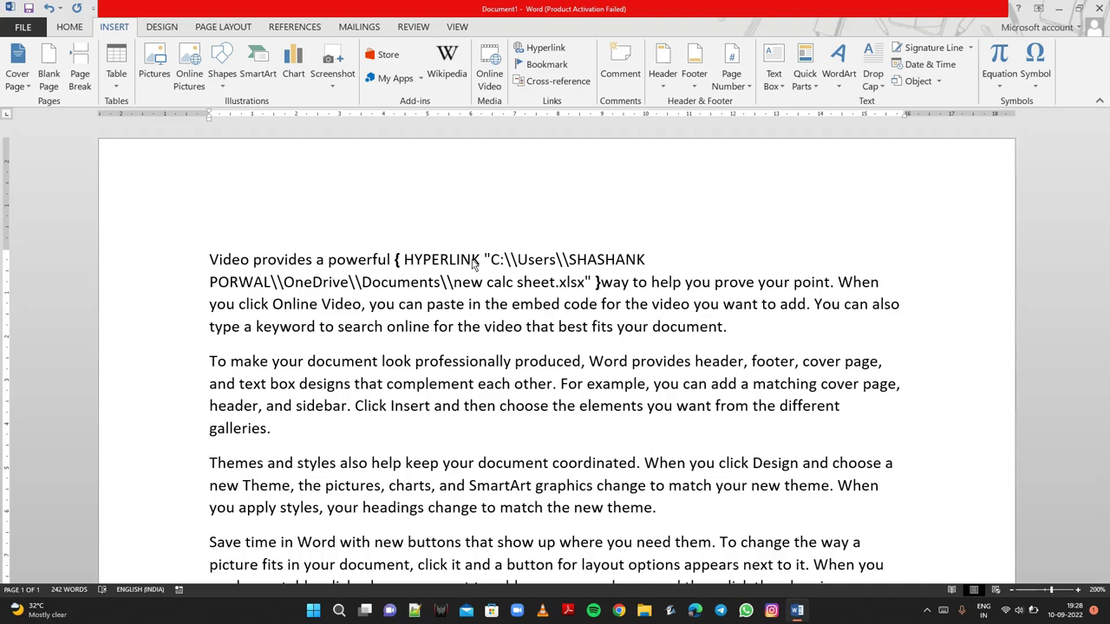
pyautogui.press('BackSpace')
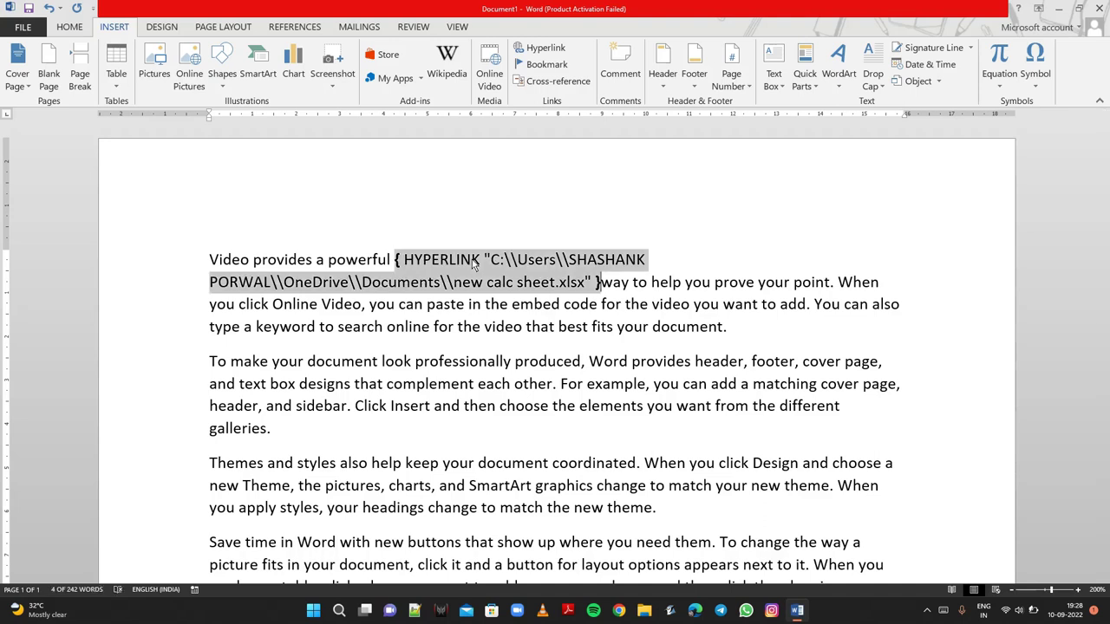
pyautogui.press('BackSpace')
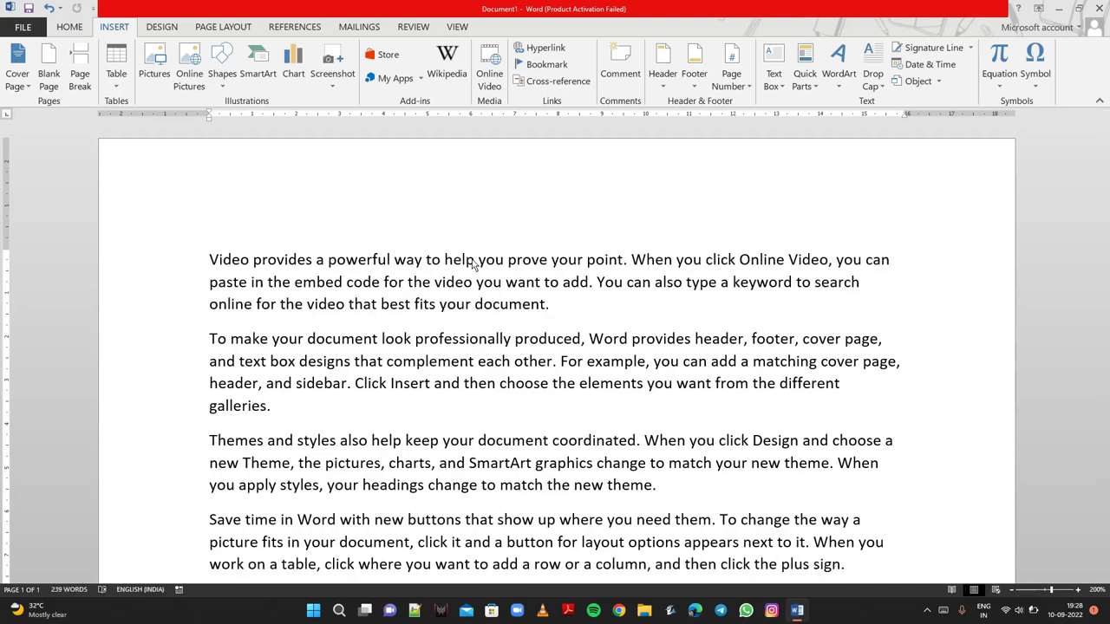
# Step: Open the Bookmark dialog, close it unused, and scroll through the sample text
pyautogui.click(552, 68)
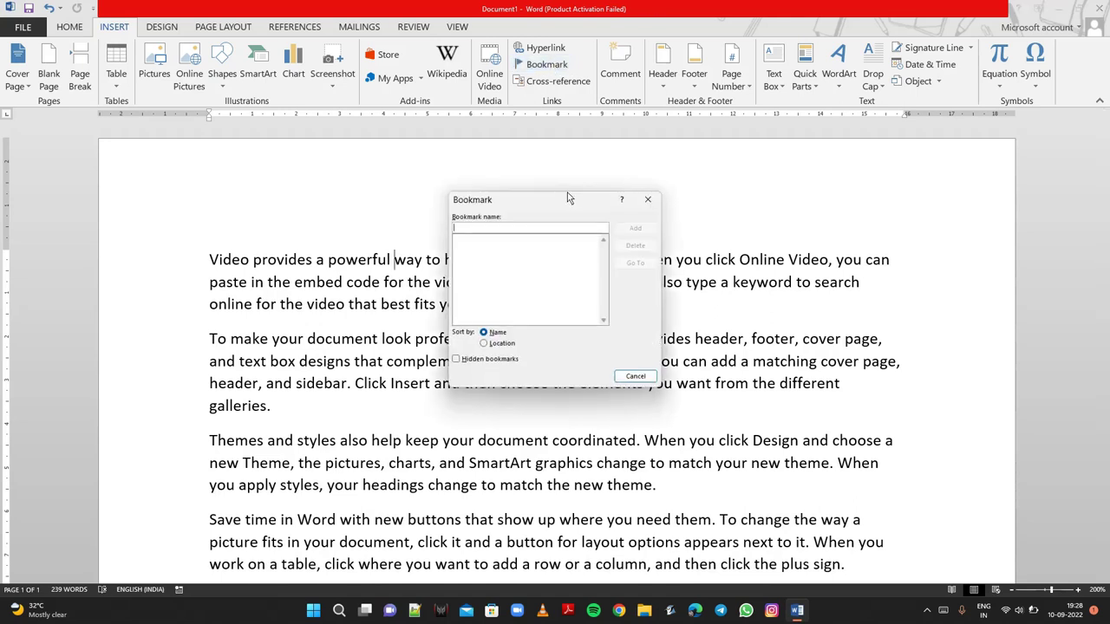
pyautogui.click(648, 198)
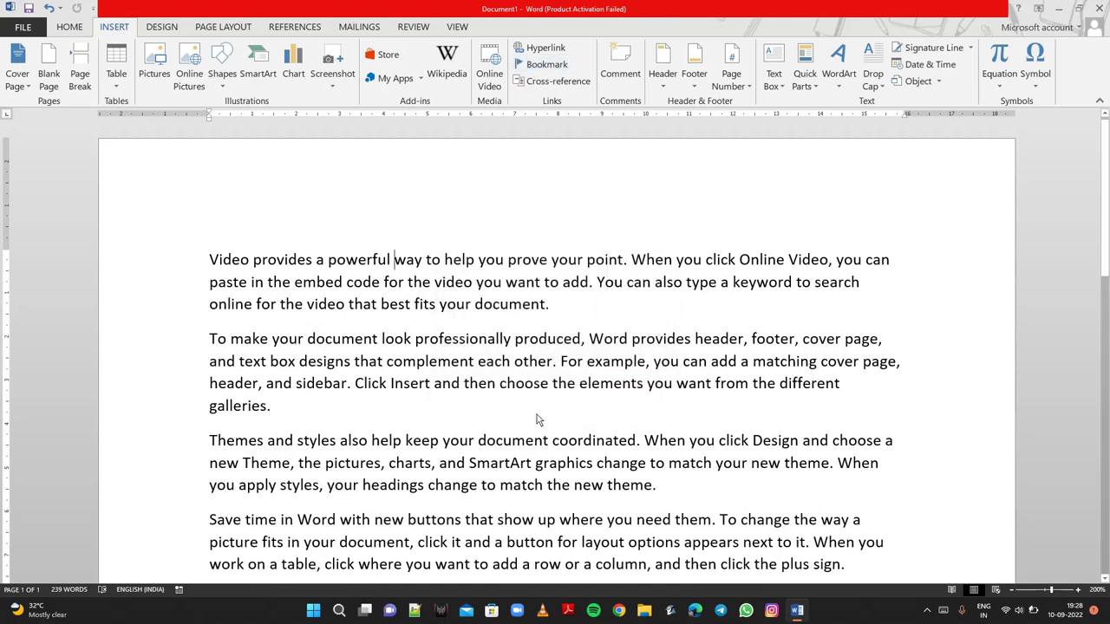
pyautogui.scroll(-5, 537, 420)
pyautogui.scroll(1, 537, 420)
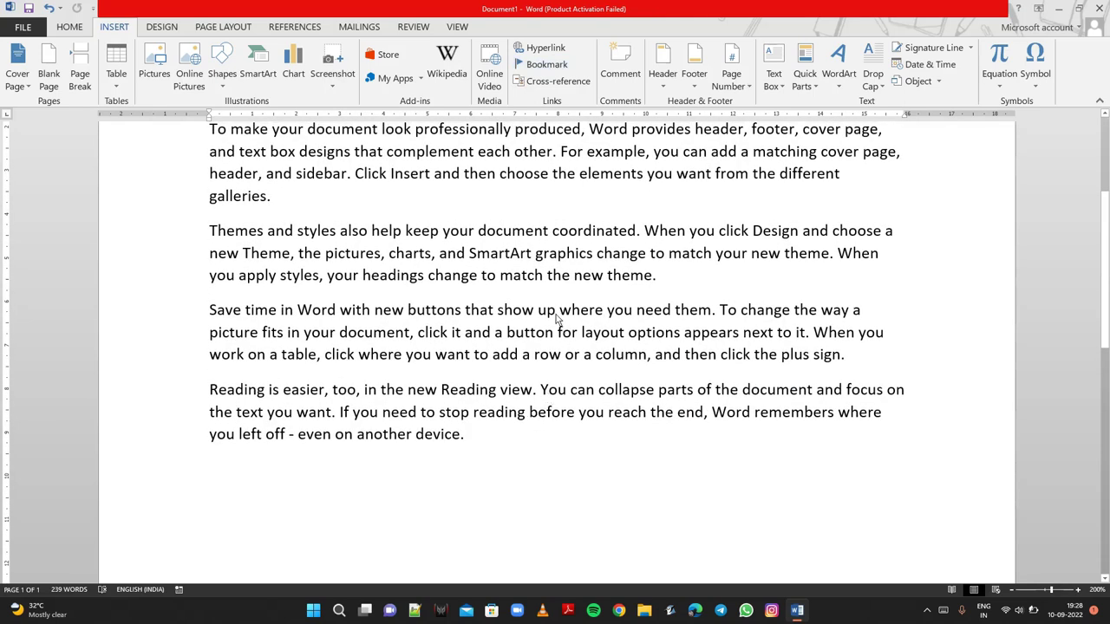
pyautogui.scroll(2, 556, 318)
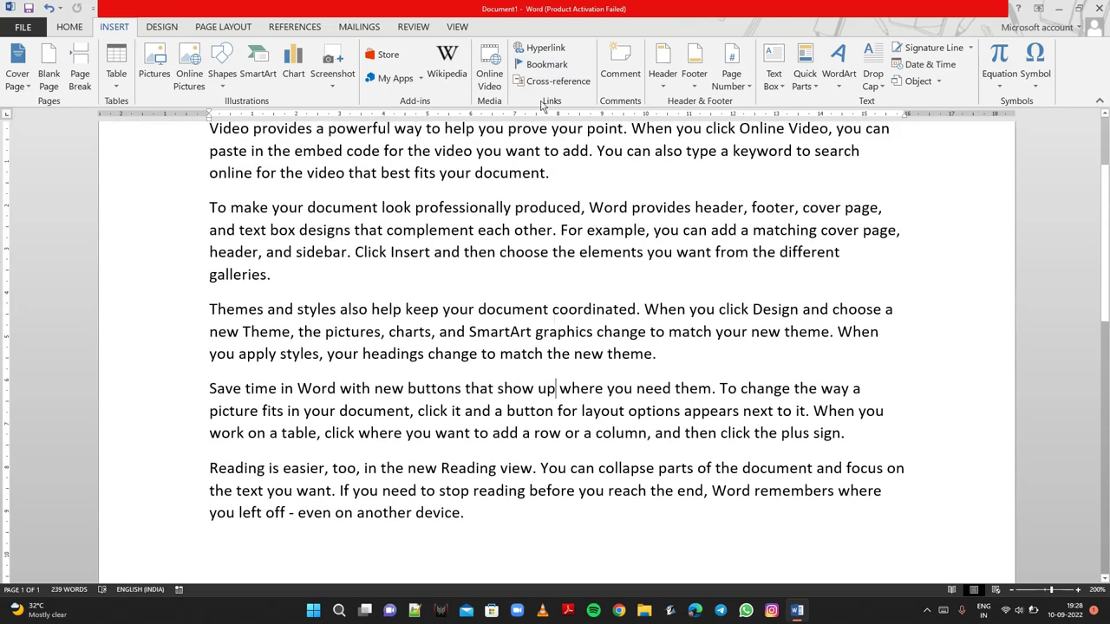
# Step: Add a bookmark named 'up' after 'show up' in the fourth paragraph
pyautogui.click(546, 65)
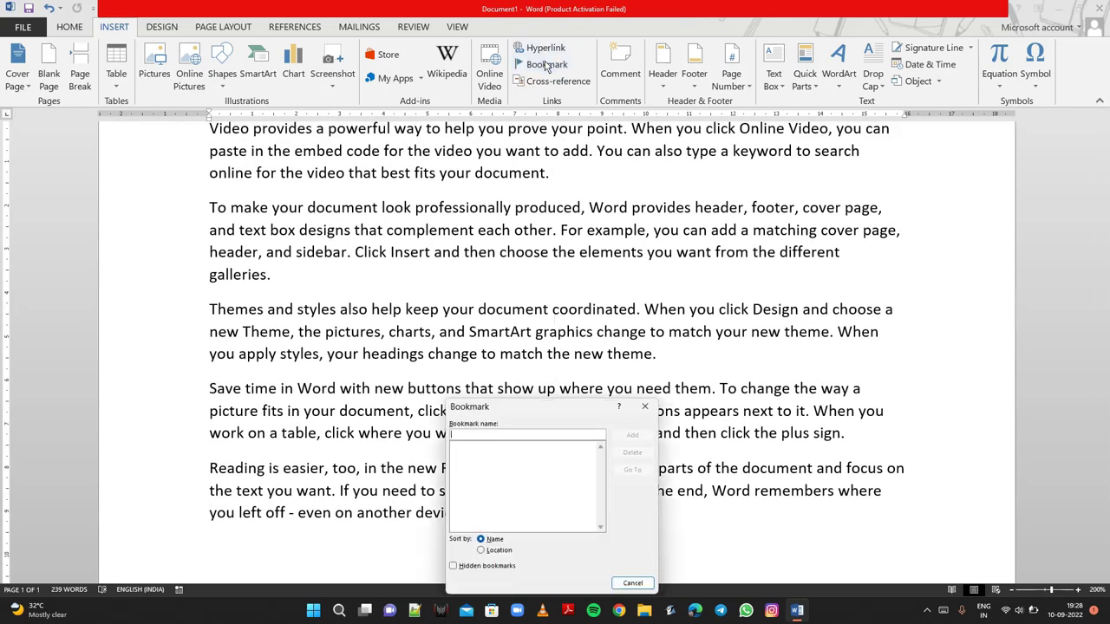
pyautogui.write('up')
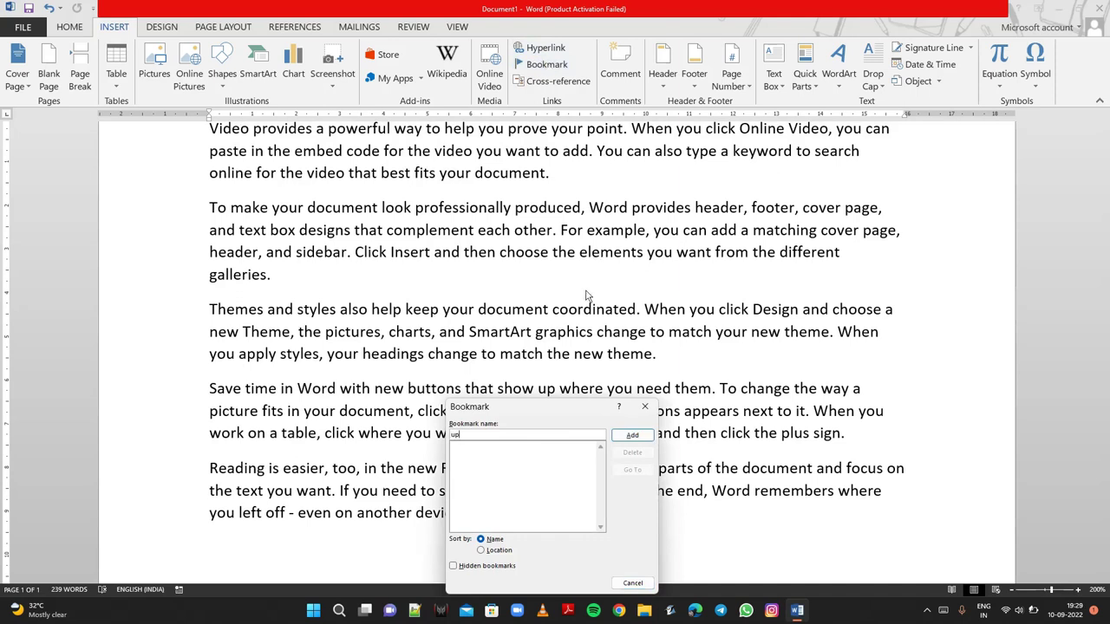
pyautogui.moveTo(557, 401); pyautogui.dragTo(408, 268)
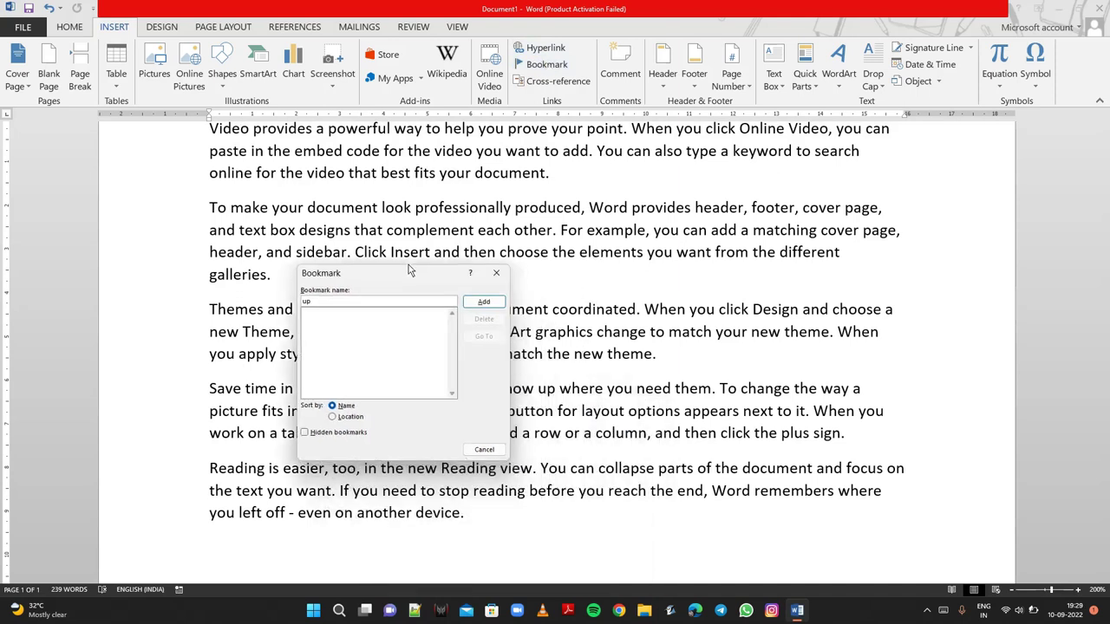
pyautogui.click(491, 303)
# Step: From the document start, jump to the 'up' bookmark via the Bookmark dialog, then close it
pyautogui.scroll(3, 499, 310)
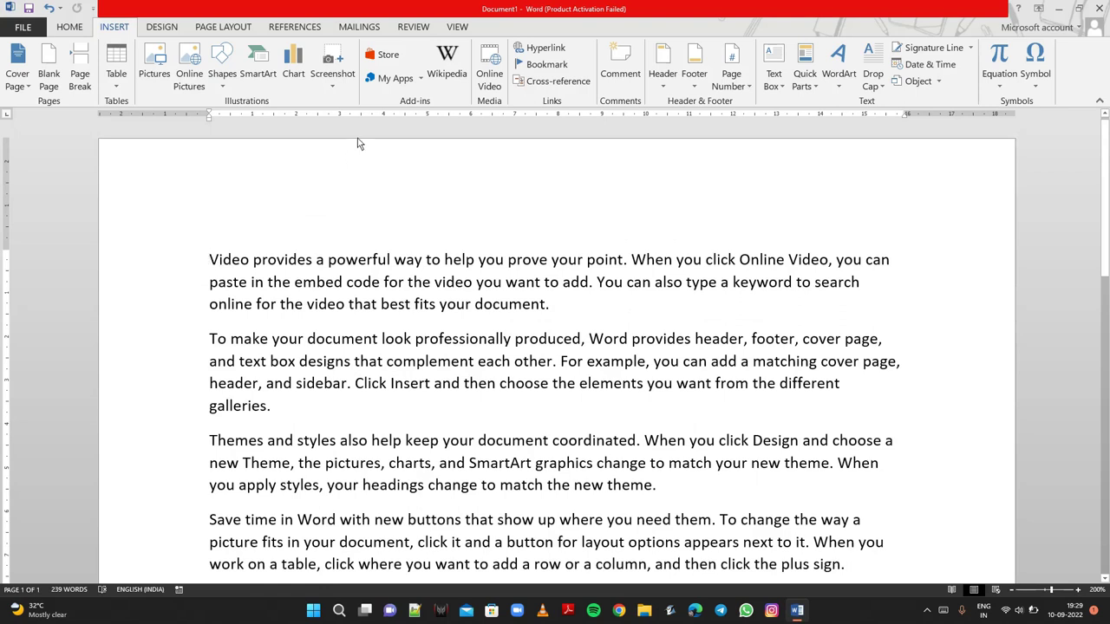
pyautogui.hotkey('ctrl', 'Home')
pyautogui.click(546, 64)
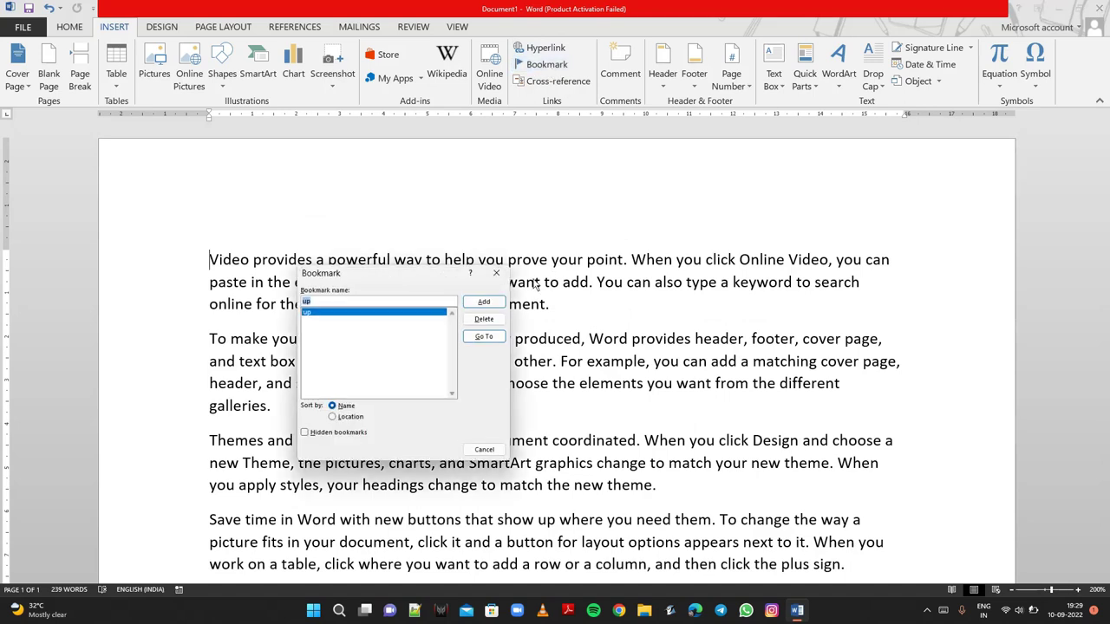
pyautogui.click(483, 338)
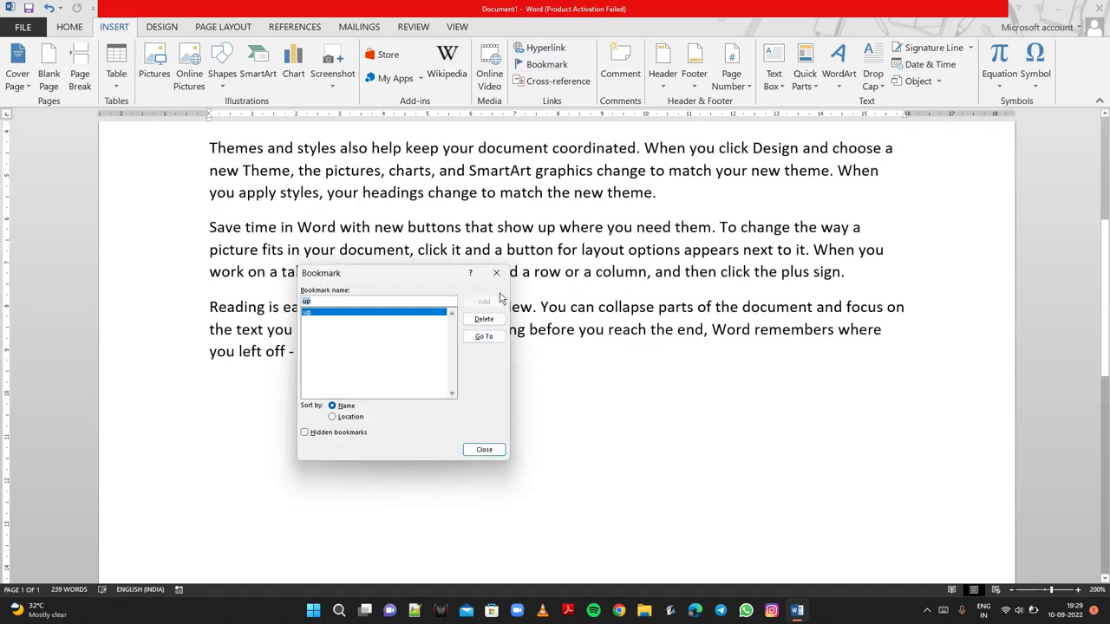
pyautogui.click(496, 274)
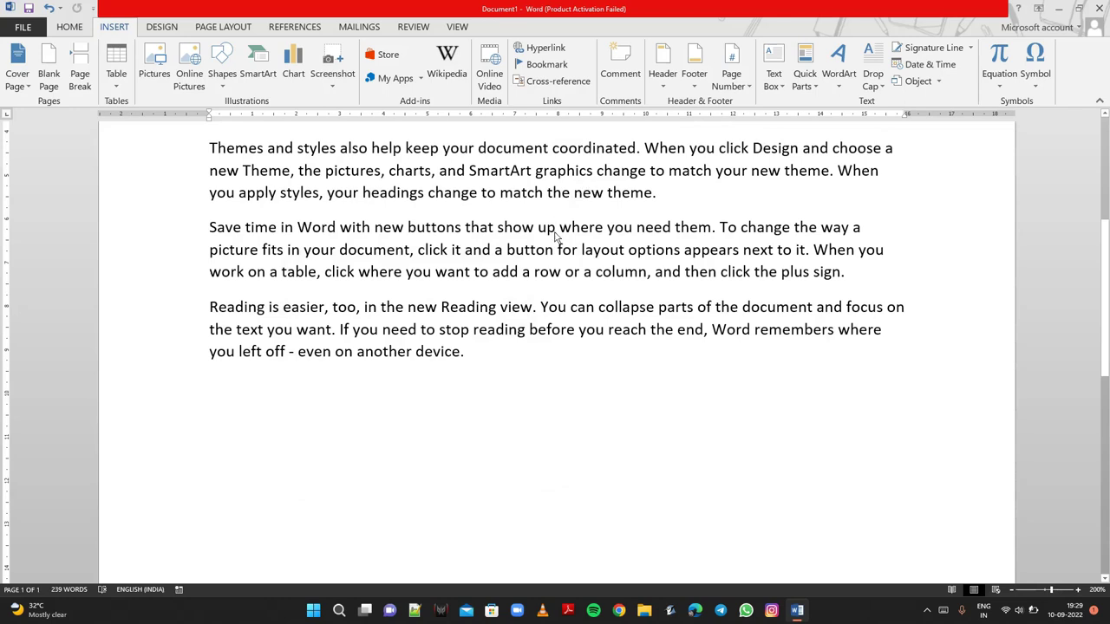
pyautogui.scroll(3, 555, 236)
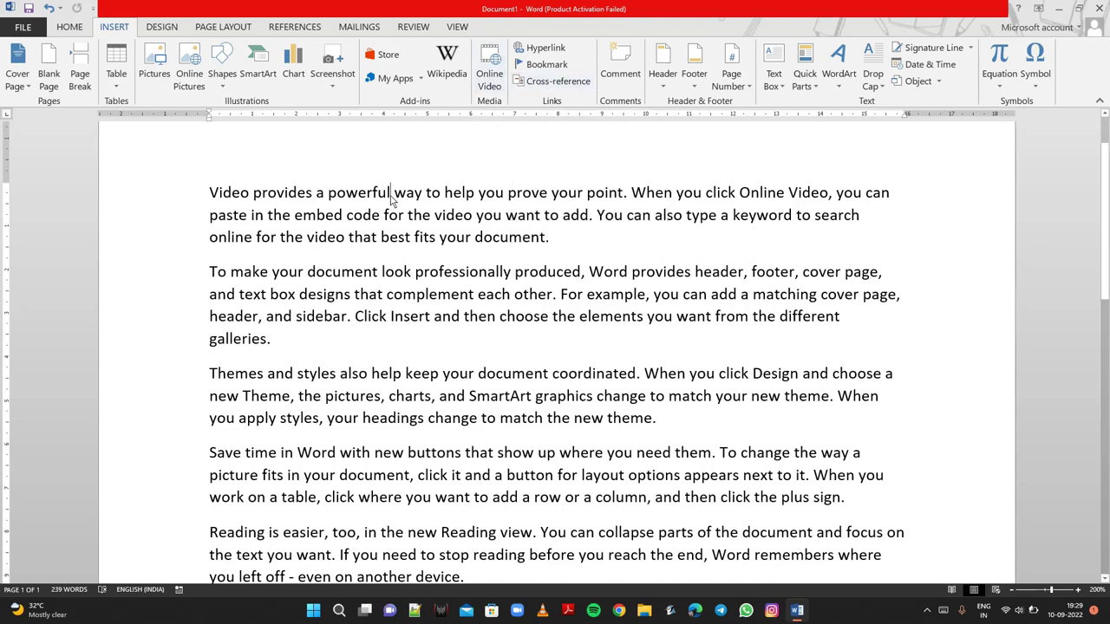
# Step: Split the paragraphs after 'powerful', 'look', 'help', 'new' and 'in the new' into two each
pyautogui.press('Return')
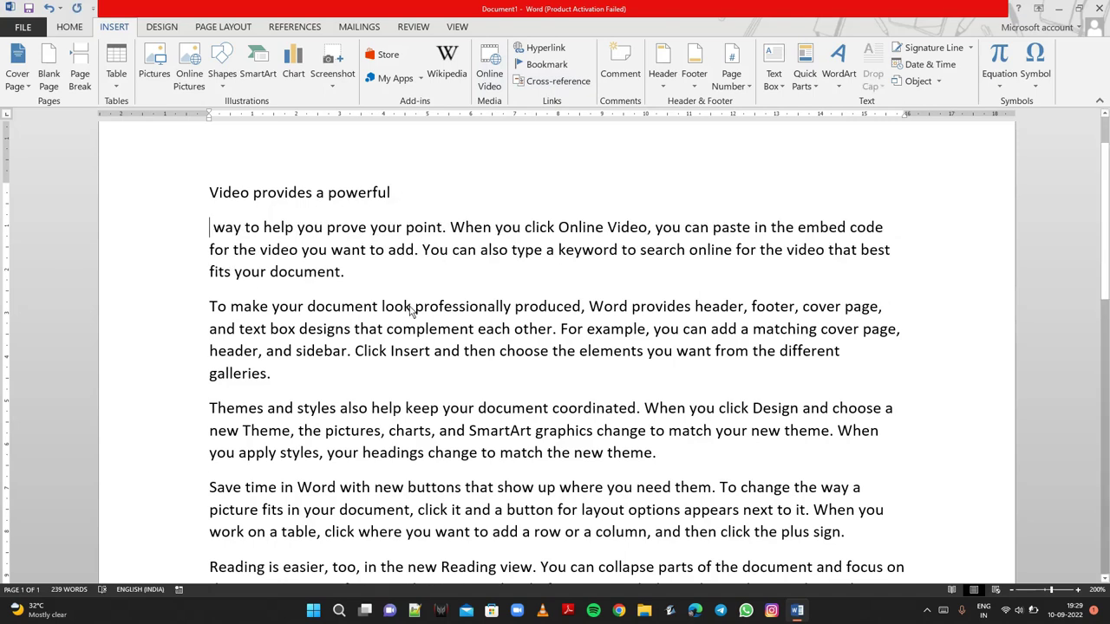
pyautogui.press('Return')
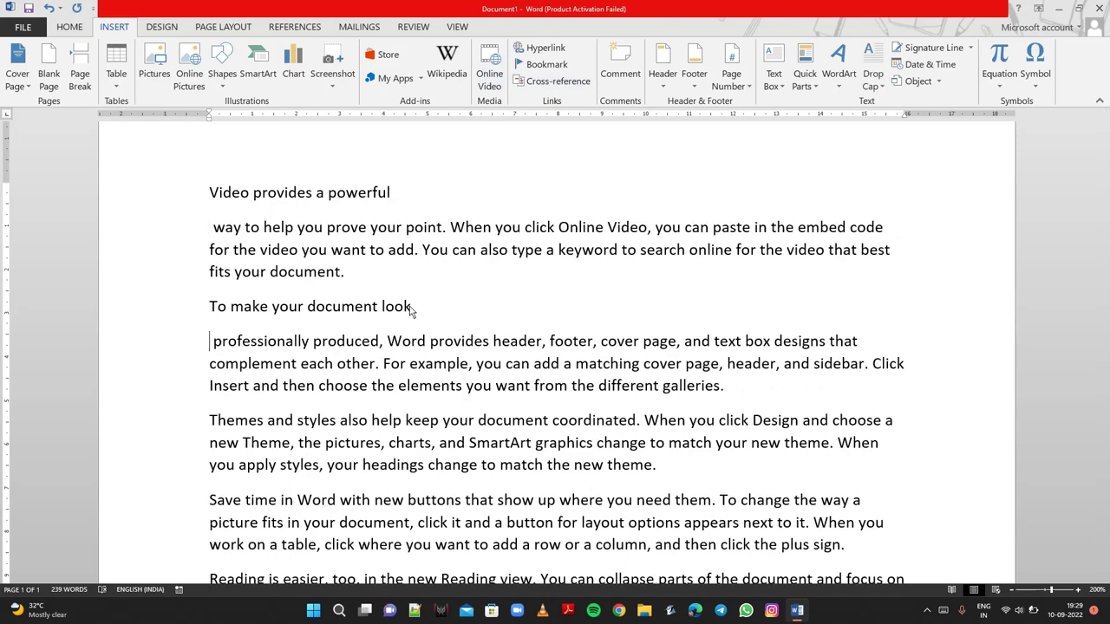
pyautogui.scroll(-3, 408, 316)
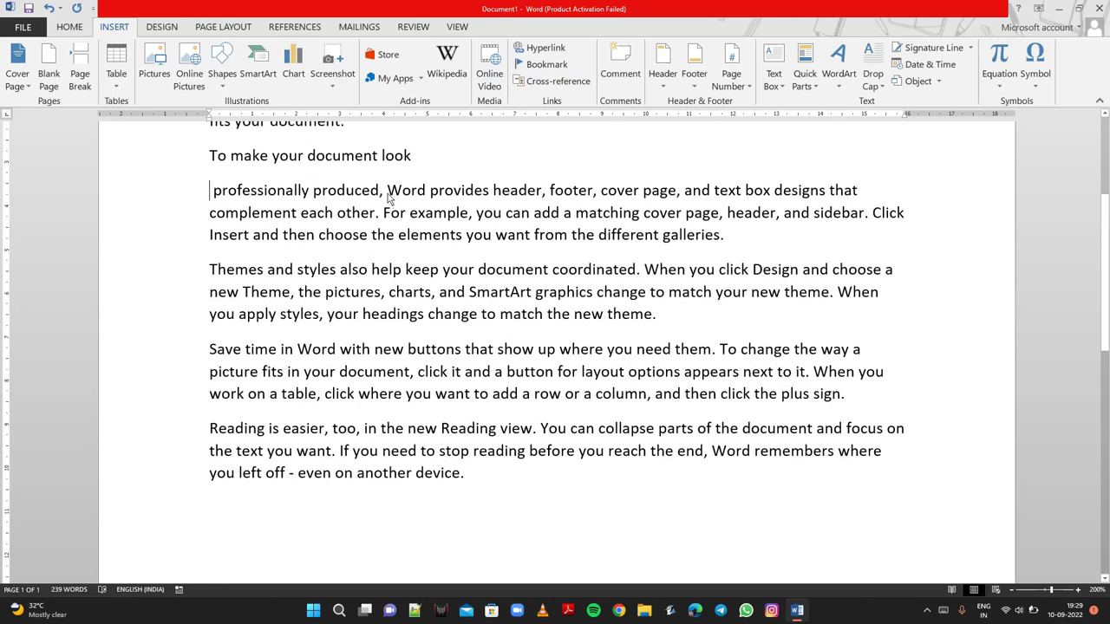
pyautogui.click(403, 271)
pyautogui.press('Return')
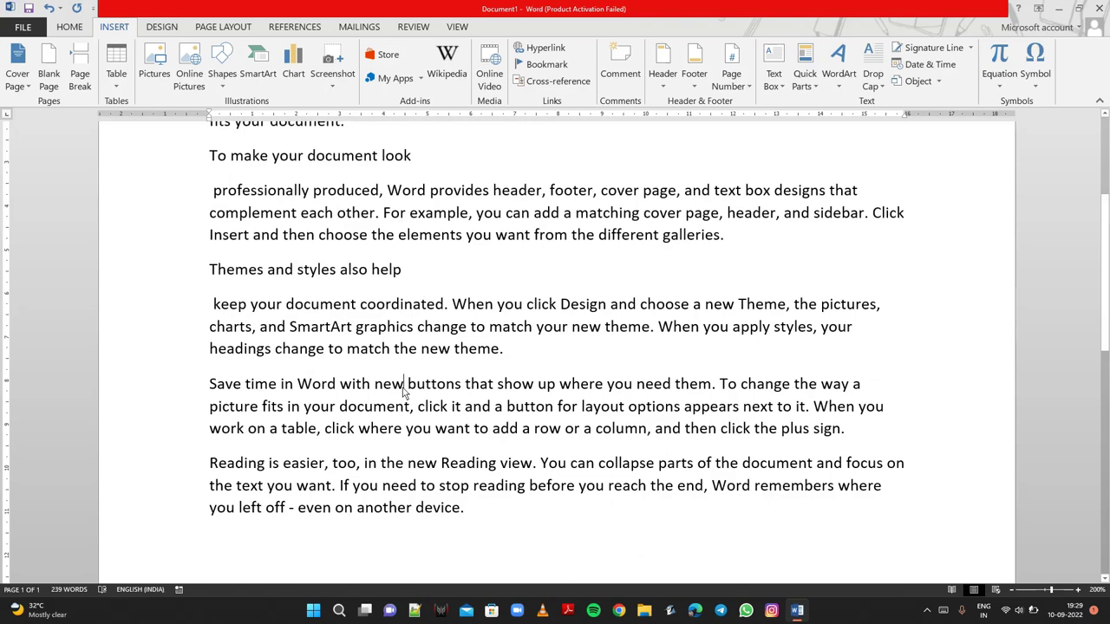
pyautogui.press('Return')
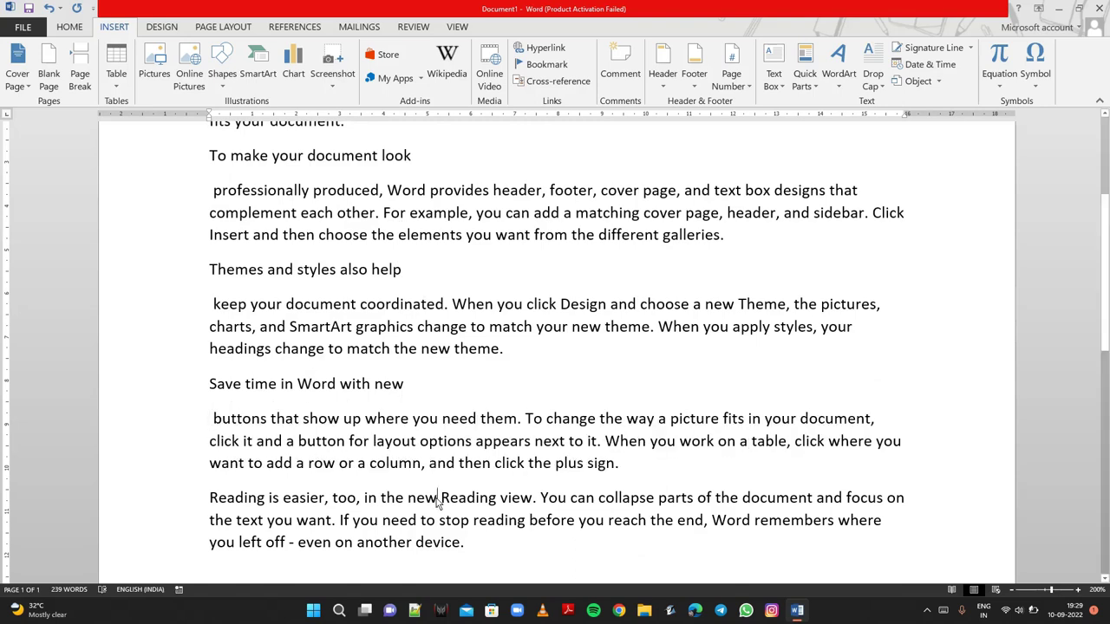
pyautogui.press('Return')
pyautogui.scroll(4, 448, 374)
pyautogui.scroll(1, 501, 337)
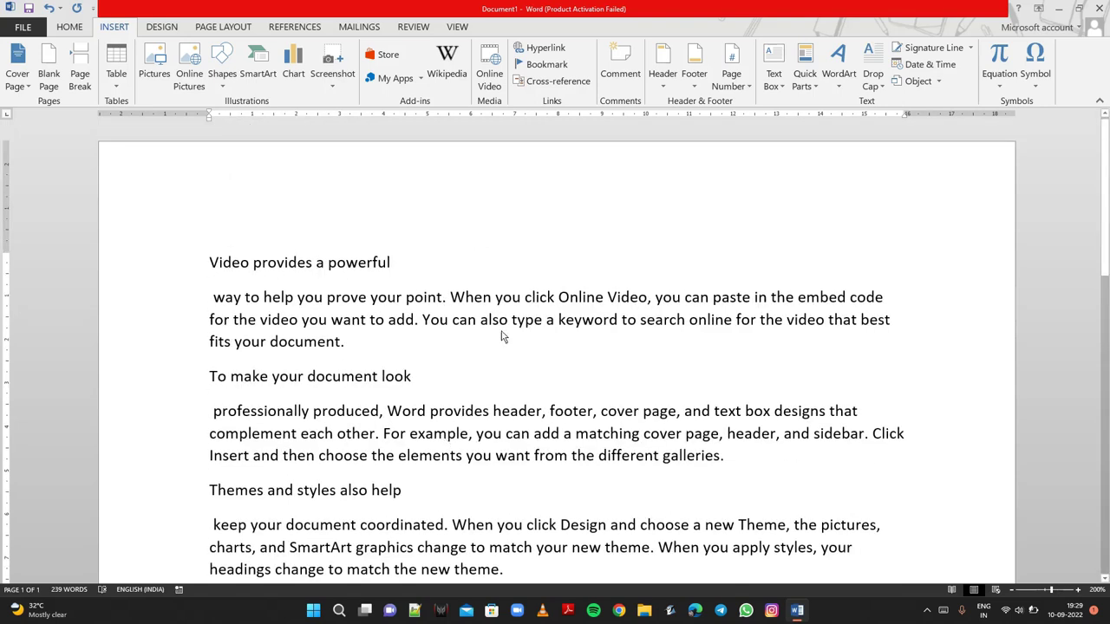
# Step: Apply Heading 1 to the 'Video provides a powerful' and 'To make your document look' lines
pyautogui.moveTo(395, 264); pyautogui.dragTo(206, 267)
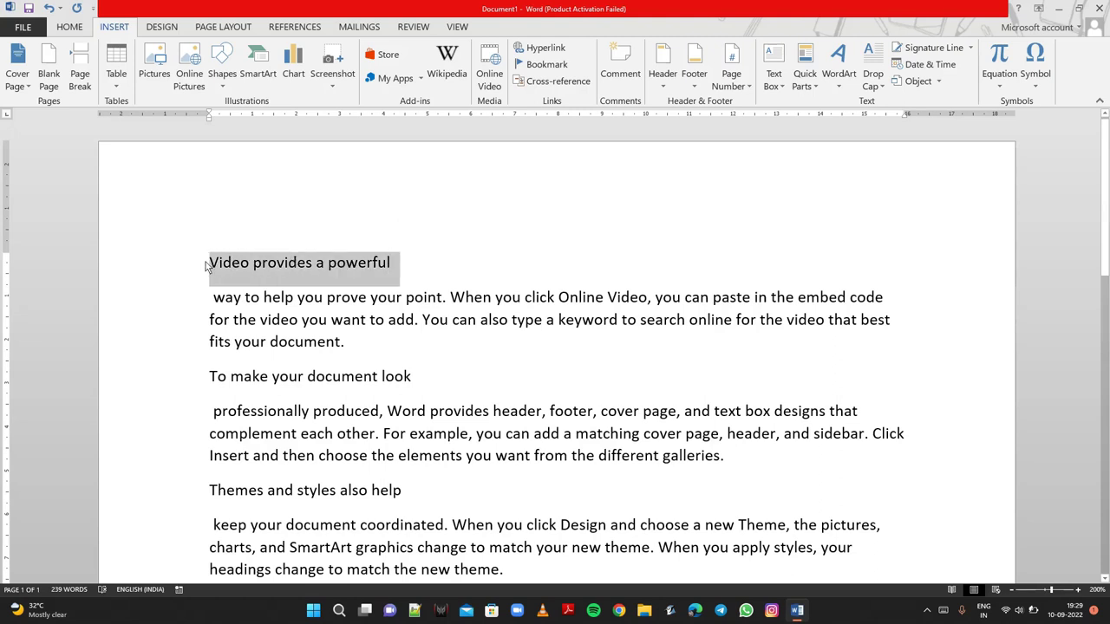
pyautogui.click(70, 32)
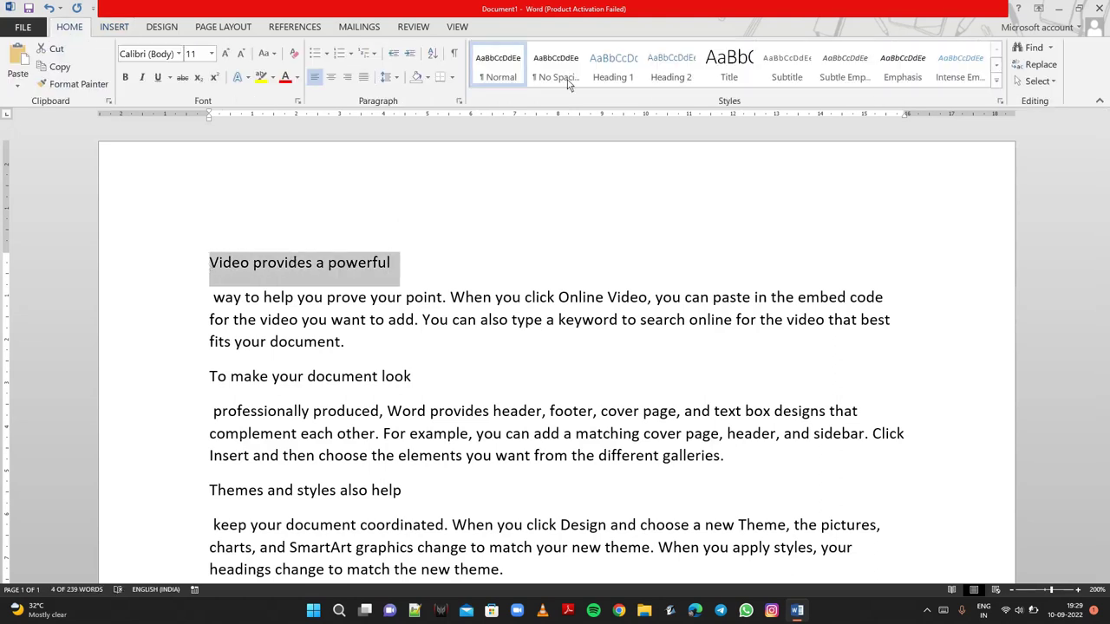
pyautogui.click(598, 75)
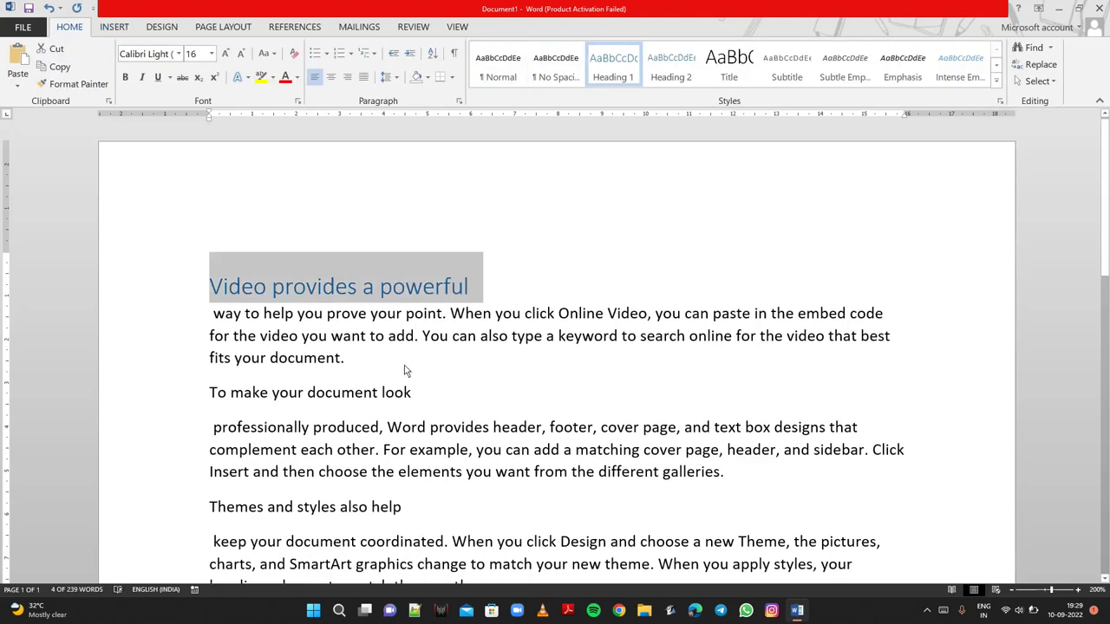
pyautogui.moveTo(411, 395); pyautogui.dragTo(207, 395)
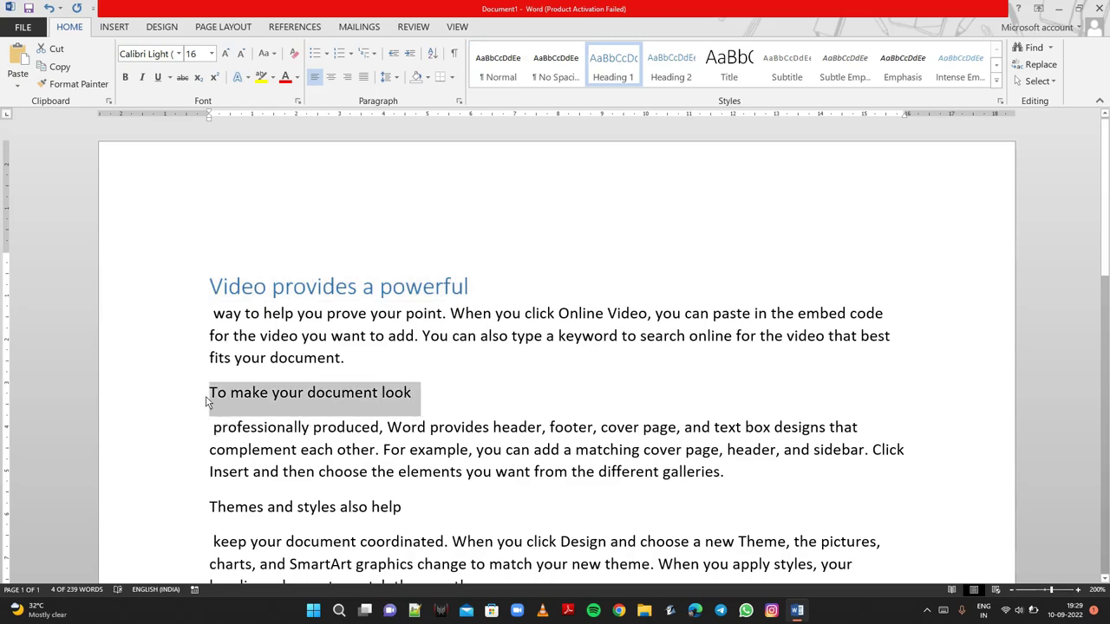
pyautogui.click(608, 67)
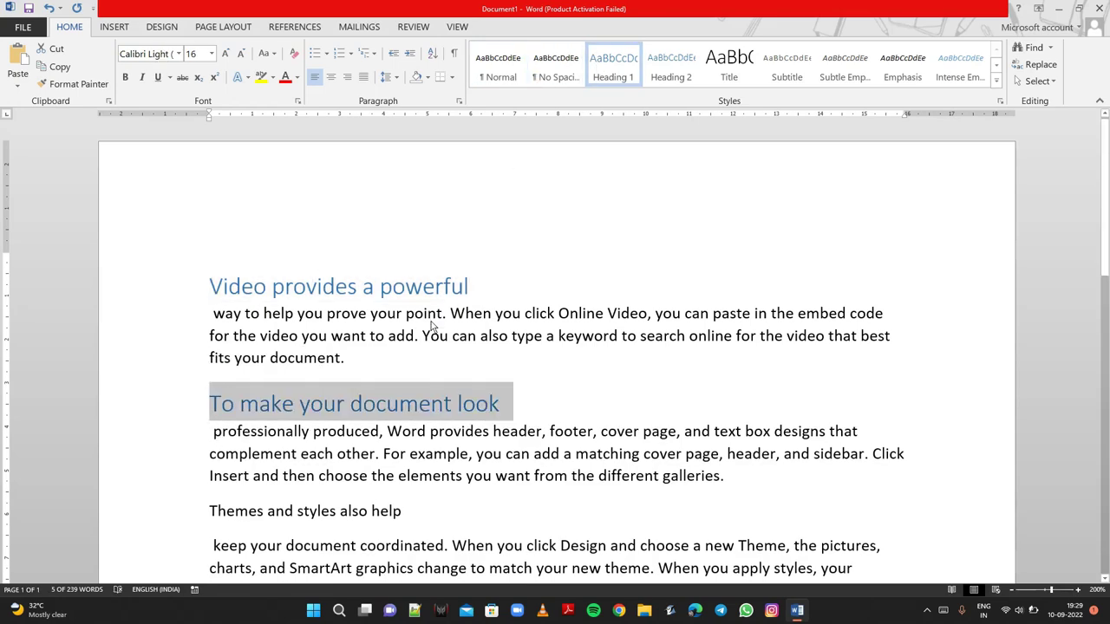
# Step: Make the 'Themes and styles also help' and 'Save time in Word with new' lines Heading 1
pyautogui.scroll(-5, 432, 326)
pyautogui.moveTo(409, 245); pyautogui.dragTo(208, 245)
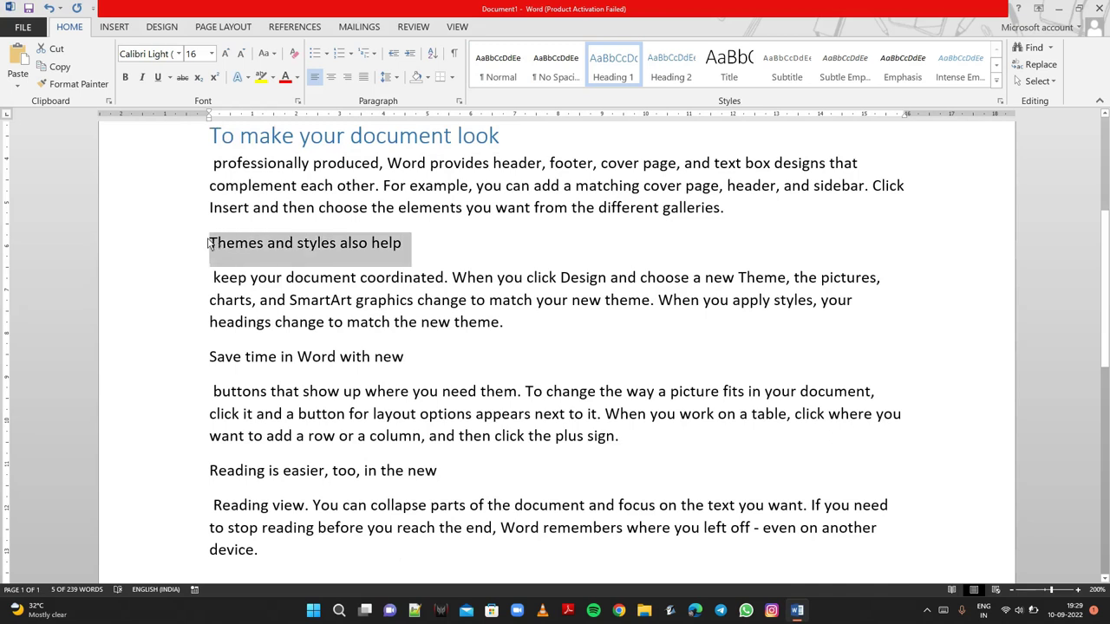
pyautogui.click(611, 66)
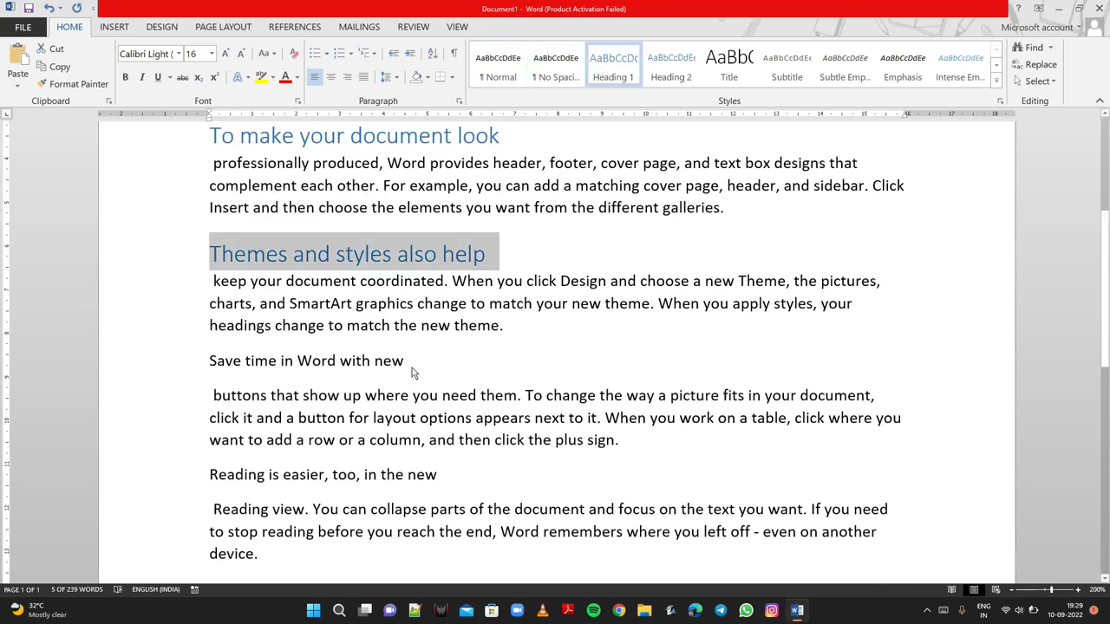
pyautogui.moveTo(412, 371); pyautogui.dragTo(208, 362)
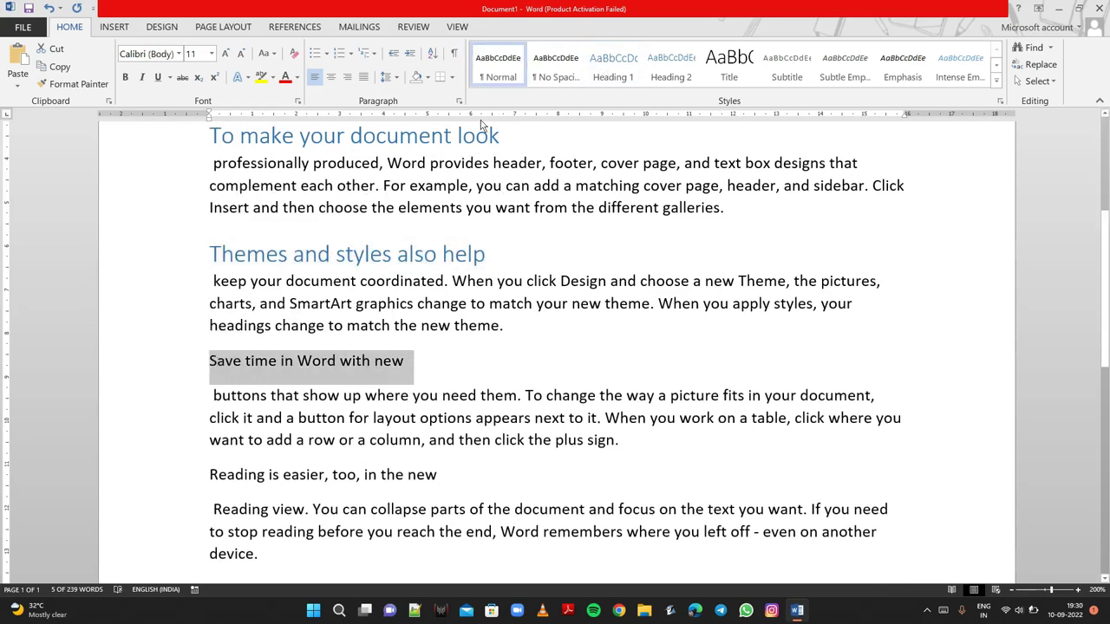
pyautogui.click(613, 65)
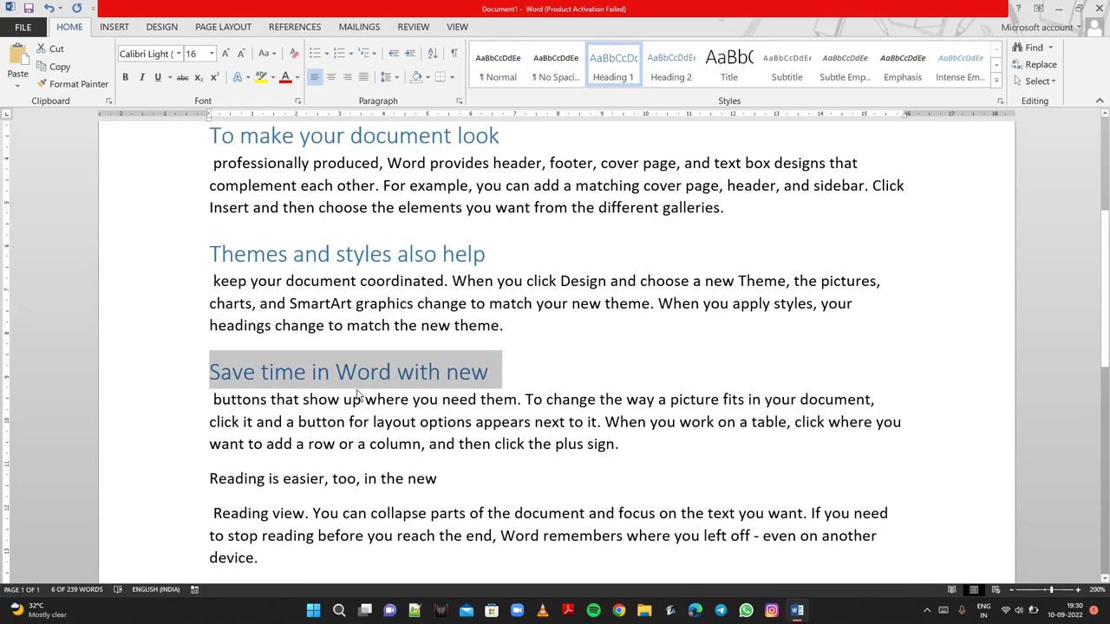
# Step: Select exactly the 'Reading is easier, too, in the new' line and apply Heading 1
pyautogui.moveTo(426, 472); pyautogui.dragTo(208, 473)
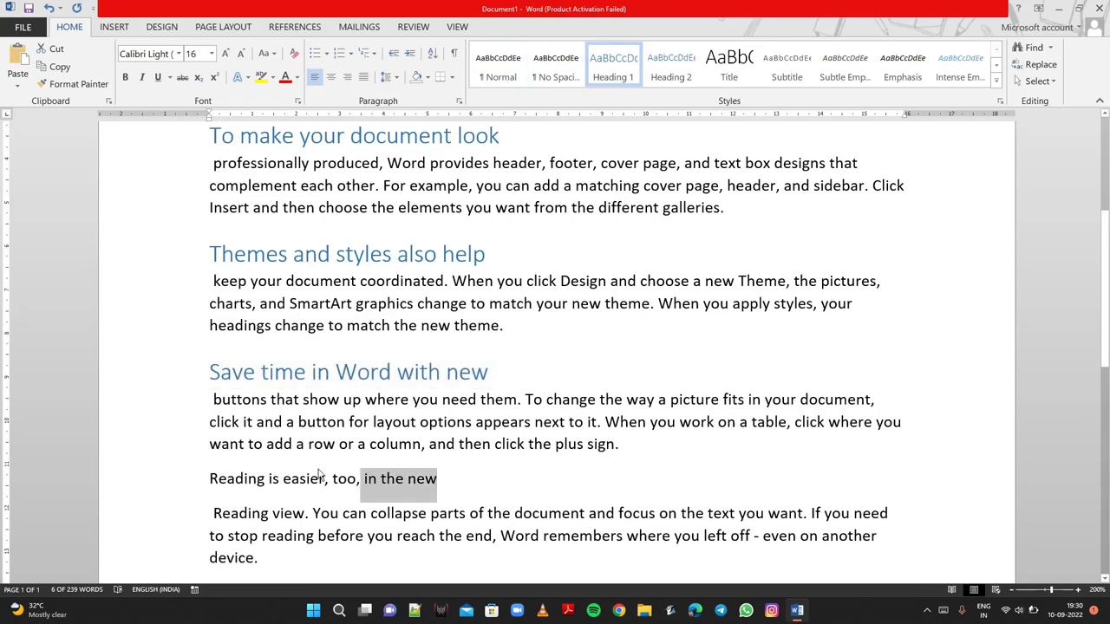
pyautogui.click(208, 470)
pyautogui.hotkey('shift', 'Up')
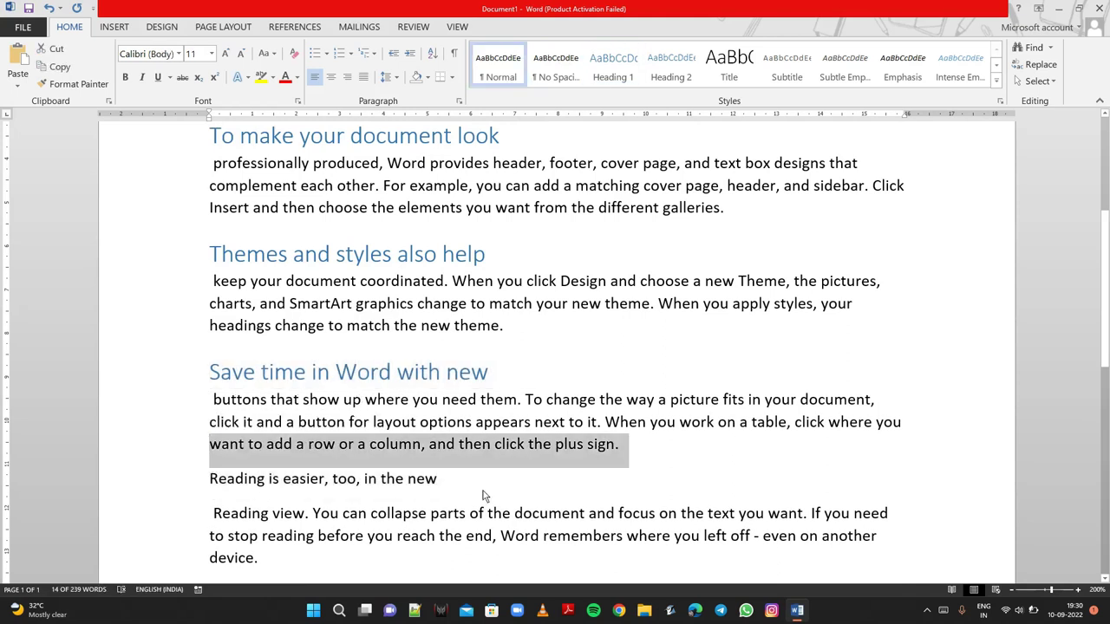
pyautogui.press('Down')
pyautogui.press('End')
pyautogui.hotkey('shift', 'Left')
pyautogui.hotkey('shift', 'Left')
pyautogui.hotkey('shift', 'Left')
pyautogui.hotkey('shift', 'Left')
pyautogui.hotkey('shift', 'Left')
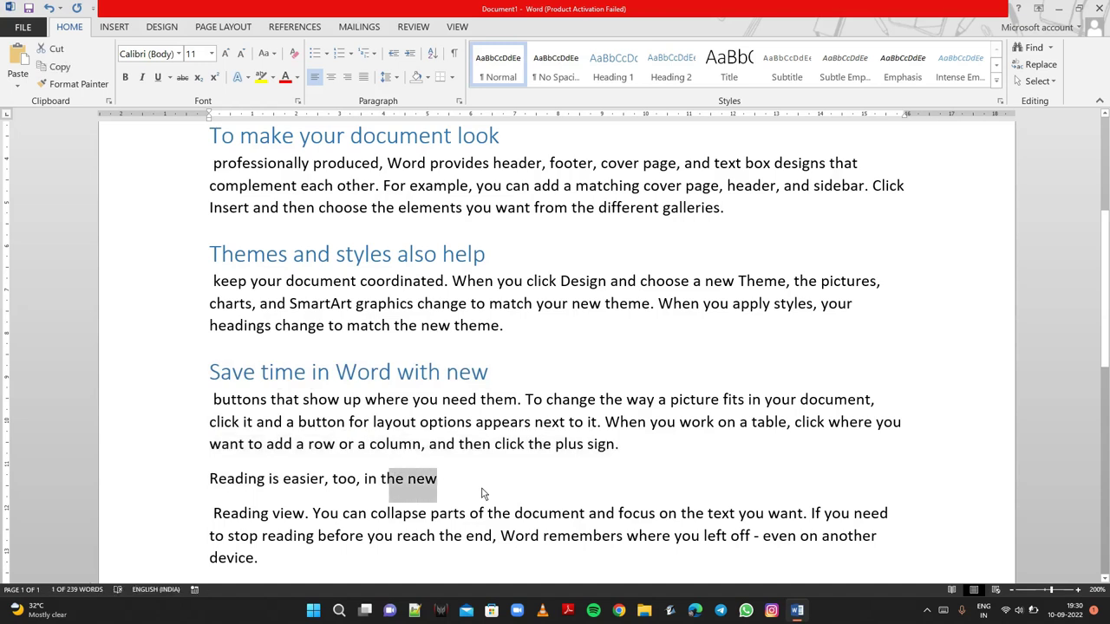
pyautogui.hotkey('shift', 'Left')
pyautogui.hotkey('shift', 'Left')
pyautogui.hotkey('shift', 'Left')
pyautogui.hotkey('shift', 'Left')
pyautogui.hotkey('shift', 'Left')
pyautogui.hotkey('shift', 'Left')
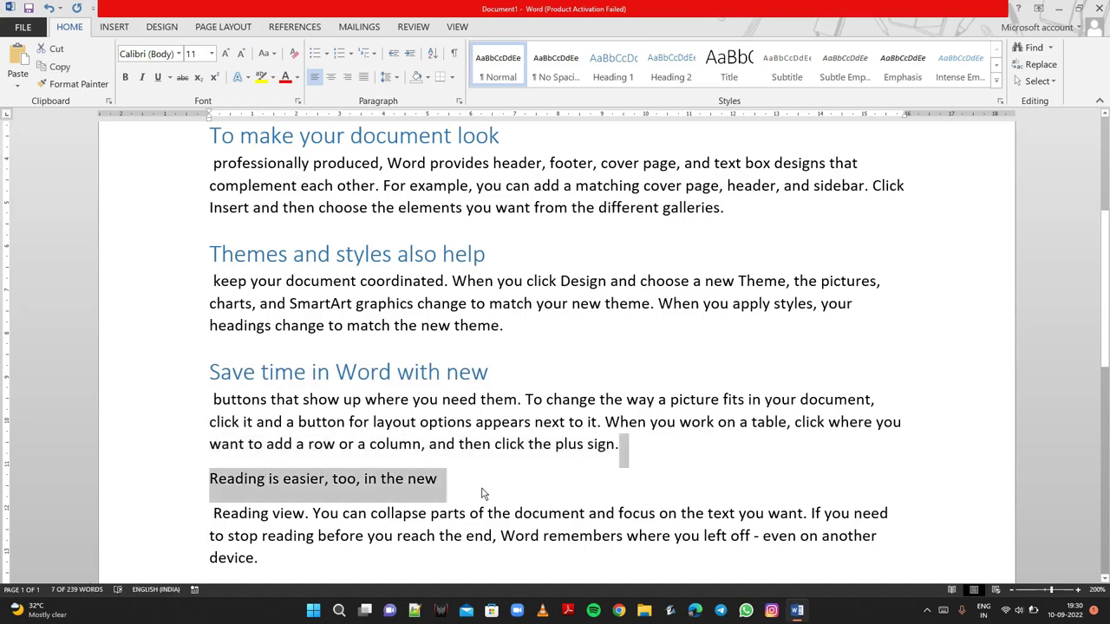
pyautogui.hotkey('shift', 'Right')
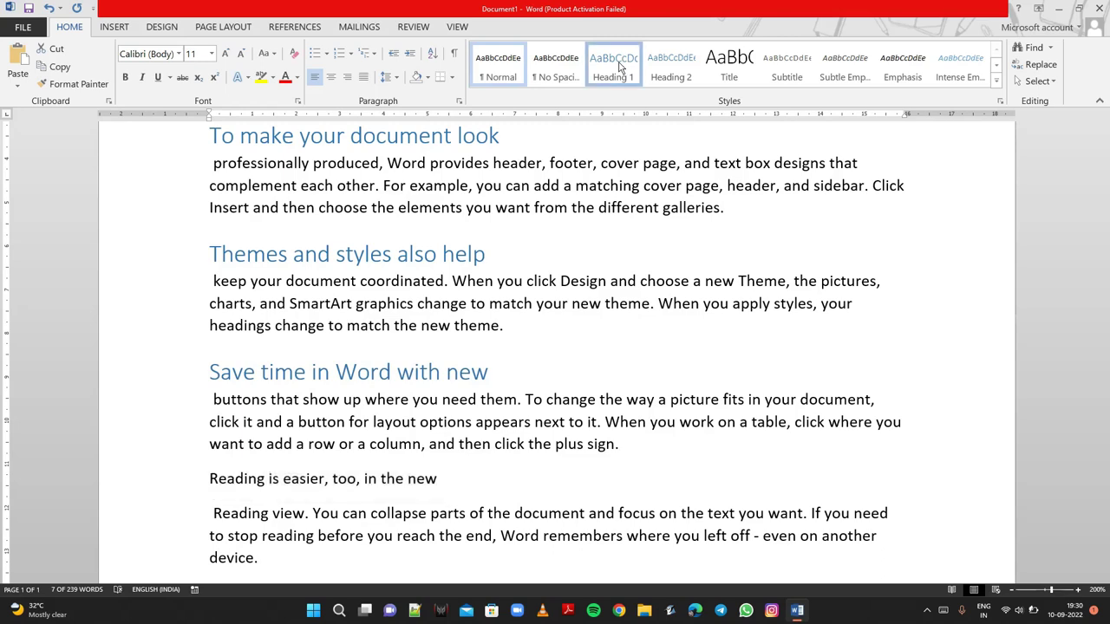
pyautogui.click(619, 68)
pyautogui.scroll(-2, 456, 424)
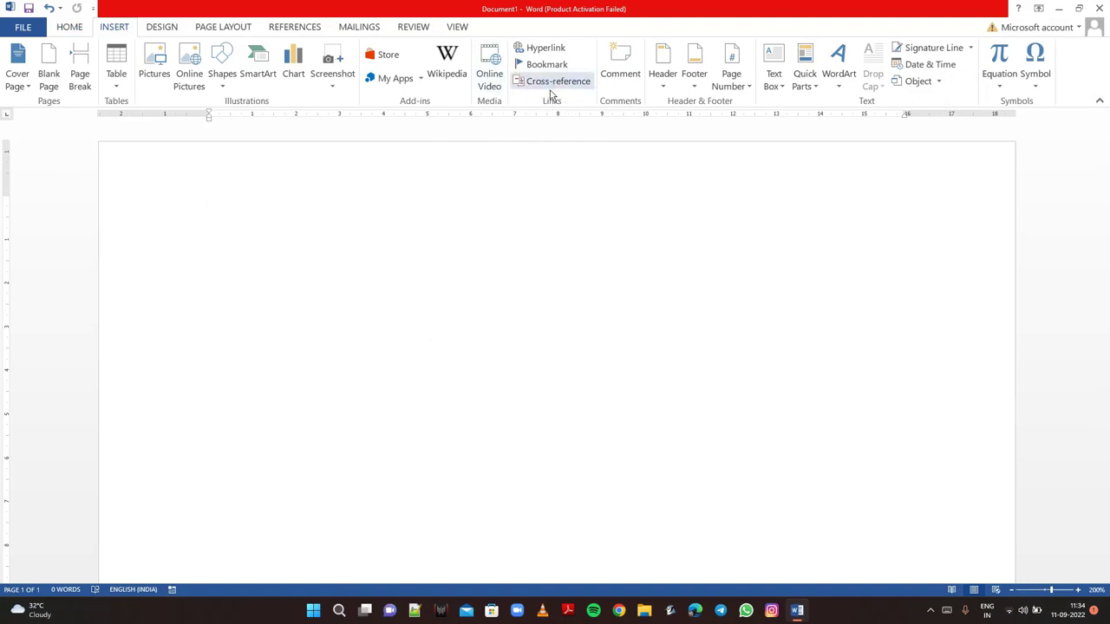
# Step: Generate five sample paragraphs by entering =rand() in the blank document
pyautogui.write('=')
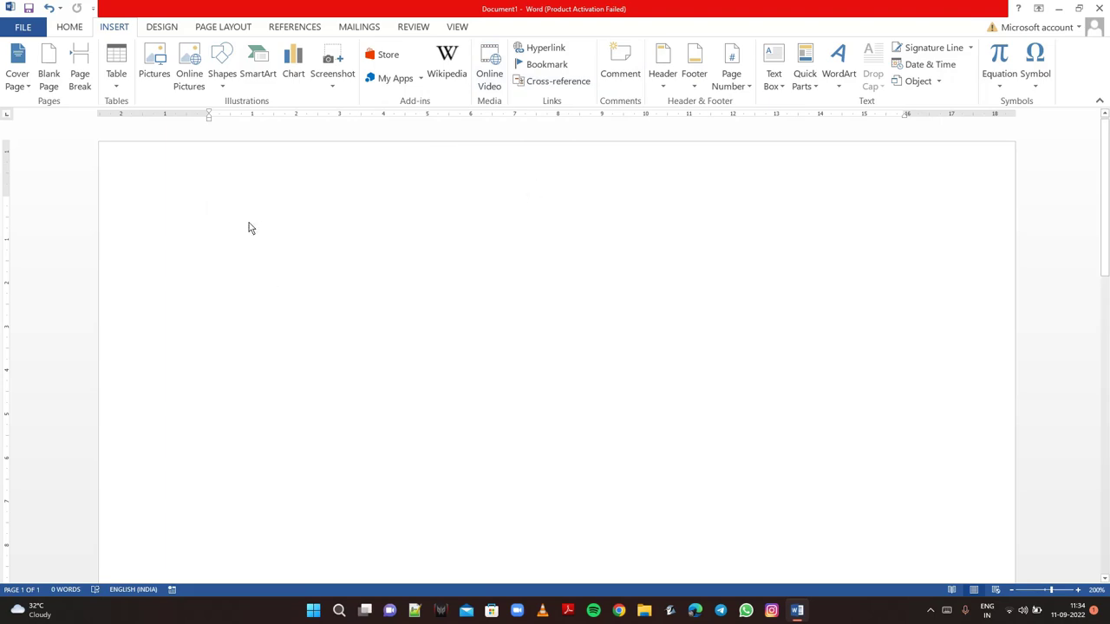
pyautogui.write('rand')
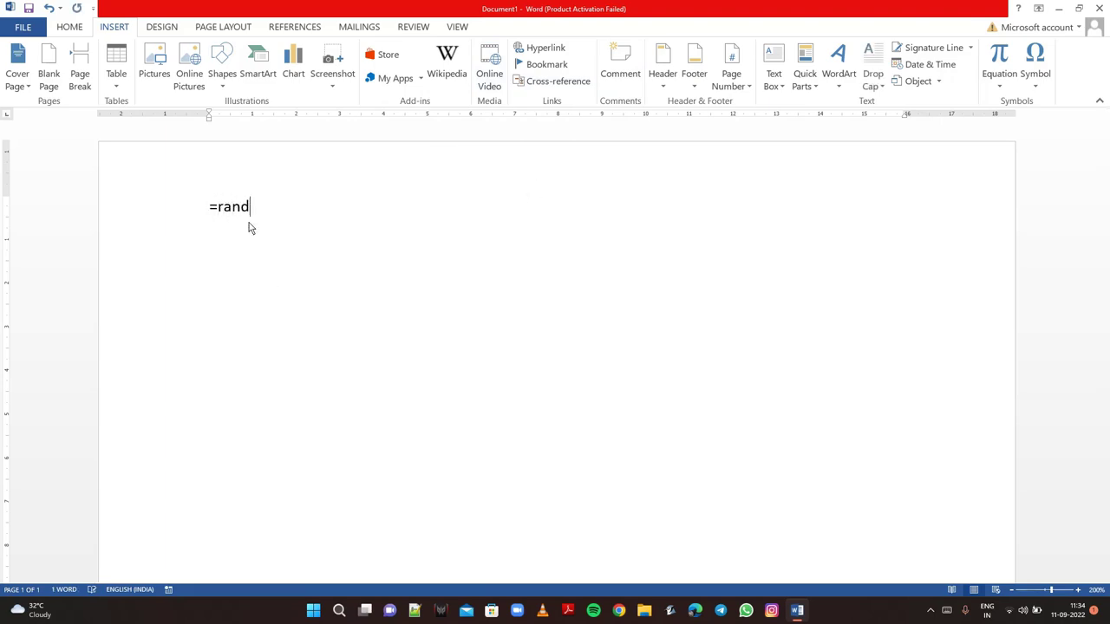
pyautogui.write('()')
pyautogui.press('Return')
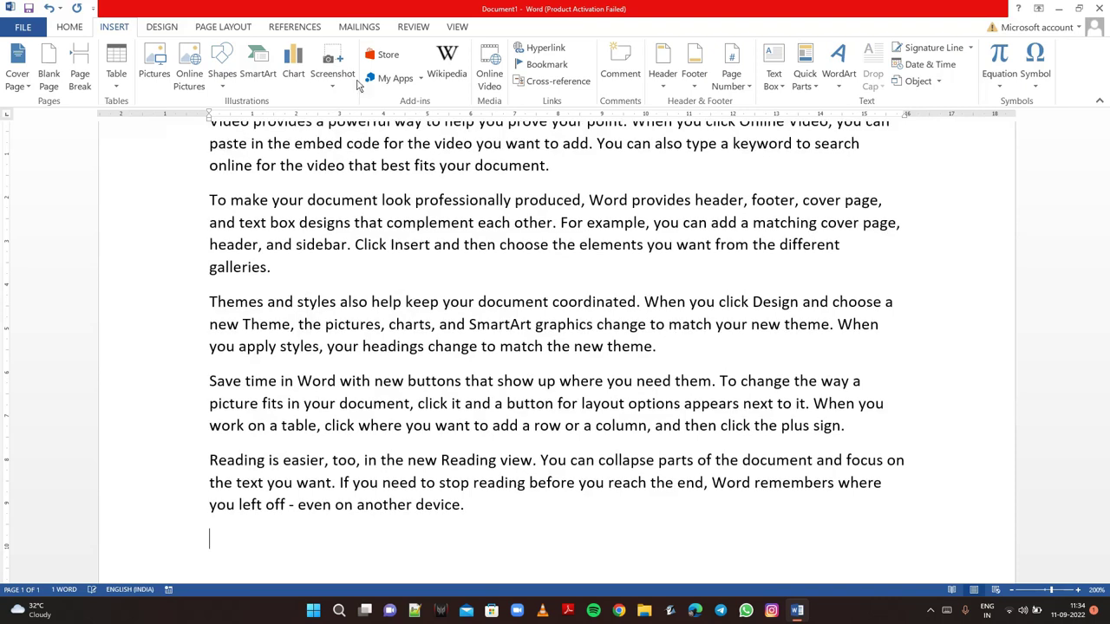
pyautogui.scroll(2, 191, 245)
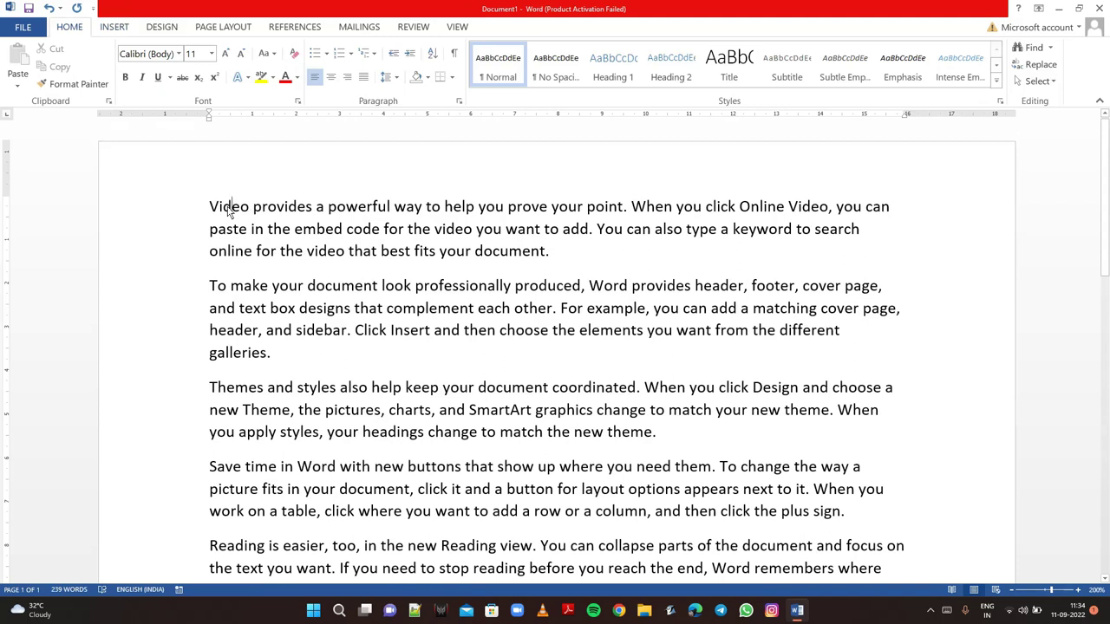
# Step: Add a margin comment reading 'Video edit' on the word Video
pyautogui.click(125, 31)
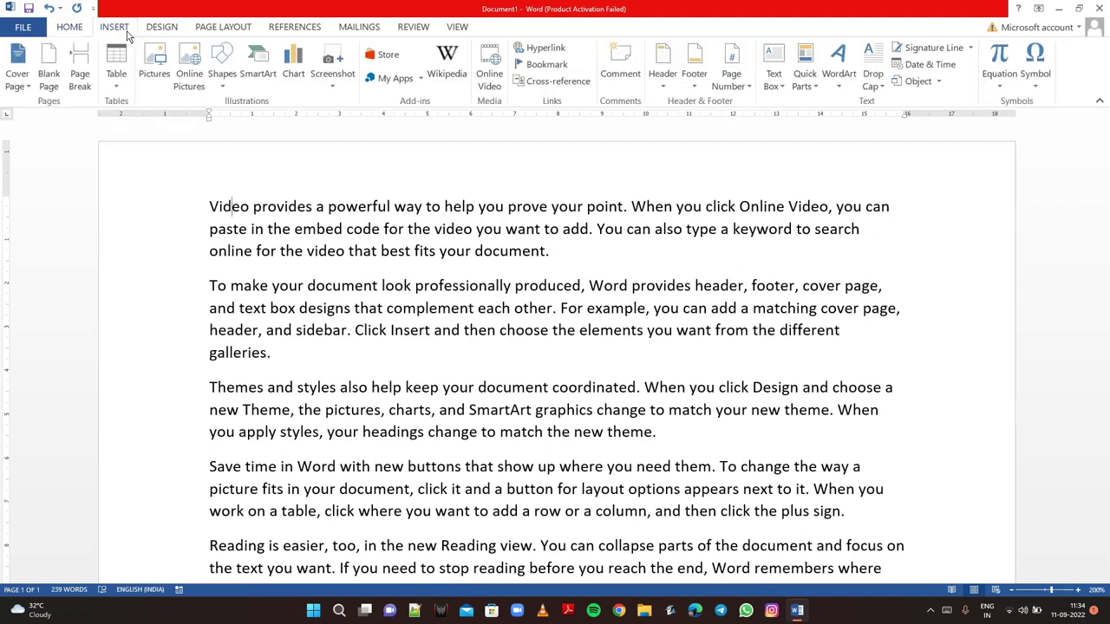
pyautogui.click(617, 78)
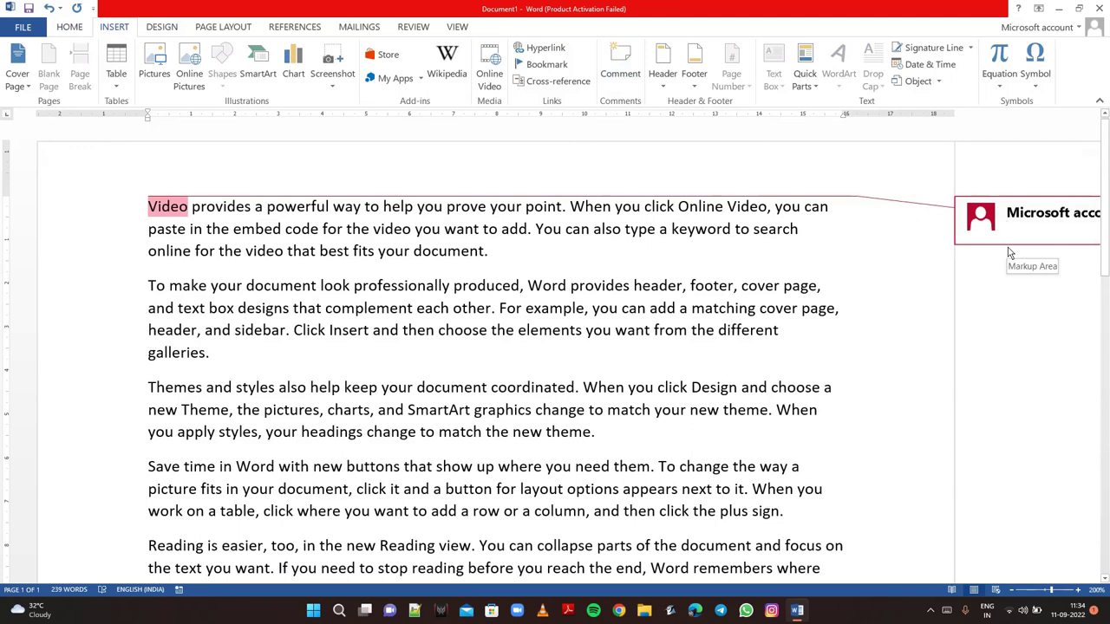
pyautogui.write('vide')
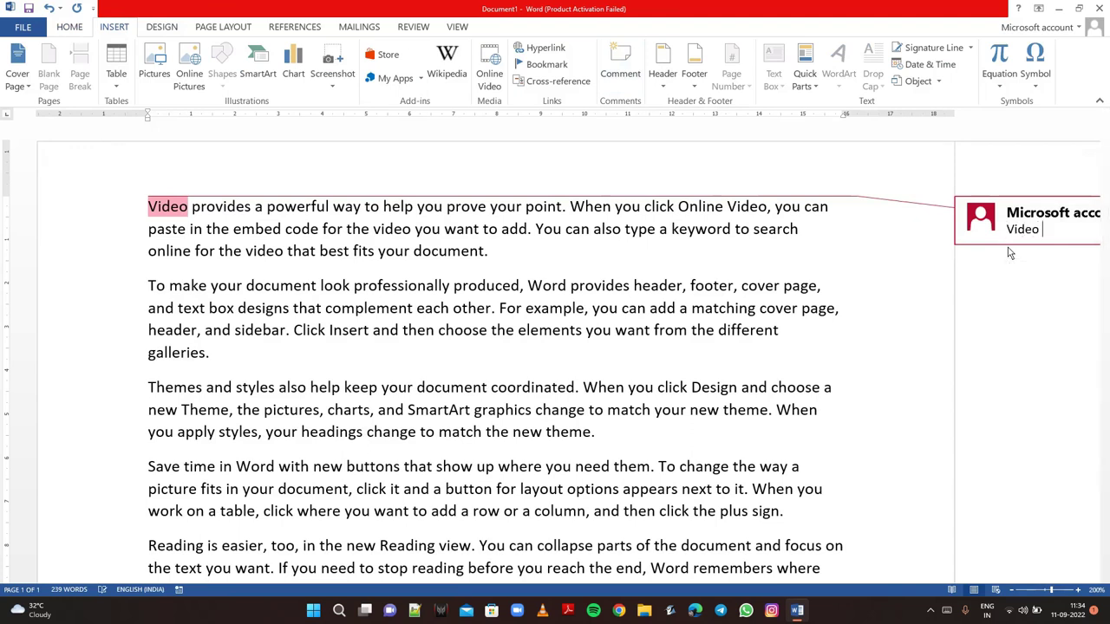
pyautogui.write('e')
pyautogui.write('d')
pyautogui.write('it')
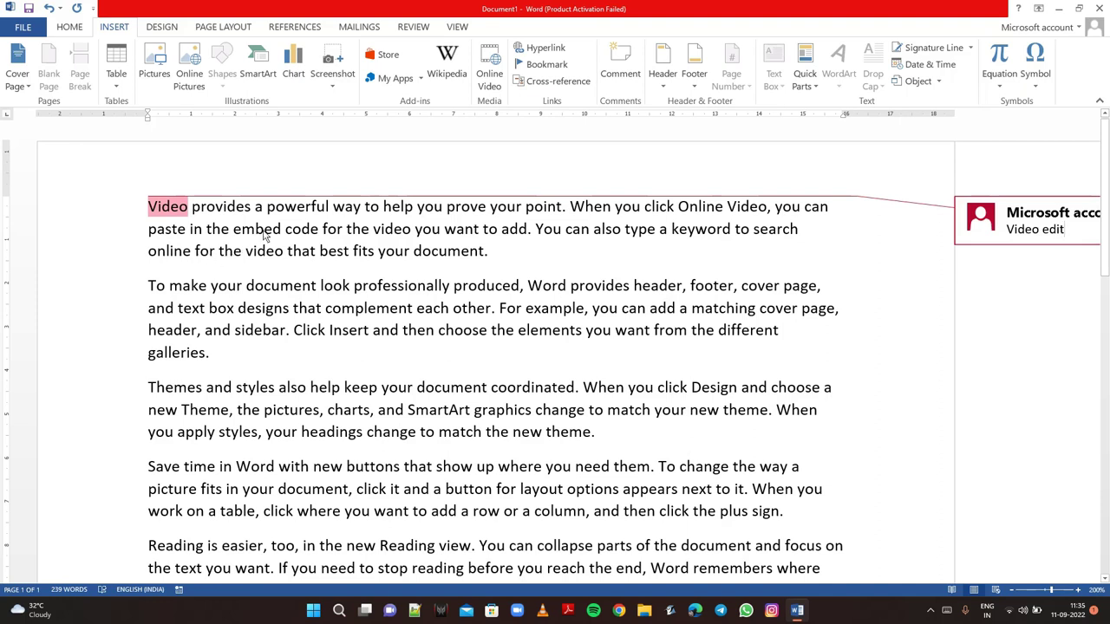
pyautogui.click(301, 232)
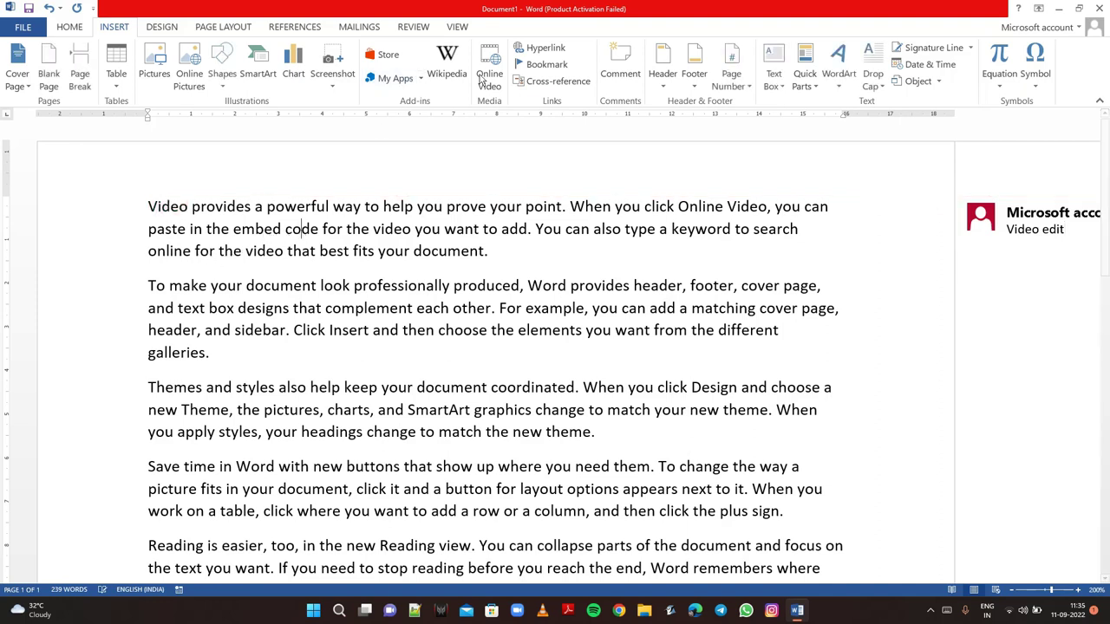
# Step: Add an empty comment on the word code, then delete it
pyautogui.click(619, 53)
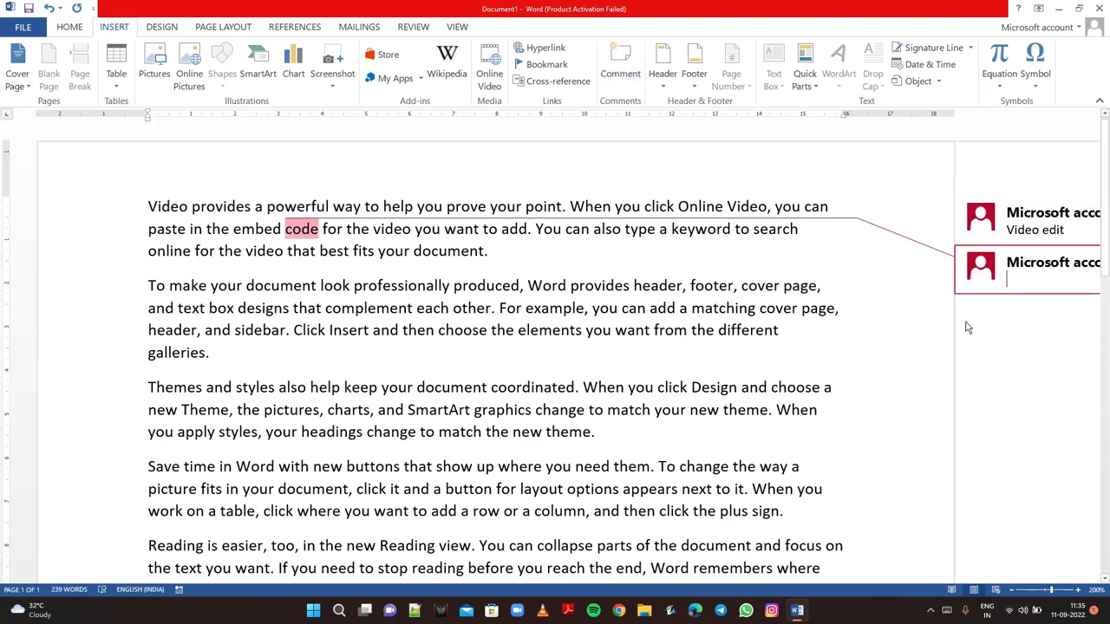
pyautogui.click(497, 272)
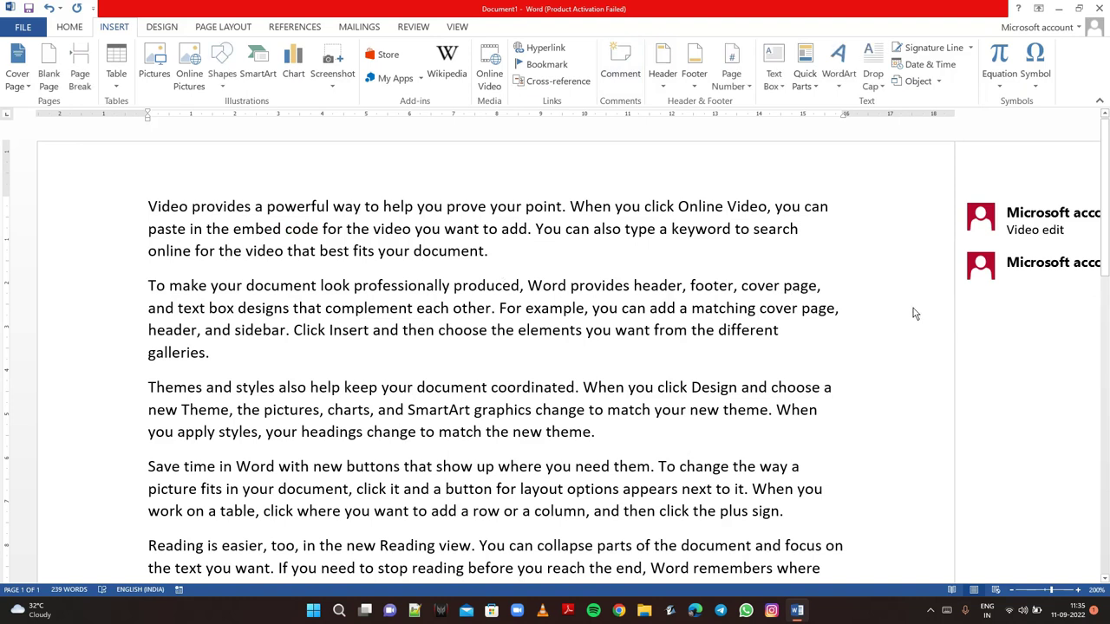
pyautogui.click(984, 280)
pyautogui.moveTo(981, 265)
pyautogui.rightClick(985, 281)
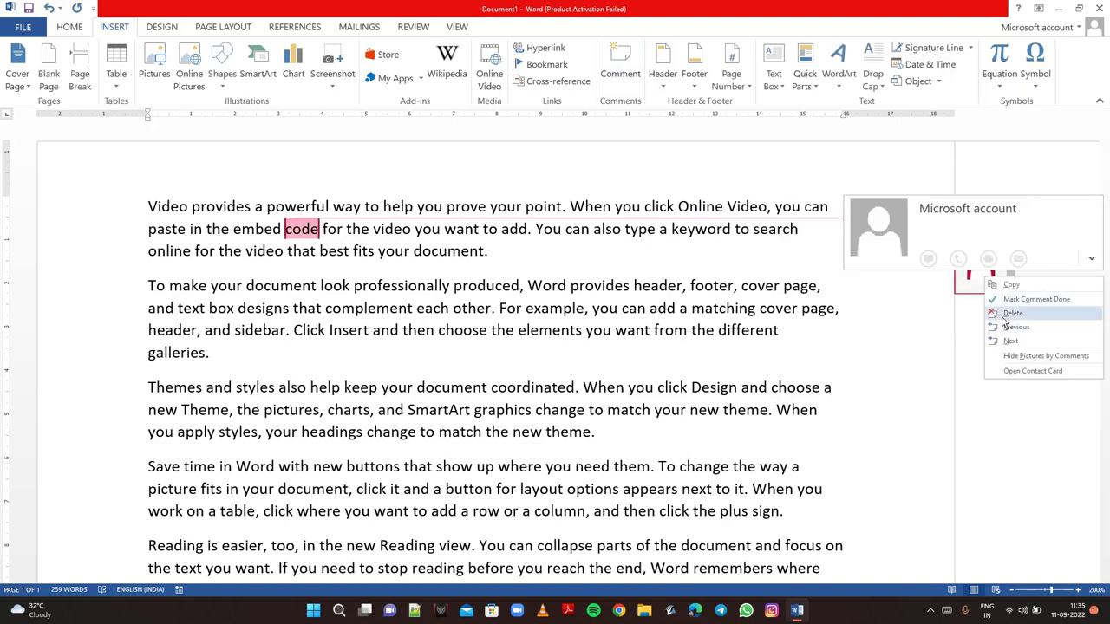
pyautogui.click(1005, 314)
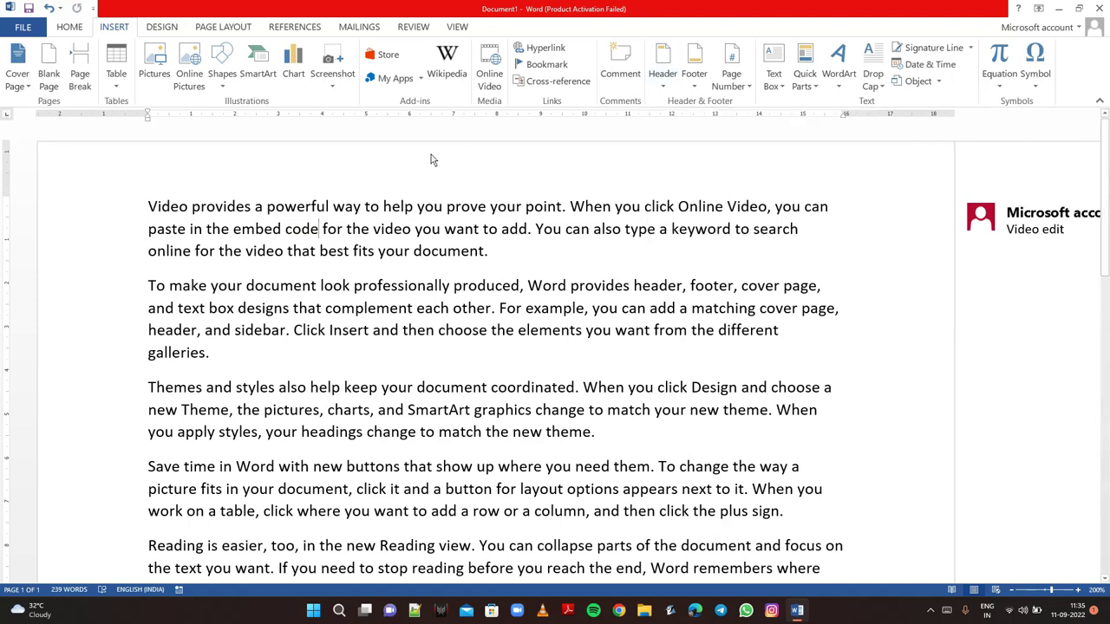
# Step: Add a Banded header with the title COMPUTER, then close header editing
pyautogui.click(663, 76)
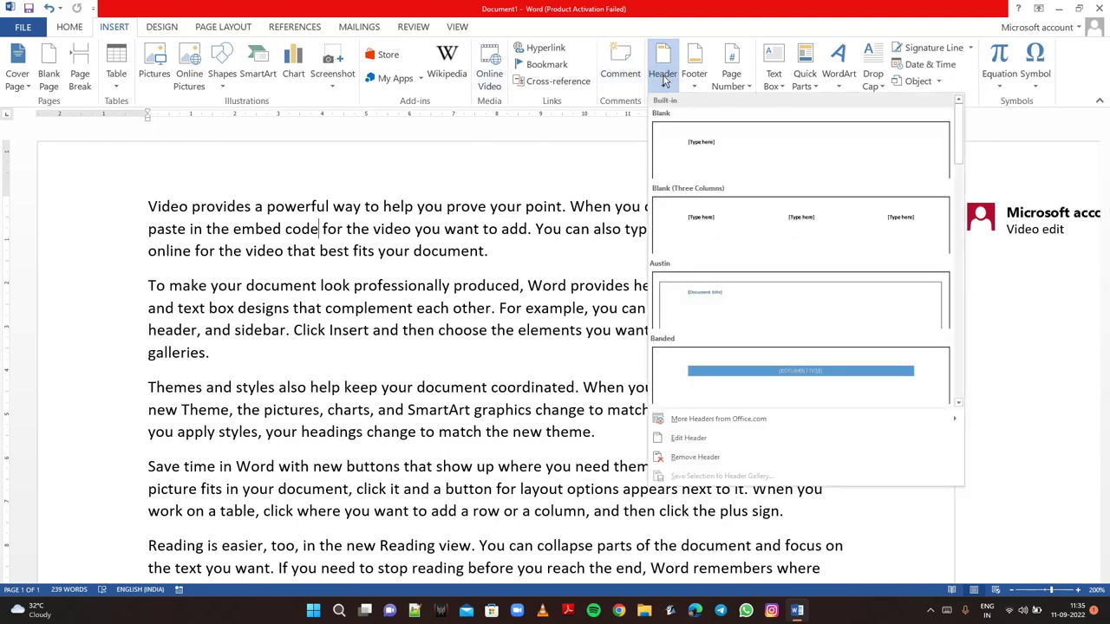
pyautogui.click(764, 347)
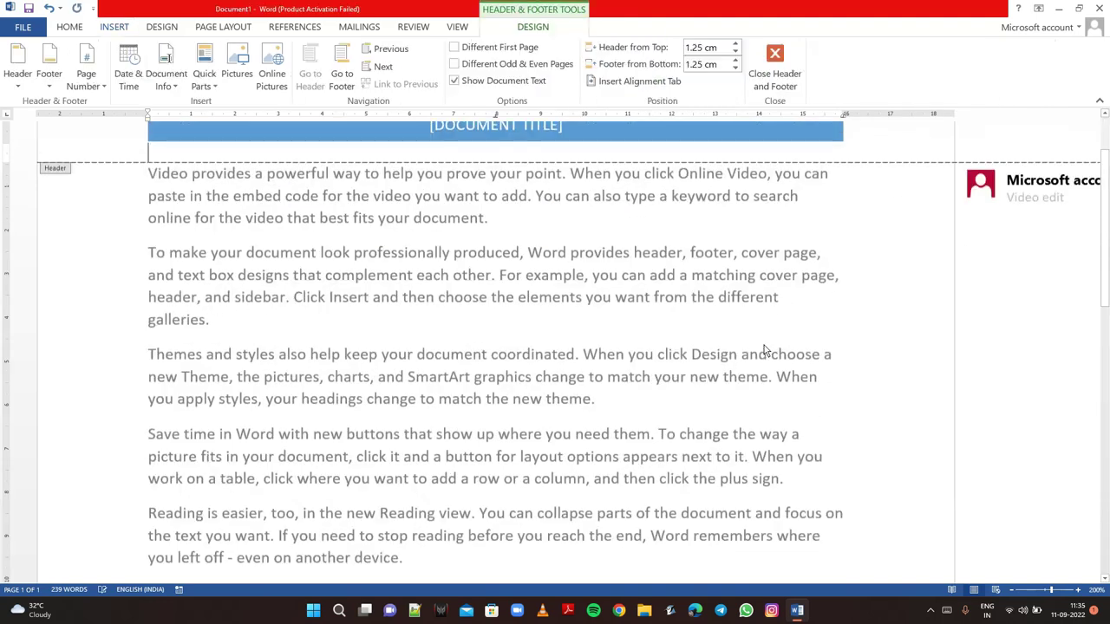
pyautogui.scroll(2, 554, 183)
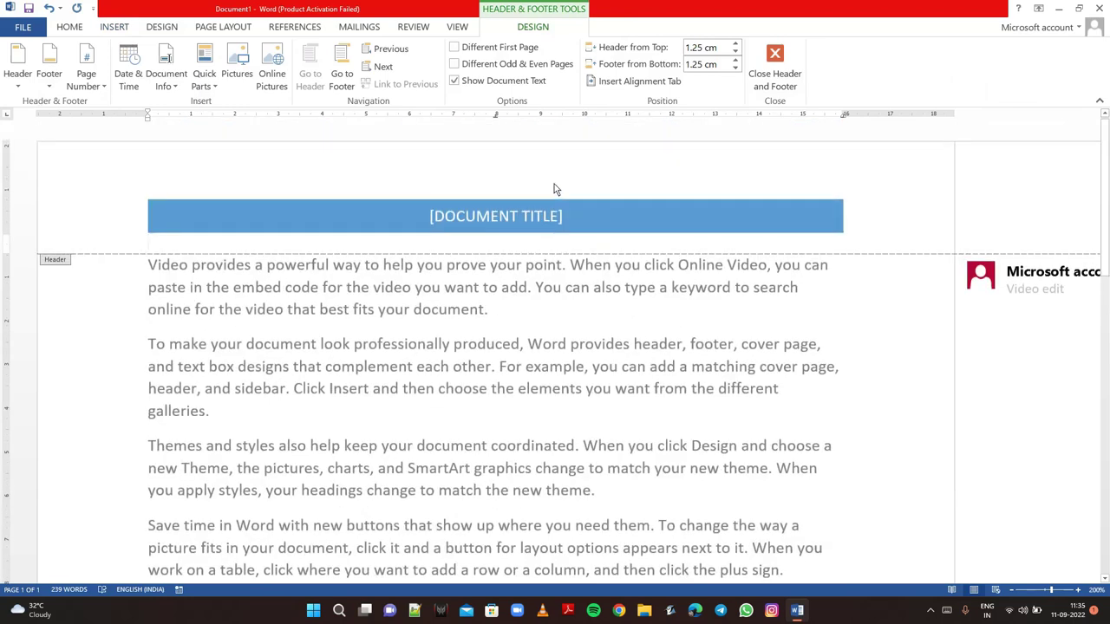
pyautogui.click(554, 222)
pyautogui.press('BackSpace')
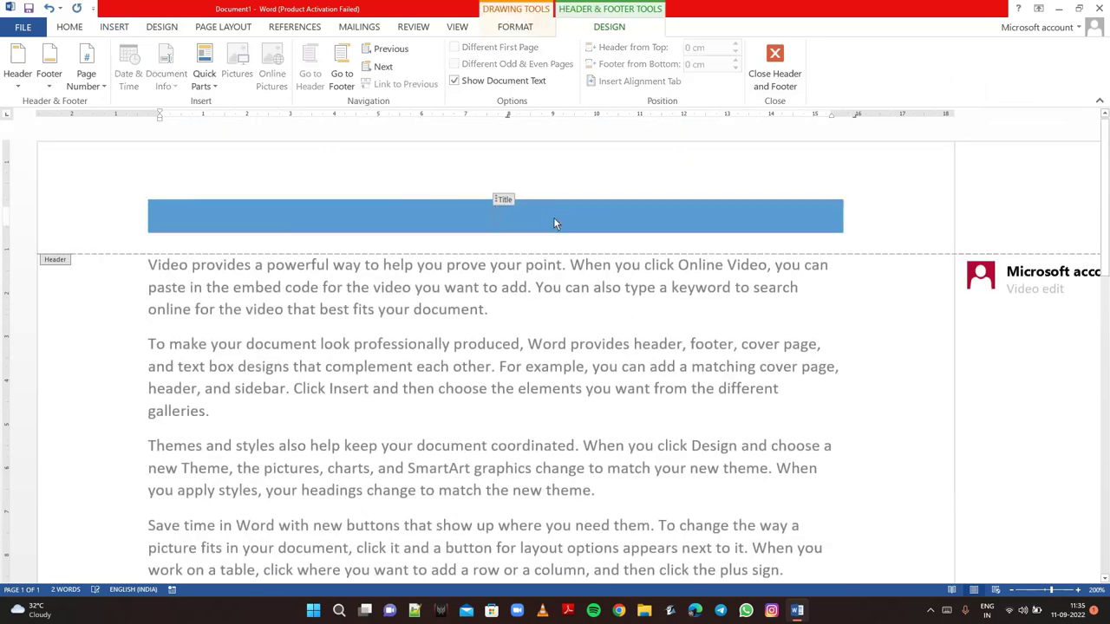
pyautogui.write('COM')
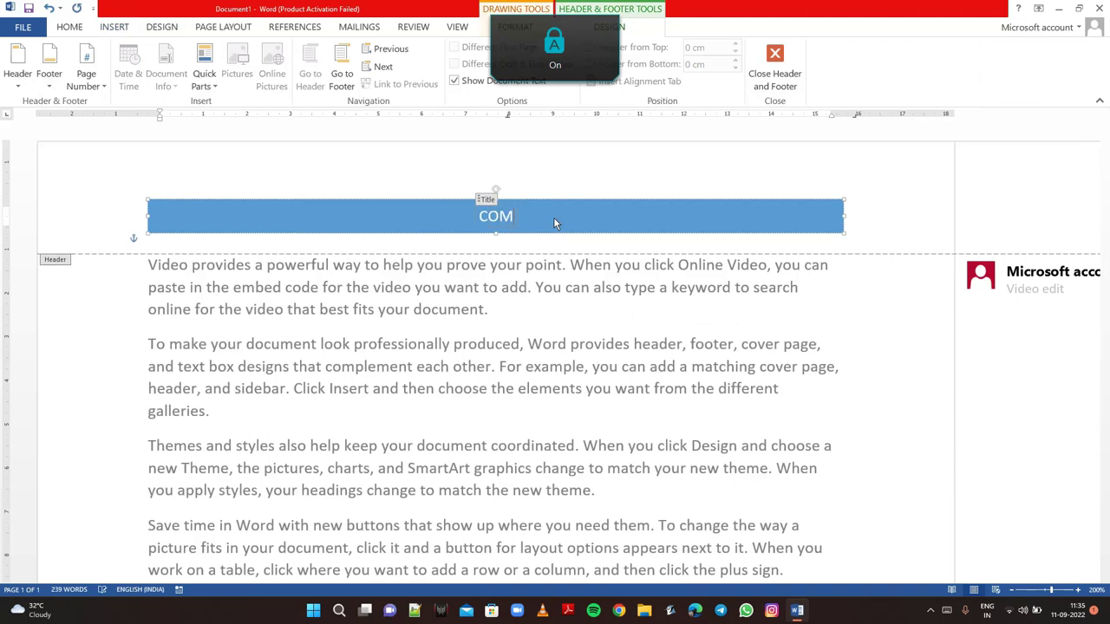
pyautogui.write('PUTER')
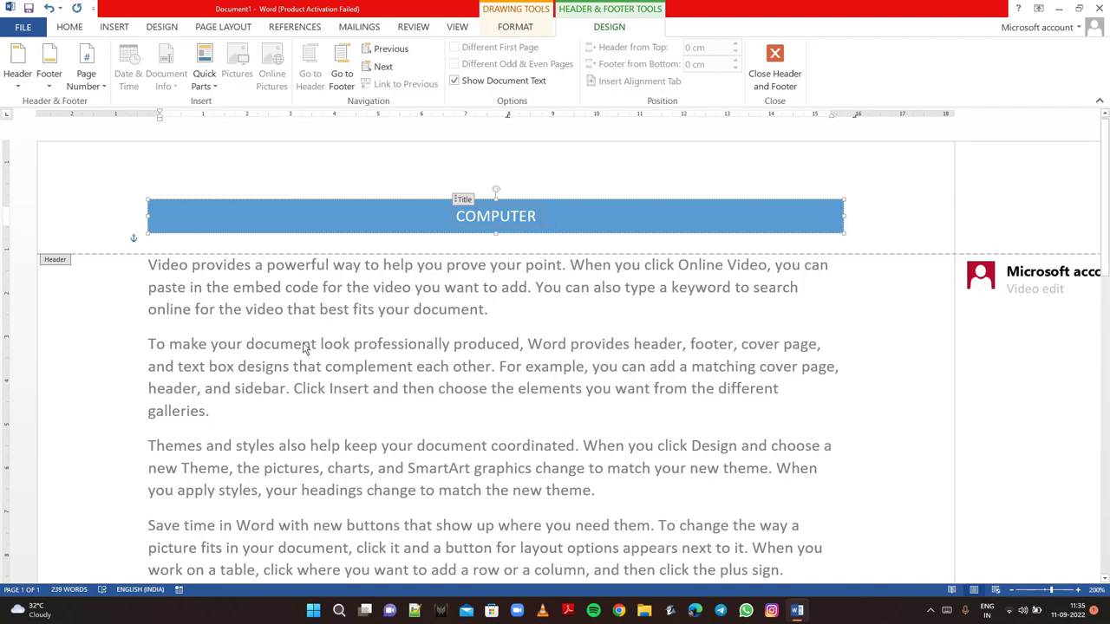
pyautogui.press('Escape')
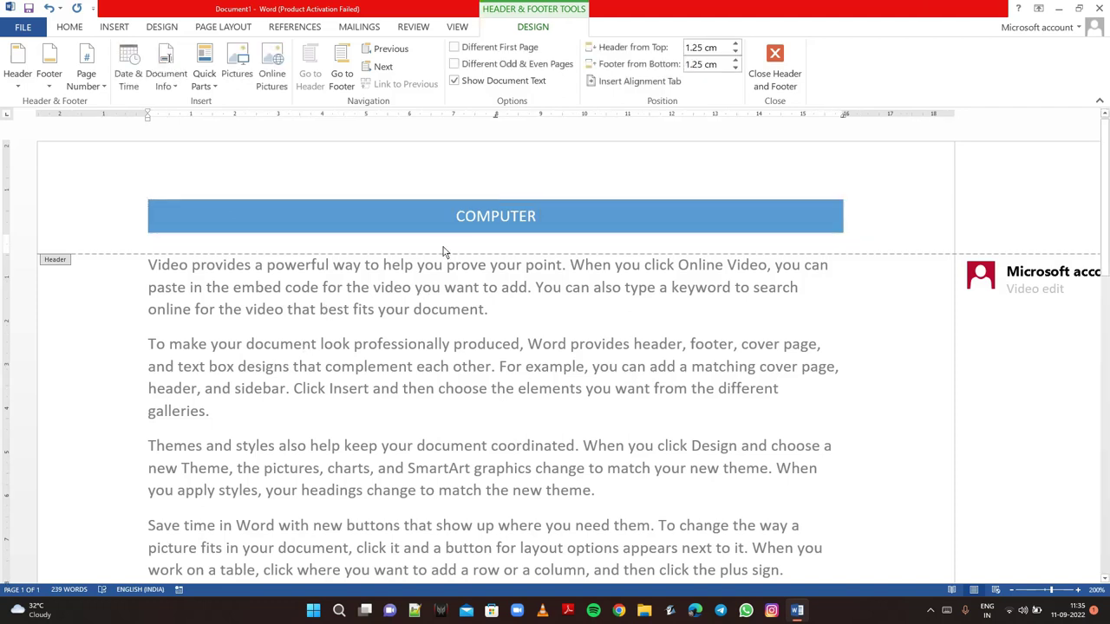
pyautogui.doubleClick(529, 216)
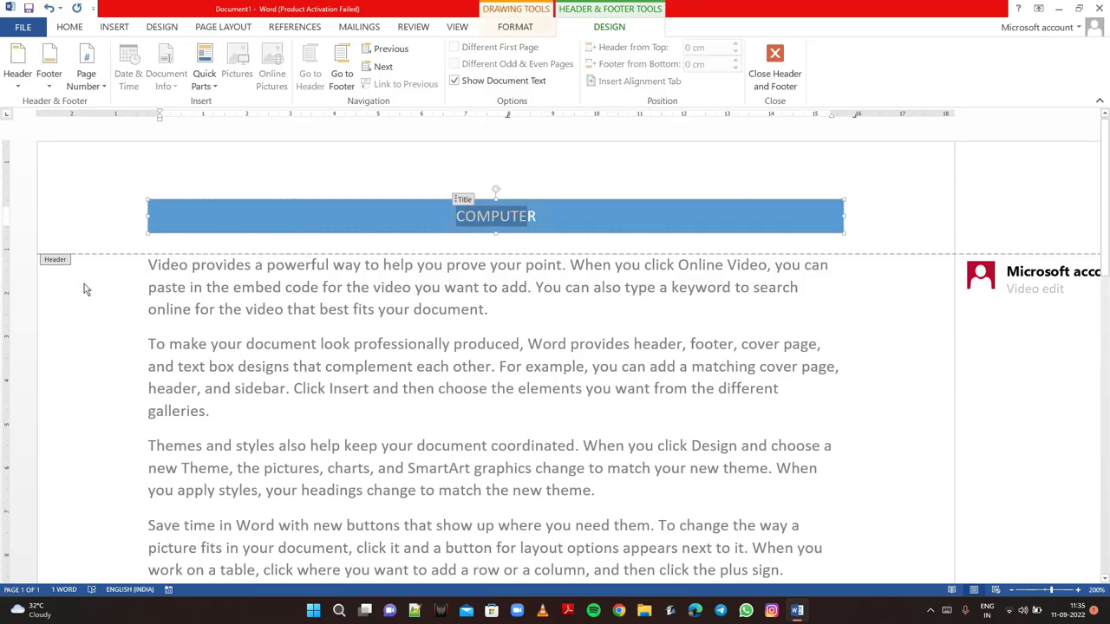
pyautogui.click(774, 79)
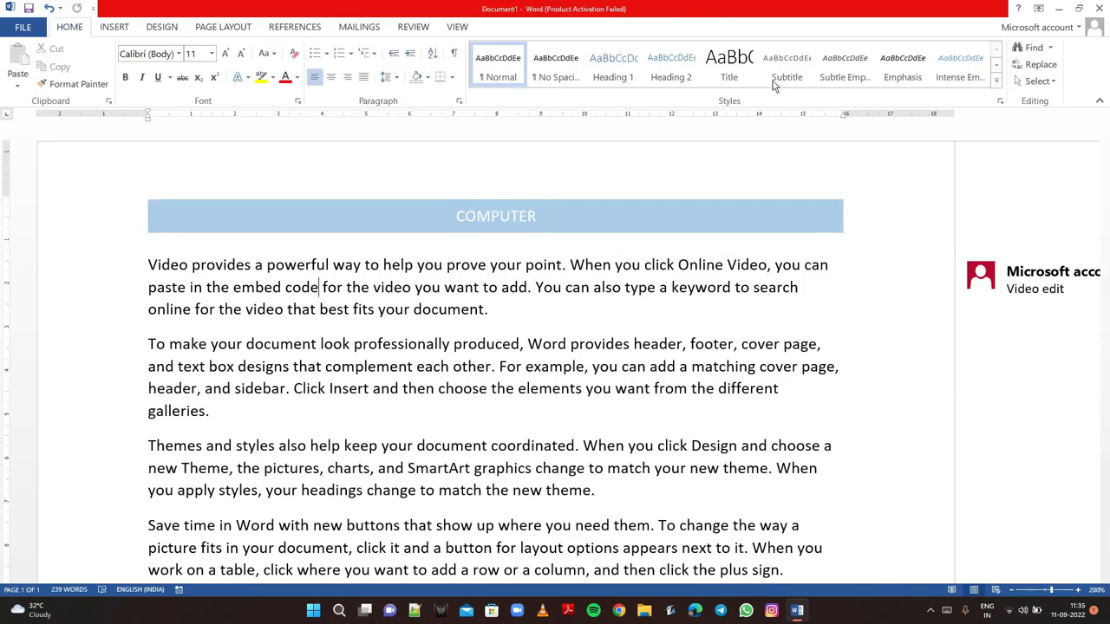
# Step: Insert a Banded footer at the bottom of the page
pyautogui.click(115, 28)
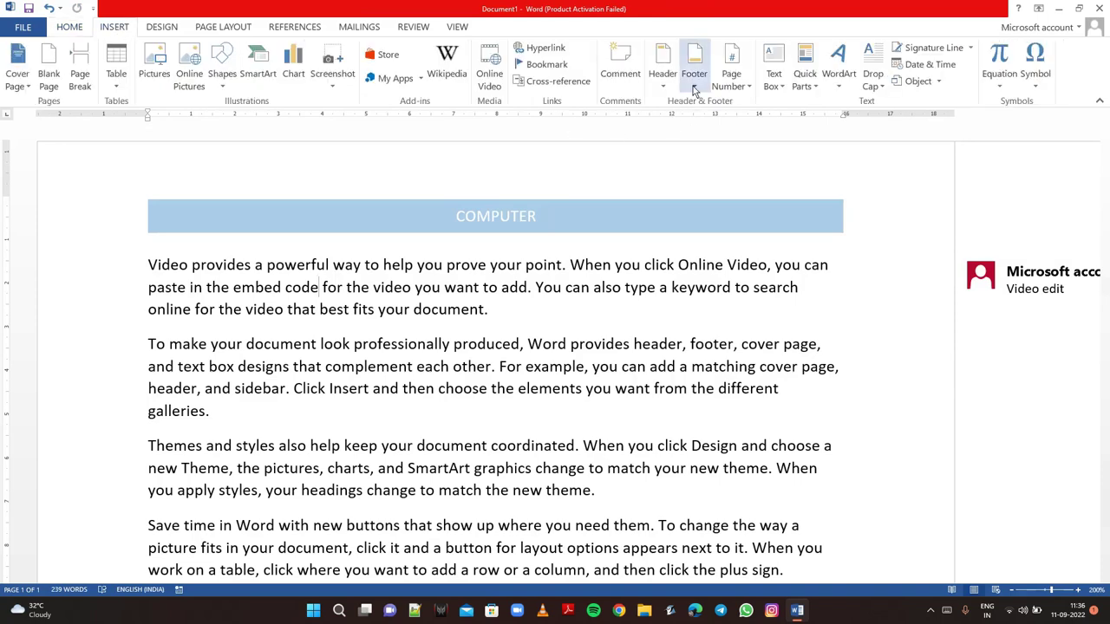
pyautogui.scroll(-10, 424, 441)
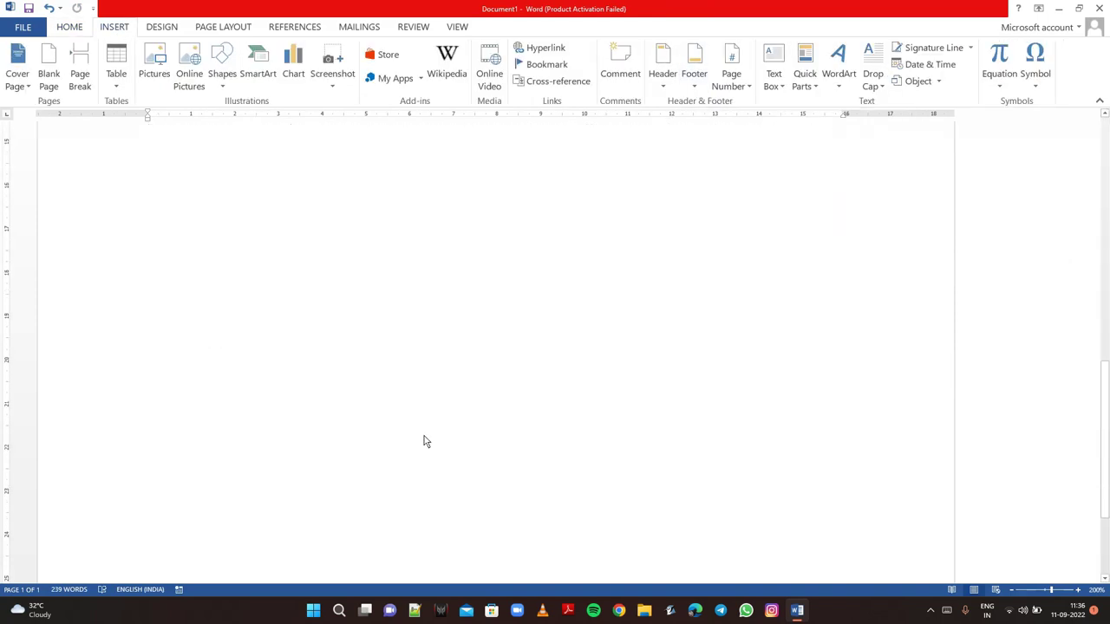
pyautogui.scroll(5, 424, 442)
pyautogui.scroll(-5, 424, 441)
pyautogui.scroll(-3, 424, 441)
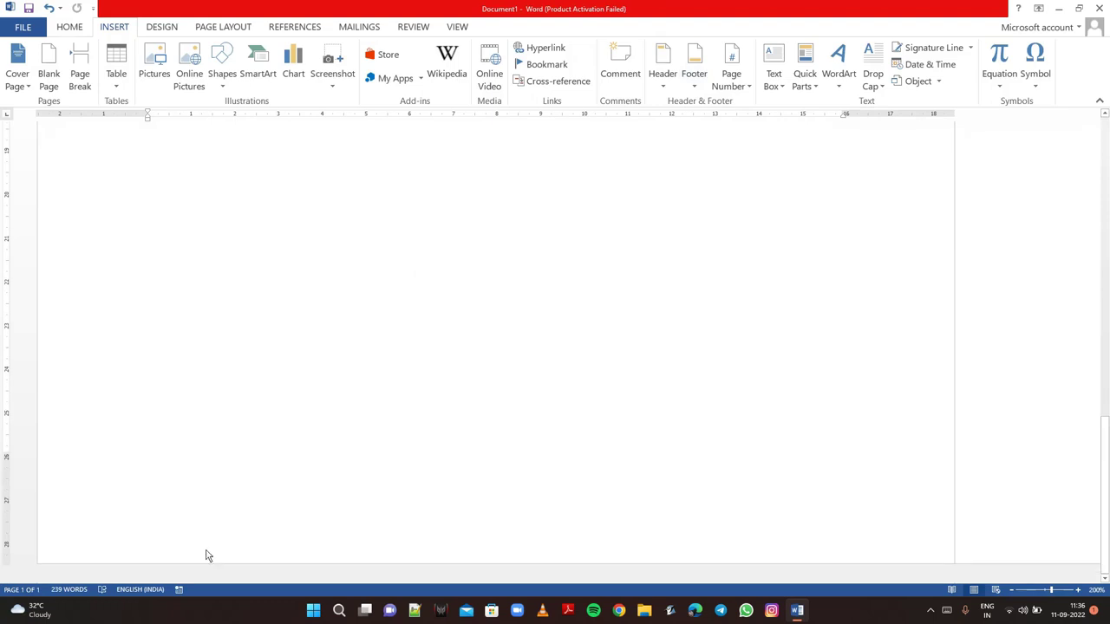
pyautogui.click(695, 87)
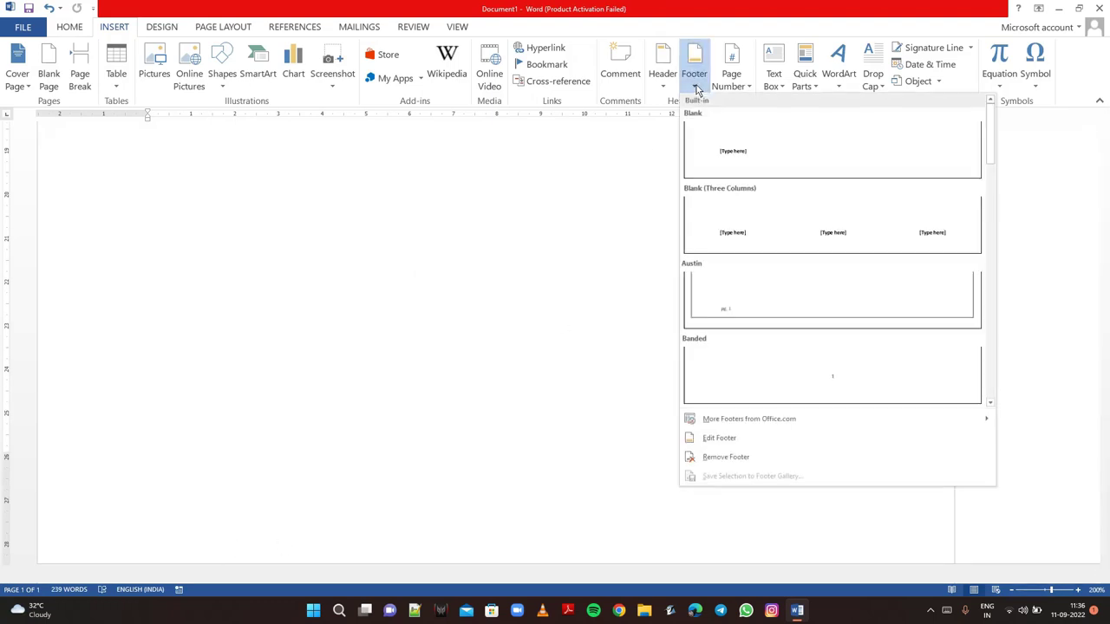
pyautogui.click(839, 366)
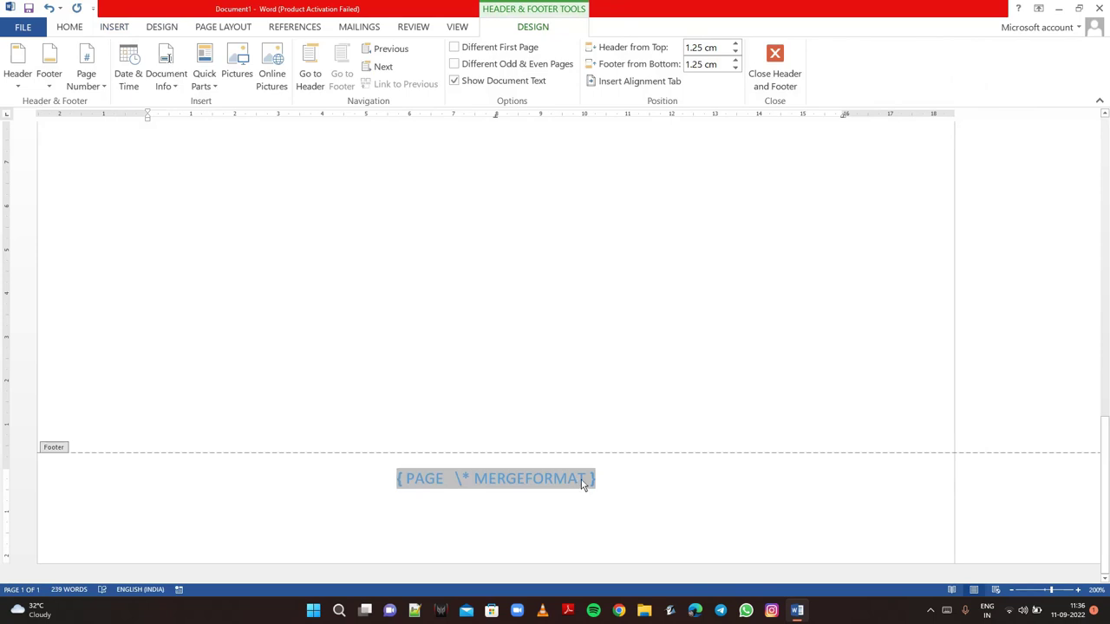
# Step: Edit the footer's PAGE field code to read 1 and close footer editing
pyautogui.hotkey('ctrl', 'l')
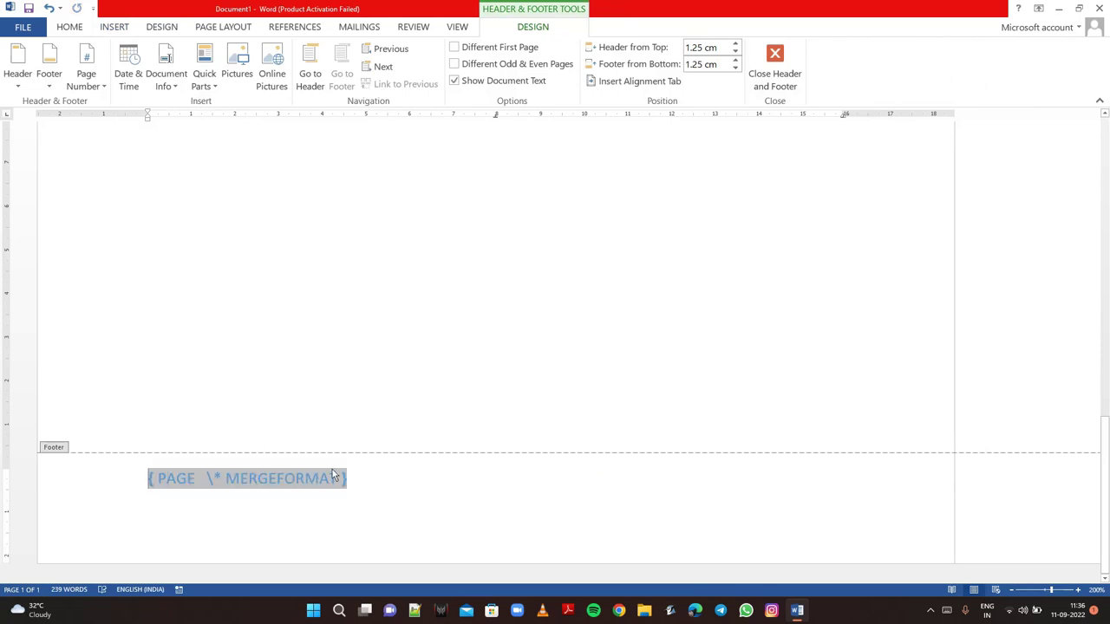
pyautogui.press('BackSpace')
pyautogui.press('BackSpace')
pyautogui.press('BackSpace')
pyautogui.press('BackSpace')
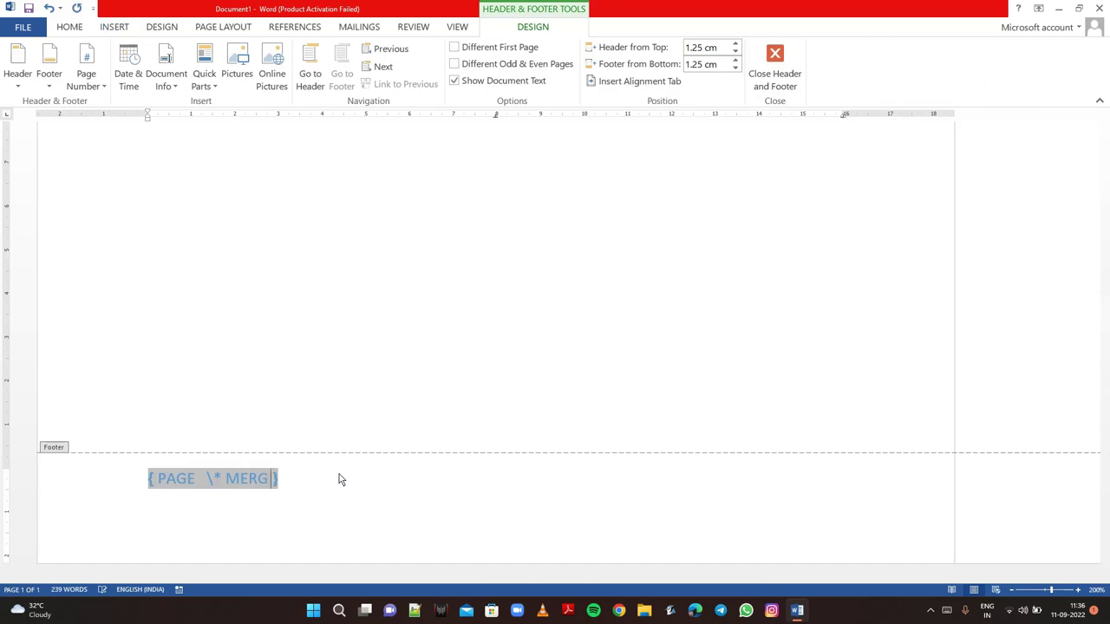
pyautogui.press('BackSpace')
pyautogui.press('BackSpace')
pyautogui.press('BackSpace')
pyautogui.hotkey('ctrl', 'z')
pyautogui.hotkey('ctrl', 'z')
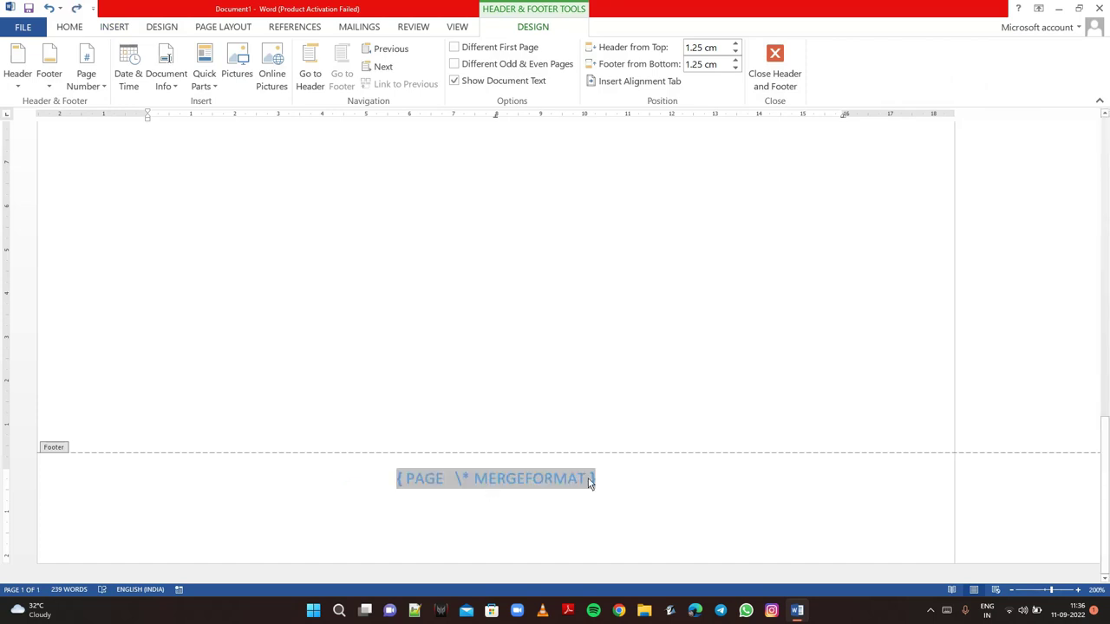
pyautogui.press('BackSpace')
pyautogui.press('BackSpace')
pyautogui.press('BackSpace')
pyautogui.press('BackSpace')
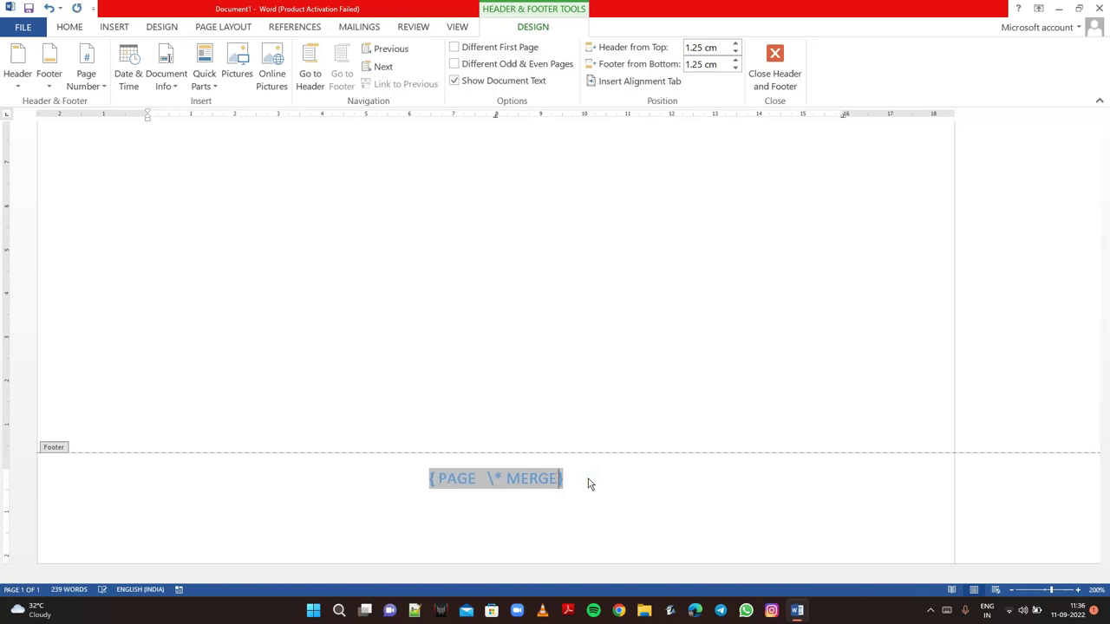
pyautogui.press('BackSpace')
pyautogui.press('BackSpace')
pyautogui.press('BackSpace')
pyautogui.press('BackSpace')
pyautogui.press('BackSpace')
pyautogui.press('BackSpace')
pyautogui.write('1')
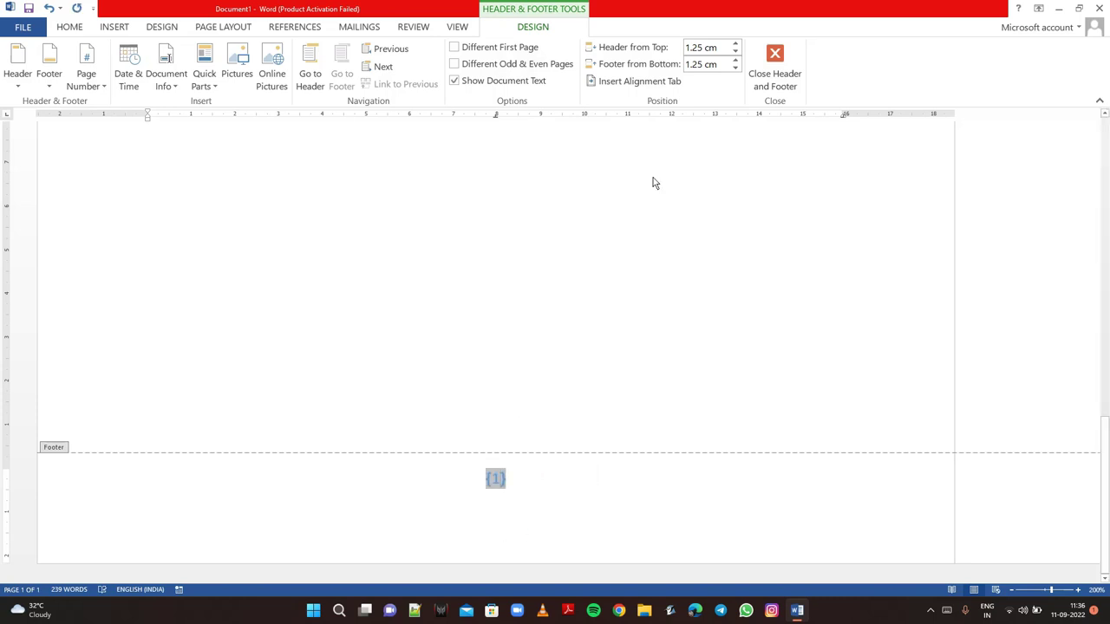
pyautogui.click(775, 78)
pyautogui.scroll(1, 473, 274)
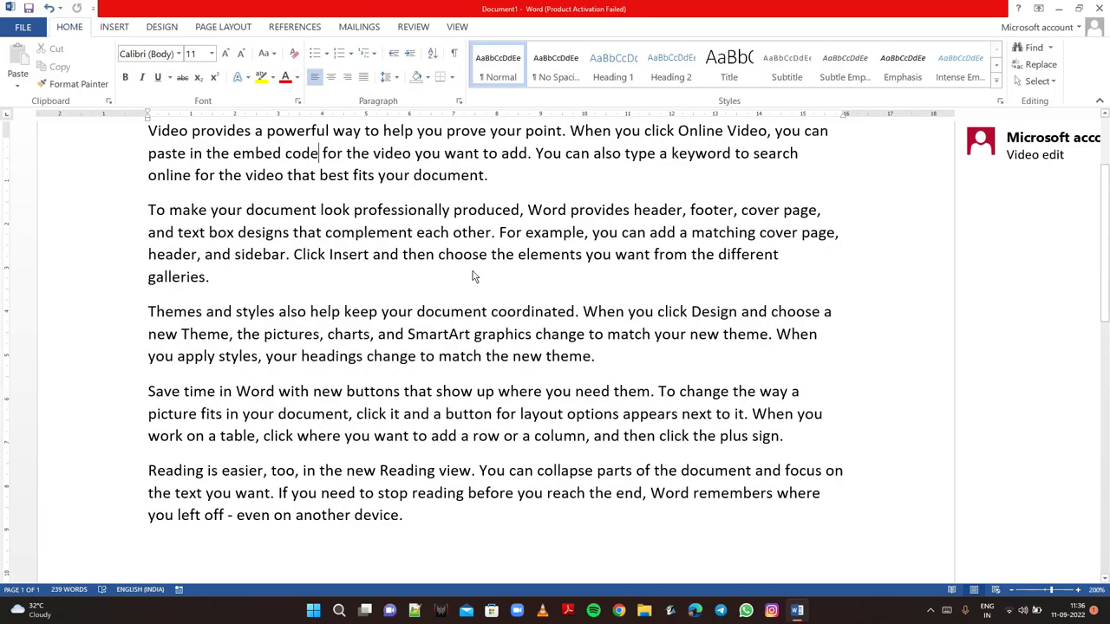
pyautogui.scroll(2, 472, 274)
pyautogui.scroll(-5, 473, 274)
pyautogui.scroll(-3, 472, 277)
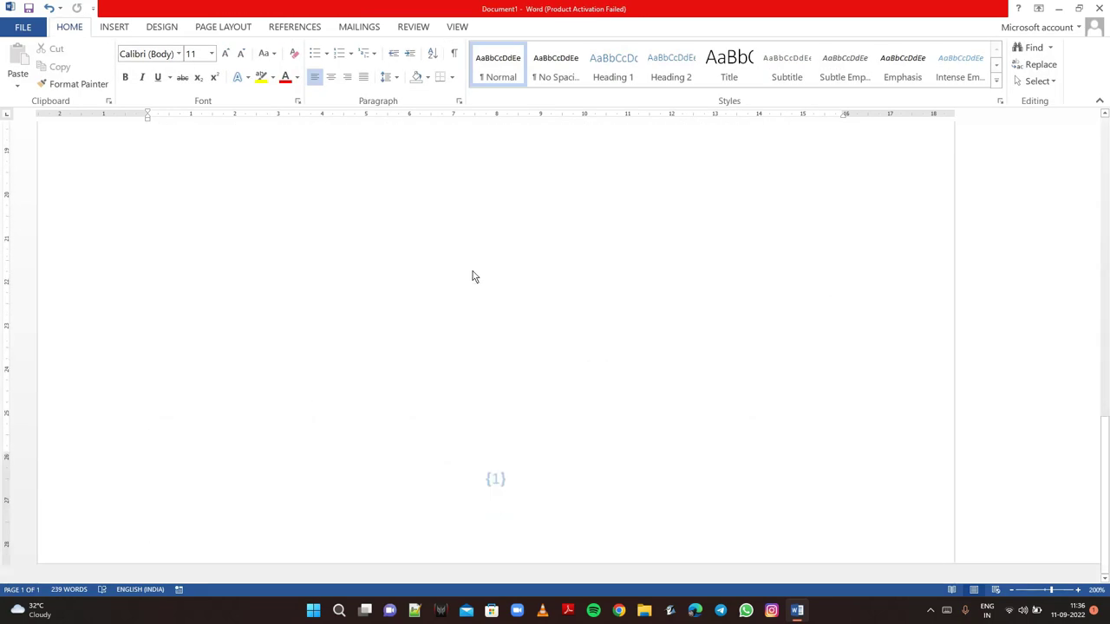
pyautogui.scroll(5, 475, 246)
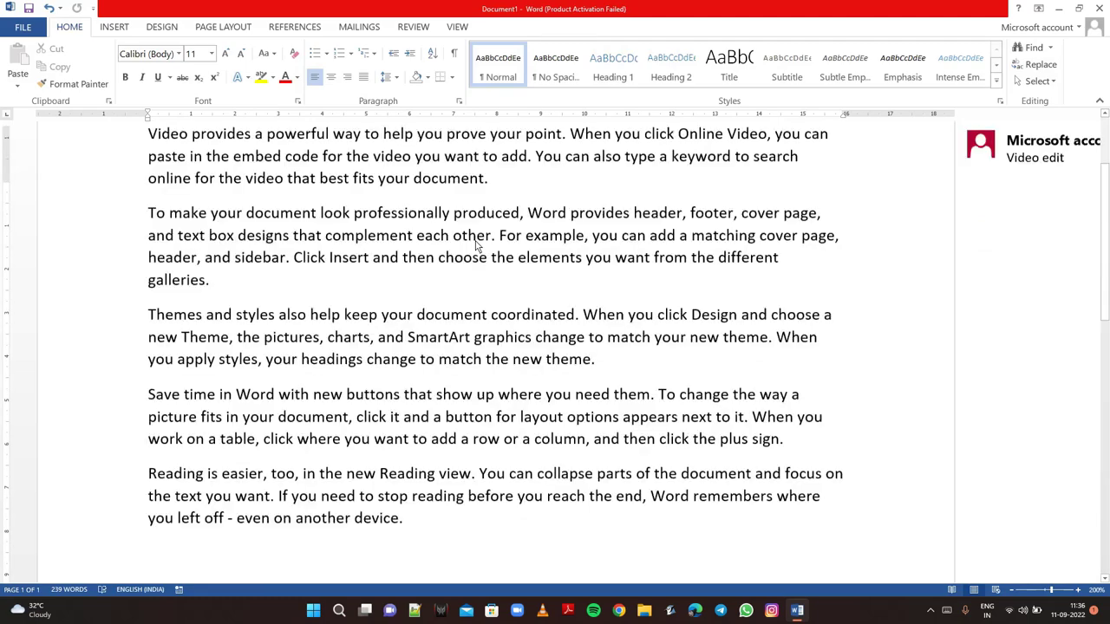
pyautogui.scroll(2, 475, 246)
pyautogui.scroll(-3, 475, 247)
pyautogui.scroll(-3, 475, 246)
pyautogui.scroll(6, 476, 245)
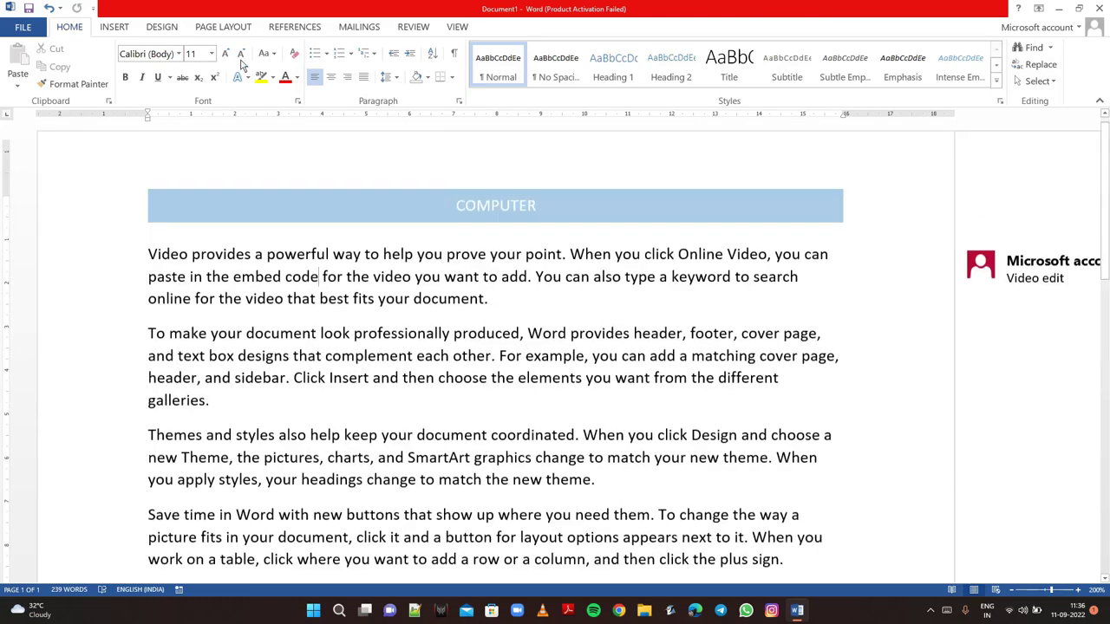
# Step: Add a page number box in the right page margin
pyautogui.click(116, 27)
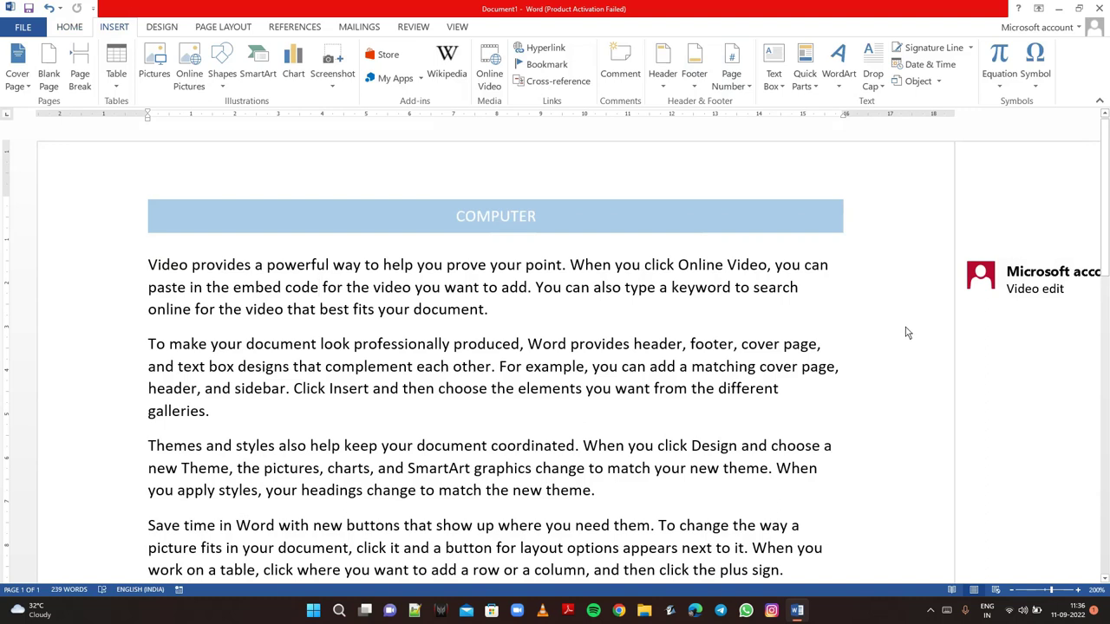
pyautogui.click(738, 60)
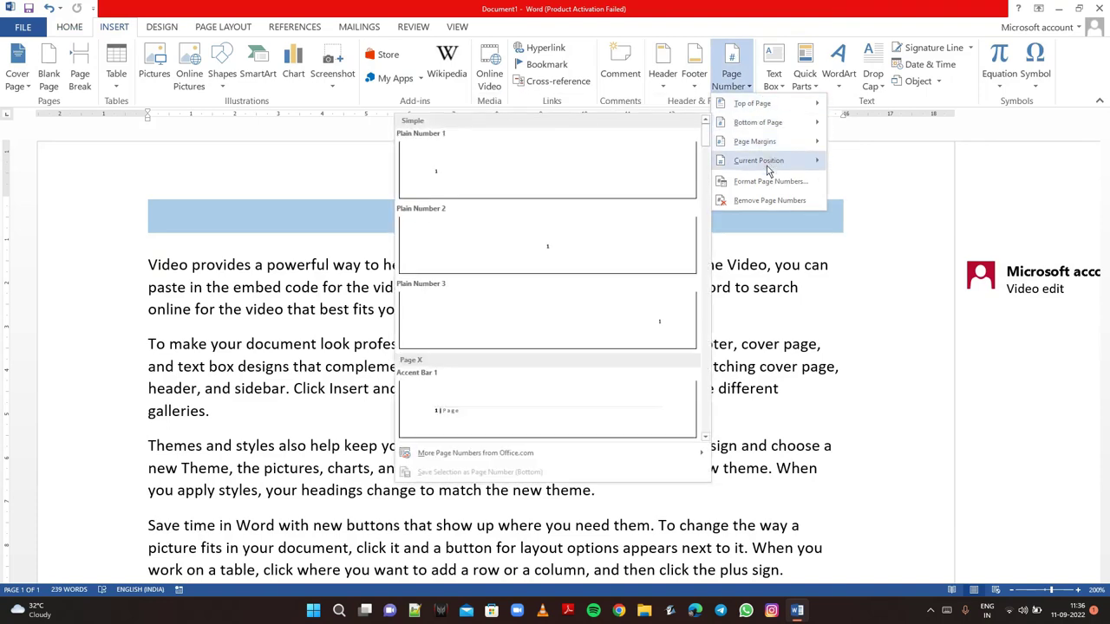
pyautogui.moveTo(755, 141)
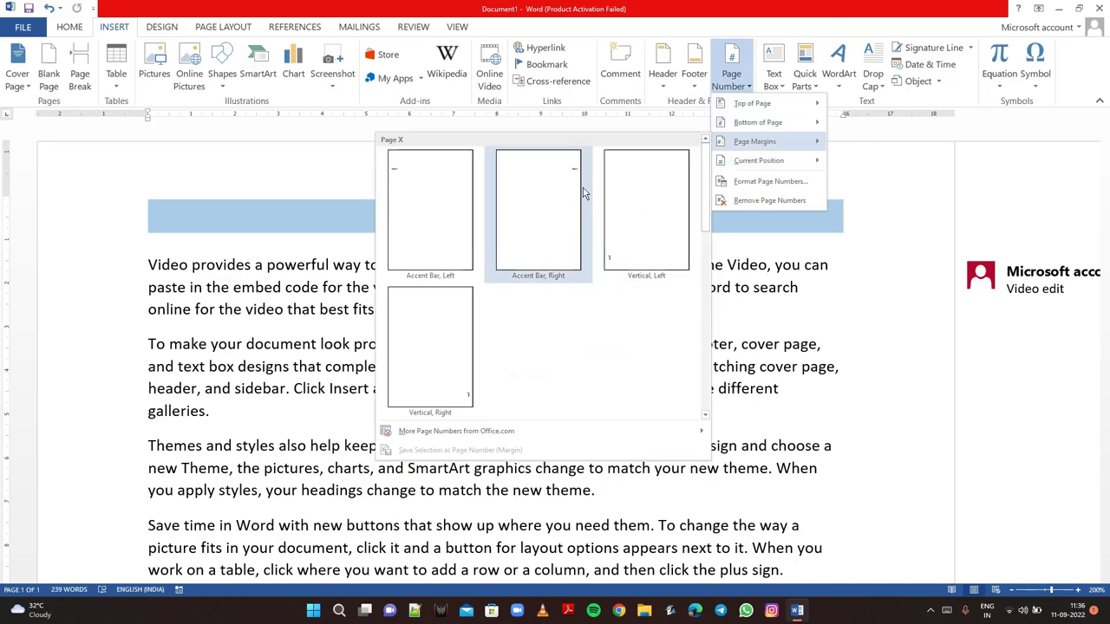
pyautogui.click(563, 187)
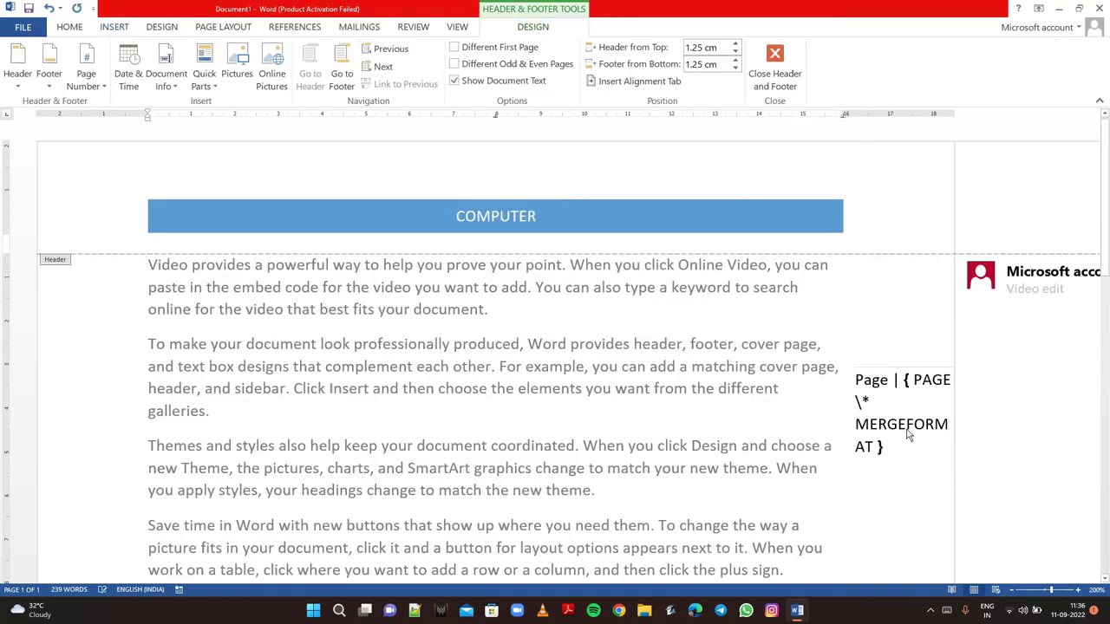
# Step: Replace the margin box's page field code with 1 and close header/footer editing
pyautogui.click(877, 448)
pyautogui.press('BackSpace')
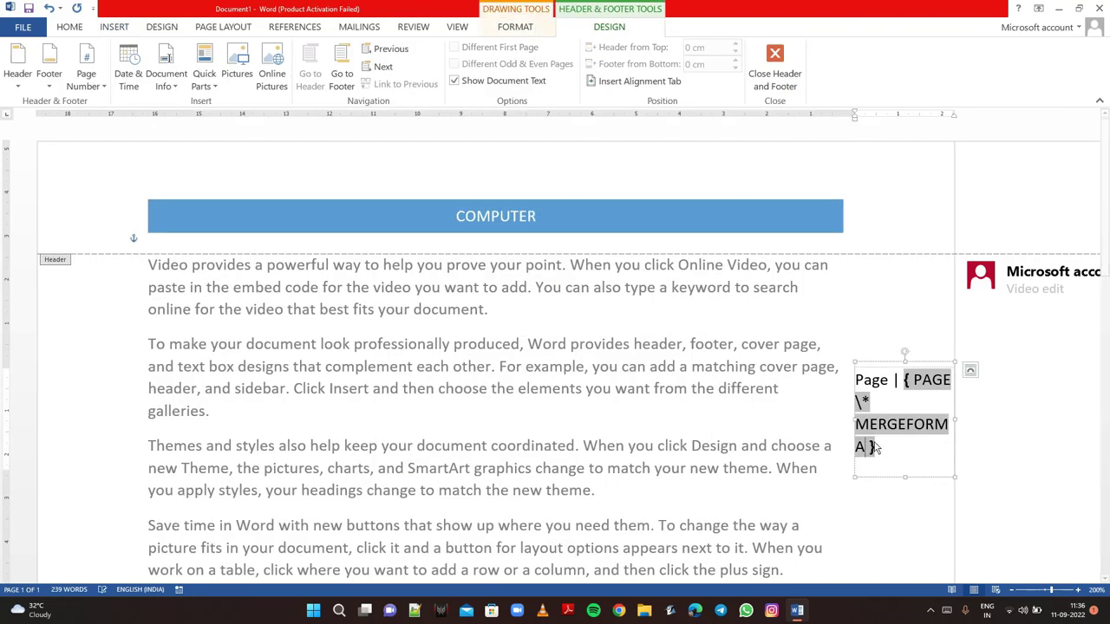
pyautogui.press('BackSpace')
pyautogui.press('BackSpace')
pyautogui.press('BackSpace')
pyautogui.press('BackSpace')
pyautogui.press('BackSpace')
pyautogui.press('BackSpace')
pyautogui.press('BackSpace')
pyautogui.press('BackSpace')
pyautogui.press('BackSpace')
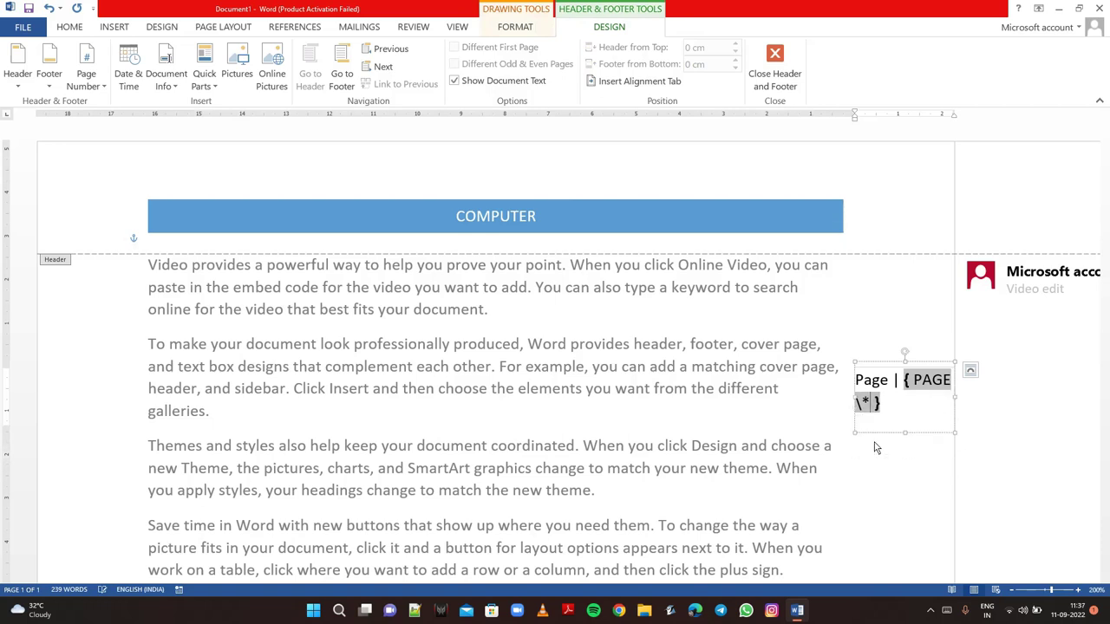
pyautogui.press('BackSpace')
pyautogui.press('BackSpace')
pyautogui.press('BackSpace')
pyautogui.press('BackSpace')
pyautogui.press('BackSpace')
pyautogui.press('BackSpace')
pyautogui.press('BackSpace')
pyautogui.press('BackSpace')
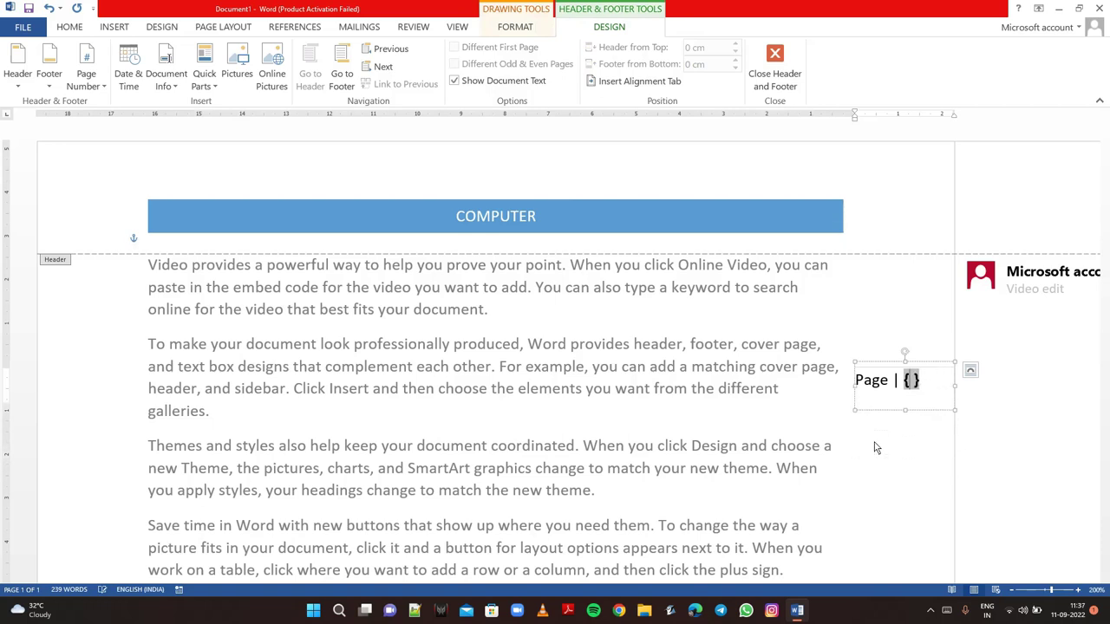
pyautogui.write('1')
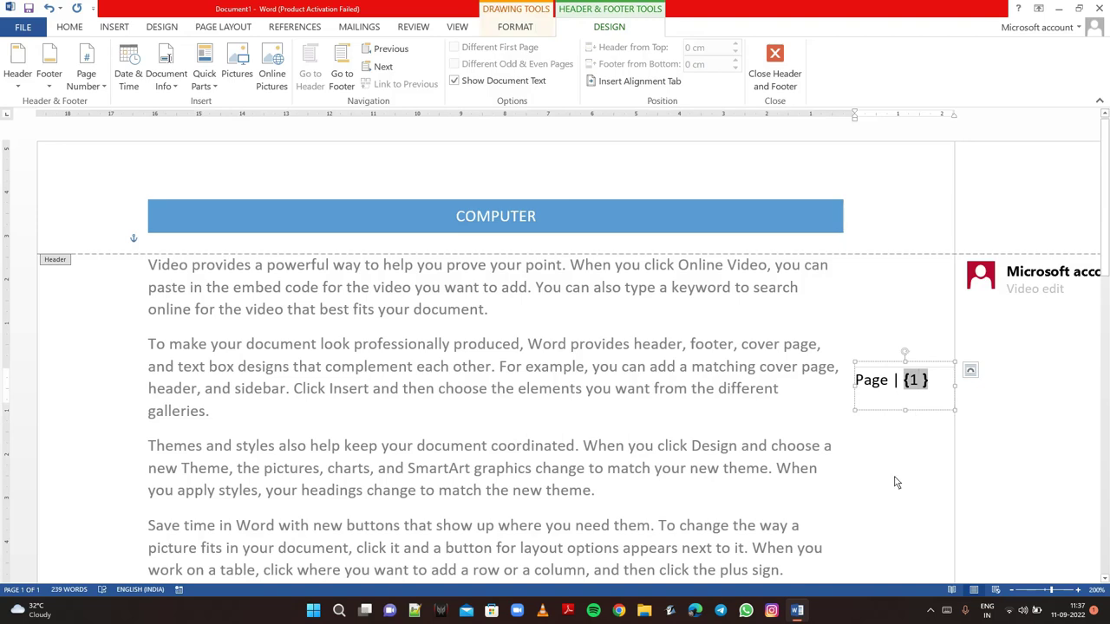
pyautogui.click(896, 482)
pyautogui.scroll(-3, 897, 482)
pyautogui.scroll(-2, 896, 482)
pyautogui.scroll(-10, 897, 482)
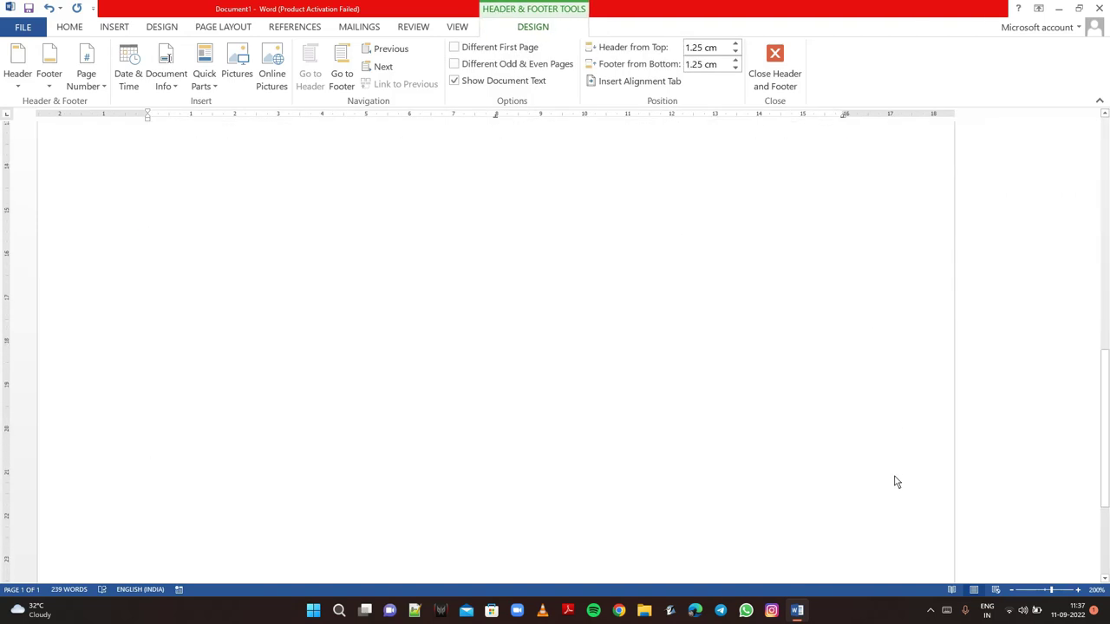
pyautogui.scroll(5, 897, 482)
pyautogui.scroll(5, 896, 482)
pyautogui.scroll(3, 897, 482)
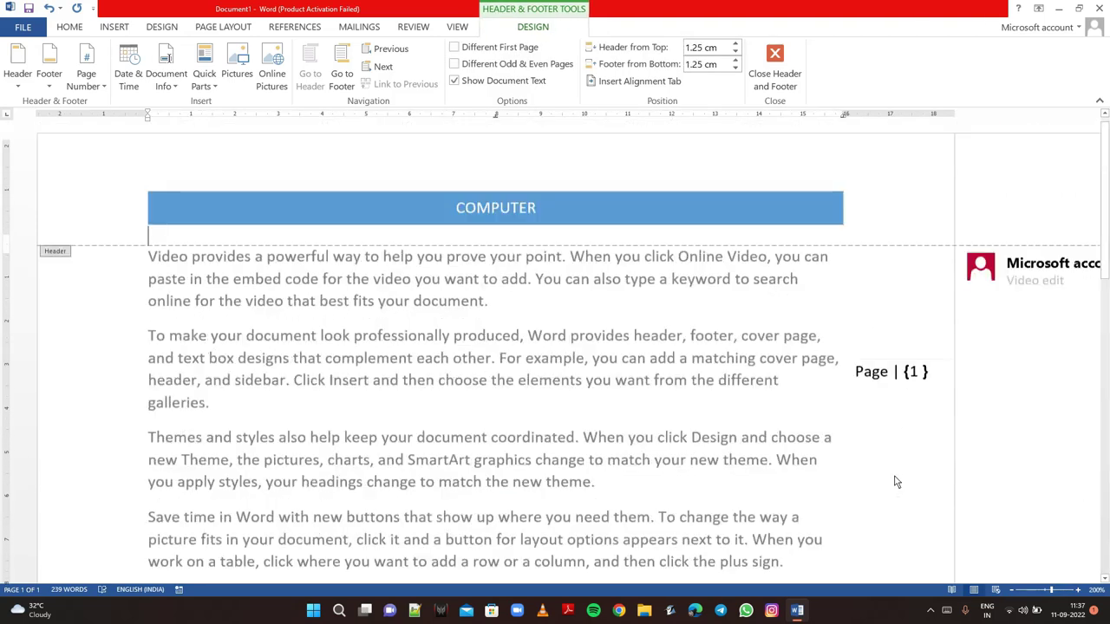
pyautogui.click(774, 65)
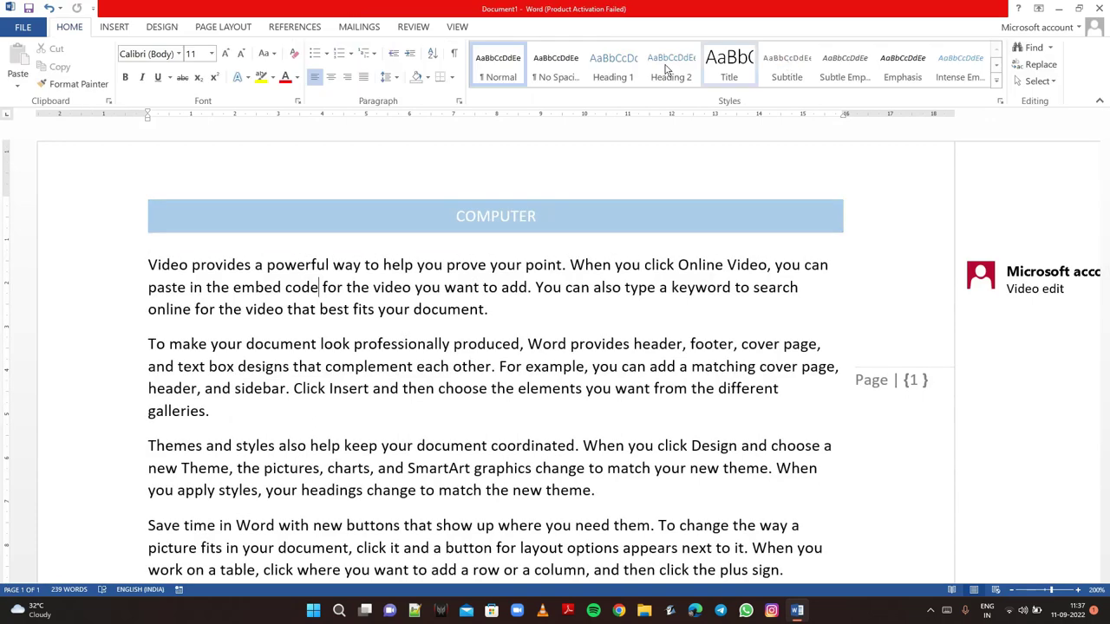
# Step: Remove the page numbers from the document
pyautogui.click(116, 28)
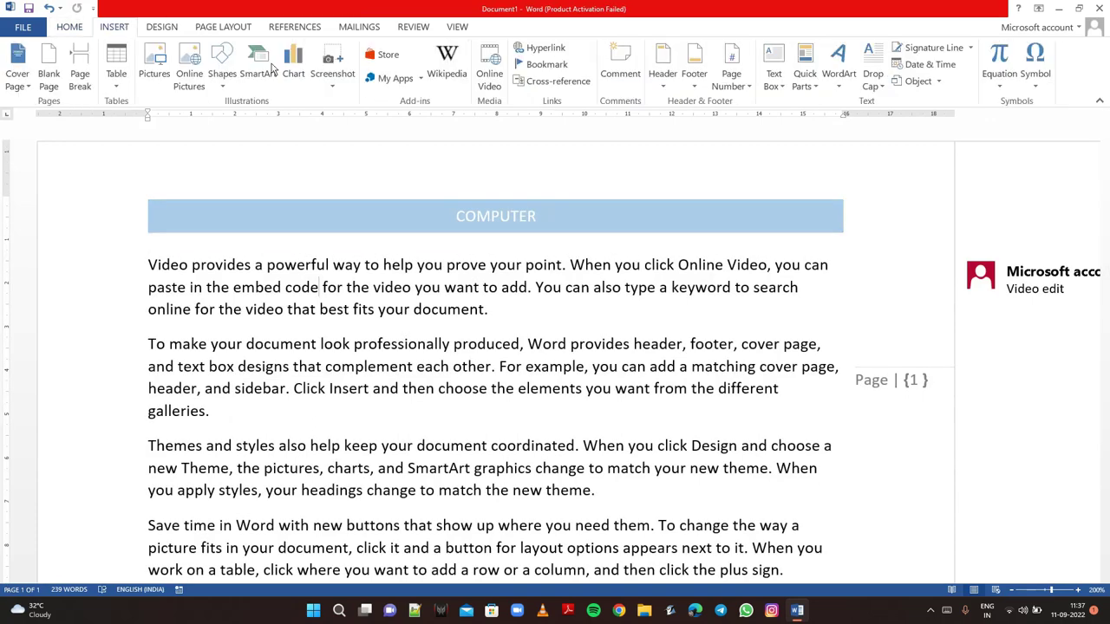
pyautogui.click(733, 80)
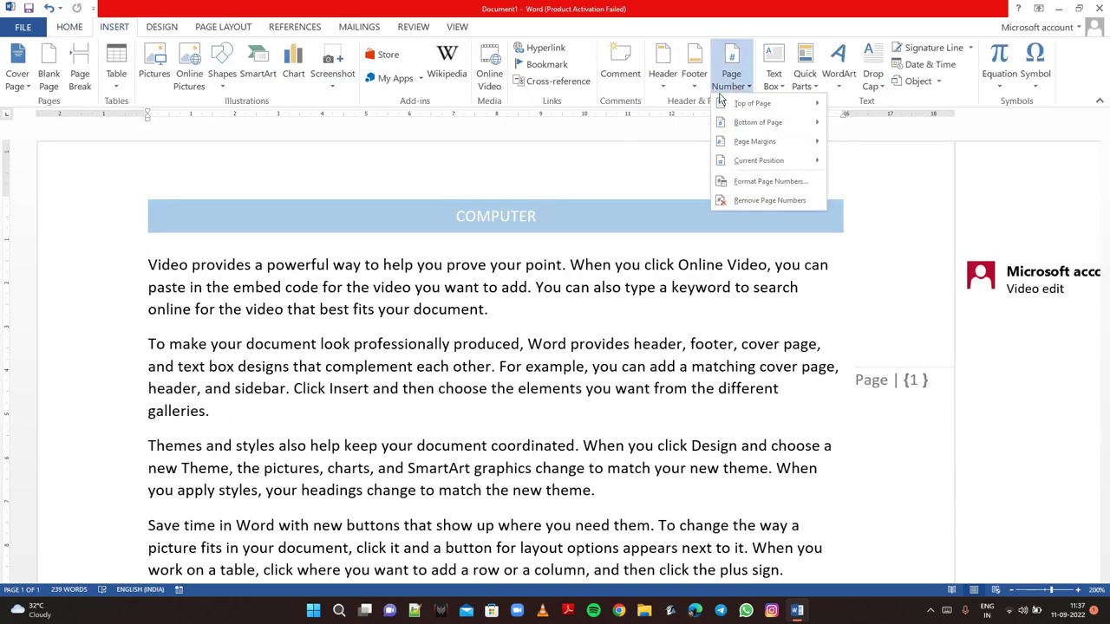
pyautogui.click(769, 200)
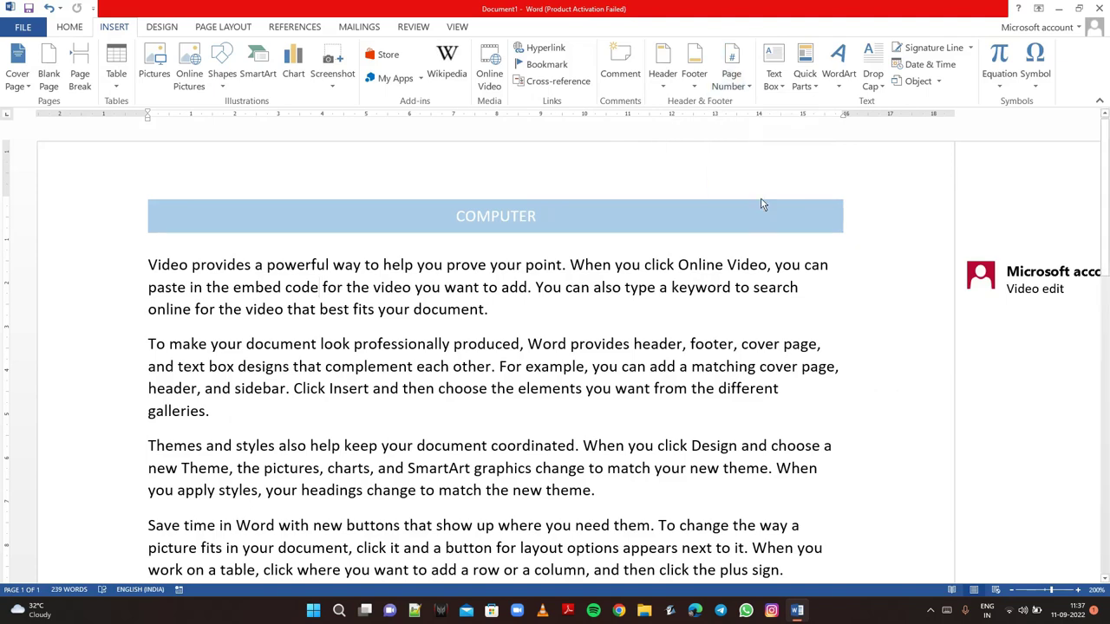
# Step: Delete the body text from 'new Theme' to the end of the document
pyautogui.scroll(-5, 761, 204)
pyautogui.scroll(5, 763, 205)
pyautogui.scroll(-3, 548, 286)
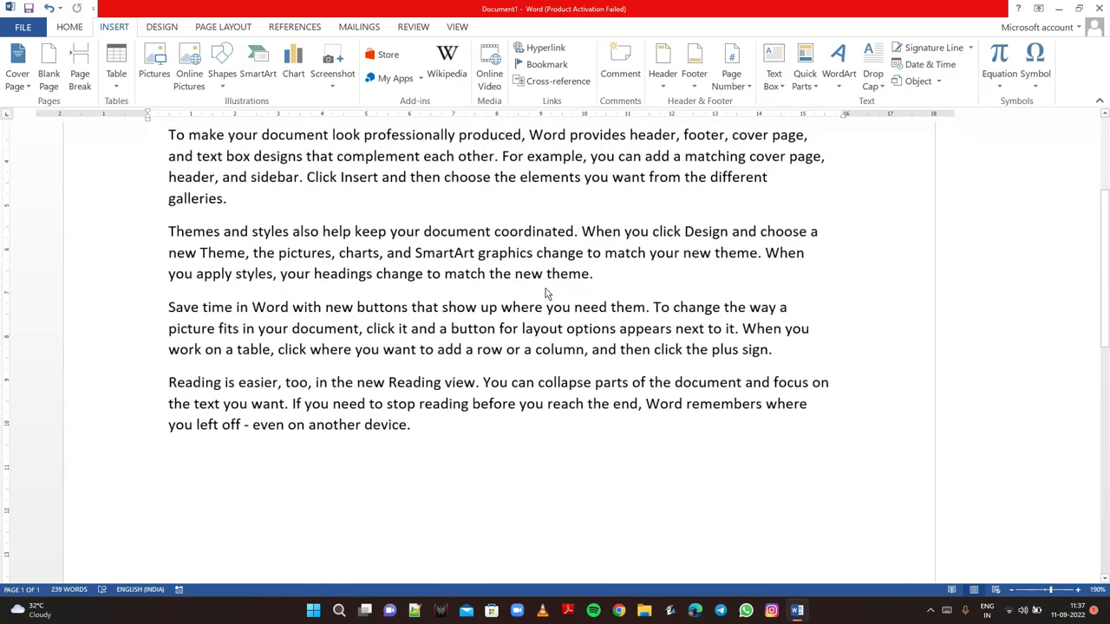
pyautogui.scroll(-1, 546, 293)
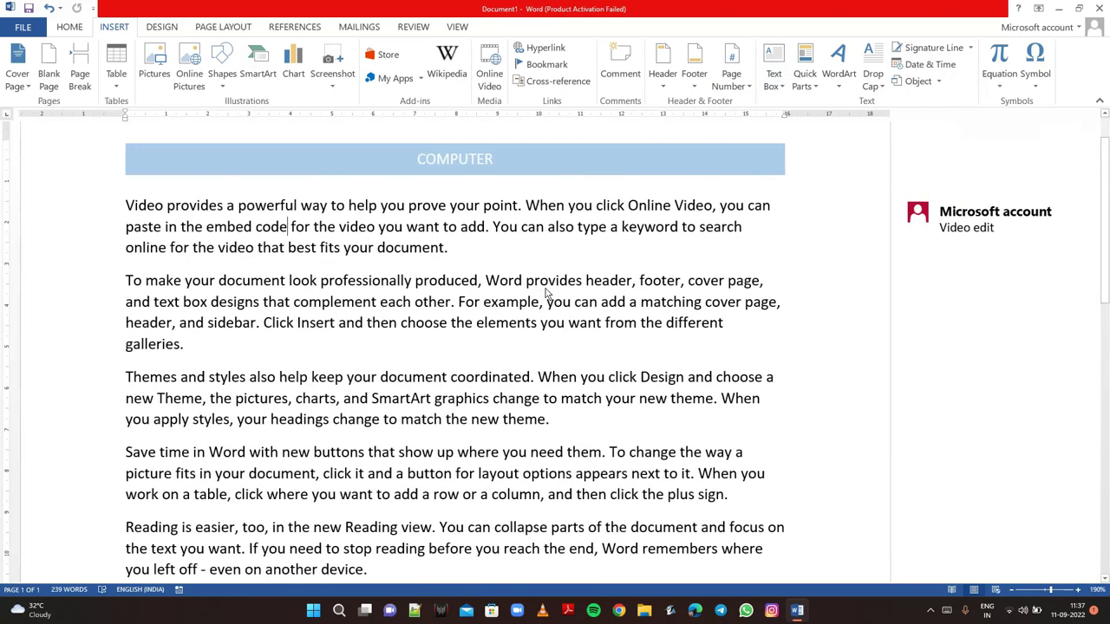
pyautogui.scroll(-3, 444, 416)
pyautogui.moveTo(425, 413); pyautogui.dragTo(96, 180)
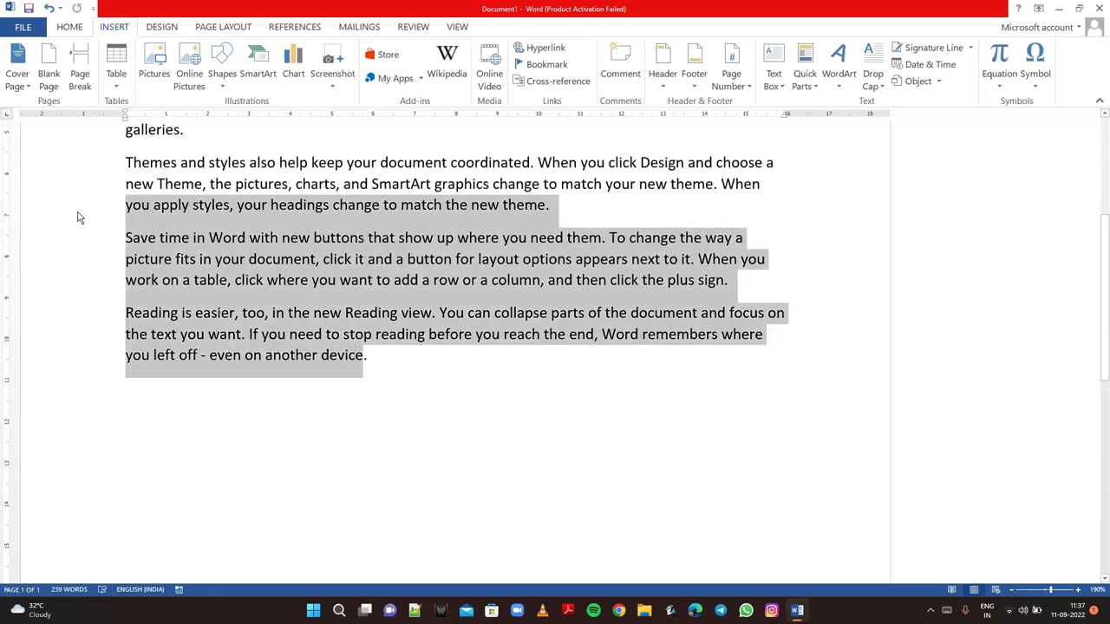
pyautogui.press('Delete')
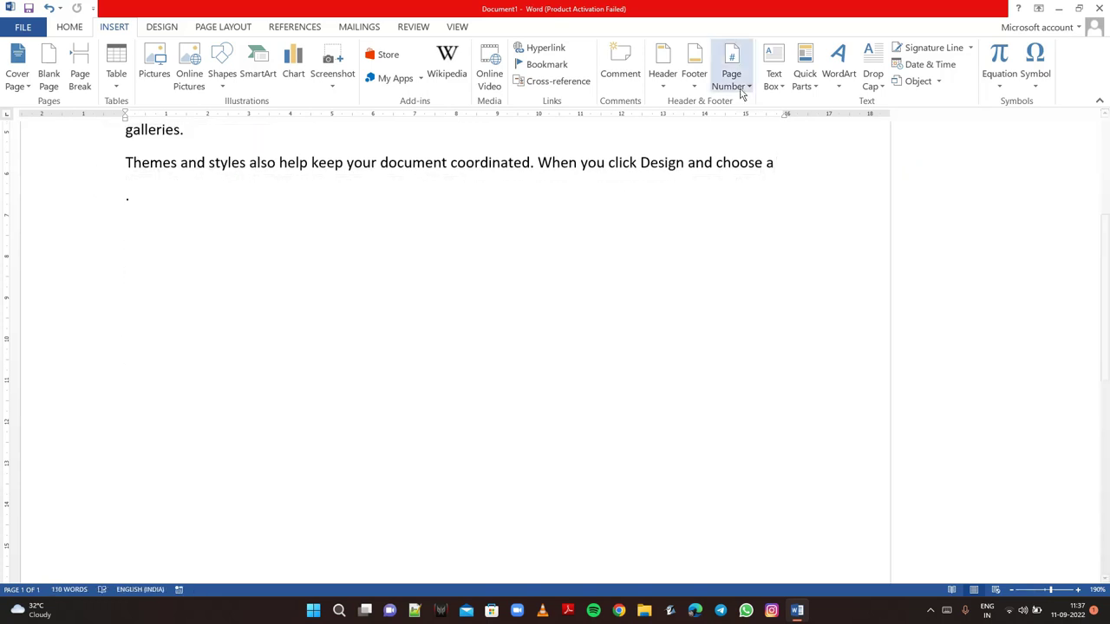
pyautogui.click(778, 90)
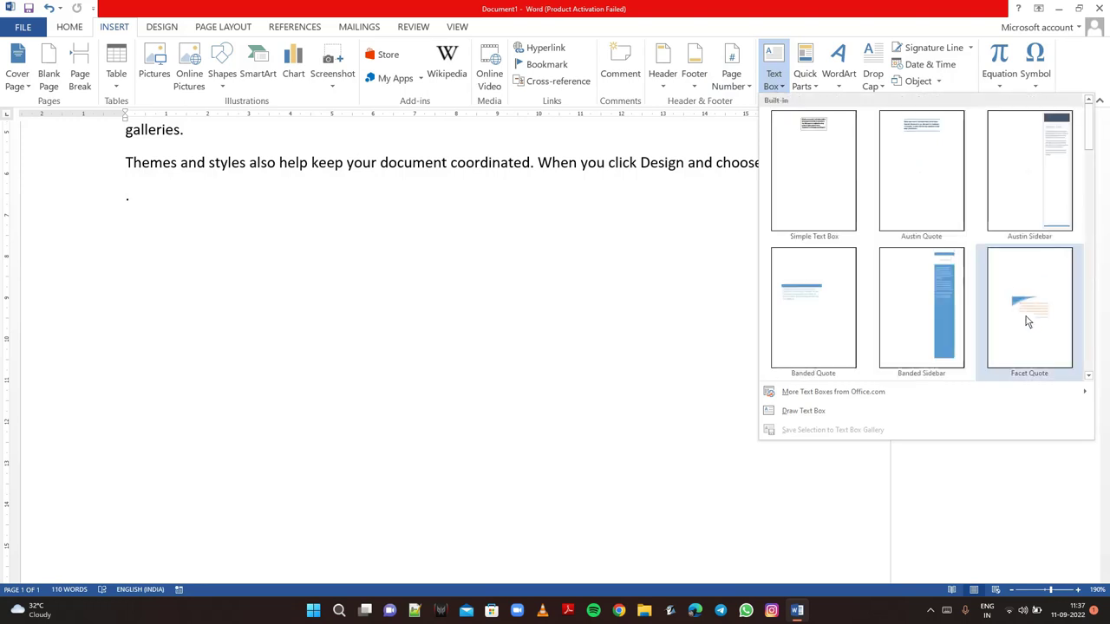
# Step: Insert a Facet Quote text box reading COMPUTER and HARDWARE on separate lines
pyautogui.click(1028, 318)
pyautogui.scroll(-3, 438, 483)
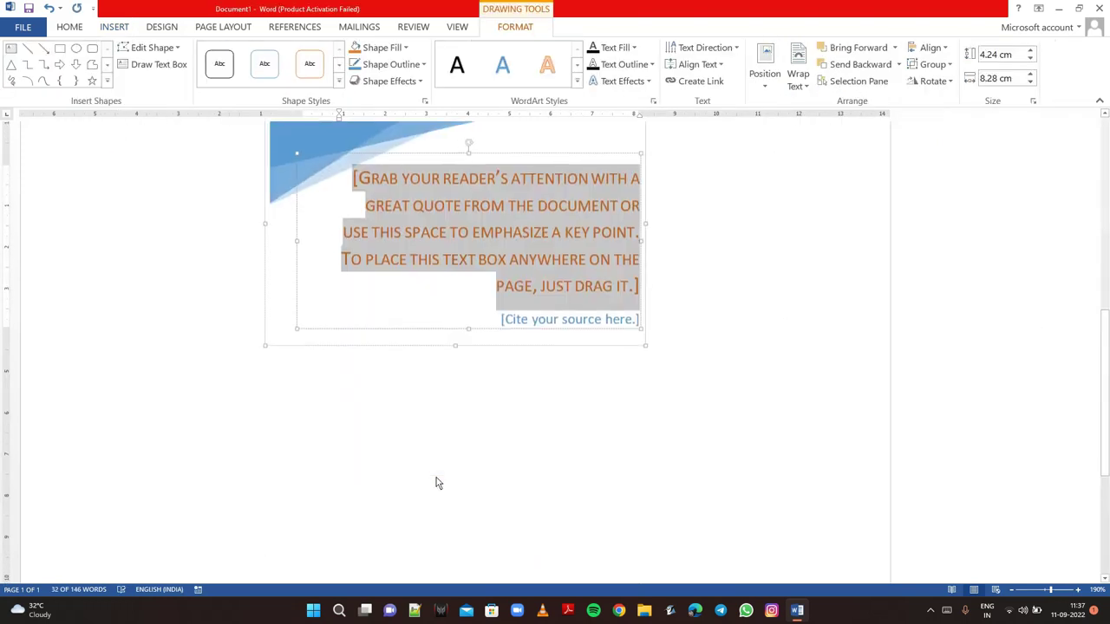
pyautogui.scroll(1, 470, 324)
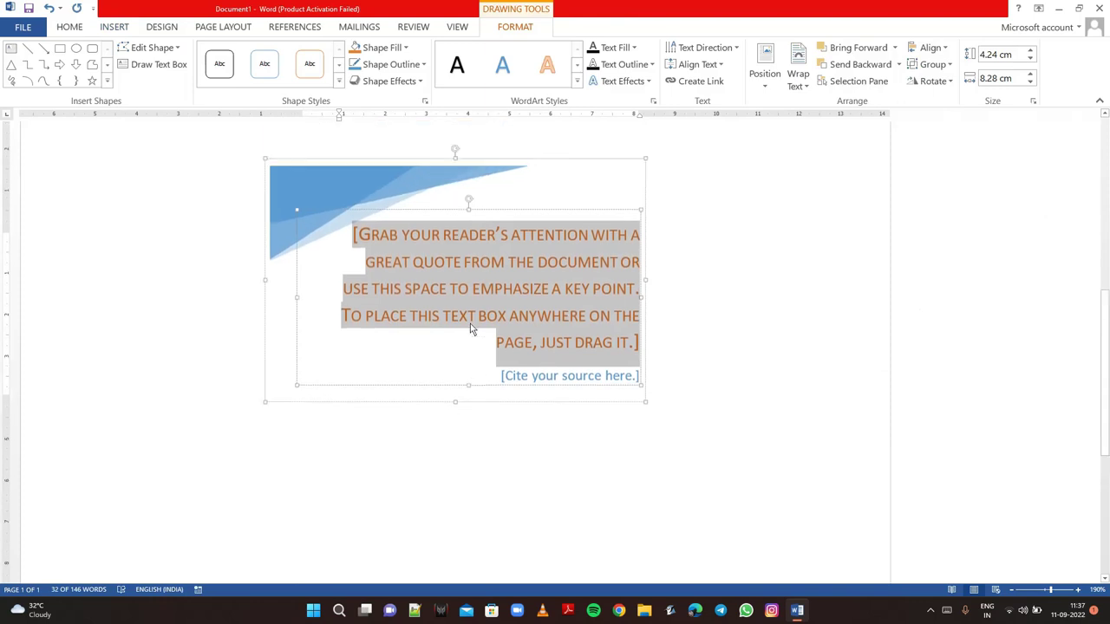
pyautogui.press('Delete')
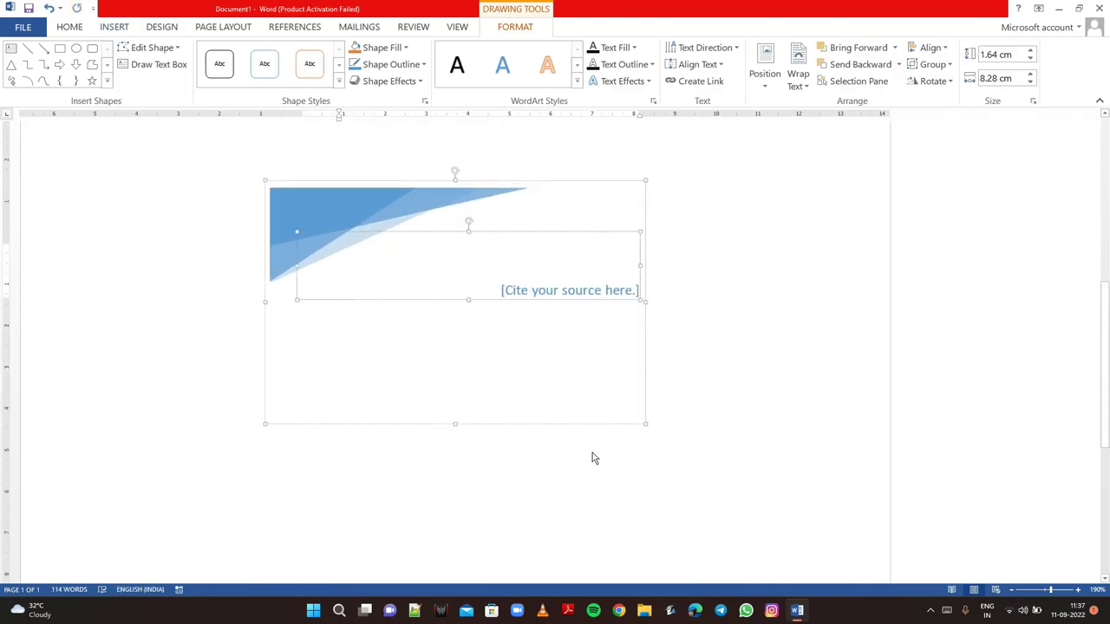
pyautogui.write('COM')
pyautogui.write('PUTER')
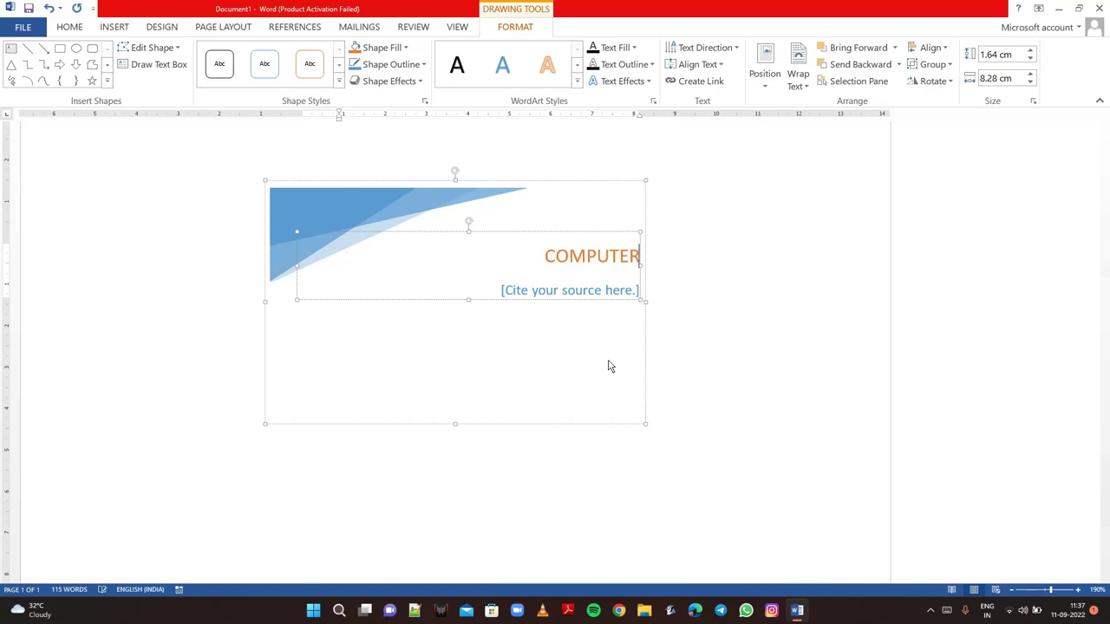
pyautogui.press('Return')
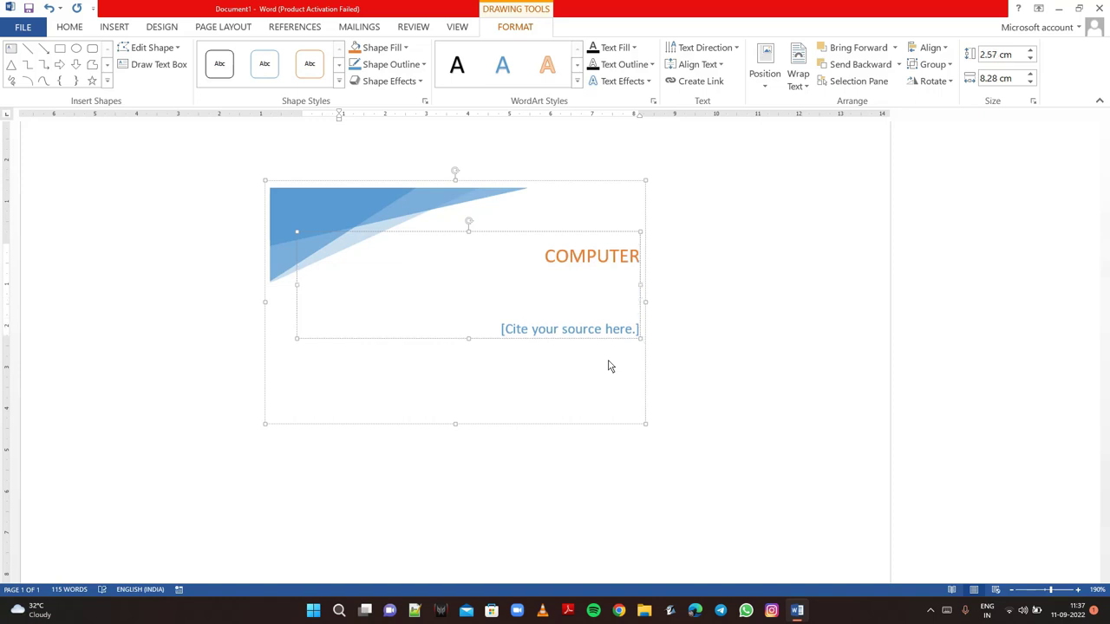
pyautogui.write('HA')
pyautogui.write('RDWARE')
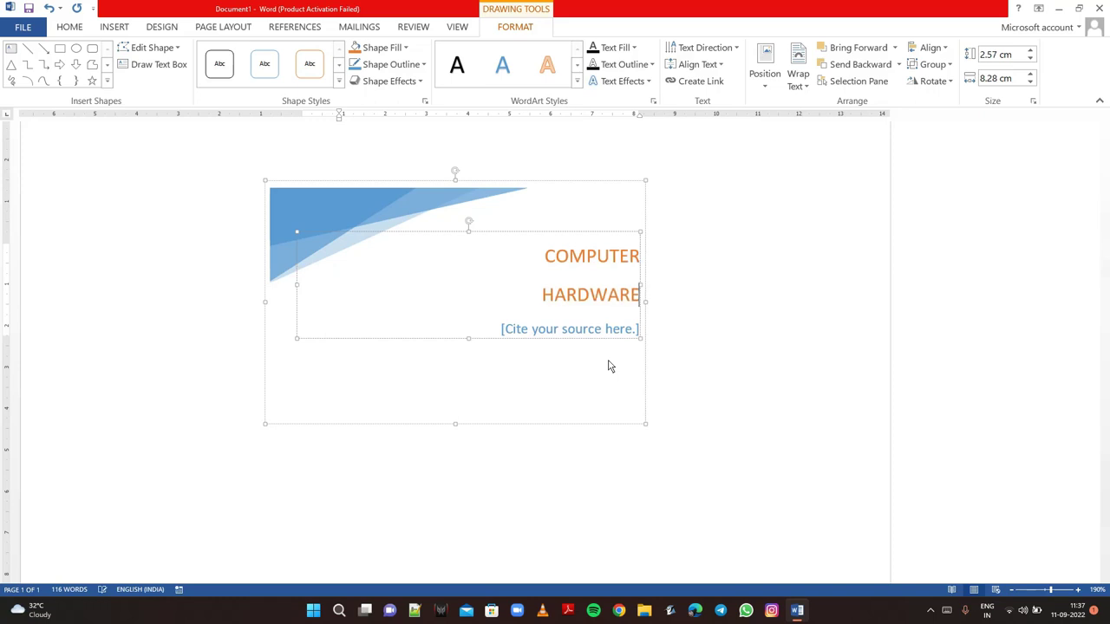
pyautogui.press('Return')
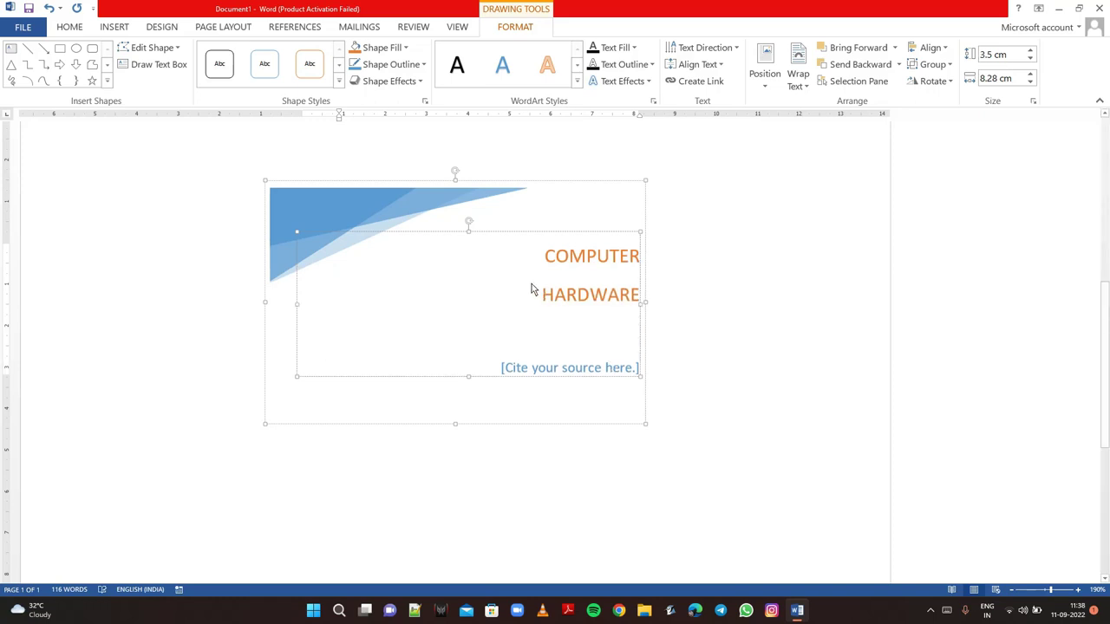
# Step: Select the text box's blue graphic and then the whole text box group
pyautogui.click(321, 224)
pyautogui.click(214, 327)
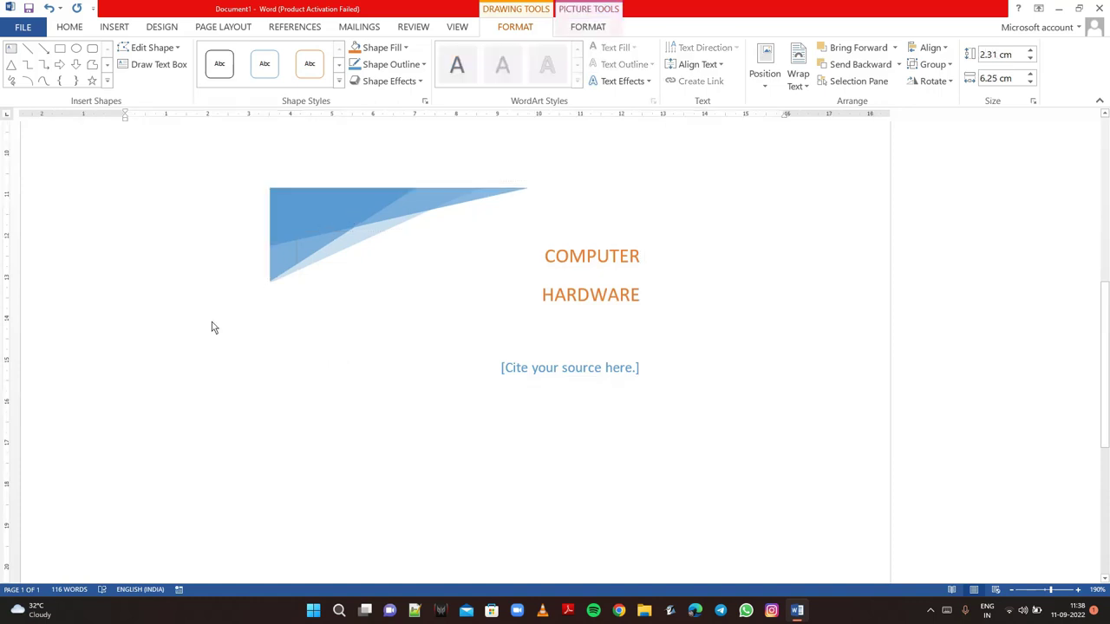
pyautogui.click(515, 339)
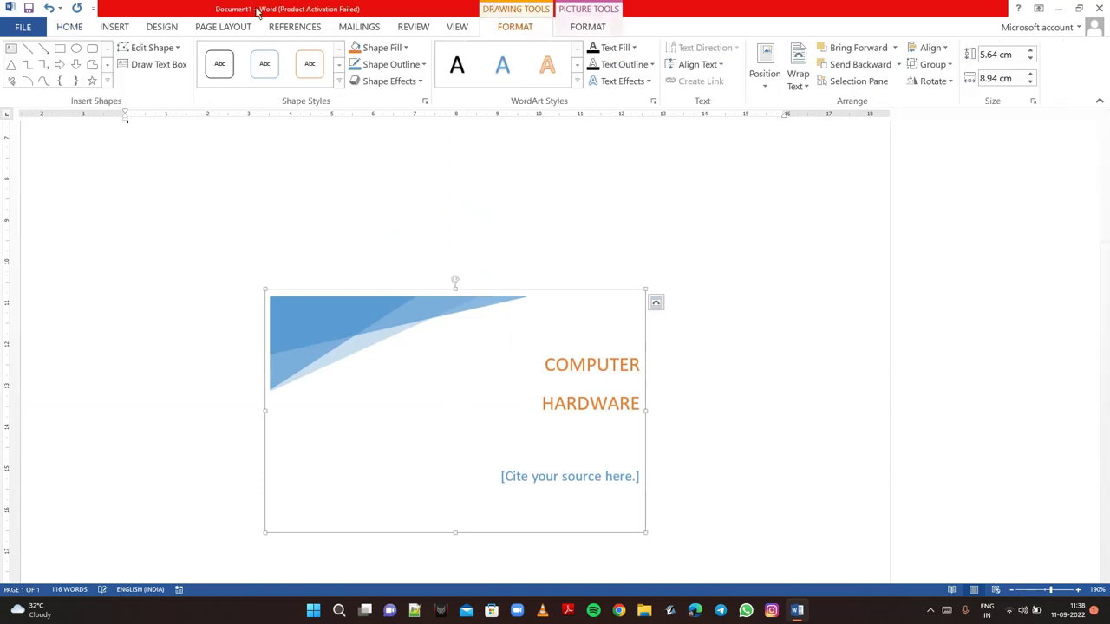
pyautogui.click(126, 24)
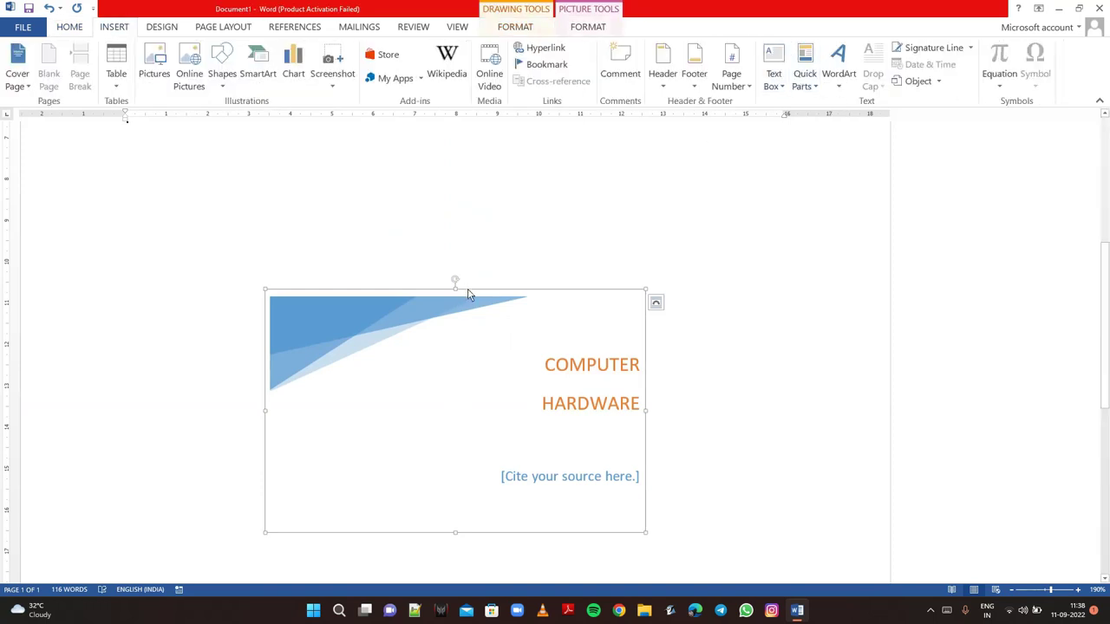
# Step: Delete the Facet Quote text box graphic
pyautogui.rightClick(468, 295)
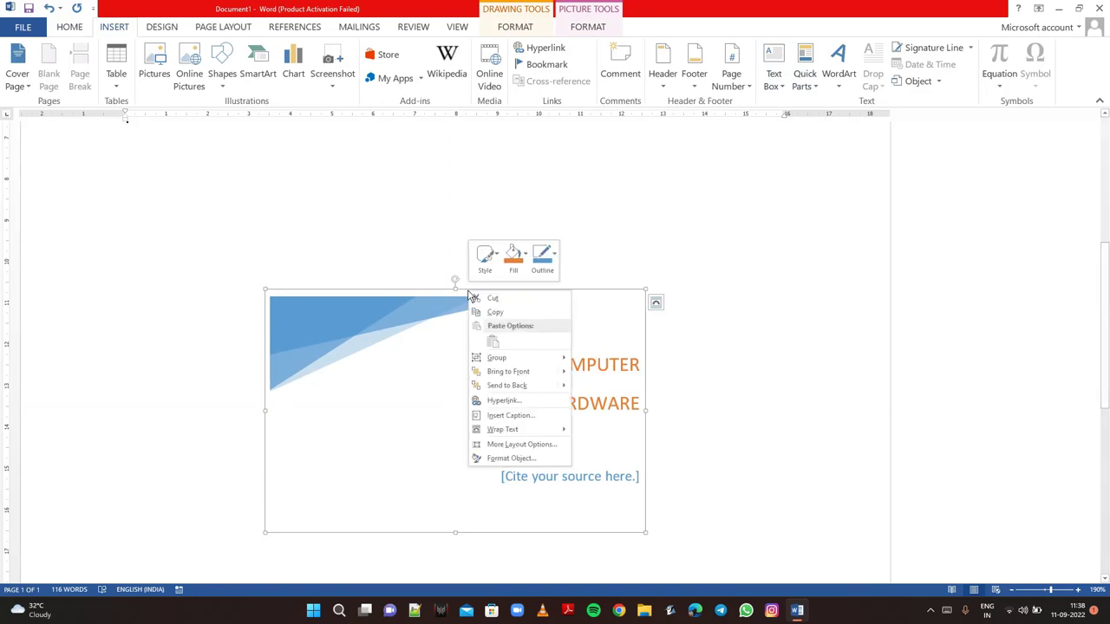
pyautogui.press('Escape')
pyautogui.press('Delete')
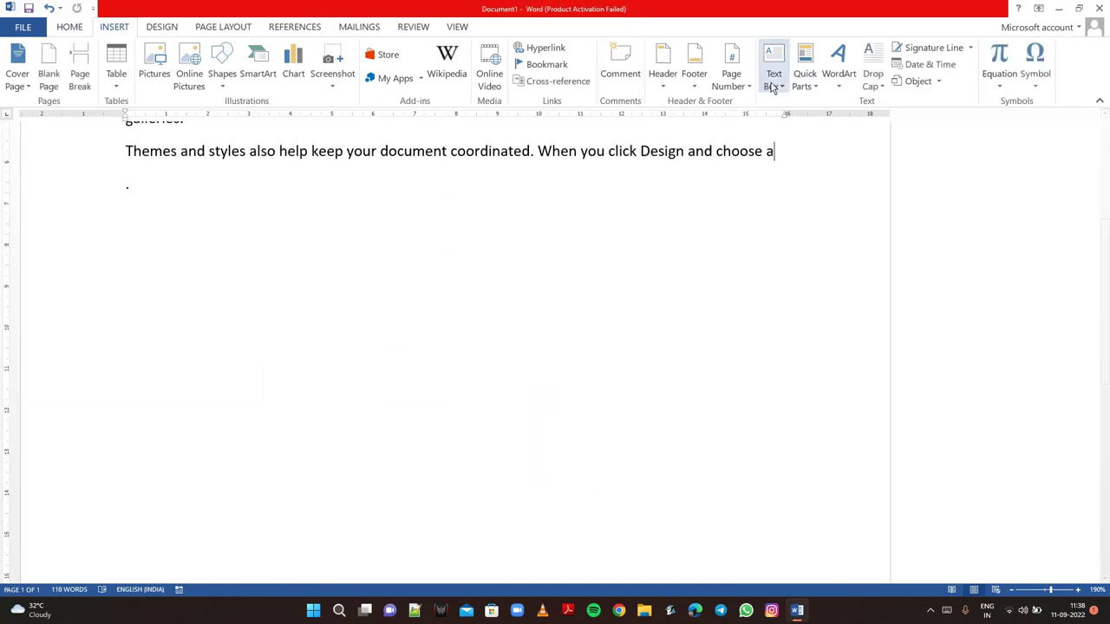
# Step: Insert a Category property field reading GN before 'best fits your document'
pyautogui.click(805, 89)
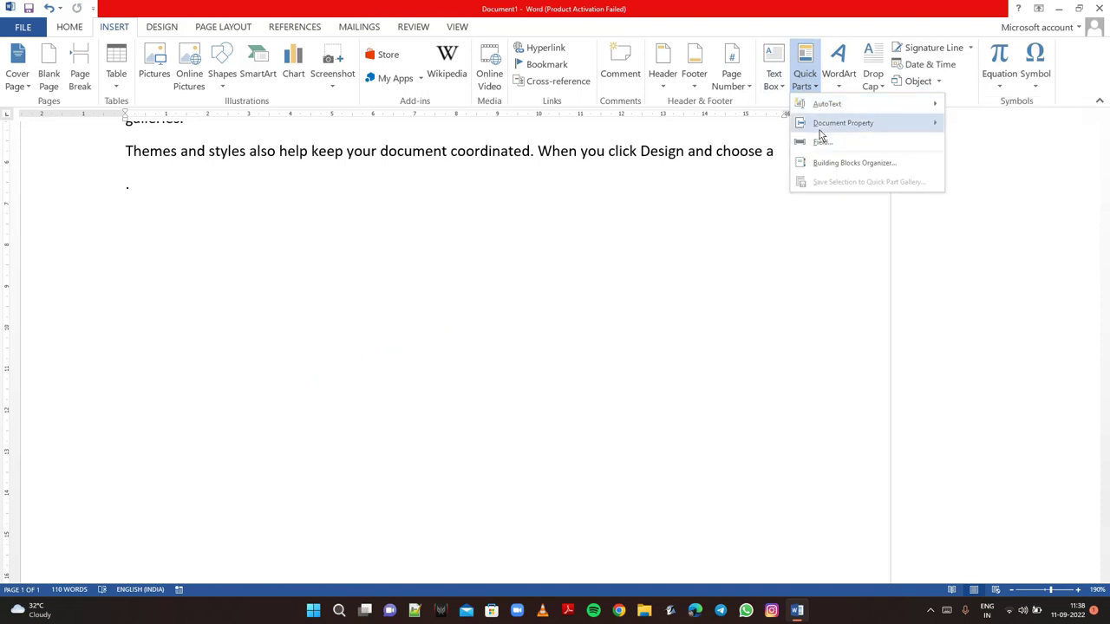
pyautogui.moveTo(843, 122)
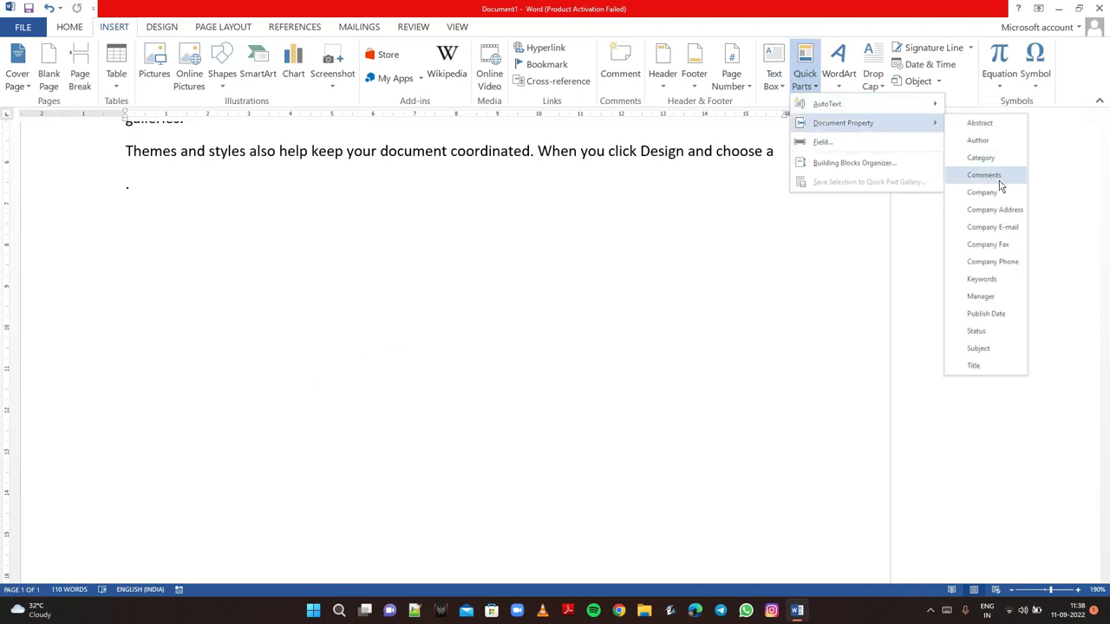
pyautogui.click(736, 235)
pyautogui.scroll(5, 736, 235)
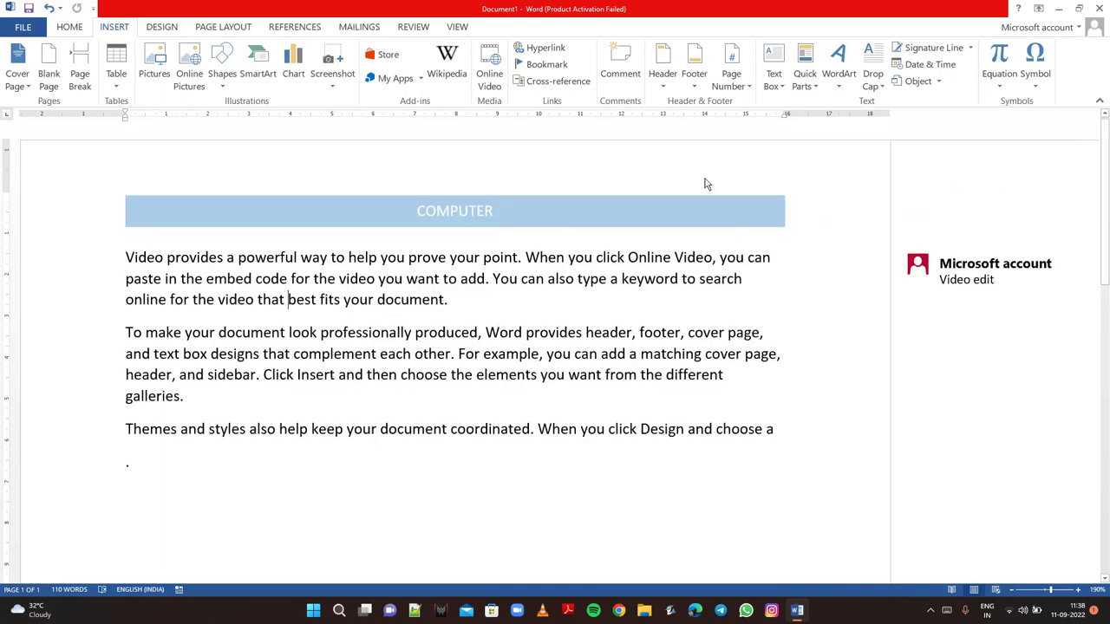
pyautogui.click(805, 78)
pyautogui.moveTo(843, 123)
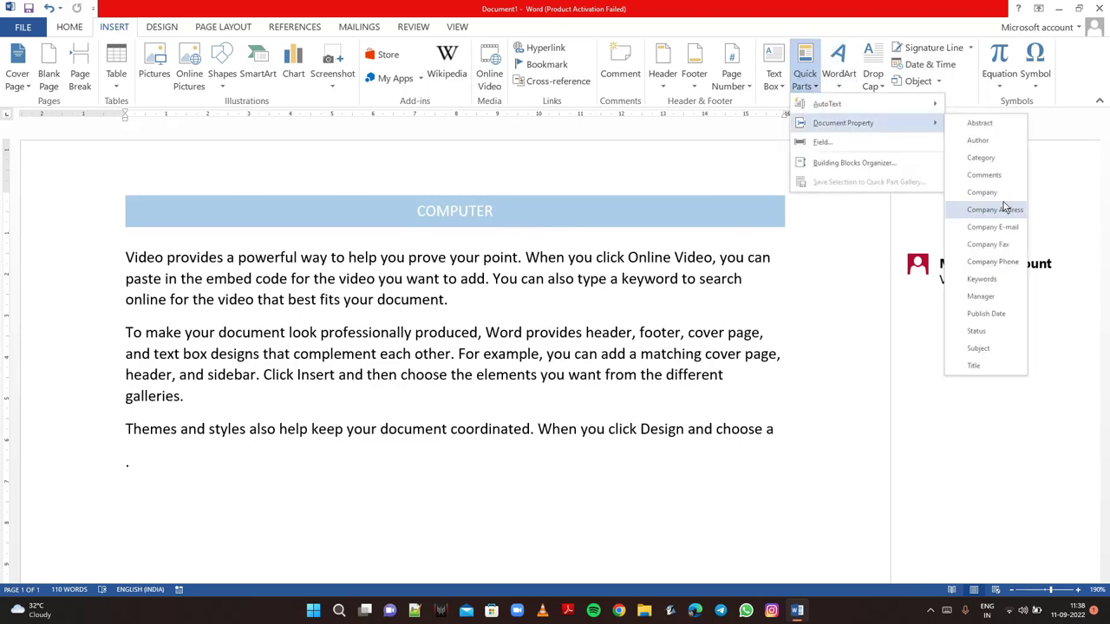
pyautogui.click(989, 160)
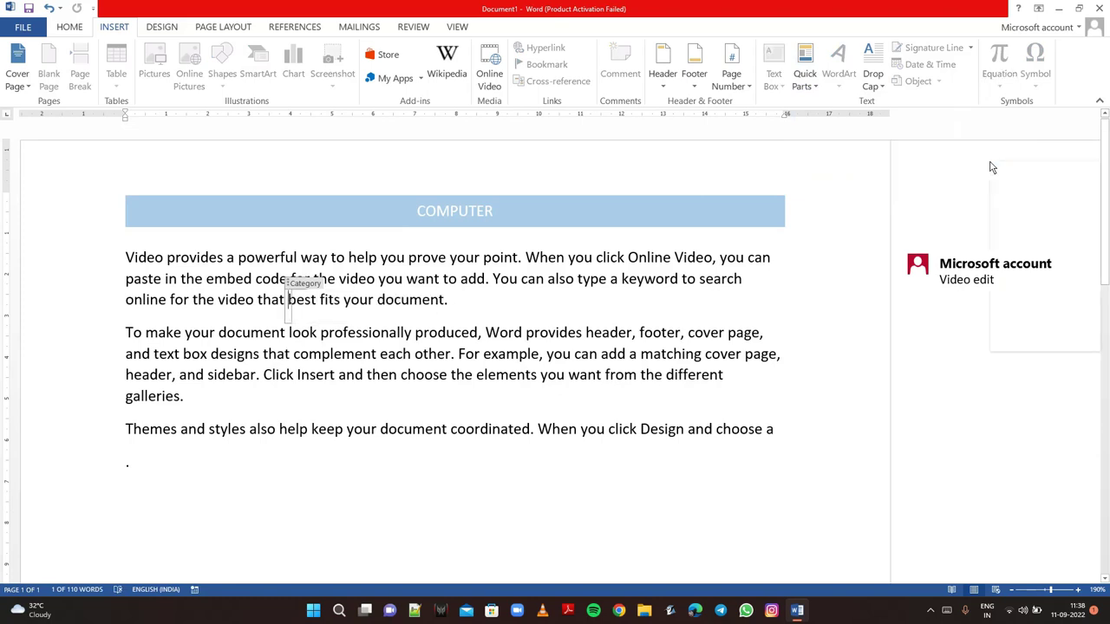
pyautogui.rightClick(993, 168)
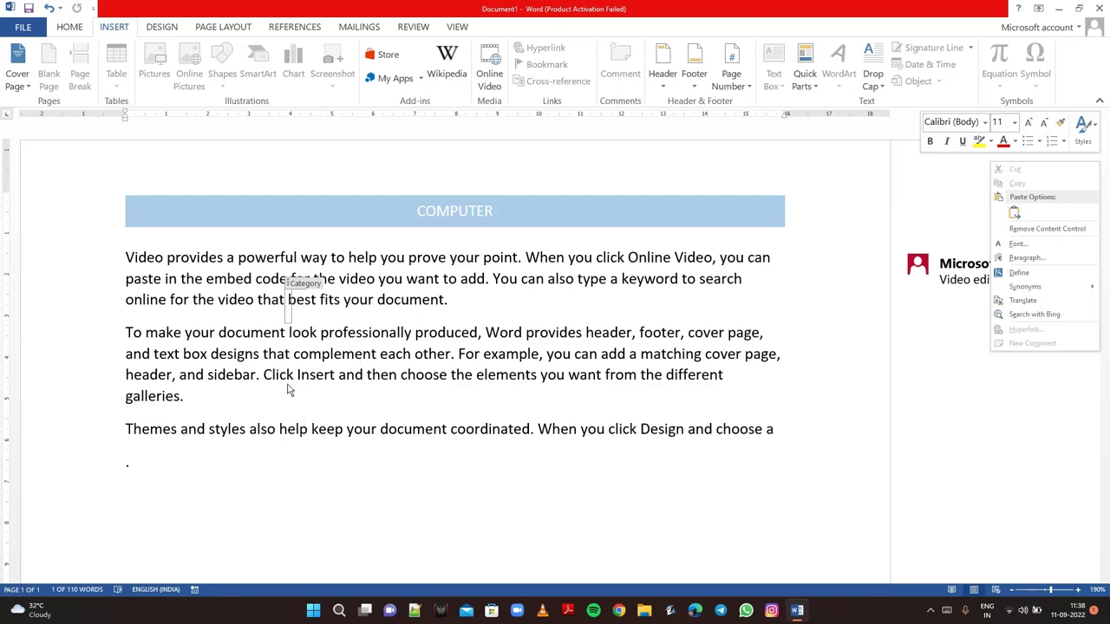
pyautogui.click(289, 302)
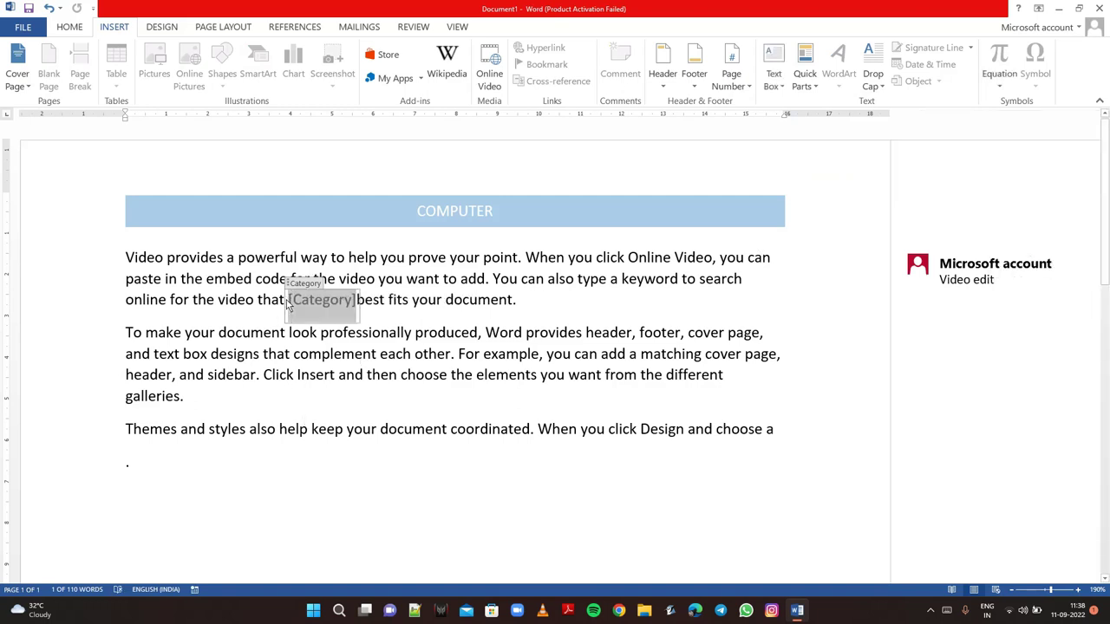
pyautogui.write('G')
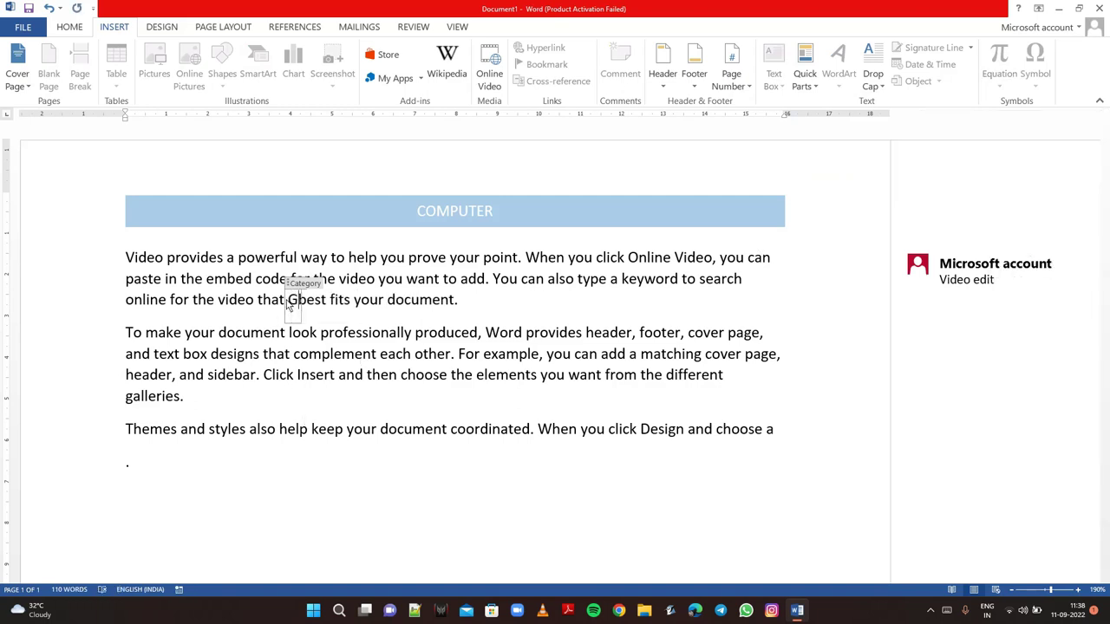
pyautogui.write('N')
pyautogui.click(294, 475)
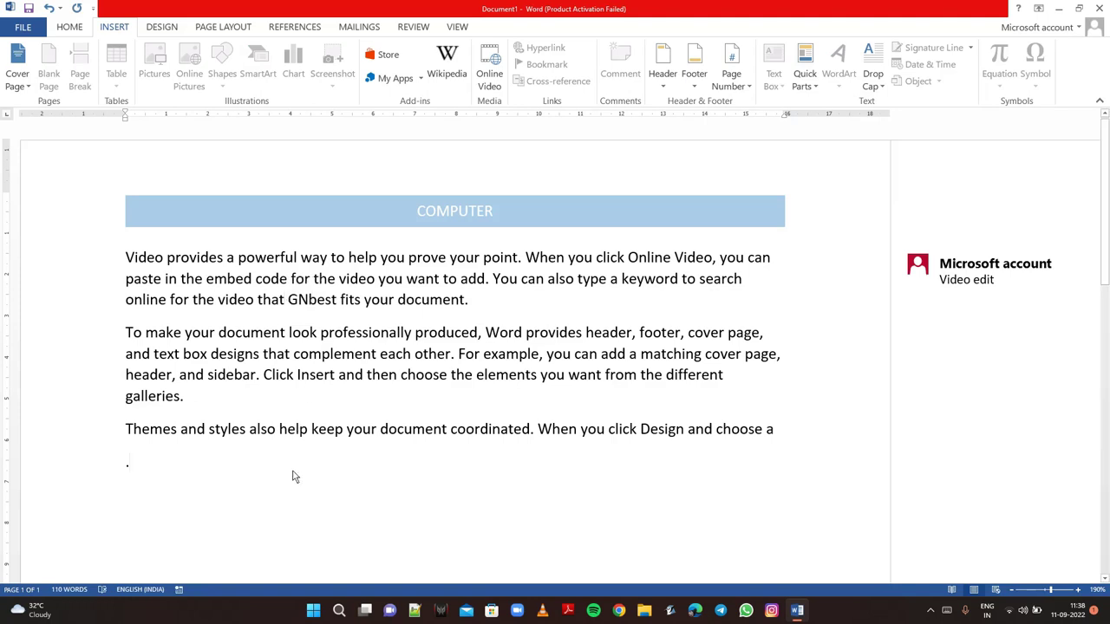
pyautogui.click(309, 301)
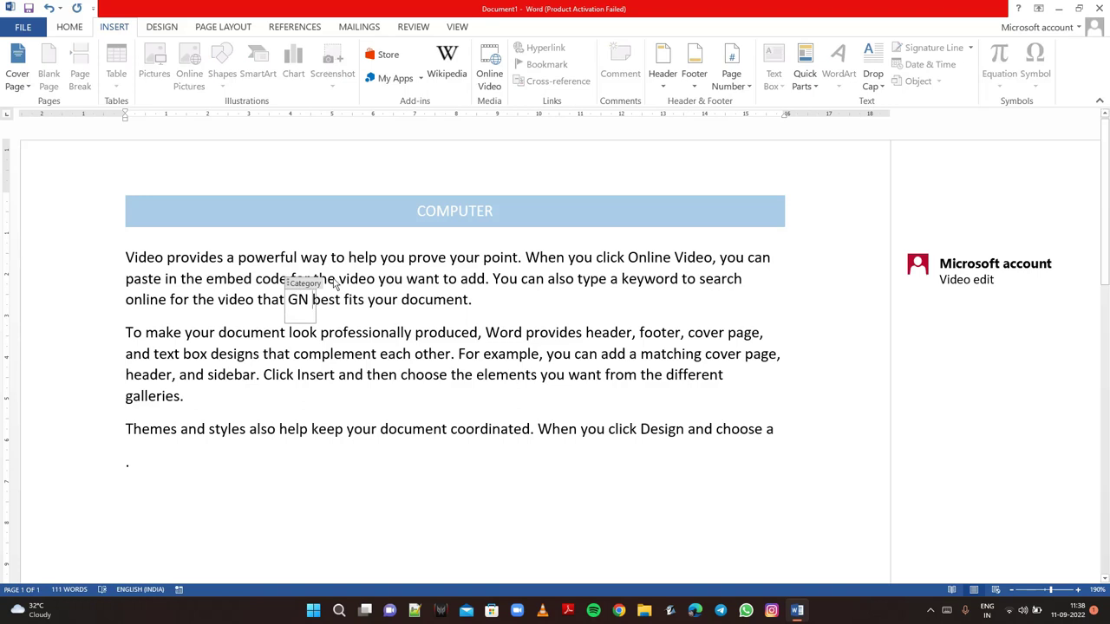
pyautogui.click(322, 531)
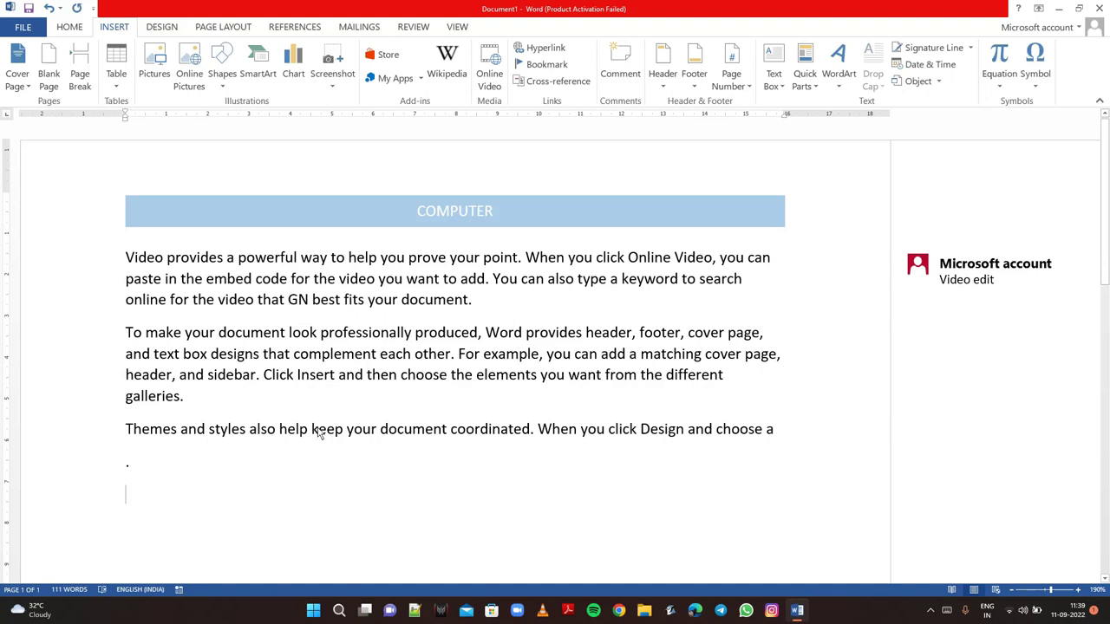
pyautogui.scroll(-5, 318, 433)
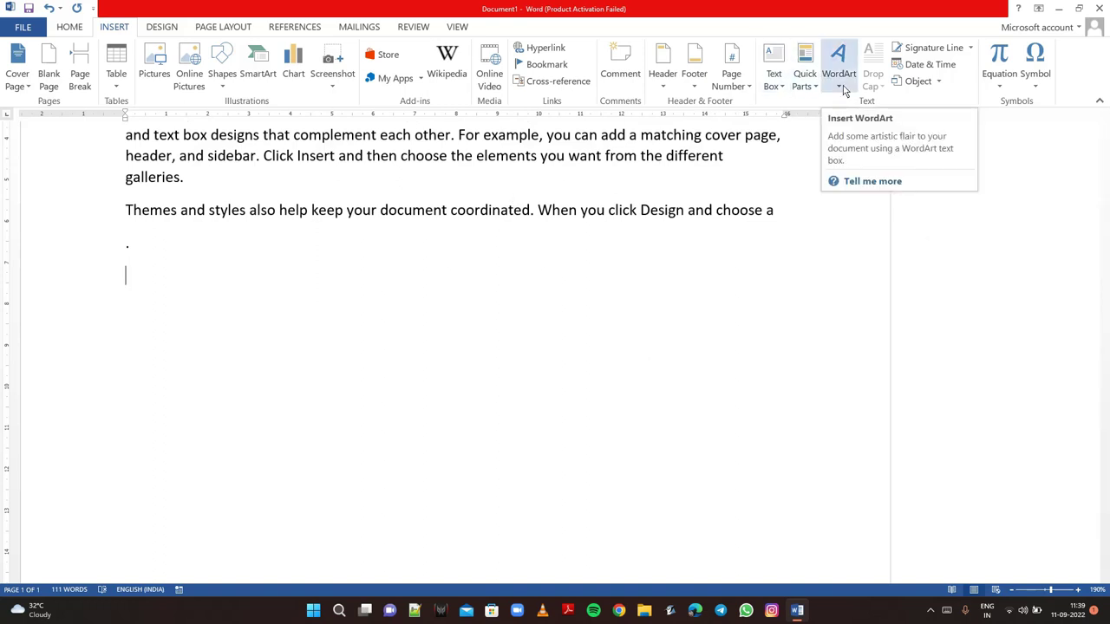
# Step: Insert black shadowed WordArt reading COMPUTER and drag it toward the page centre
pyautogui.click(843, 87)
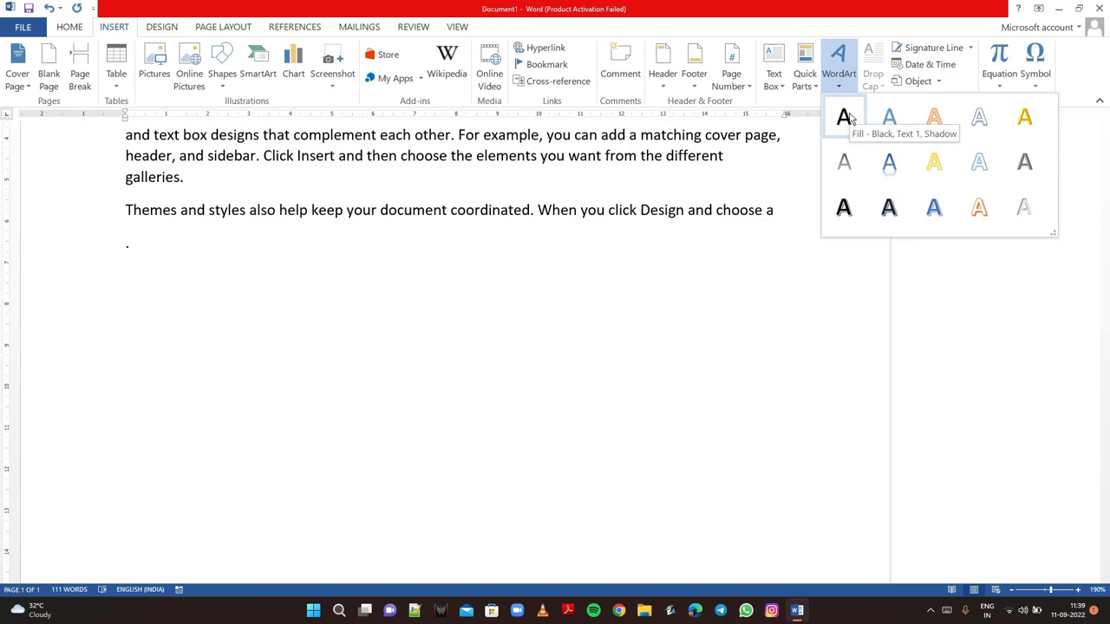
pyautogui.click(845, 117)
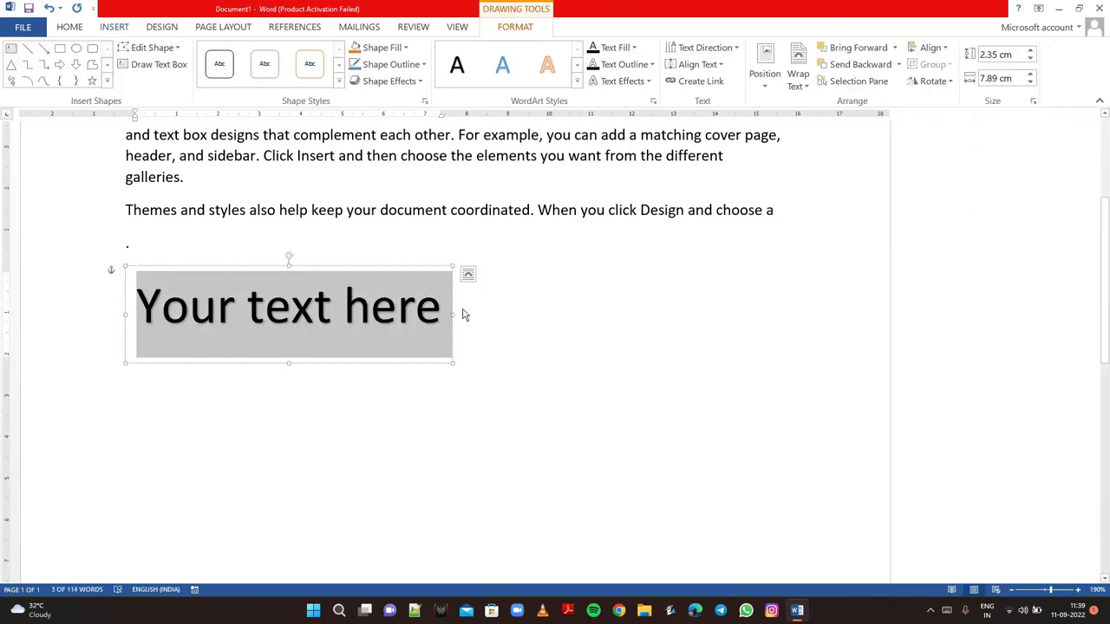
pyautogui.press('Delete')
pyautogui.write('COMPU')
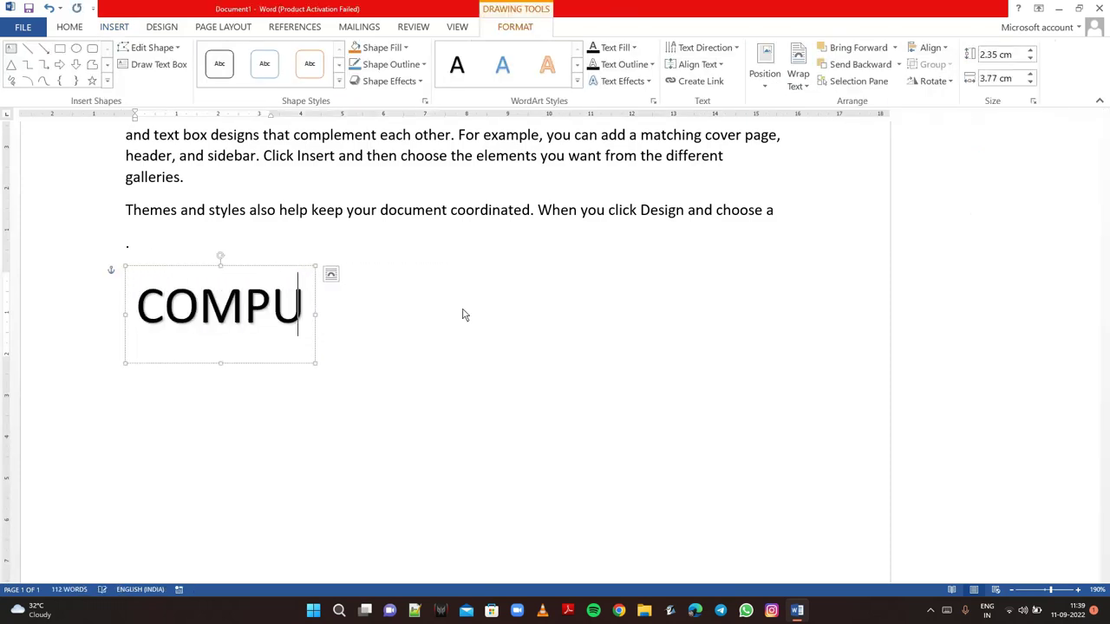
pyautogui.press('BackSpace')
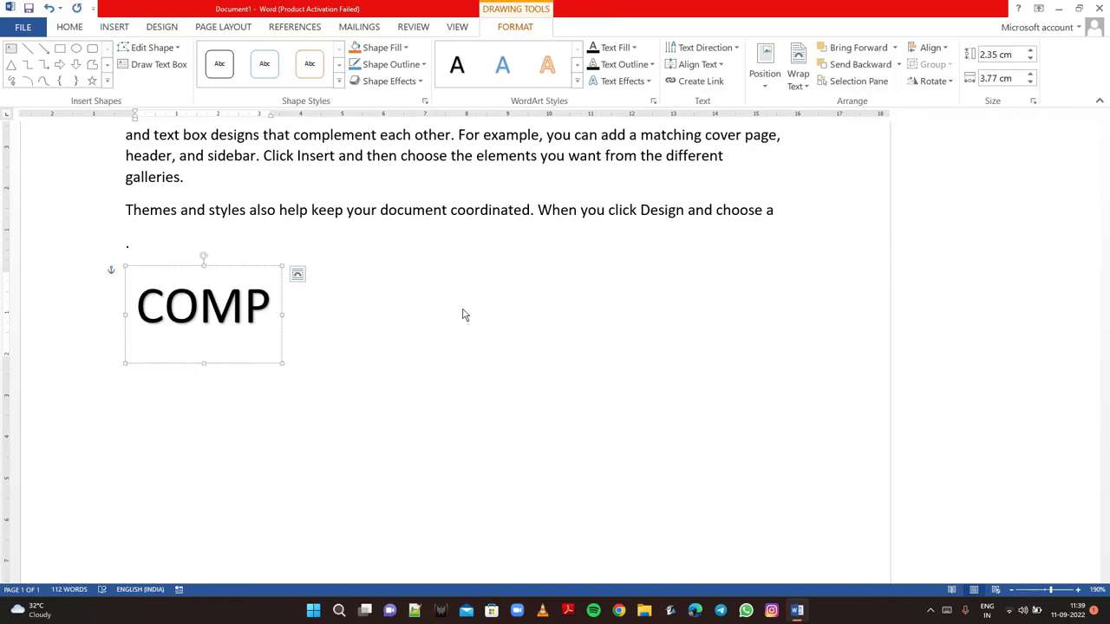
pyautogui.write('UTER')
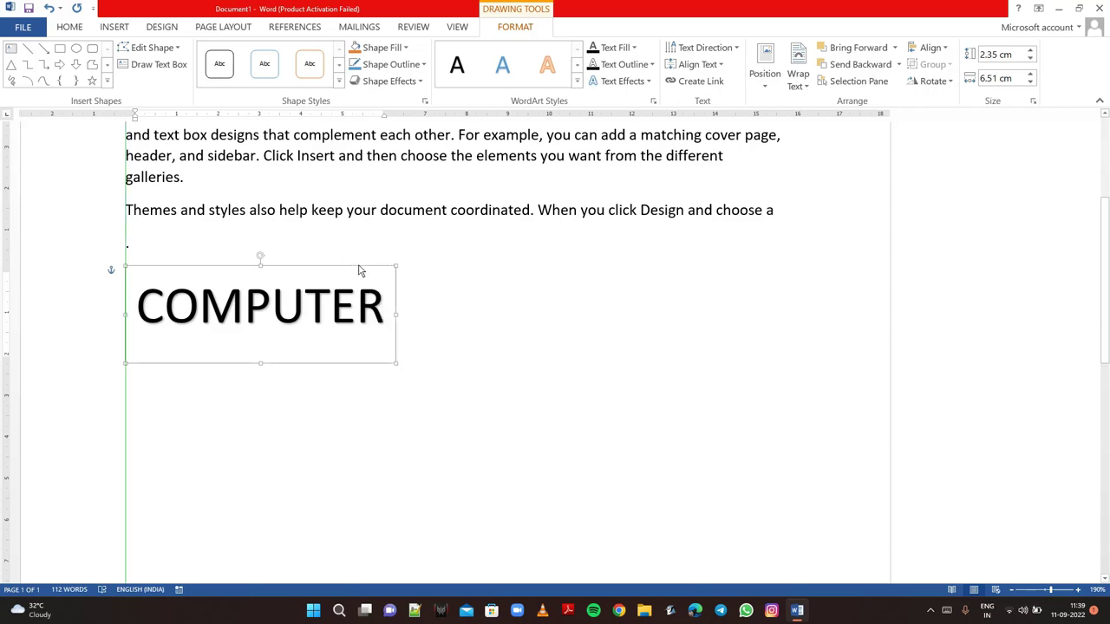
pyautogui.moveTo(354, 265)
pyautogui.mouseDown()
pyautogui.moveTo(547, 267)
pyautogui.moveTo(558, 234)
pyautogui.mouseUp()
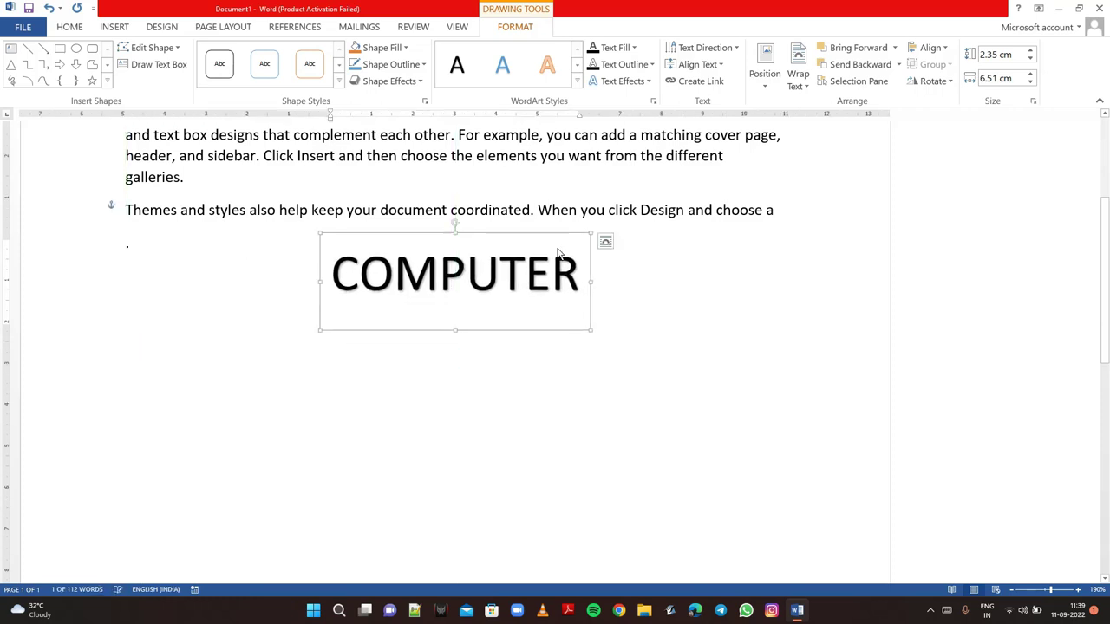
pyautogui.moveTo(579, 278); pyautogui.dragTo(332, 281)
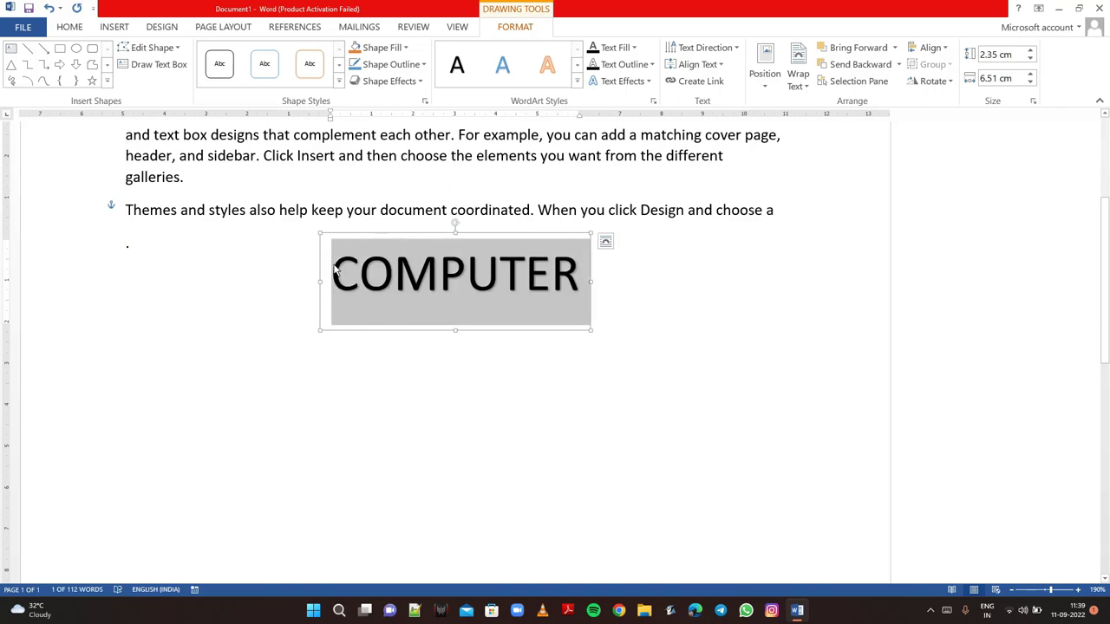
# Step: Keep the COMPUTER WordArt at size 36, with a light grey box fill and white letters
pyautogui.click(77, 27)
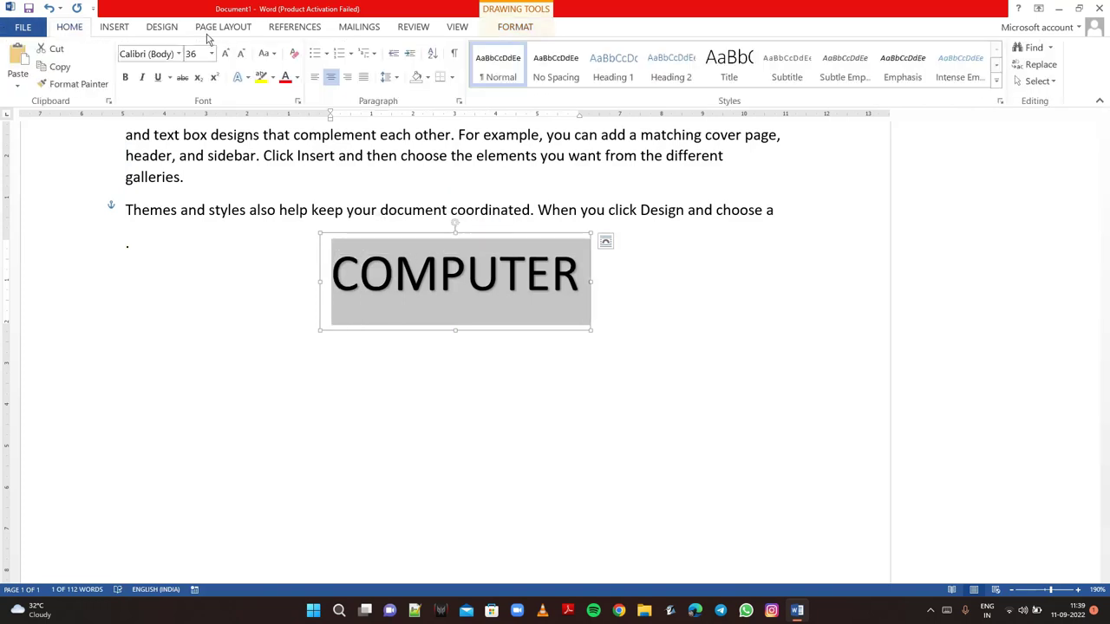
pyautogui.click(227, 54)
pyautogui.click(227, 54)
pyautogui.click(227, 53)
pyautogui.click(227, 54)
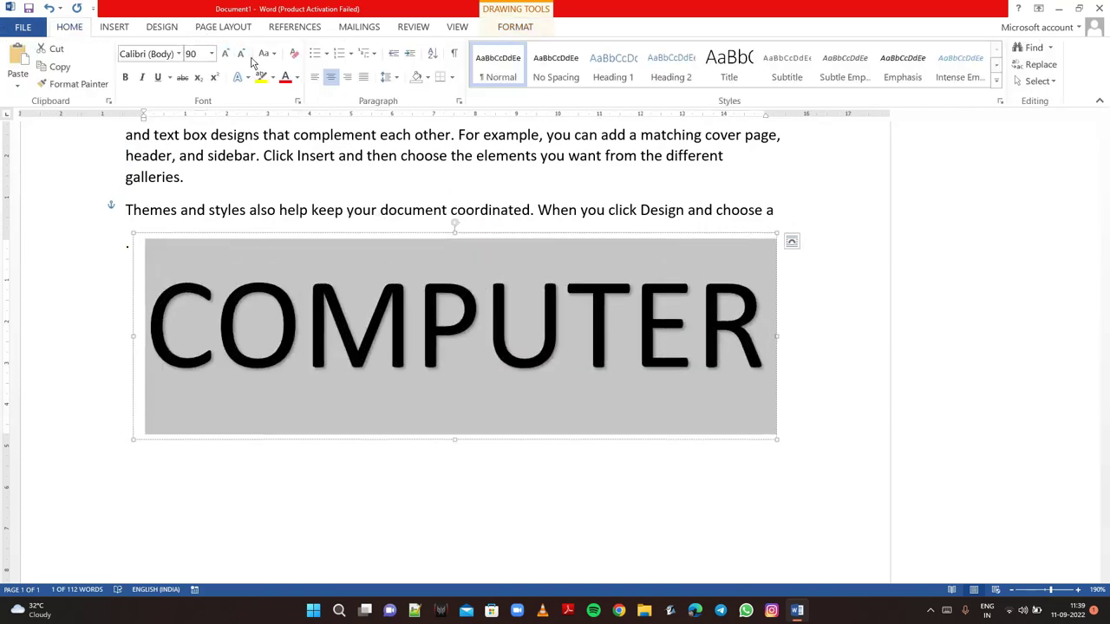
pyautogui.click(236, 55)
pyautogui.click(237, 55)
pyautogui.click(237, 55)
pyautogui.click(237, 54)
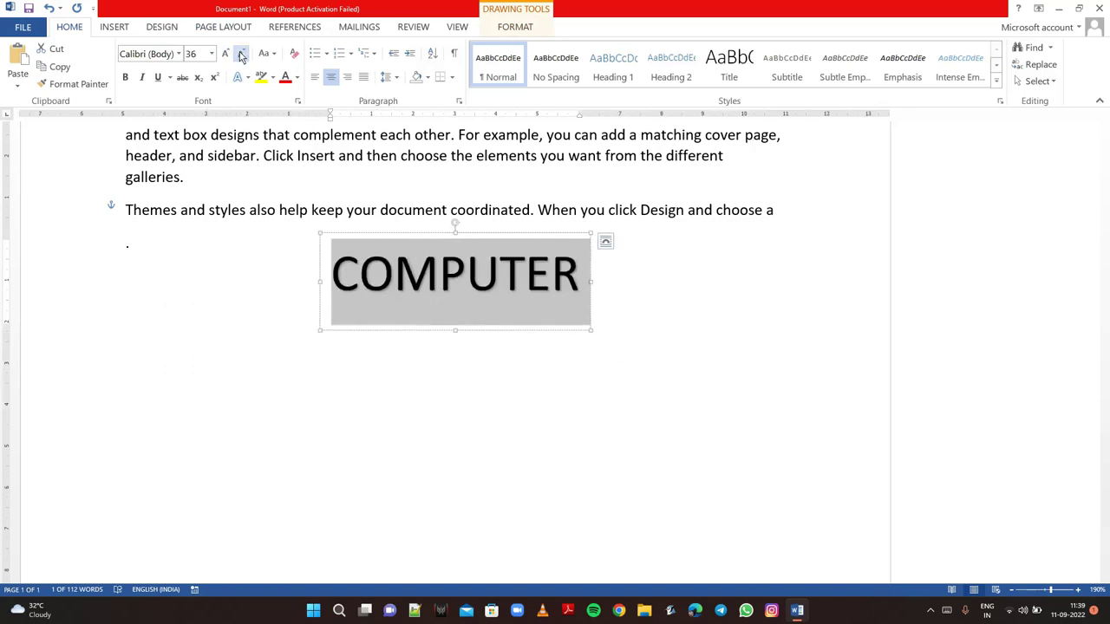
pyautogui.click(510, 33)
pyautogui.click(404, 48)
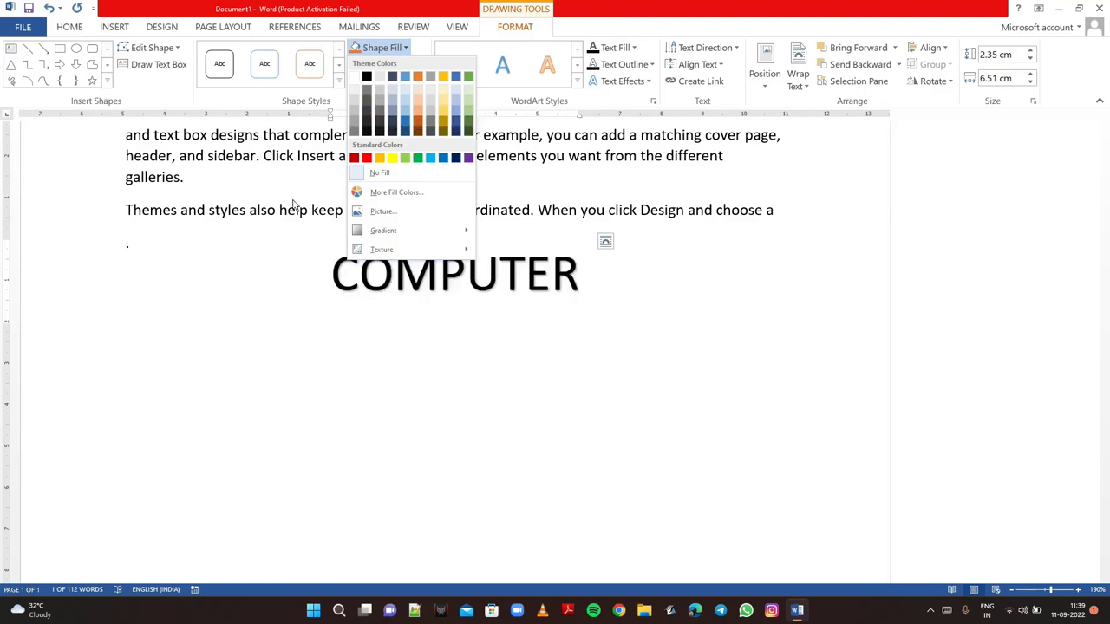
pyautogui.click(353, 105)
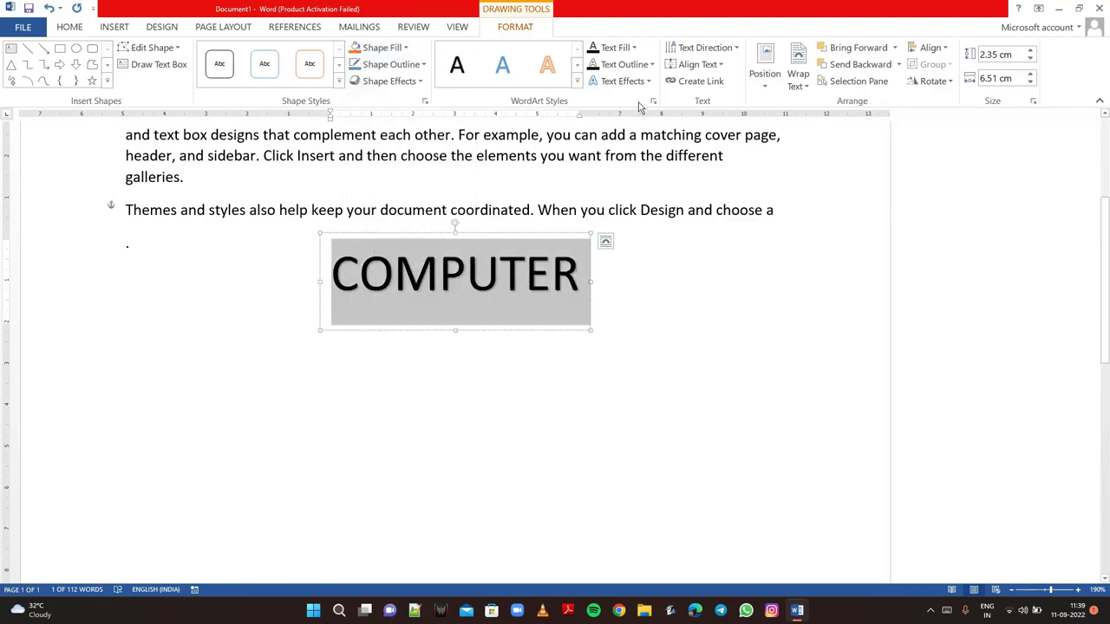
pyautogui.click(633, 48)
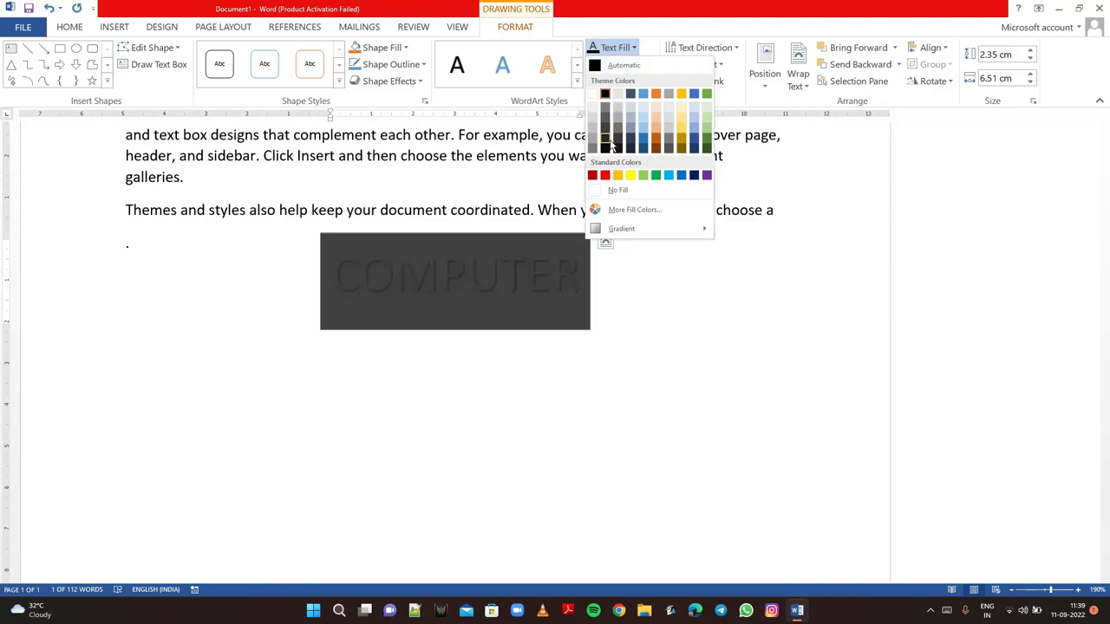
pyautogui.click(593, 94)
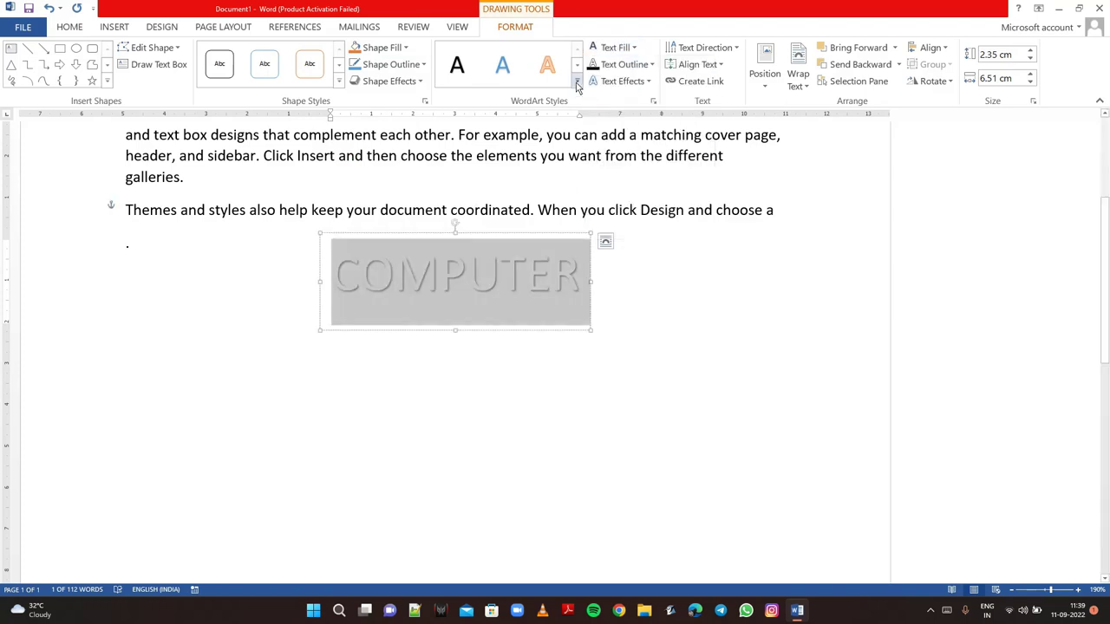
# Step: Apply the orange outlined WordArt style and set it in front of text
pyautogui.click(577, 81)
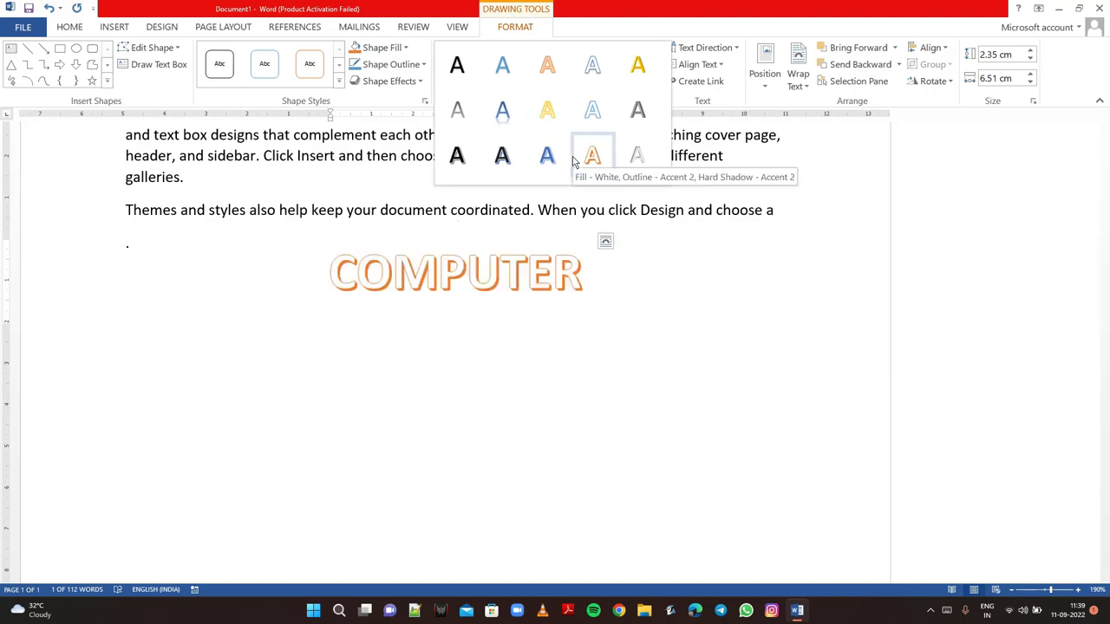
pyautogui.click(572, 161)
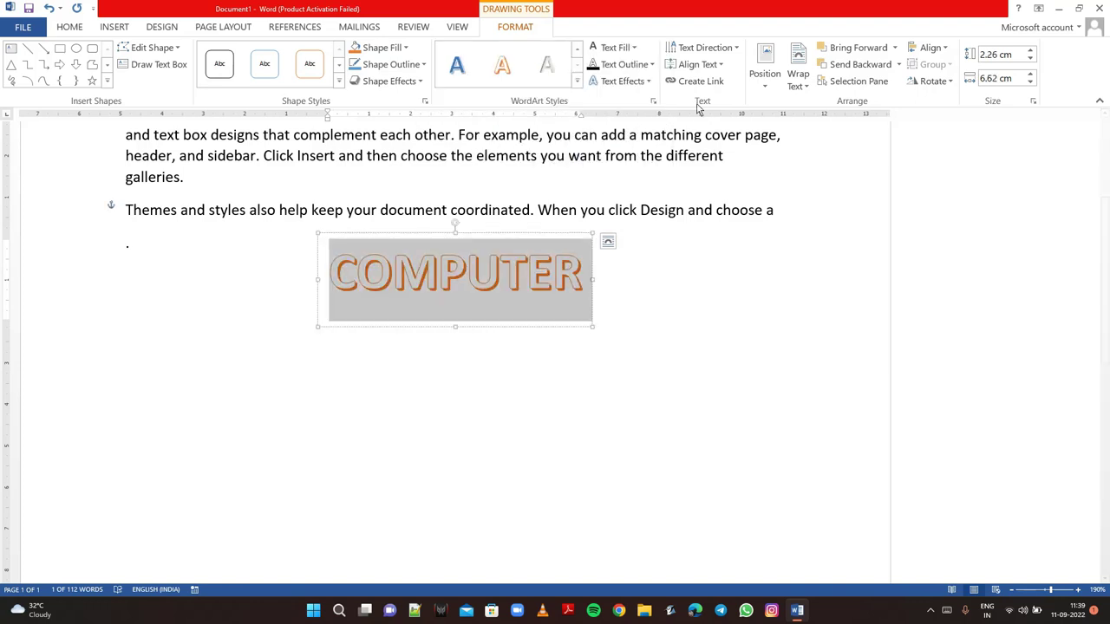
pyautogui.click(795, 86)
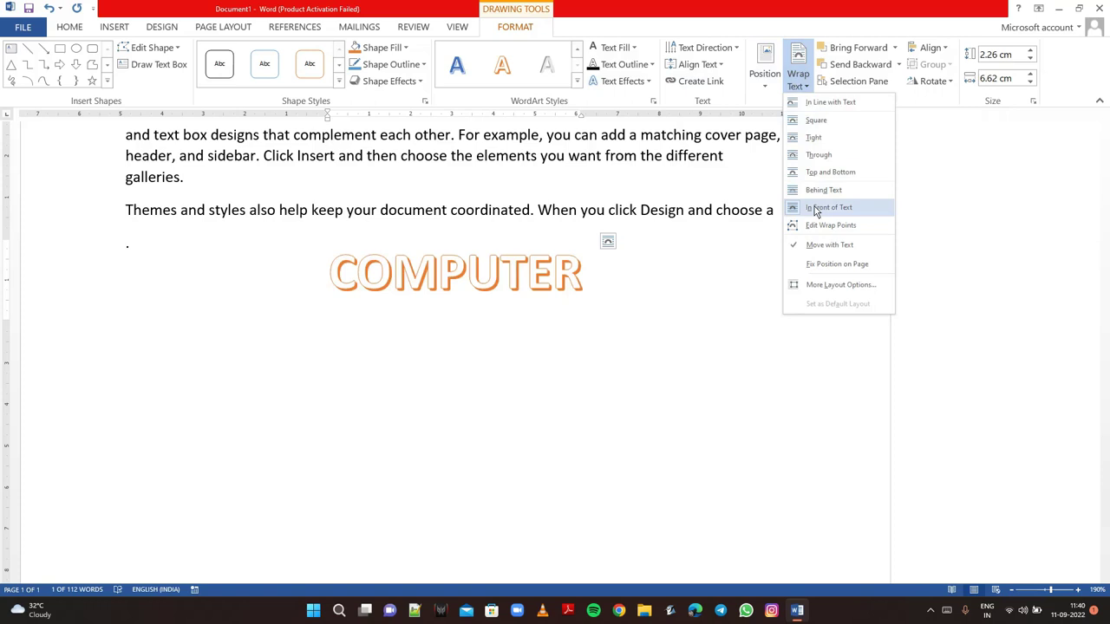
pyautogui.click(814, 207)
pyautogui.moveTo(550, 241)
pyautogui.mouseDown()
pyautogui.moveTo(572, 217)
pyautogui.moveTo(549, 240)
pyautogui.mouseUp()
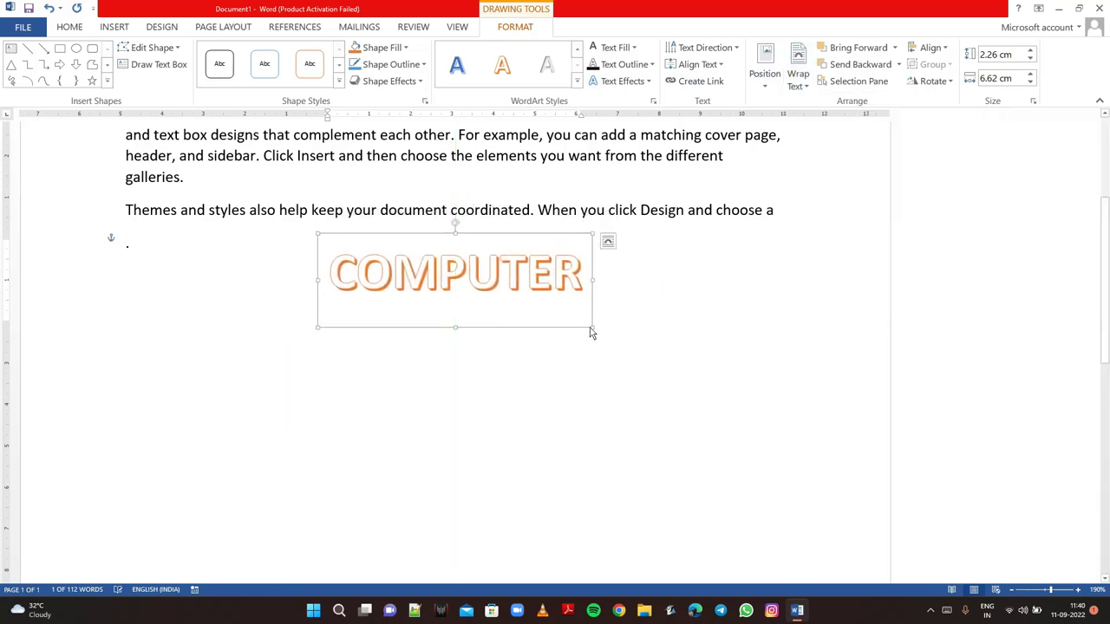
# Step: Deselect the WordArt and place the cursor in the first paragraph beginning 'Video provides'
pyautogui.click(691, 329)
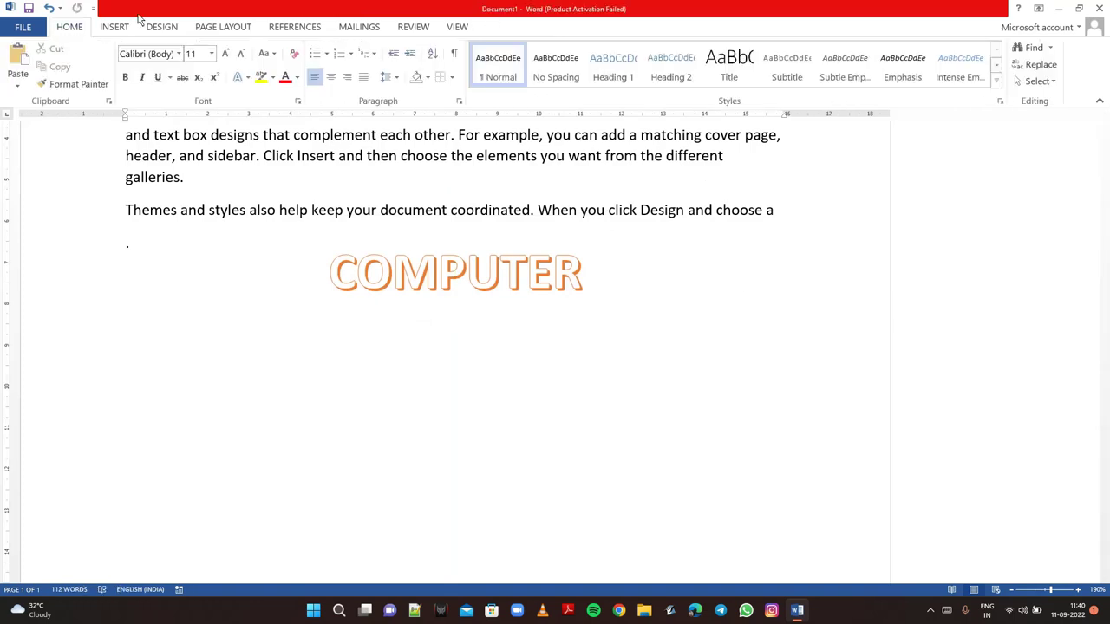
pyautogui.click(114, 27)
pyautogui.click(392, 269)
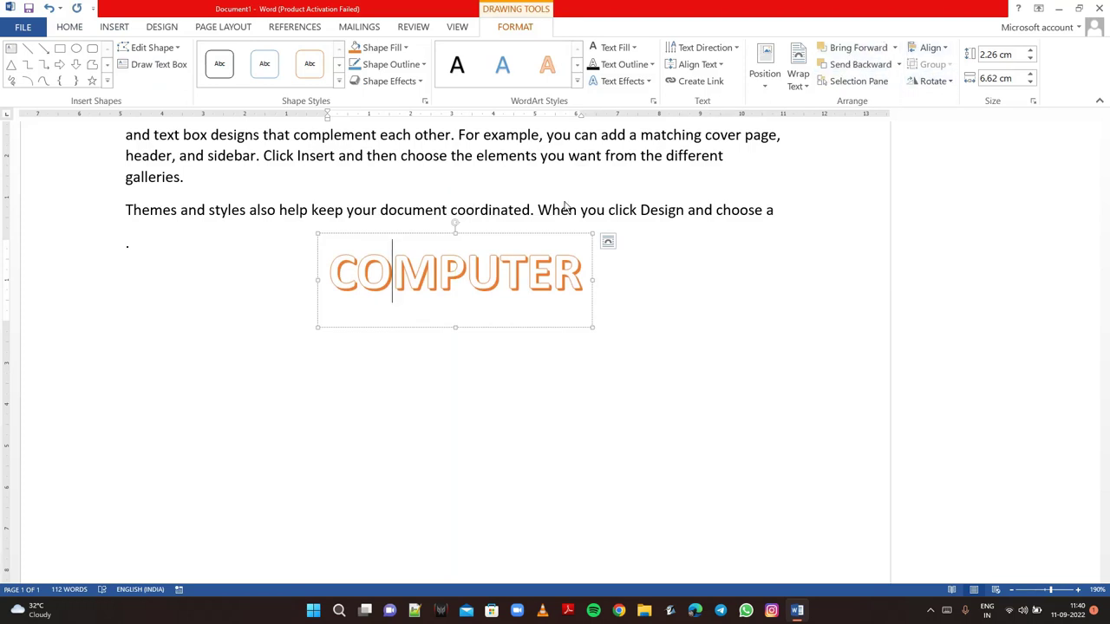
pyautogui.click(450, 348)
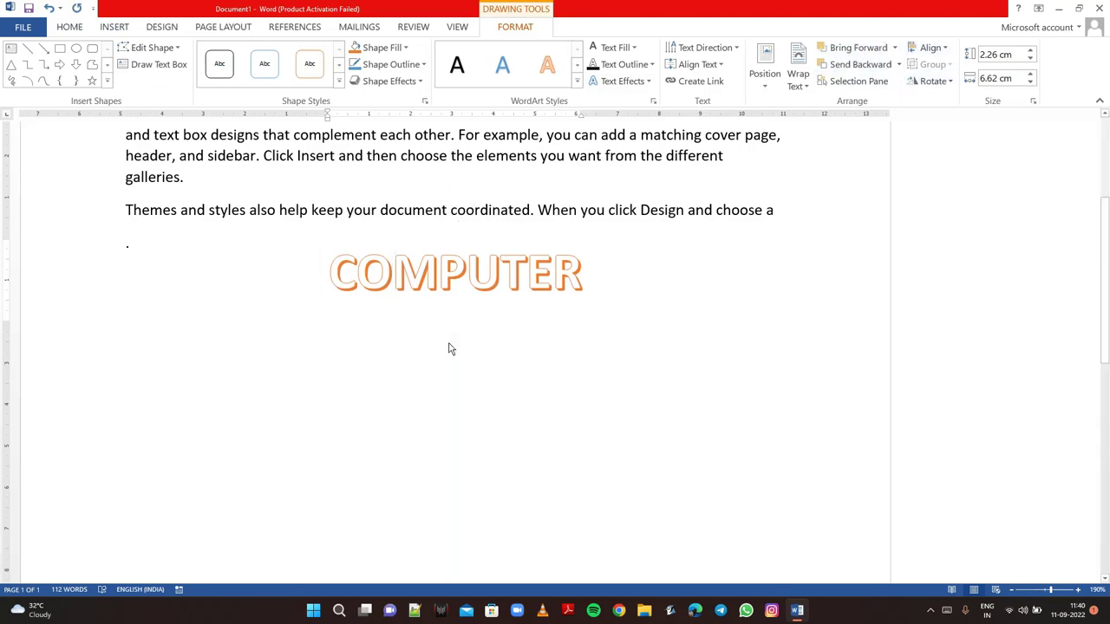
pyautogui.click(125, 28)
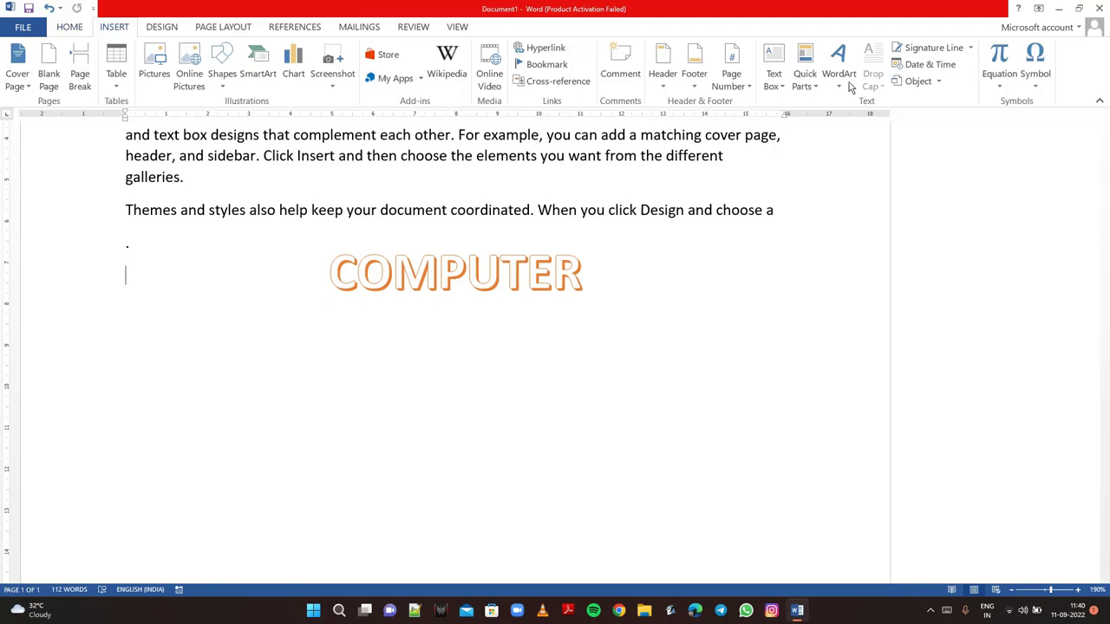
pyautogui.scroll(3, 442, 223)
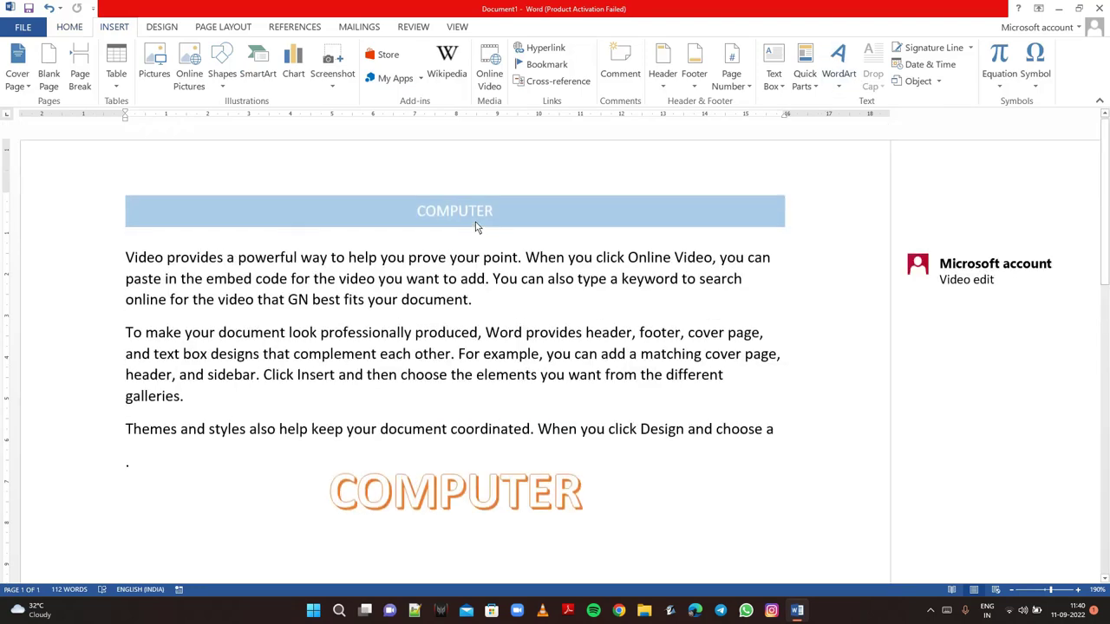
pyautogui.click(135, 259)
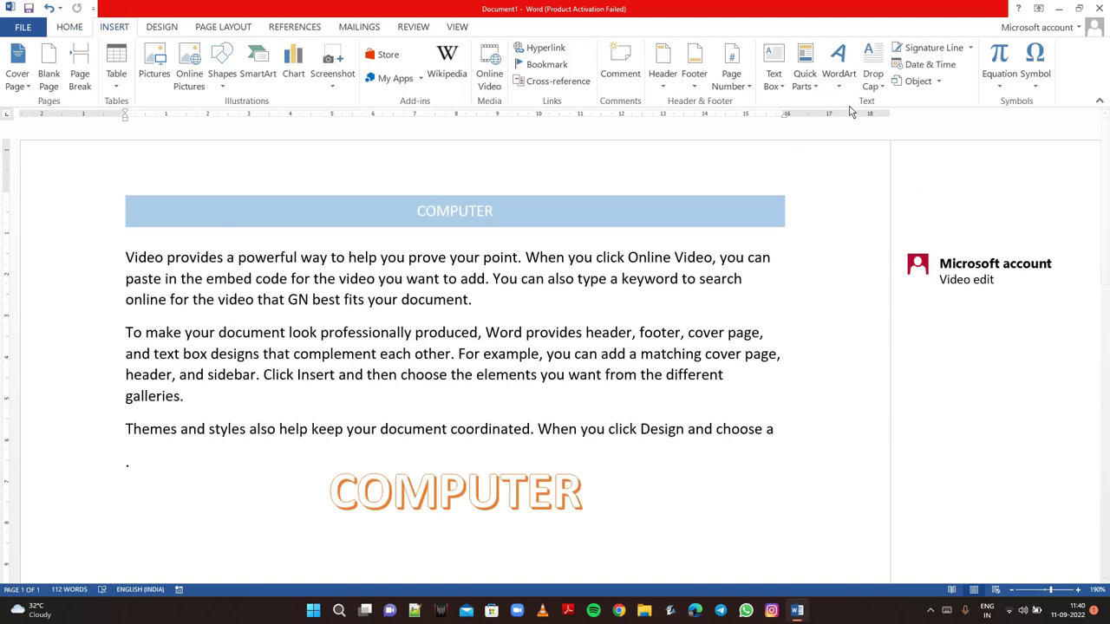
pyautogui.click(878, 87)
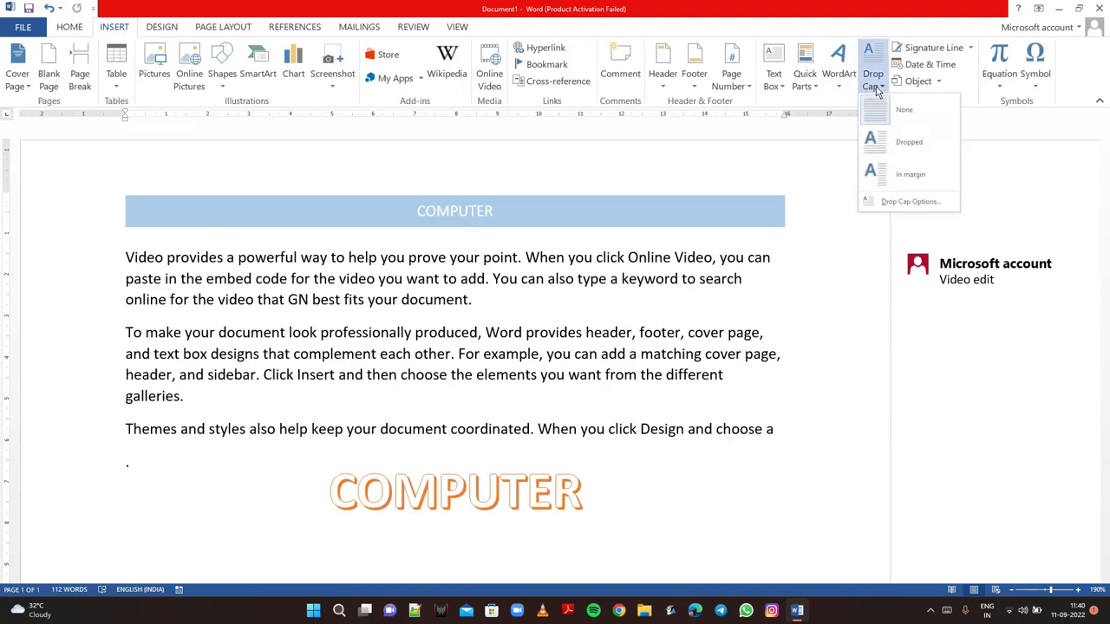
pyautogui.click(892, 144)
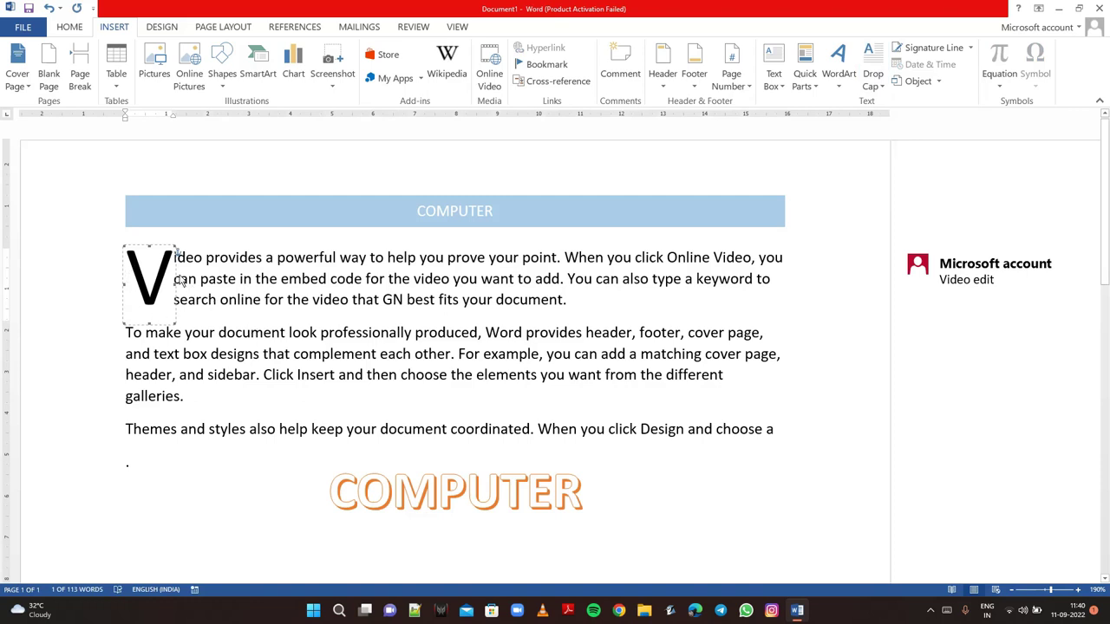
pyautogui.click(872, 78)
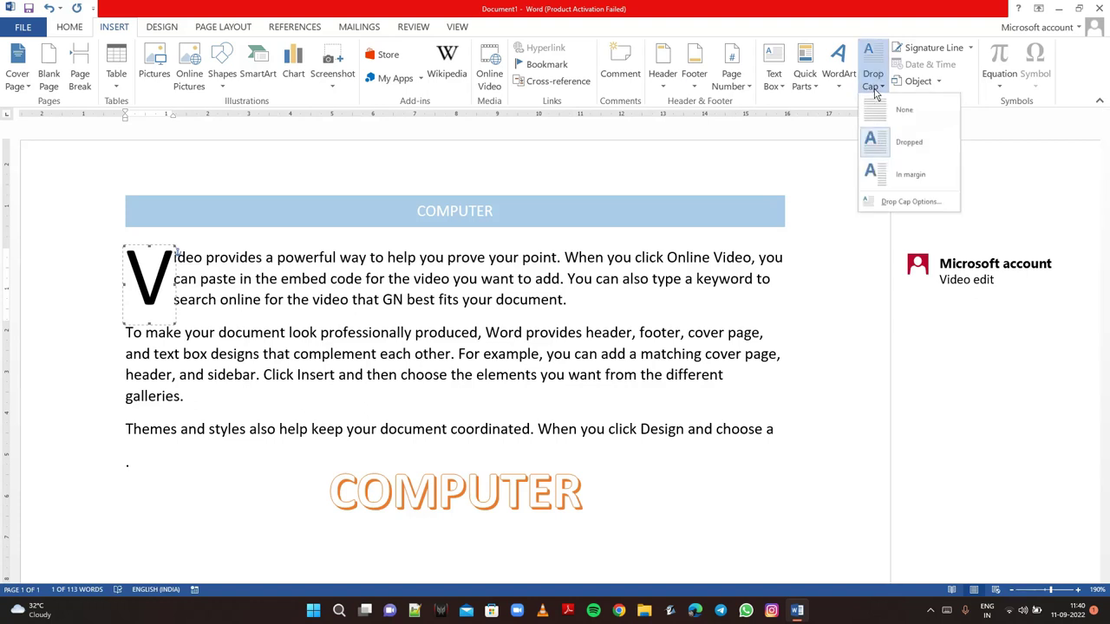
pyautogui.click(875, 176)
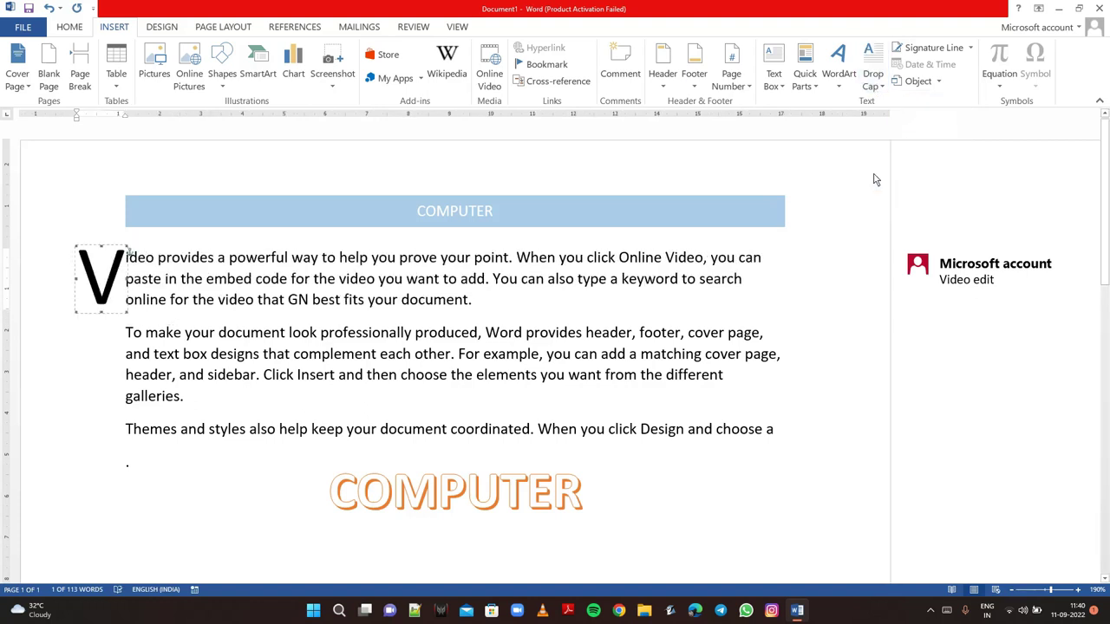
pyautogui.click(170, 538)
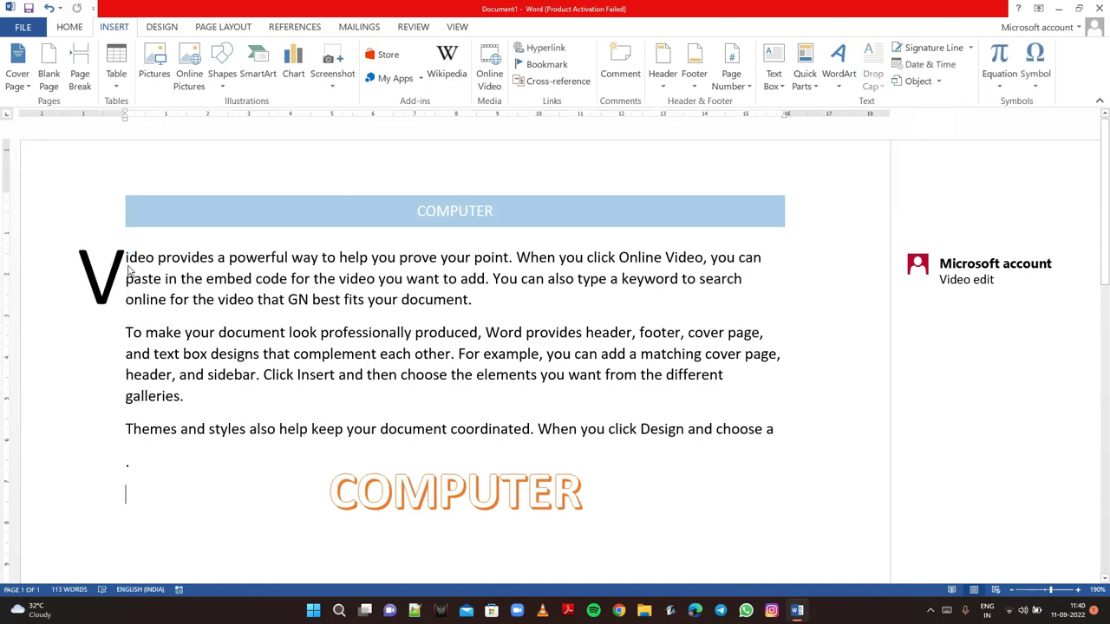
pyautogui.click(126, 253)
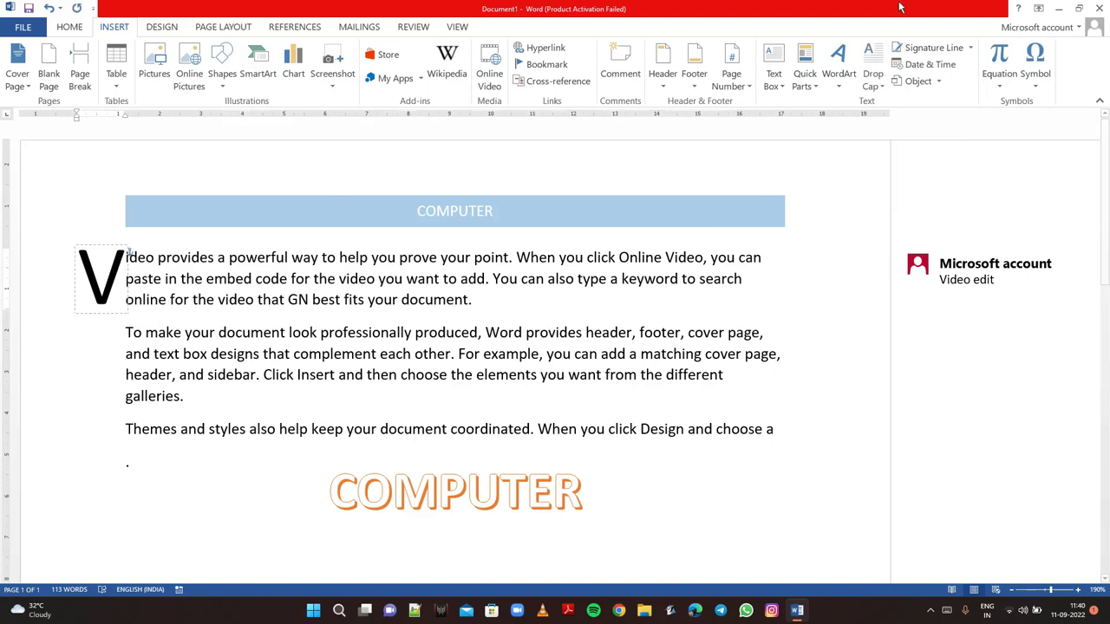
pyautogui.click(873, 76)
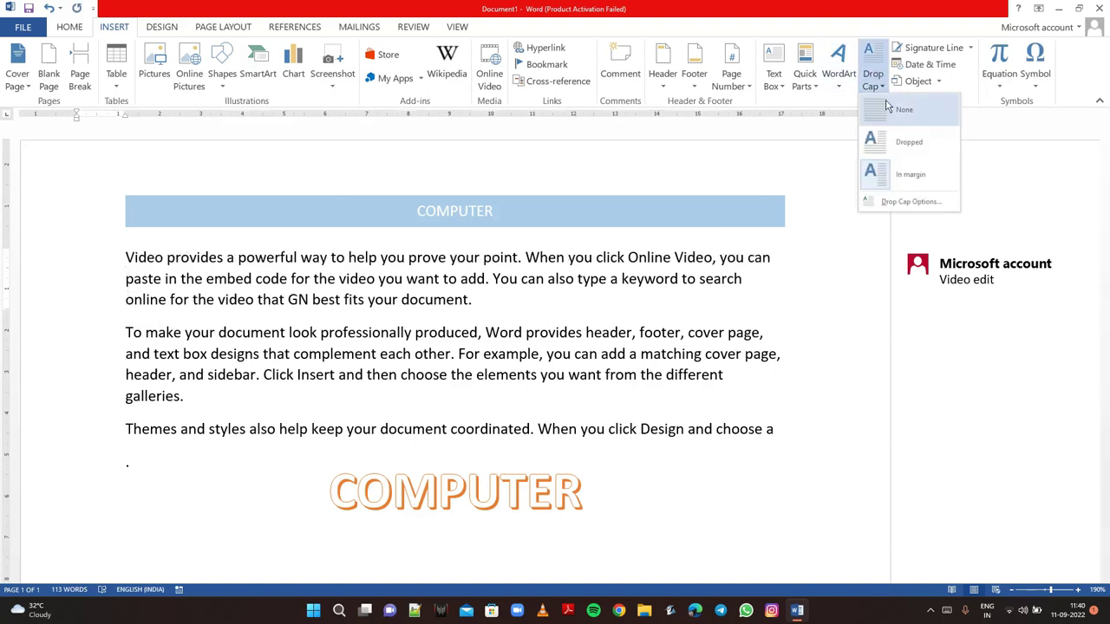
pyautogui.click(906, 108)
pyautogui.click(503, 504)
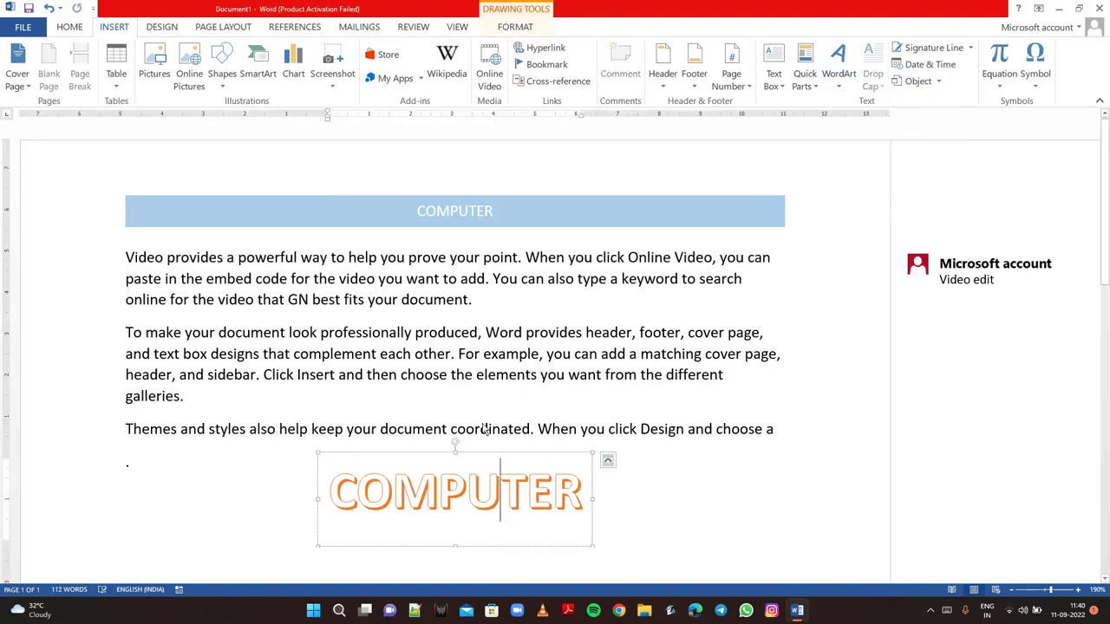
pyautogui.scroll(-3, 509, 580)
pyautogui.scroll(-2, 510, 580)
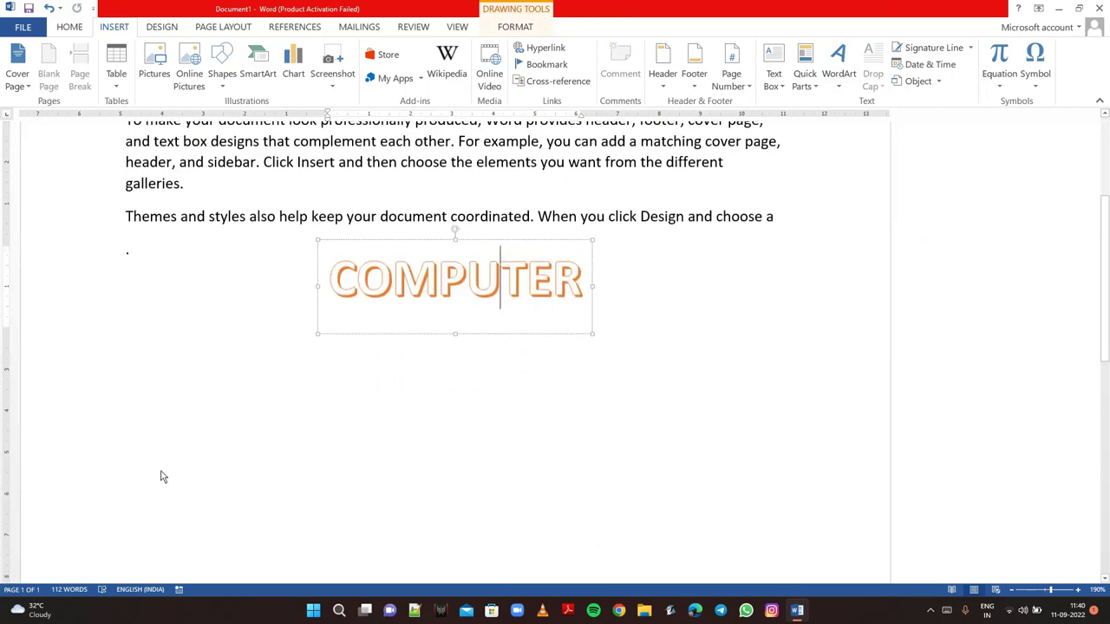
pyautogui.click(145, 405)
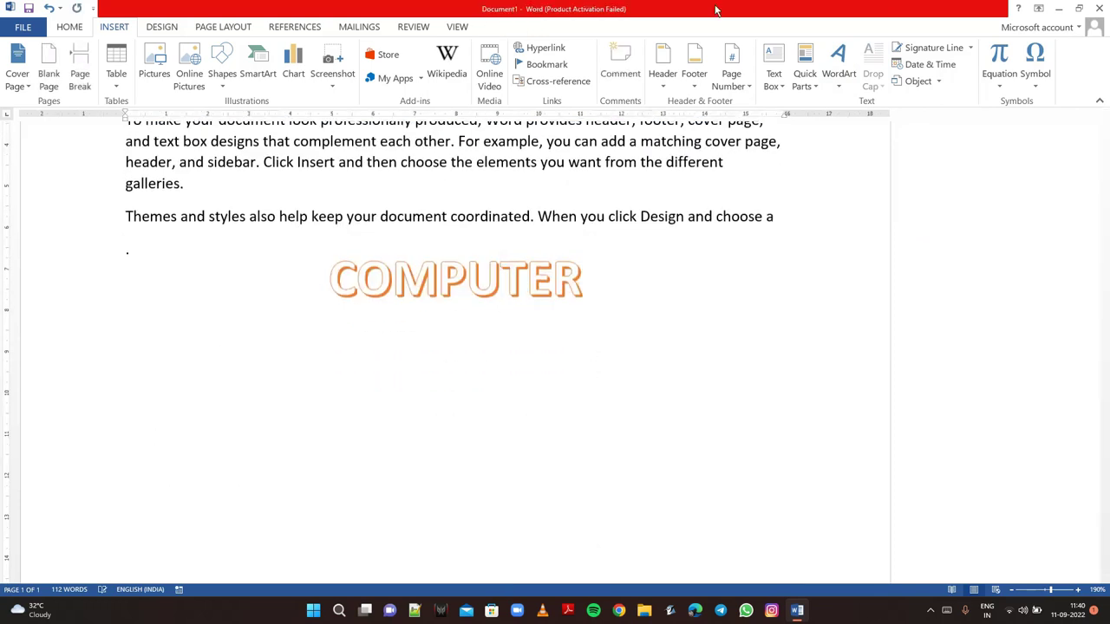
pyautogui.click(969, 48)
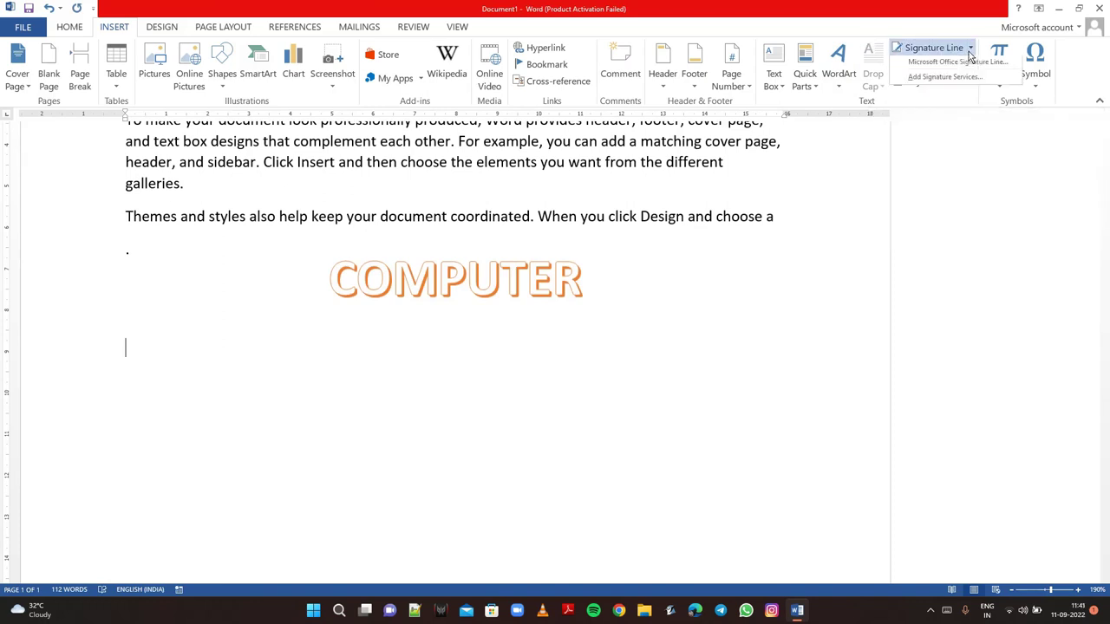
pyautogui.click(944, 78)
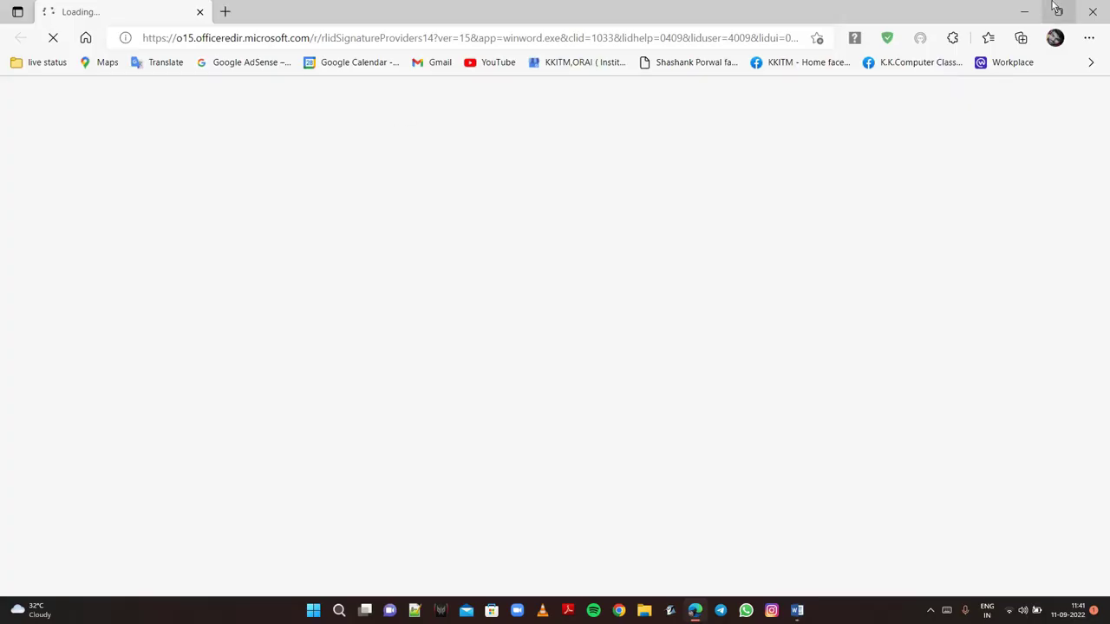
pyautogui.click(1081, 12)
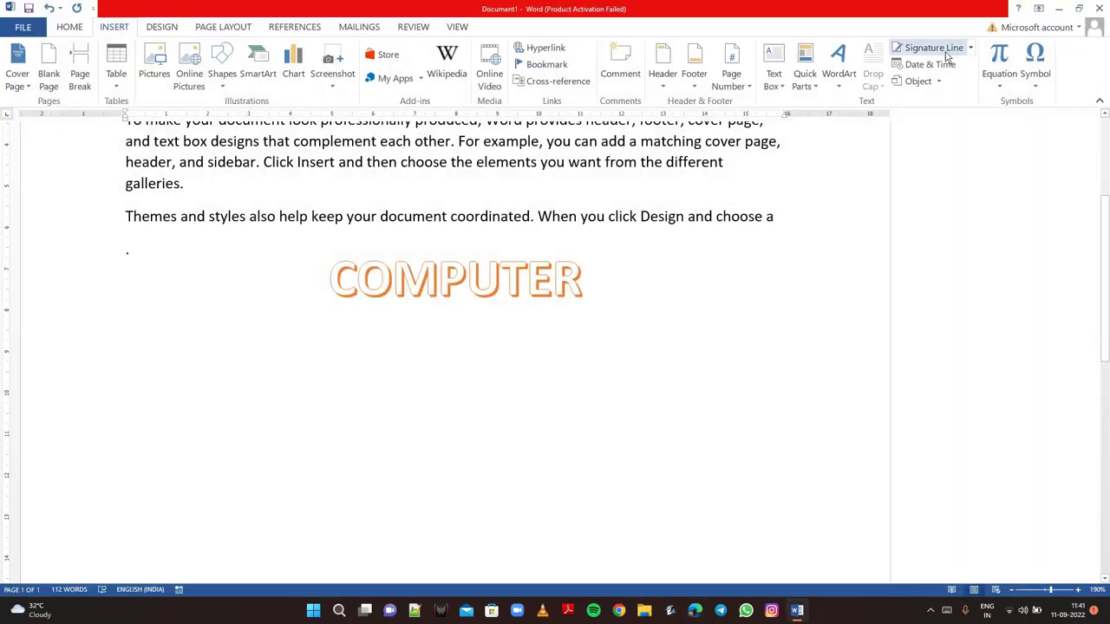
pyautogui.click(945, 51)
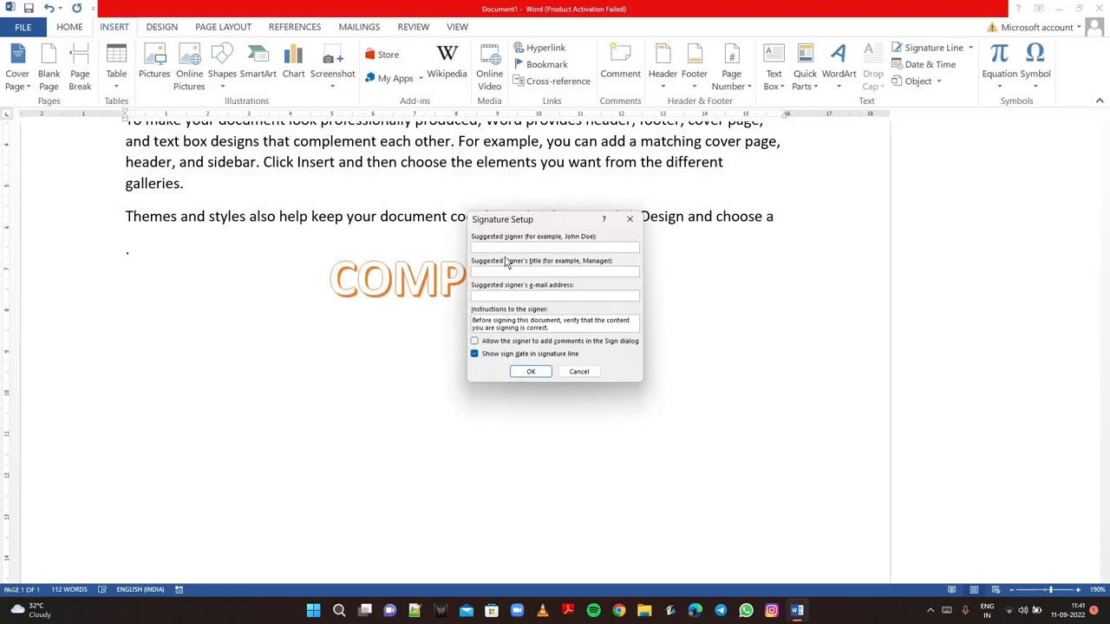
pyautogui.write('KARA')
pyautogui.press('BackSpace')
pyautogui.press('BackSpace')
pyautogui.press('BackSpace')
pyautogui.write('NEHA')
pyautogui.click(630, 220)
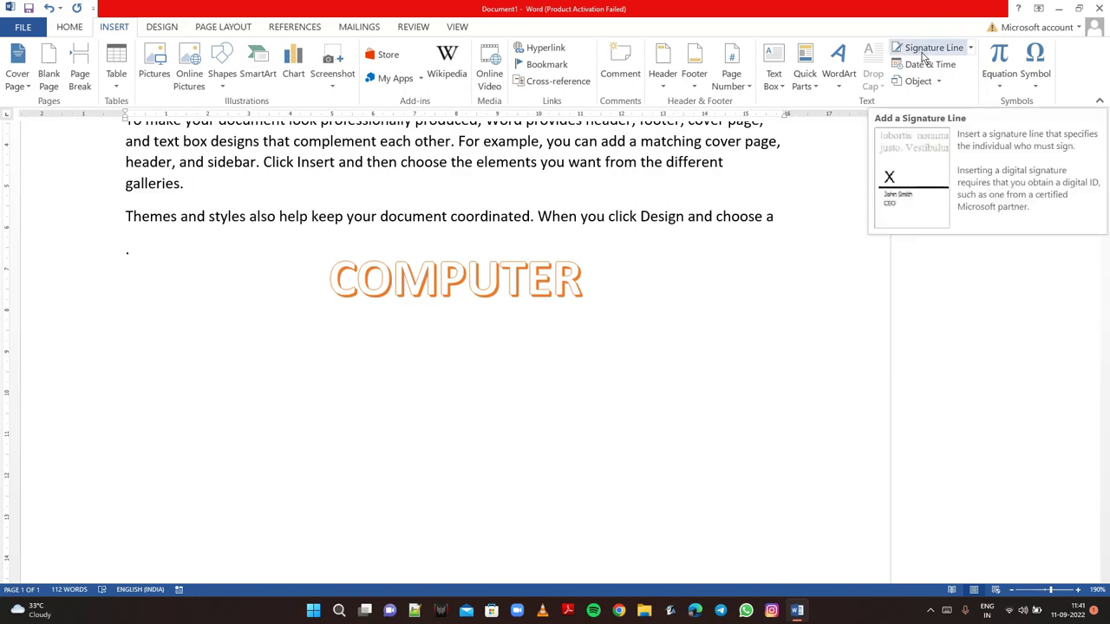
pyautogui.click(928, 48)
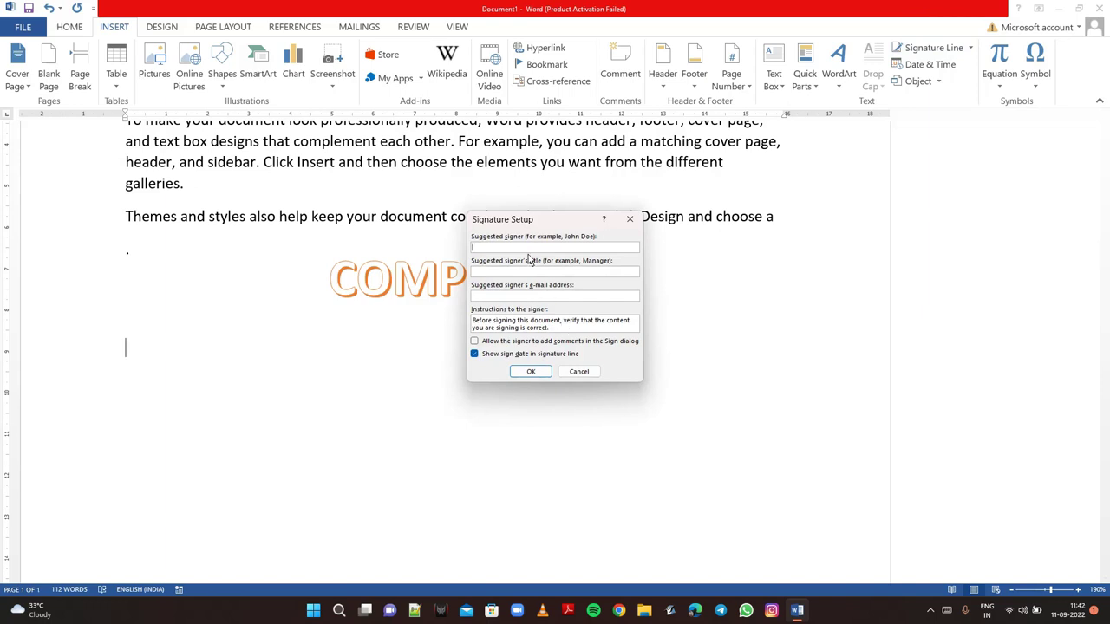
pyautogui.write('ROHIT')
pyautogui.click(506, 274)
pyautogui.write('MA')
pyautogui.click(531, 371)
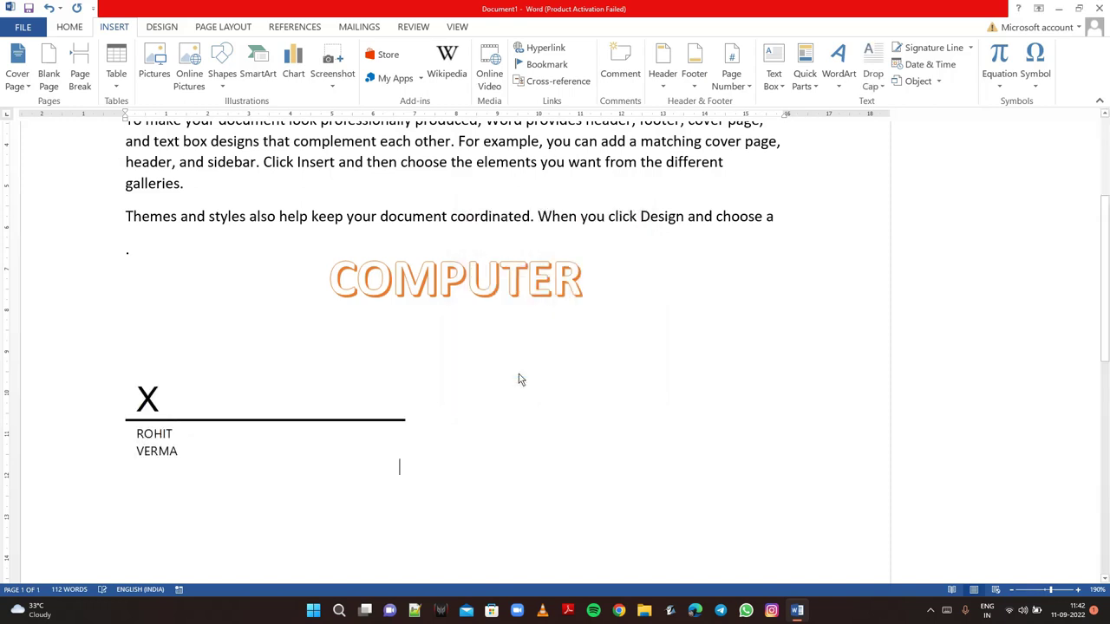
pyautogui.click(180, 449)
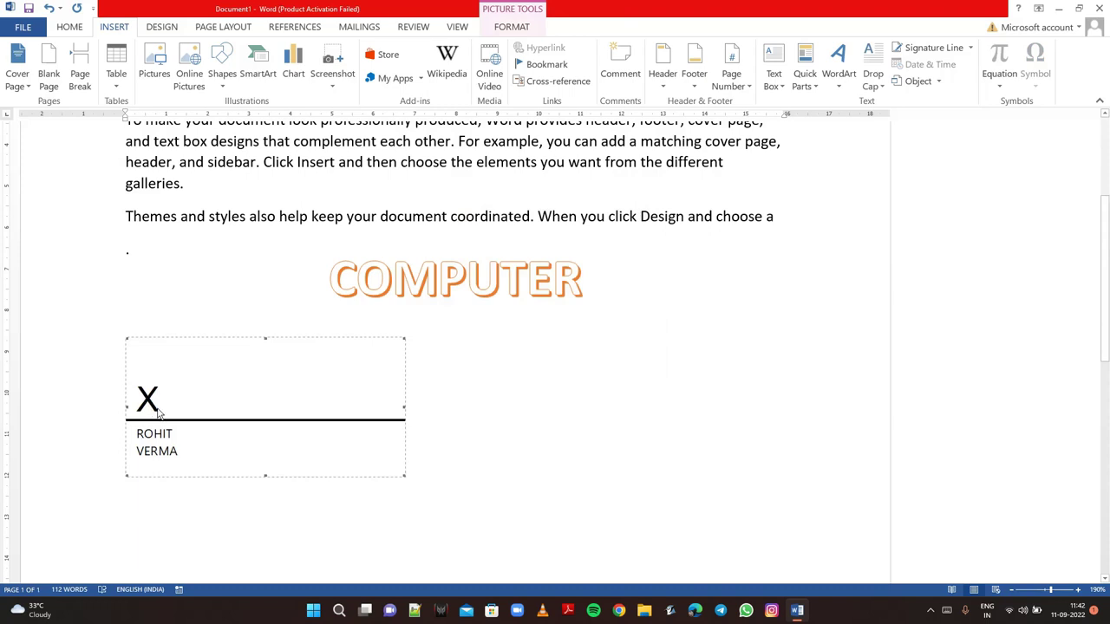
pyautogui.rightClick(183, 370)
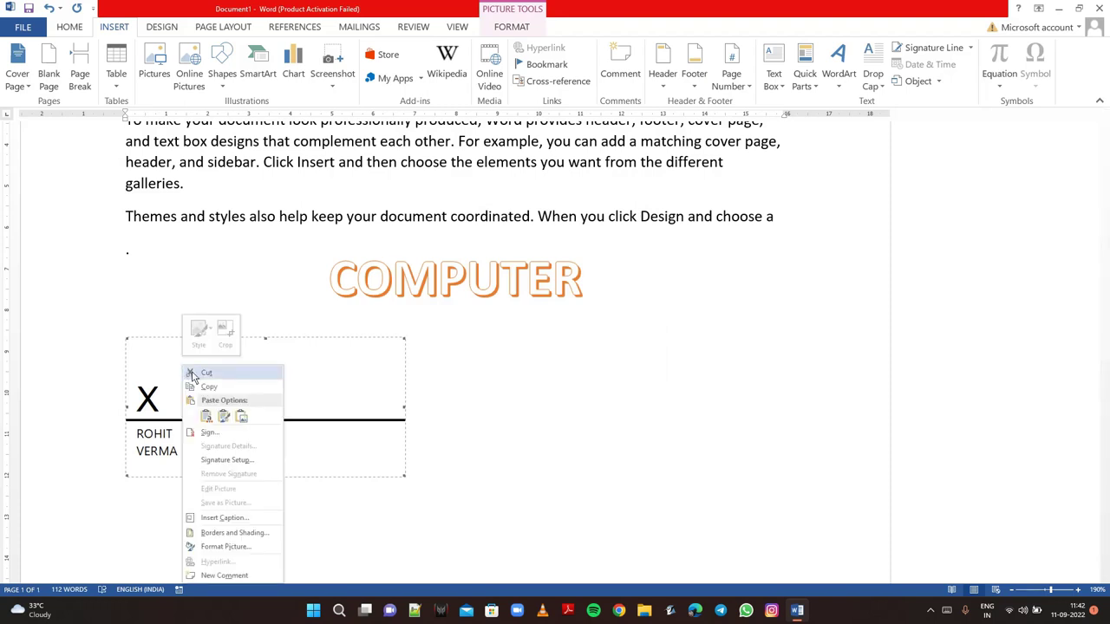
pyautogui.click(206, 373)
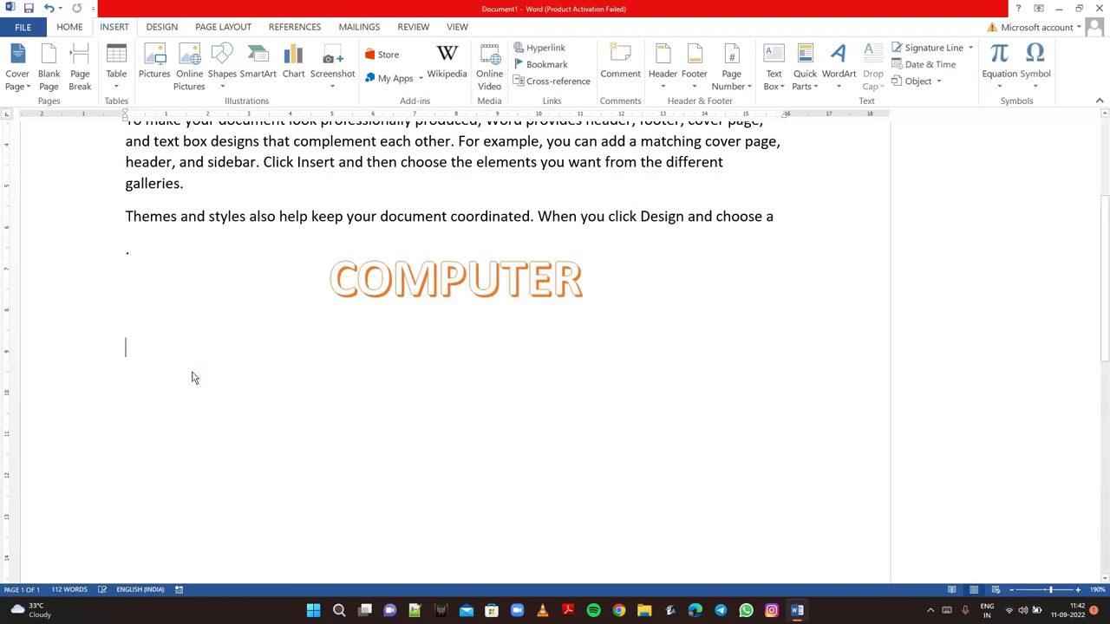
# Step: Insert the long-format date Sunday, 11 September 2022, set to update automatically
pyautogui.click(946, 66)
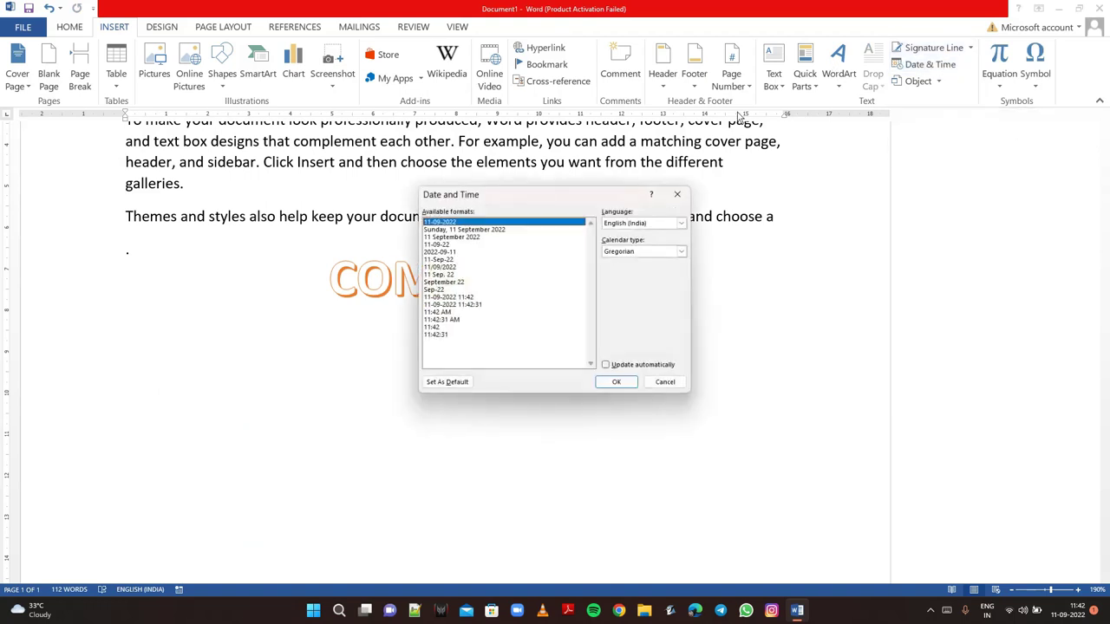
pyautogui.click(492, 230)
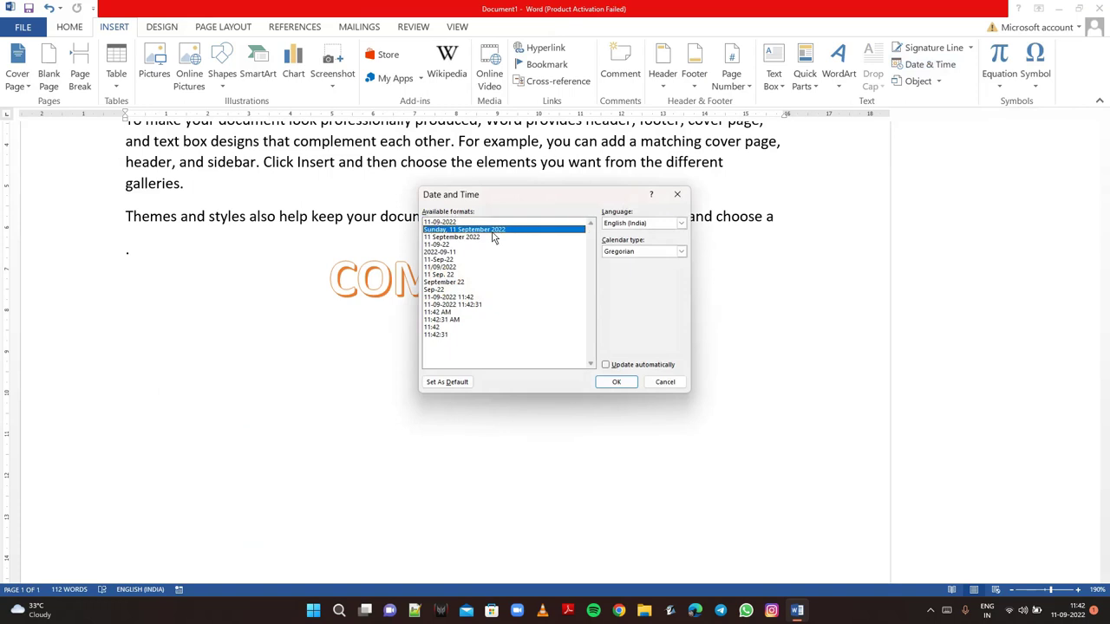
pyautogui.click(622, 385)
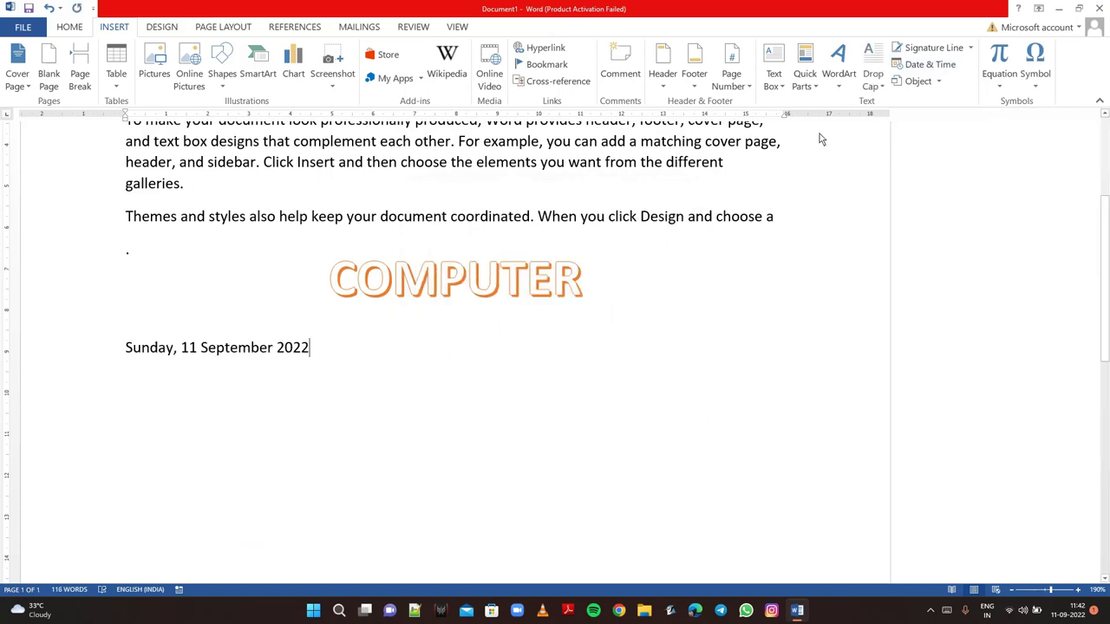
pyautogui.click(929, 64)
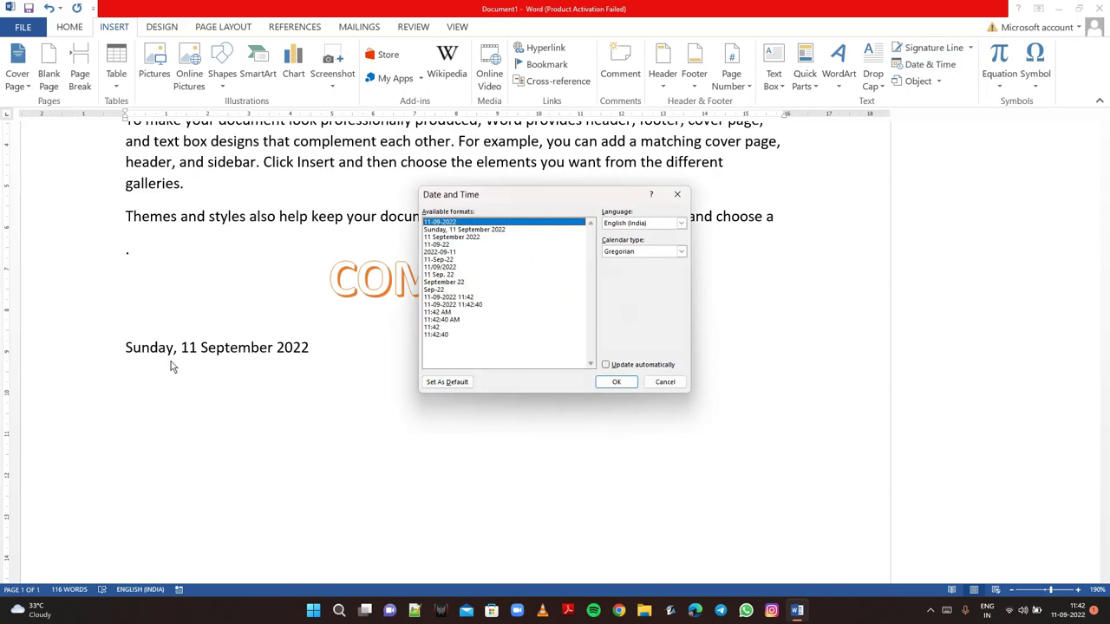
pyautogui.click(616, 368)
pyautogui.click(616, 382)
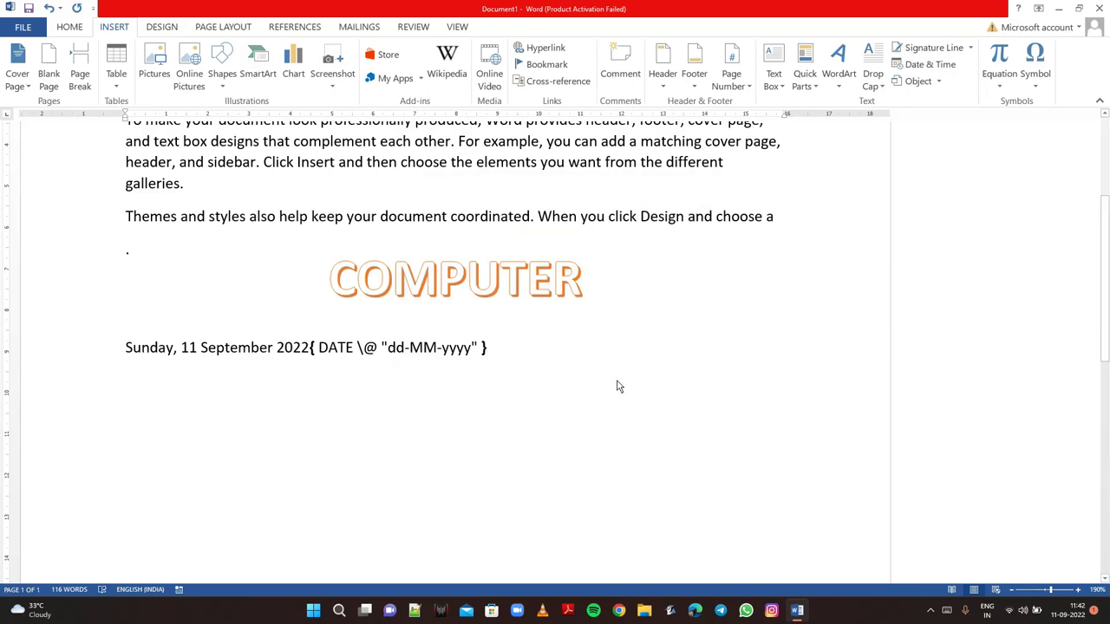
# Step: Delete the inserted date field and the rest of the date text below COMPUTER
pyautogui.press('BackSpace')
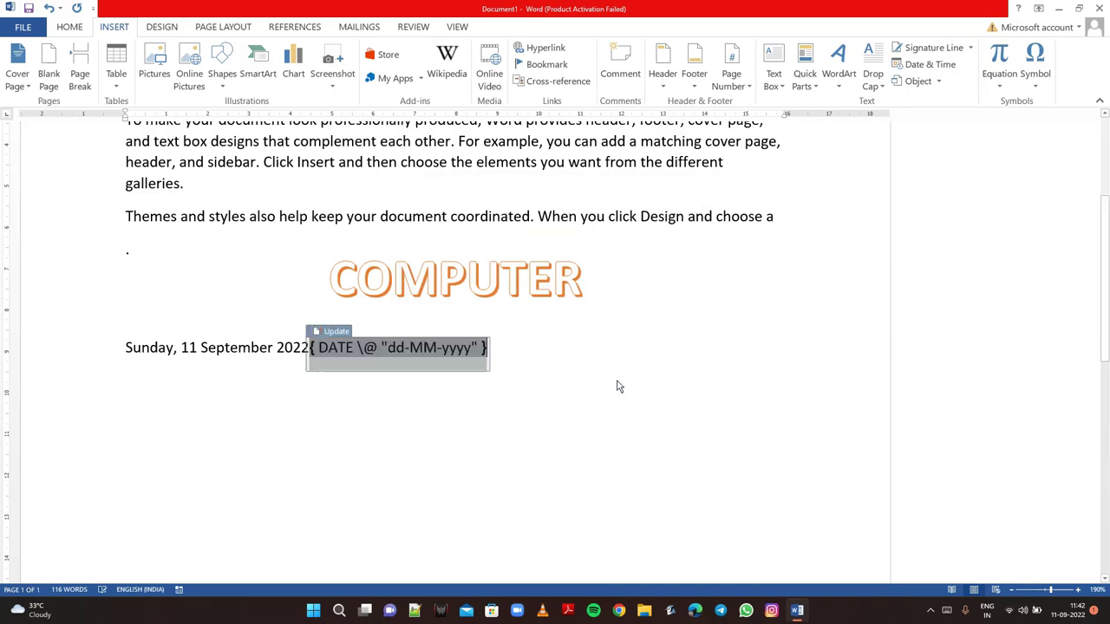
pyautogui.press('BackSpace')
pyautogui.press('BackSpace')
pyautogui.press('BackSpace')
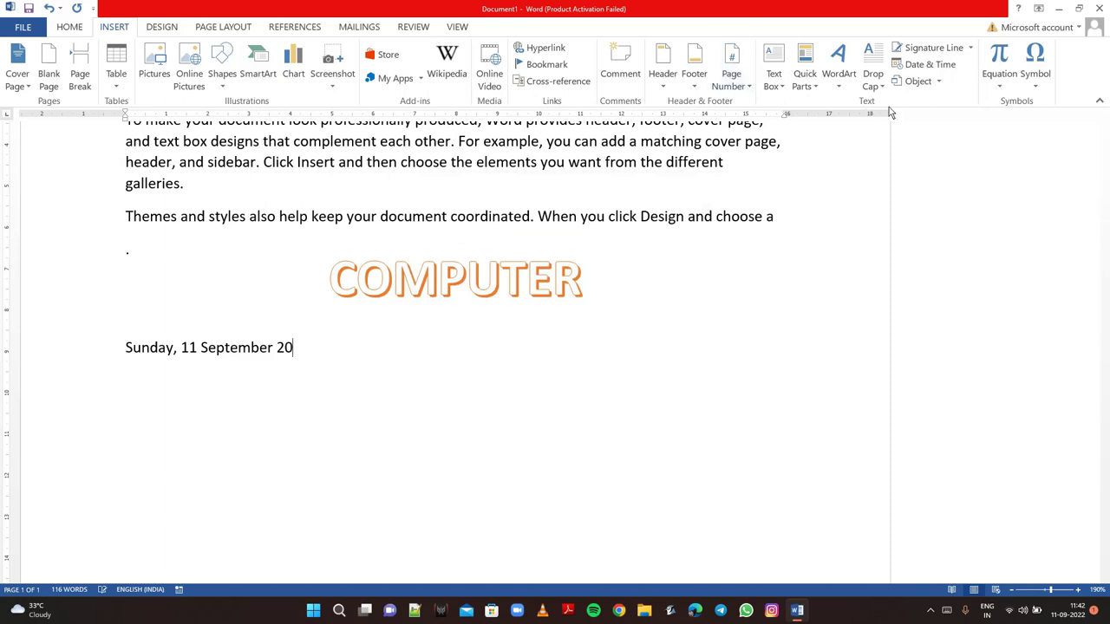
pyautogui.press('BackSpace')
pyautogui.press('BackSpace')
pyautogui.press('BackSpace')
pyautogui.press('BackSpace')
pyautogui.press('BackSpace')
pyautogui.press('BackSpace')
pyautogui.press('BackSpace')
pyautogui.press('BackSpace')
pyautogui.press('BackSpace')
pyautogui.press('BackSpace')
pyautogui.press('BackSpace')
pyautogui.press('BackSpace')
pyautogui.press('BackSpace')
pyautogui.press('BackSpace')
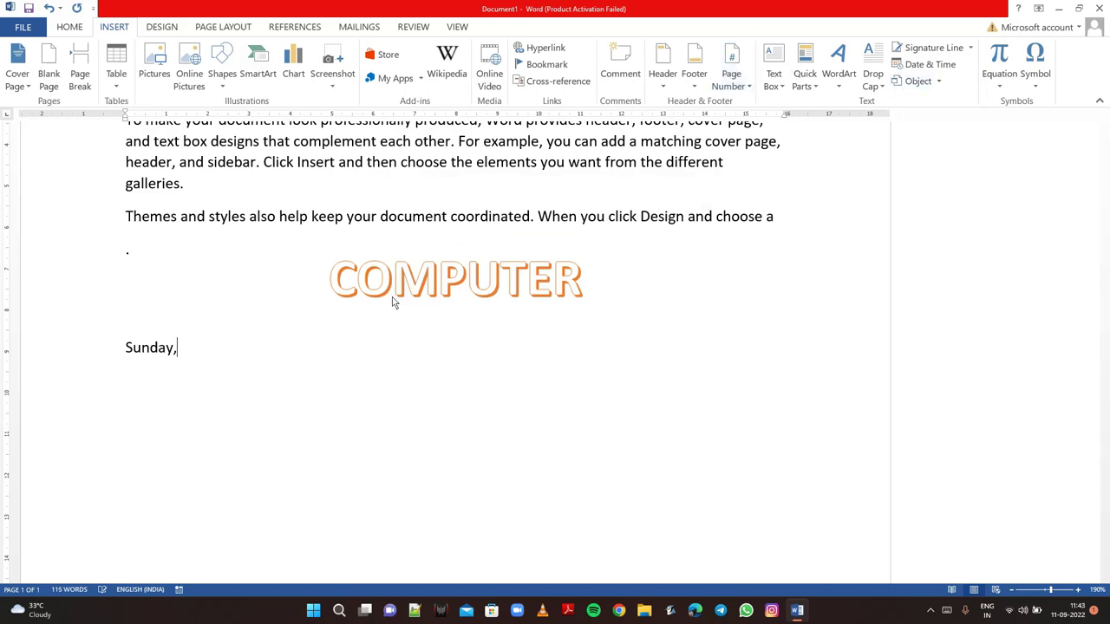
pyautogui.press('BackSpace')
pyautogui.press('BackSpace')
pyautogui.press('BackSpace')
pyautogui.press('BackSpace')
pyautogui.press('BackSpace')
pyautogui.press('BackSpace')
pyautogui.press('BackSpace')
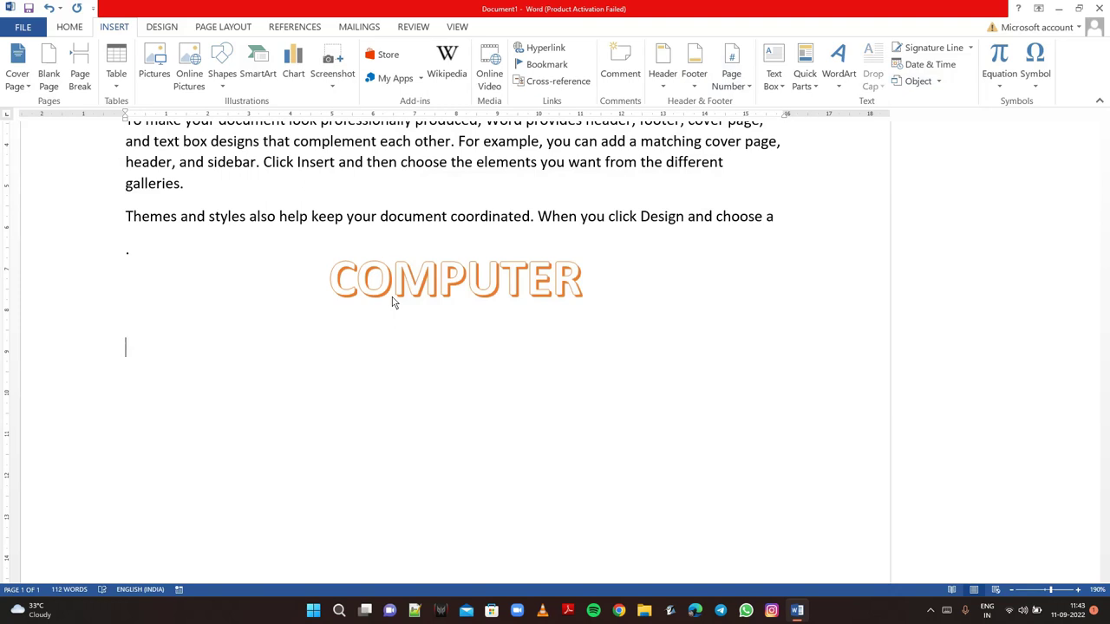
# Step: Embed a new blank Microsoft Excel Worksheet object from the Create New list
pyautogui.click(911, 84)
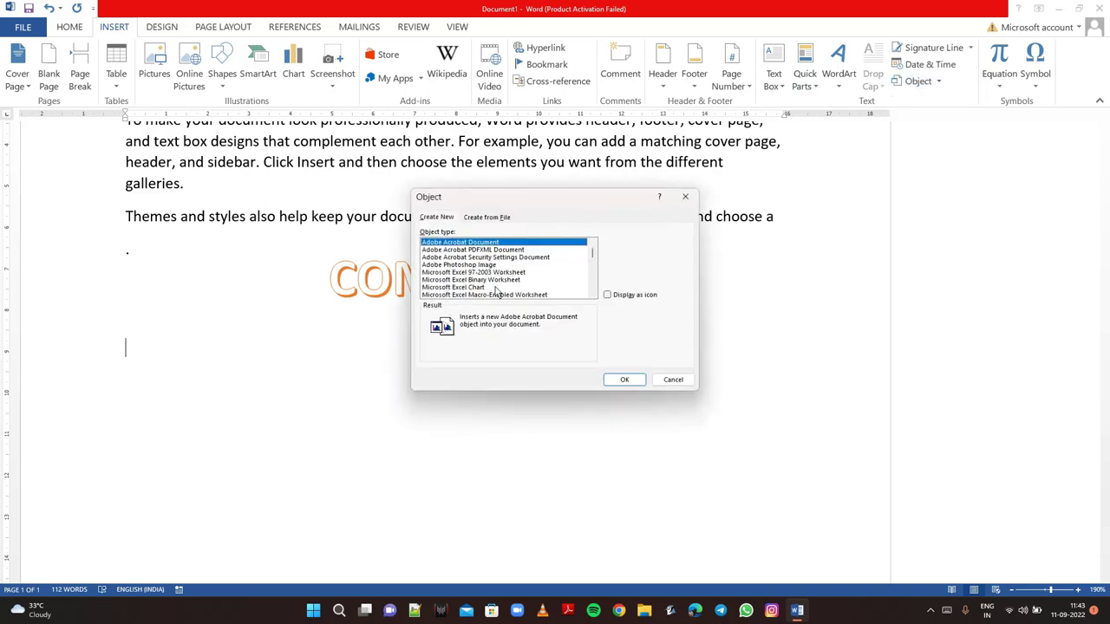
pyautogui.click(589, 295)
pyautogui.click(589, 294)
pyautogui.click(590, 295)
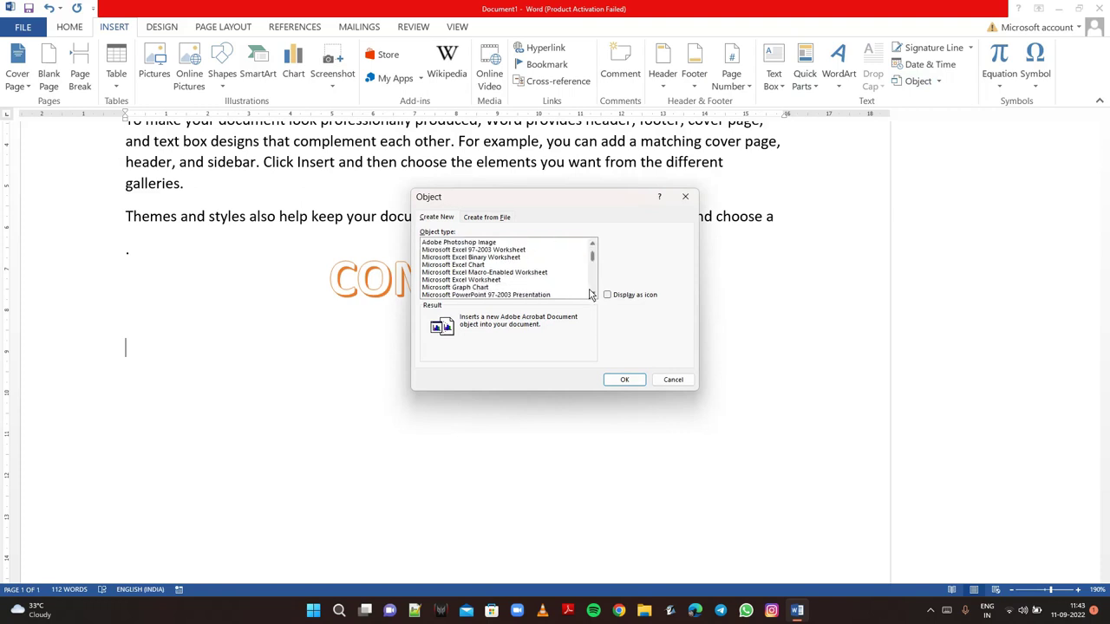
pyautogui.click(490, 281)
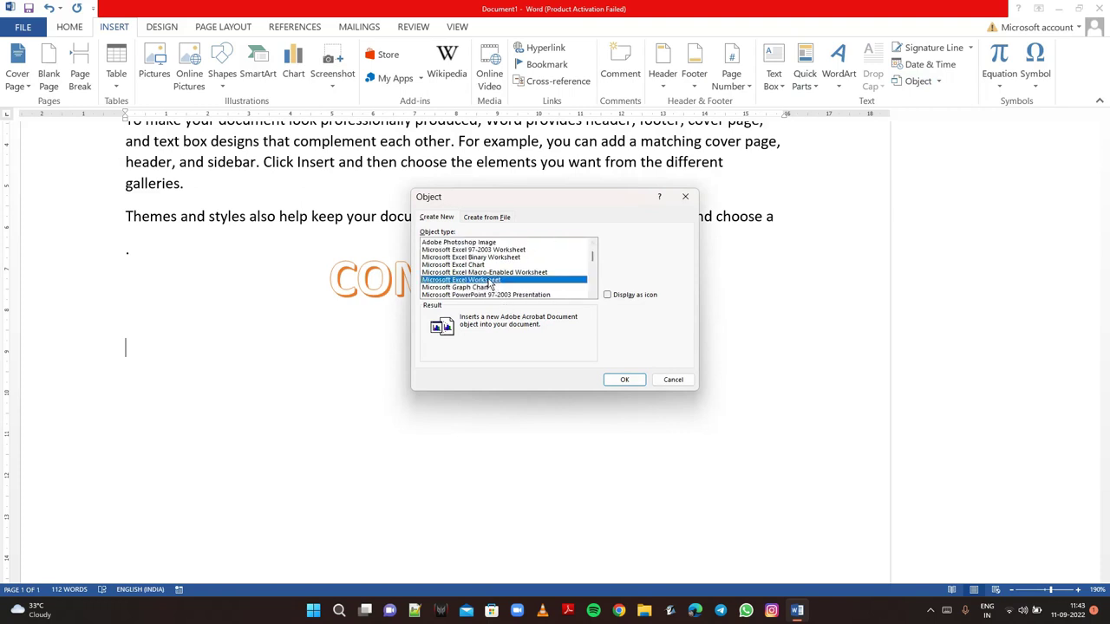
pyautogui.click(632, 389)
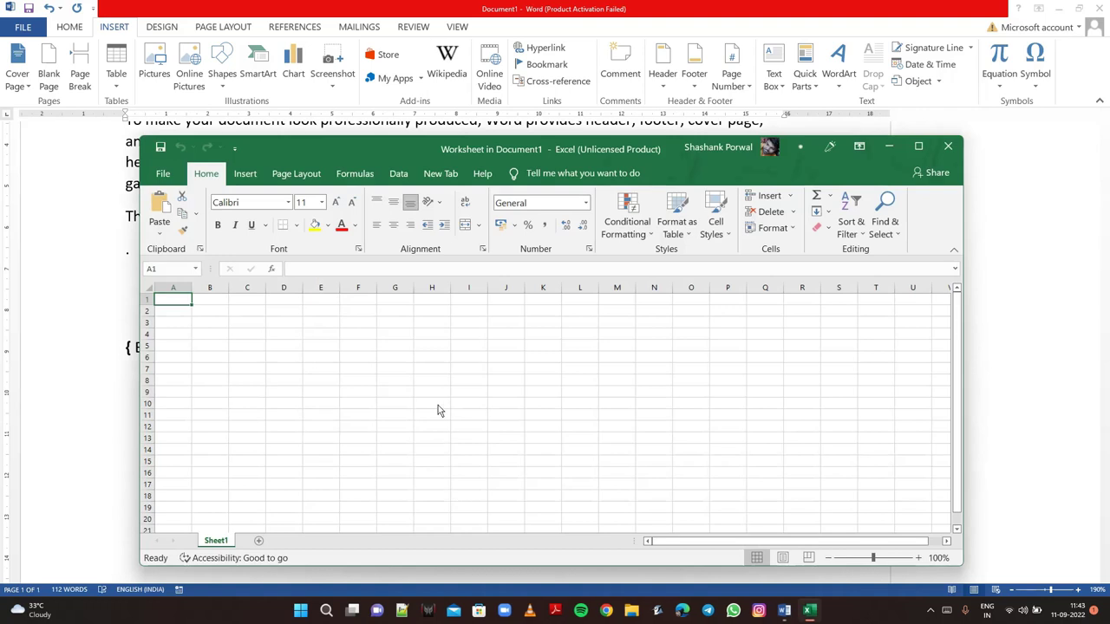
# Step: Enter 45, 25 and 45 in cells A1:A3 and 25 in B3 of the embedded sheet
pyautogui.write('45')
pyautogui.press('Return')
pyautogui.write('2')
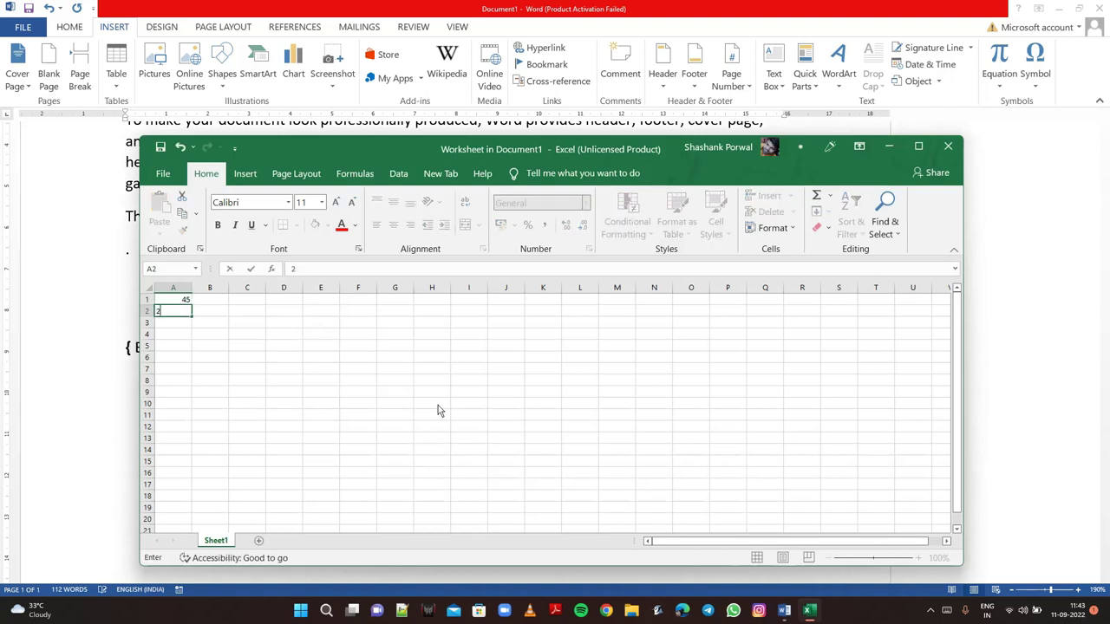
pyautogui.write('5')
pyautogui.press('Return')
pyautogui.write('45')
pyautogui.press('Tab')
pyautogui.write('25')
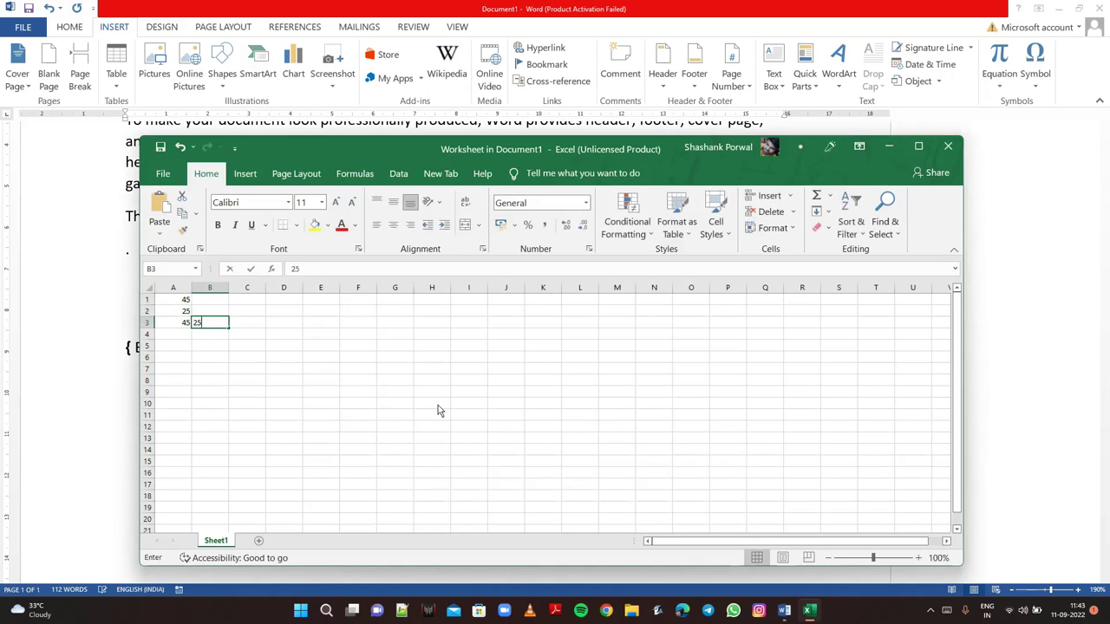
pyautogui.press('Up')
pyautogui.press('Right')
pyautogui.write('1')
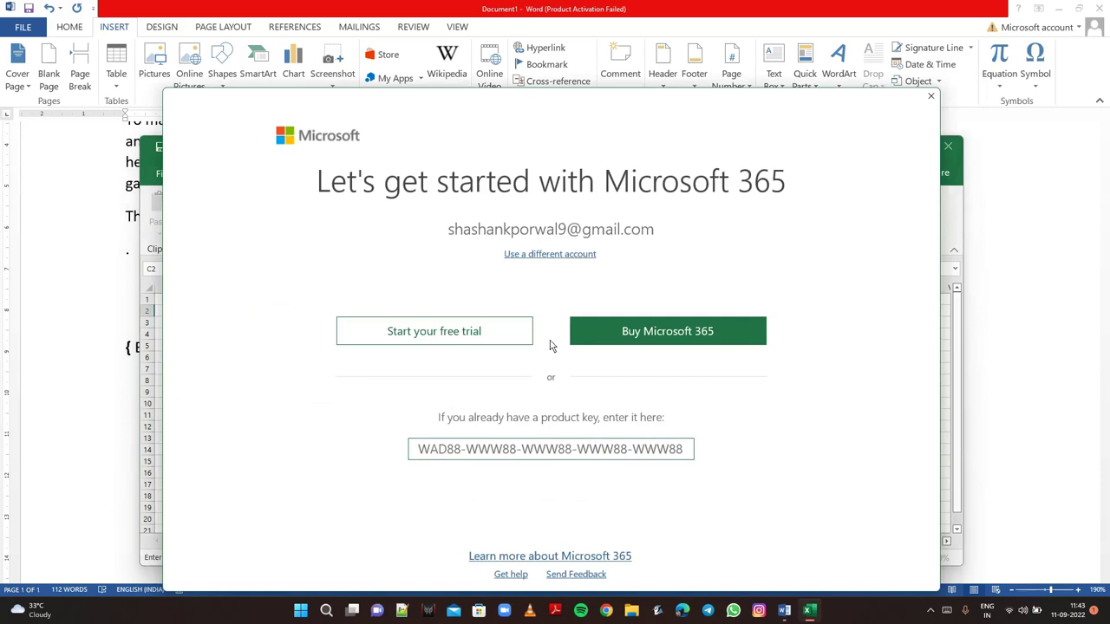
# Step: Dismiss the Microsoft 365 prompt and close the embedded Excel worksheet, returning to Word
pyautogui.click(482, 343)
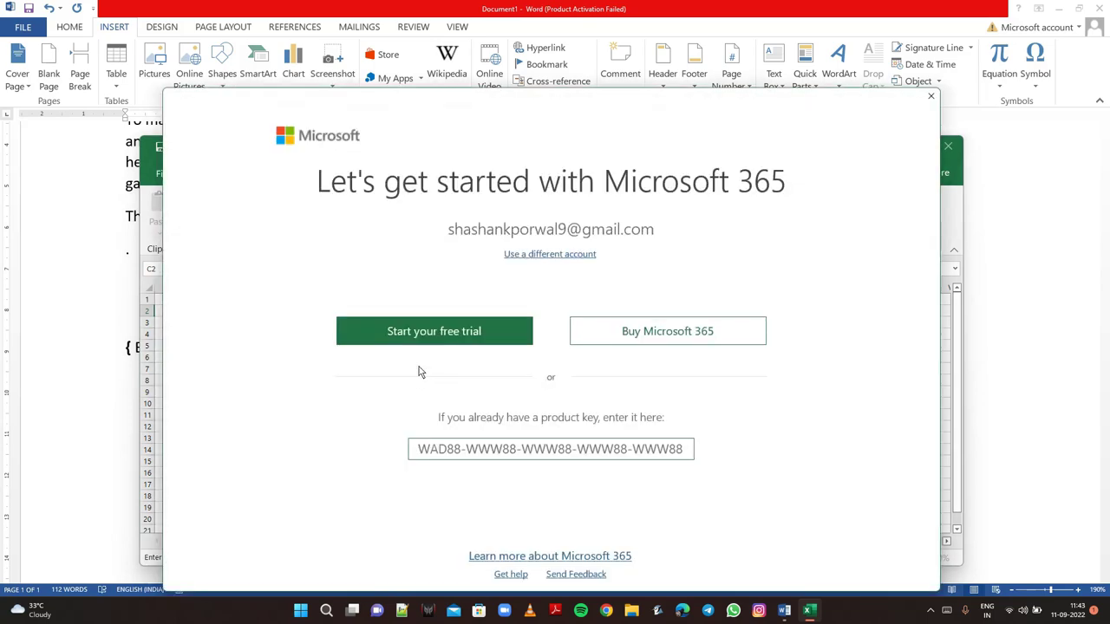
pyautogui.click(931, 96)
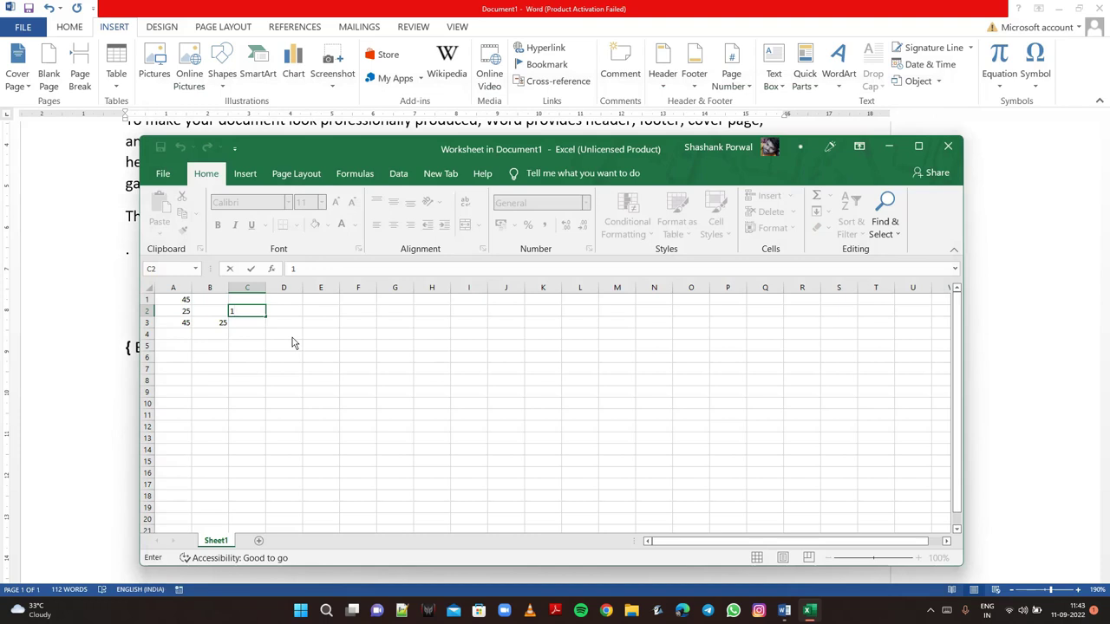
pyautogui.write('4')
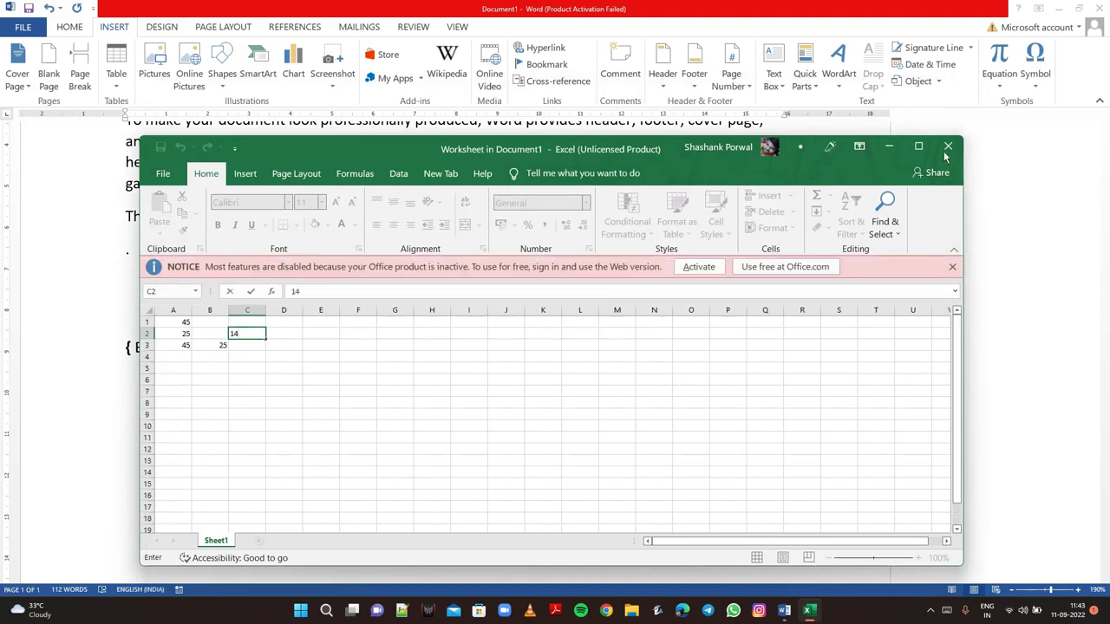
pyautogui.click(945, 152)
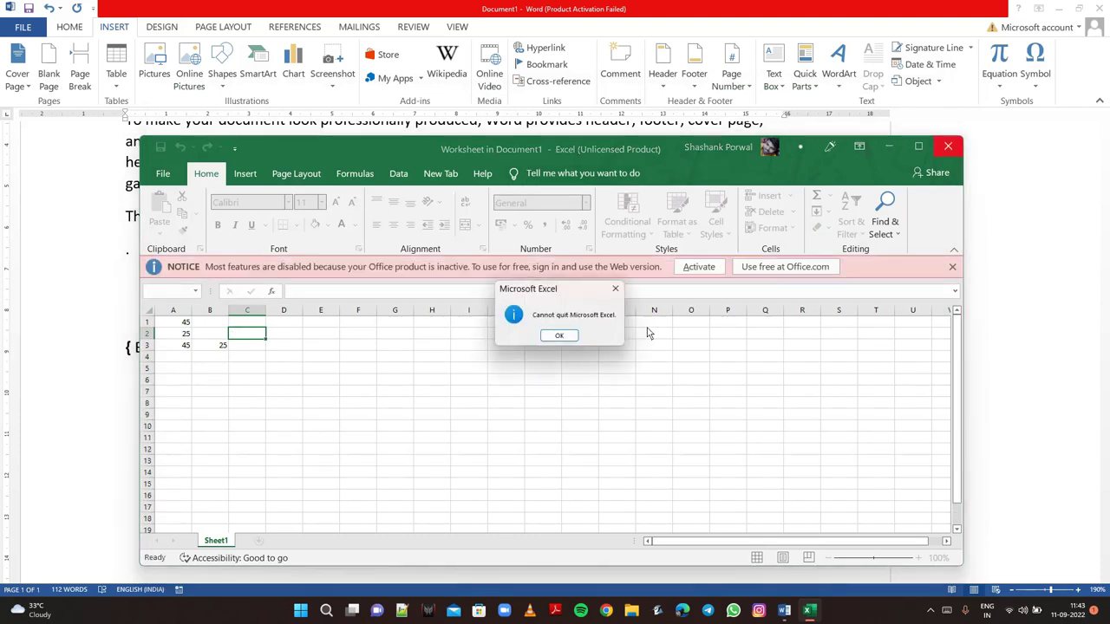
pyautogui.click(559, 337)
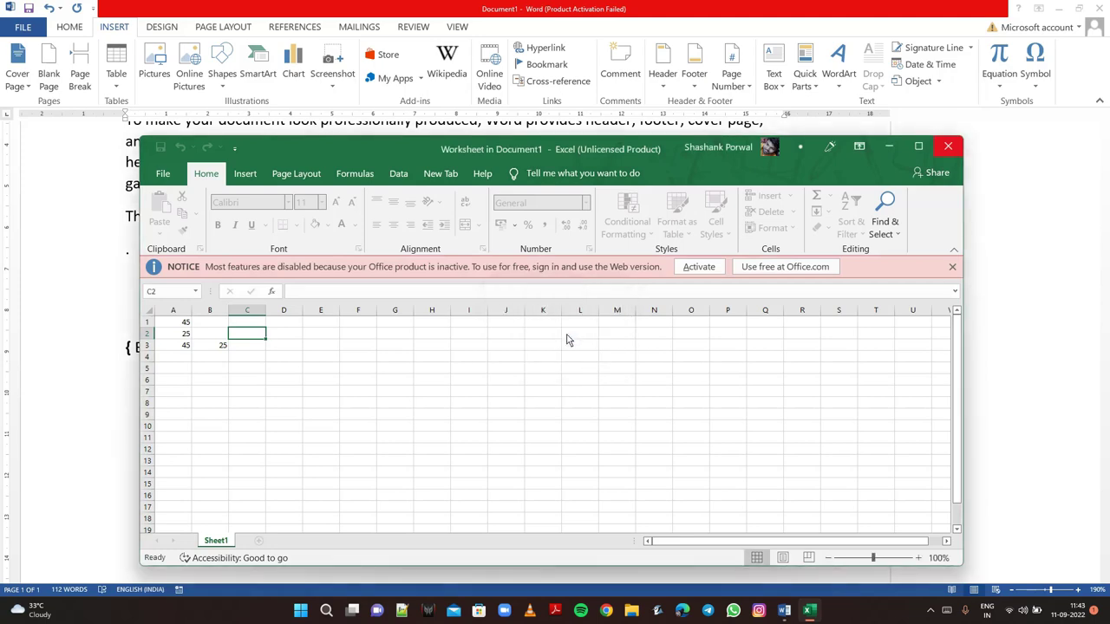
pyautogui.click(946, 148)
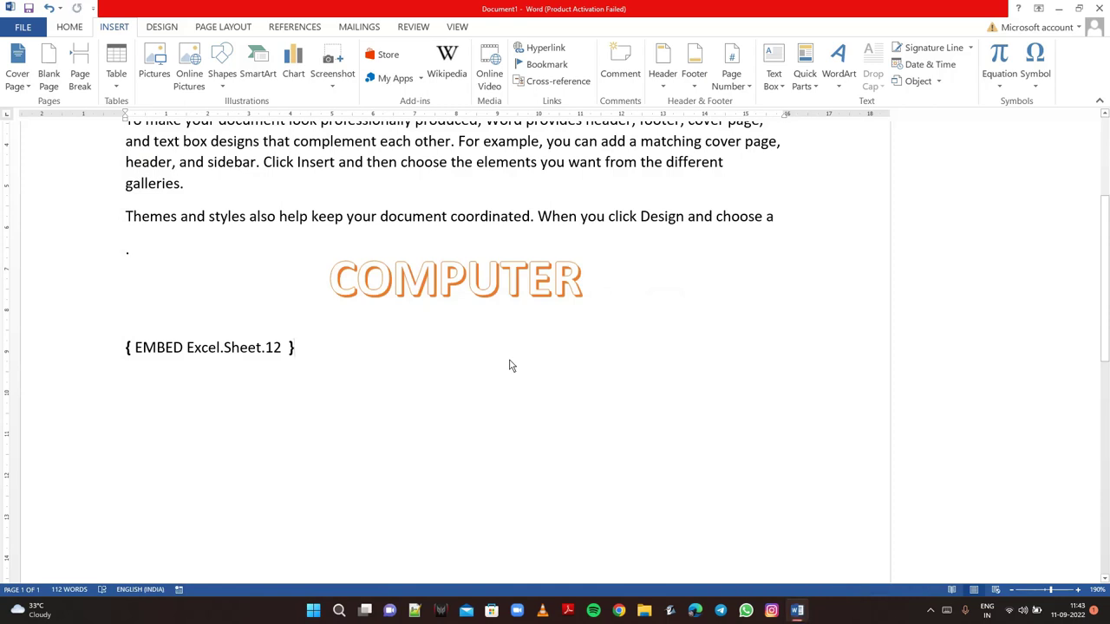
# Step: Delete the EMBED Excel.Sheet.12 field and embed a new Excel worksheet object
pyautogui.hotkey('shift', 'Home')
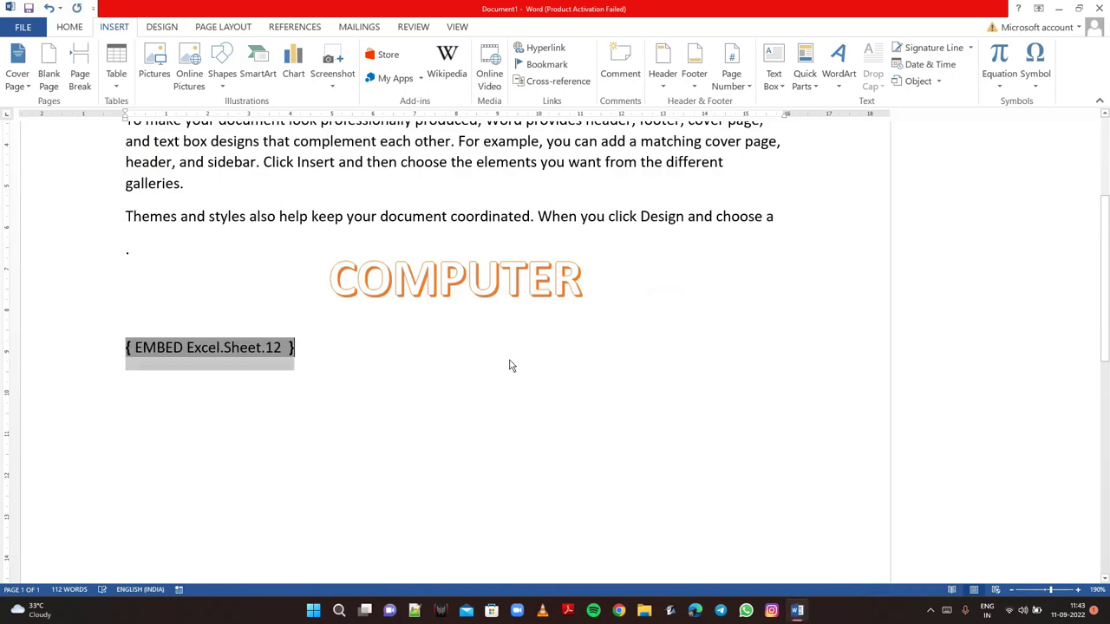
pyautogui.press('Delete')
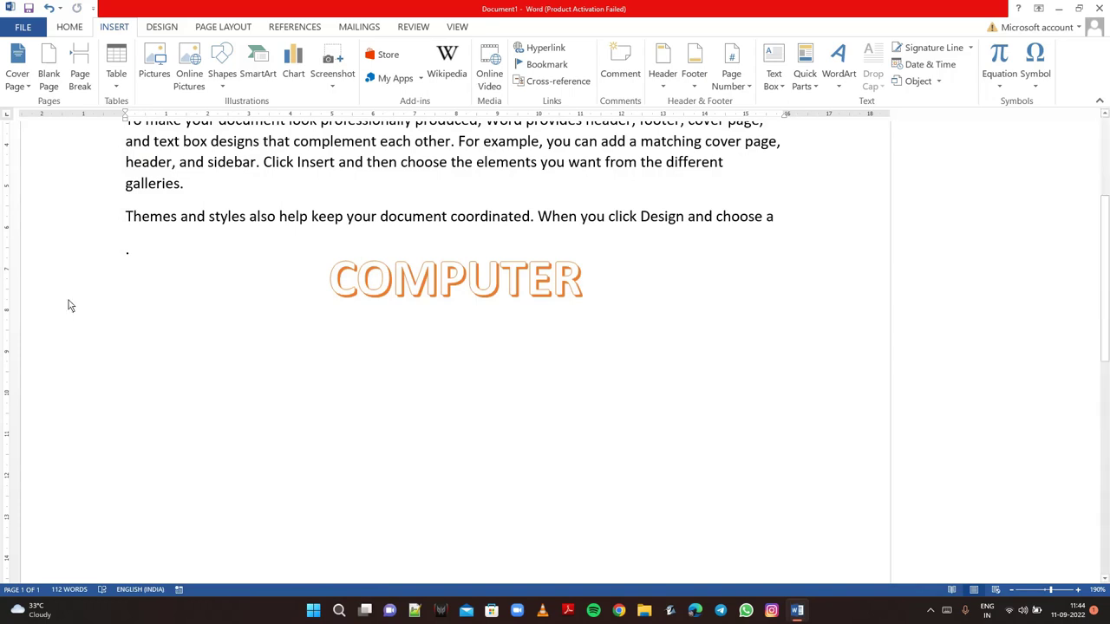
pyautogui.click(902, 82)
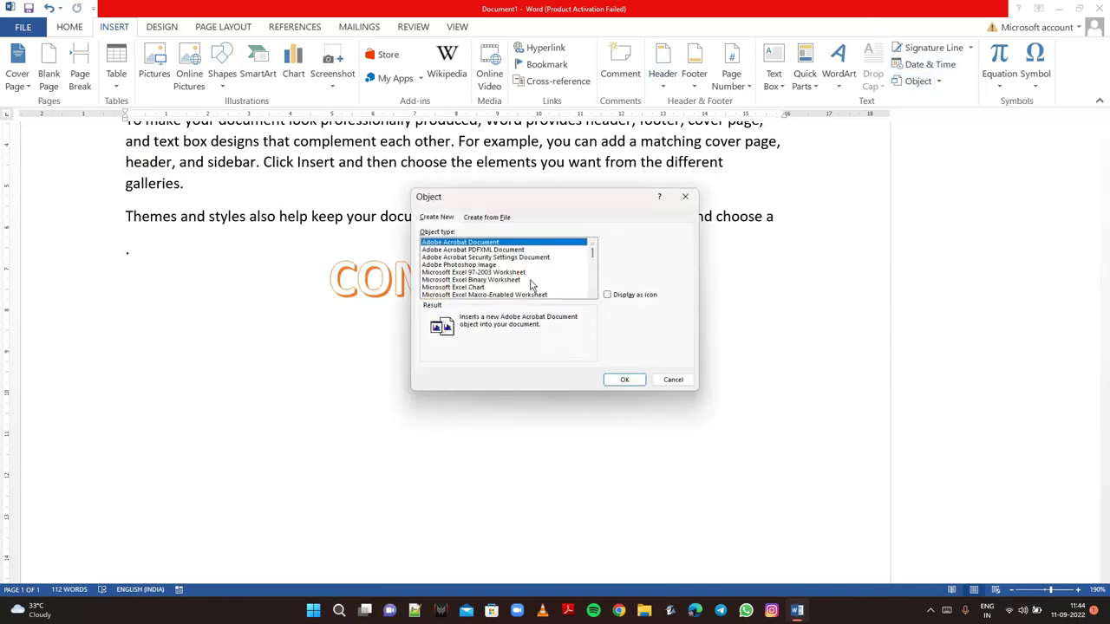
pyautogui.doubleClick(593, 296)
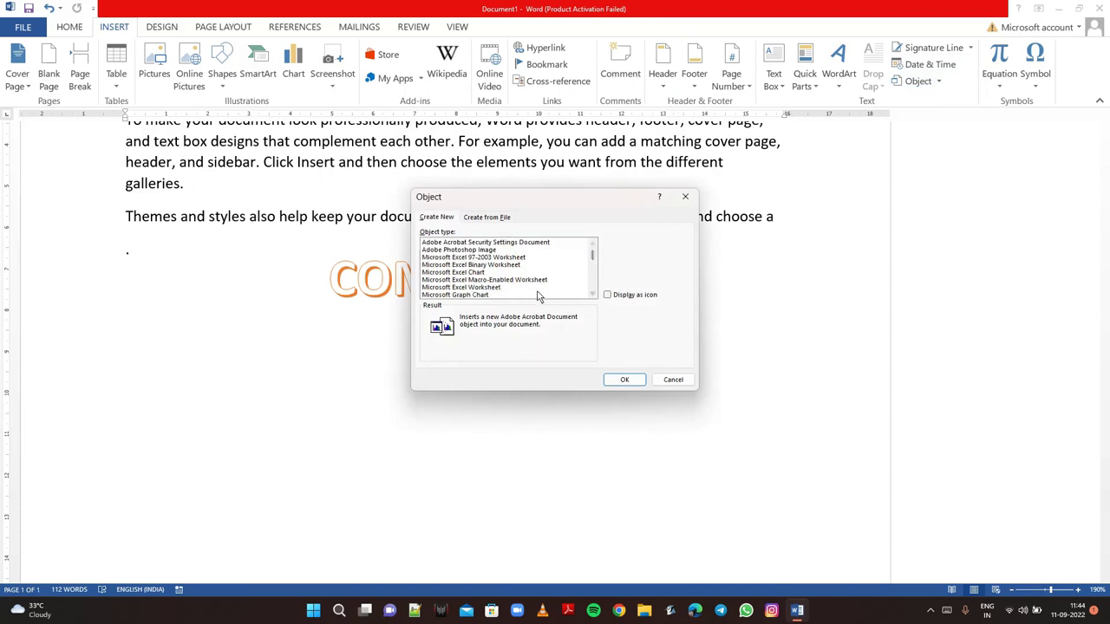
pyautogui.click(468, 287)
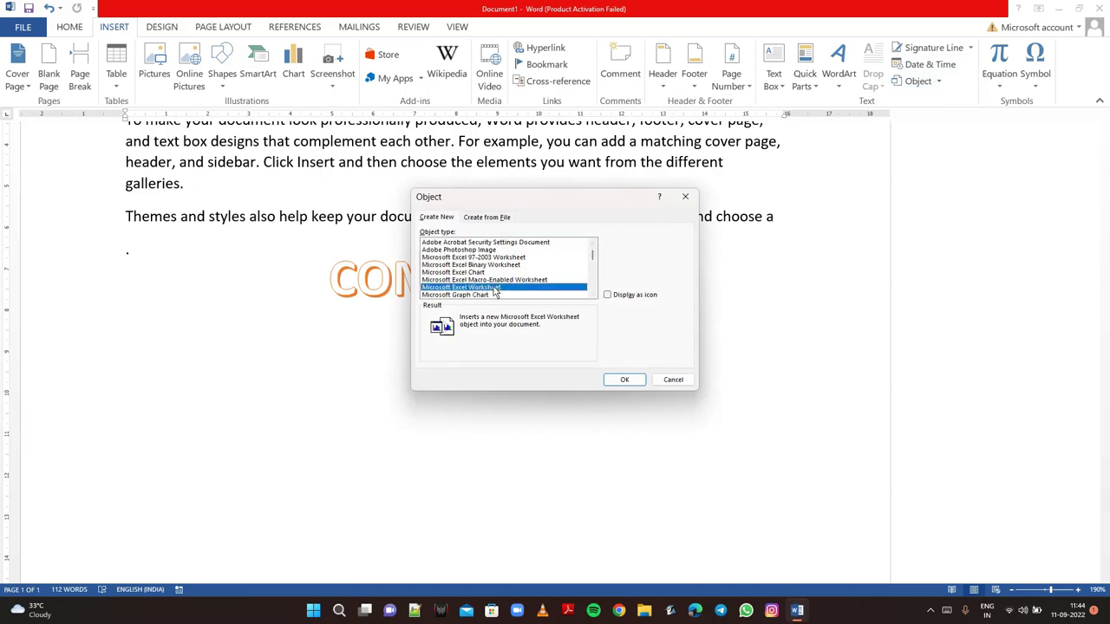
pyautogui.click(627, 378)
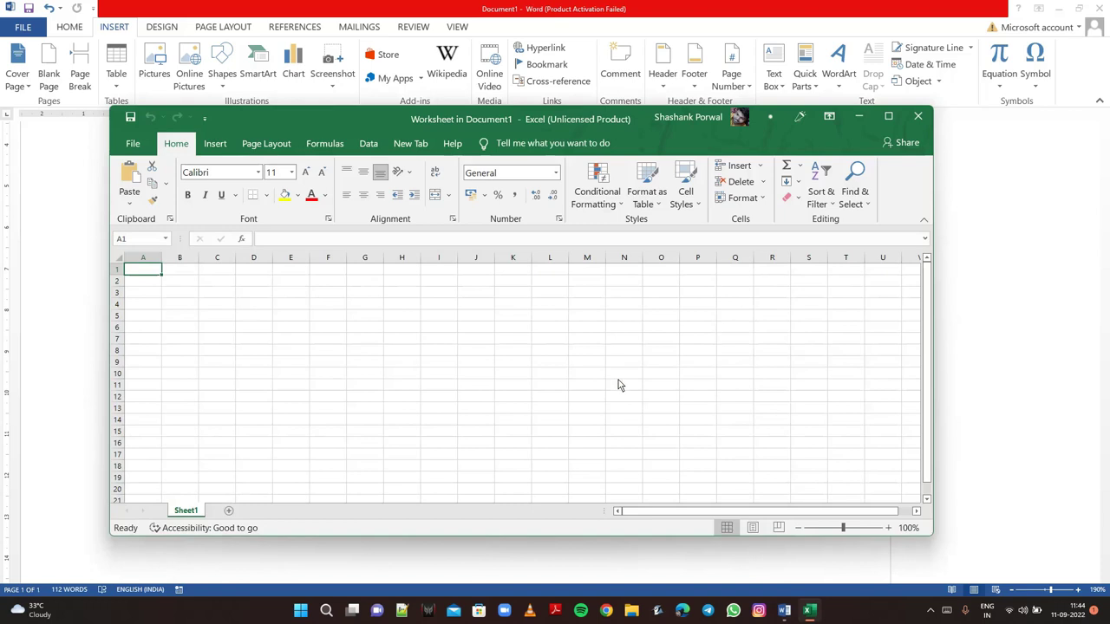
# Step: Enter 45 in cell A1, dismiss the Microsoft 365 prompt, and close the worksheet
pyautogui.write('45')
pyautogui.press('Return')
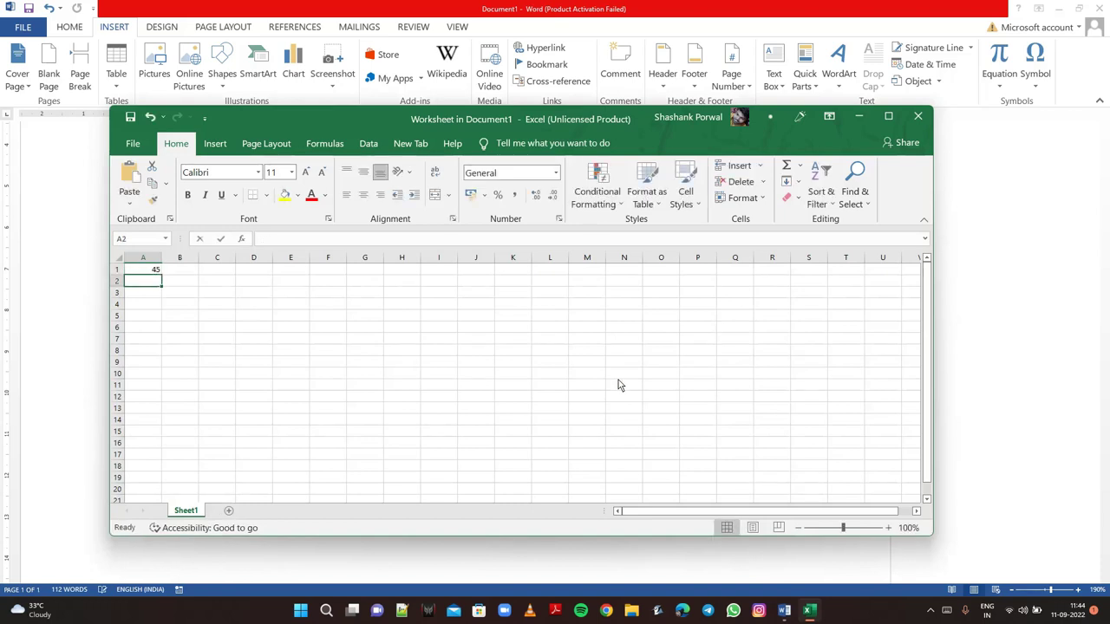
pyautogui.write('45')
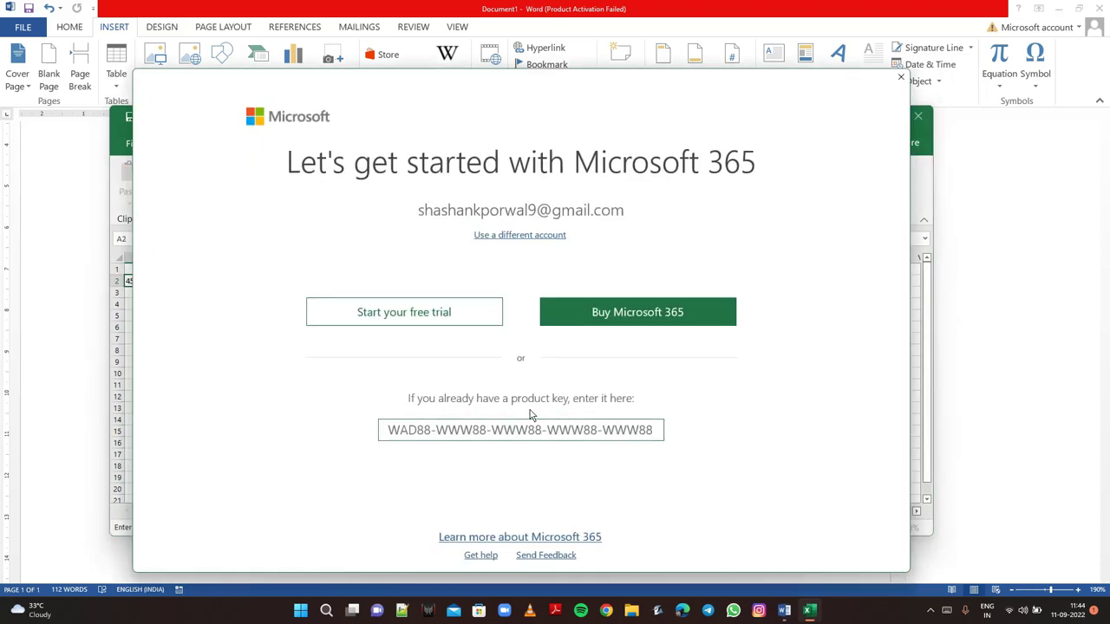
pyautogui.click(901, 80)
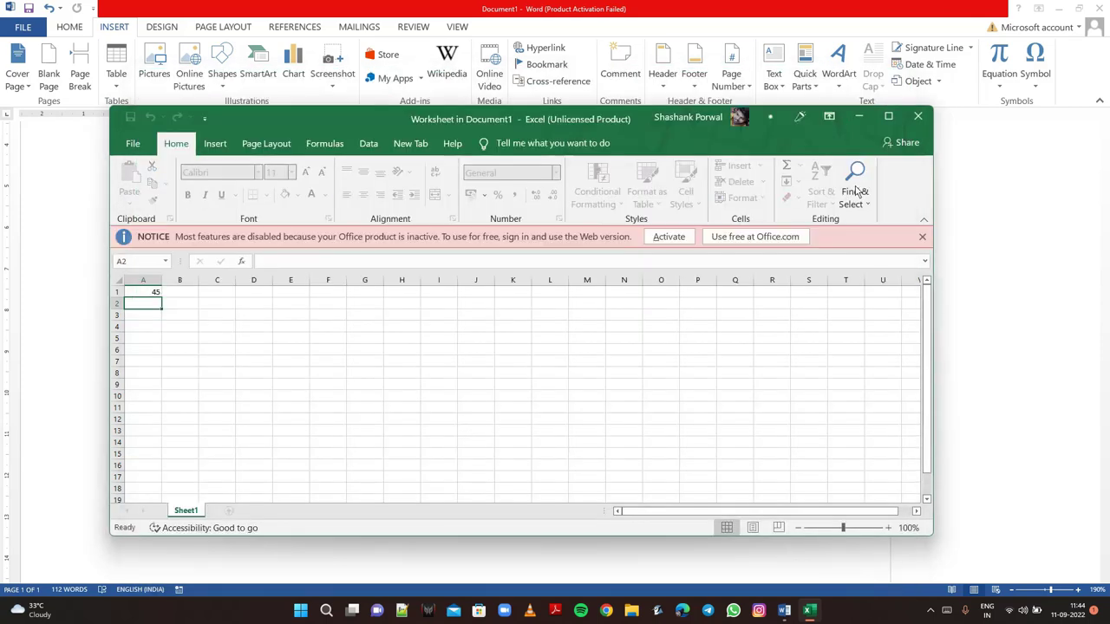
pyautogui.click(917, 116)
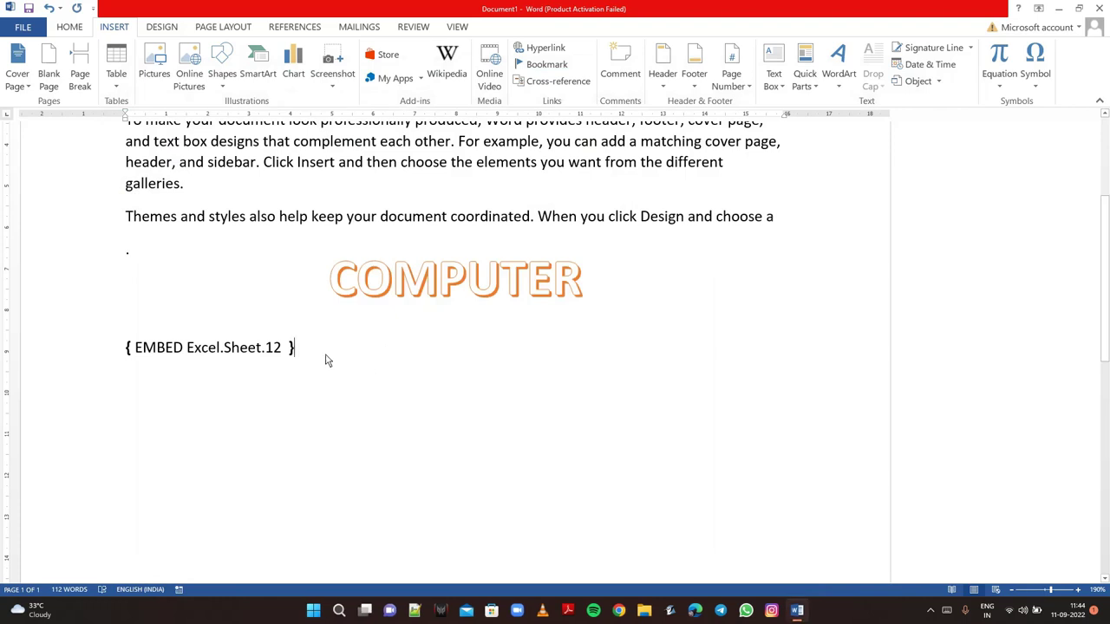
# Step: Toggle field codes with Alt+F9, insert the Binomial Theorem equation, and browse the Symbols and Matrix galleries
pyautogui.hotkey('alt', 'F9')
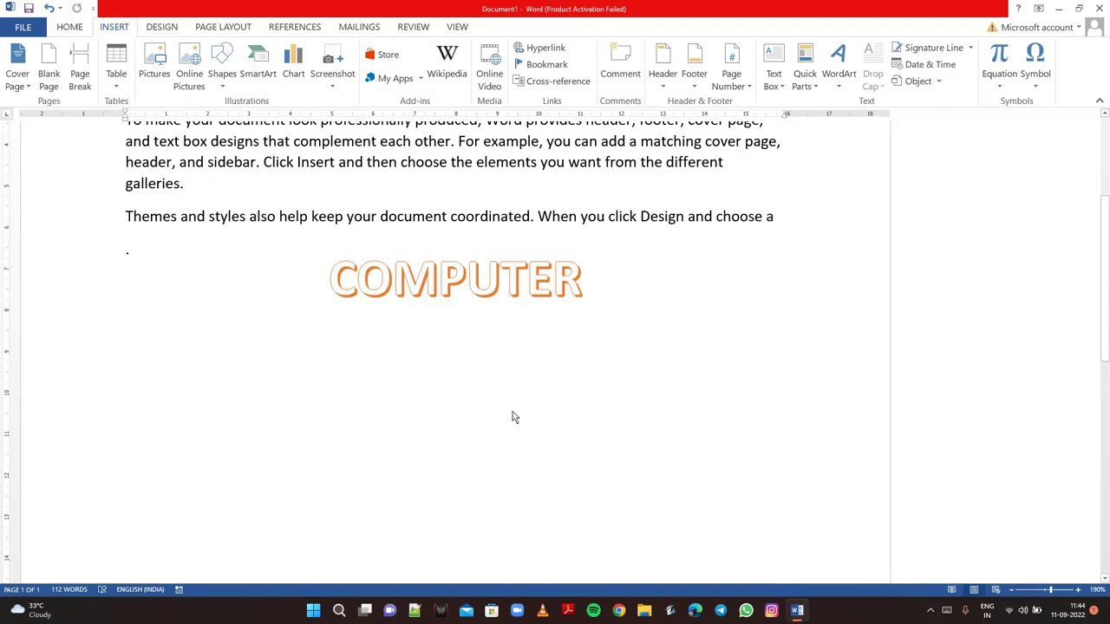
pyautogui.click(991, 88)
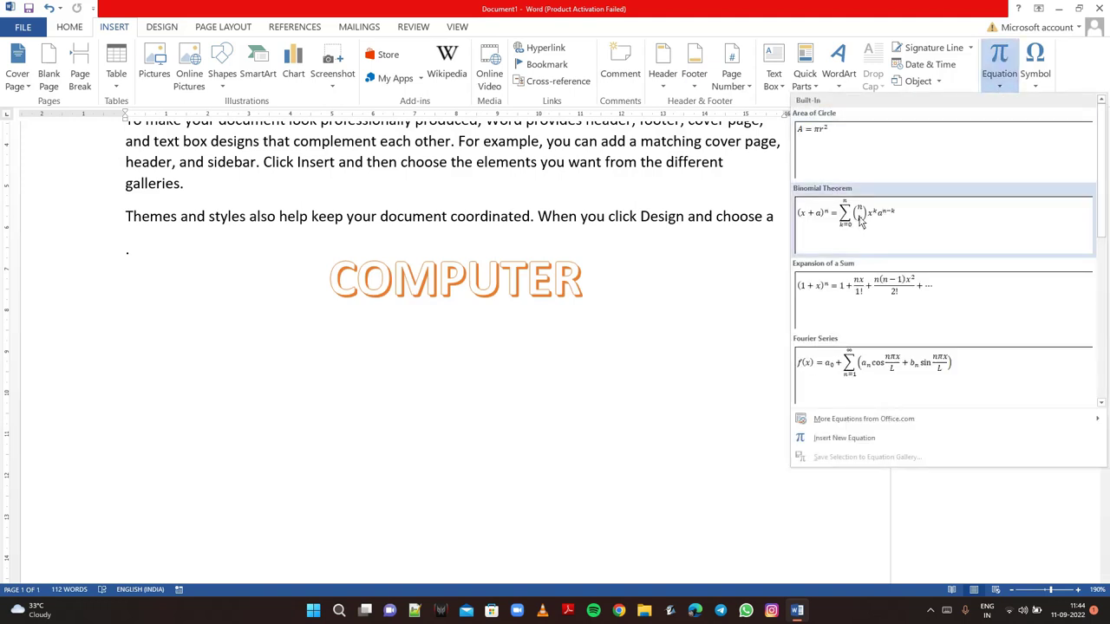
pyautogui.click(859, 219)
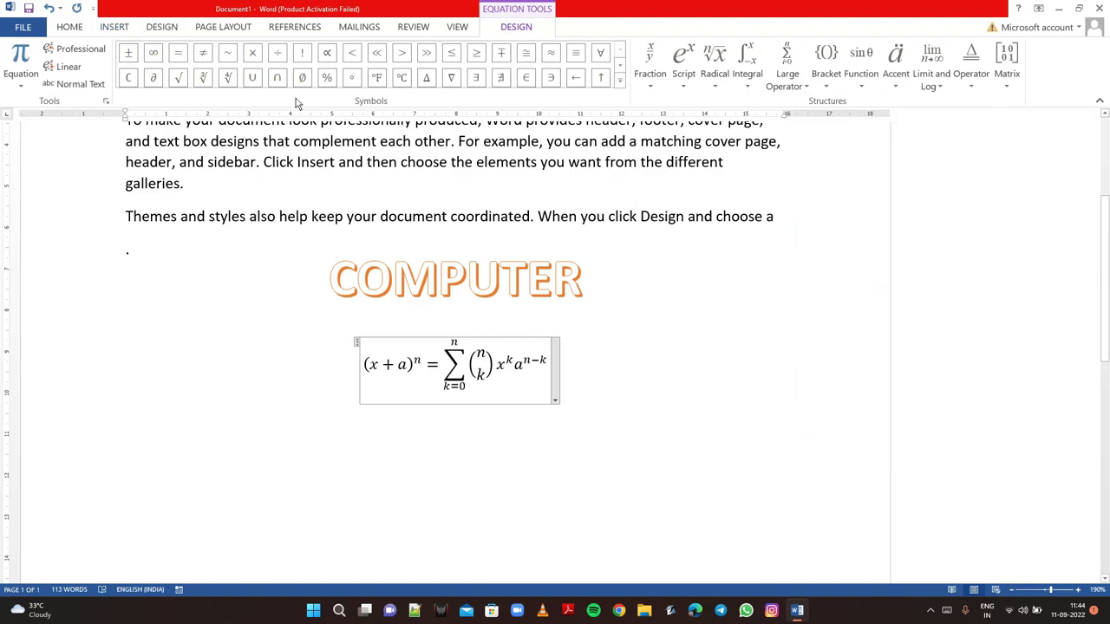
pyautogui.click(619, 80)
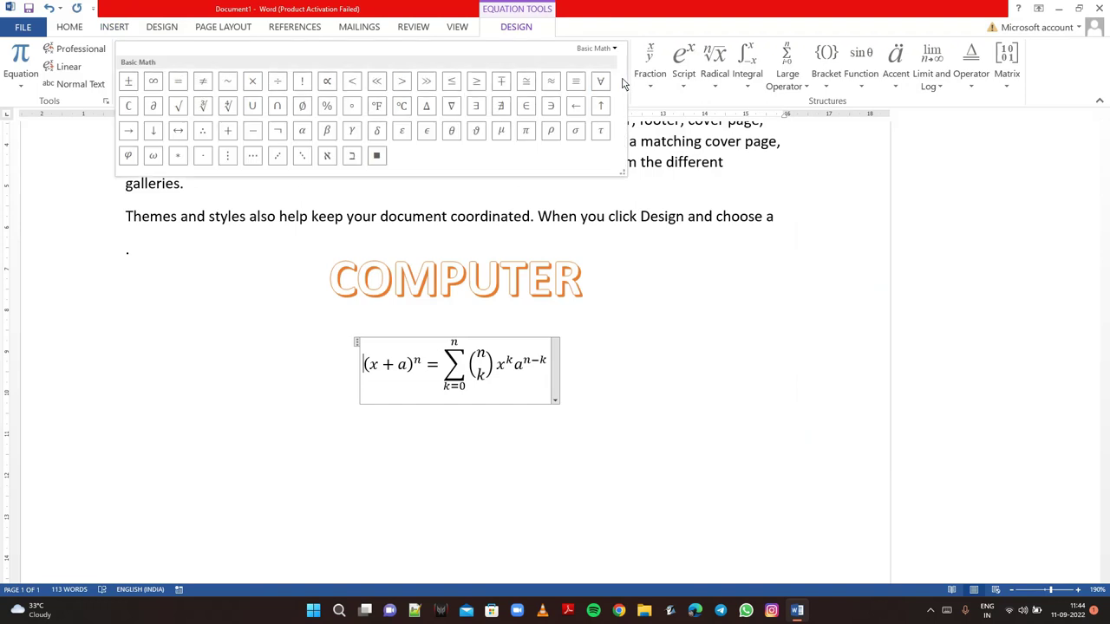
pyautogui.click(488, 208)
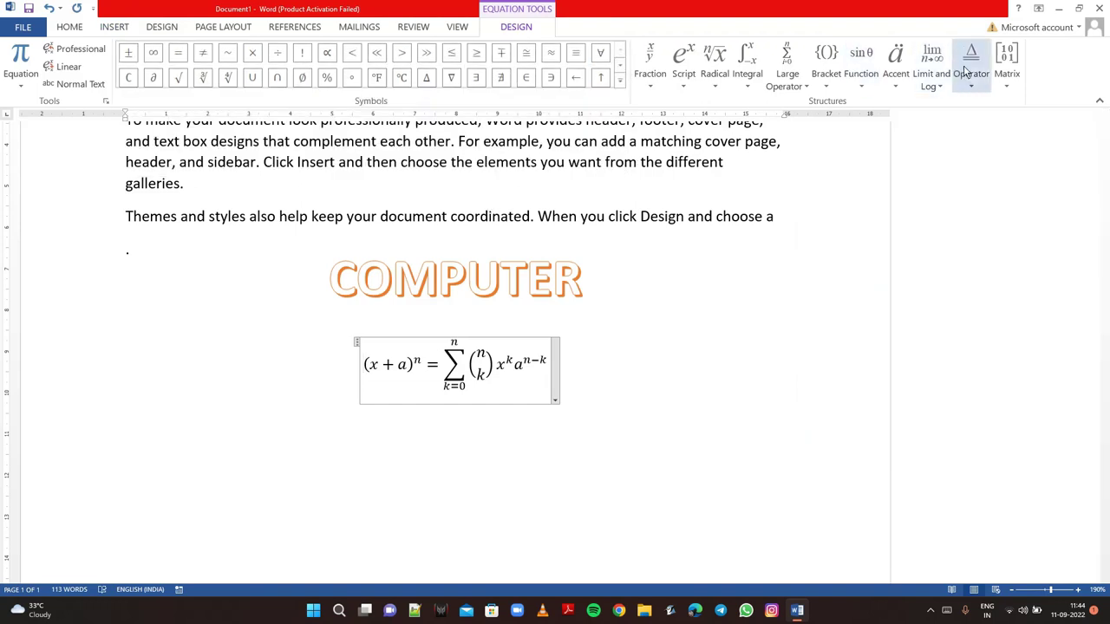
pyautogui.click(1008, 87)
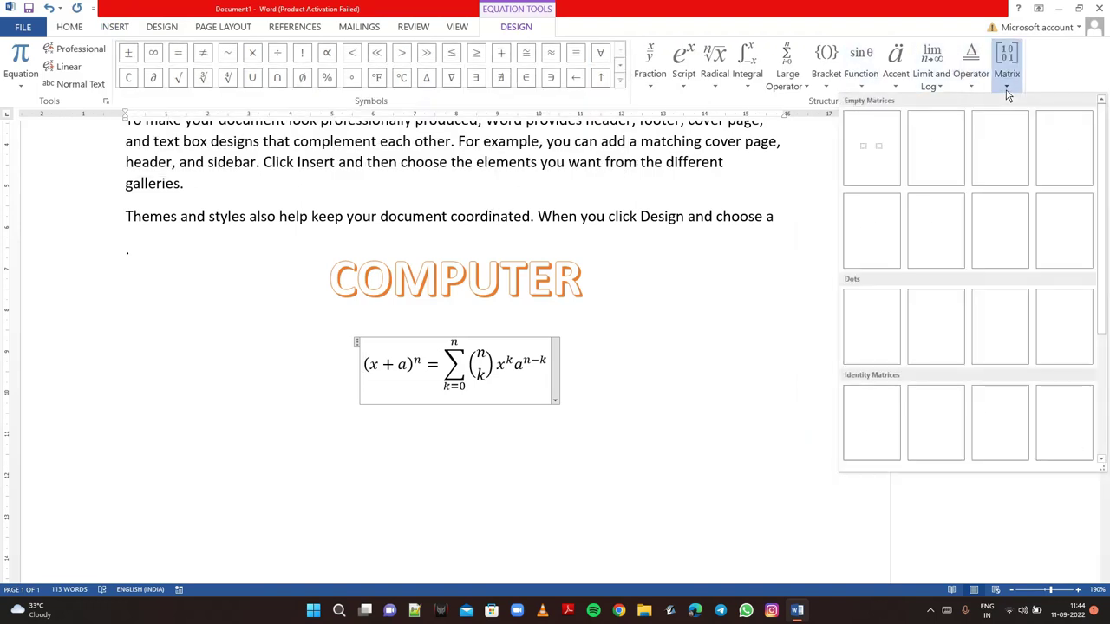
pyautogui.click(699, 340)
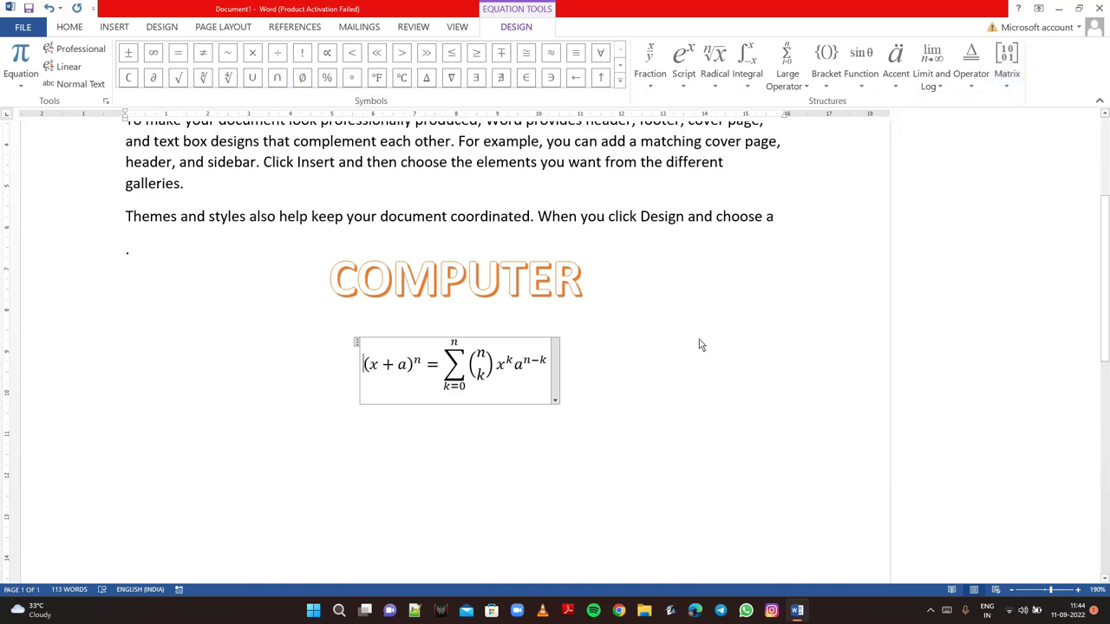
# Step: Select the binomial-theorem equation and delete it, leaving an empty line below the WordArt
pyautogui.click(358, 345)
pyautogui.click(310, 428)
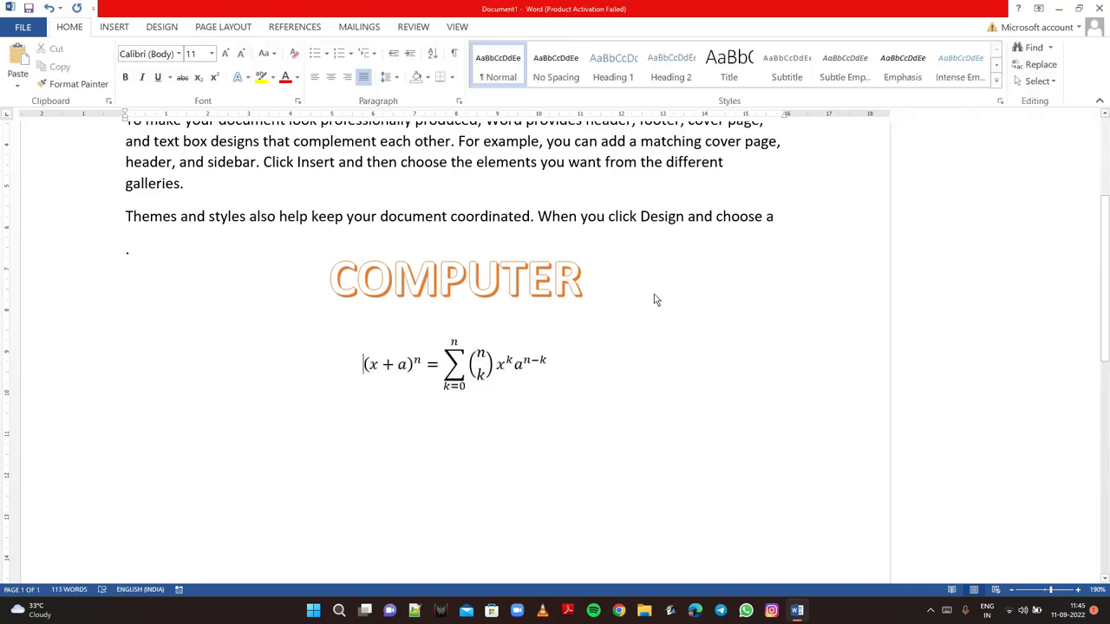
pyautogui.click(130, 31)
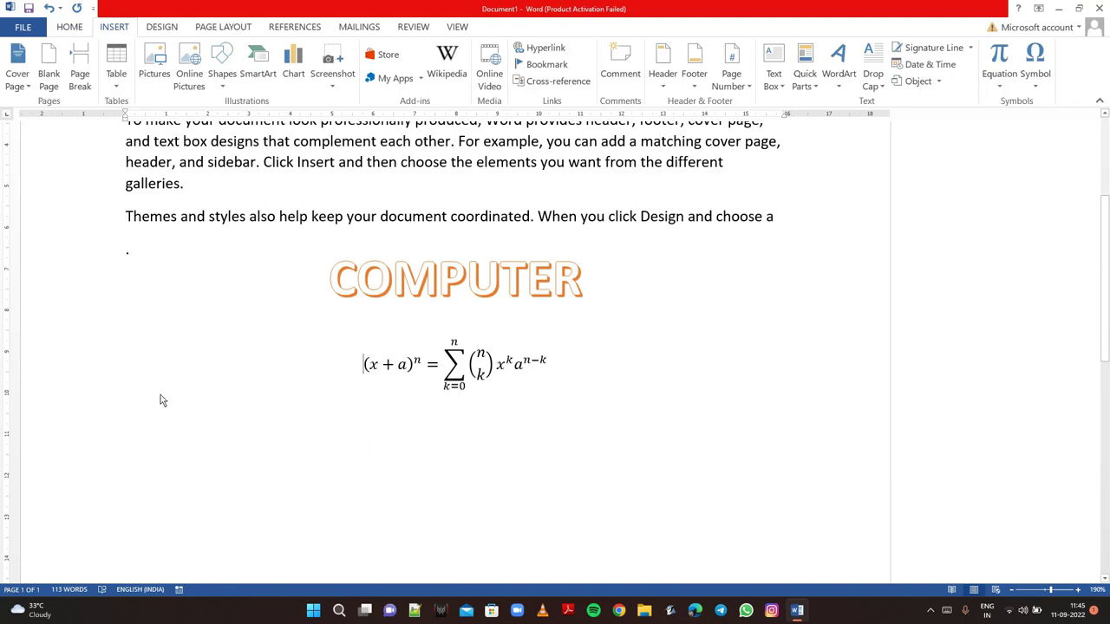
pyautogui.press('Delete')
pyautogui.press('Delete')
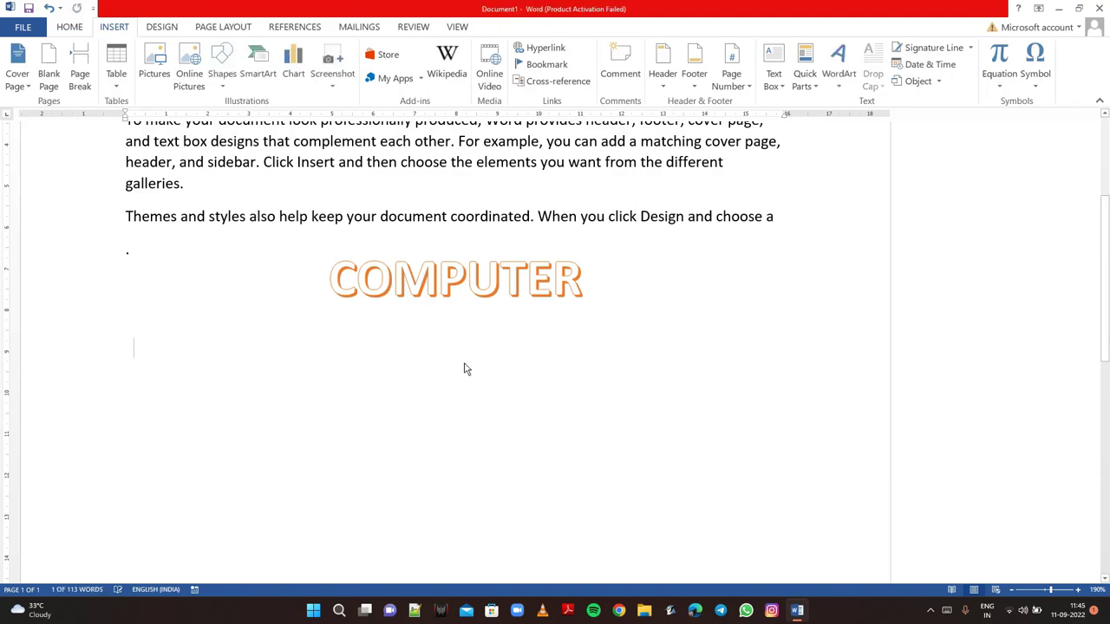
pyautogui.click(1034, 80)
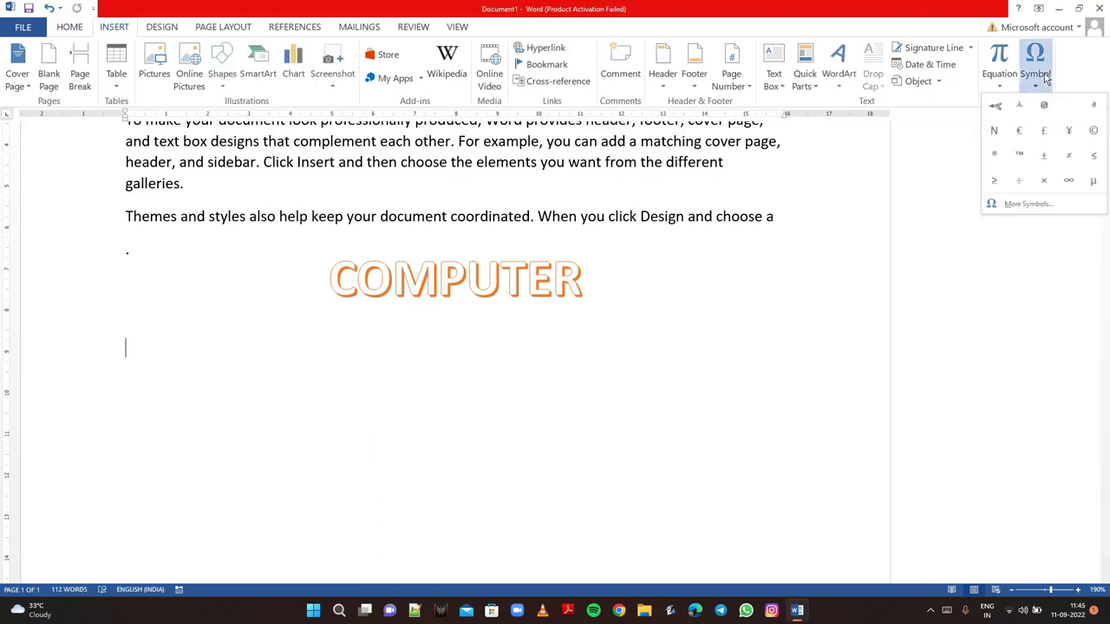
pyautogui.click(1025, 201)
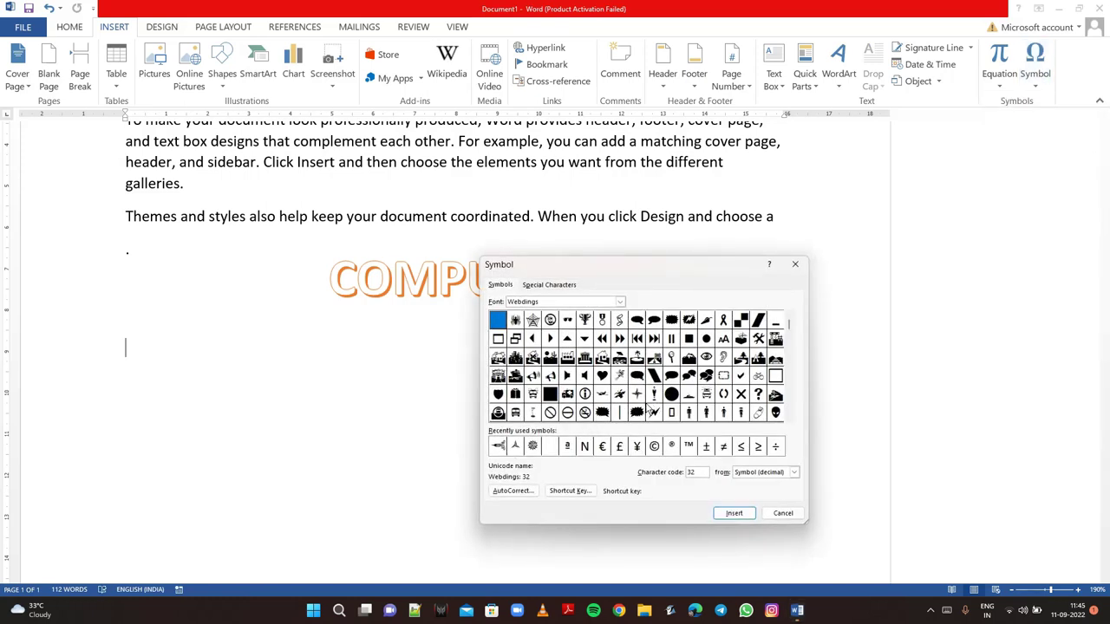
pyautogui.click(585, 321)
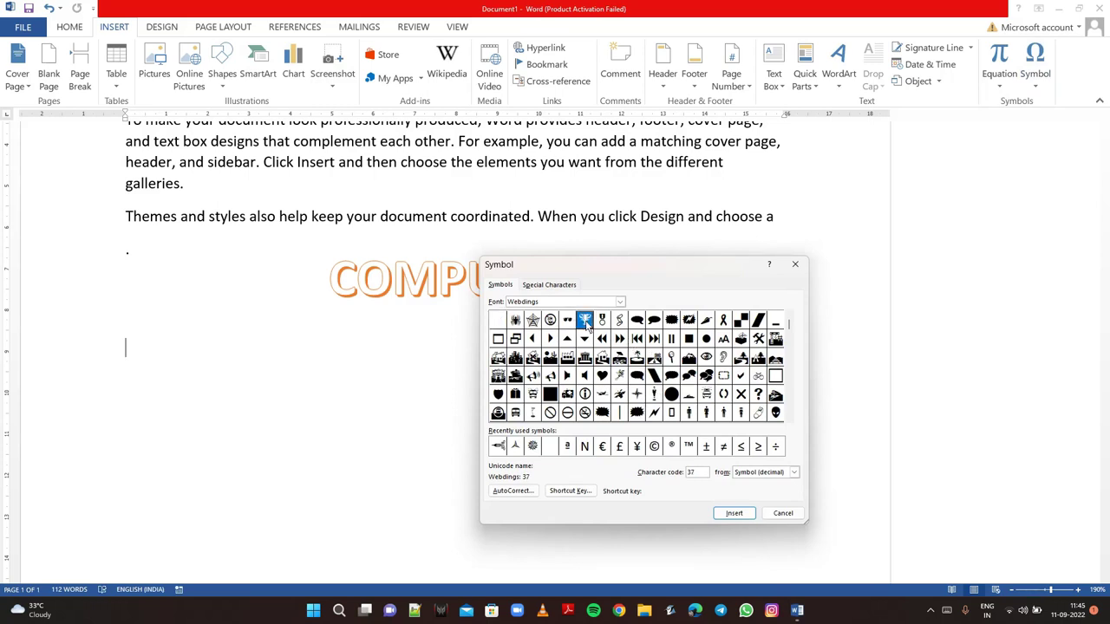
pyautogui.click(736, 513)
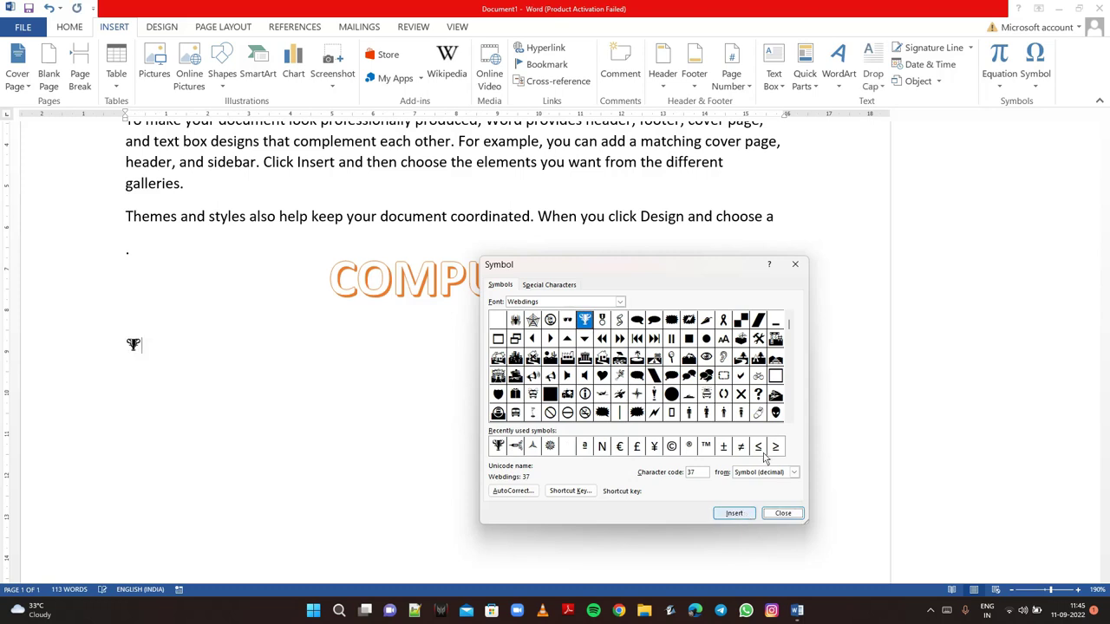
pyautogui.click(794, 264)
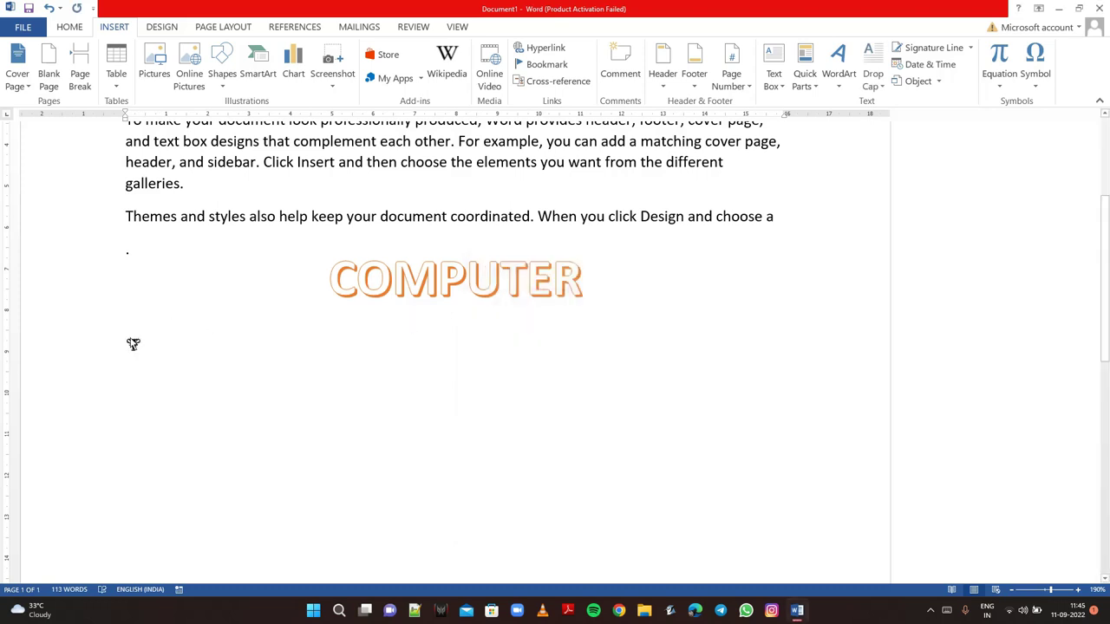
pyautogui.moveTo(138, 345); pyautogui.dragTo(114, 345)
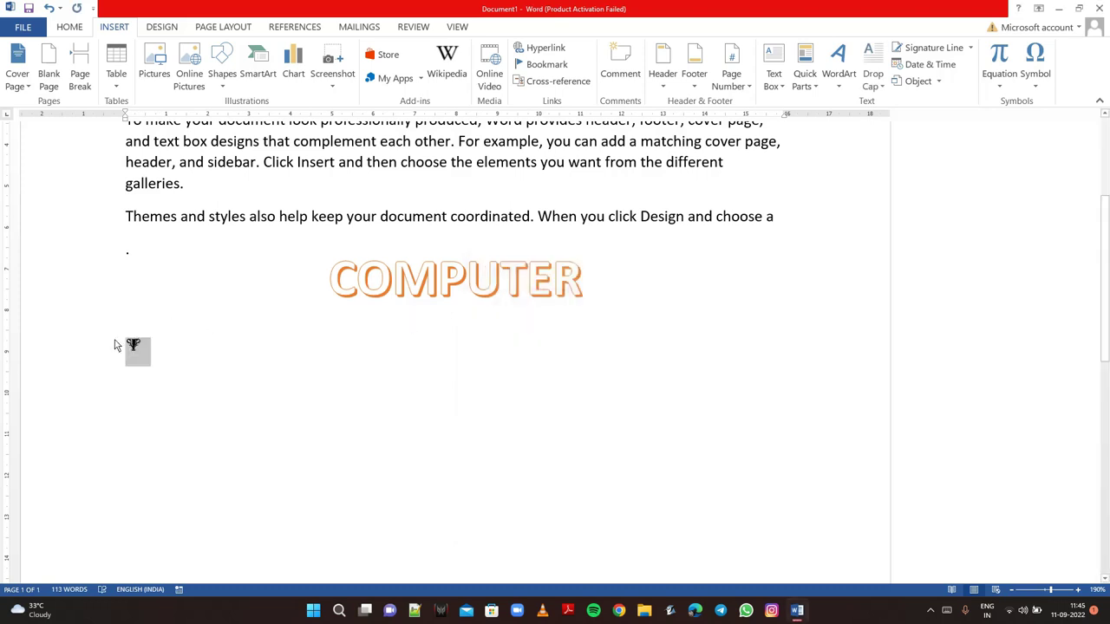
pyautogui.click(77, 28)
pyautogui.click(226, 55)
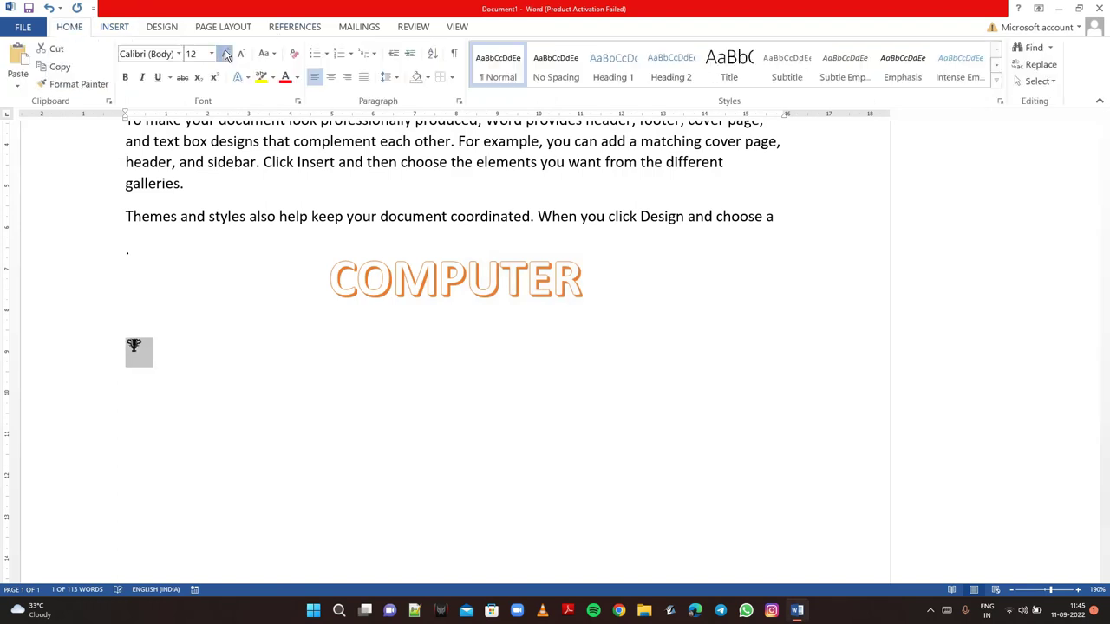
pyautogui.click(226, 54)
pyautogui.click(226, 55)
pyautogui.click(227, 55)
pyautogui.click(227, 54)
pyautogui.click(226, 55)
pyautogui.click(226, 55)
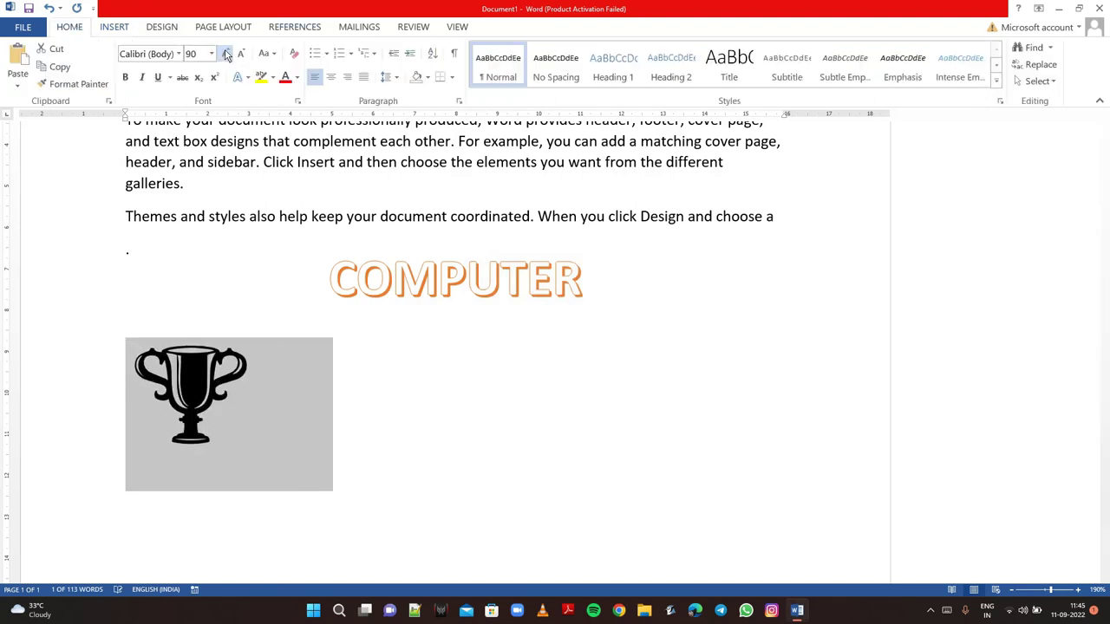
pyautogui.click(320, 354)
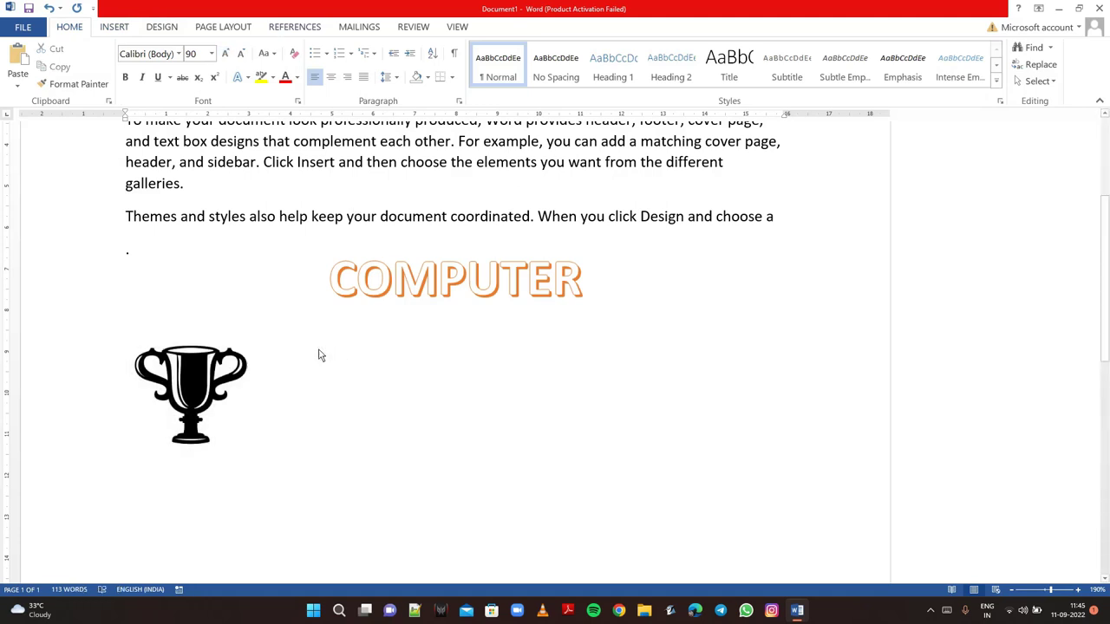
pyautogui.write('KKITM')
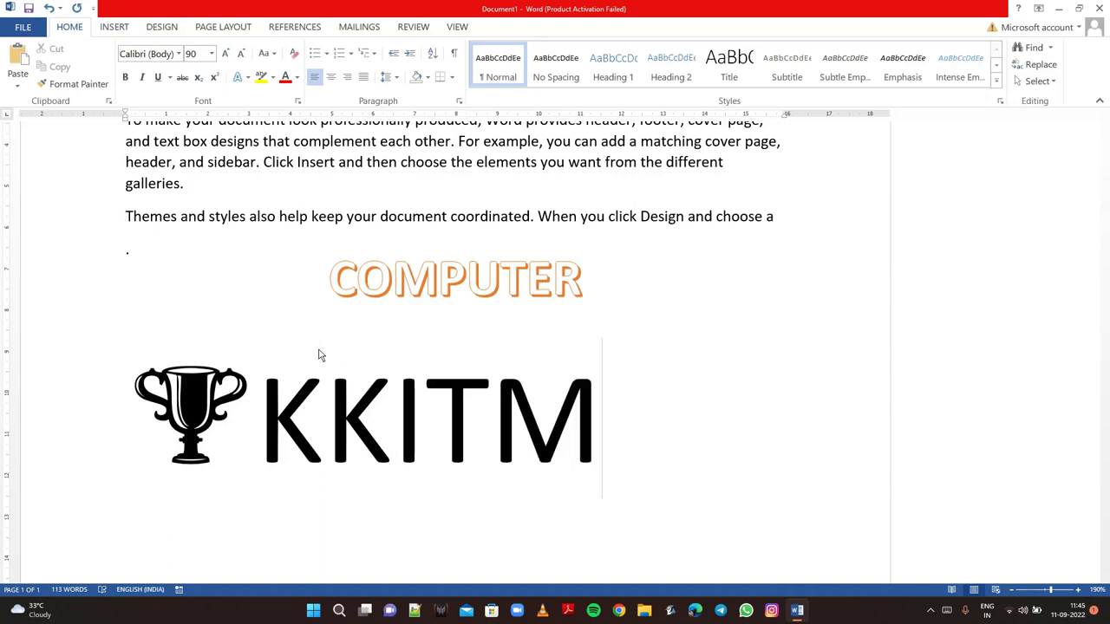
pyautogui.press('BackSpace')
pyautogui.press('BackSpace')
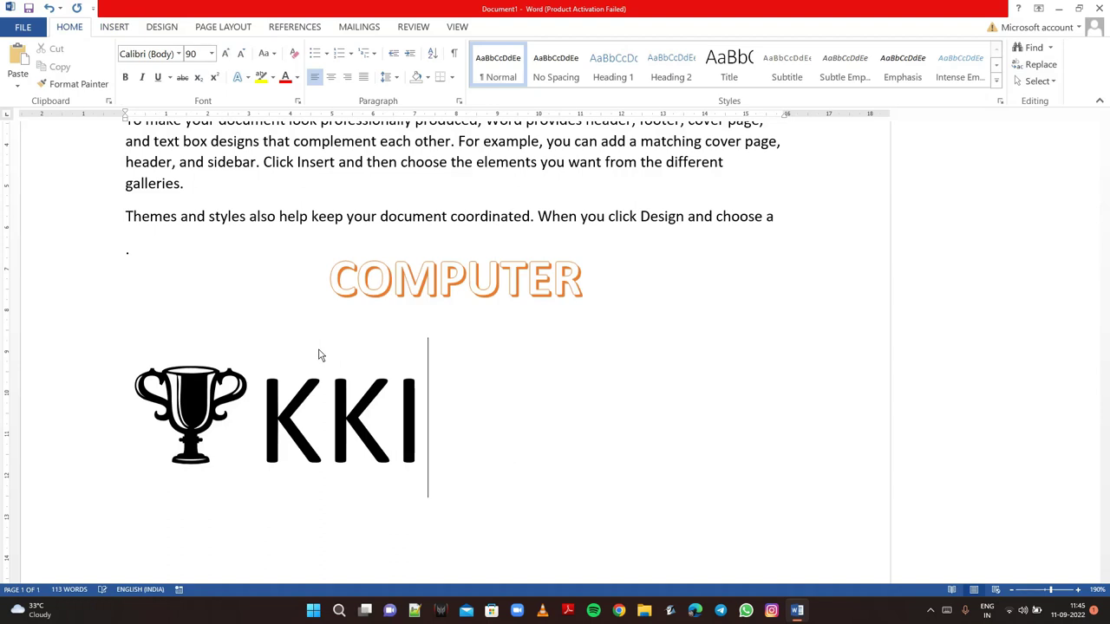
pyautogui.press('BackSpace')
pyautogui.press('BackSpace')
pyautogui.press('BackSpace')
pyautogui.press('BackSpace')
pyautogui.moveTo(318, 355); pyautogui.dragTo(547, 310)
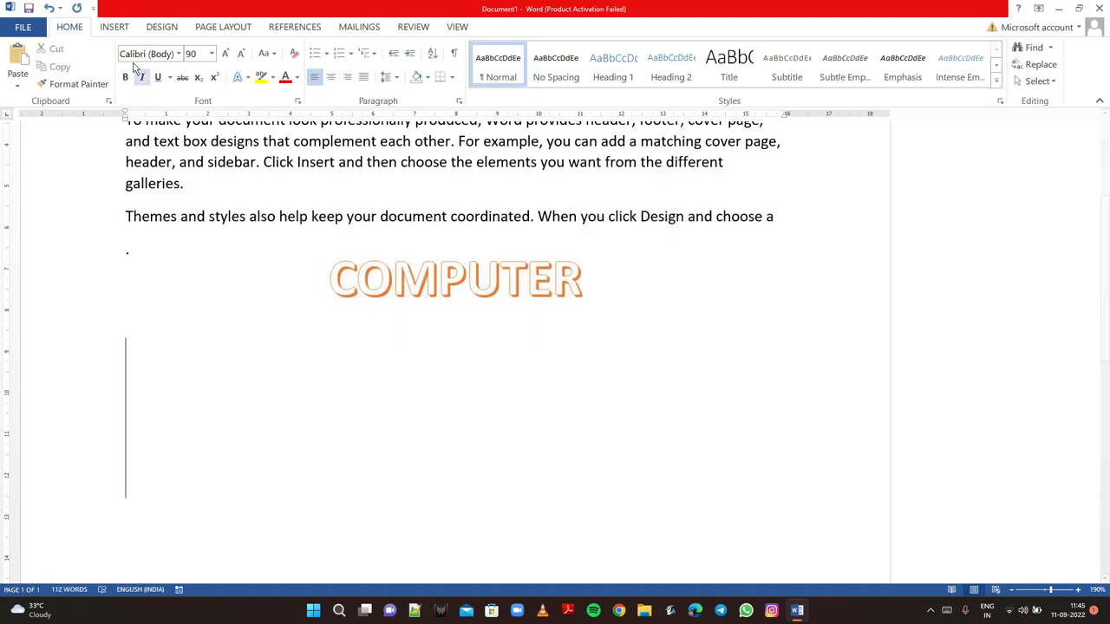
pyautogui.click(114, 26)
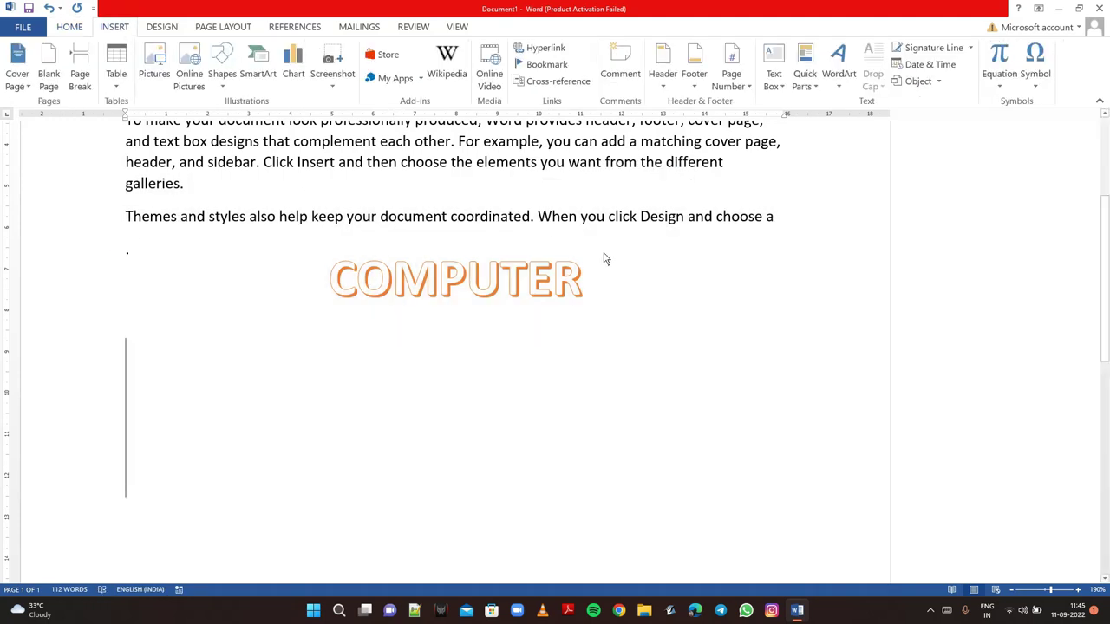